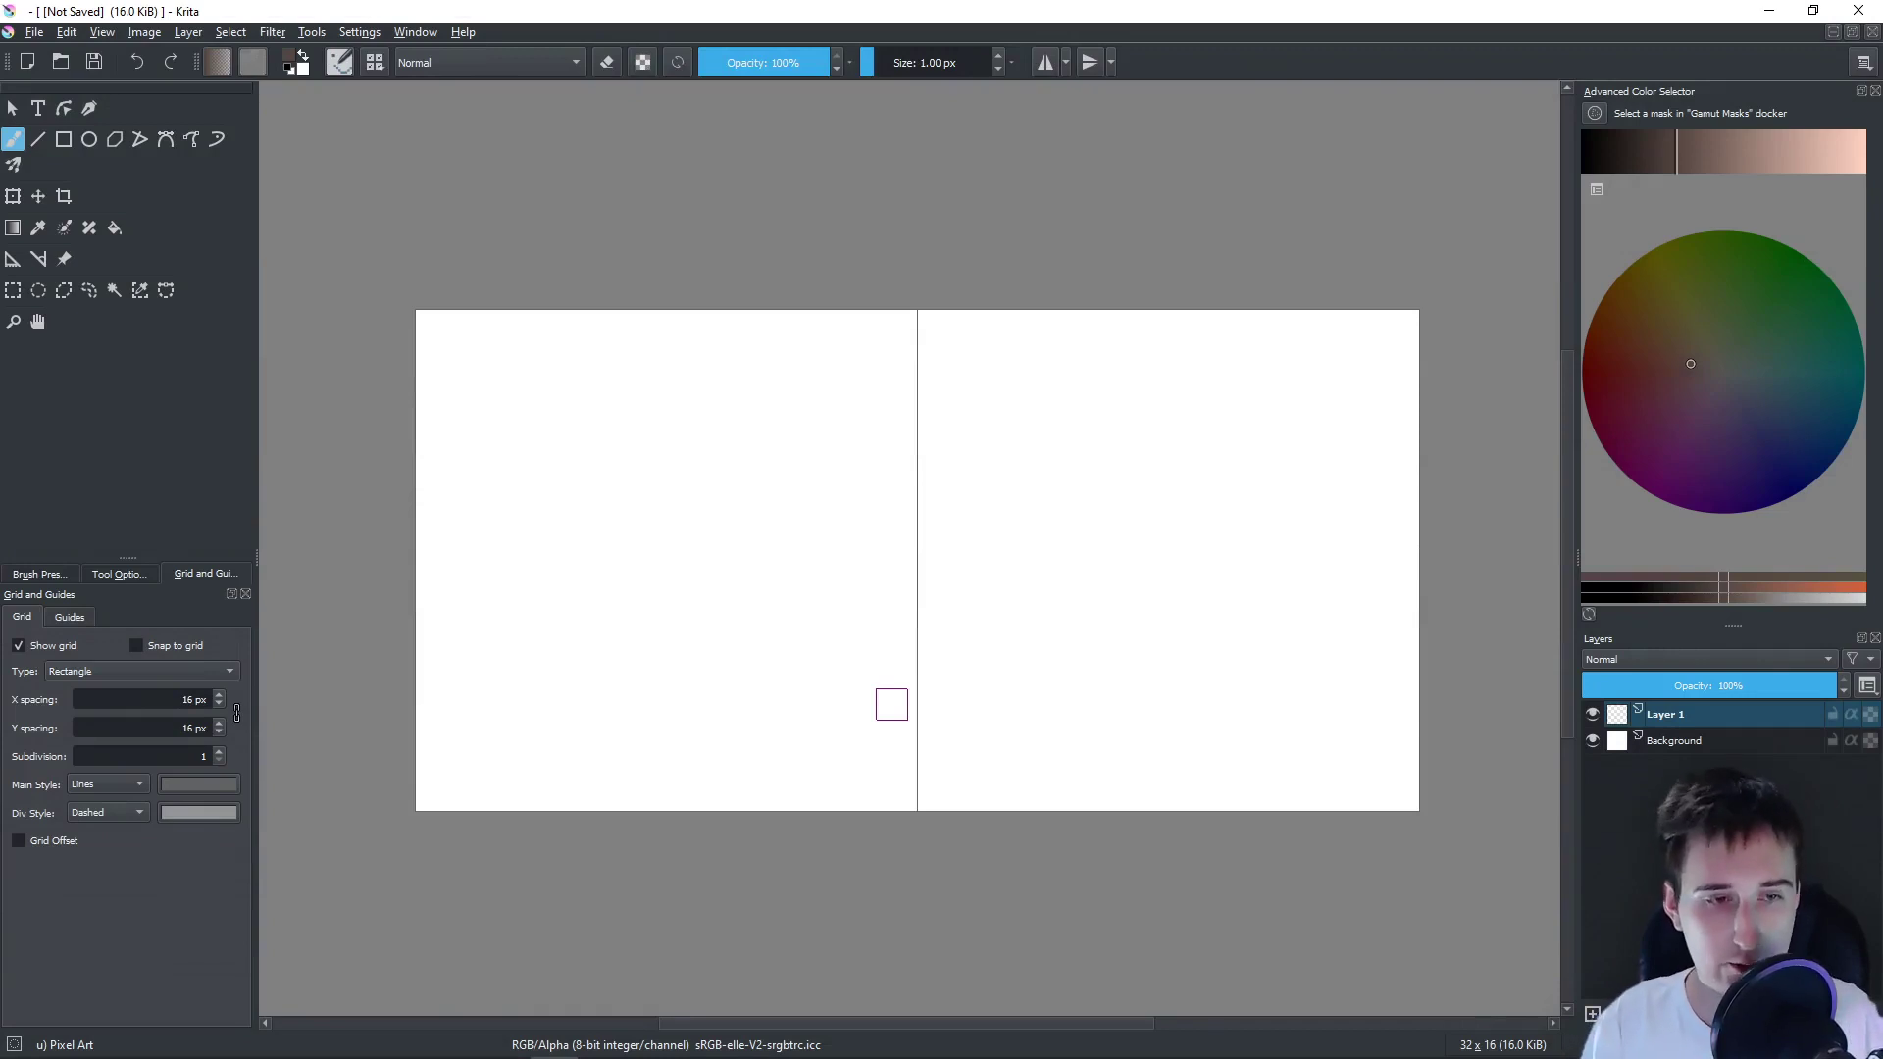
- Select the left 16 × 16 px tile on Layer 1 and fill it with a very dark purplish brown
drag(941, 629, 933, 641)
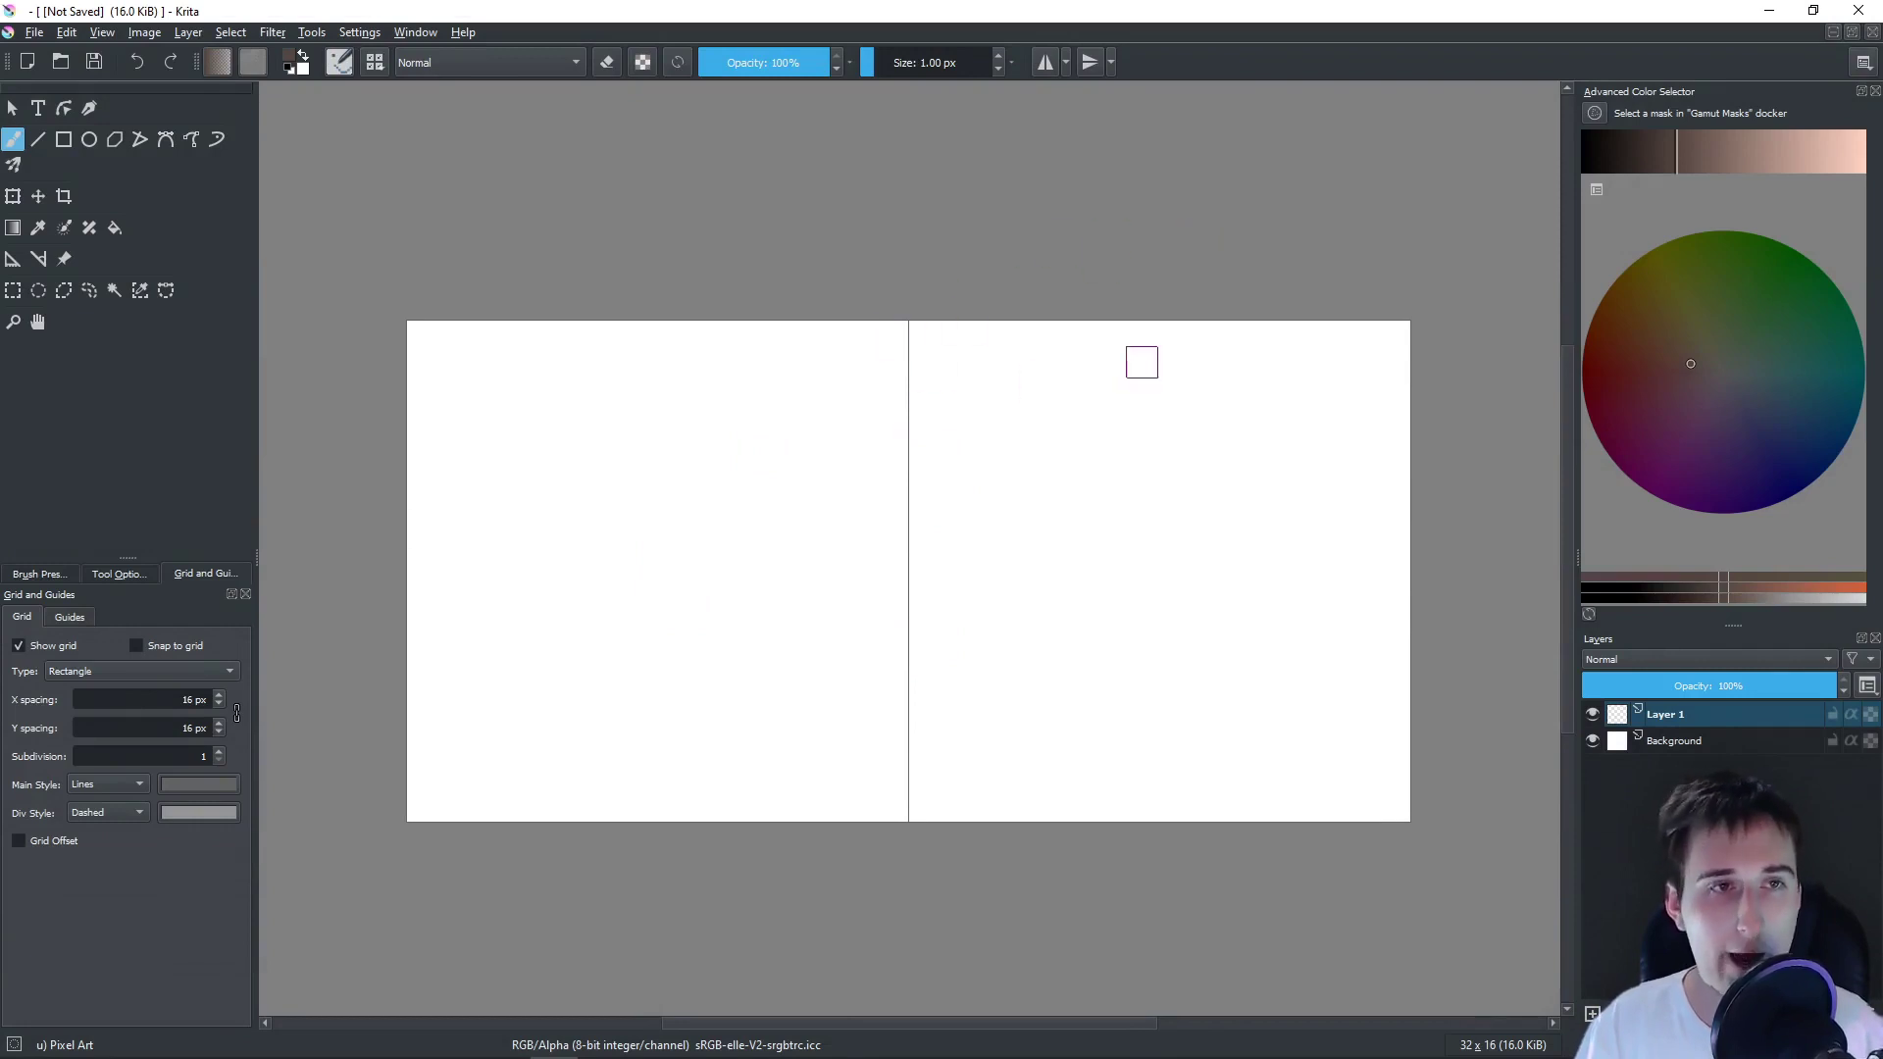
scroll(838, 456, up, 1)
scroll(891, 424, down, 1)
drag(836, 454, 886, 433)
key(ctrl+r)
drag(450, 318, 943, 794)
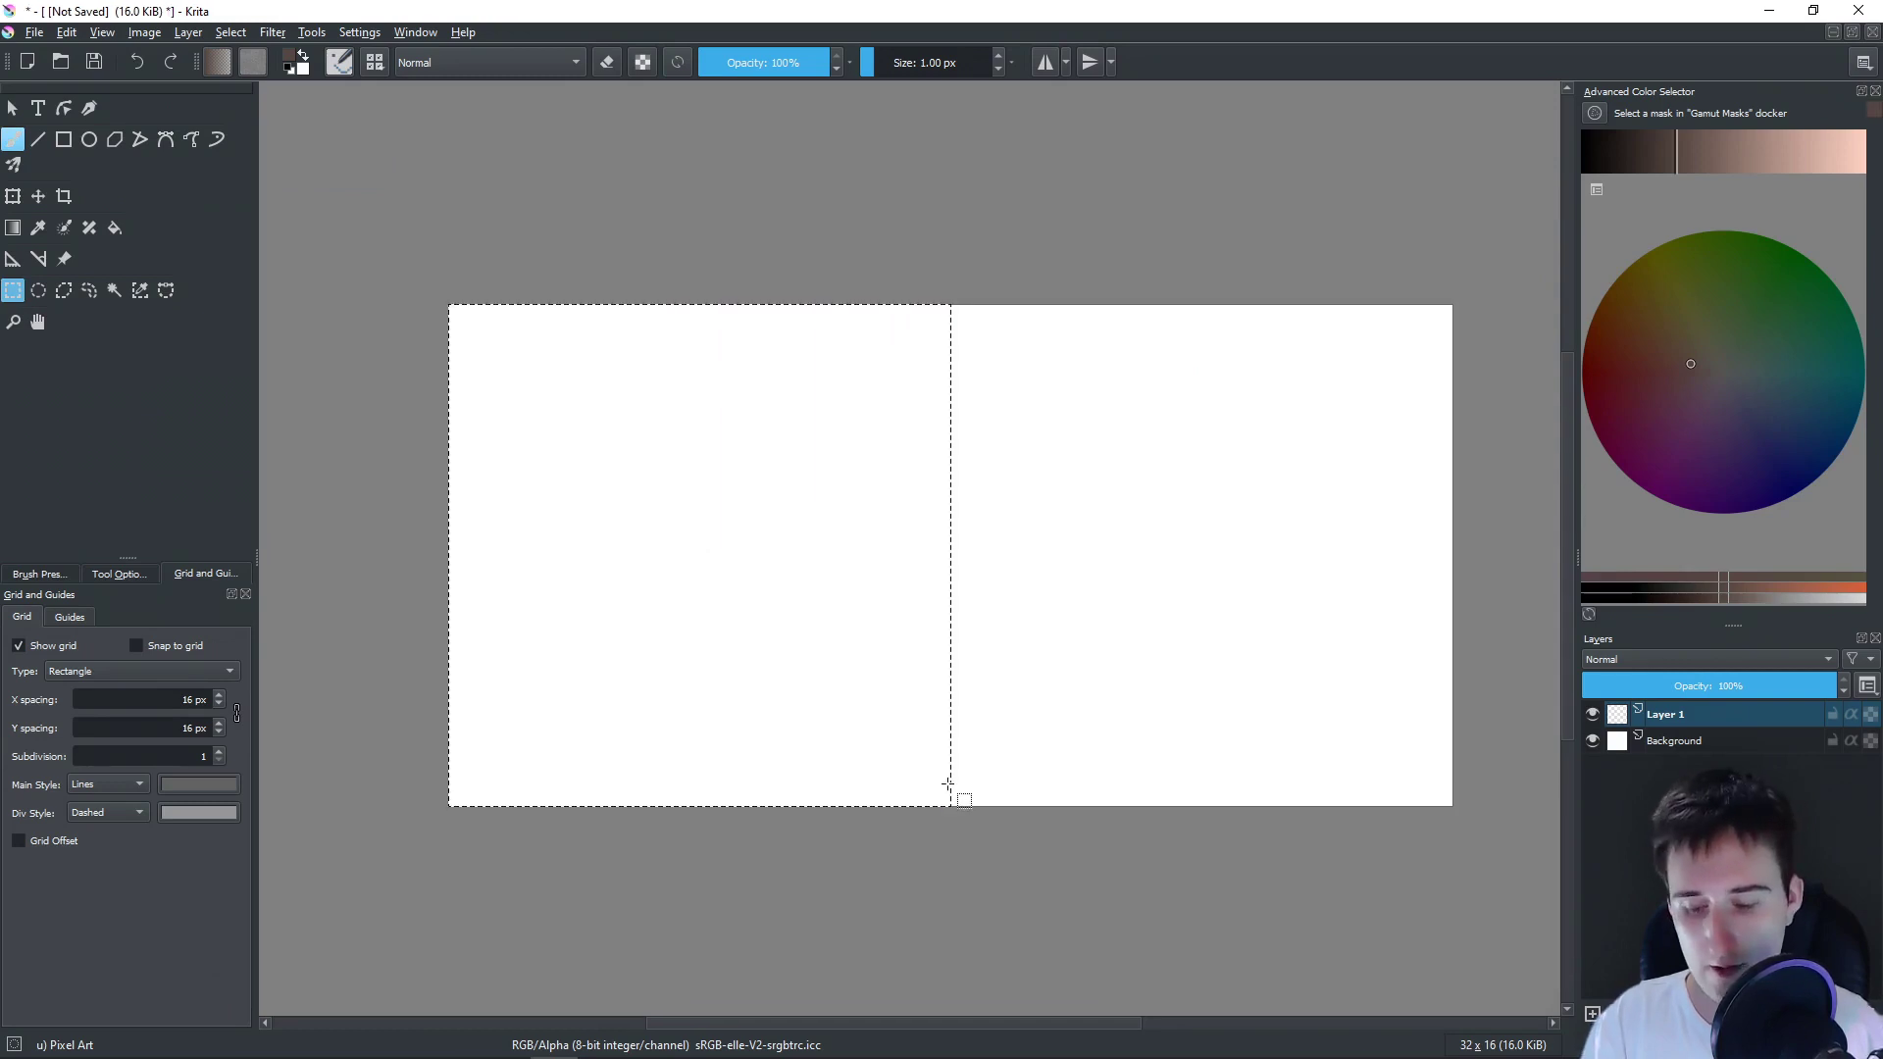
key(f)
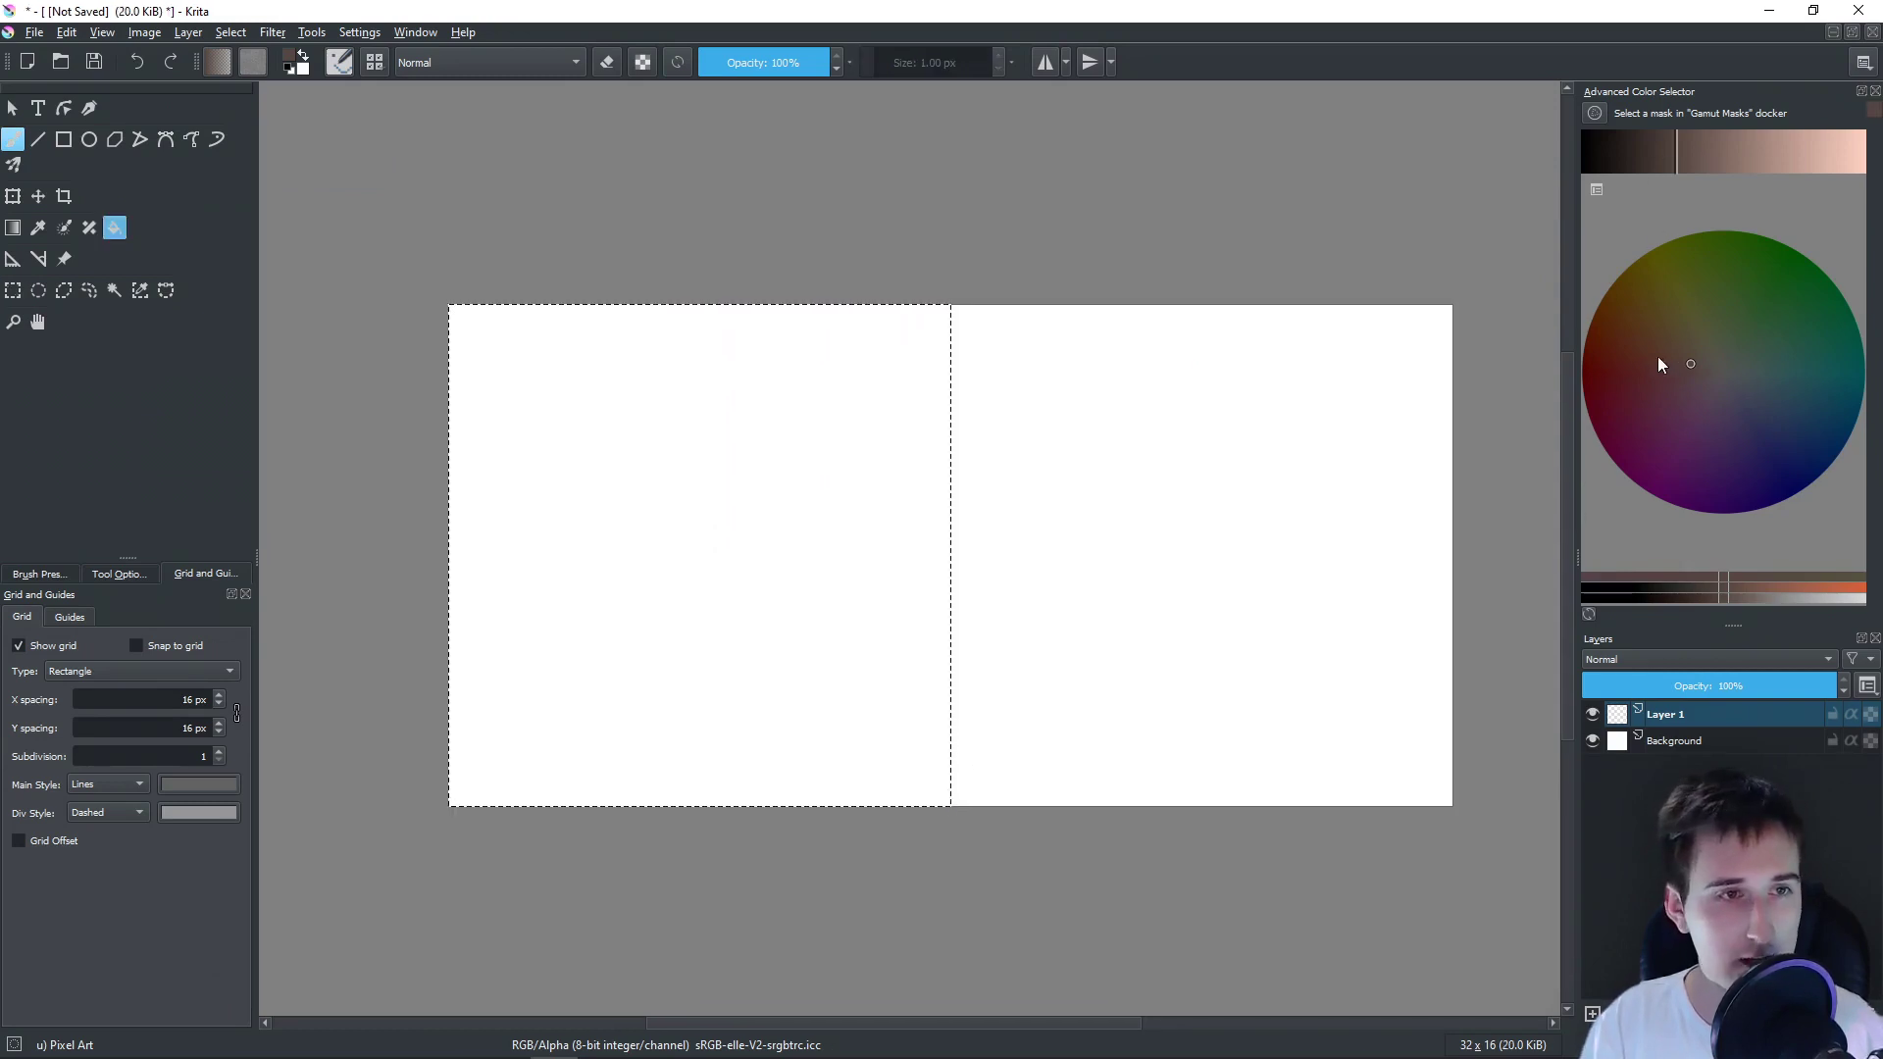
click(1681, 361)
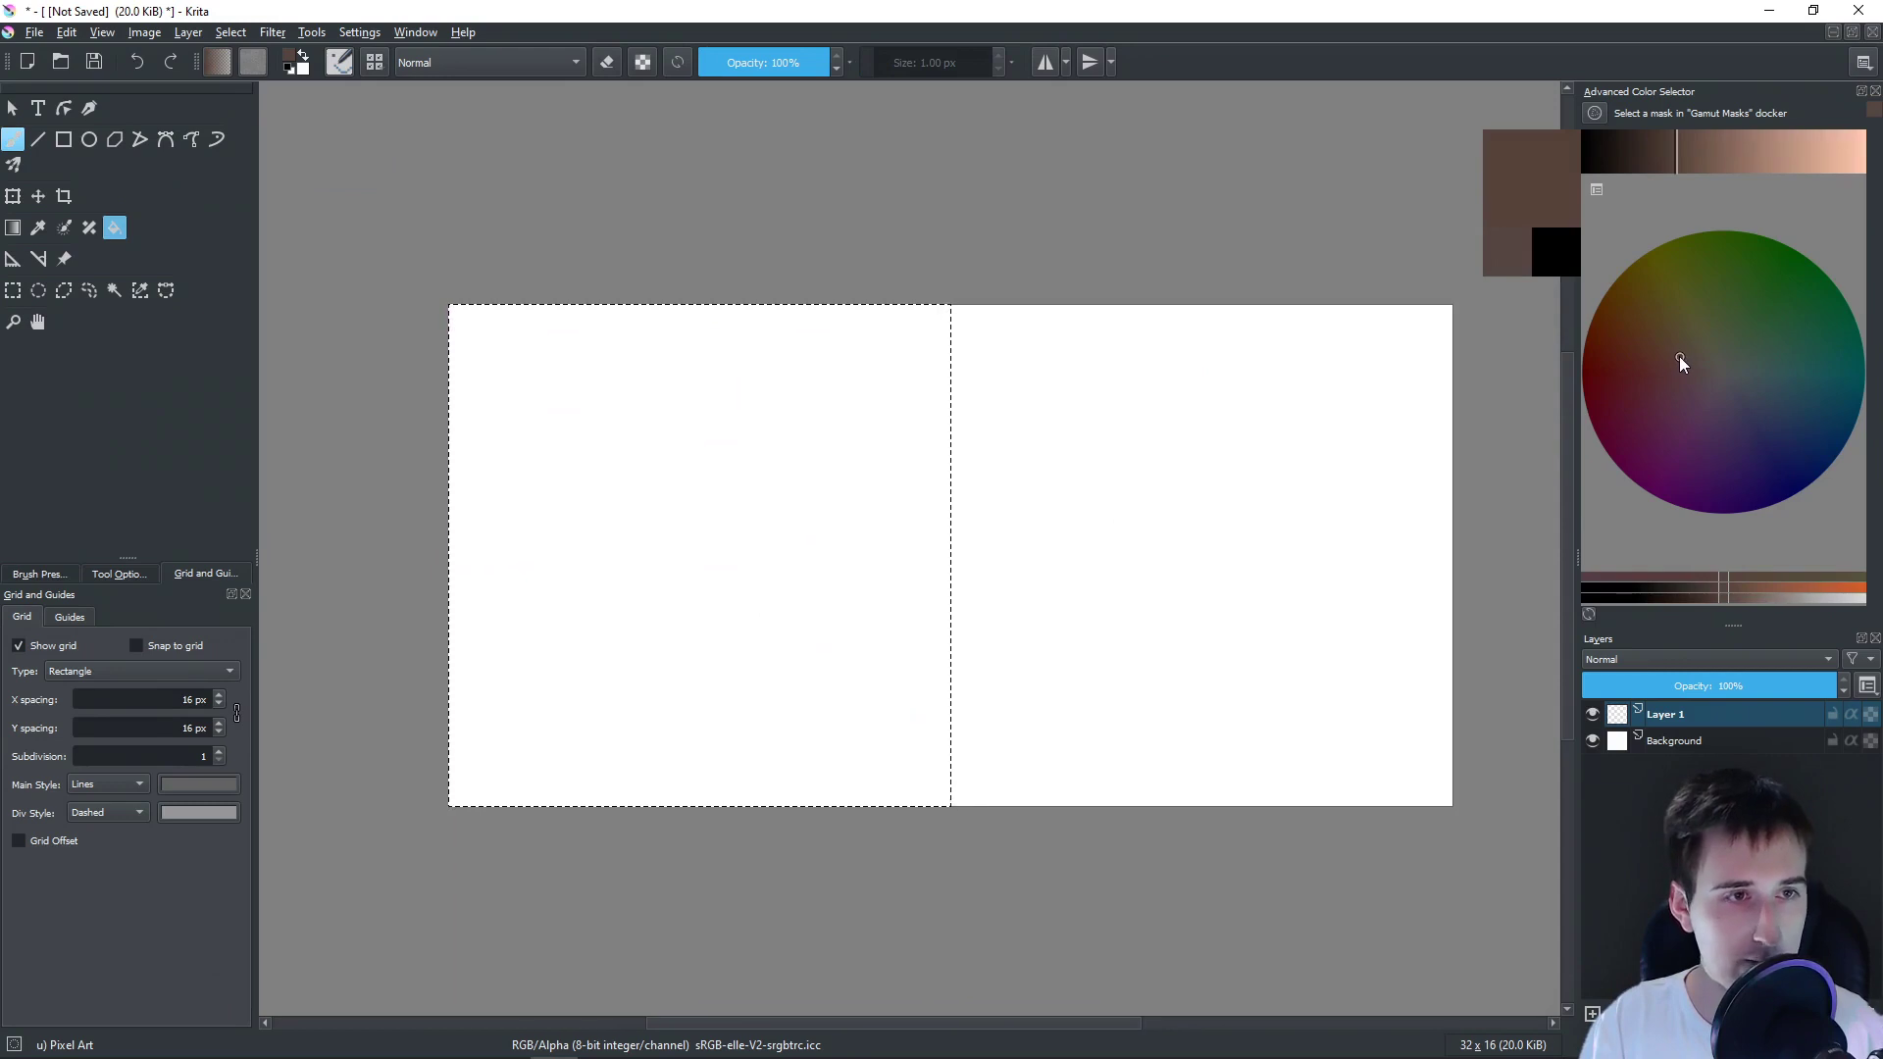
click(1672, 166)
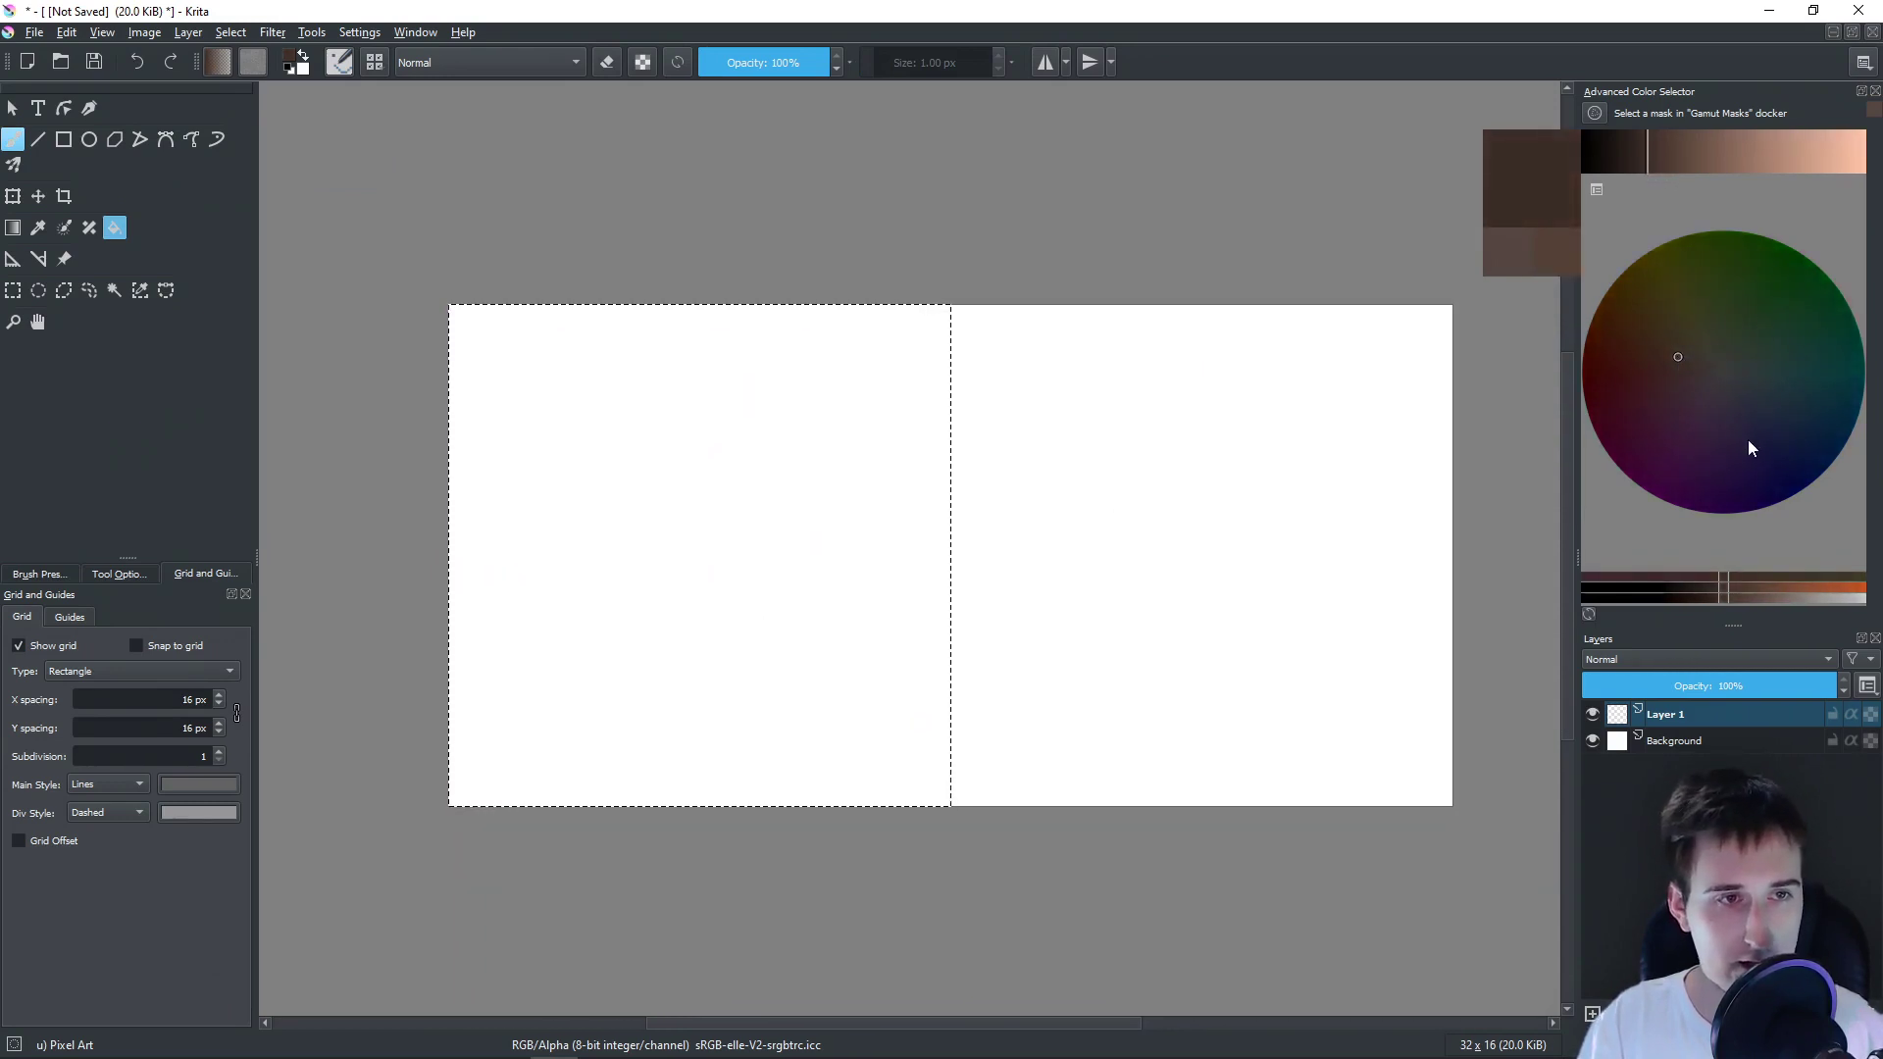
click(1734, 415)
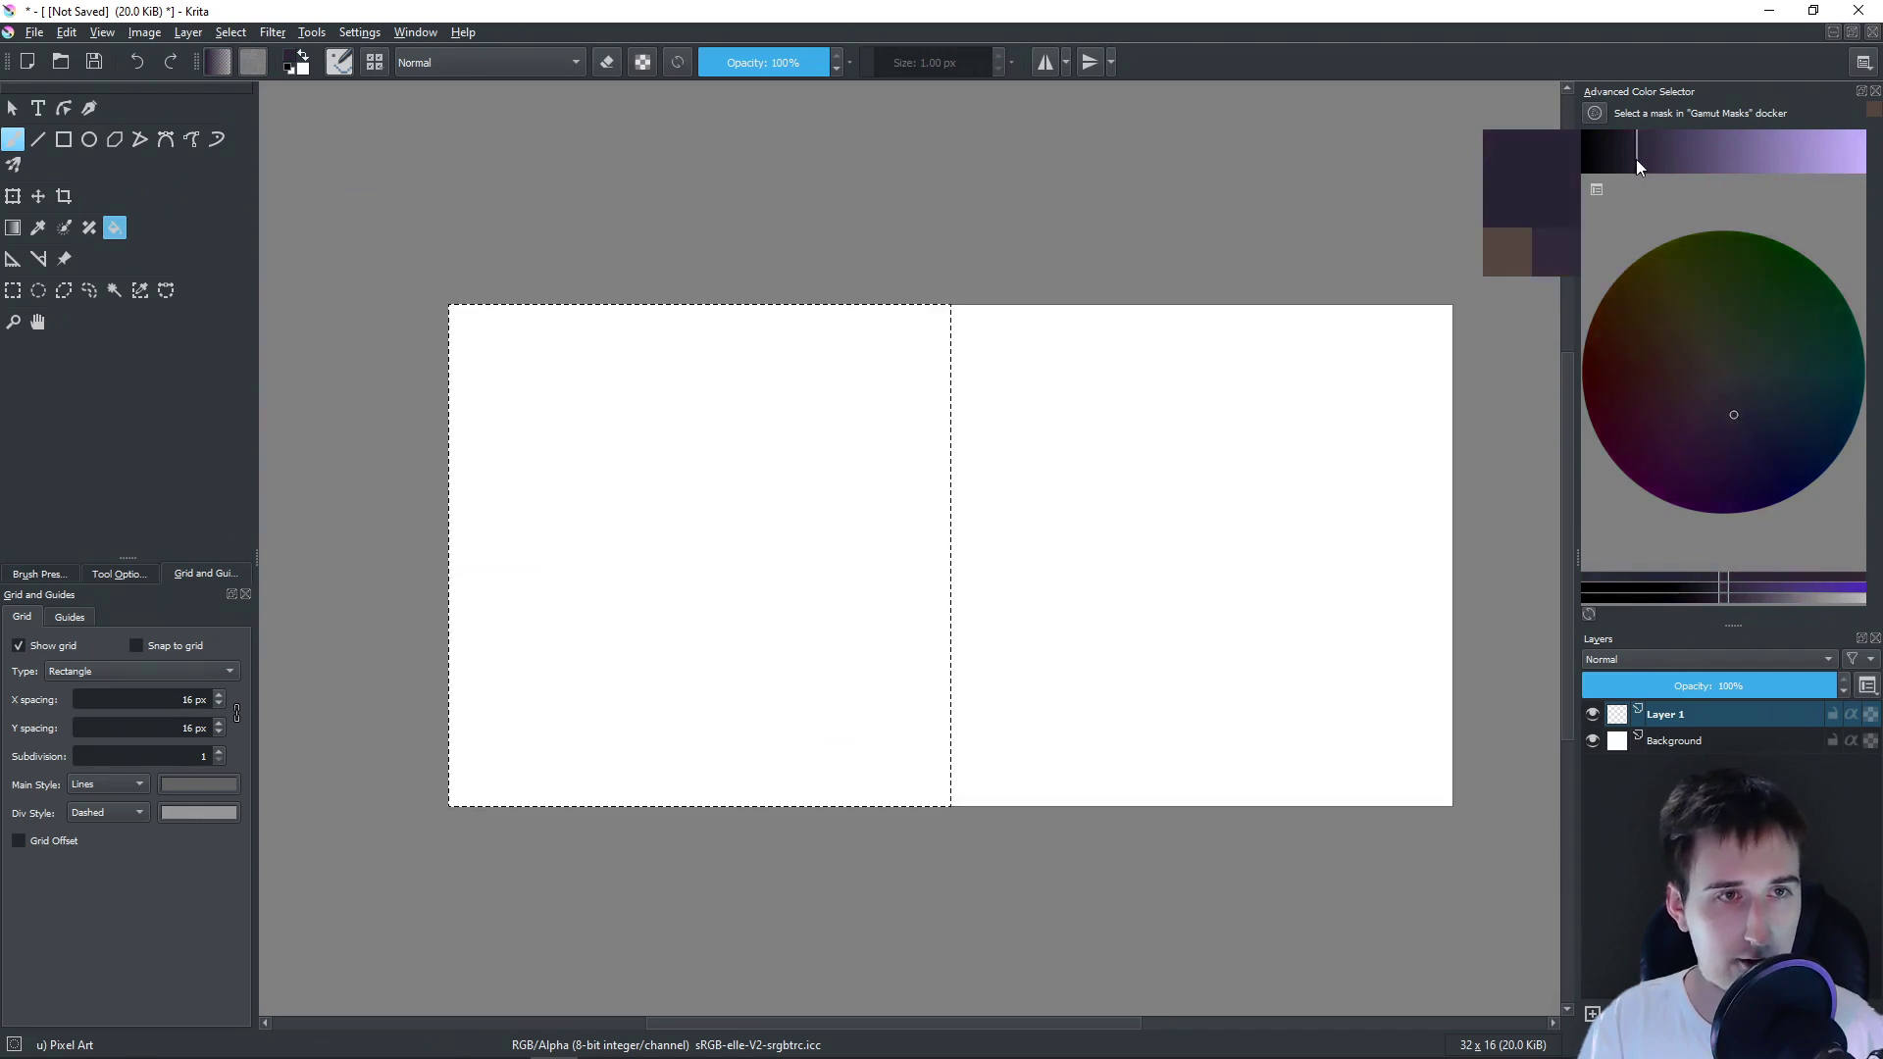
click(1696, 409)
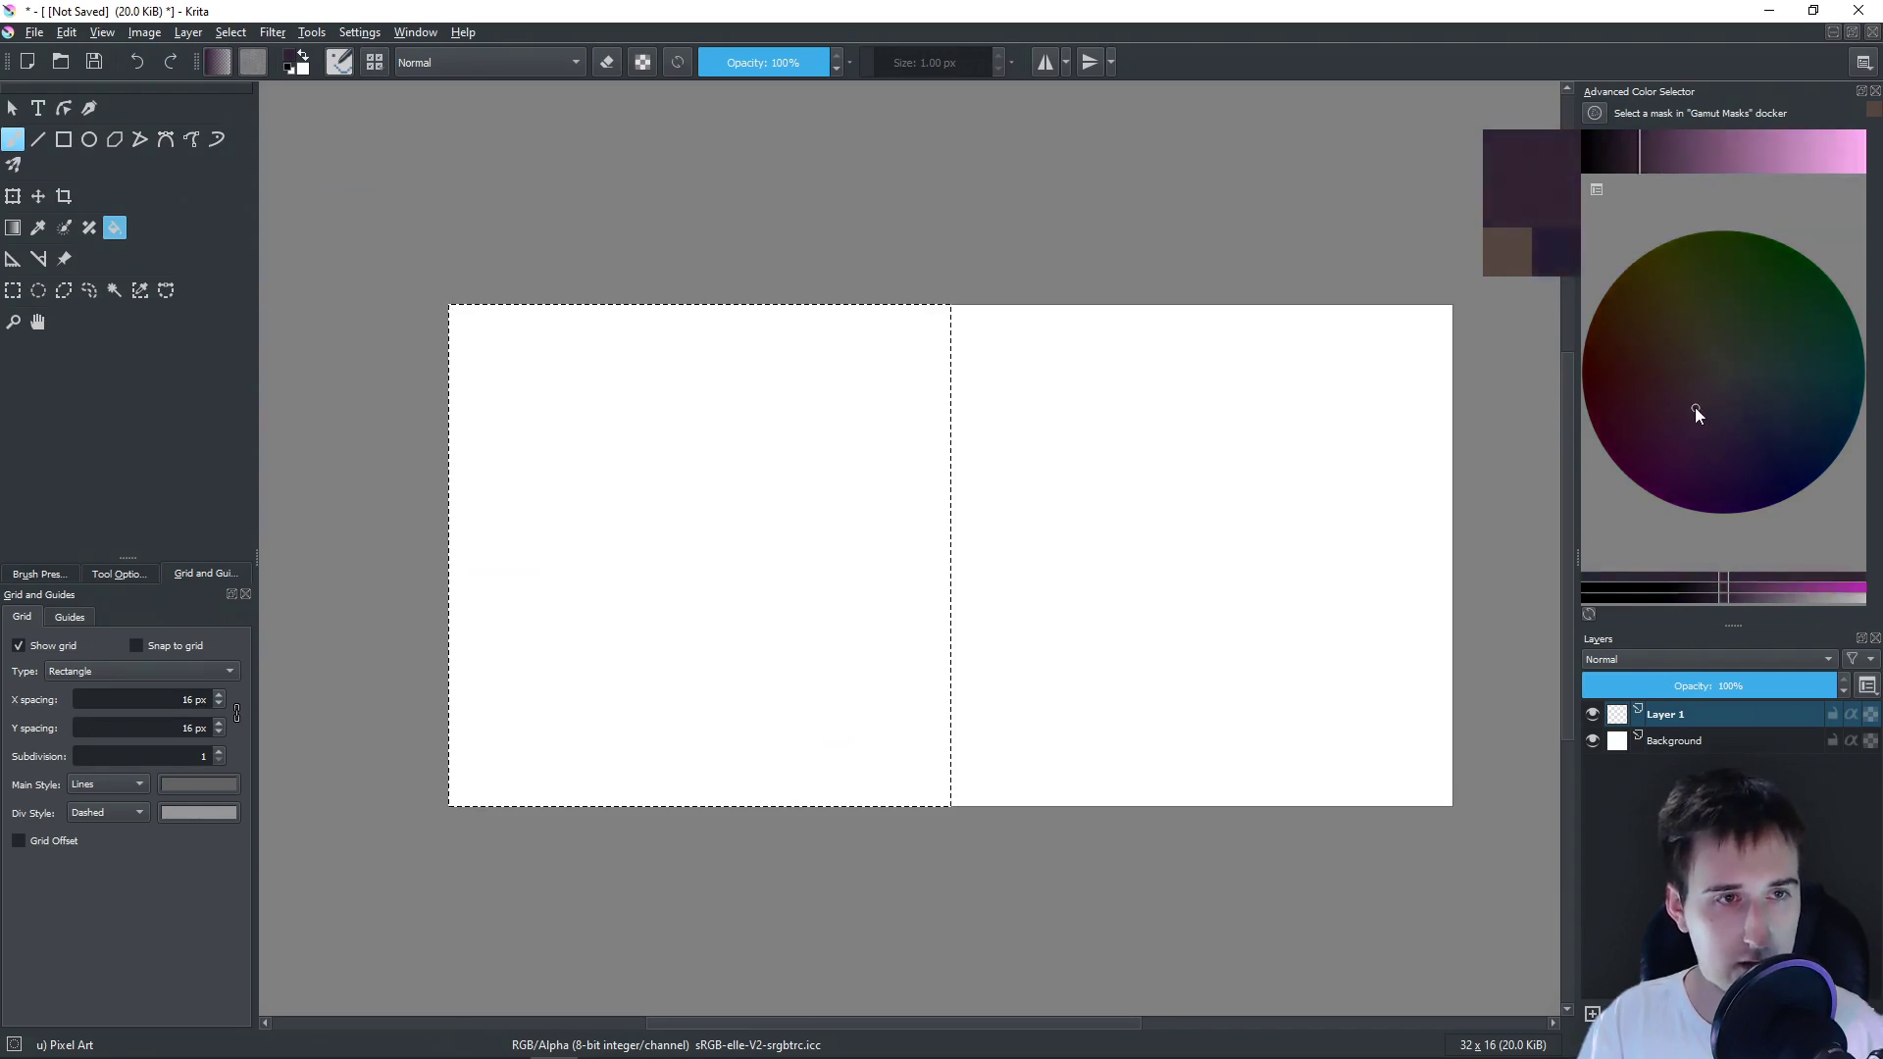
click(1631, 165)
click(728, 614)
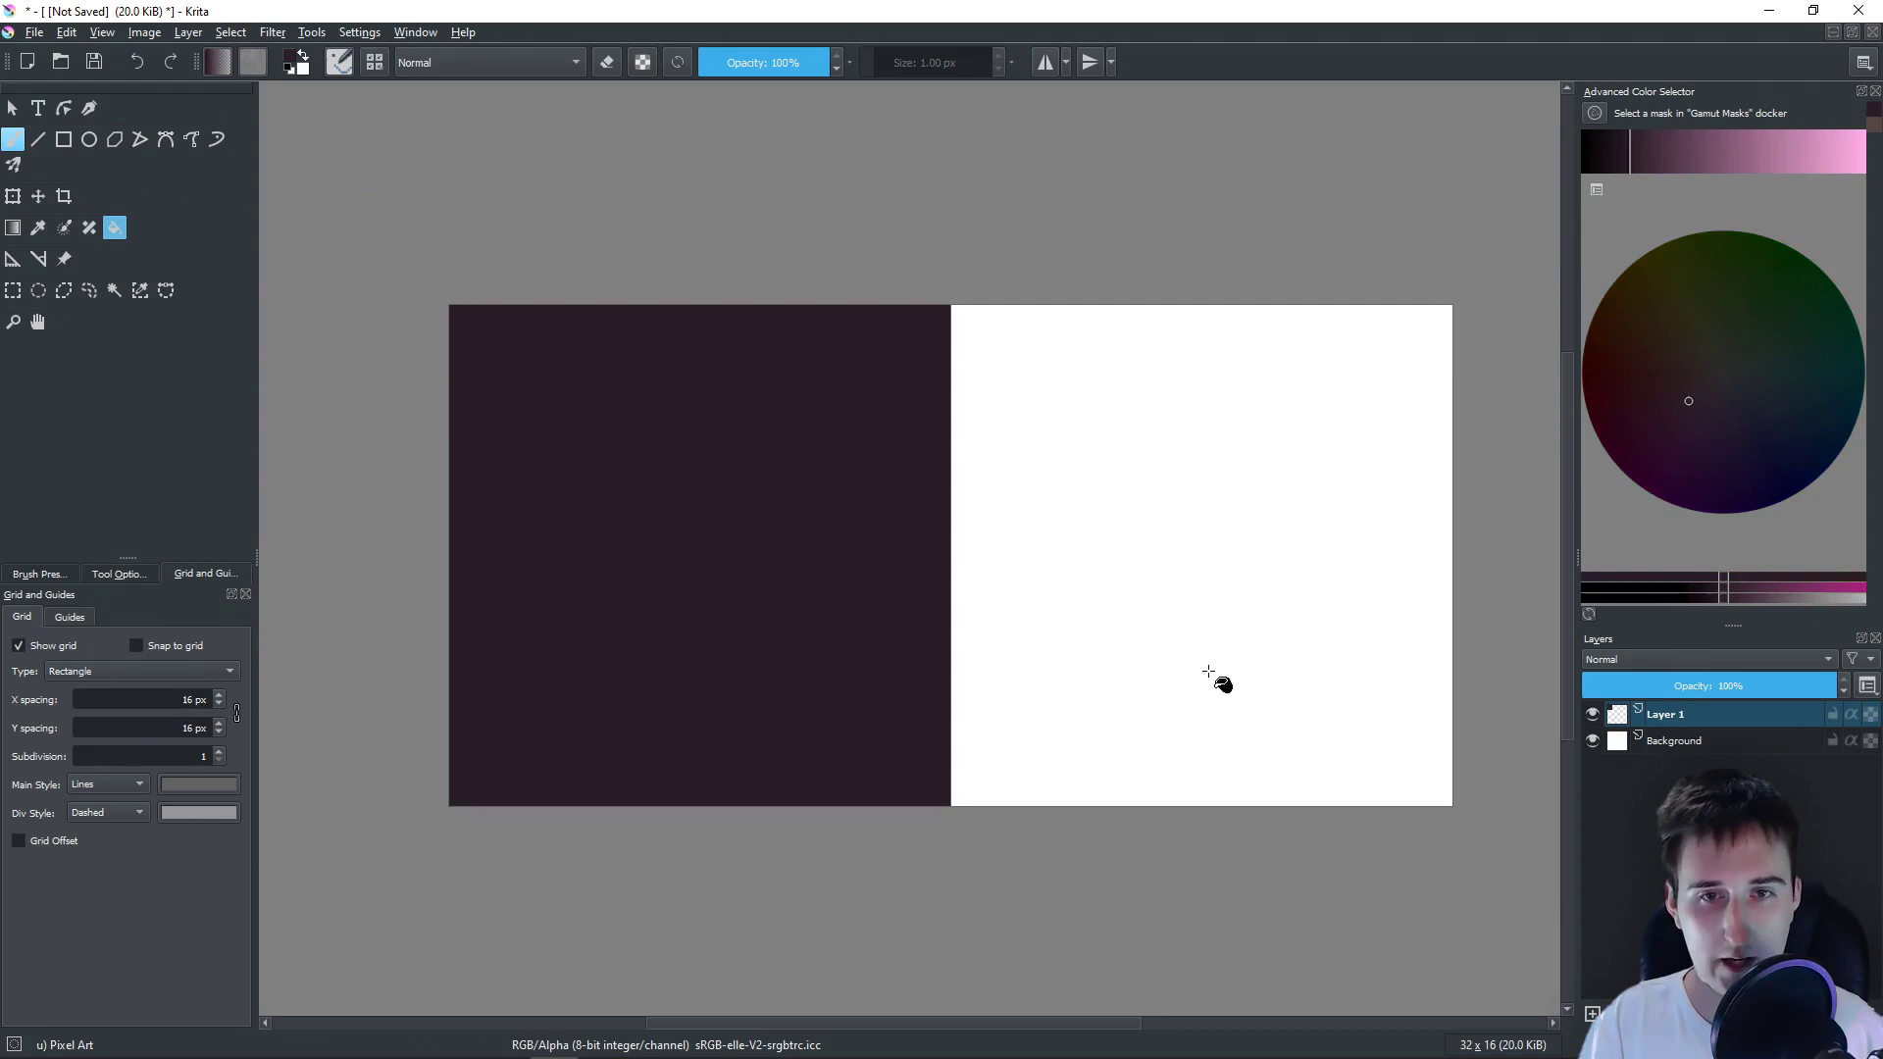
- Duplicate Layer 1 and move the copied dark square onto the right-hand tile
drag(962, 453, 907, 469)
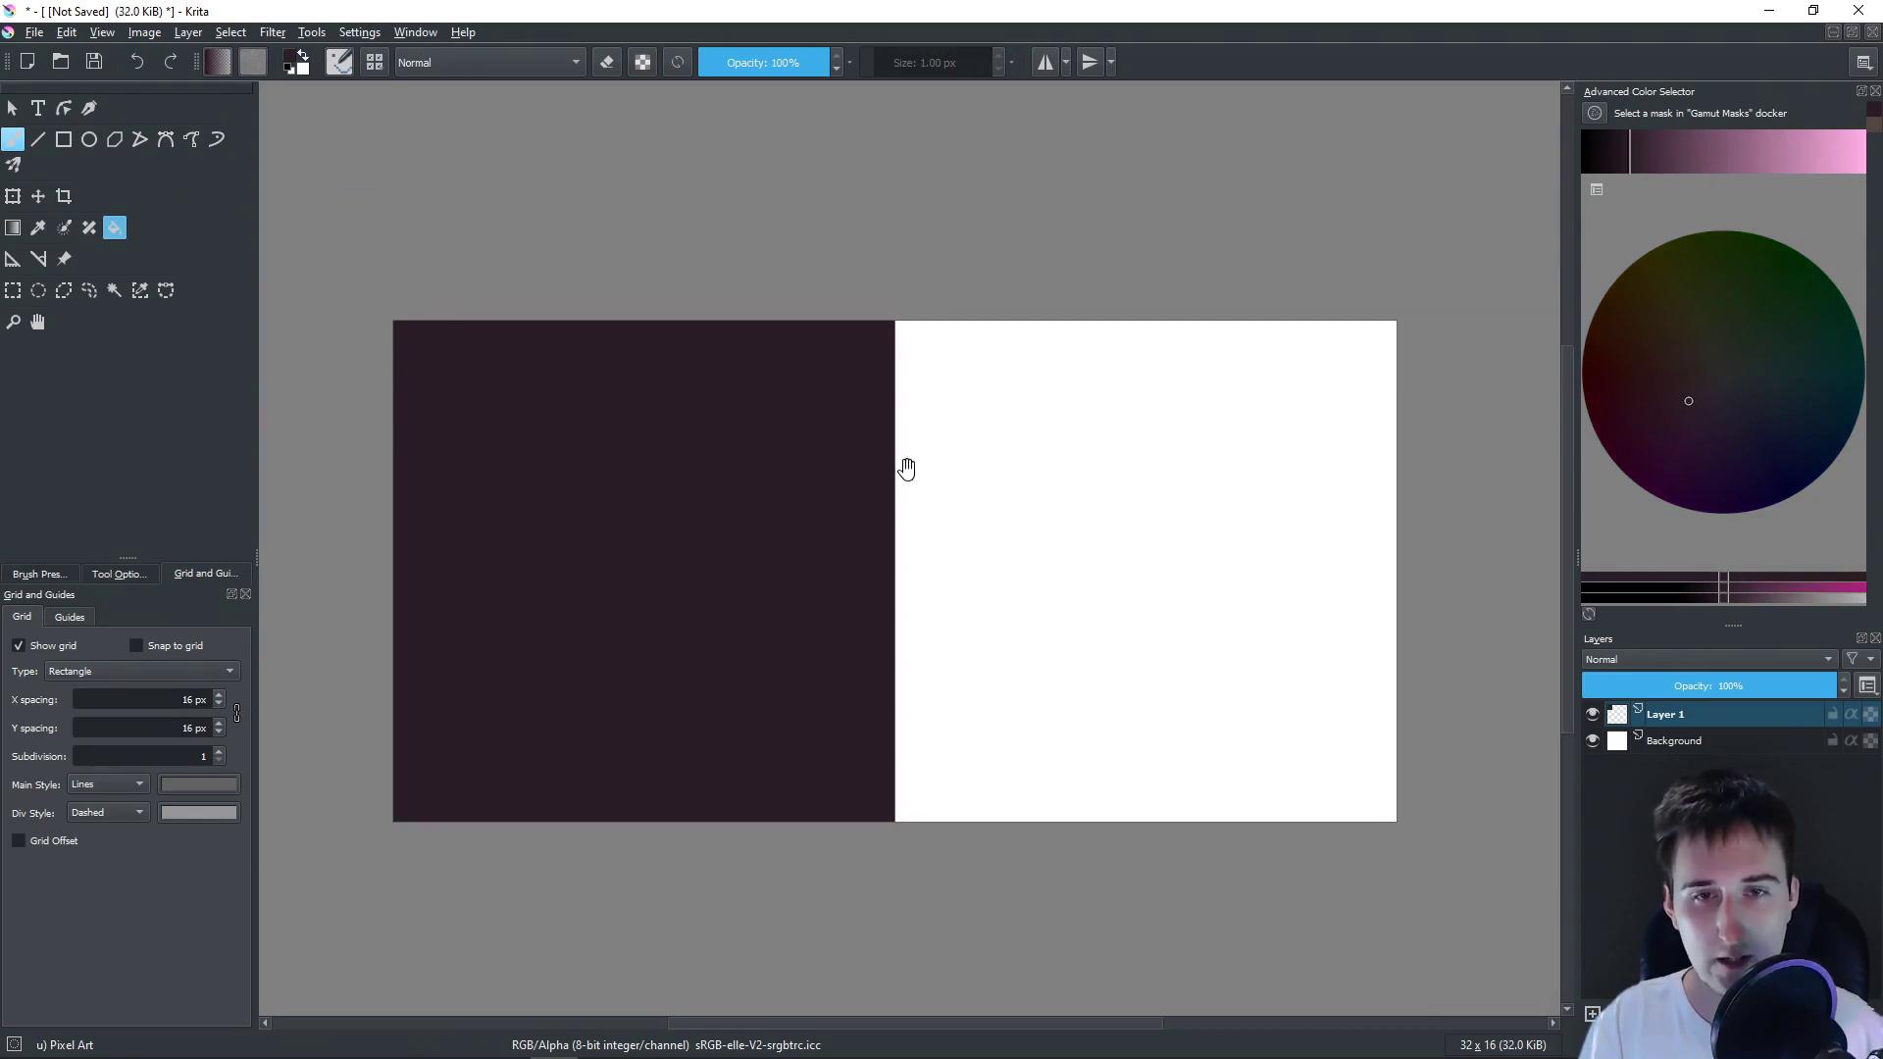
key(ctrl+j)
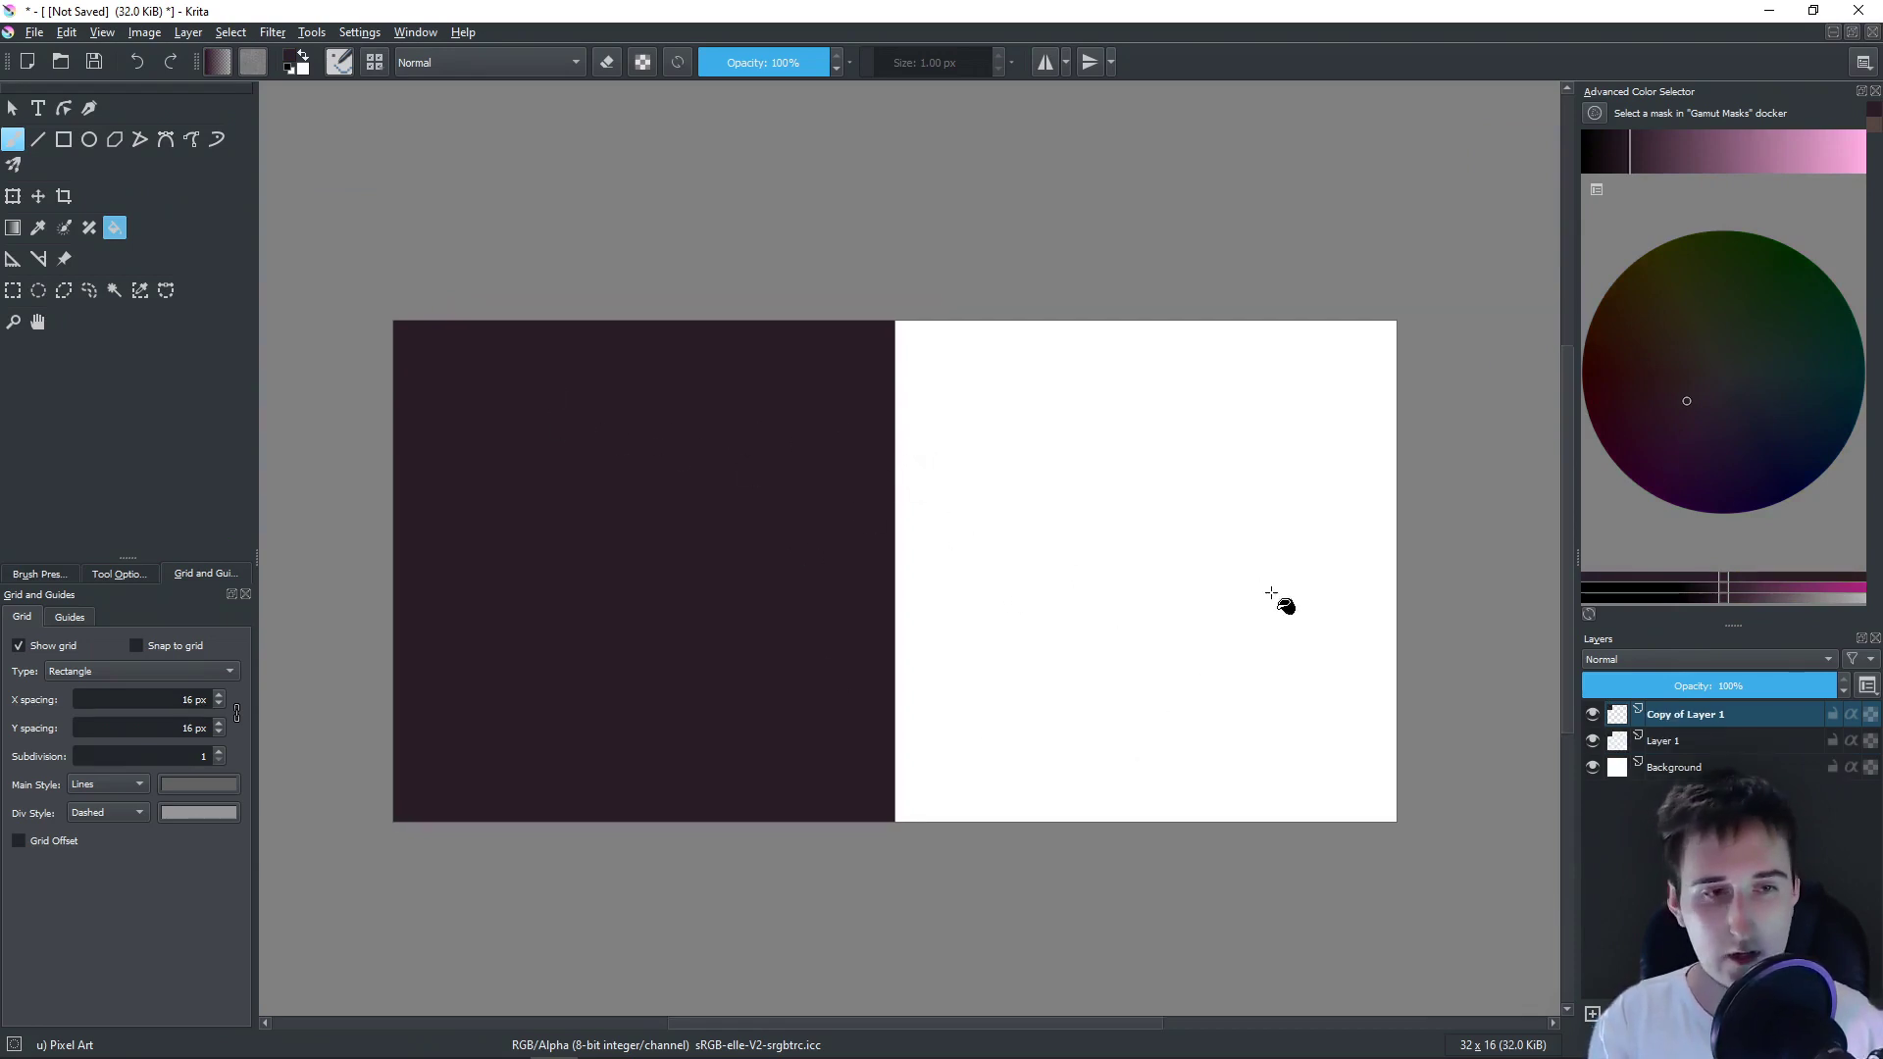
key(t)
drag(736, 555, 1223, 572)
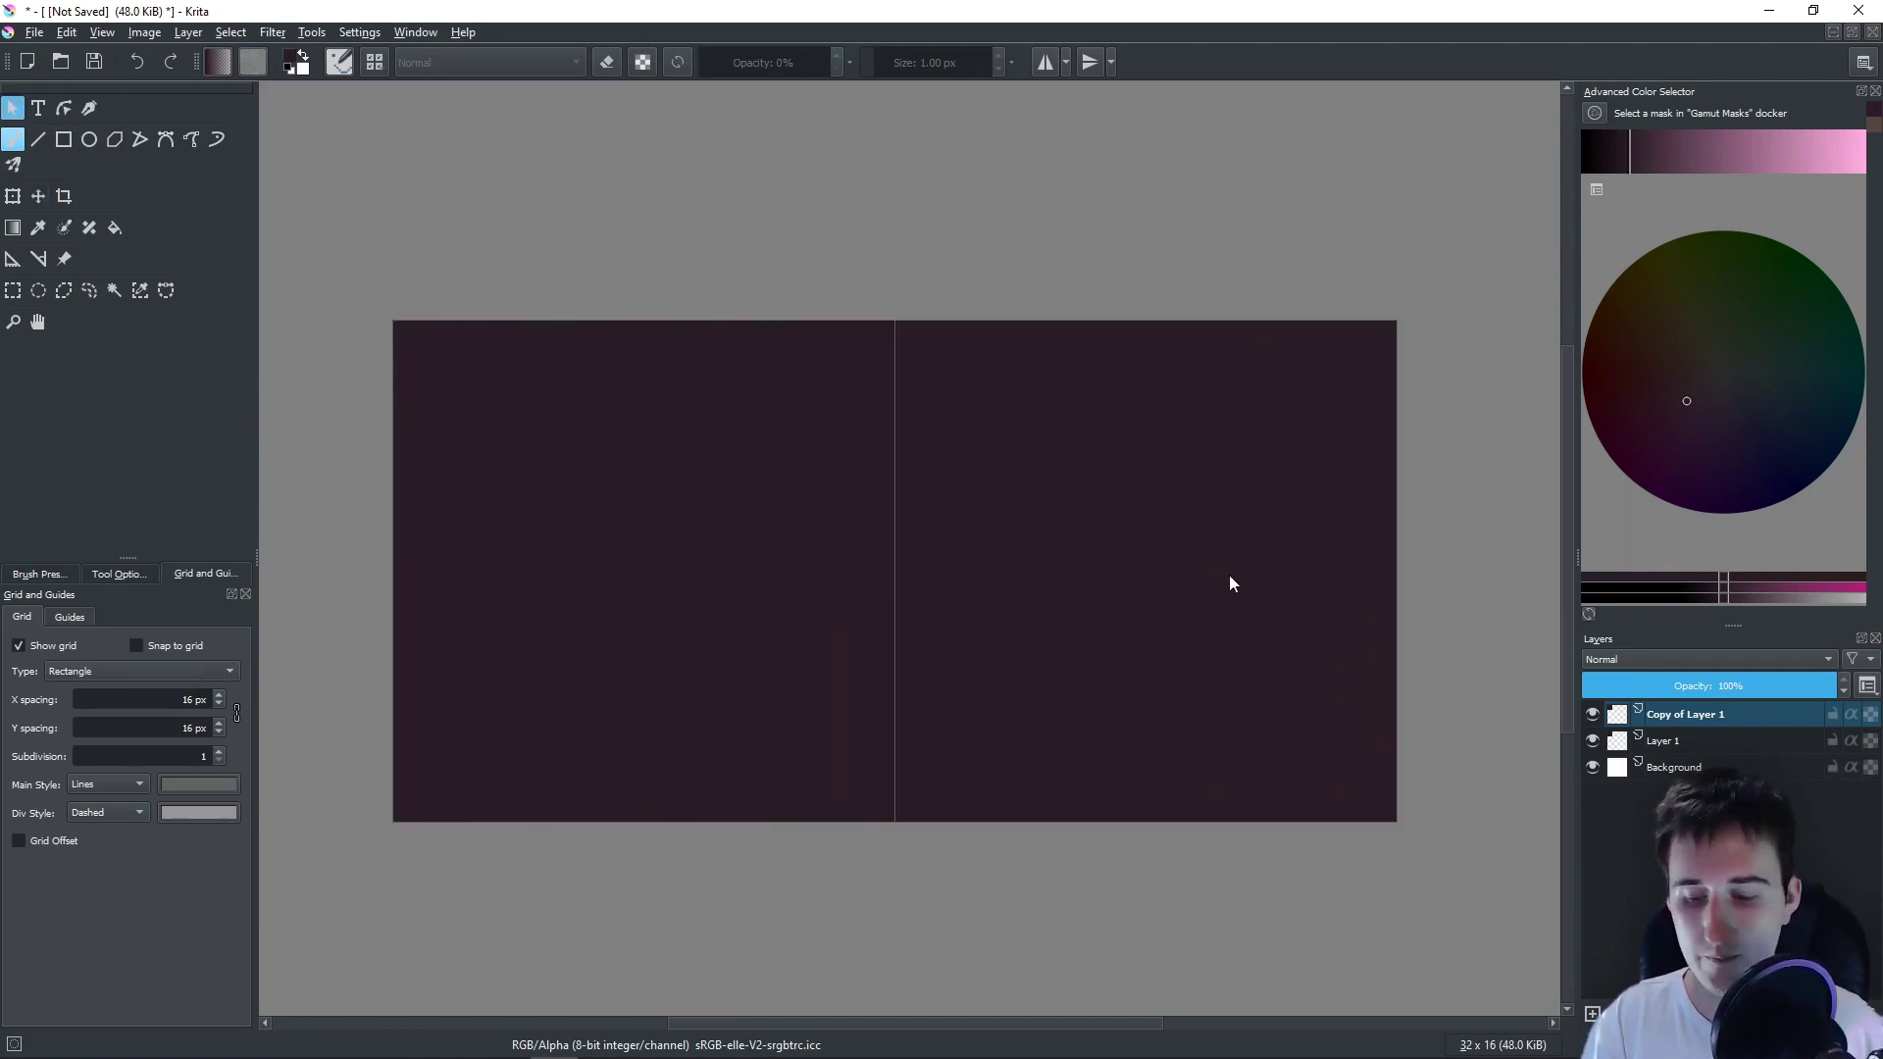
- Erase the upper two pixel rows of the right-hand tile on Copy of Layer 1
key(b)
key(e)
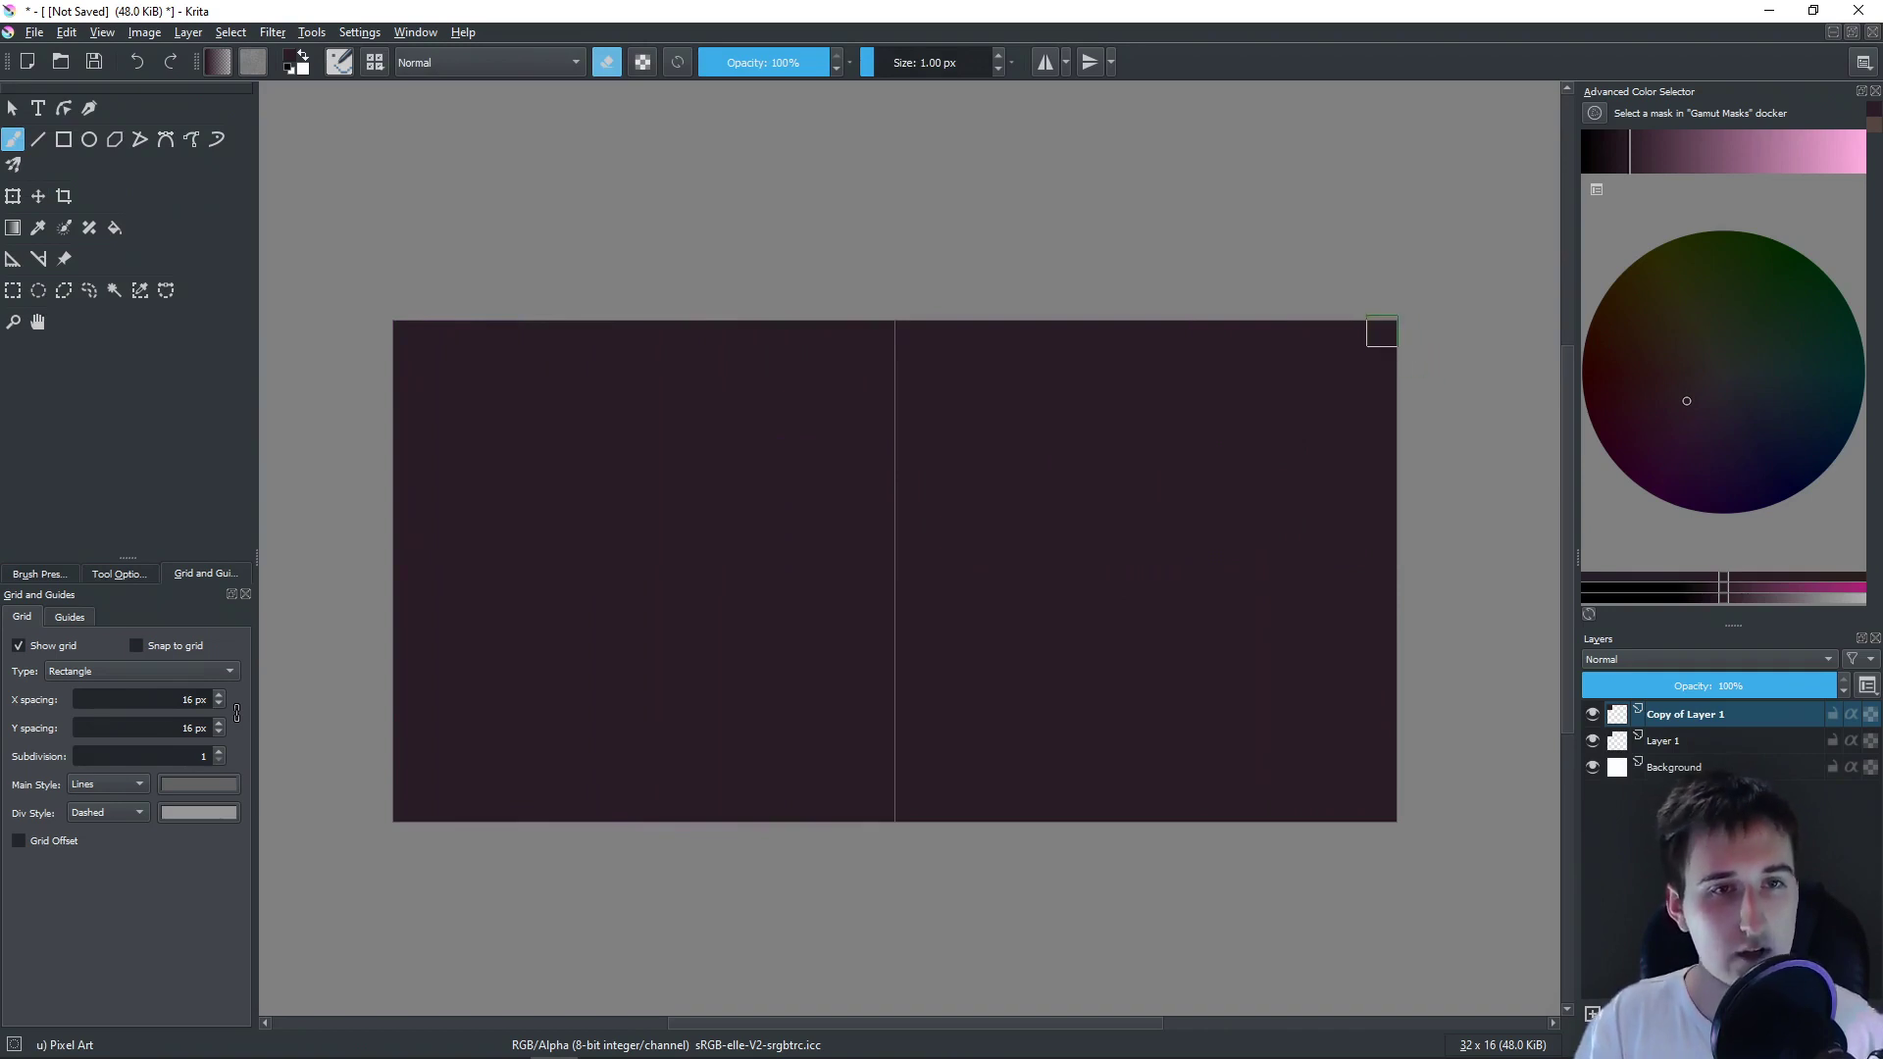
mouse_move(1382, 332)
mouse_down()
mouse_move(1384, 377)
mouse_move(1383, 355)
mouse_move(1252, 333)
mouse_move(916, 344)
mouse_move(1365, 361)
mouse_up()
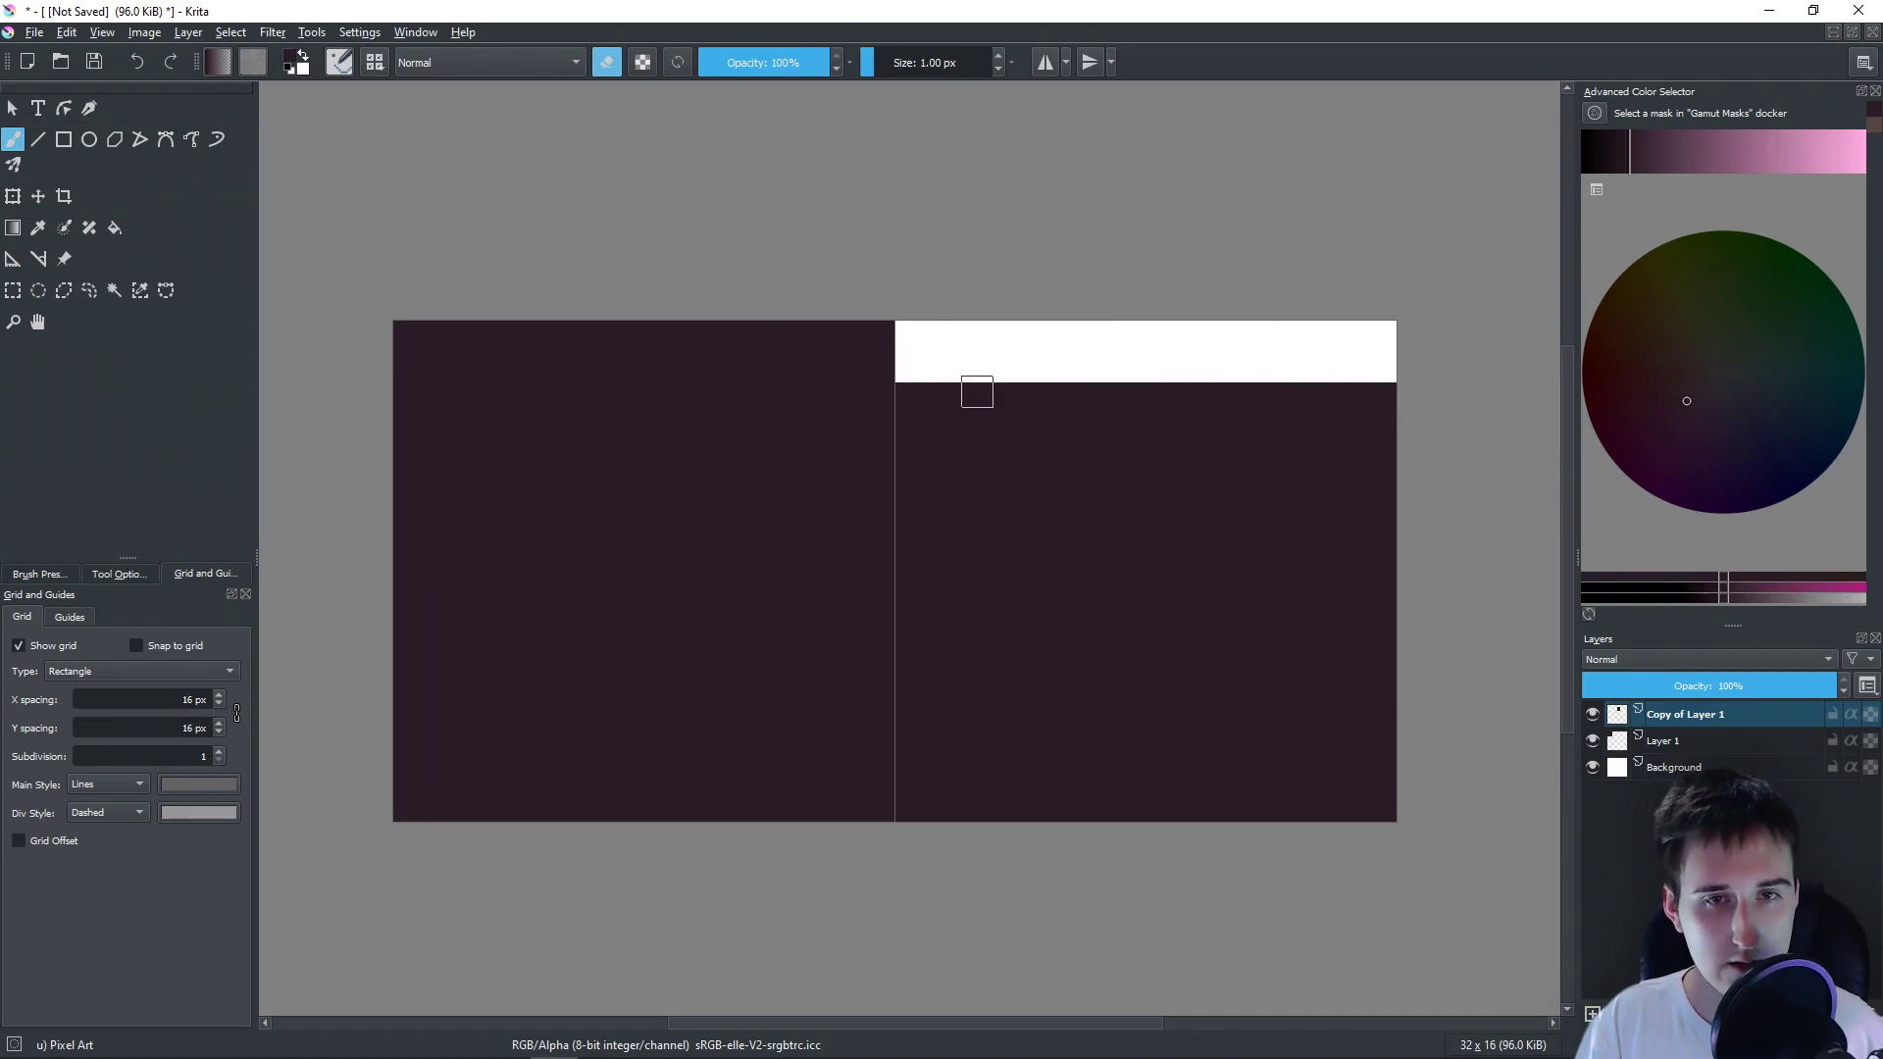
- Paint a bright green grass strip with ragged olive blades and a dark shadow along the upper edge of the right-hand tile
scroll(984, 385, up, 1)
drag(1025, 411, 817, 390)
key(e)
click(1694, 325)
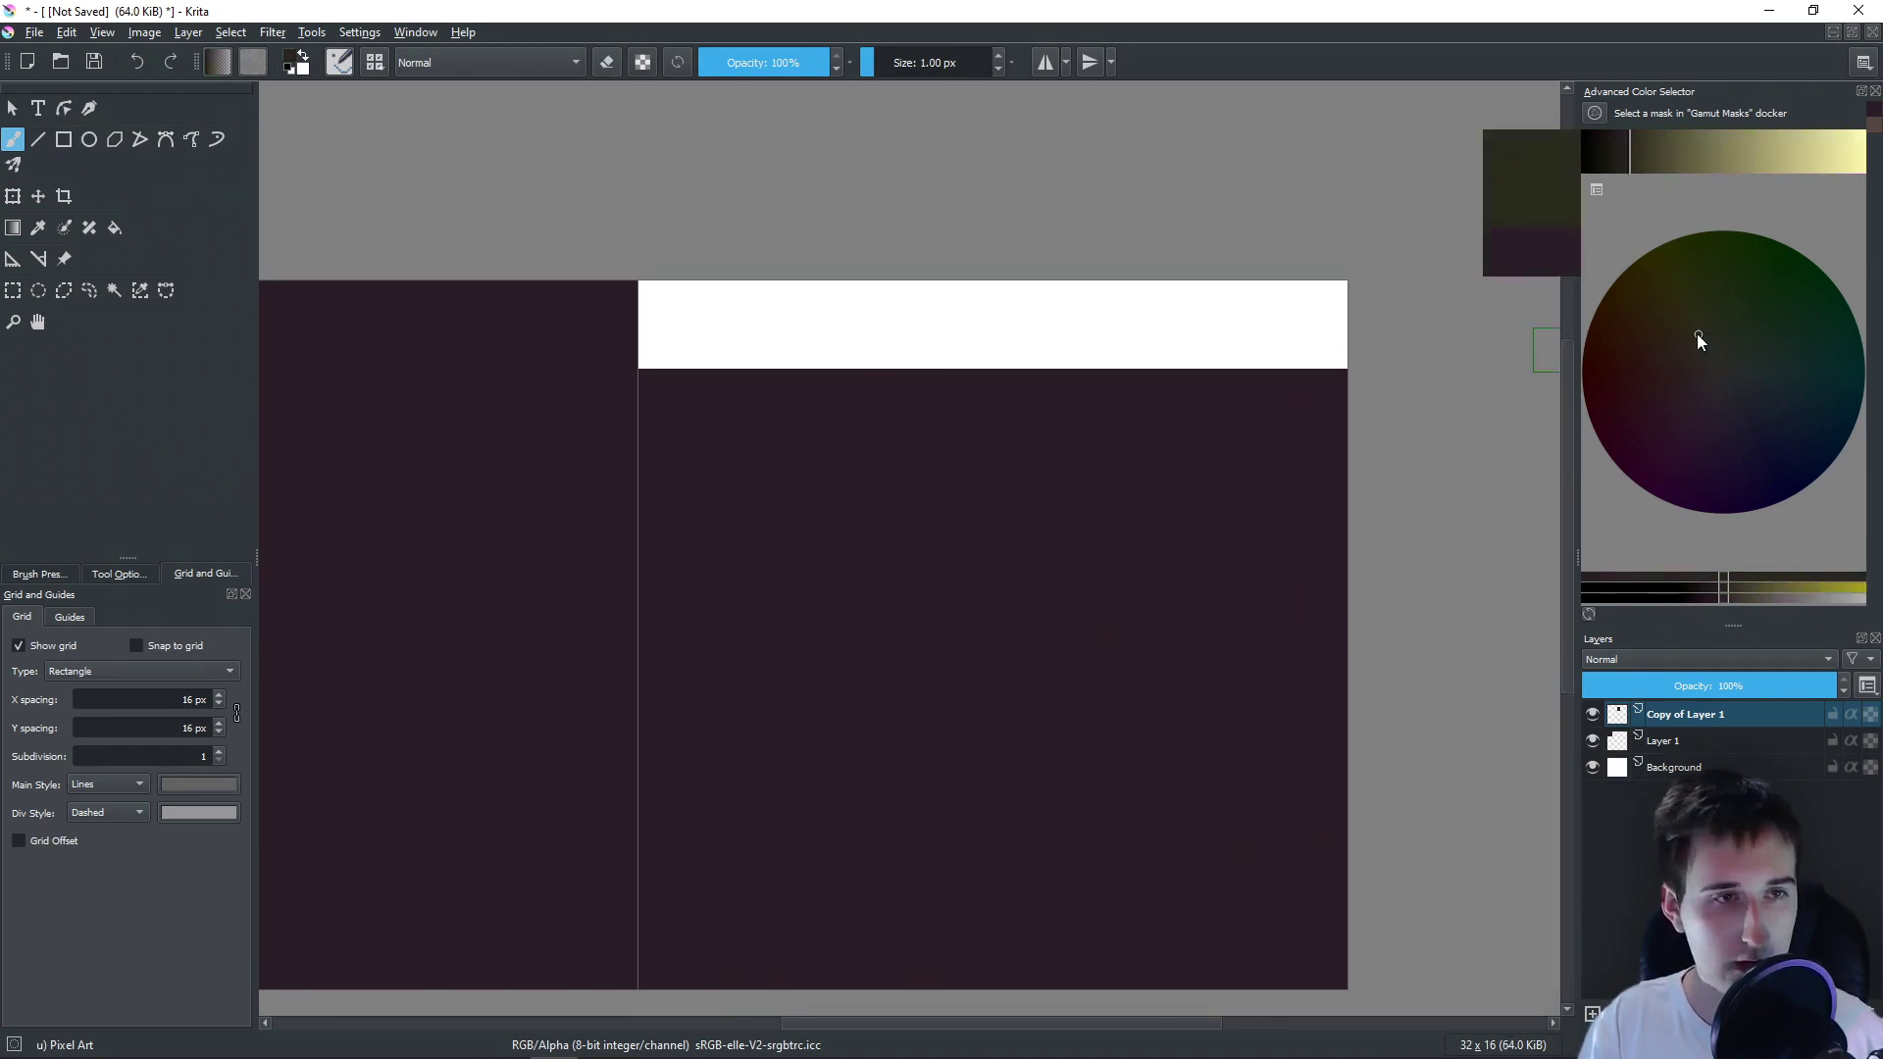
click(1685, 151)
mouse_move(674, 353)
mouse_down()
mouse_move(1221, 348)
mouse_move(1318, 314)
mouse_move(655, 310)
mouse_move(697, 386)
mouse_up()
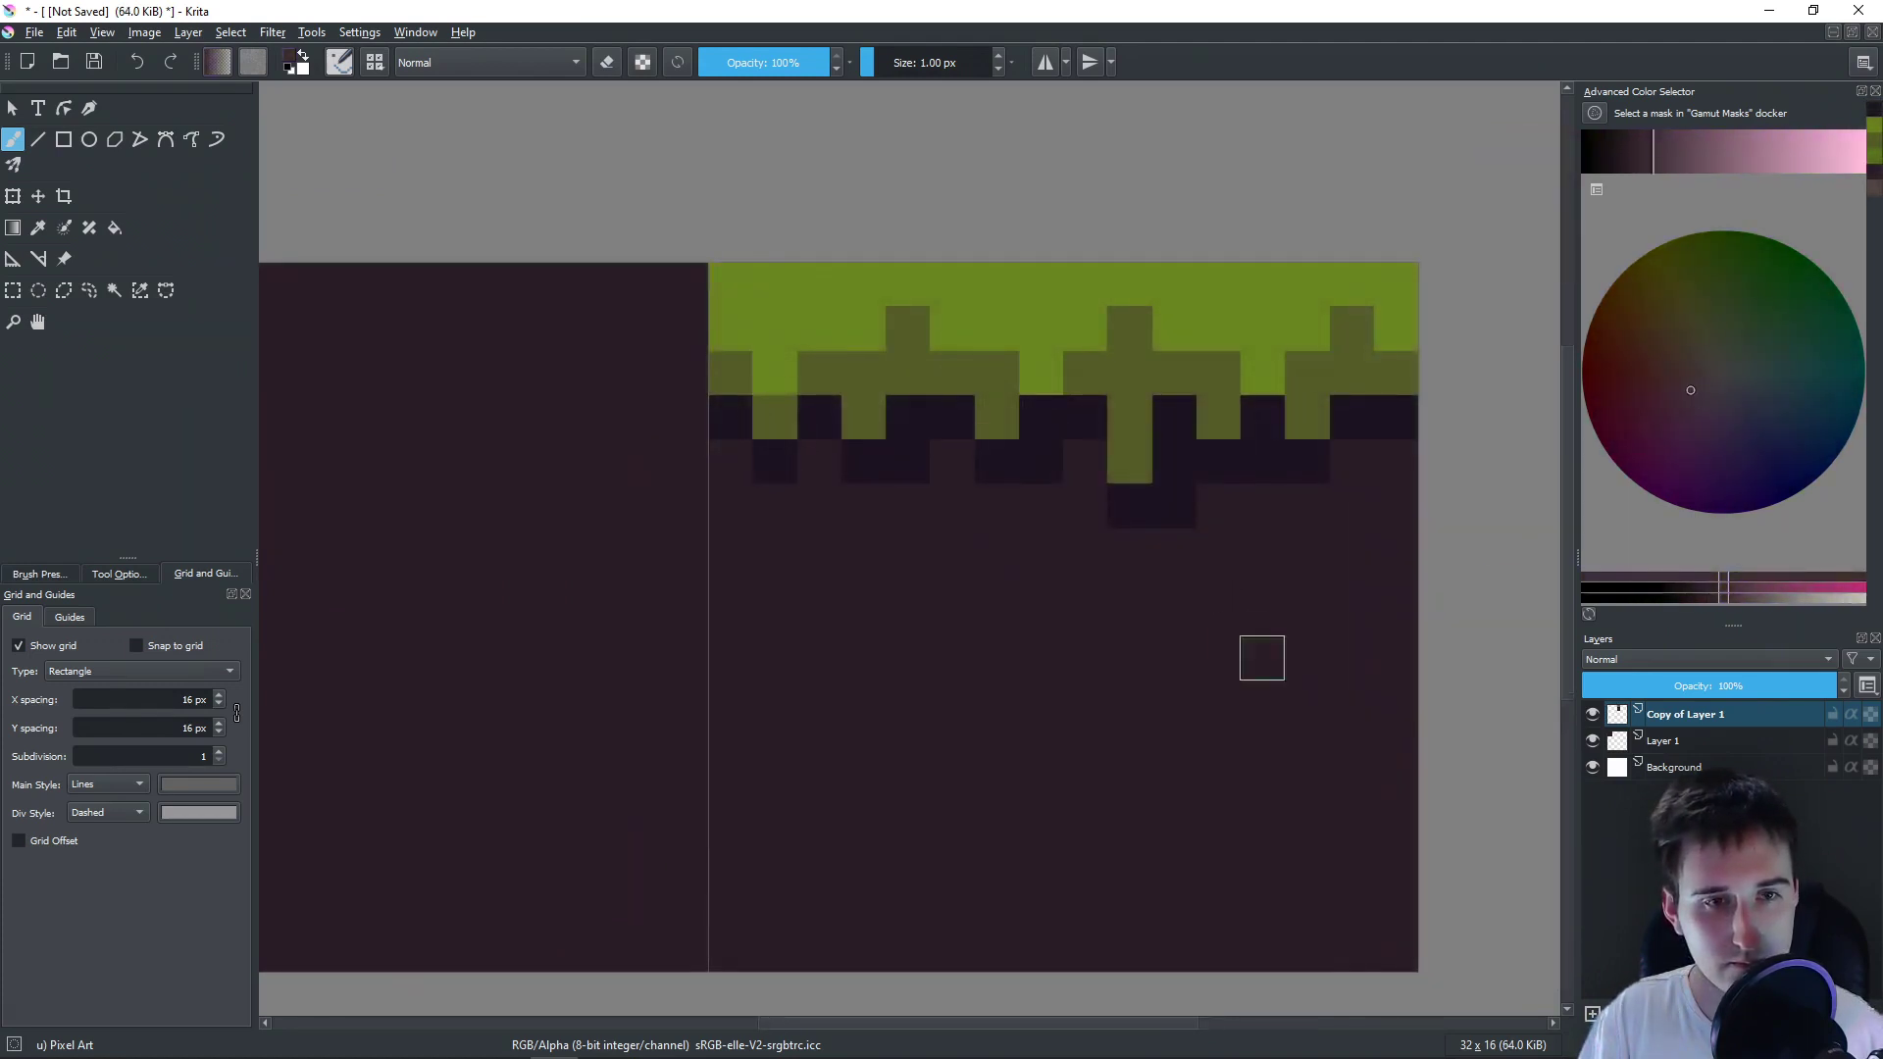
- Paint scattered lighter brown stone patches in the dirt area below the grass of the right-hand tile
mouse_move(1261, 651)
mouse_down()
mouse_move(1340, 553)
mouse_move(1285, 643)
mouse_up()
mouse_move(998, 593)
mouse_down()
mouse_move(1060, 526)
mouse_move(1085, 549)
mouse_up()
mouse_move(891, 562)
mouse_down()
mouse_move(832, 526)
mouse_move(862, 506)
mouse_up()
drag(1173, 640, 1114, 673)
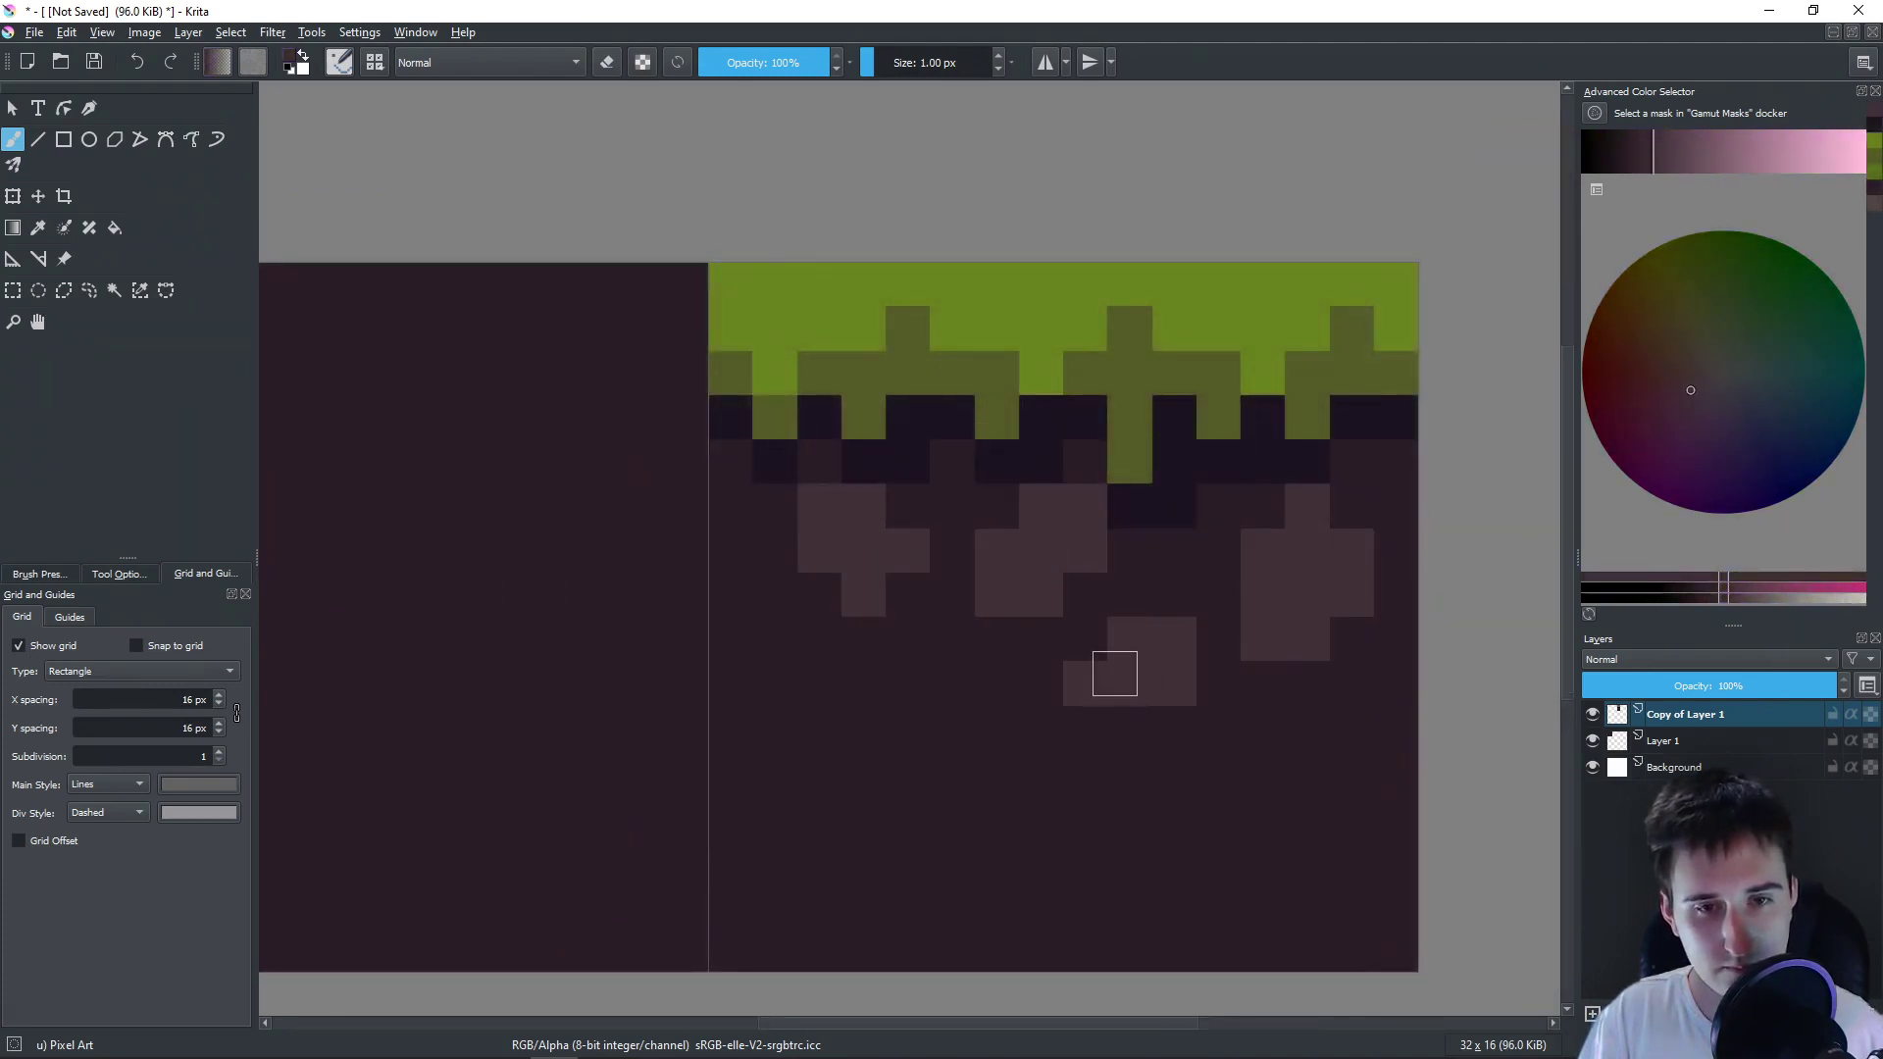
click(1310, 730)
drag(917, 681, 864, 683)
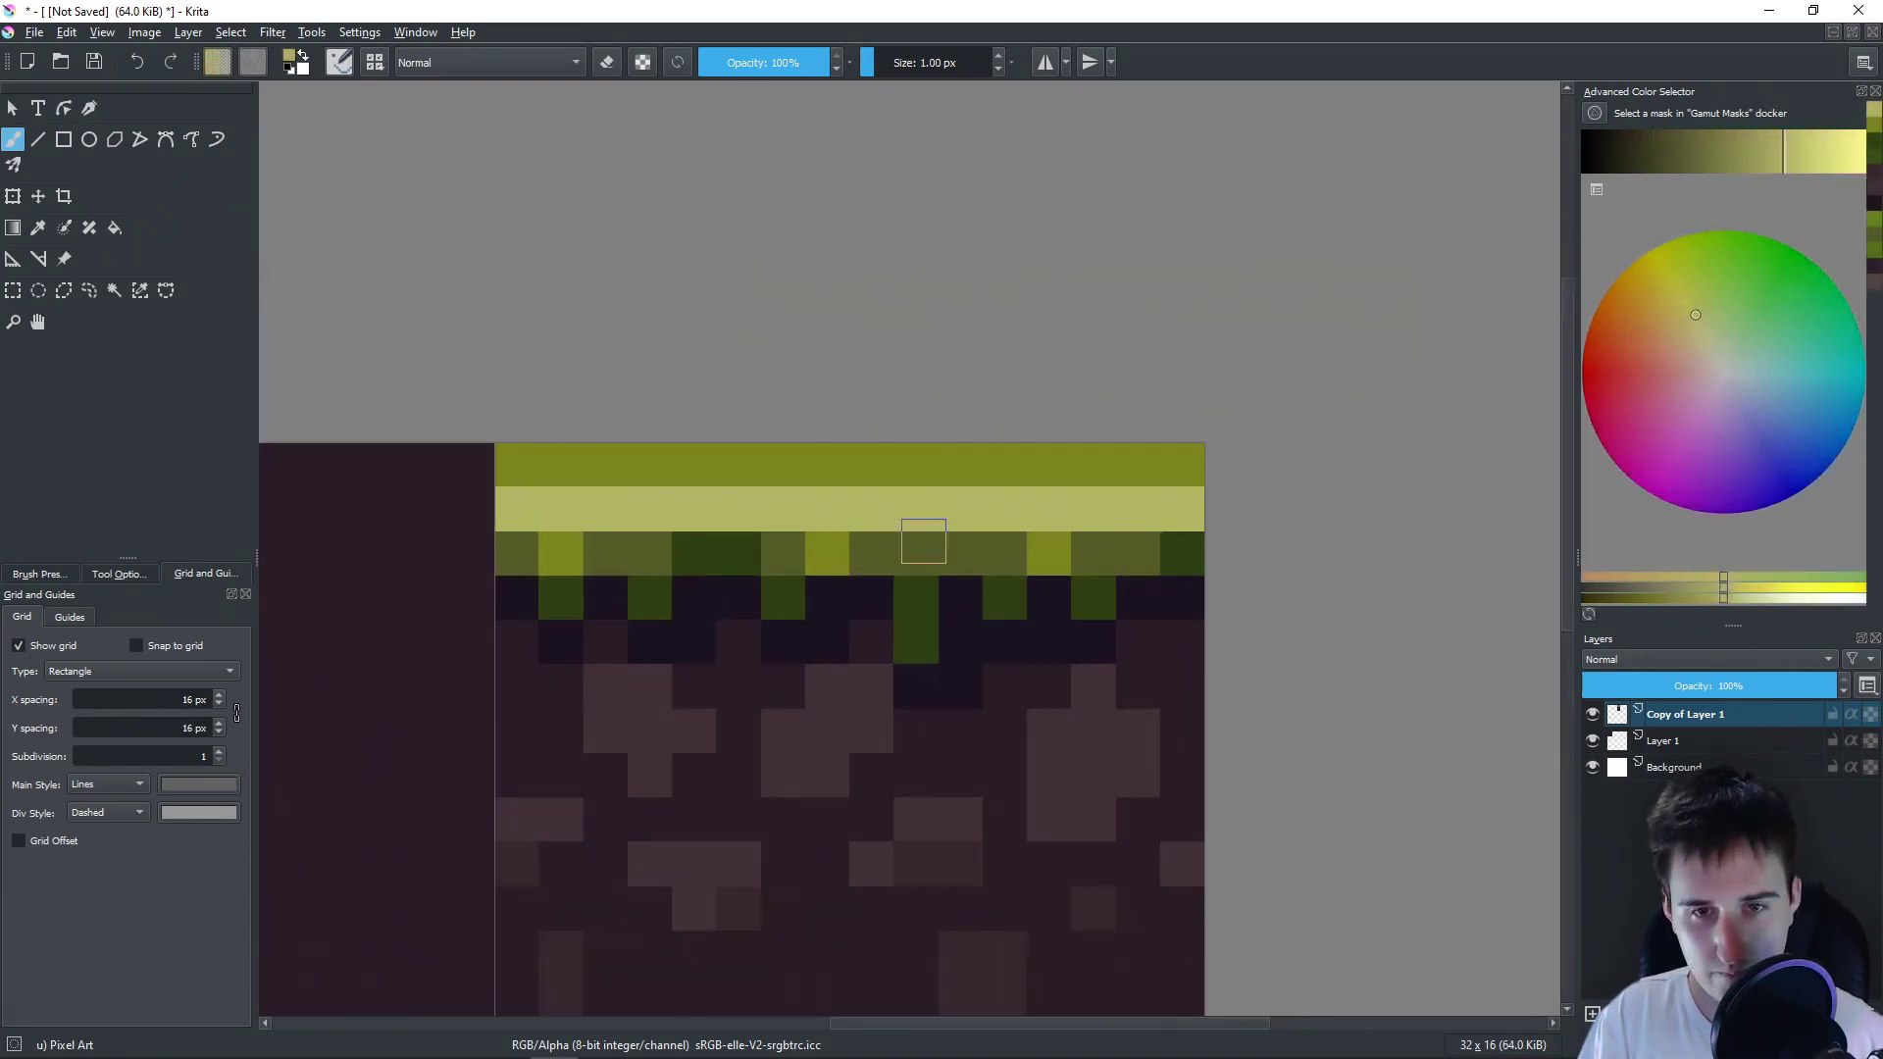
scroll(923, 541, down, 4)
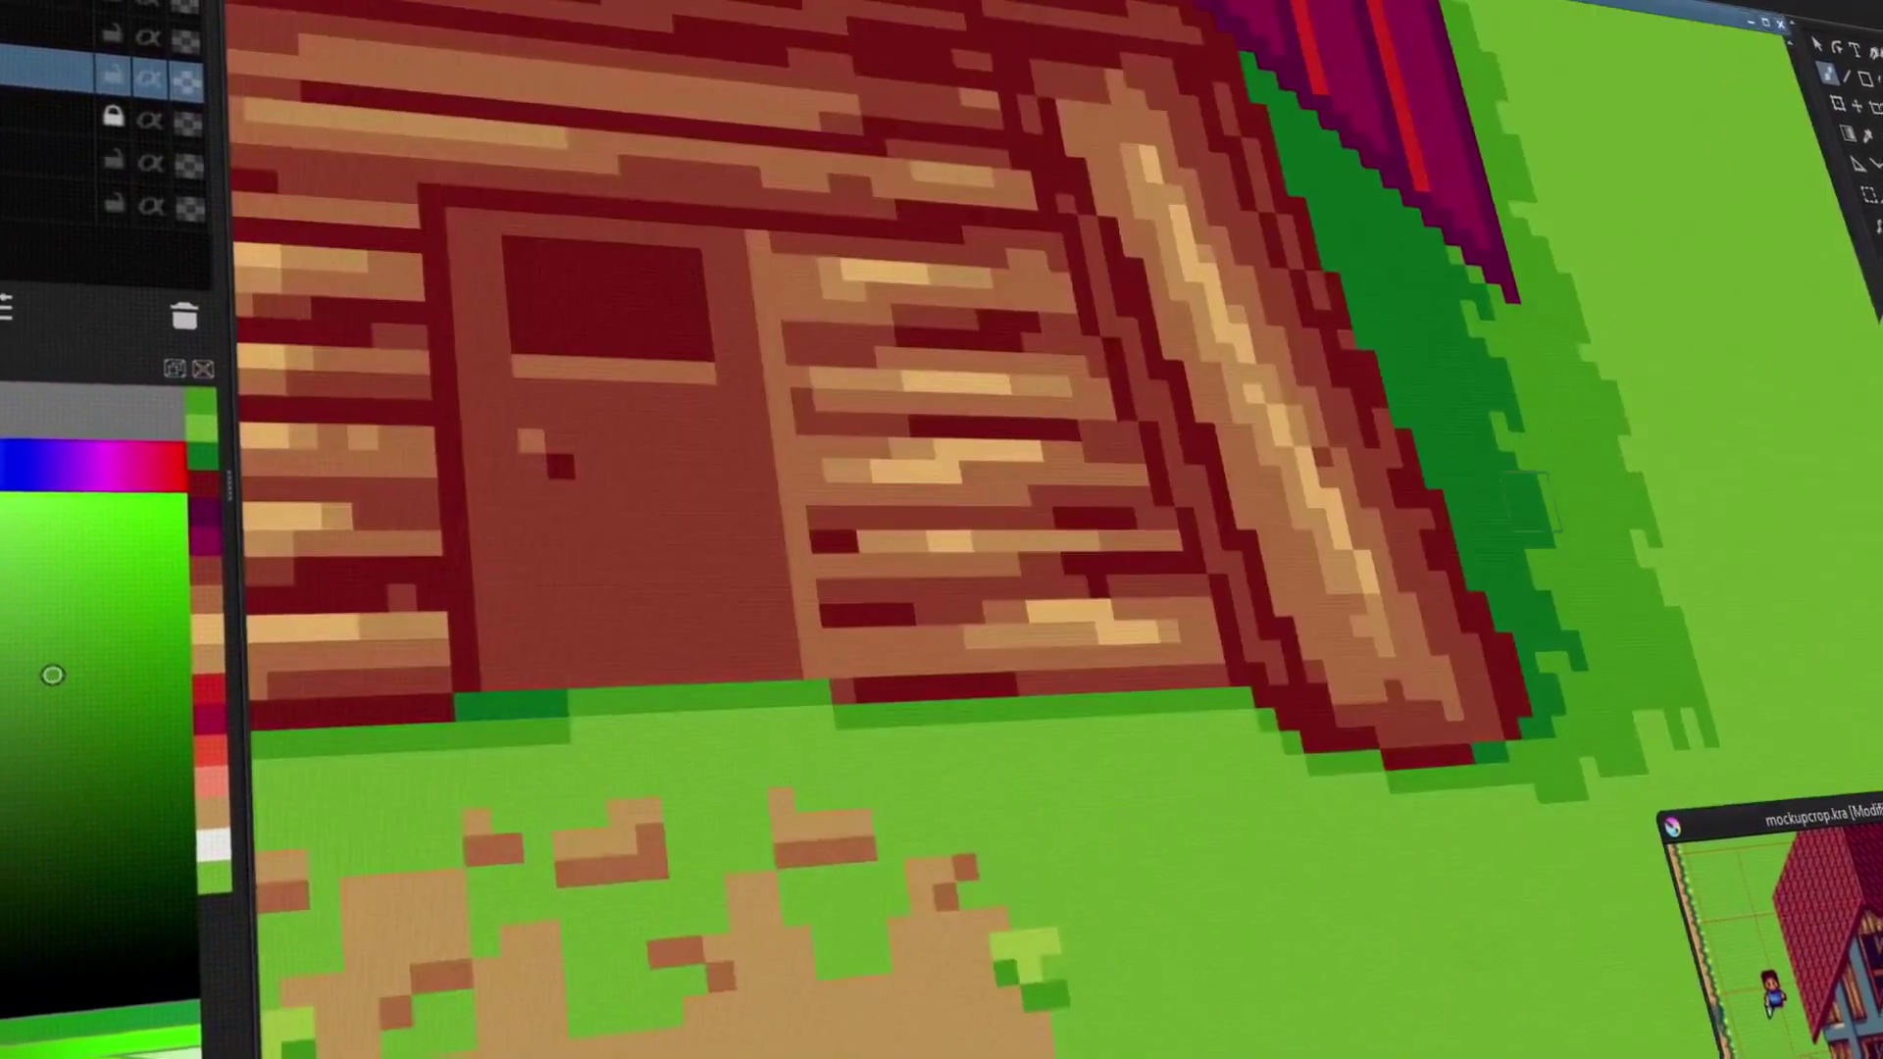
drag(294, 725, 1201, 547)
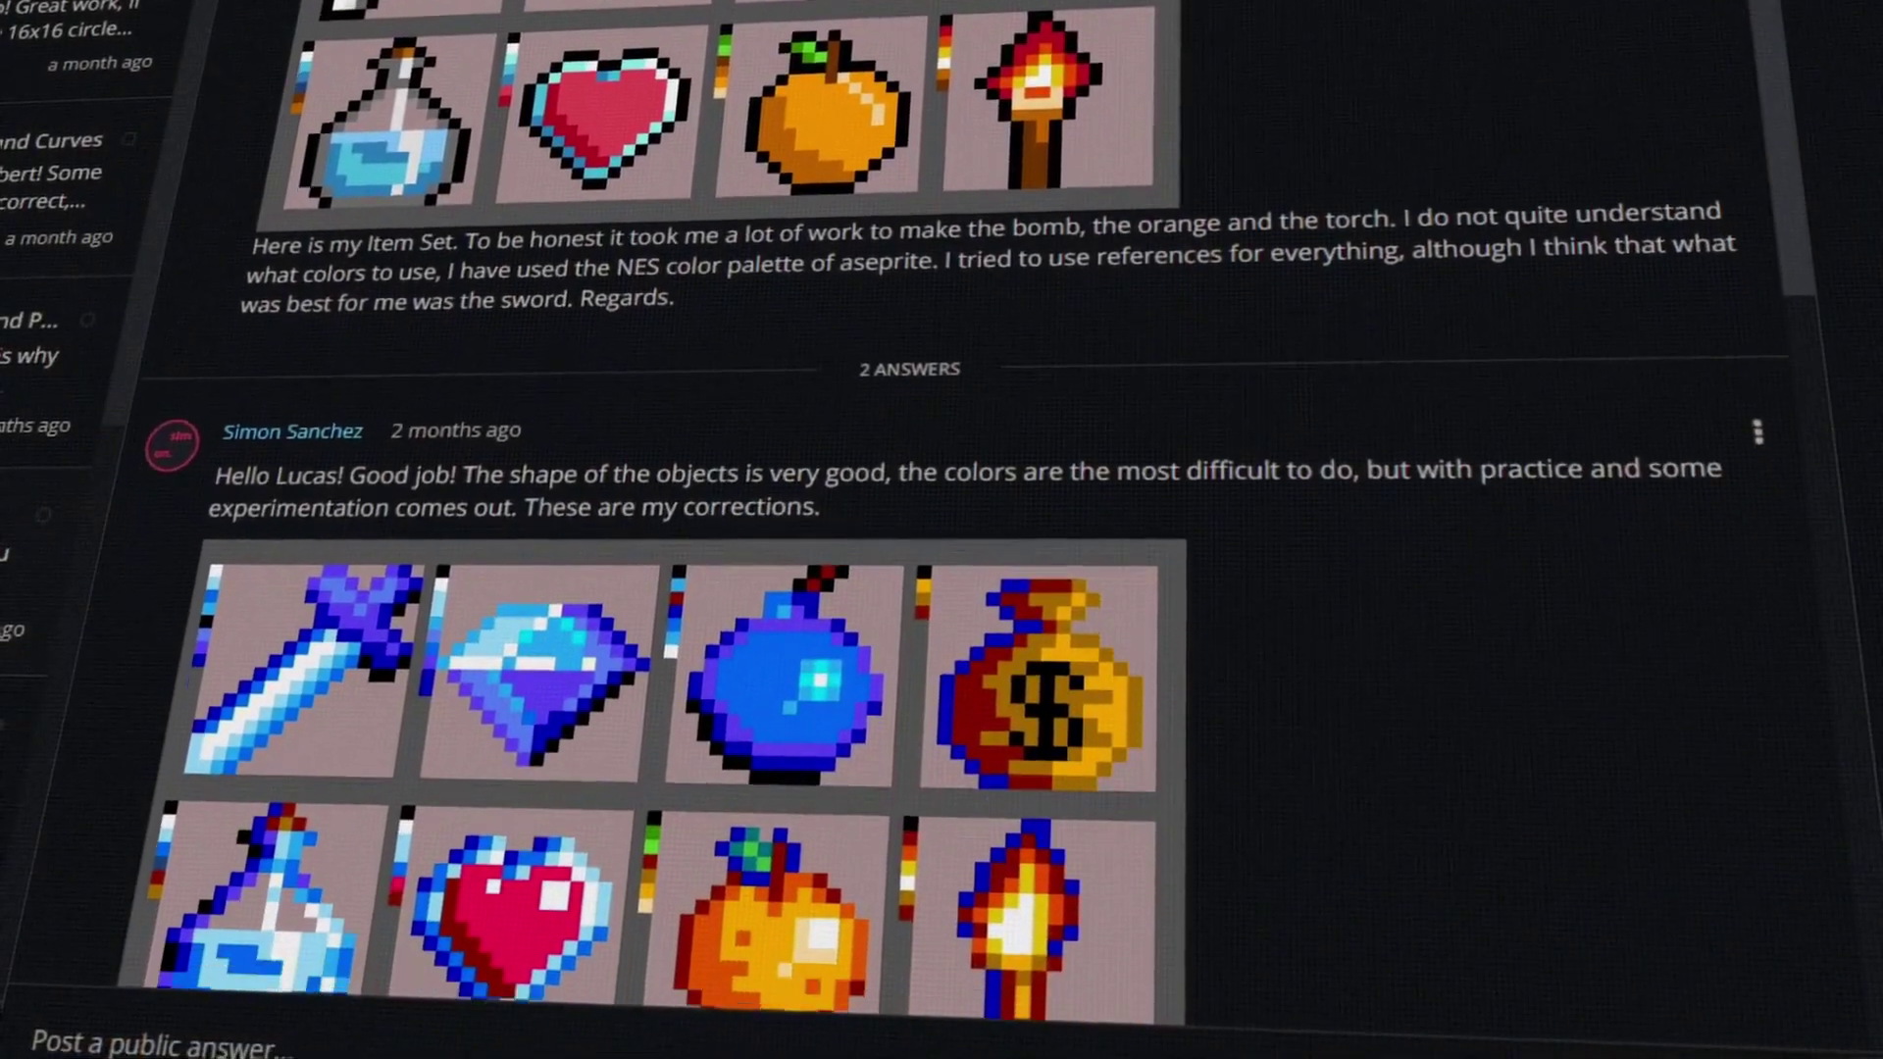
scroll(942, 529, down, 4)
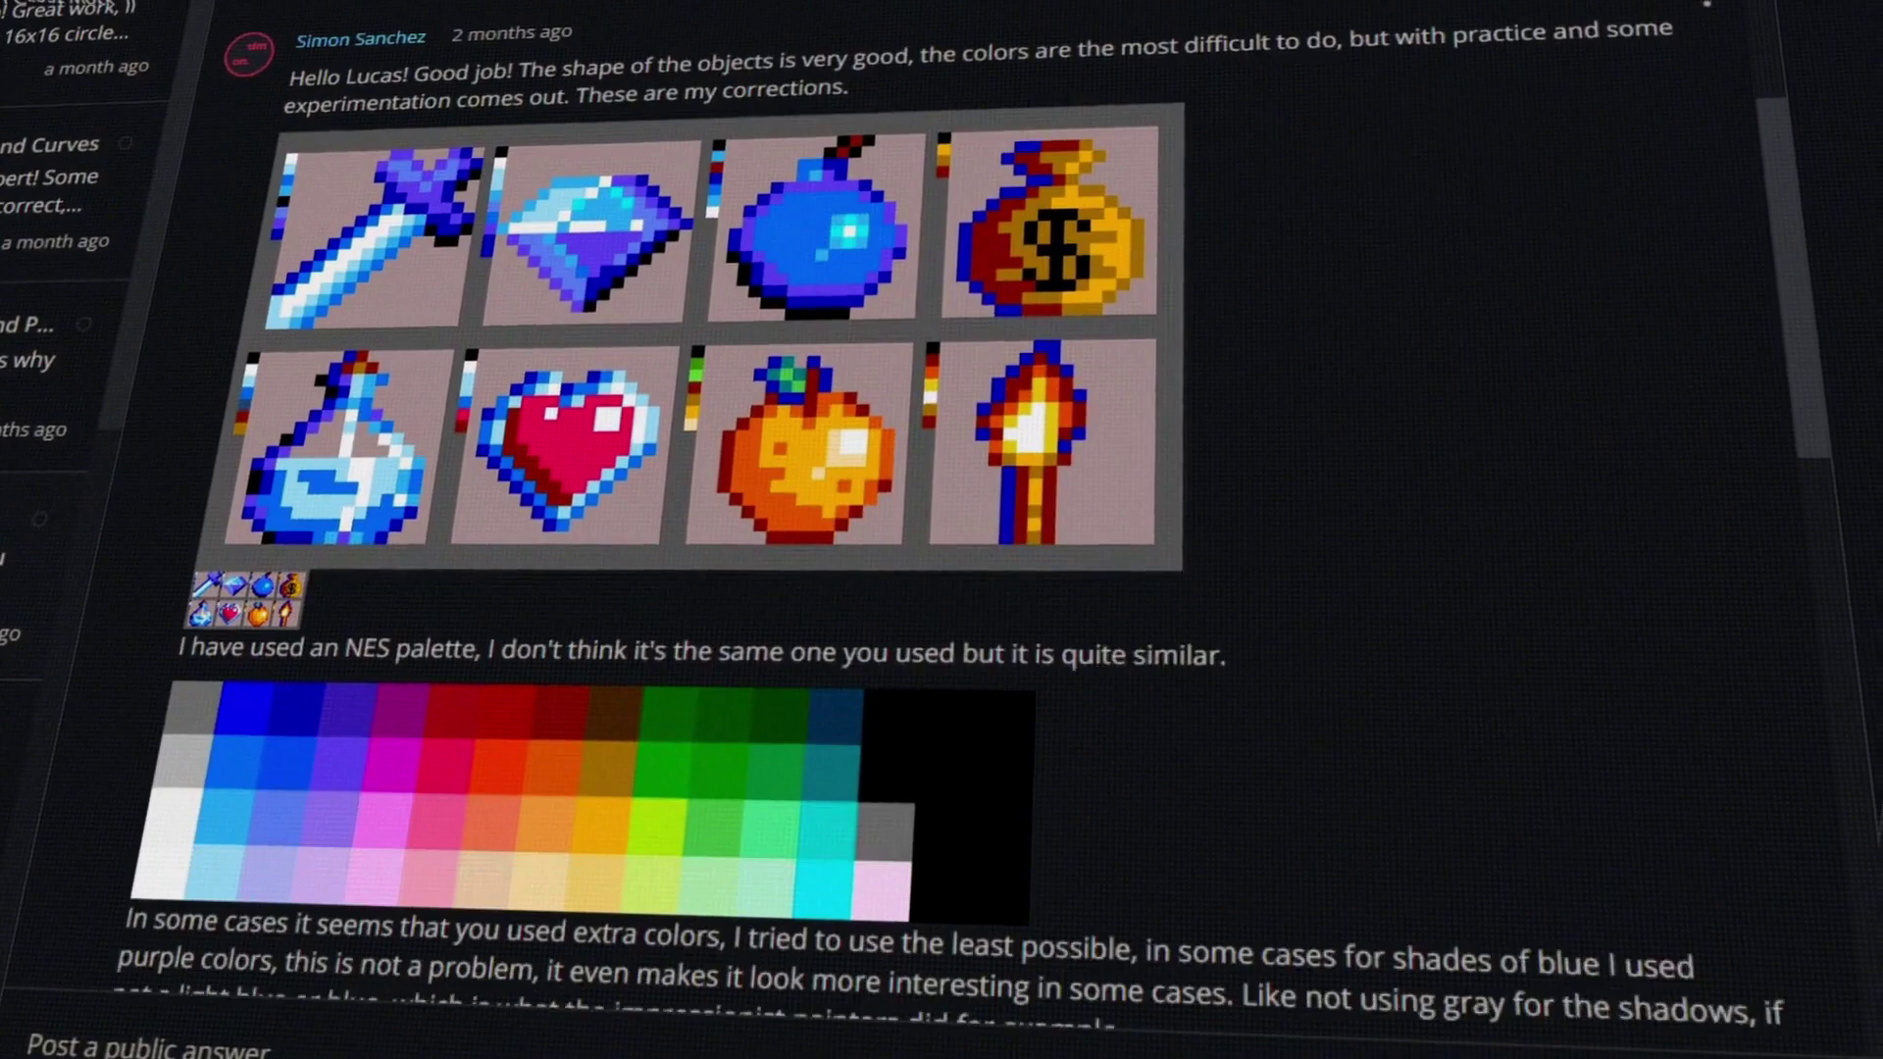
scroll(941, 530, down, 6)
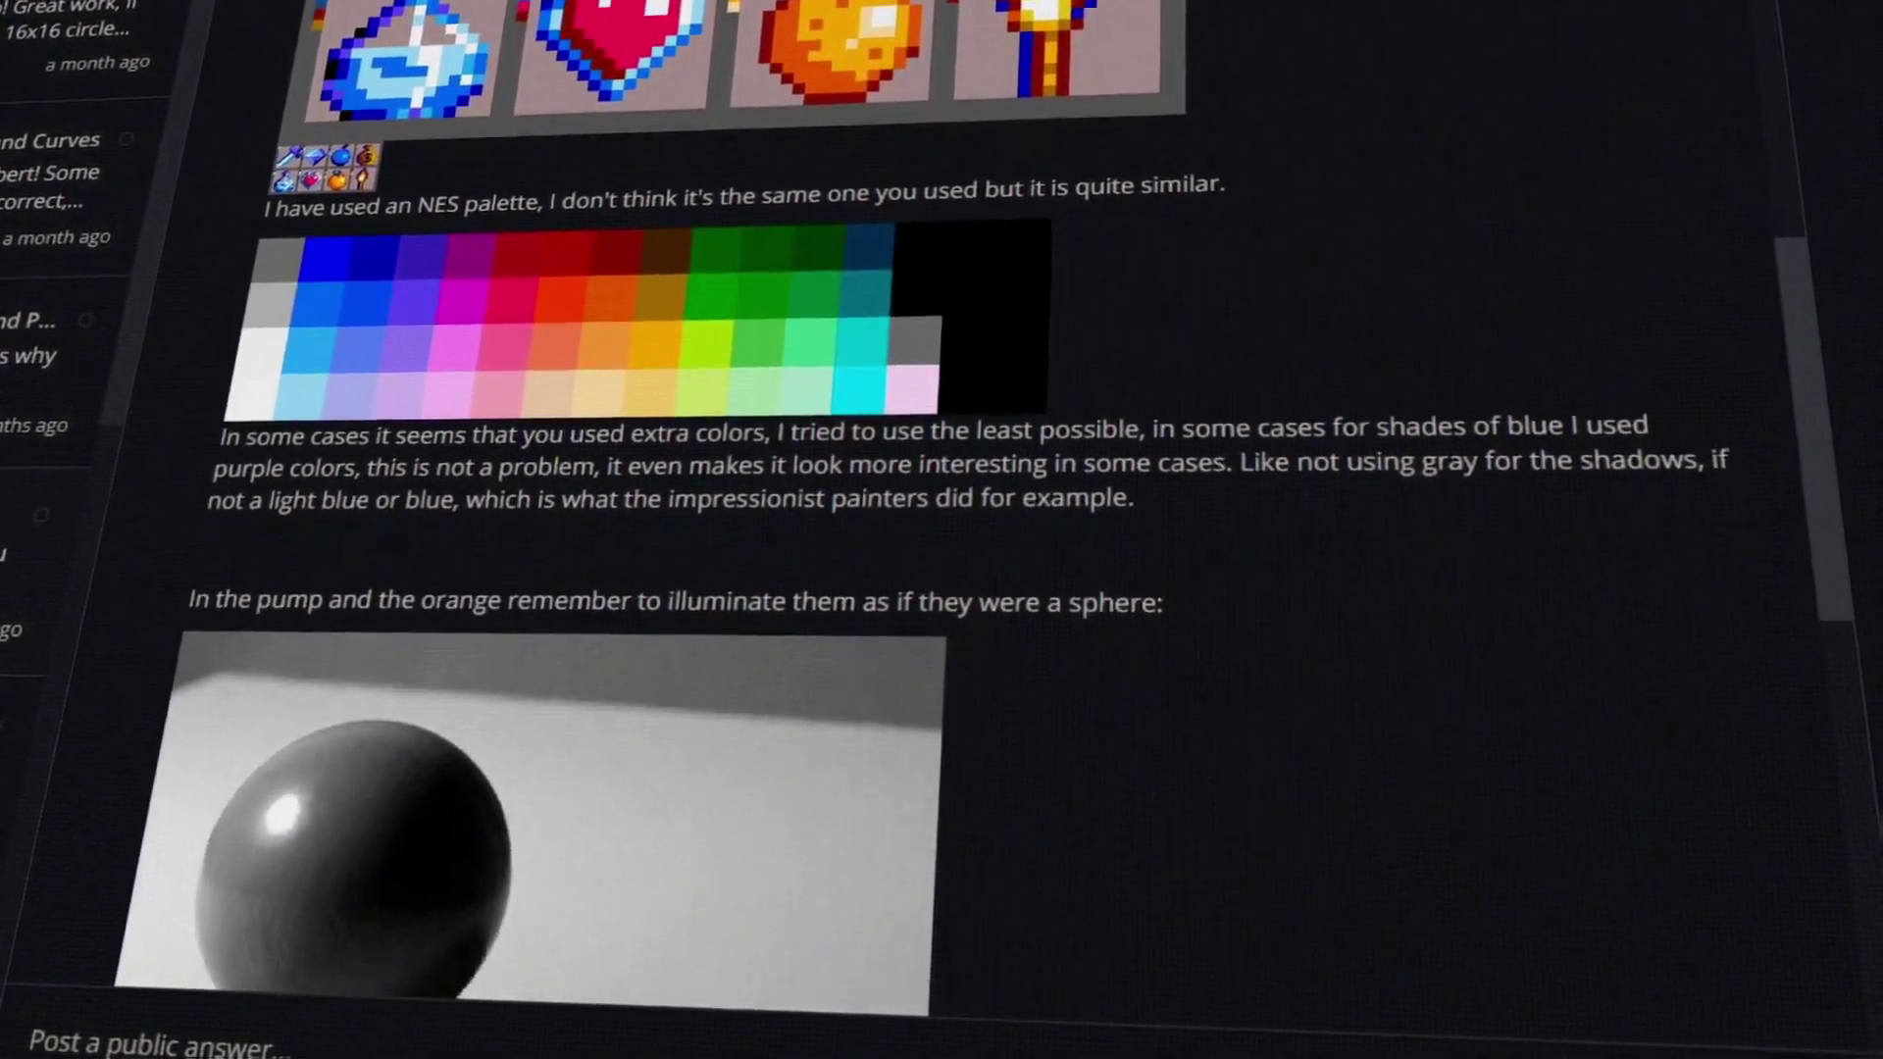
scroll(941, 529, down, 5)
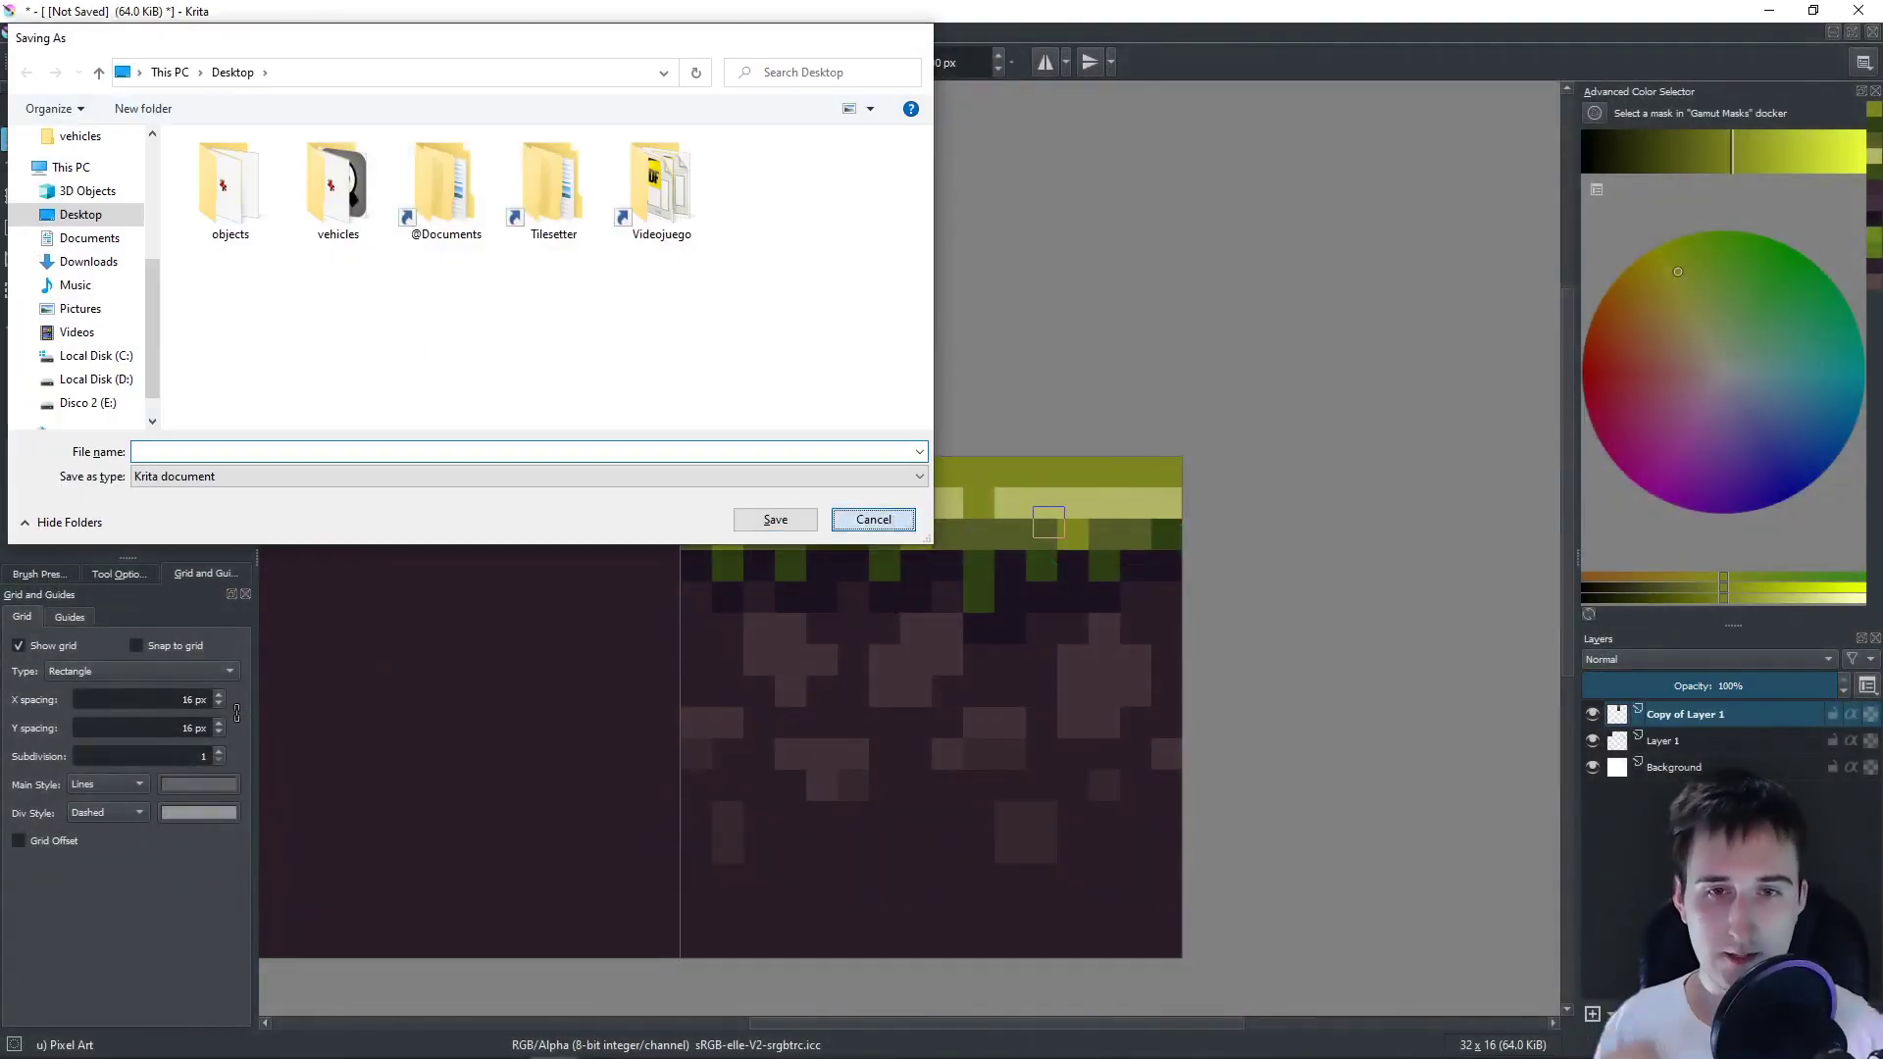
- Save the image to the Desktop as test.png with the default export options
click(888, 518)
scroll(891, 516, up, 2)
drag(890, 517, 1155, 386)
key(ctrl+s)
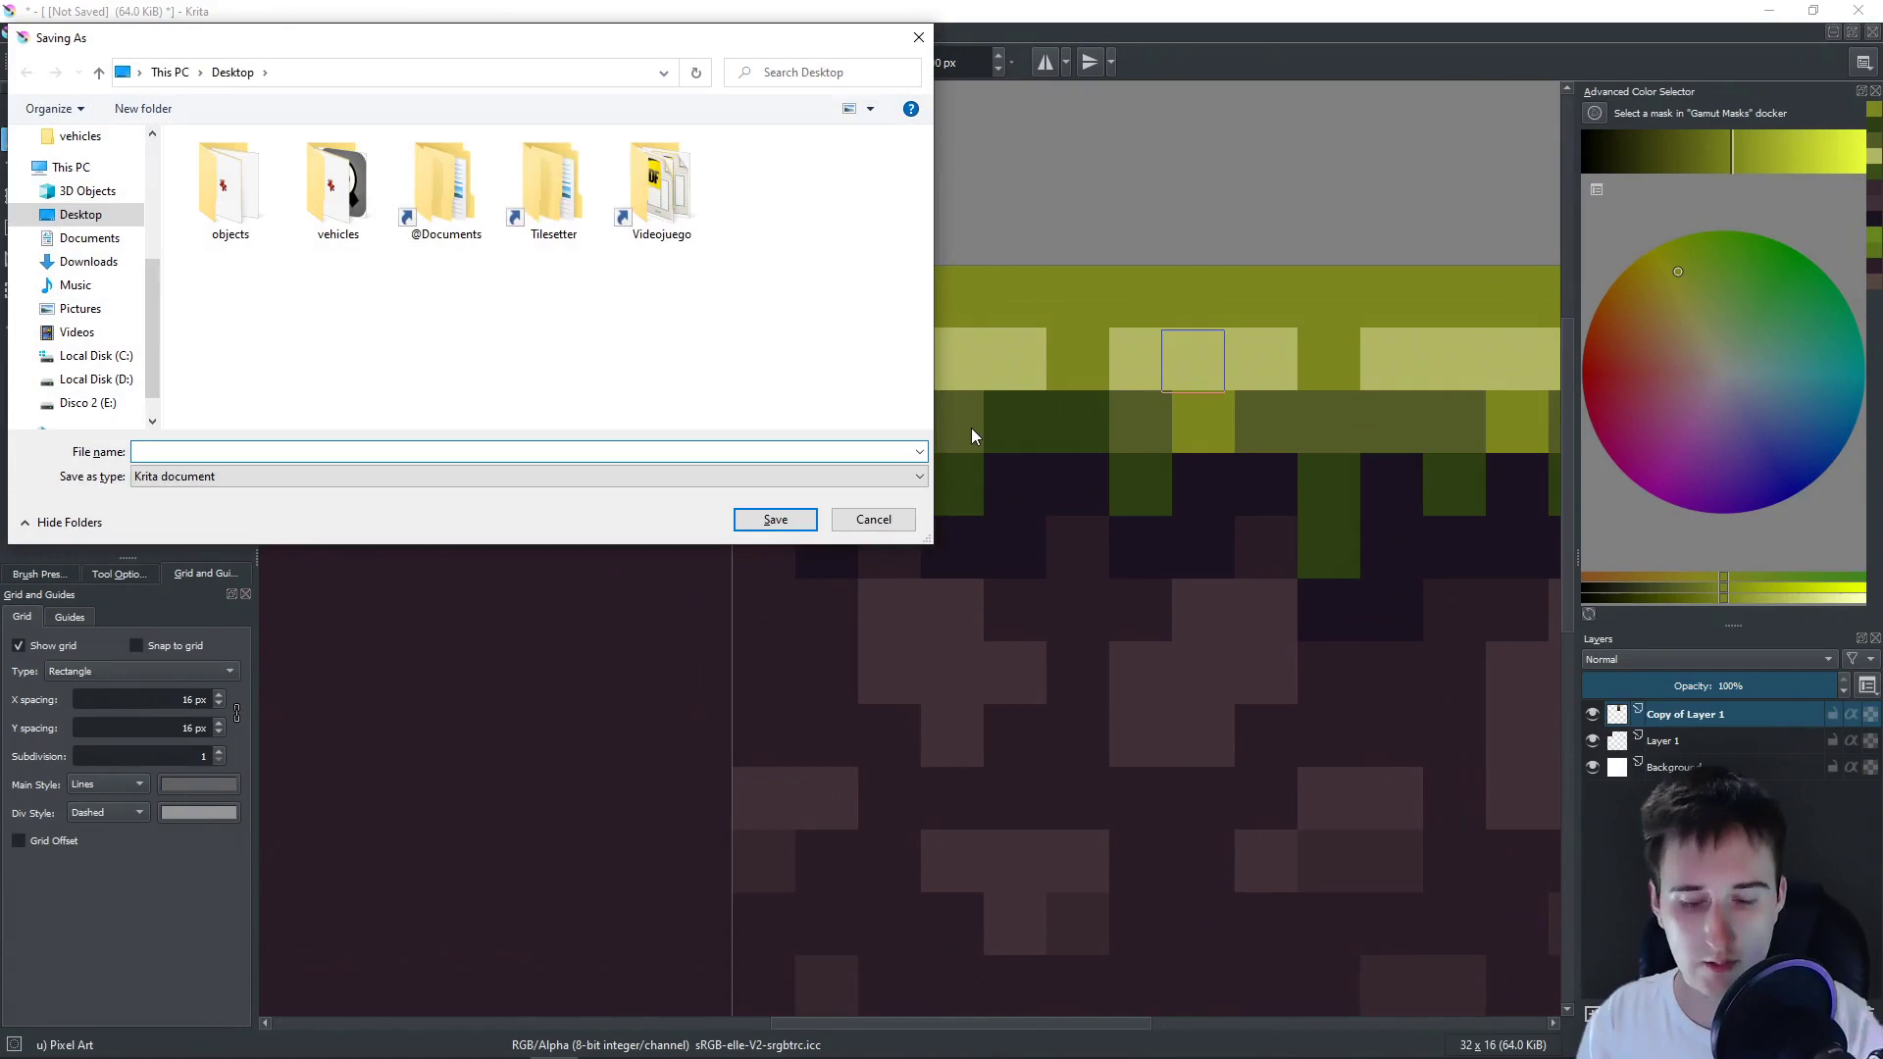
text(test.png)
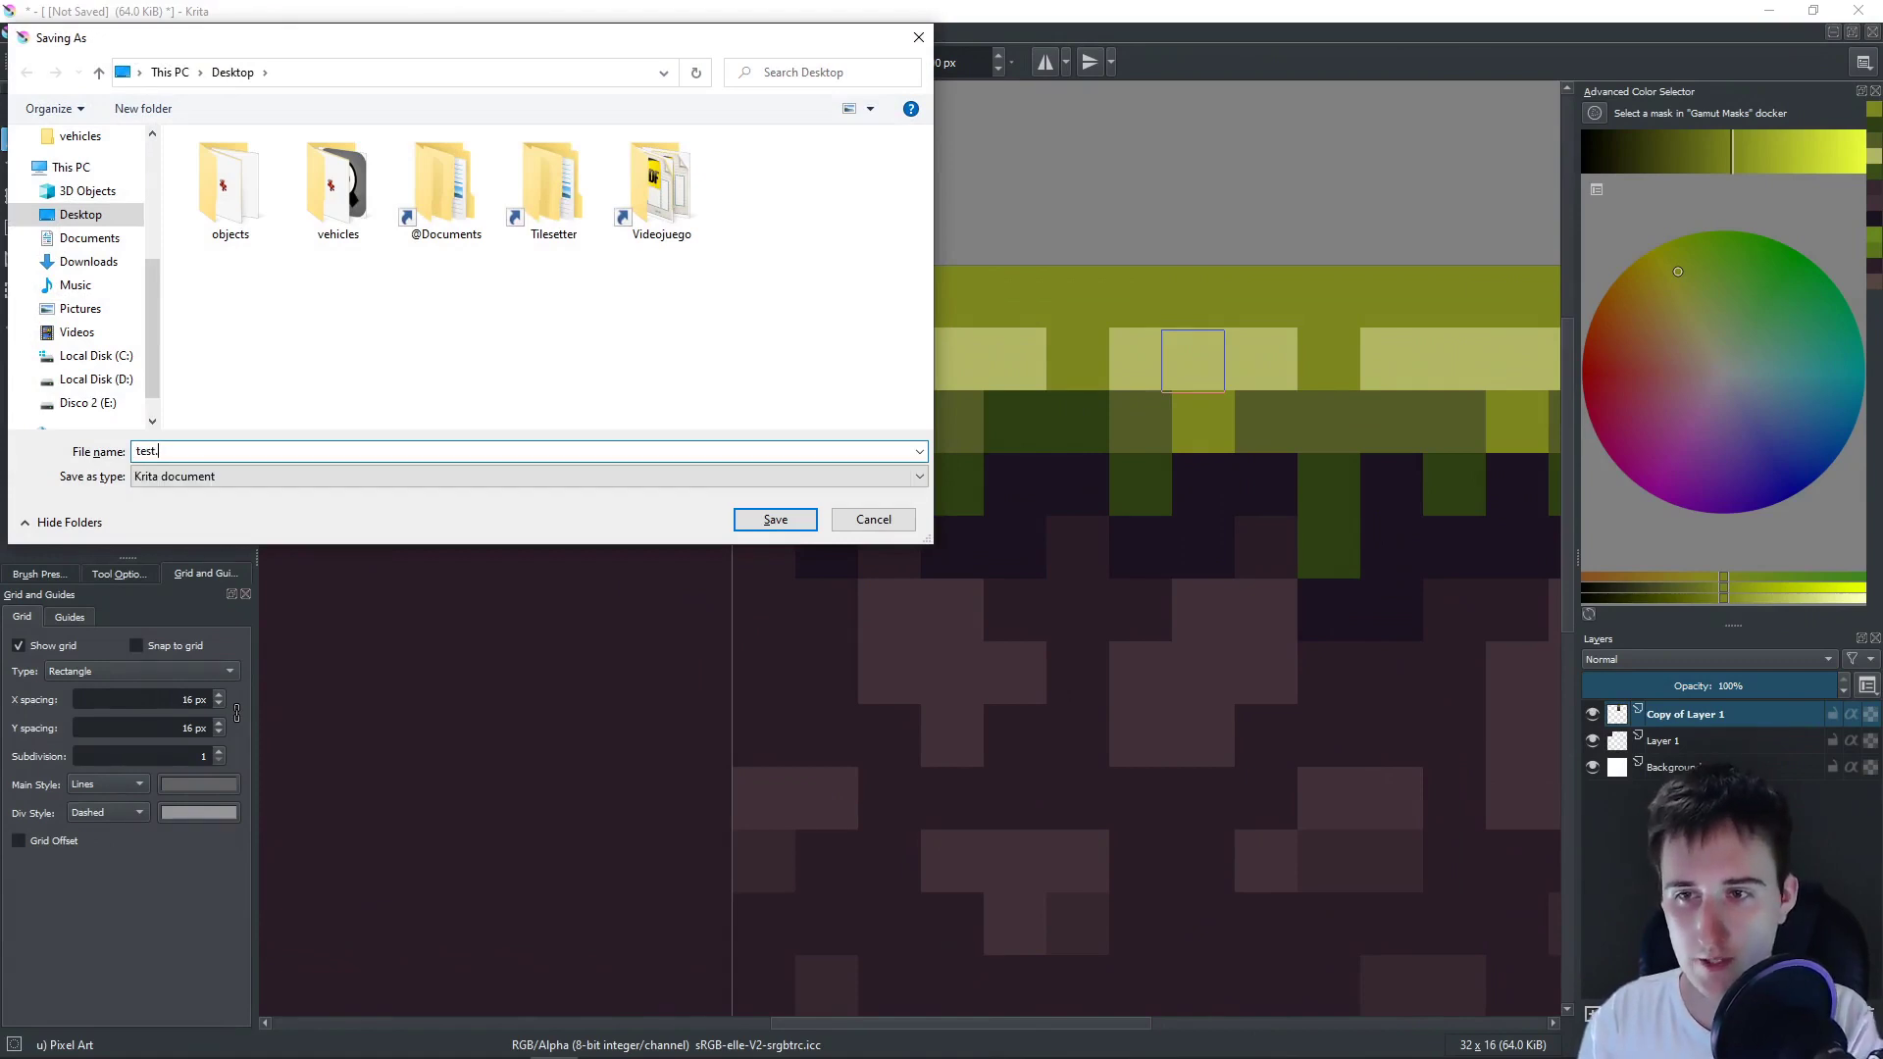
key(Return)
key(Return)
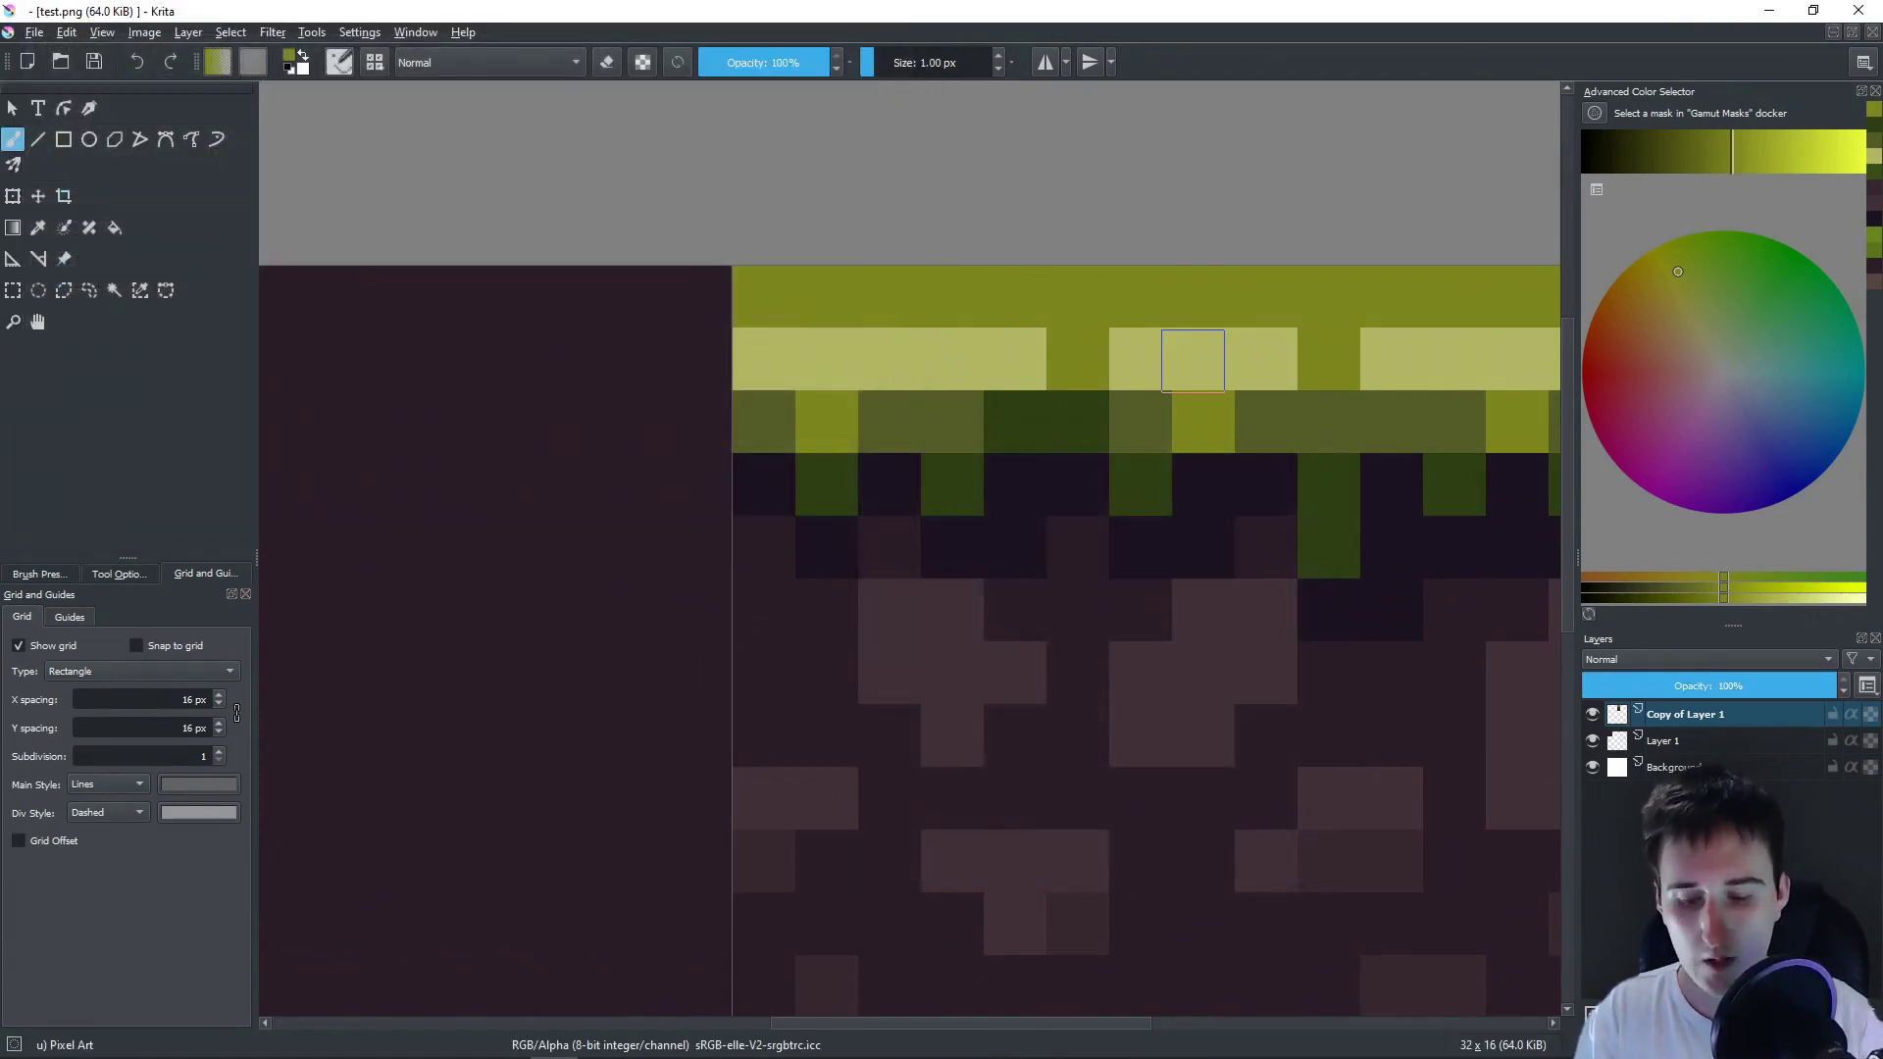
- Switch to Tilesetter
mouse_move(563, 1056)
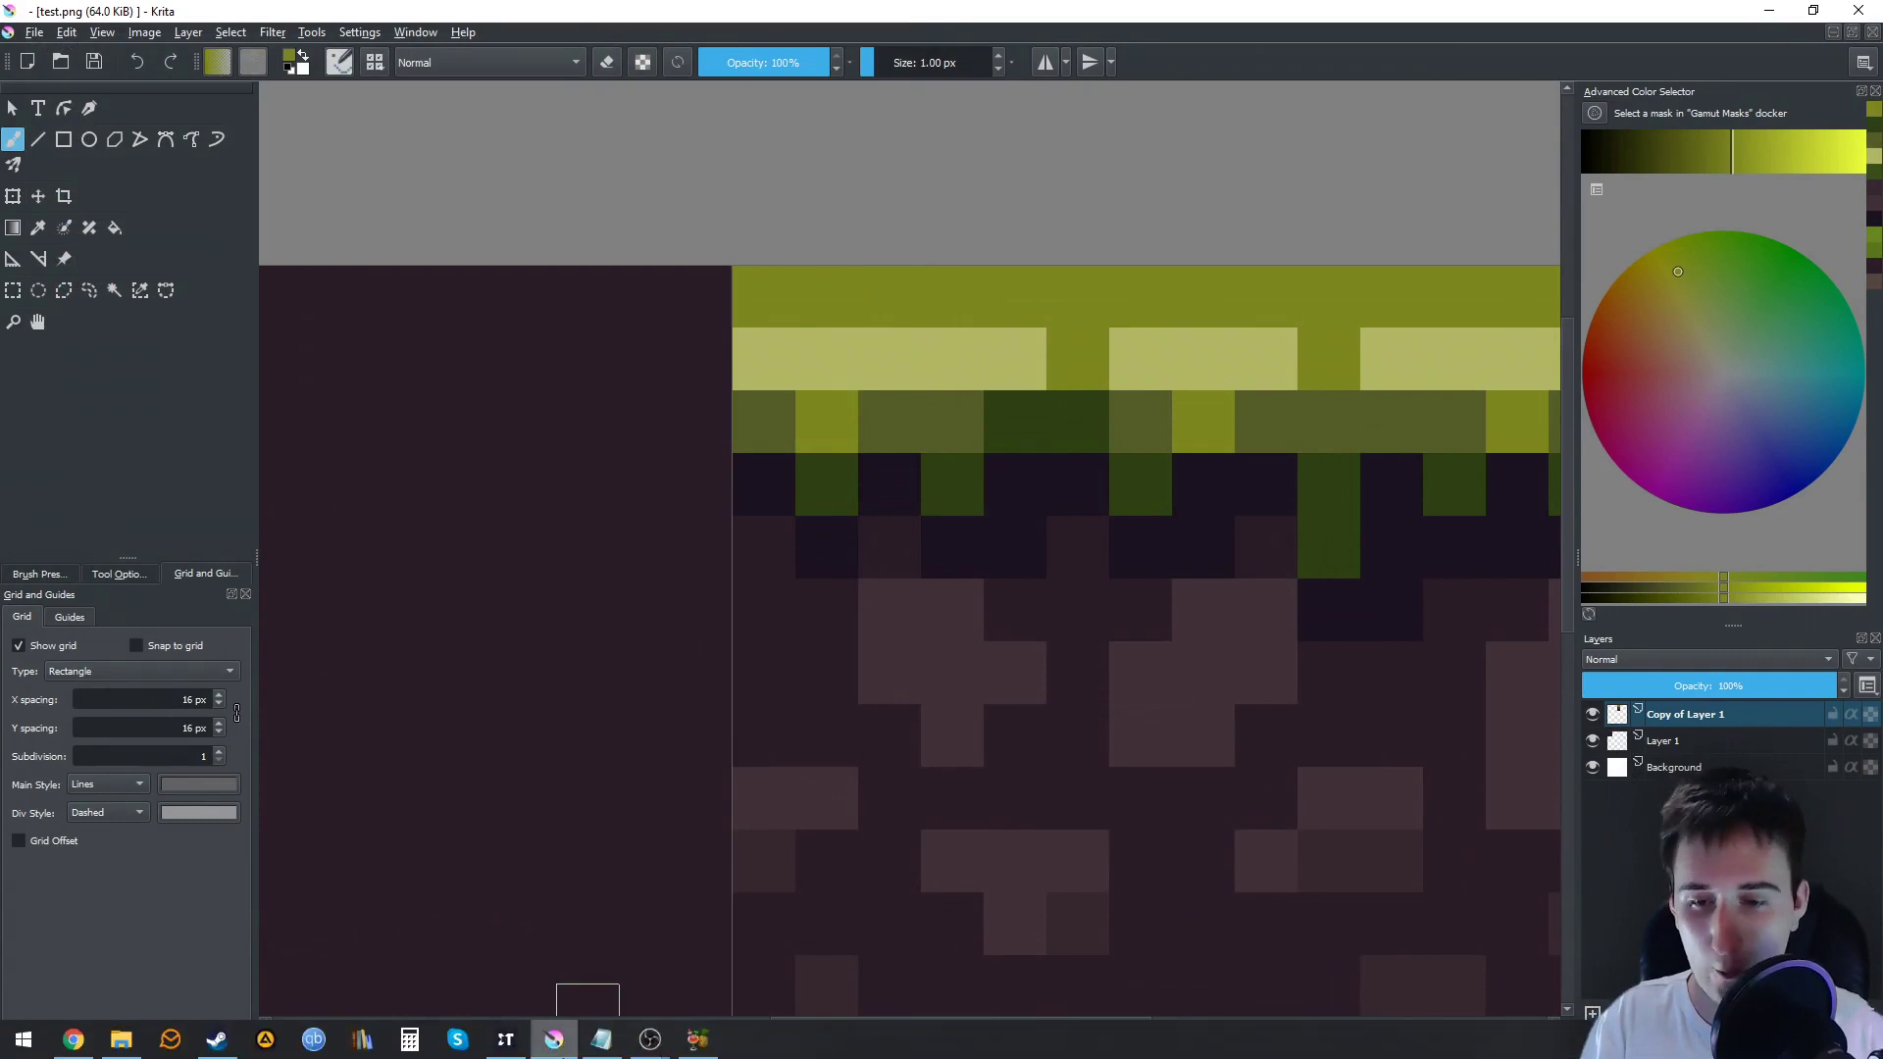
click(505, 1039)
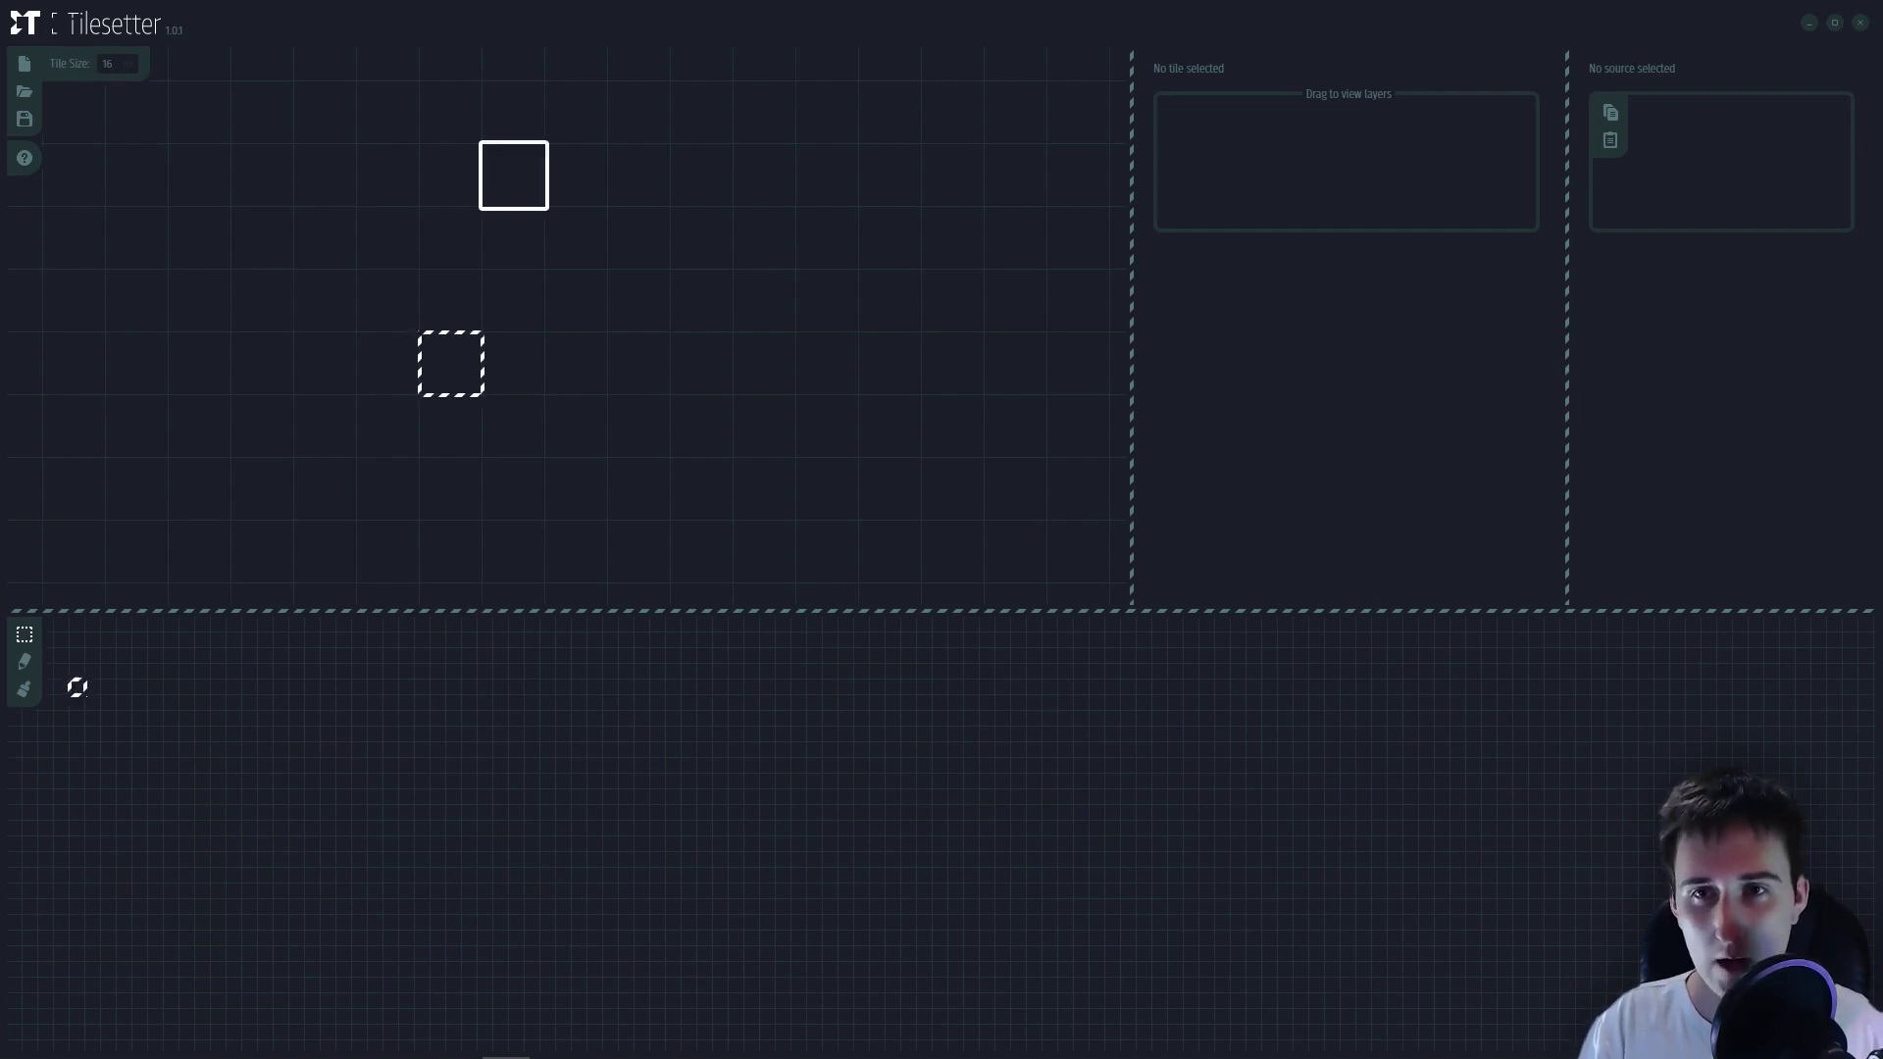
- Try importing the test image from the Desktop into an empty cell of the tile grid, and undo the import
click(523, 190)
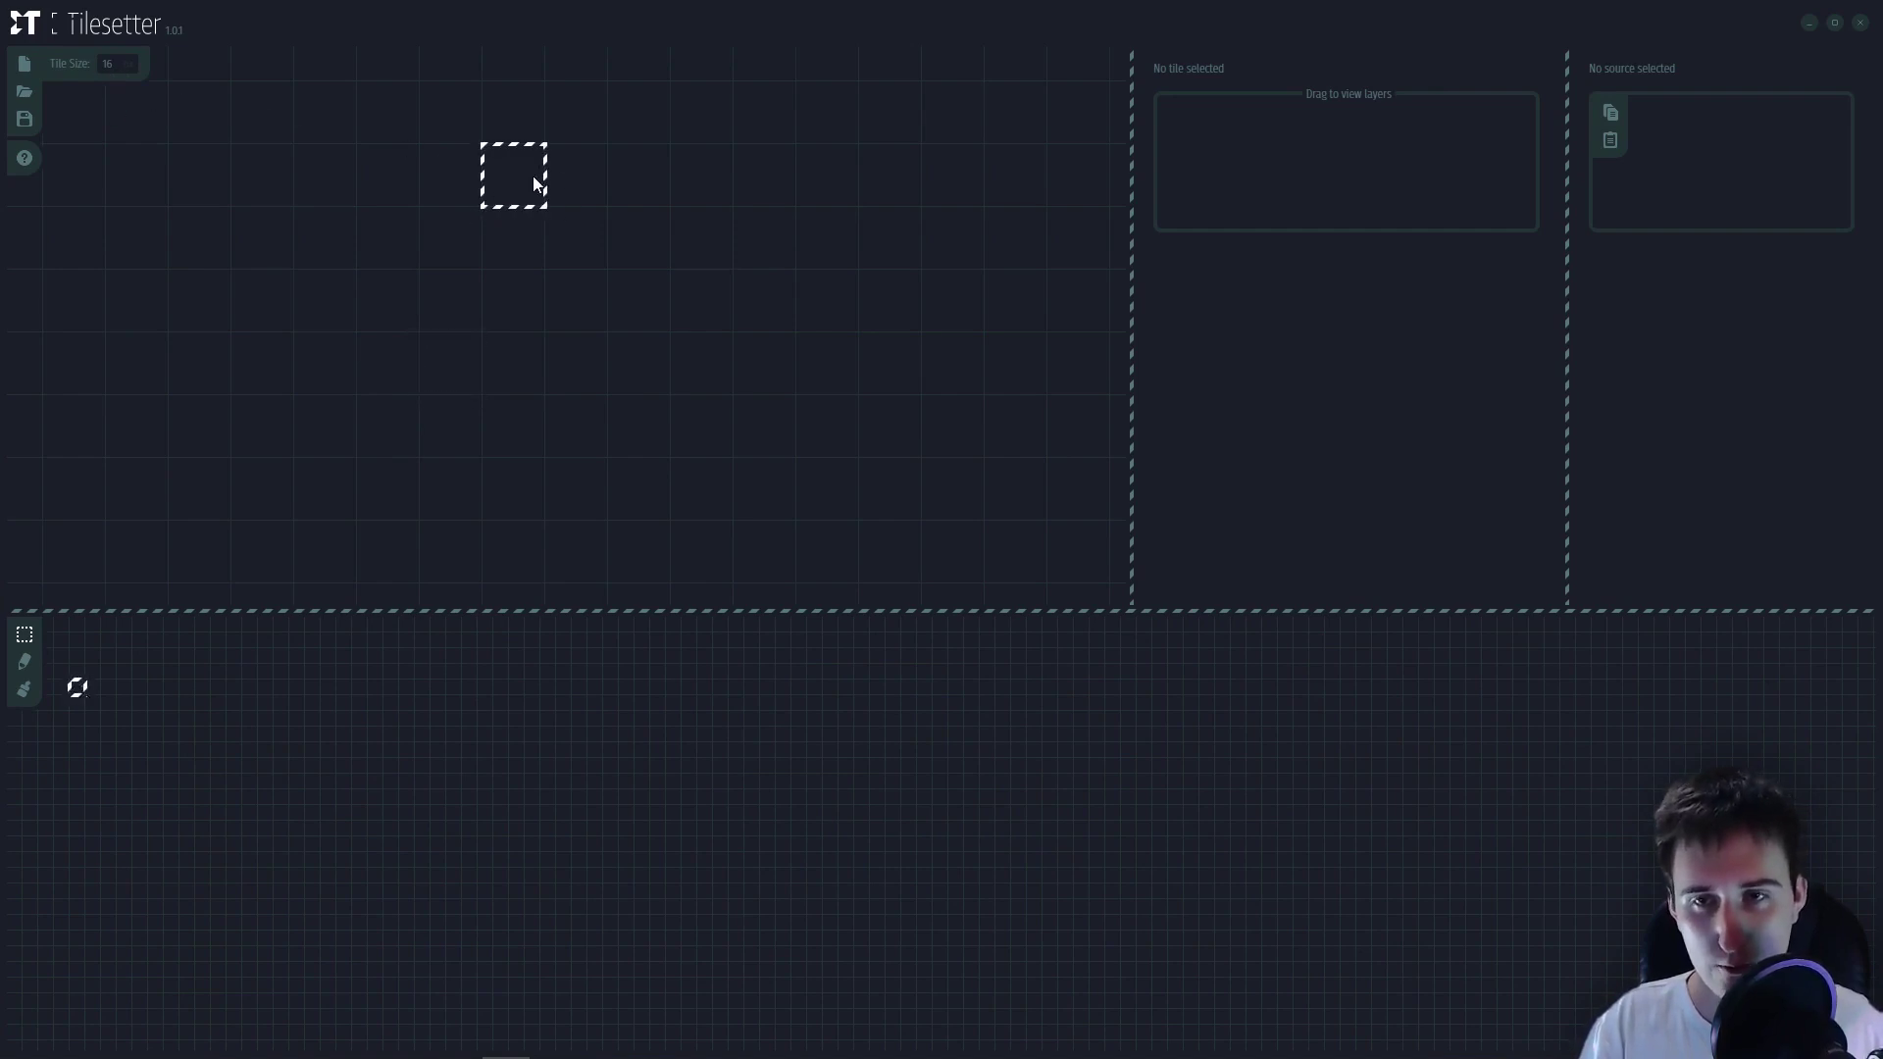
right_click(532, 182)
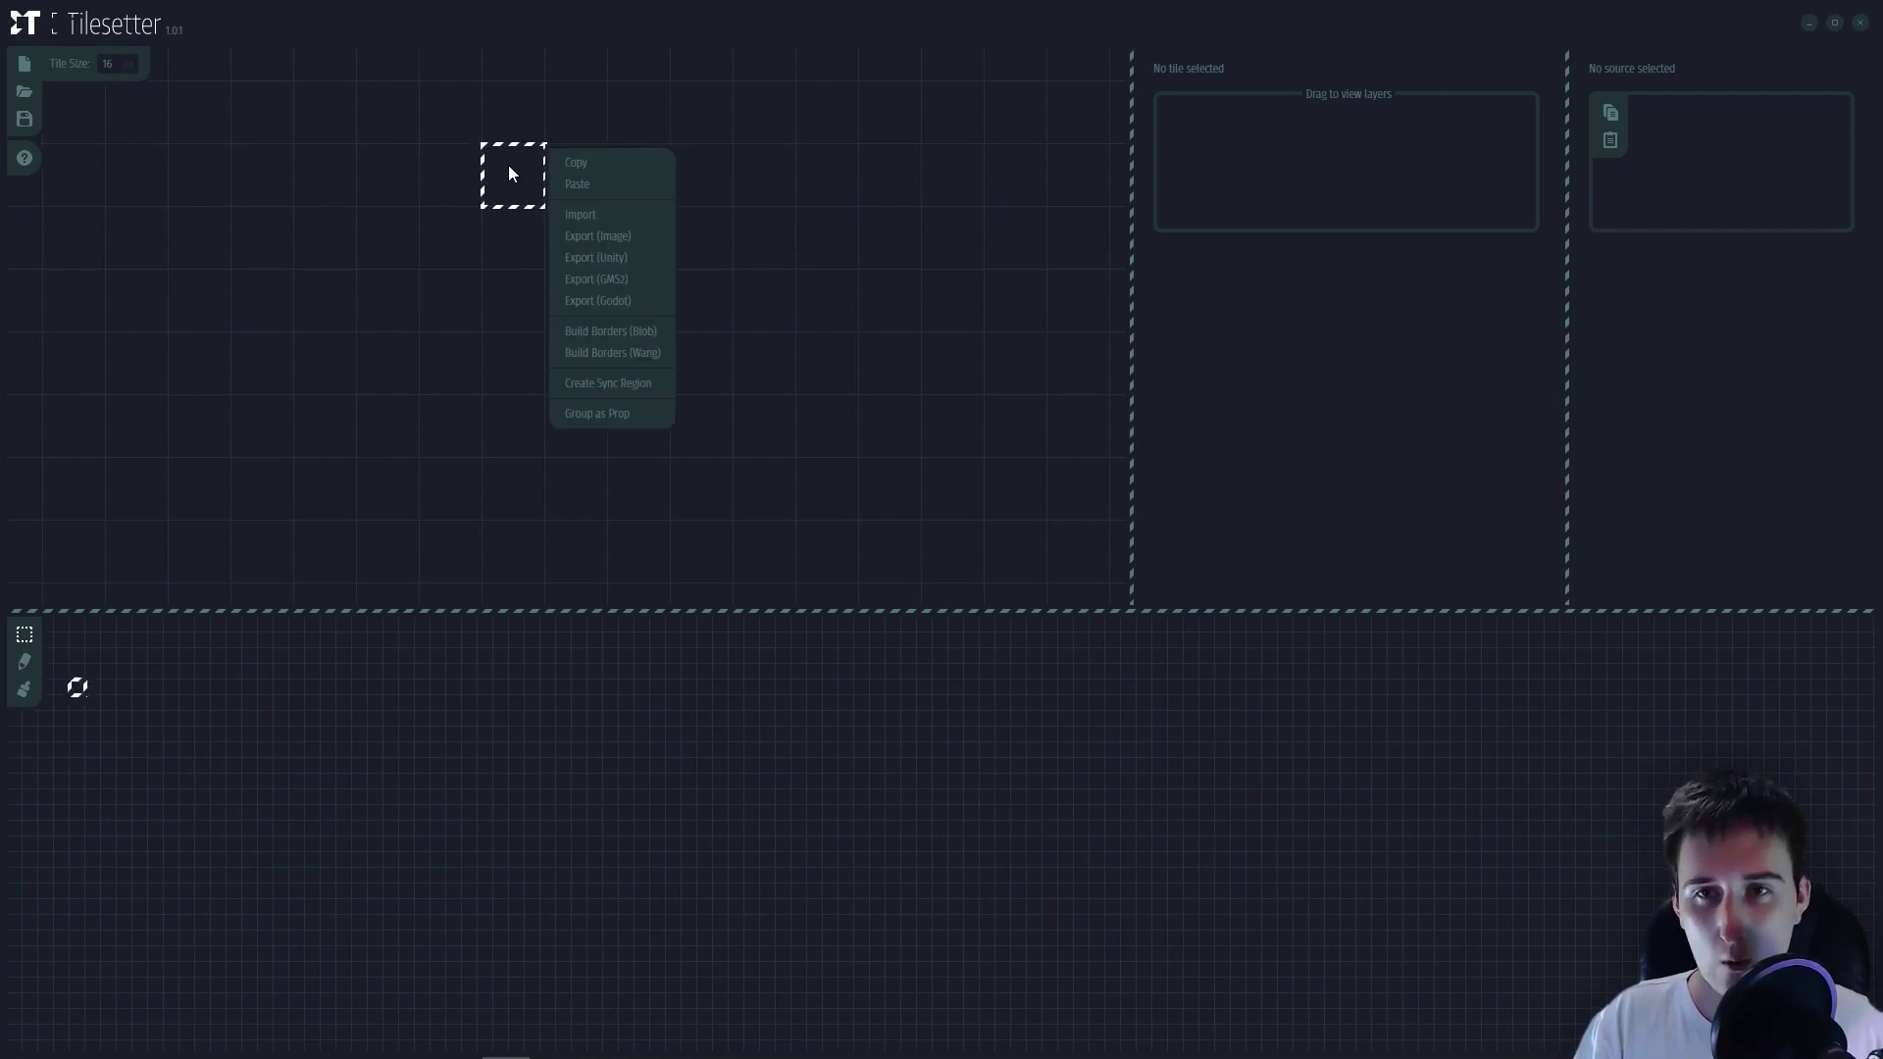
click(587, 215)
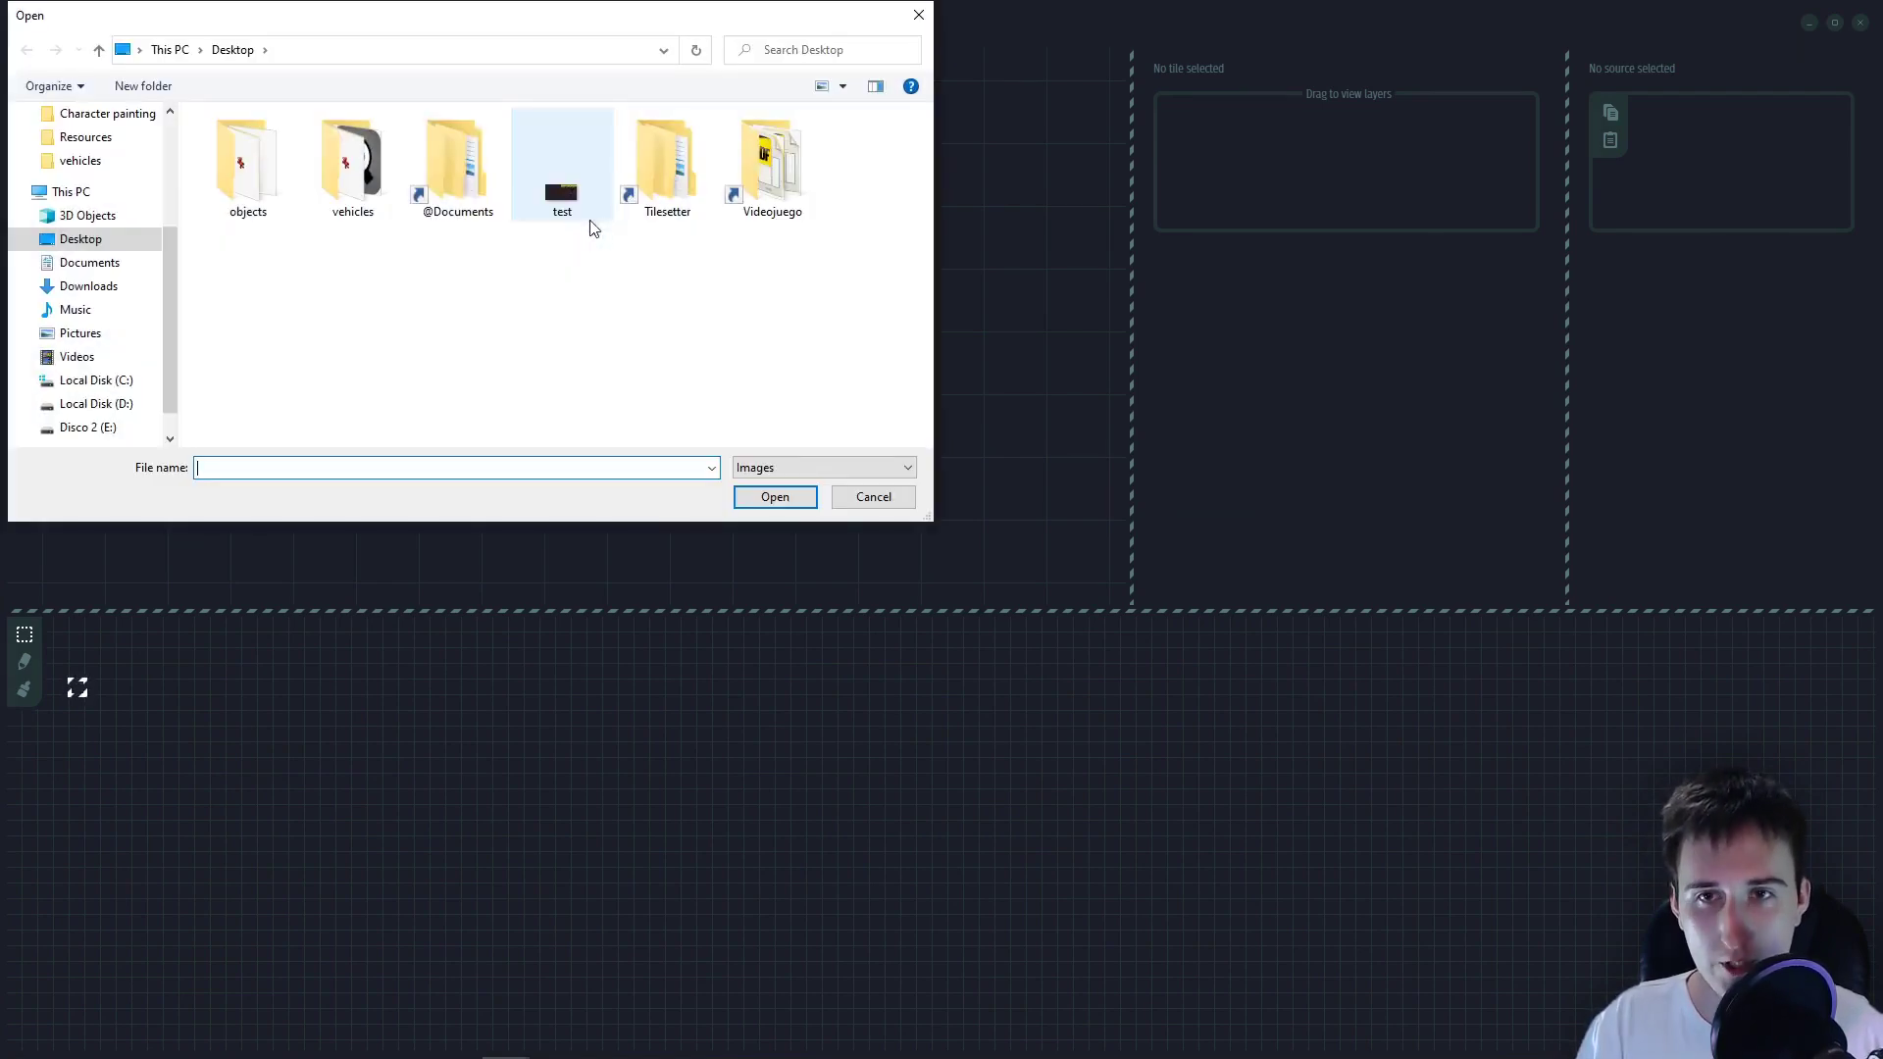
double_click(588, 214)
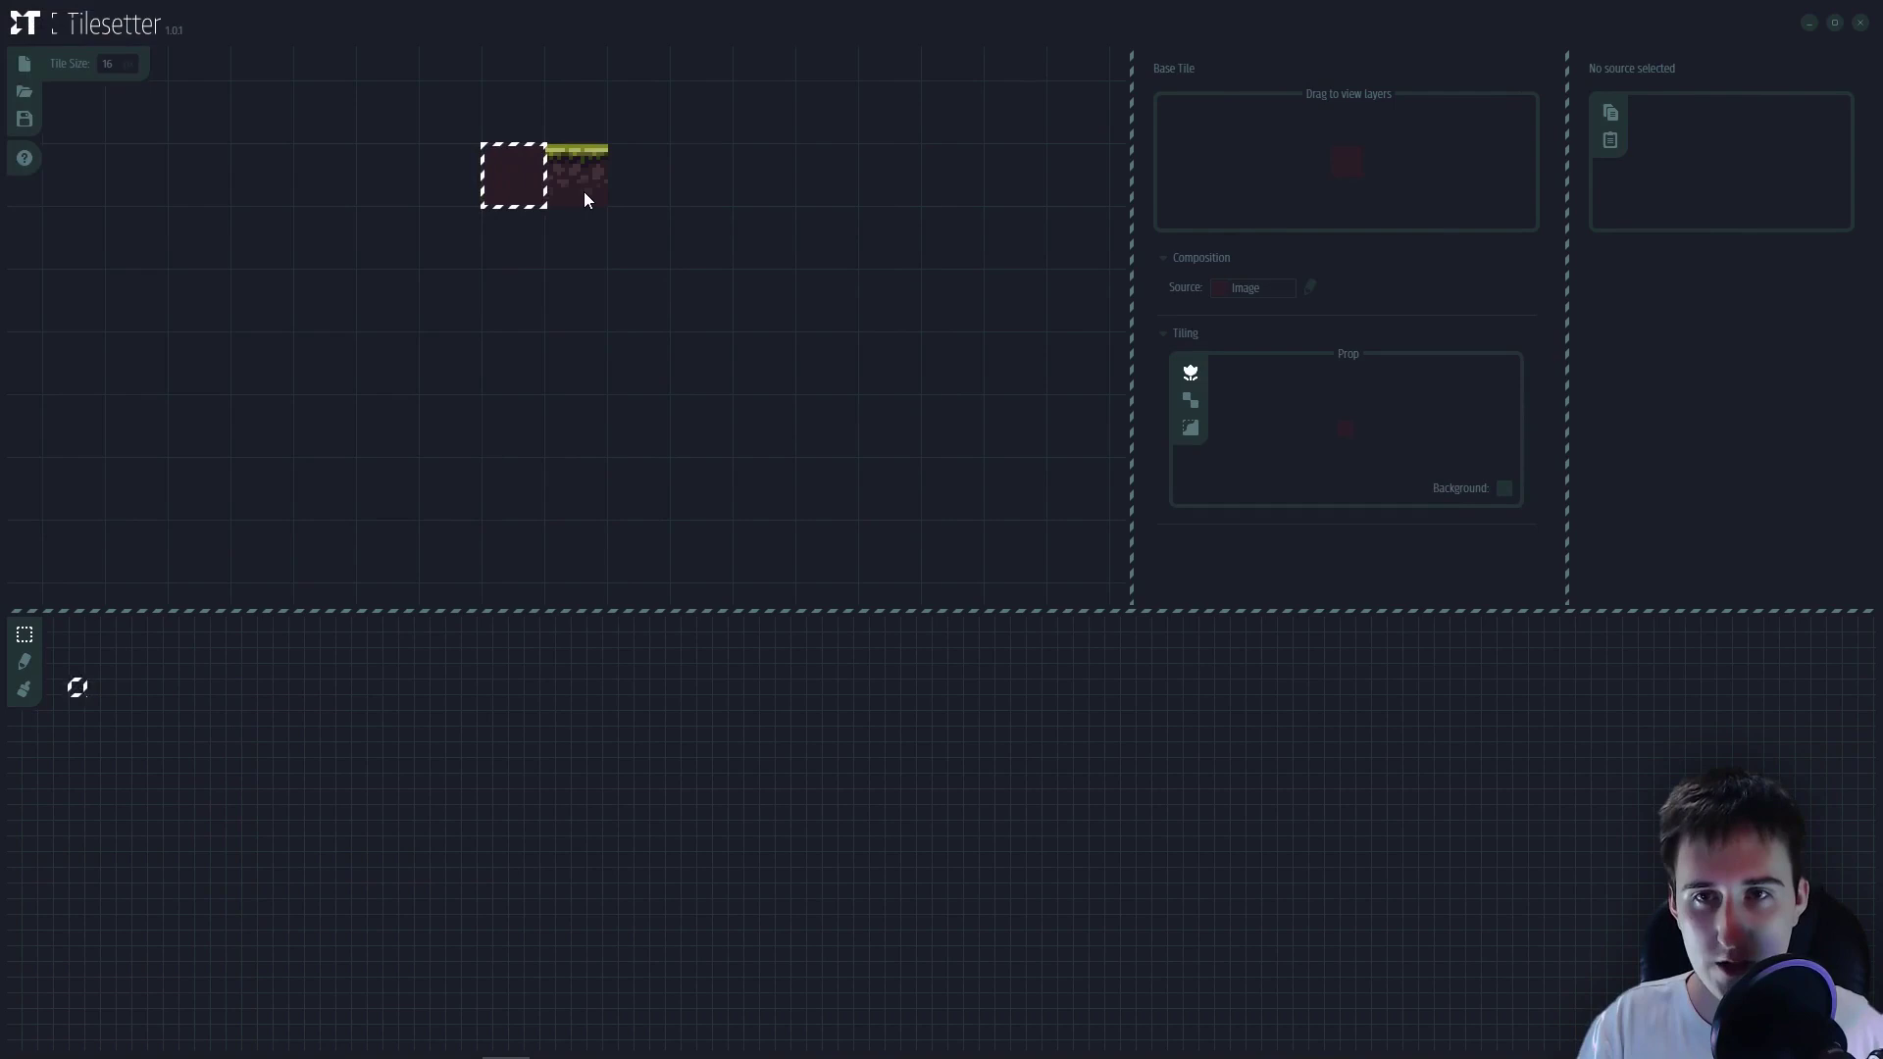
key(ctrl+z)
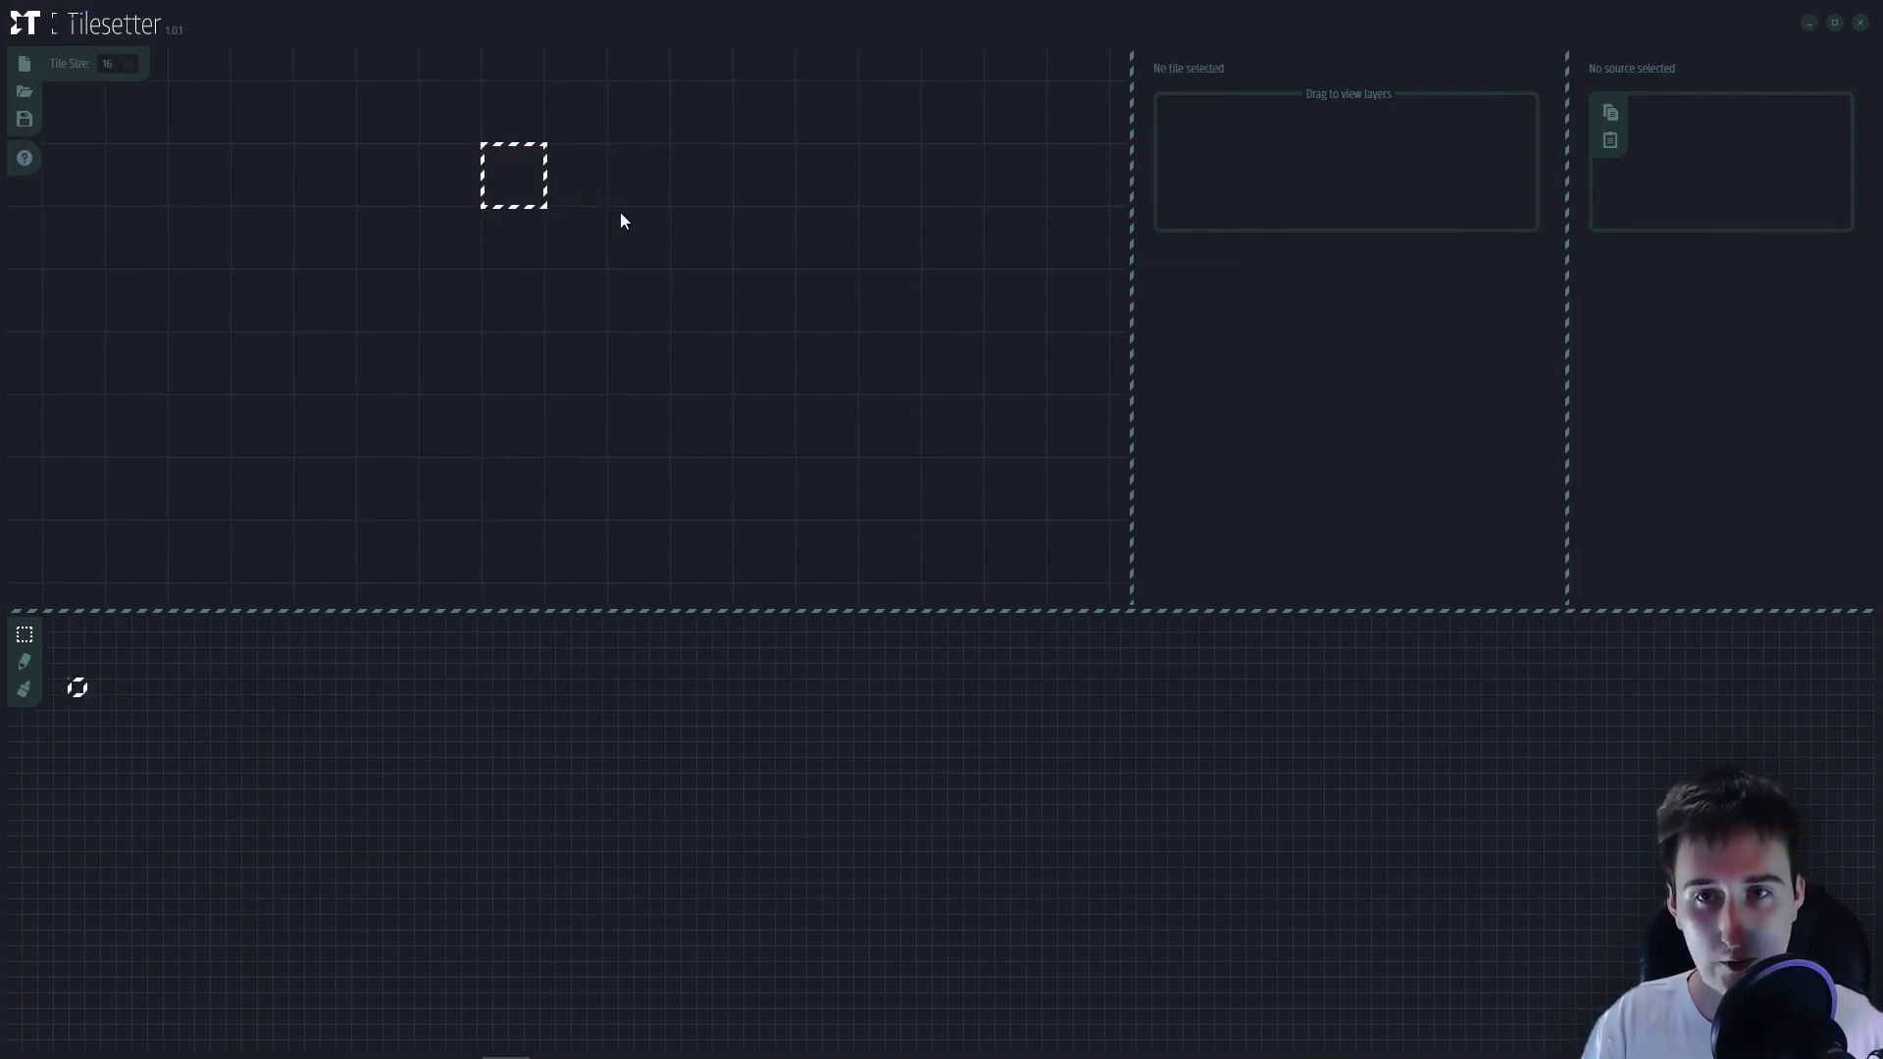
- Import test.png into the tile grid so its two tiles fill two adjacent cells, and deselect them
click(579, 194)
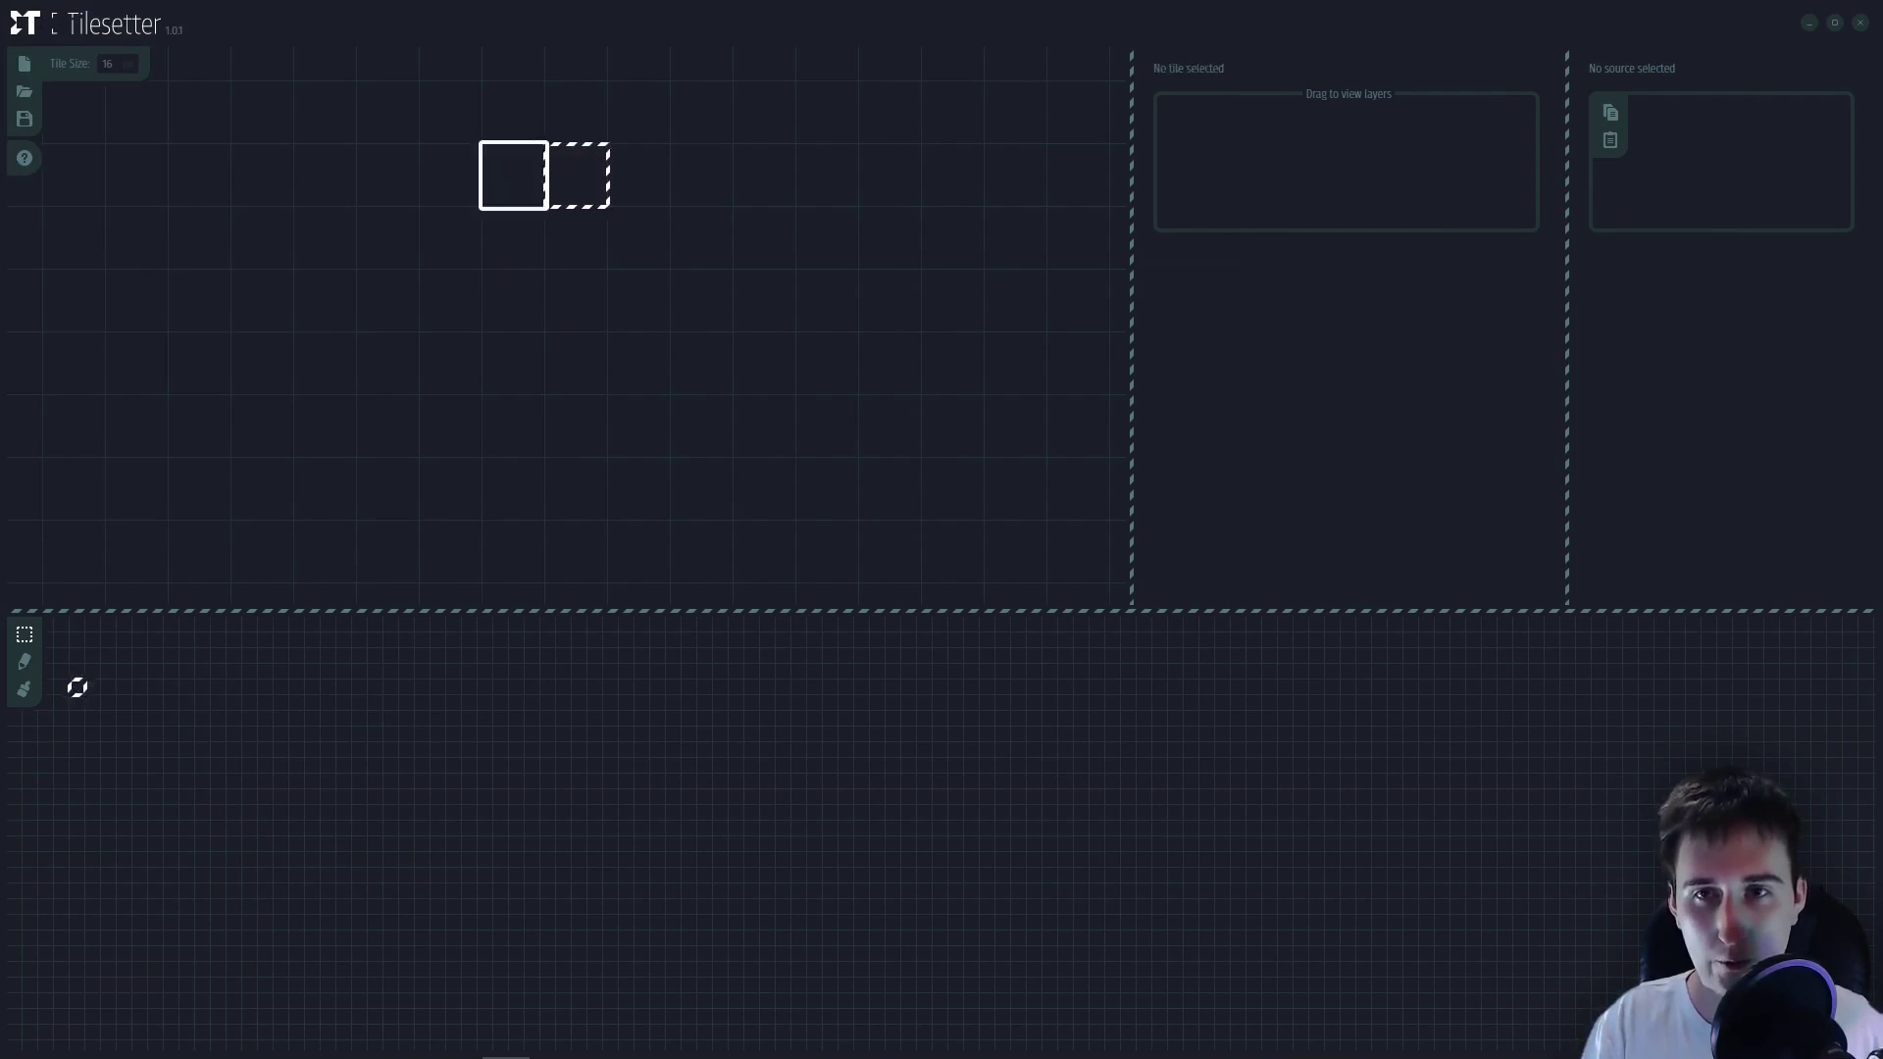
right_click(518, 178)
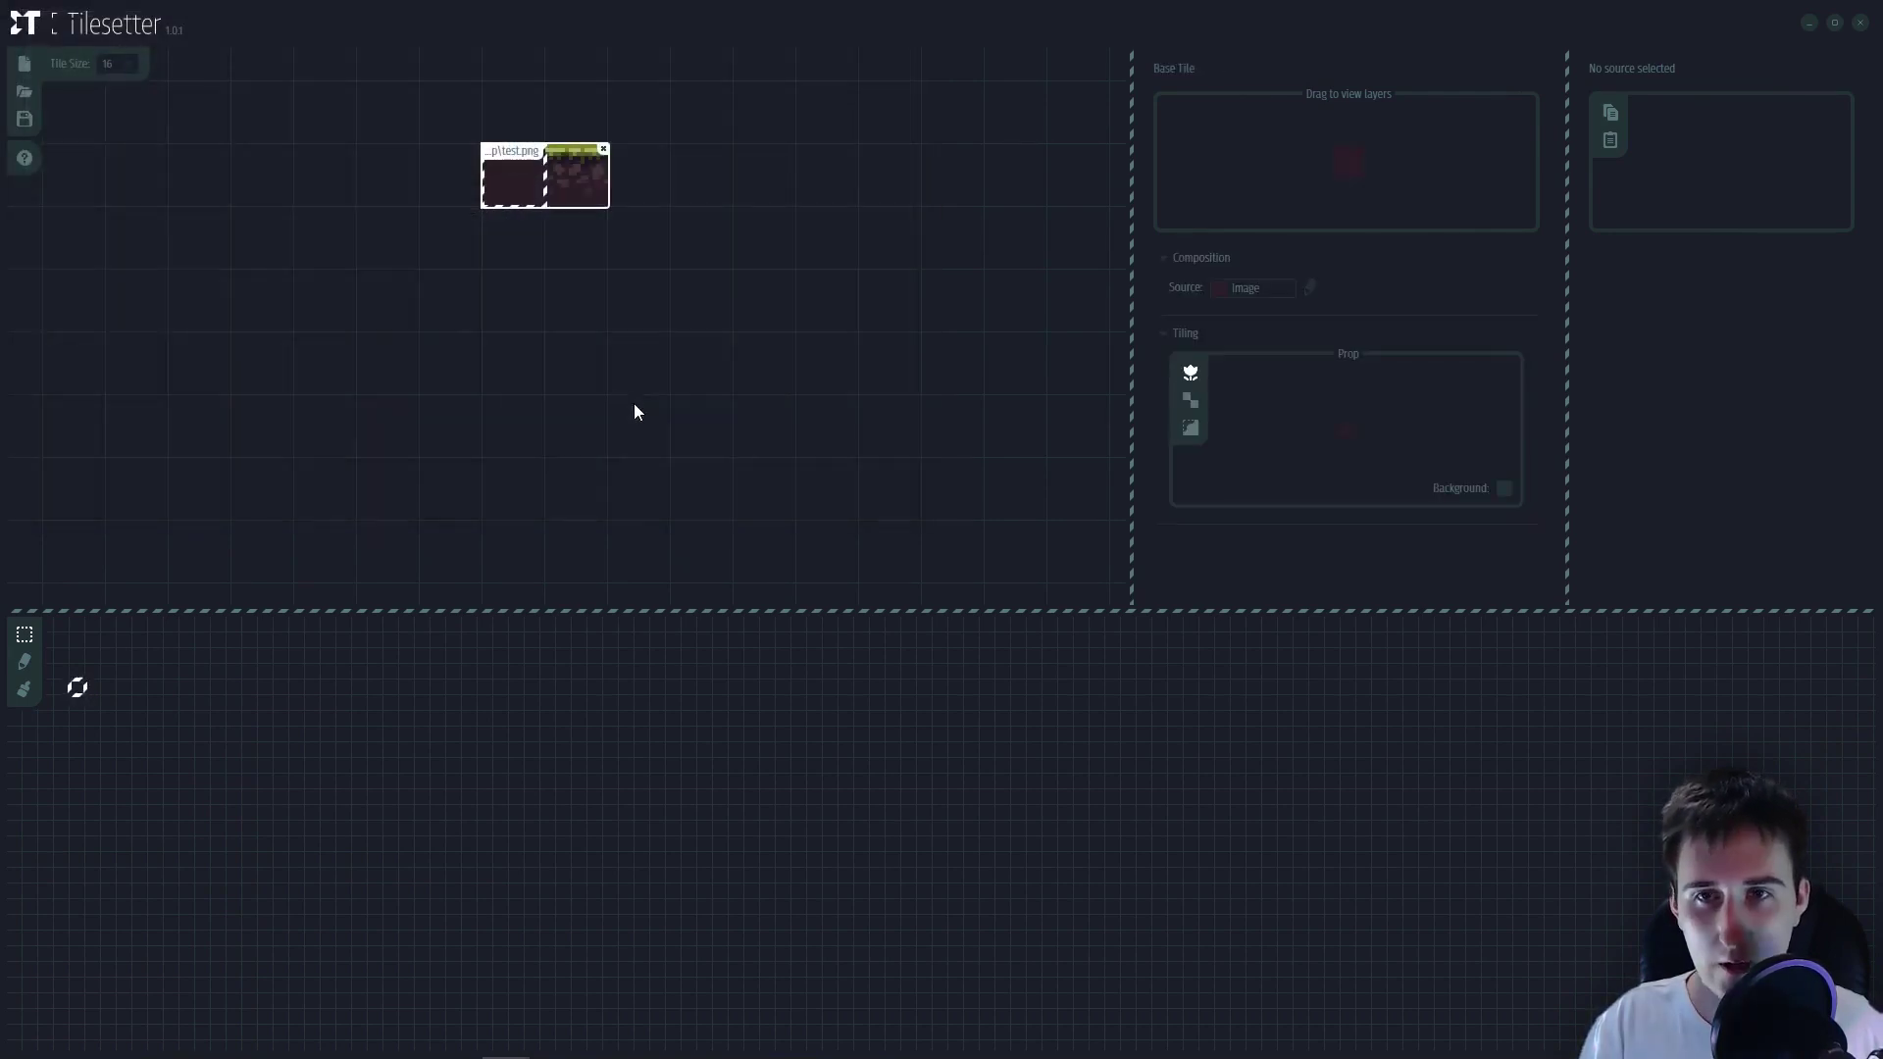
click(633, 403)
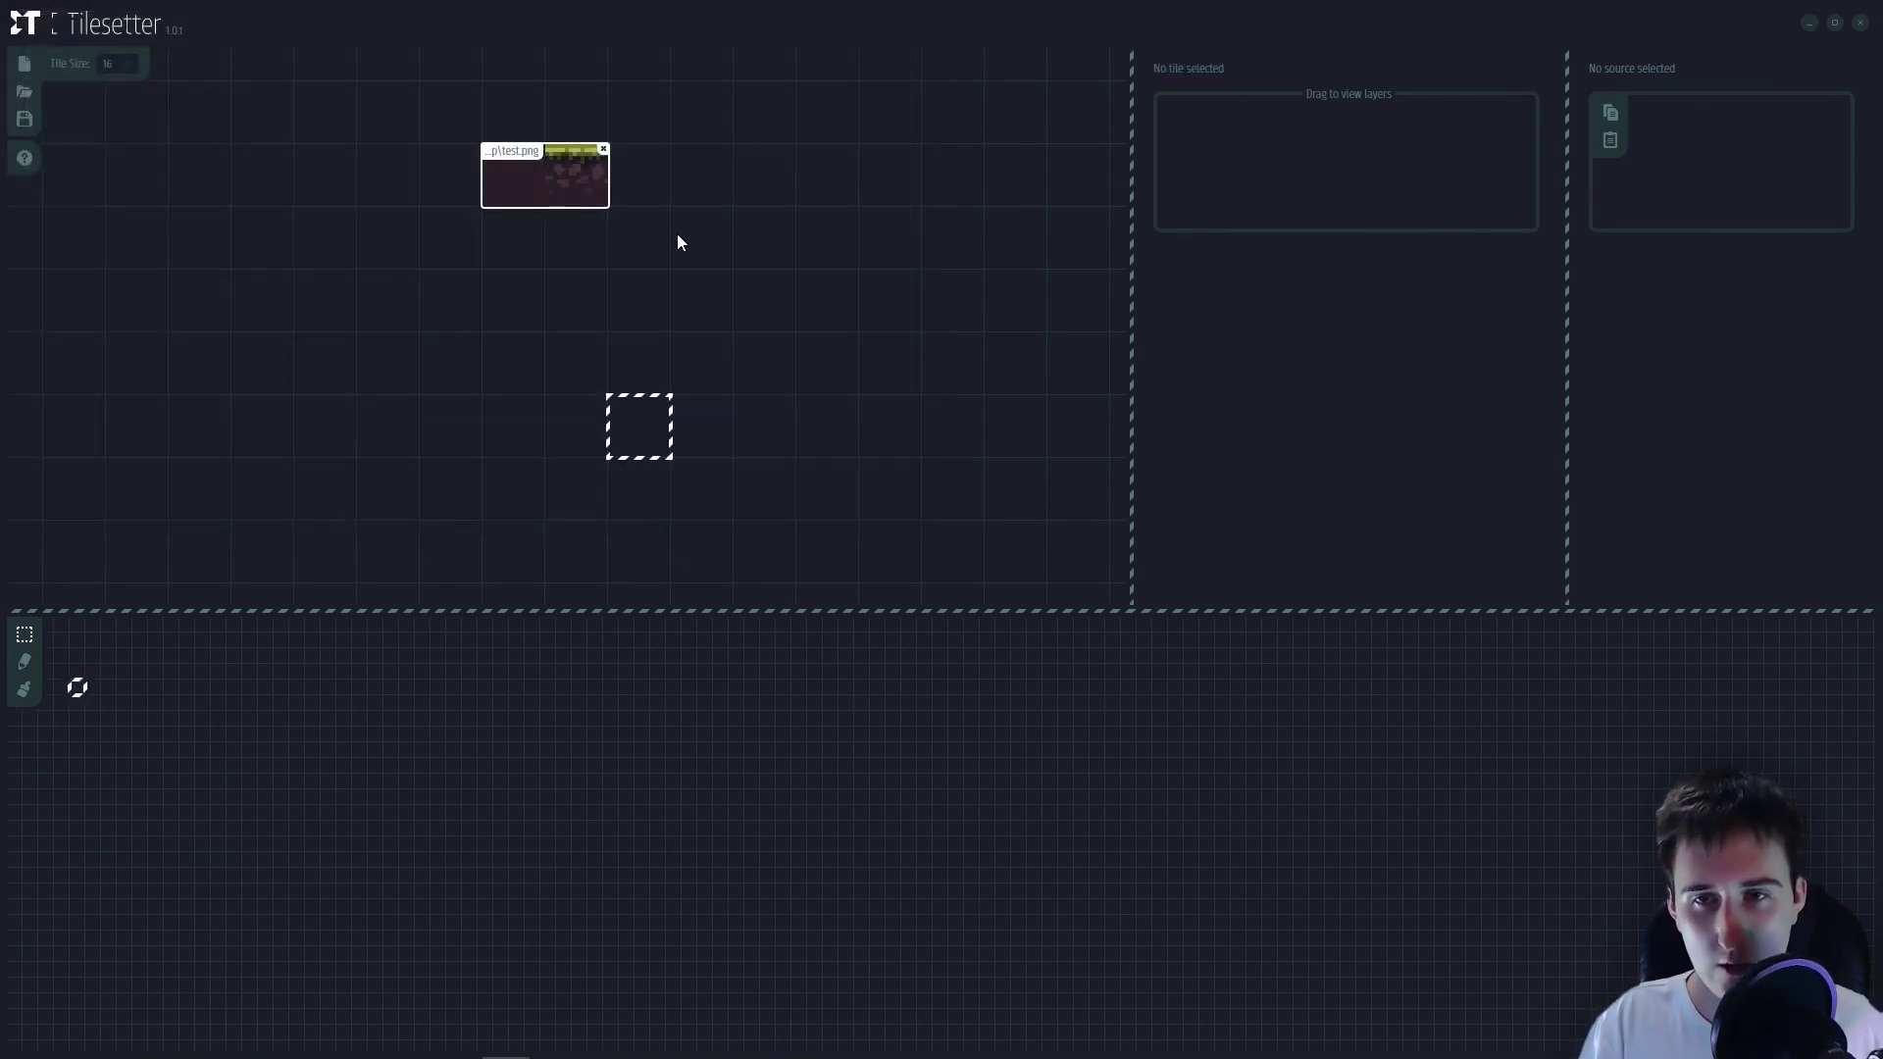
- Undo the last import and create a sync region linked to test.png from the Desktop in the tile grid
key(ctrl+z)
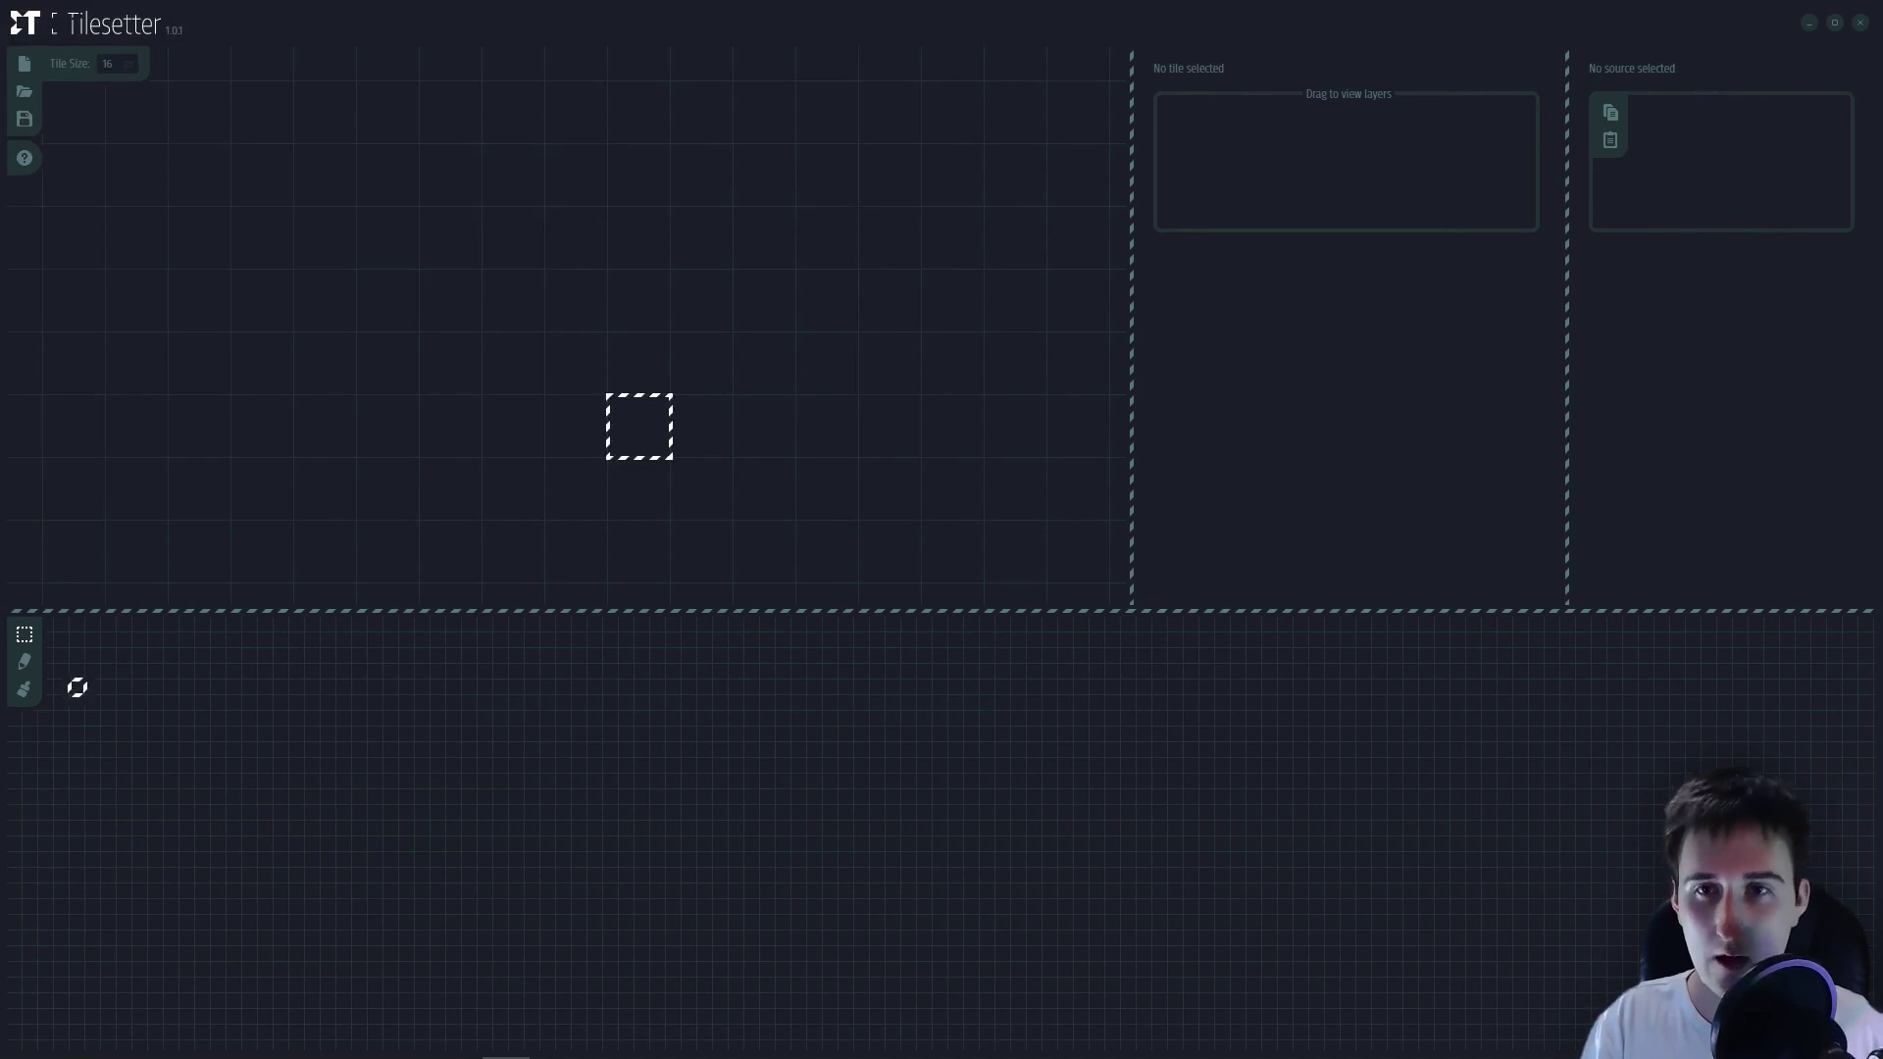
right_click(518, 176)
click(580, 214)
click(533, 185)
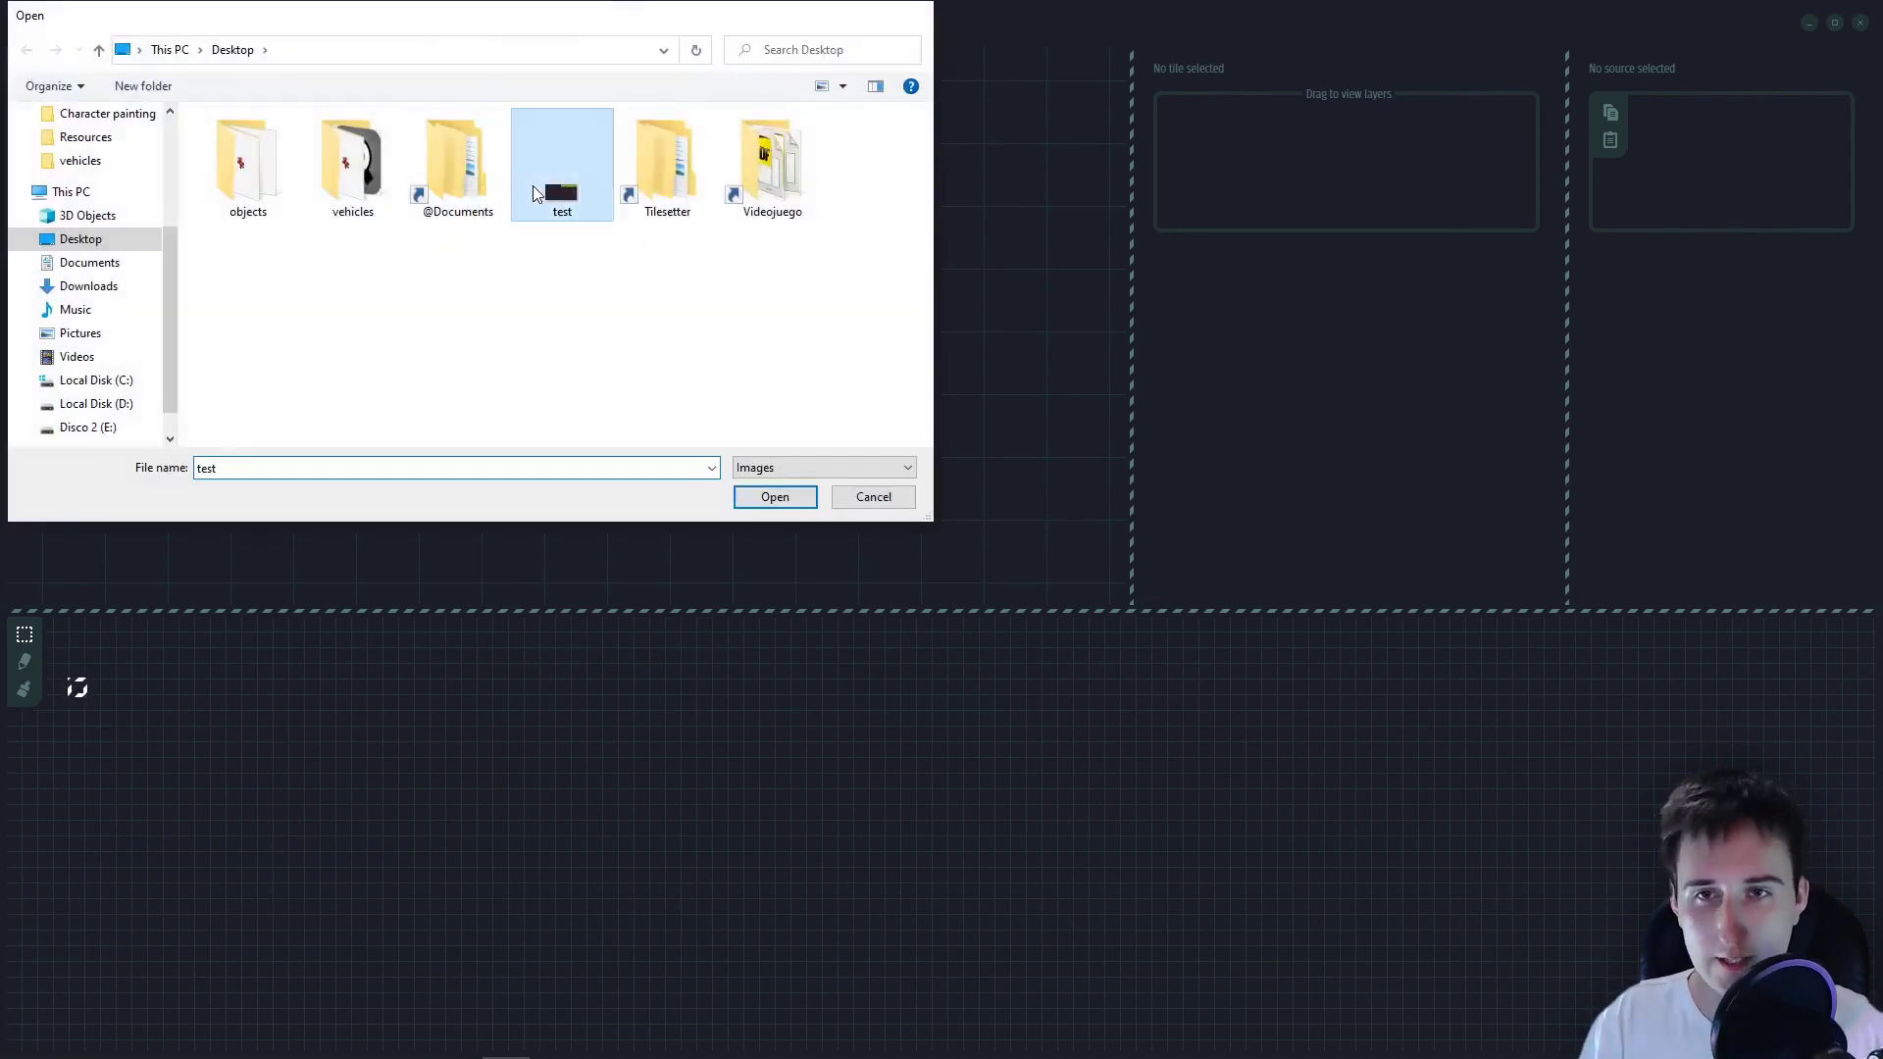
double_click(533, 185)
- Switch to Krita and paint a bright yellow-green blob and a separate single pixel on the plain dirt tile
click(565, 1037)
scroll(1114, 483, down, 4)
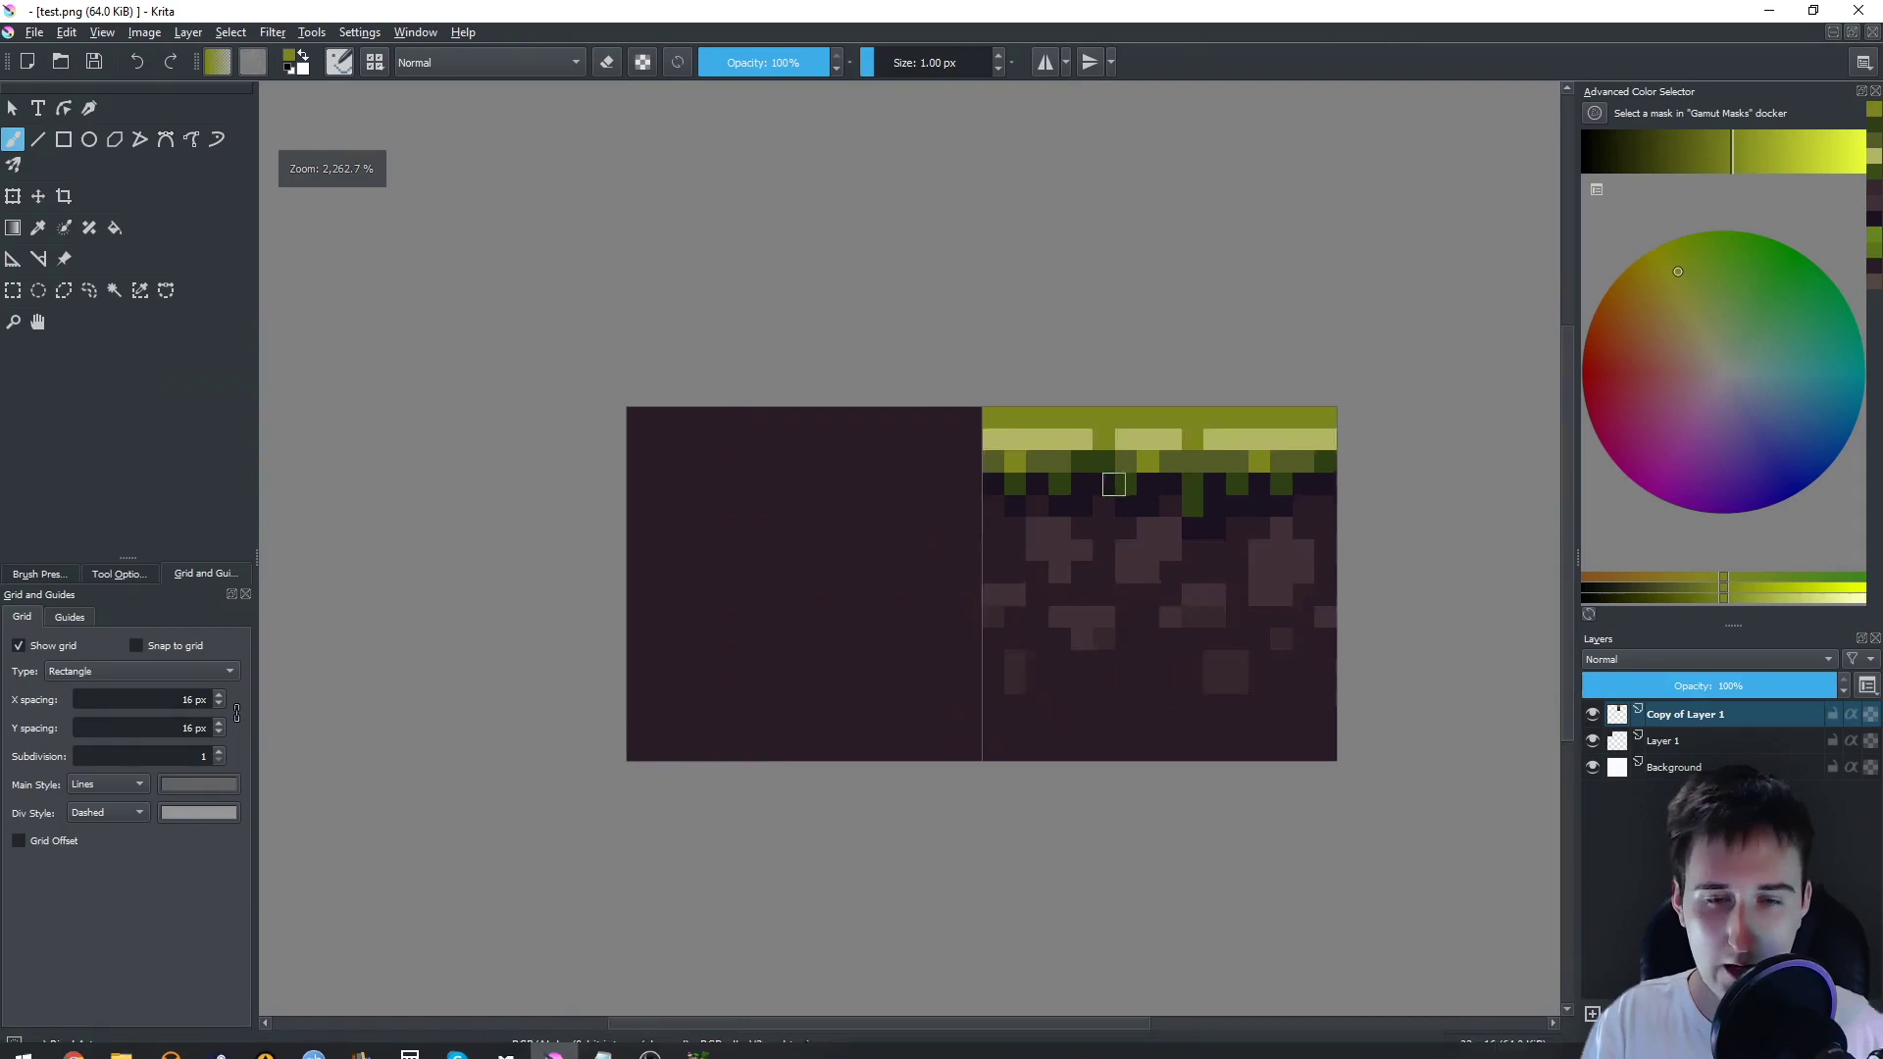
click(1818, 142)
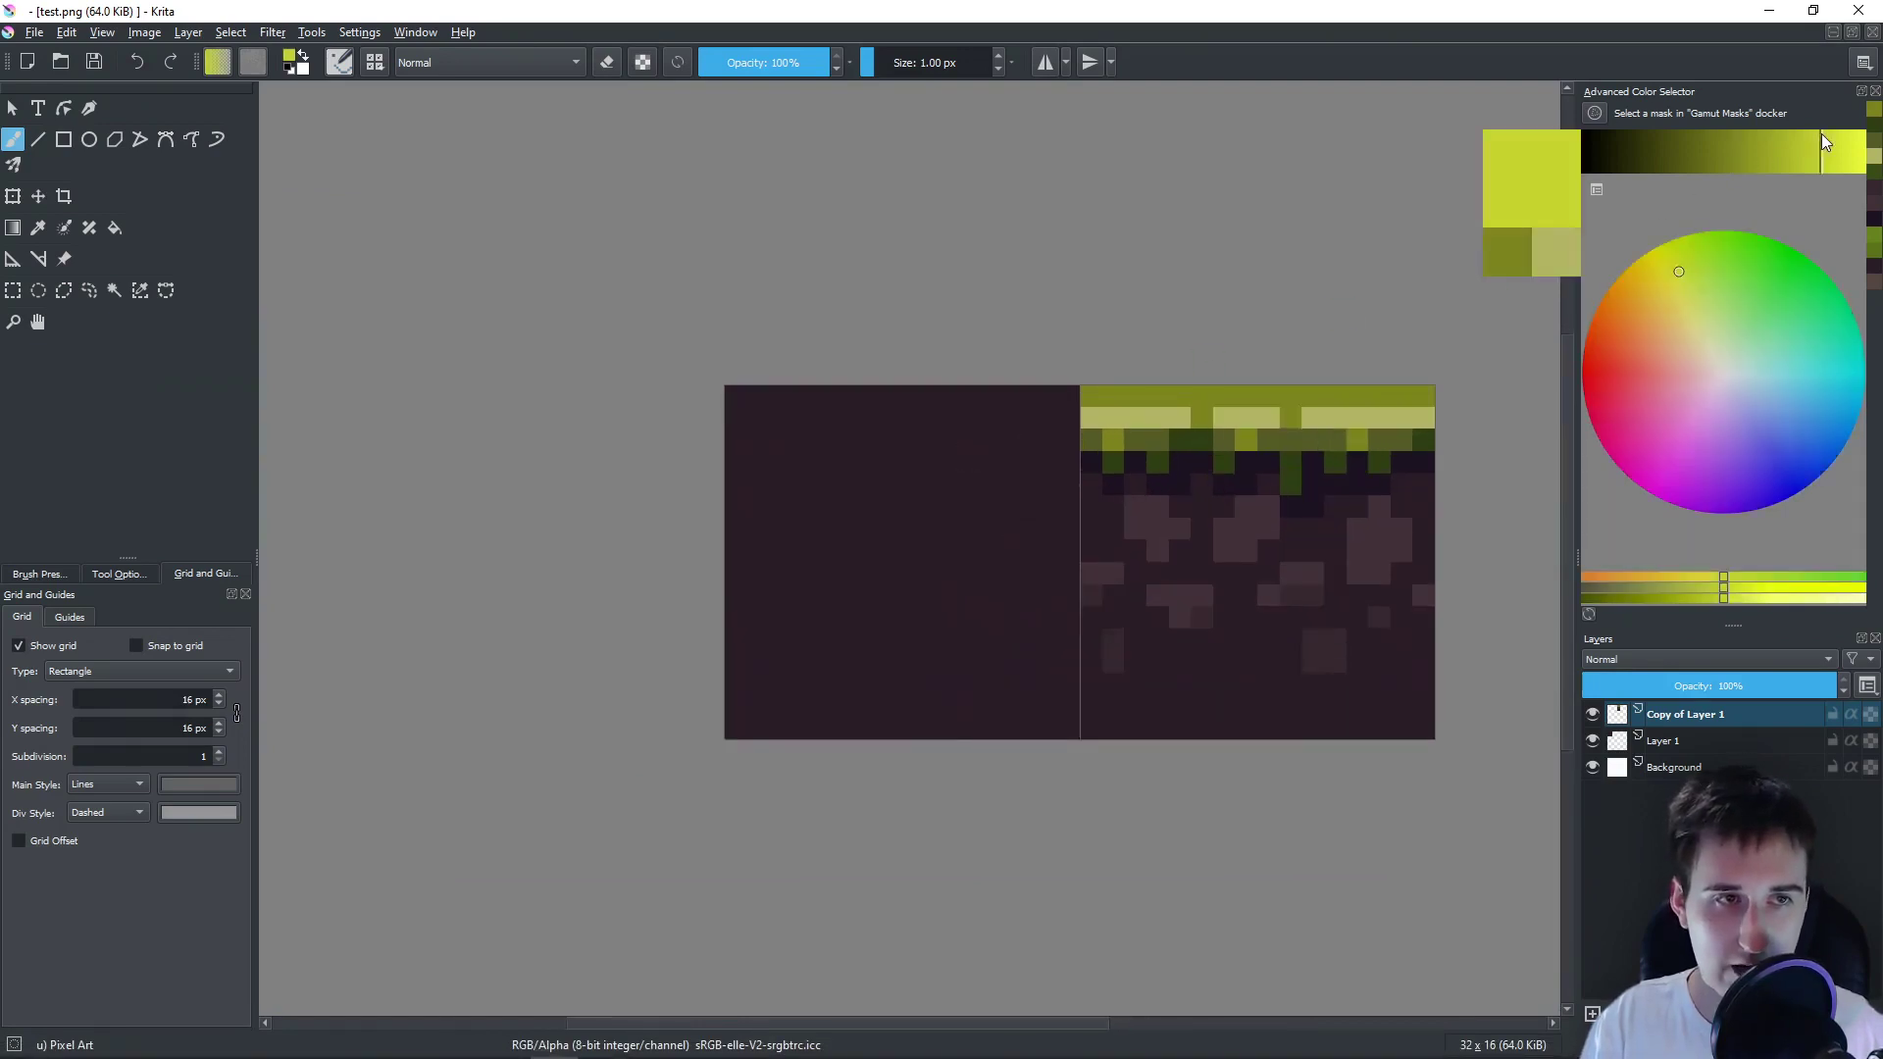
scroll(912, 510, up, 3)
mouse_move(799, 579)
mouse_down()
mouse_move(780, 426)
mouse_move(735, 533)
mouse_move(912, 408)
mouse_move(900, 521)
mouse_up()
click(1015, 587)
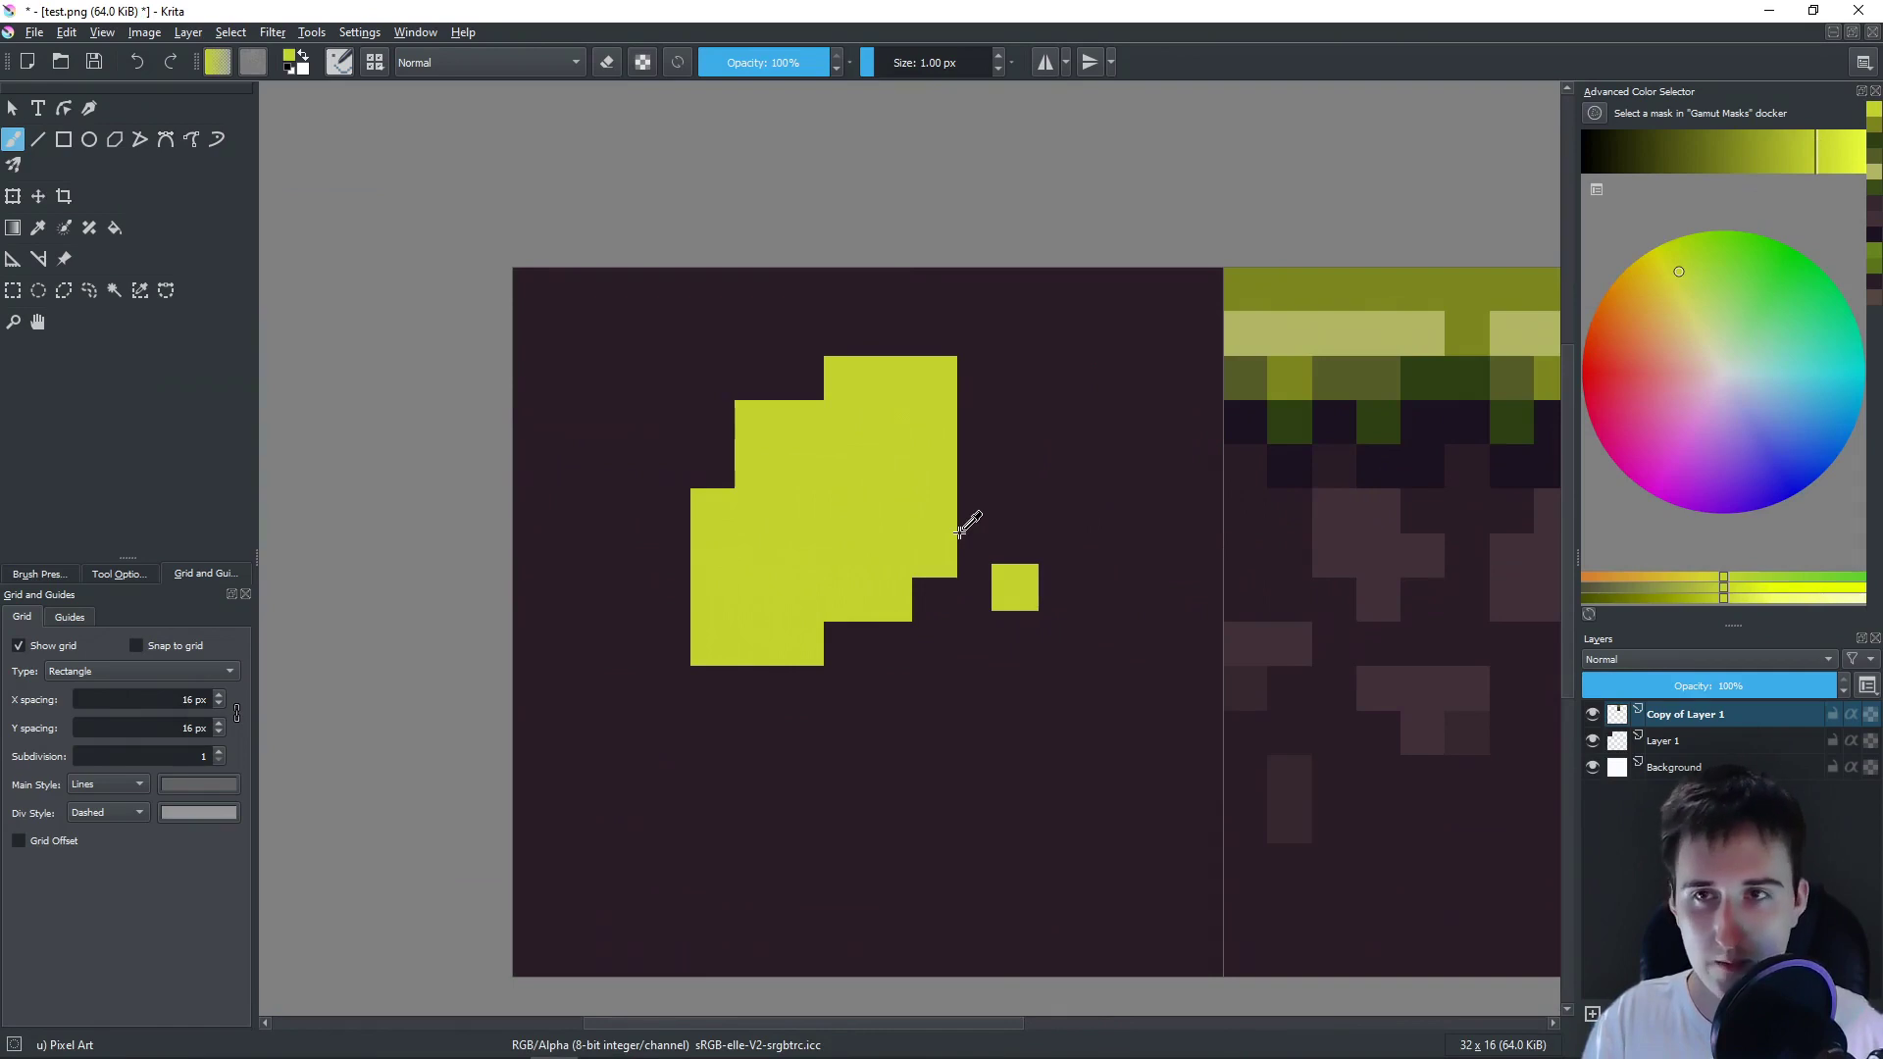
- Save test.png with the default export options and switch to Tilesetter
key(ctrl+s)
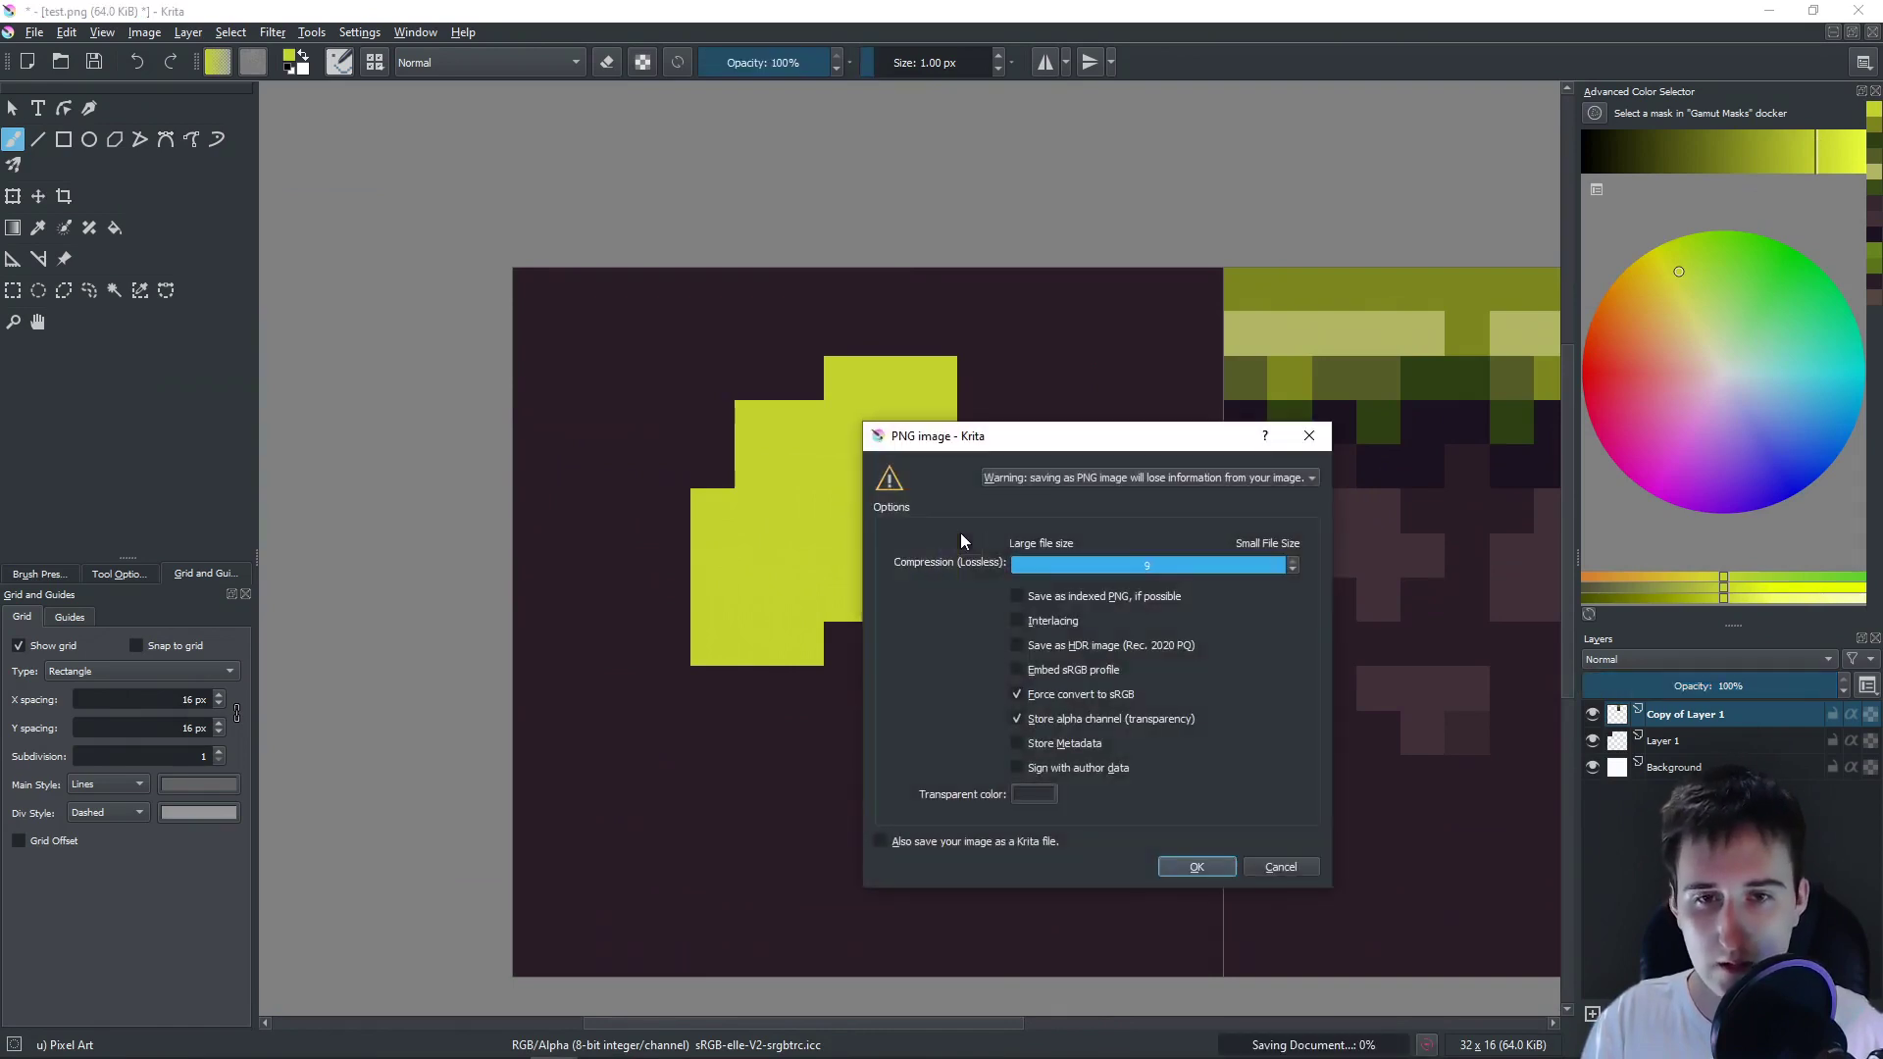
click(1219, 867)
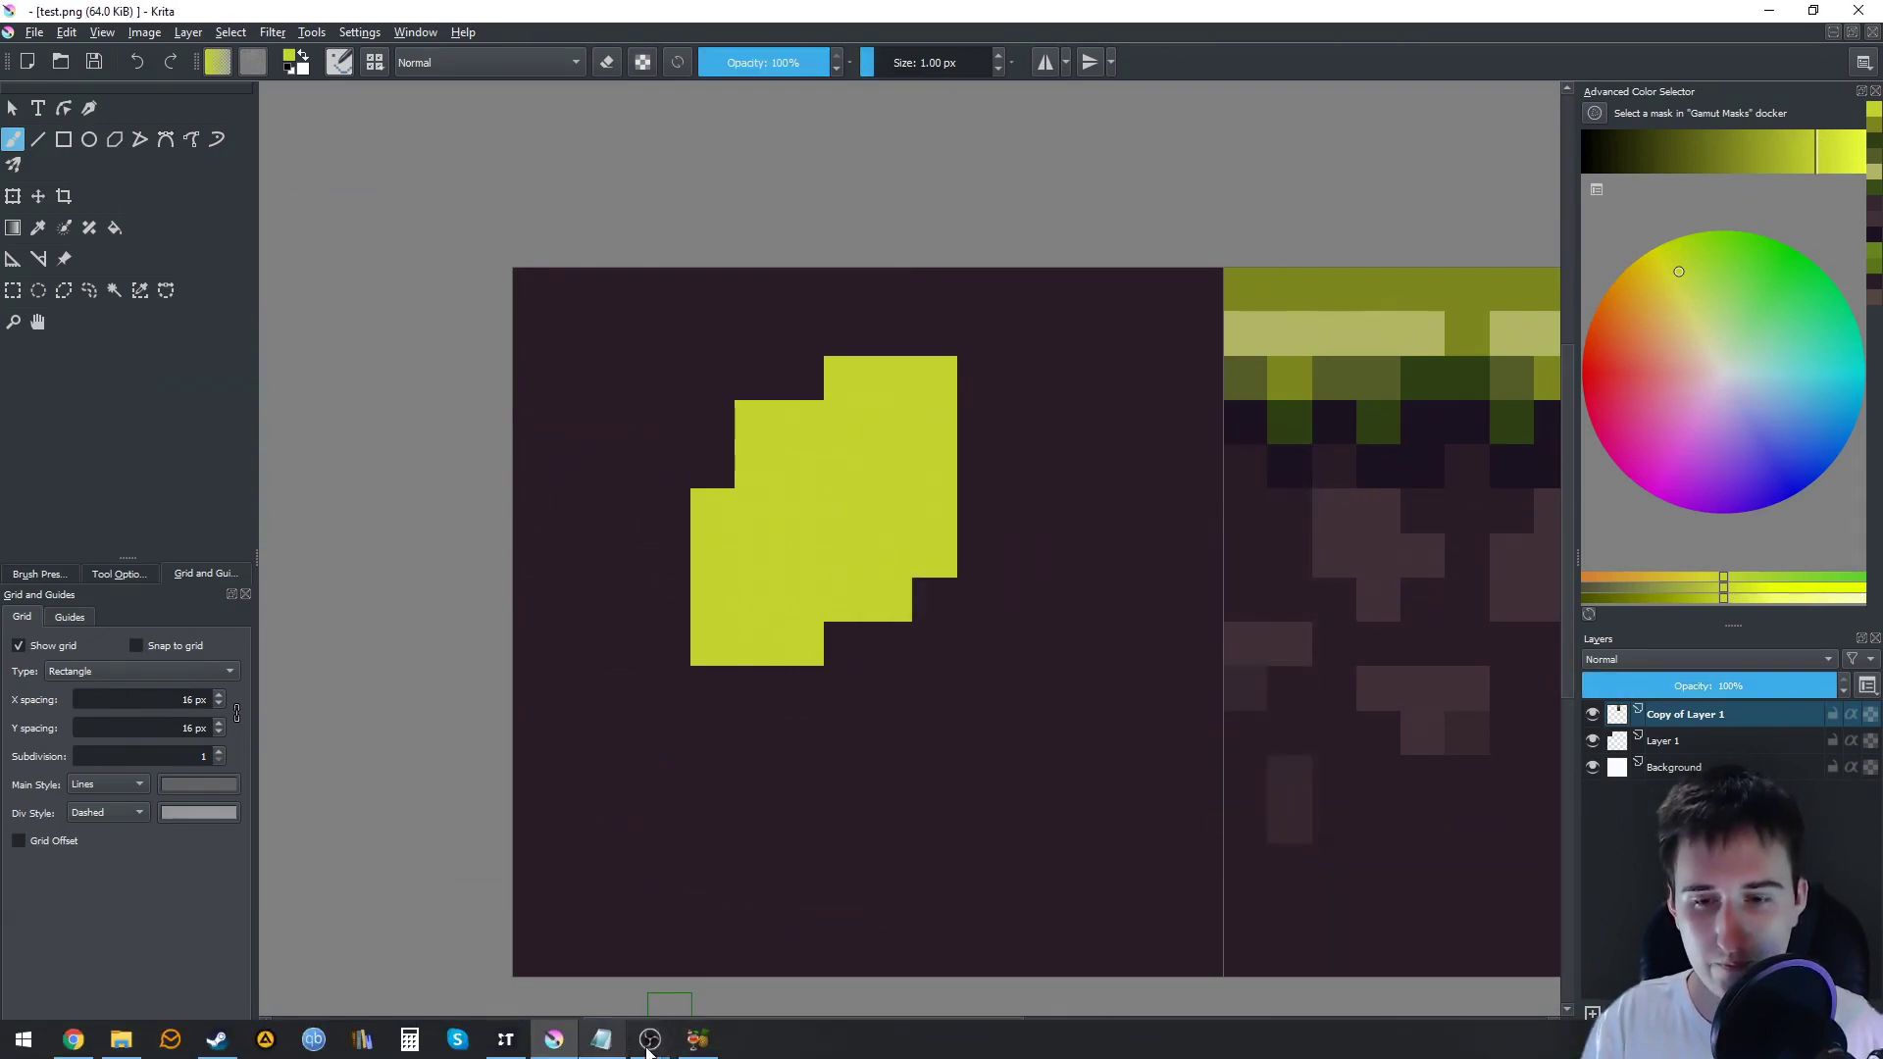
click(505, 1039)
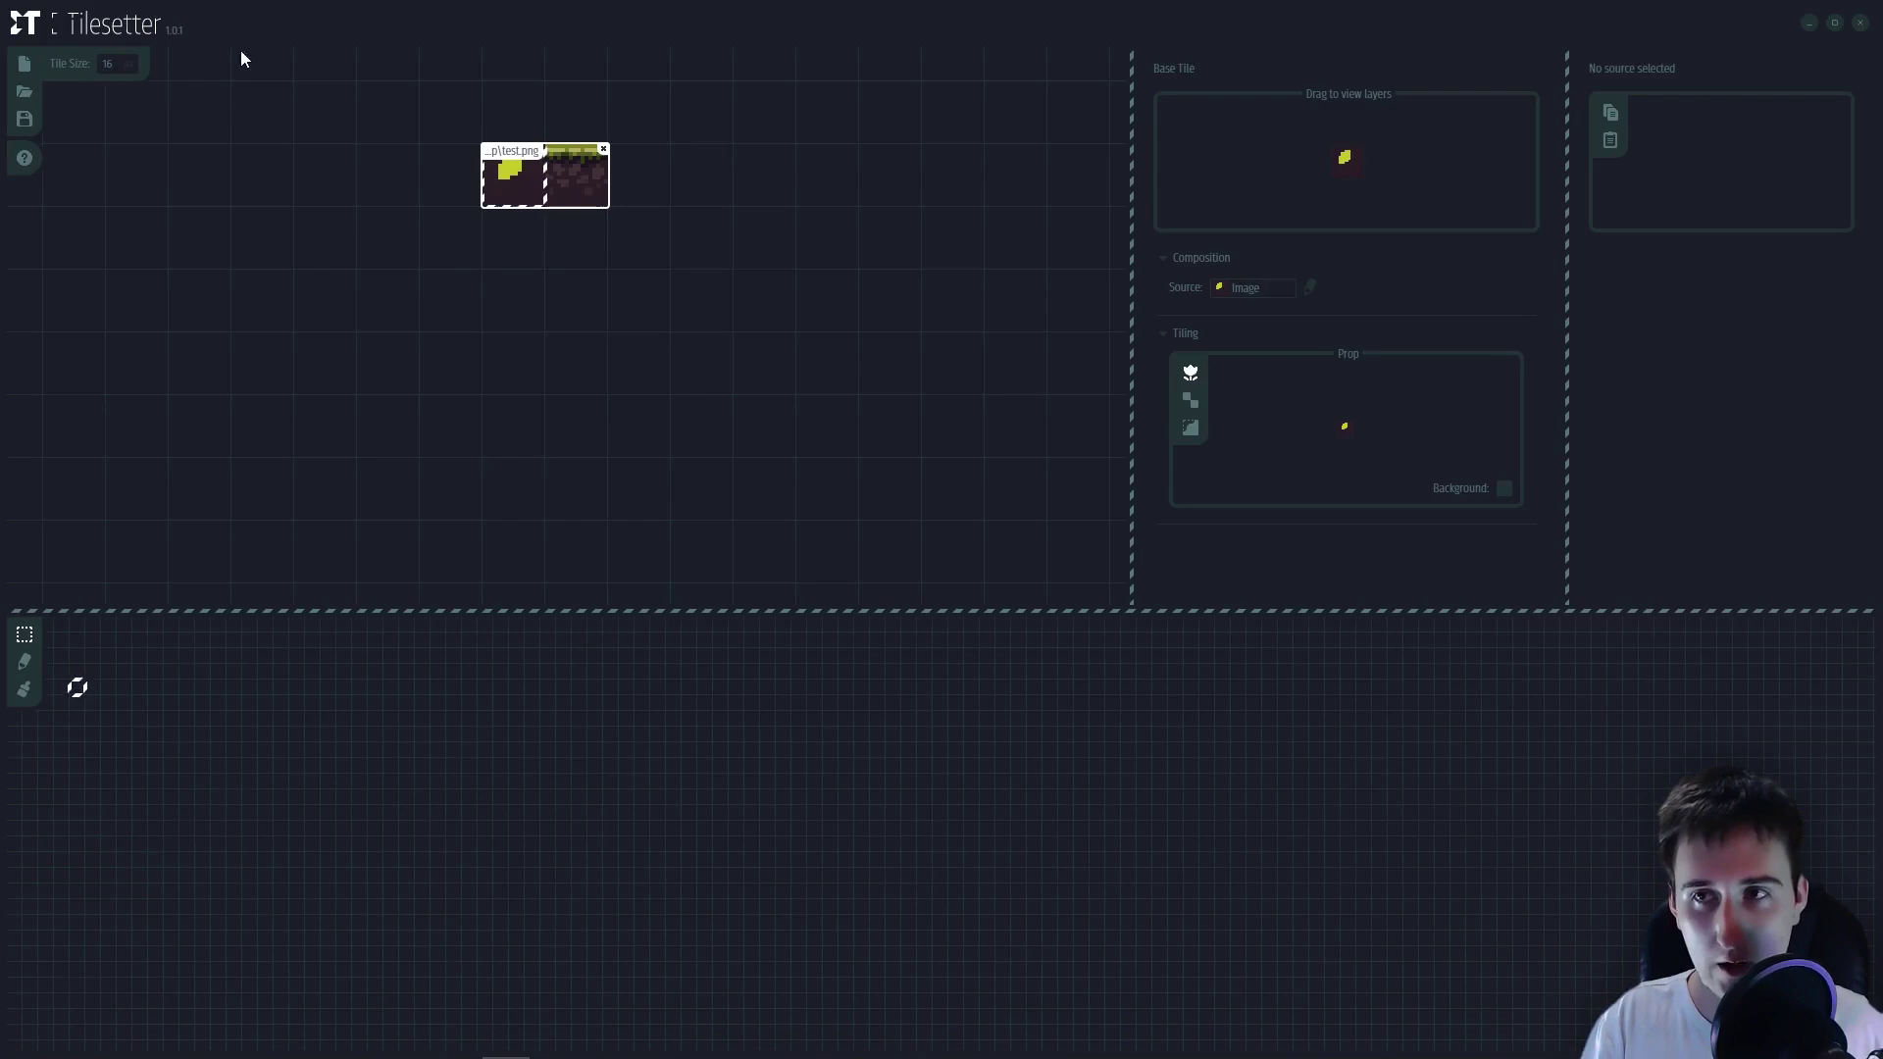
- Import test.png as ordinary tiles into the empty cells beside the sync region, leaving one cell between them
right_click(714, 184)
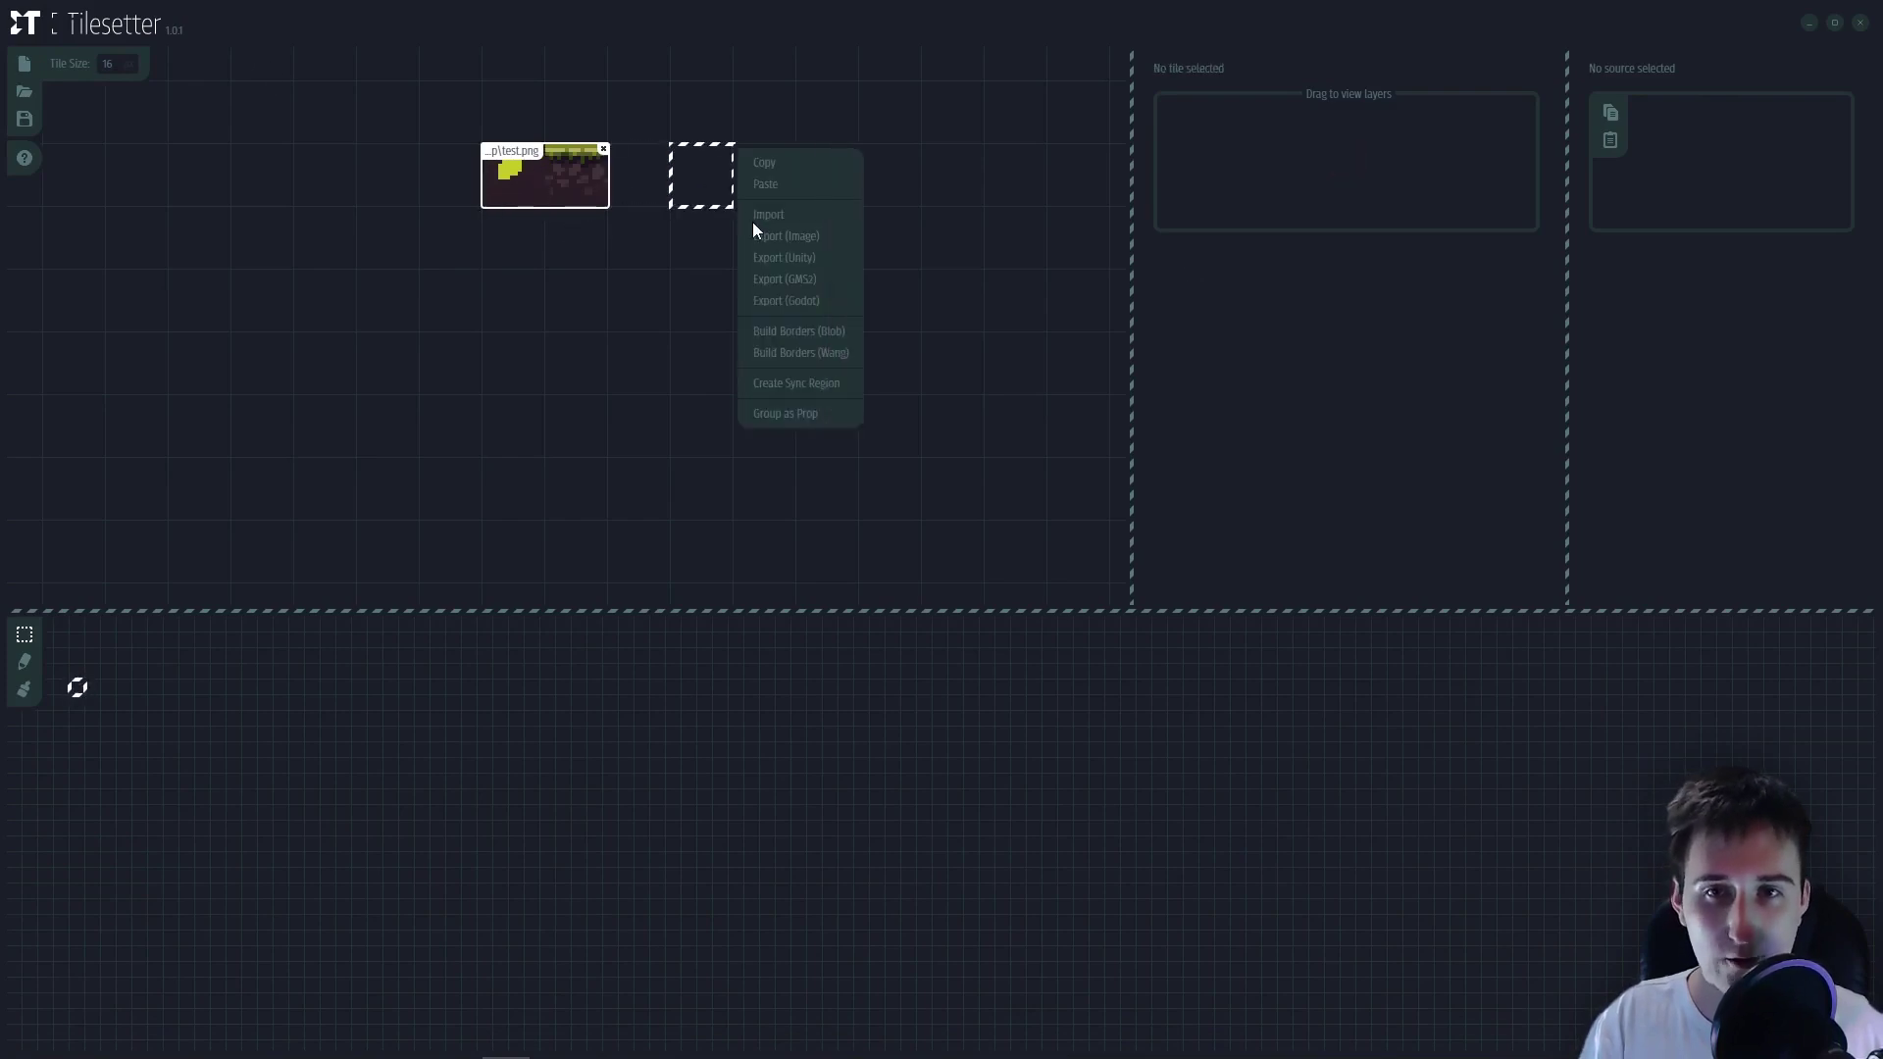
click(769, 214)
double_click(560, 193)
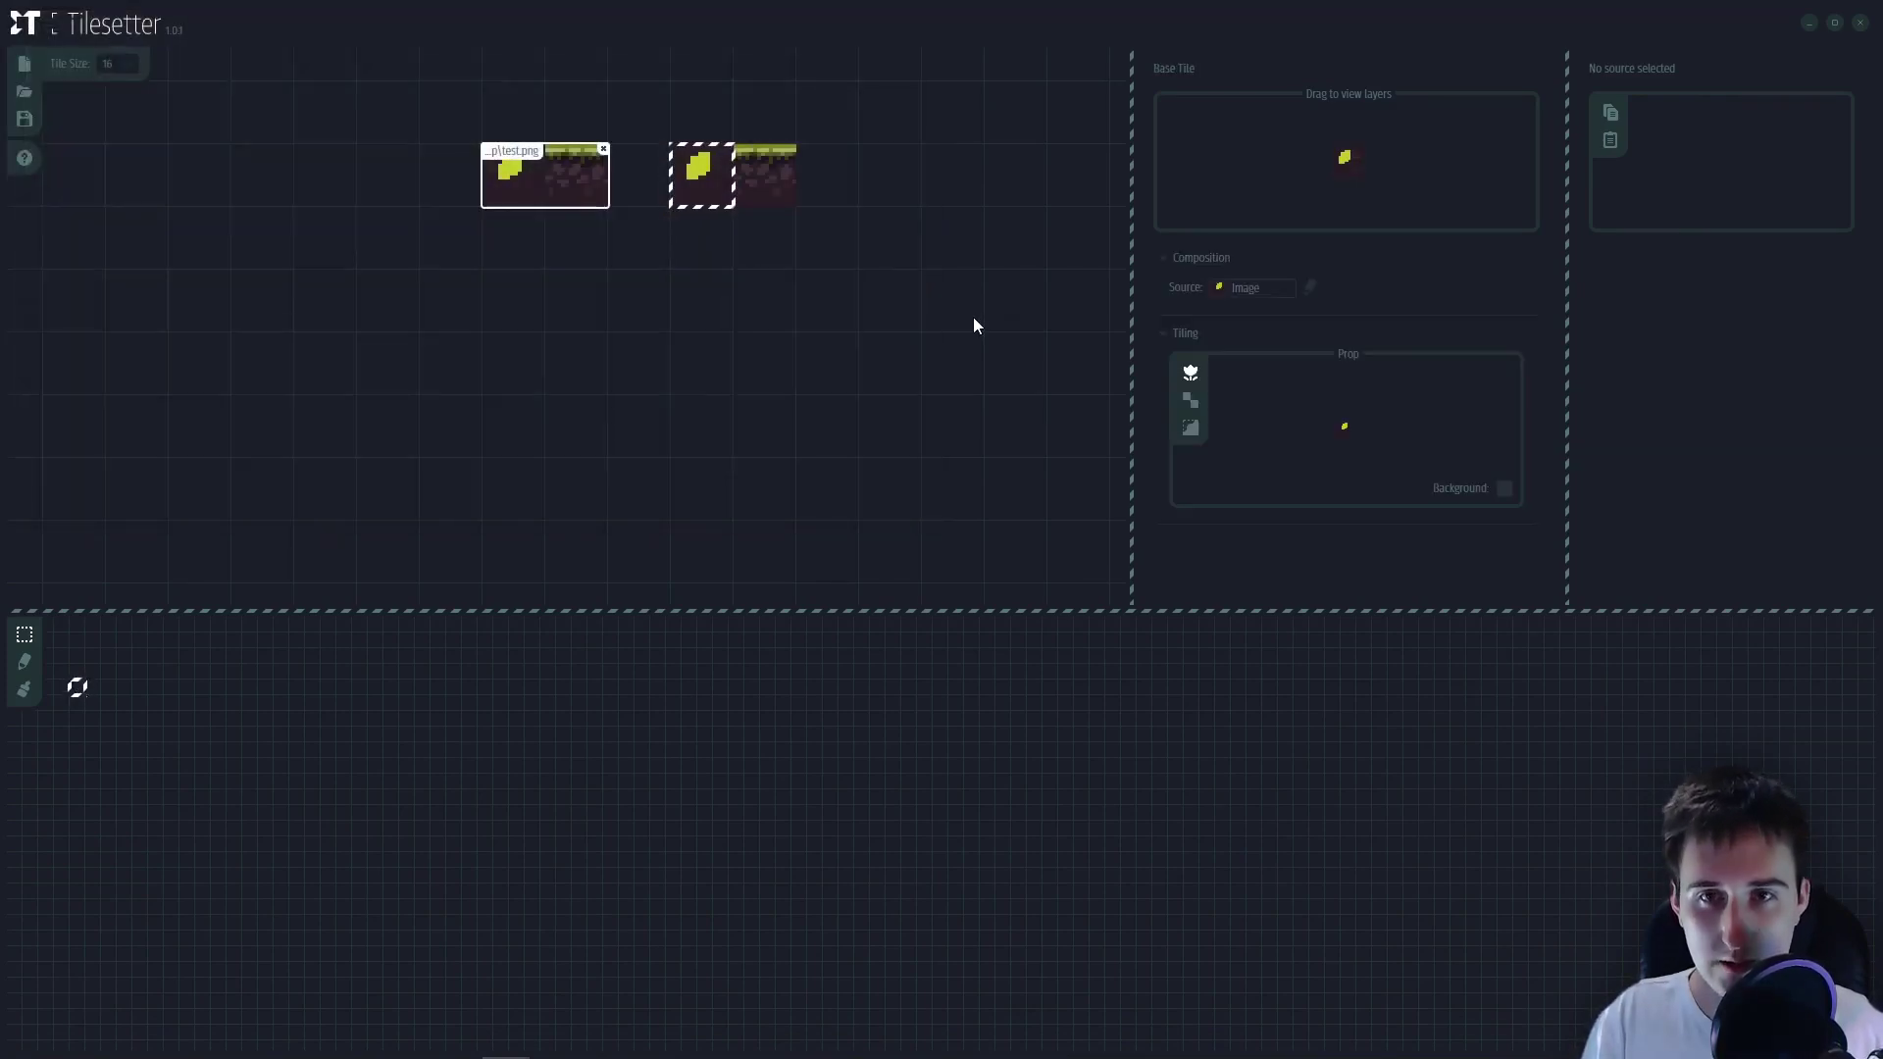
- Extend the yellow-green blob downwards on the dirt tile in Krita, save test.png with default options, and return to Tilesetter
key(alt+Tab)
mouse_move(1048, 542)
mouse_down()
mouse_move(1092, 761)
mouse_move(950, 639)
mouse_move(942, 718)
mouse_up()
key(ctrl+s)
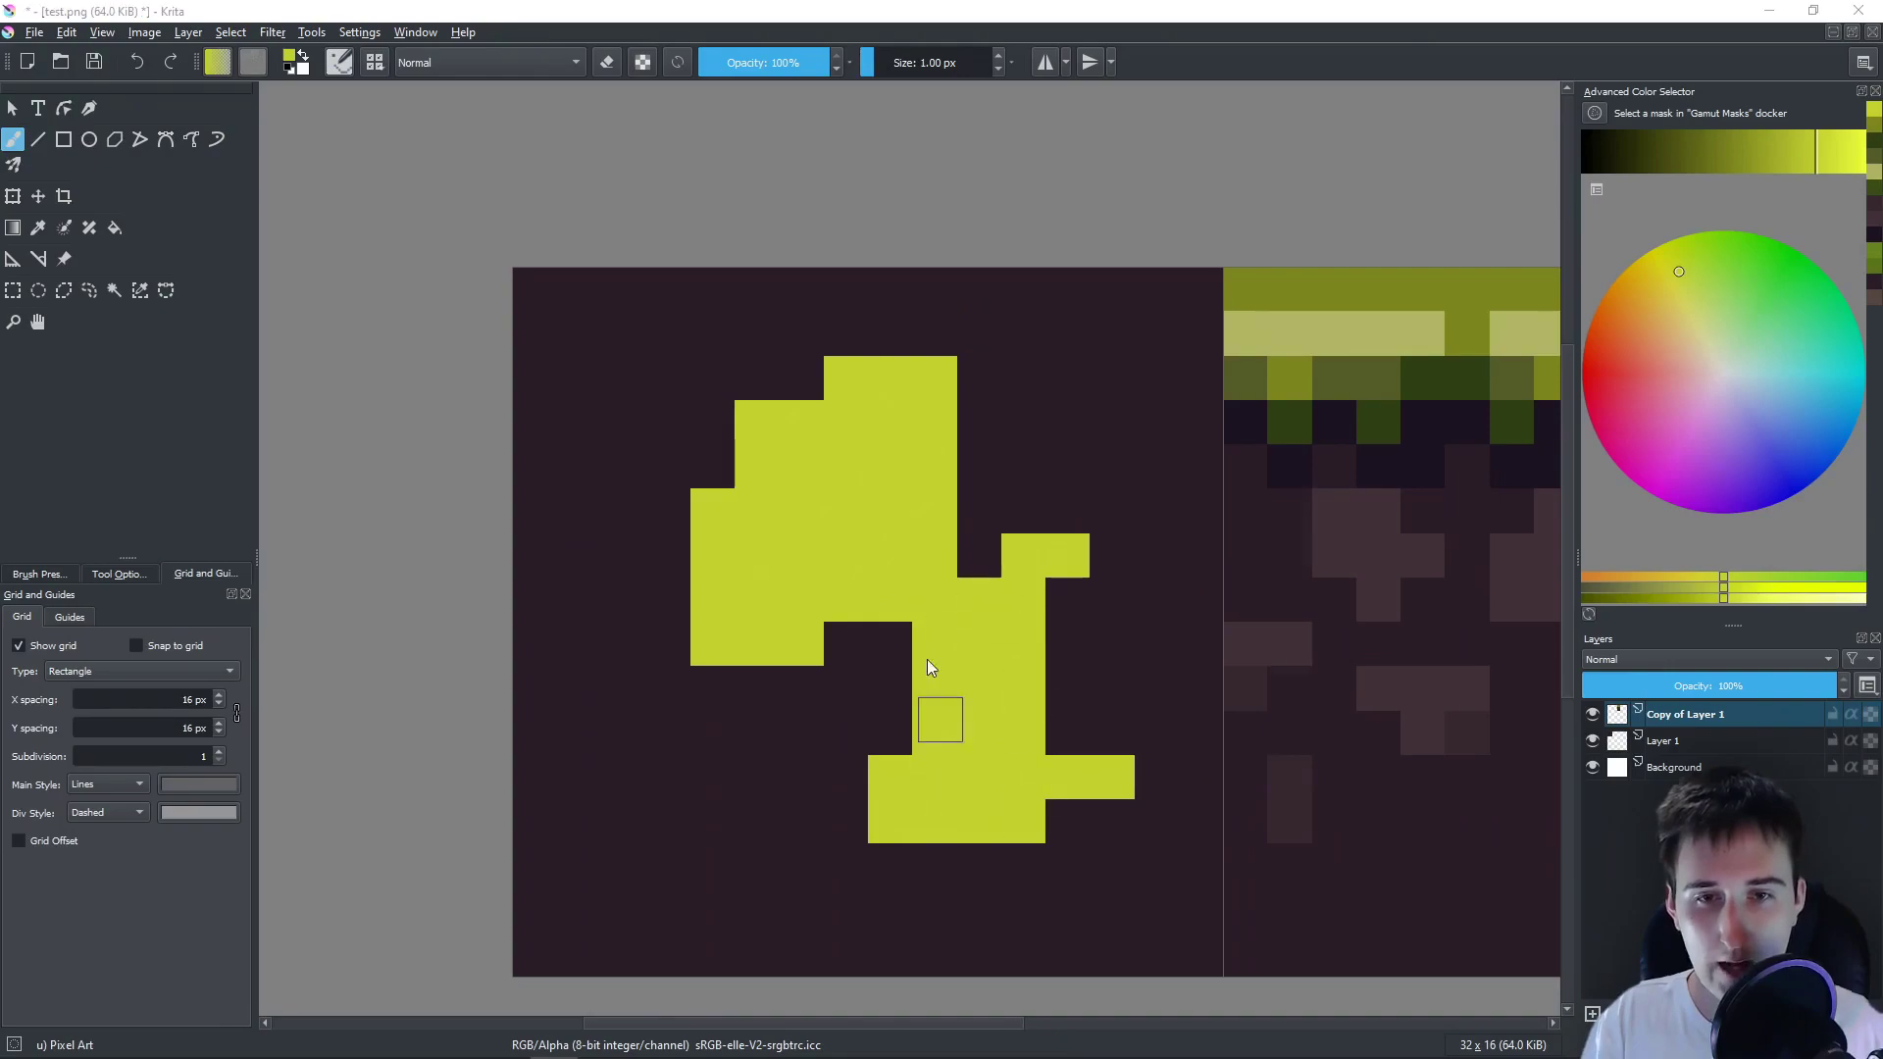
click(1196, 866)
key(alt+Tab)
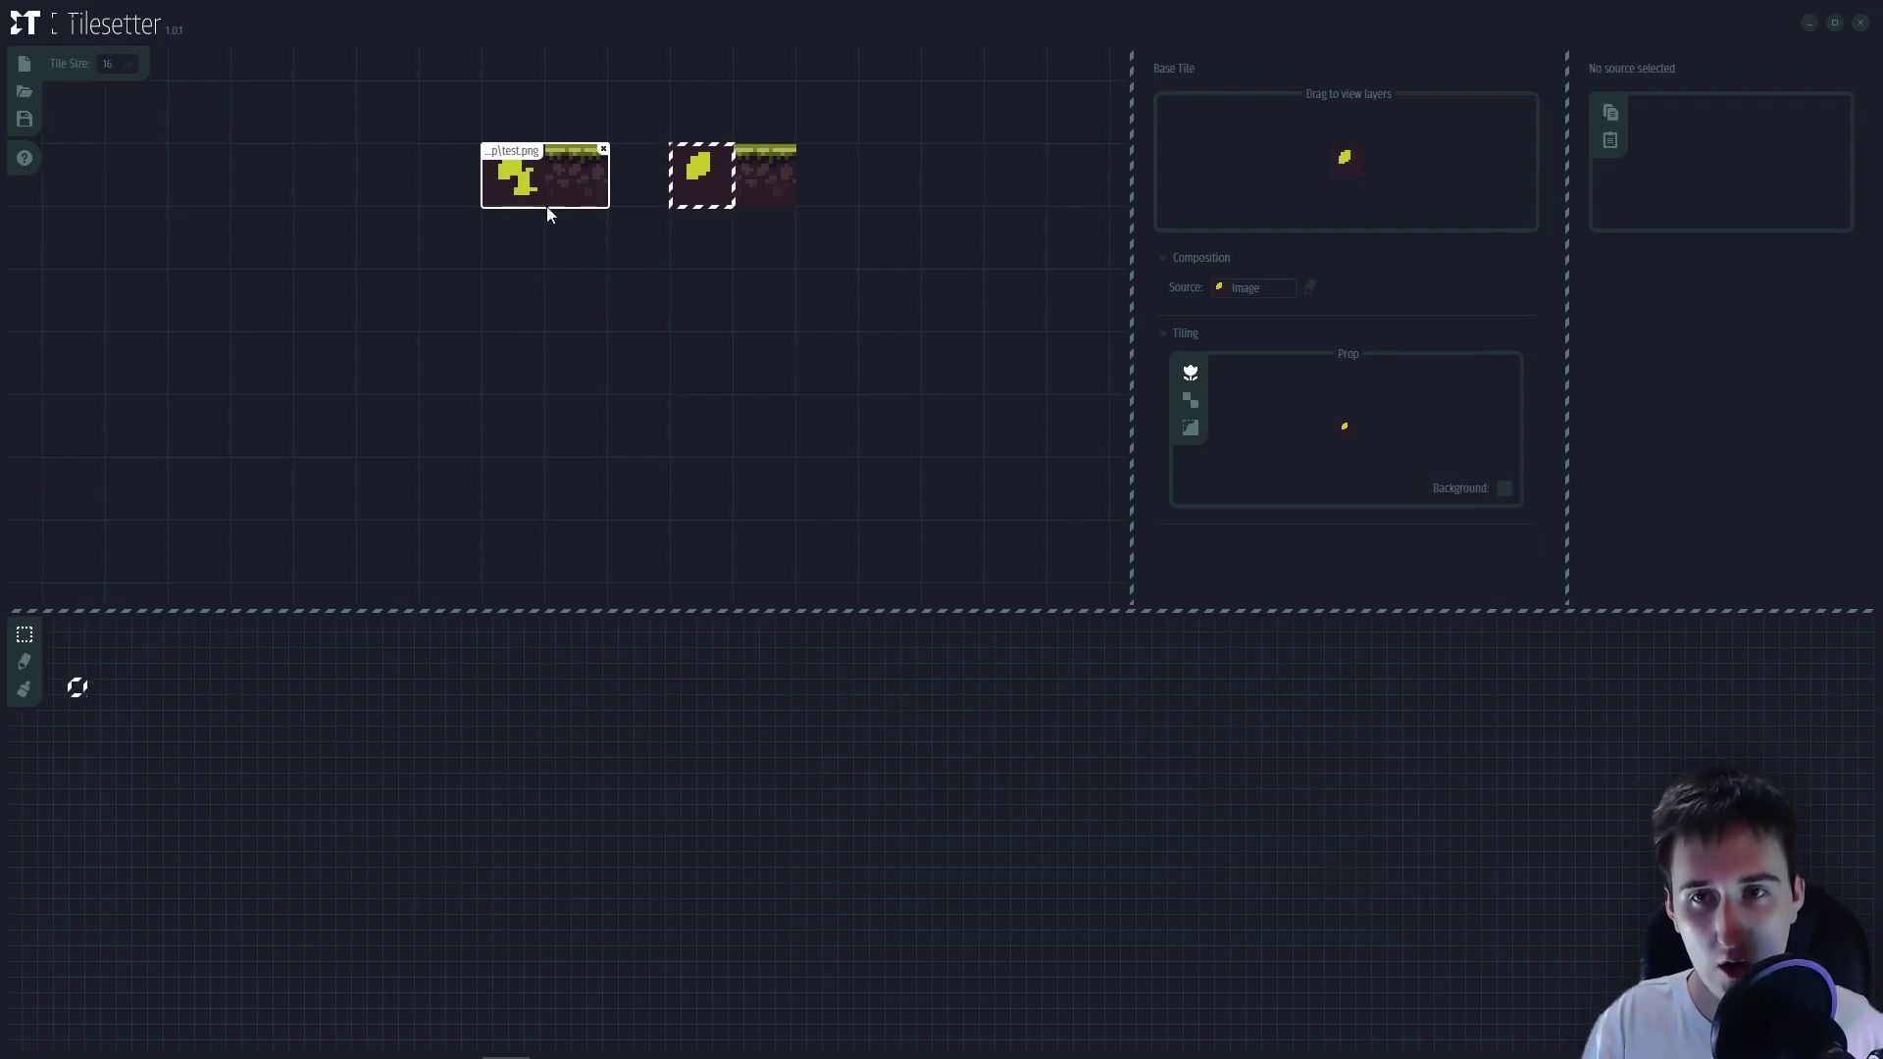
click(849, 202)
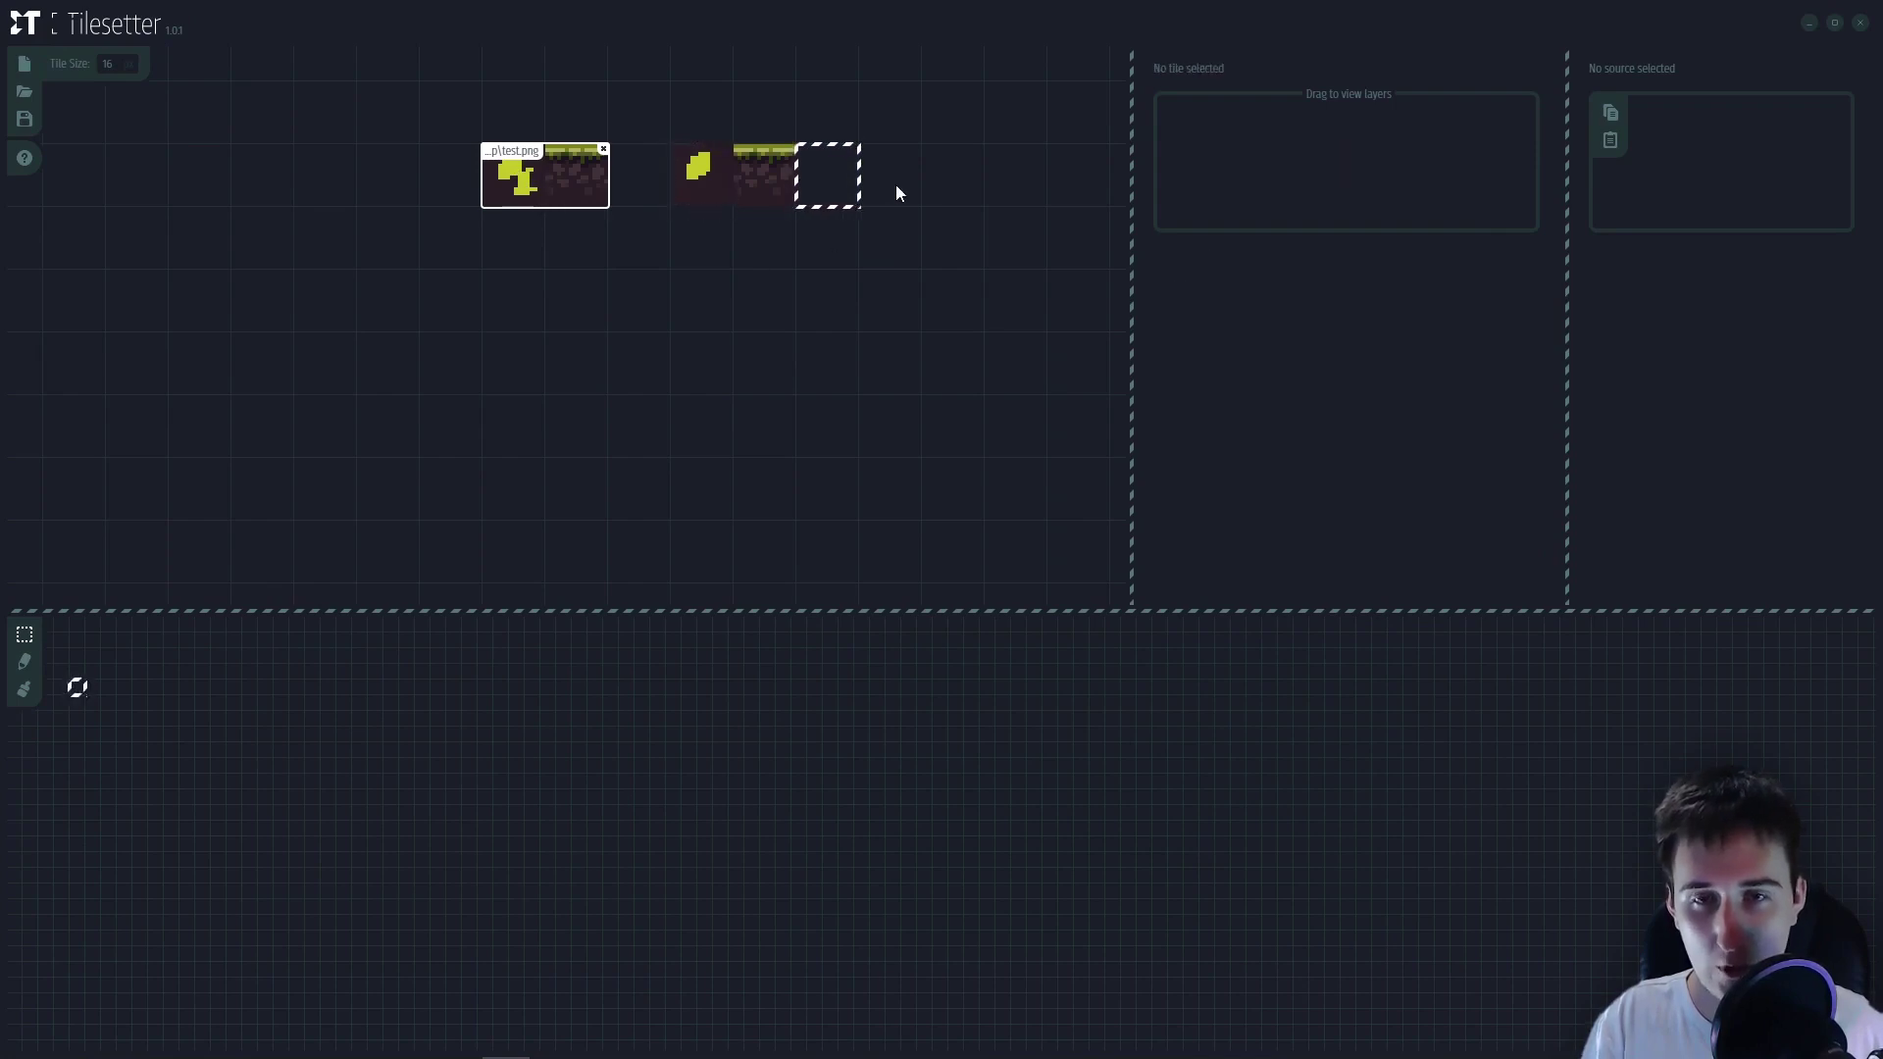
right_click(920, 180)
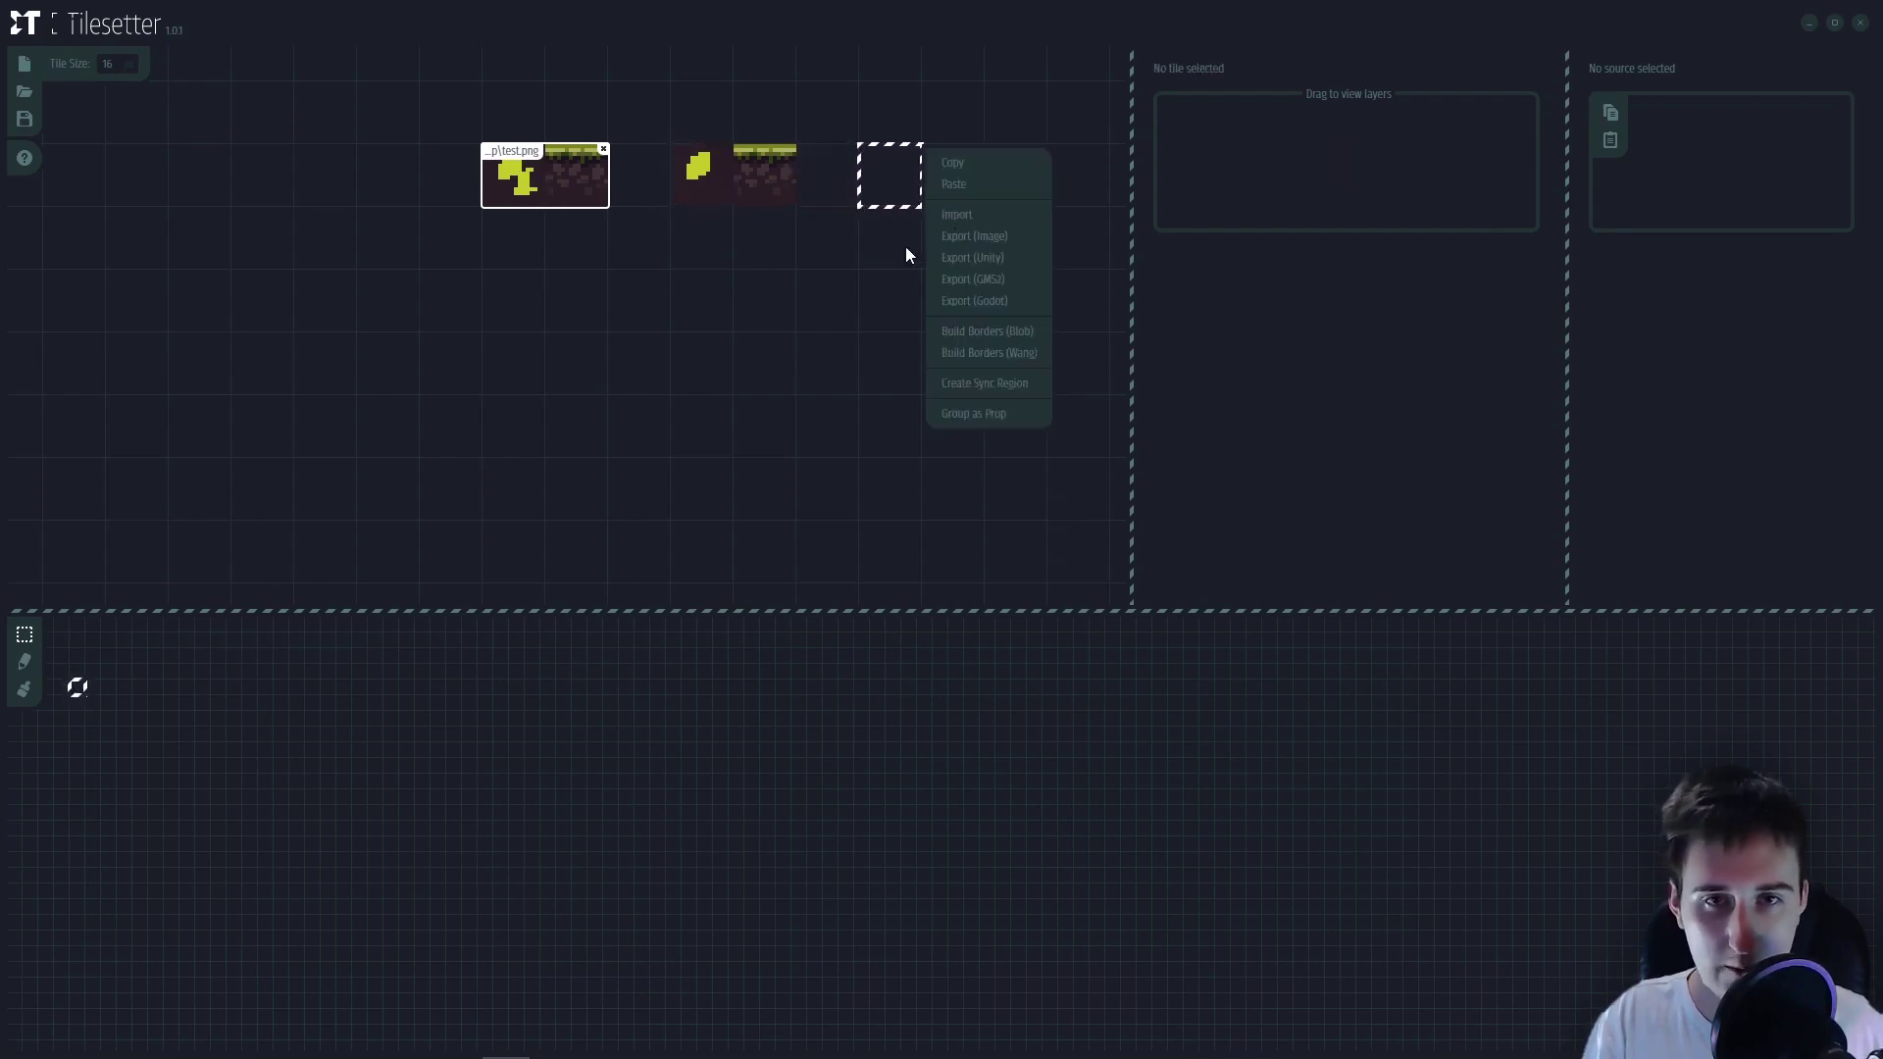
click(850, 236)
- Delete all the tiles in the row and remove the test.png sync region from the tile grid
drag(782, 172, 476, 182)
key(Delete)
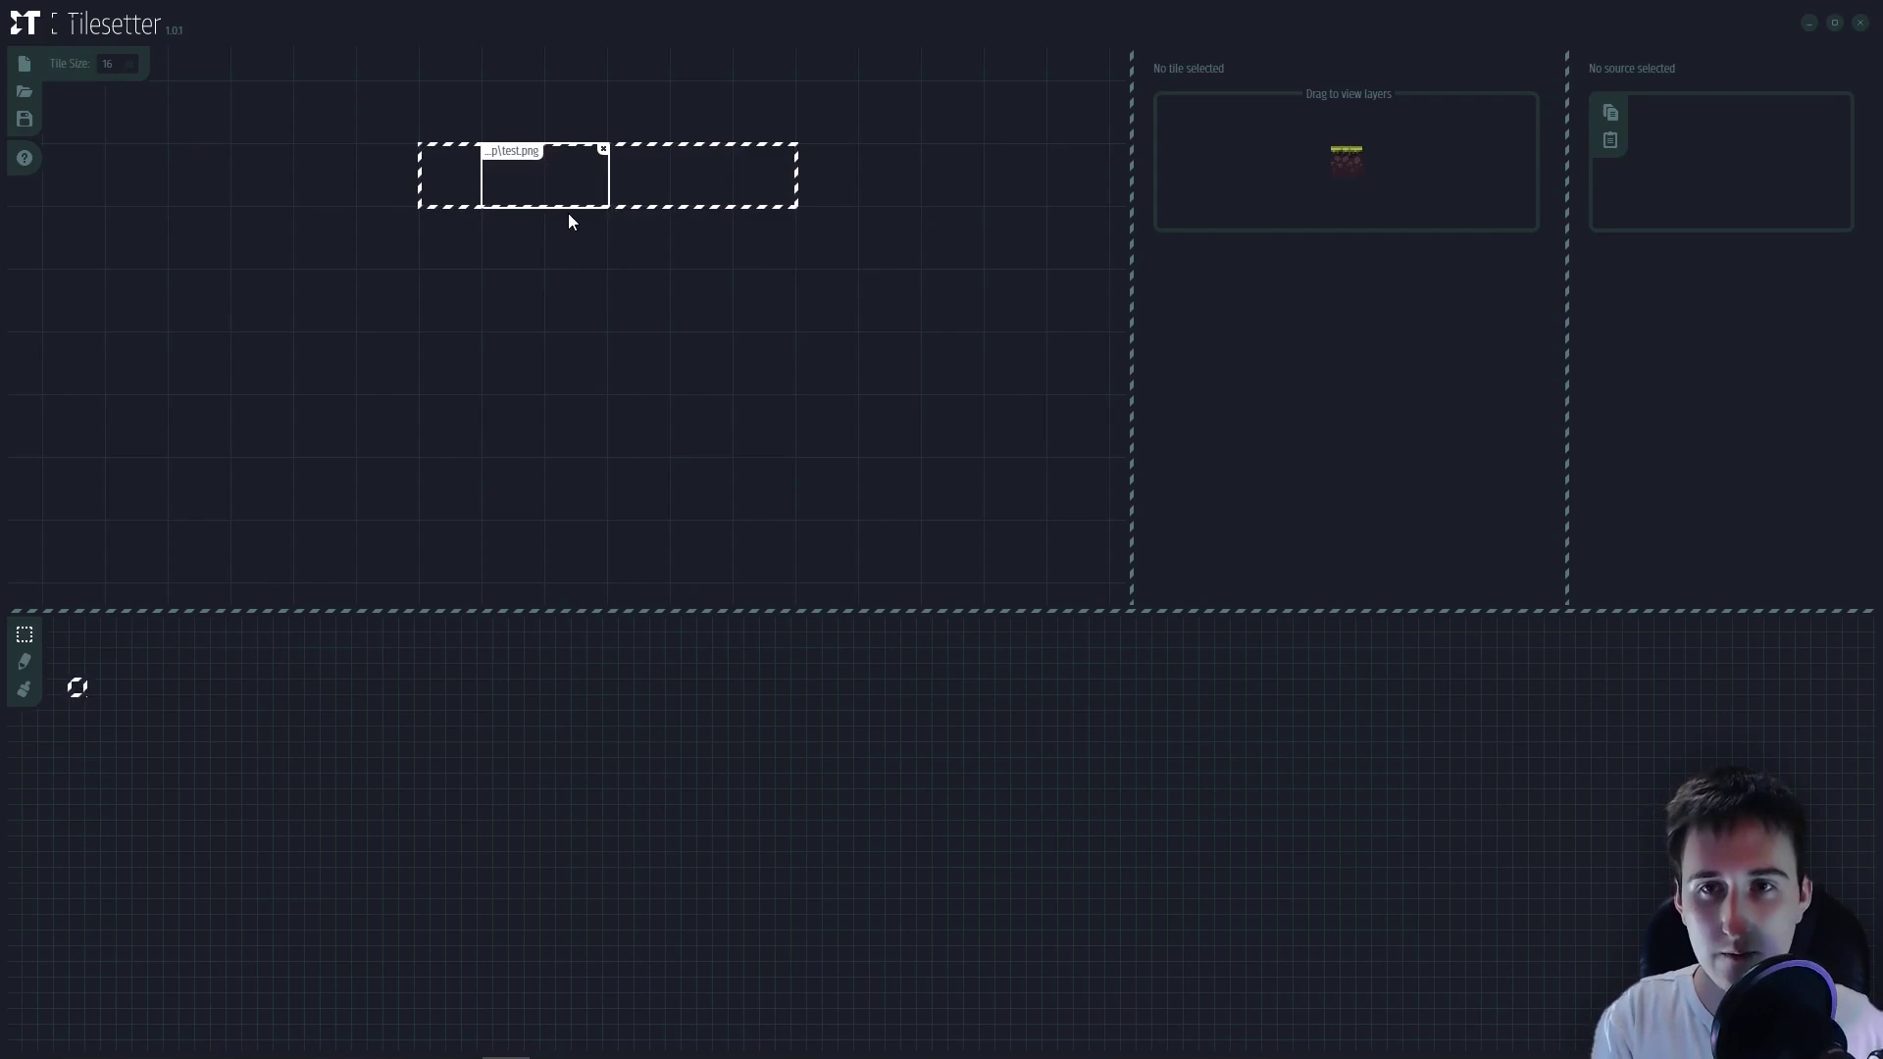
click(603, 151)
- Switch to Krita, undo all the yellow-green strokes on the dirt tile, and save test.png with the default export options
key(alt+Tab)
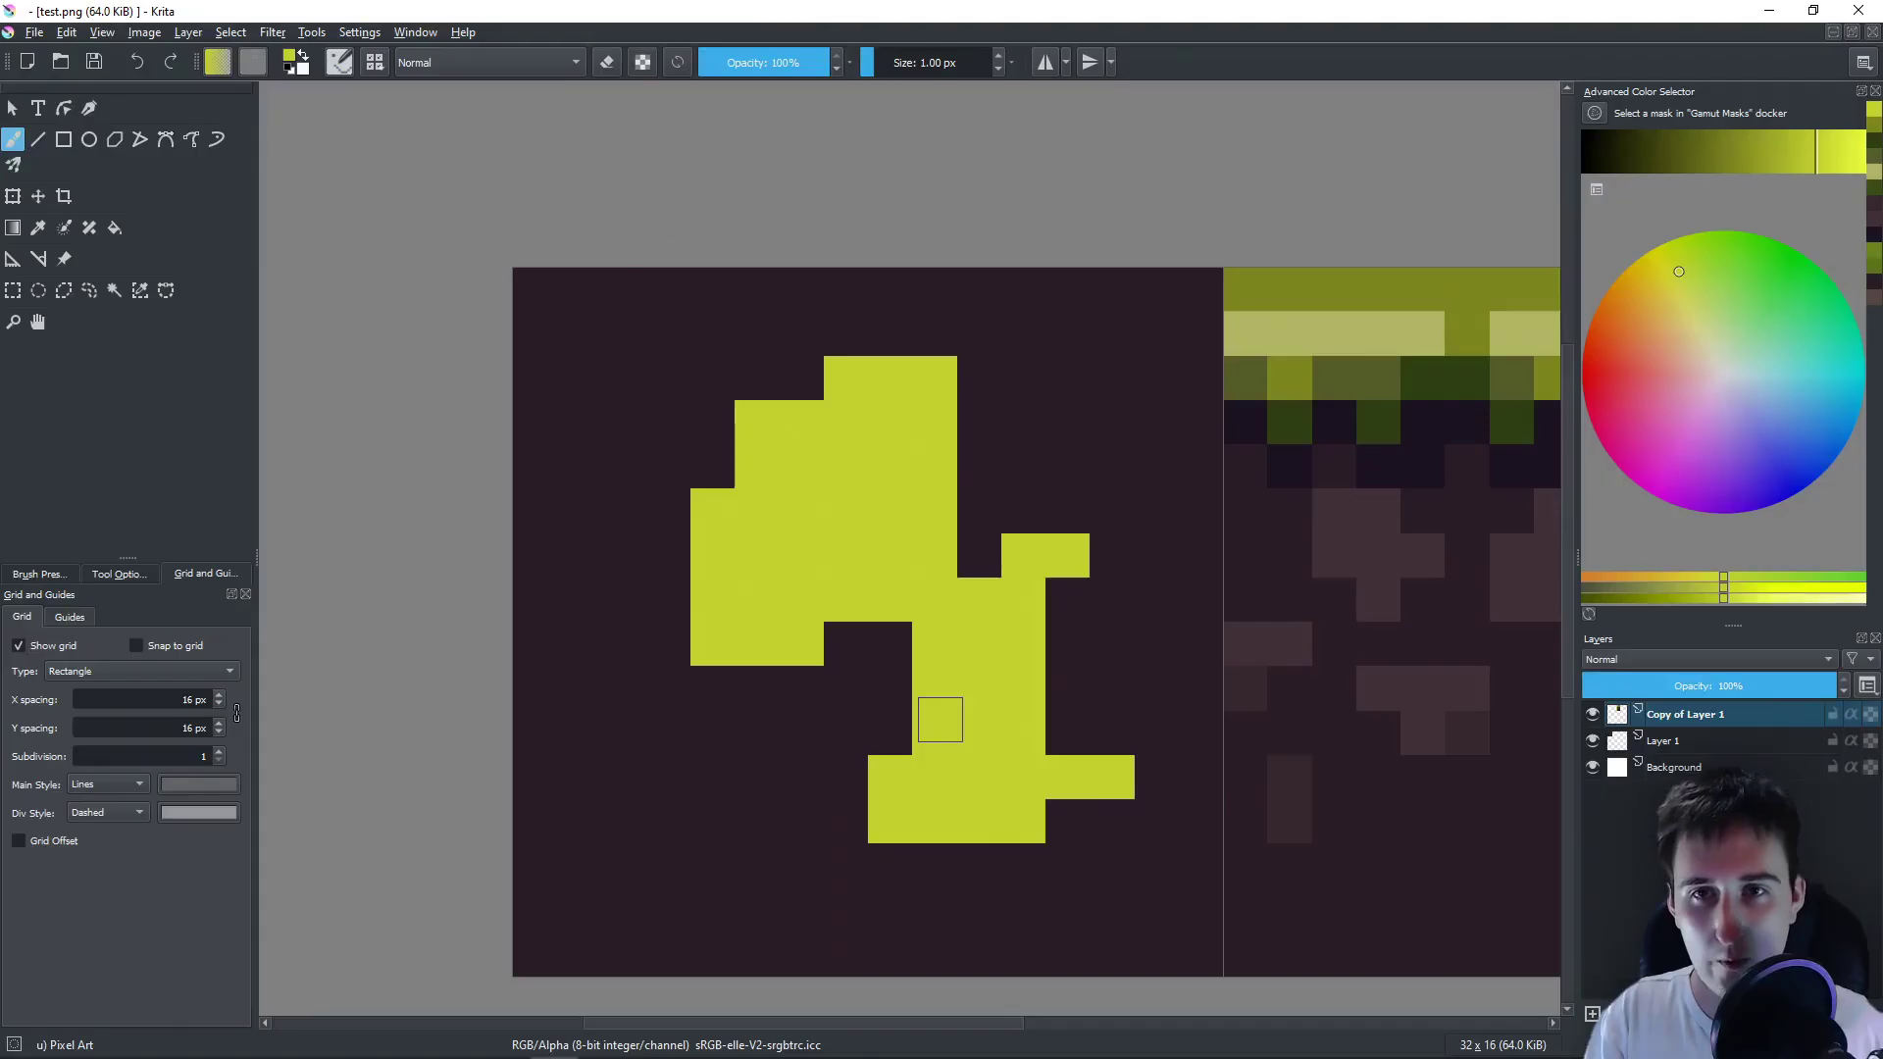
key(ctrl+z)
key(ctrl+z)
key(ctrl+z)
key(ctrl+s)
click(1216, 862)
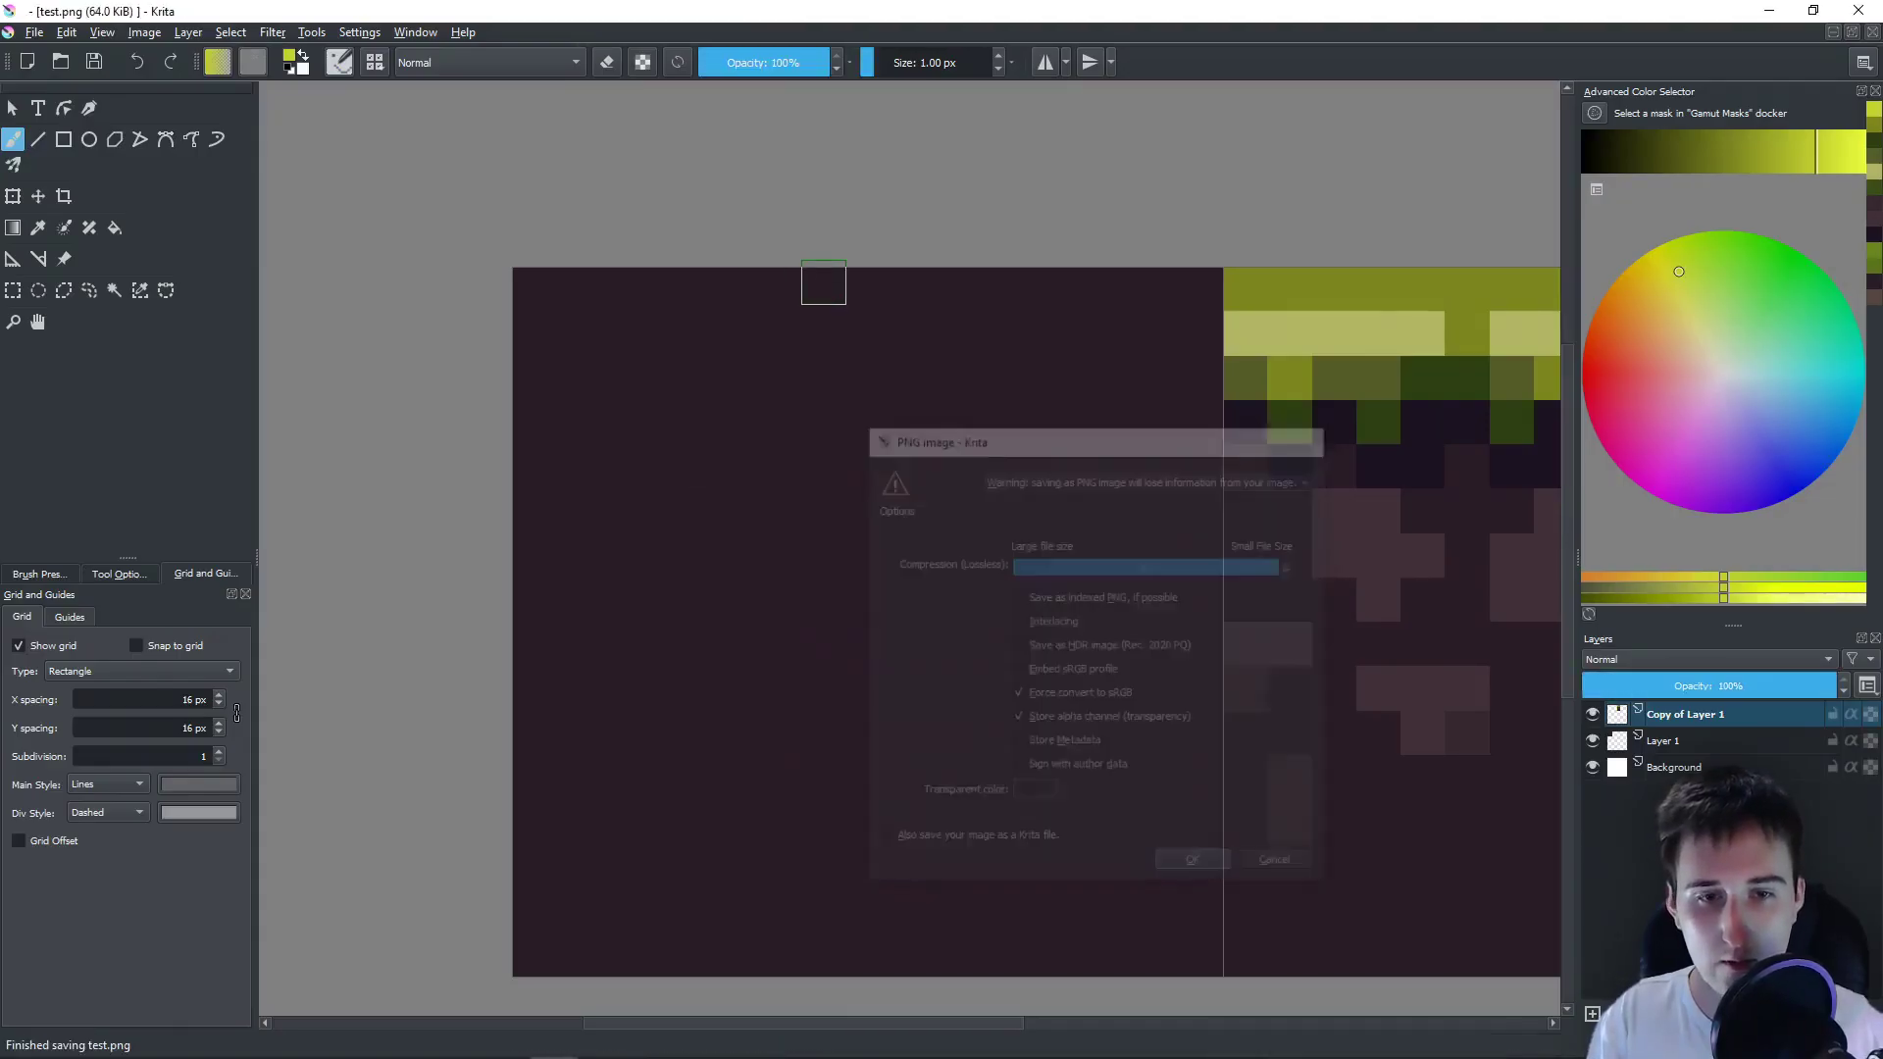
- Switch to Tilesetter and create a sync region from the Desktop's test.png in the empty tile grid
key(alt+Tab)
right_click(645, 276)
click(749, 443)
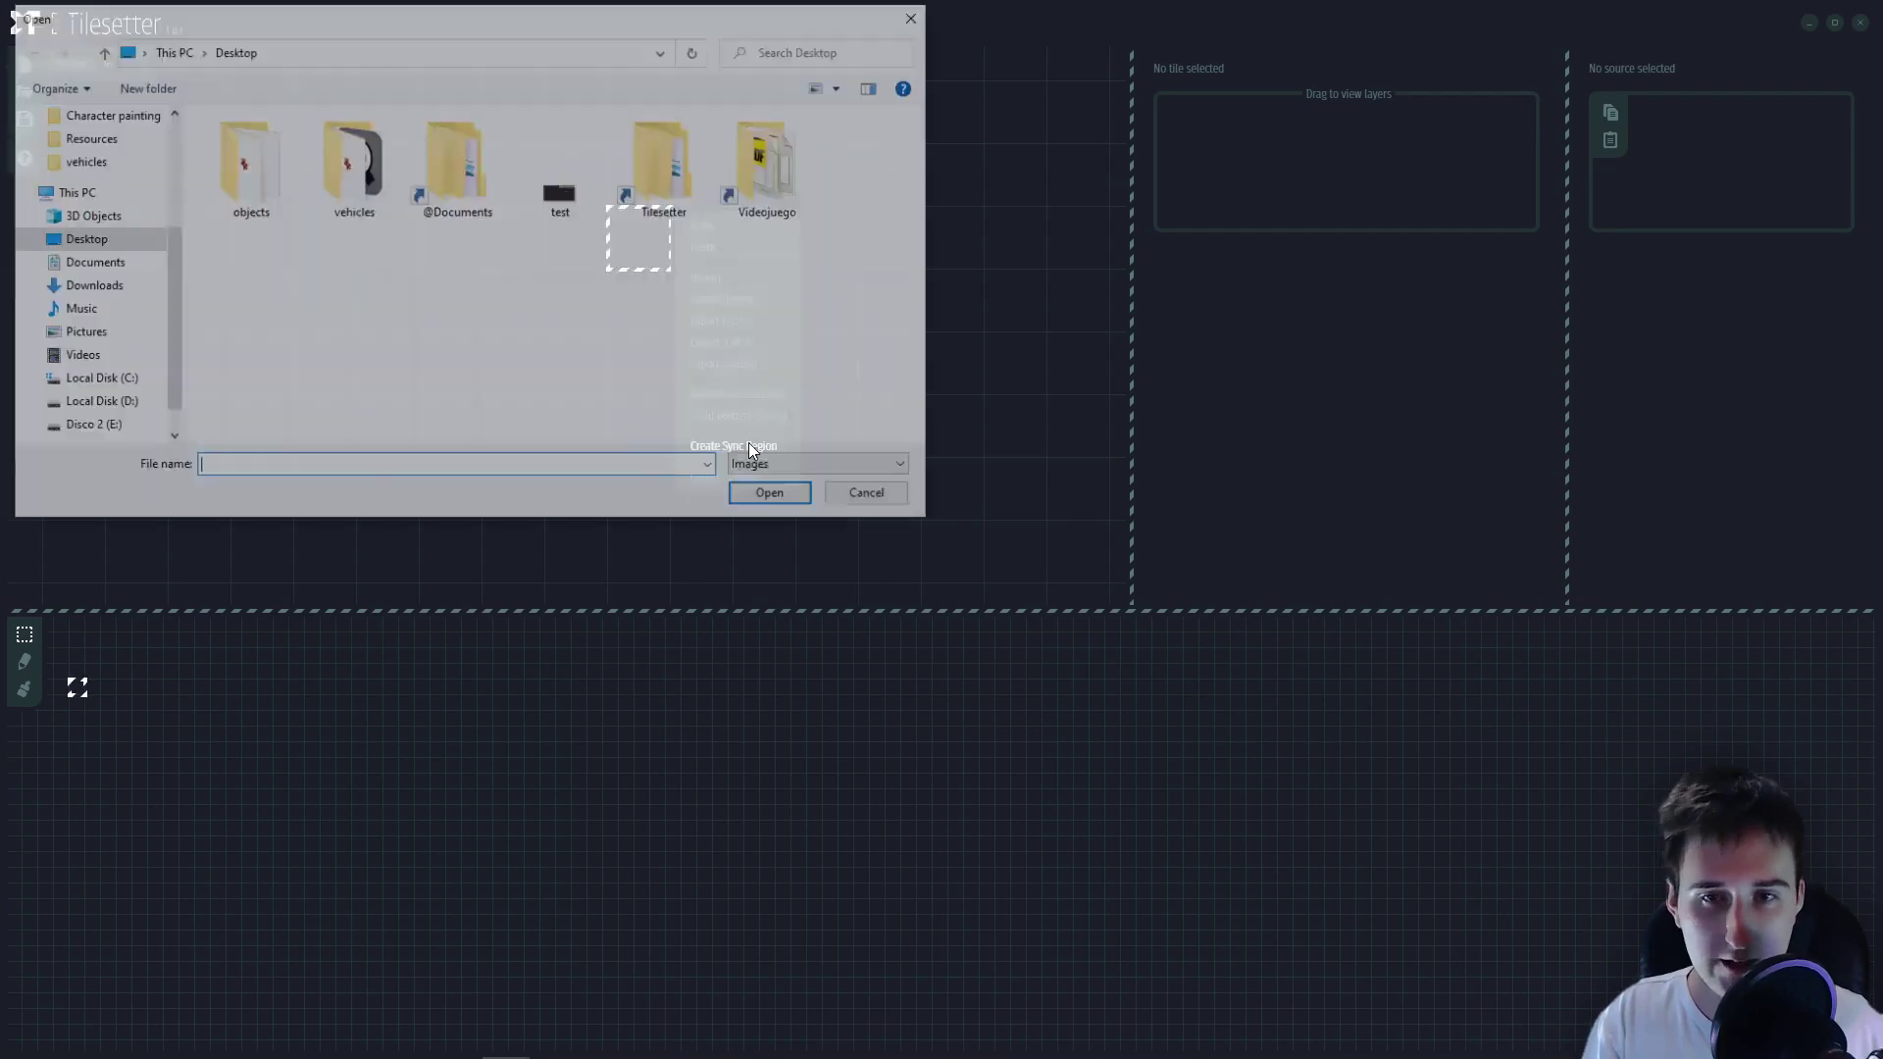
click(567, 200)
double_click(567, 200)
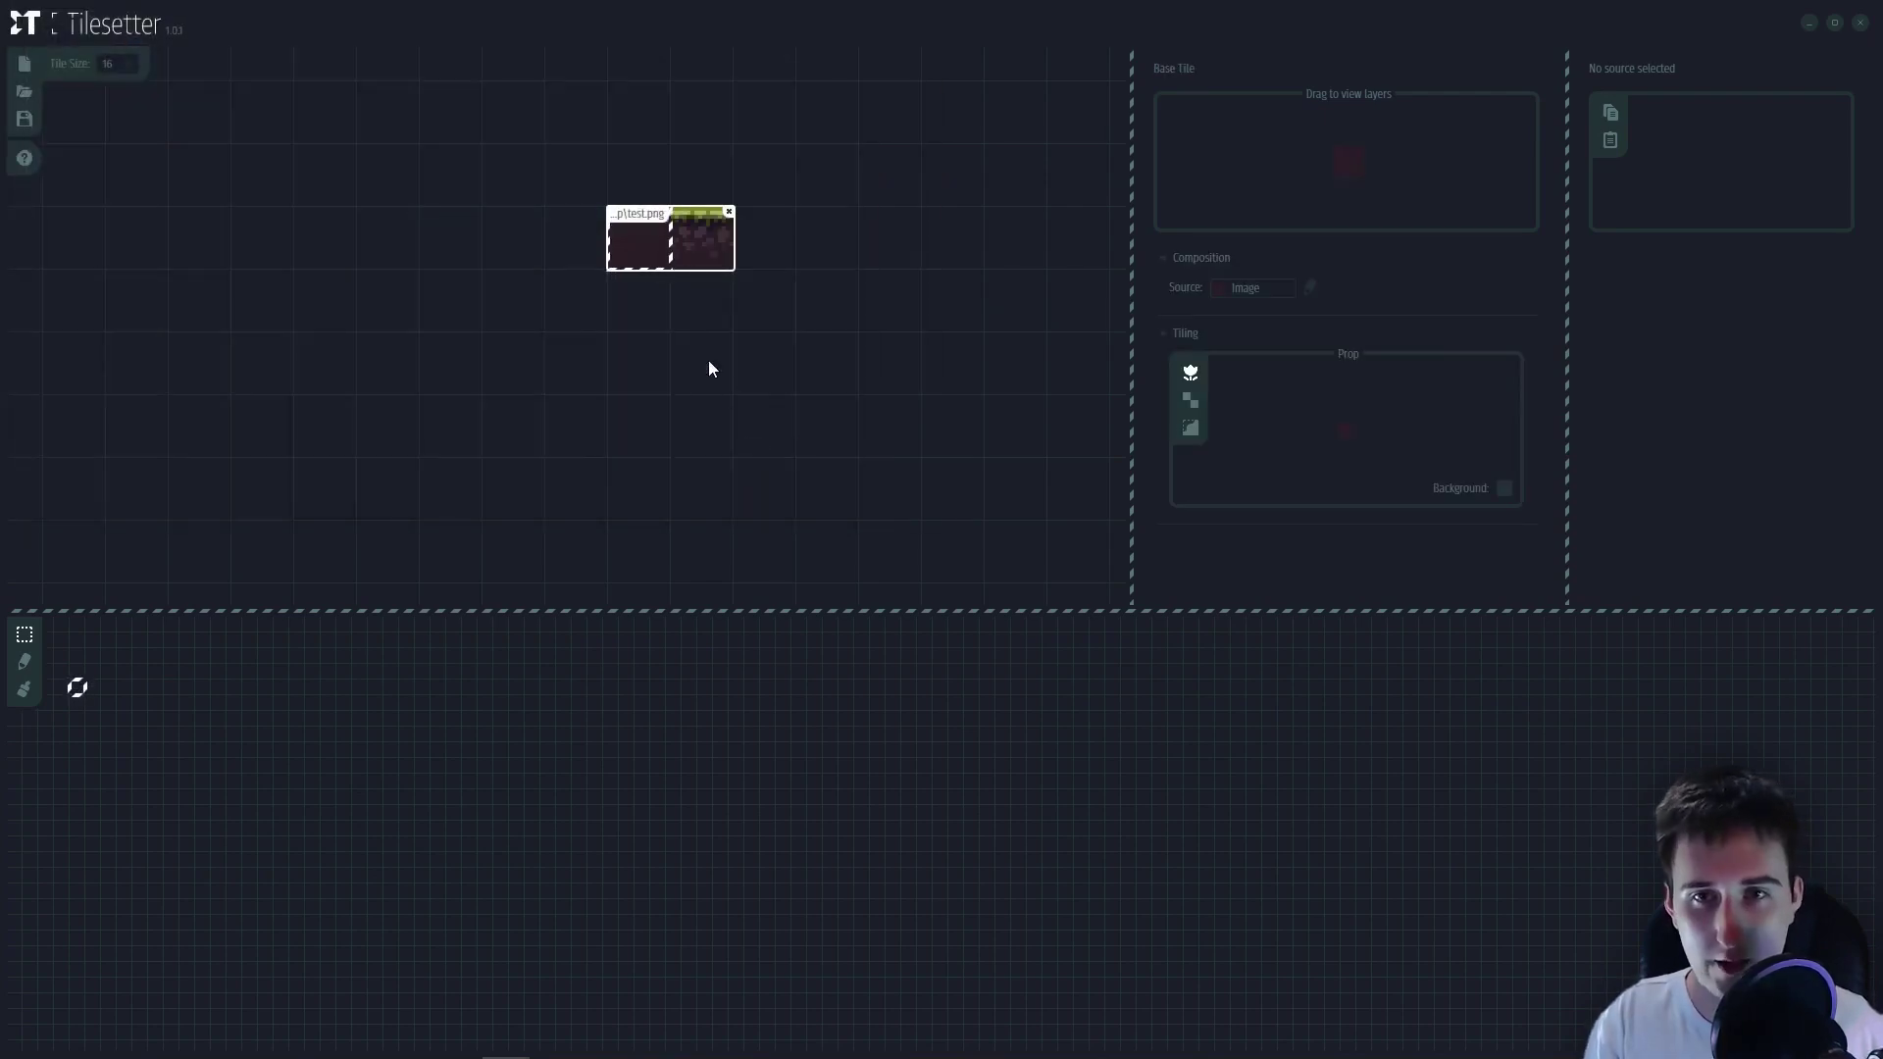
click(709, 361)
- Copy the plain dirt tile from the sync region and paste it two cells below
click(651, 257)
drag(737, 497, 704, 406)
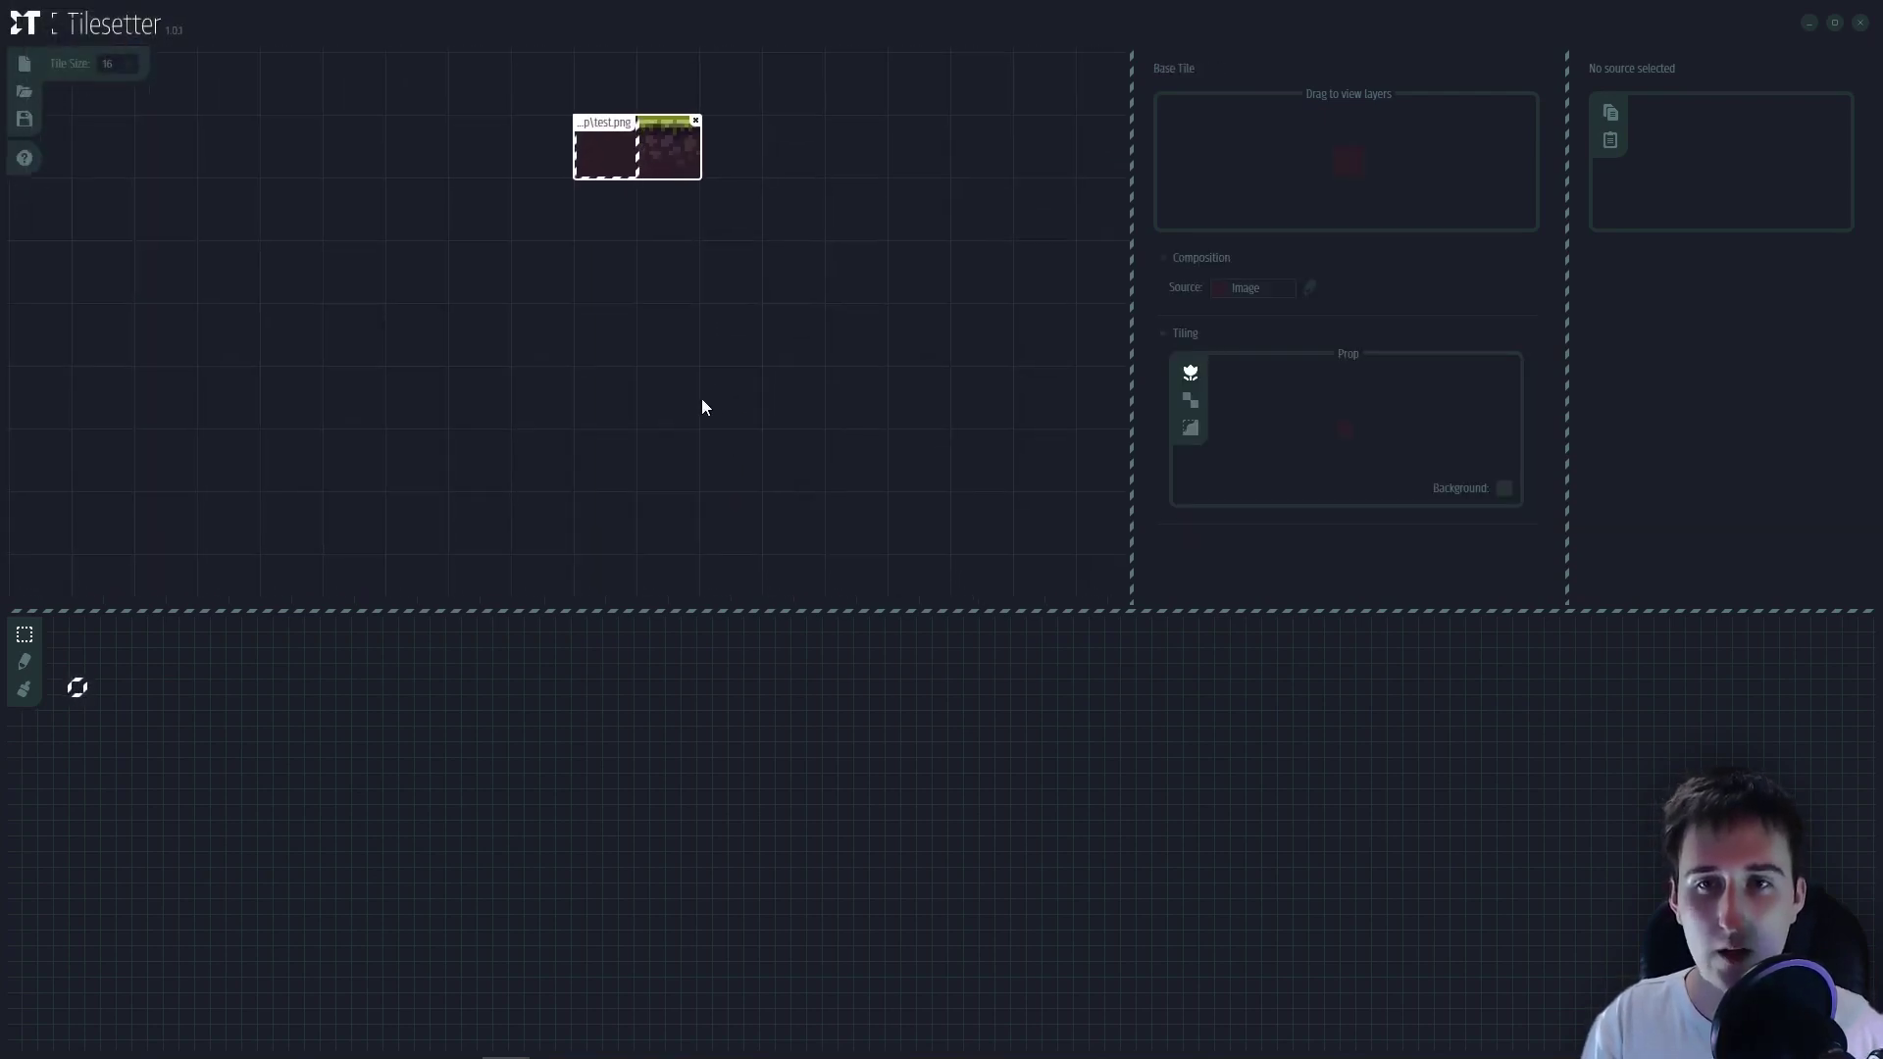
scroll(702, 392, down, 2)
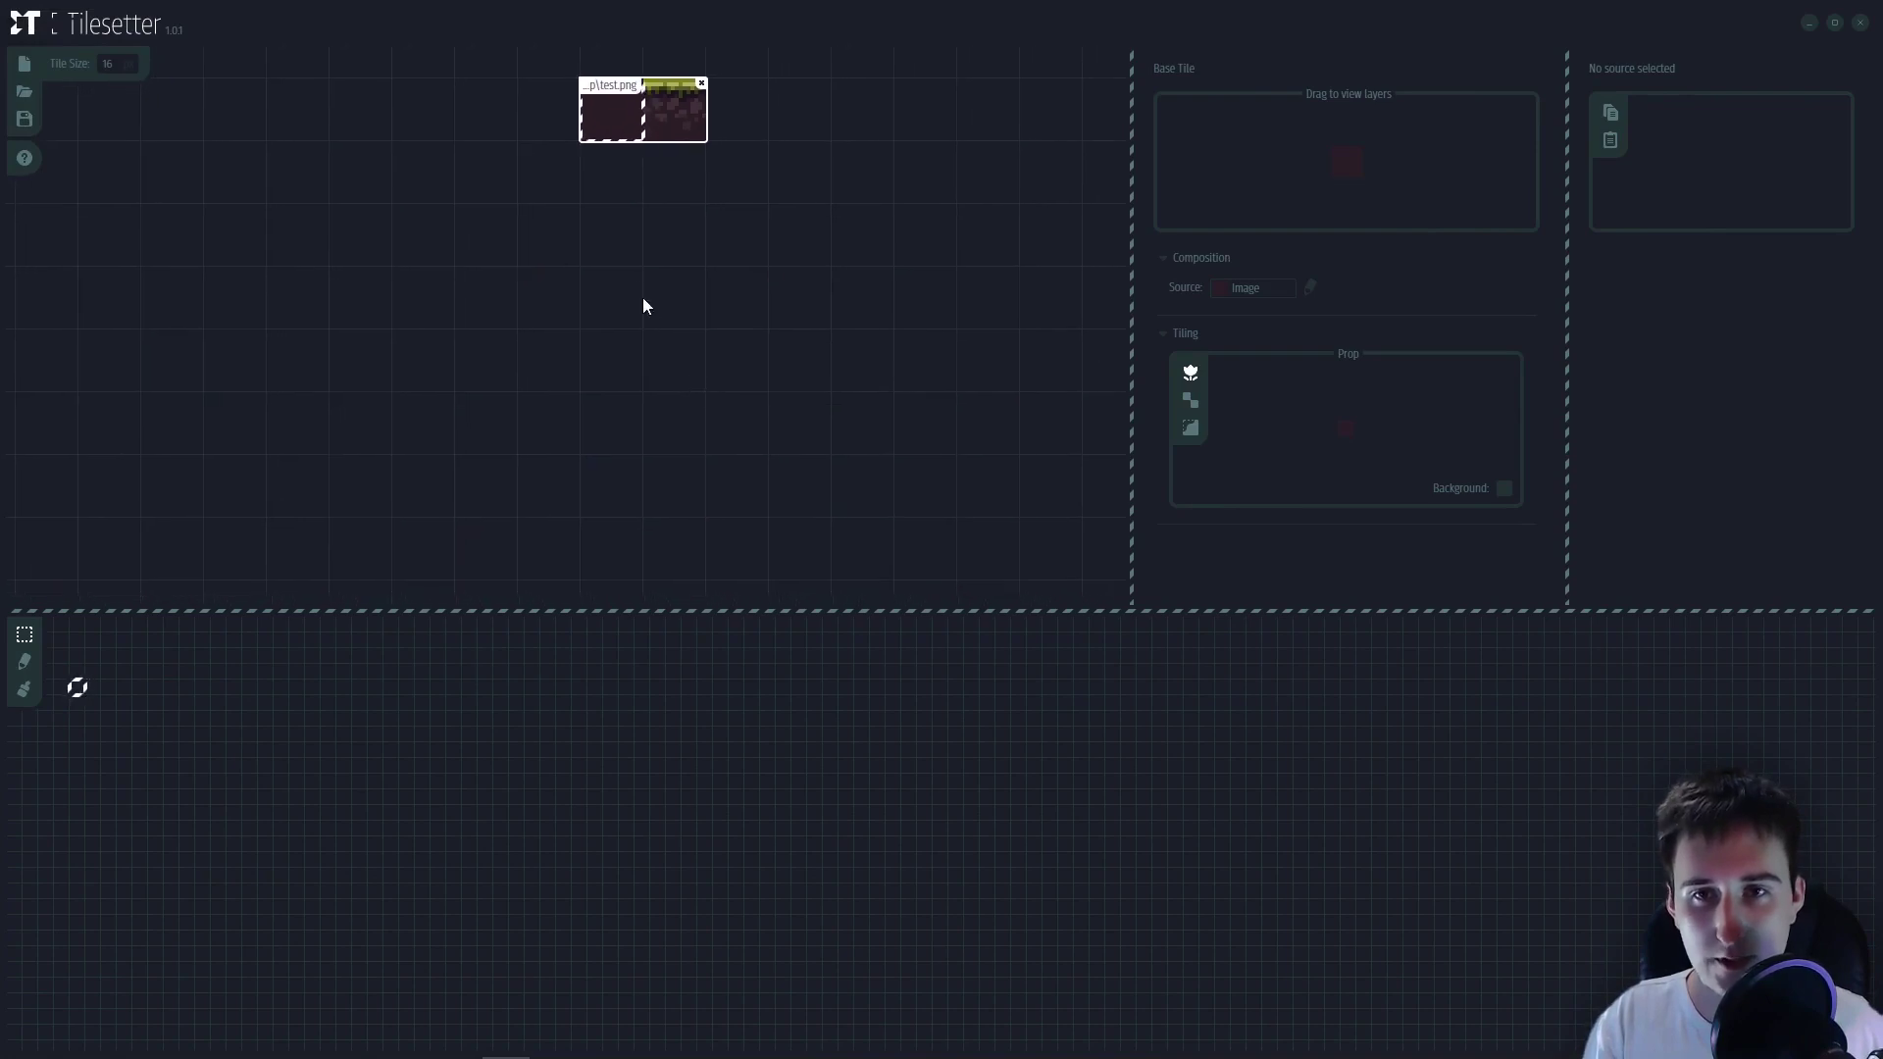
click(610, 247)
key(ctrl+v)
click(657, 126)
click(789, 121)
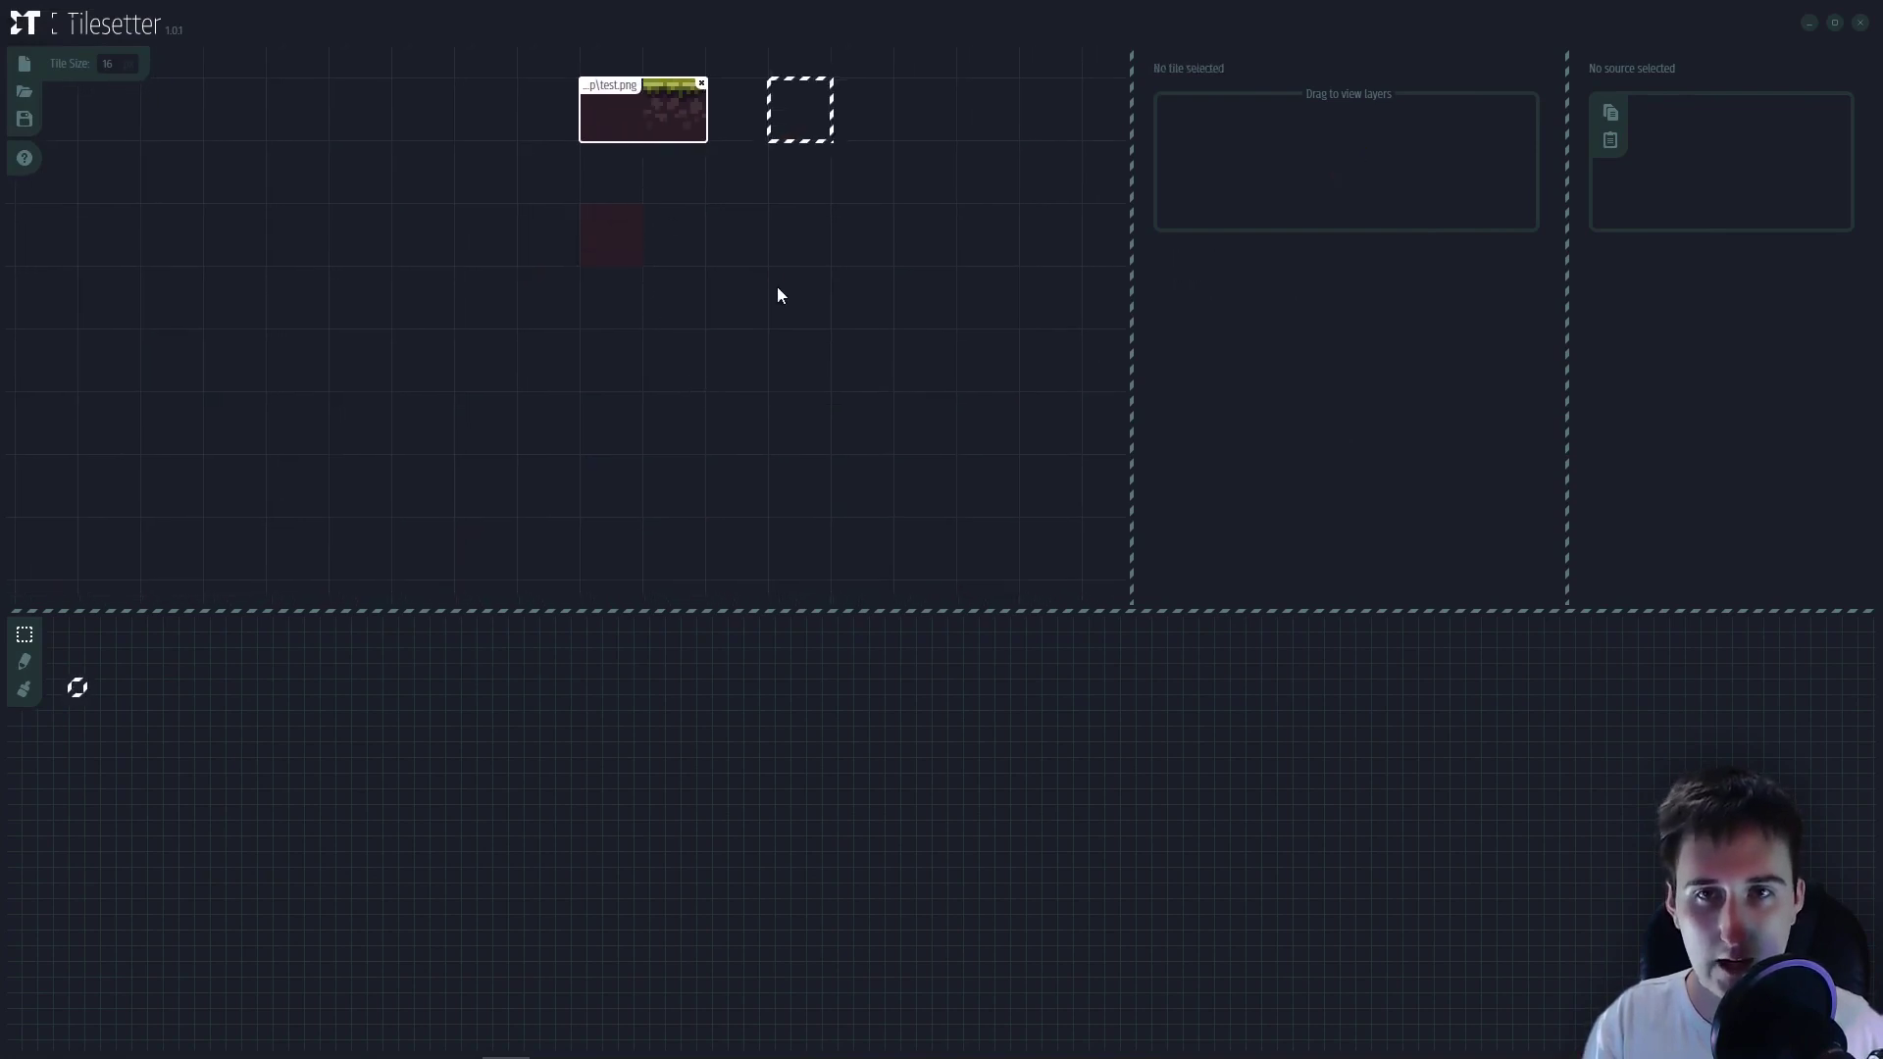
click(674, 135)
click(674, 245)
click(644, 128)
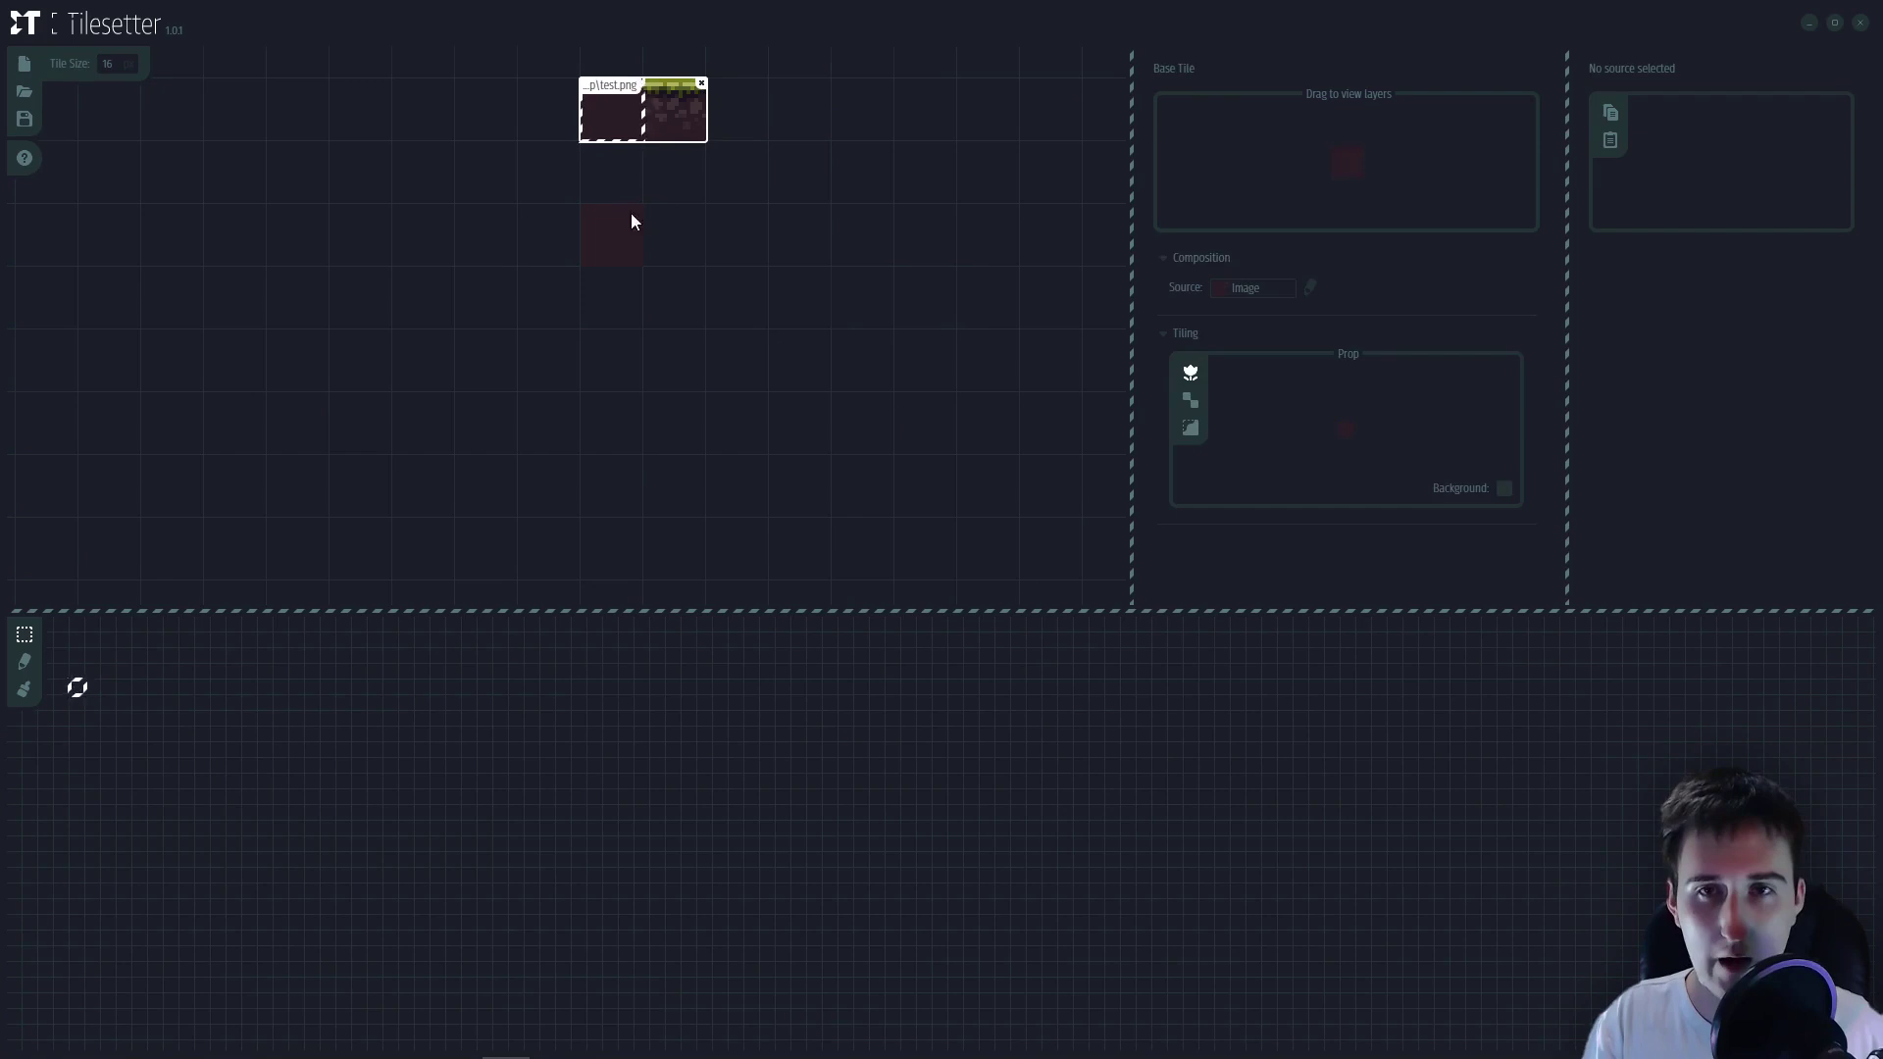
click(659, 245)
click(673, 122)
- Move the pasted dirt tile two cells further down from the sync region and deselect it
drag(617, 231, 802, 305)
click(717, 433)
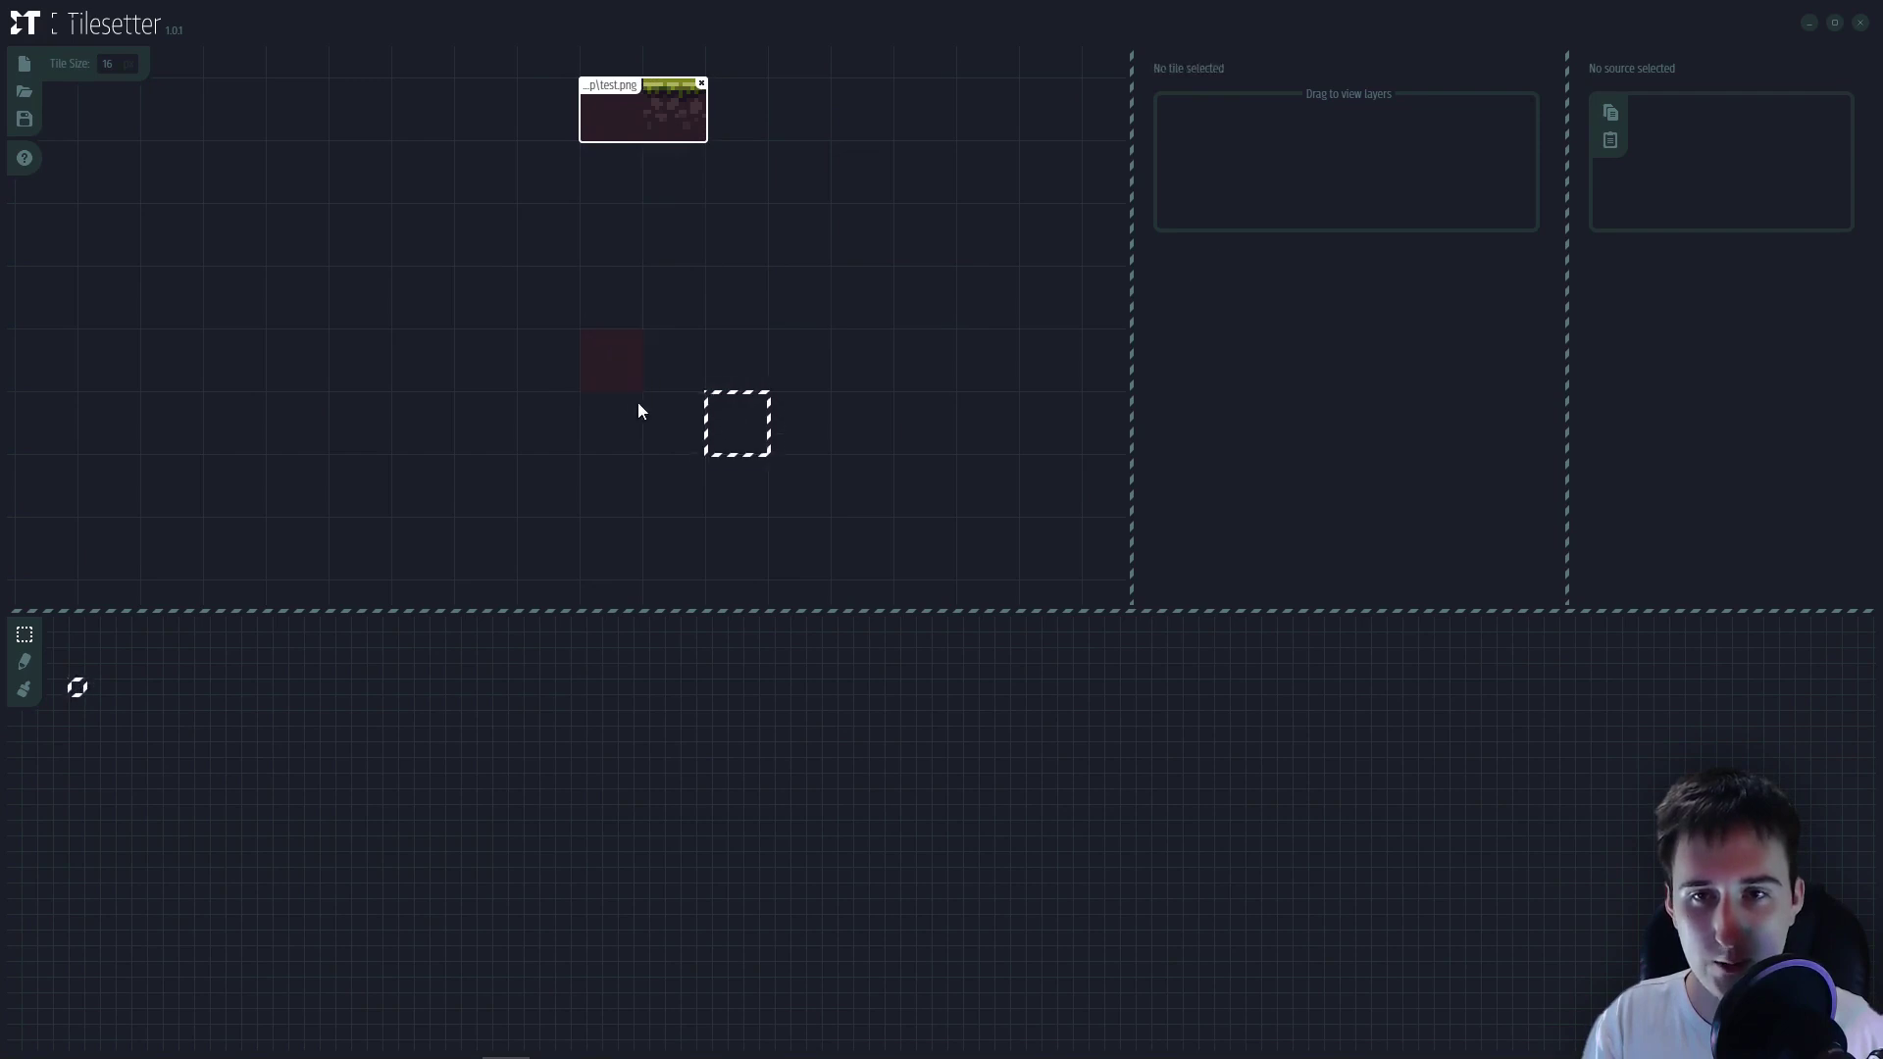
- Build Blob borders from the pasted dirt tile
click(614, 367)
drag(615, 367, 624, 290)
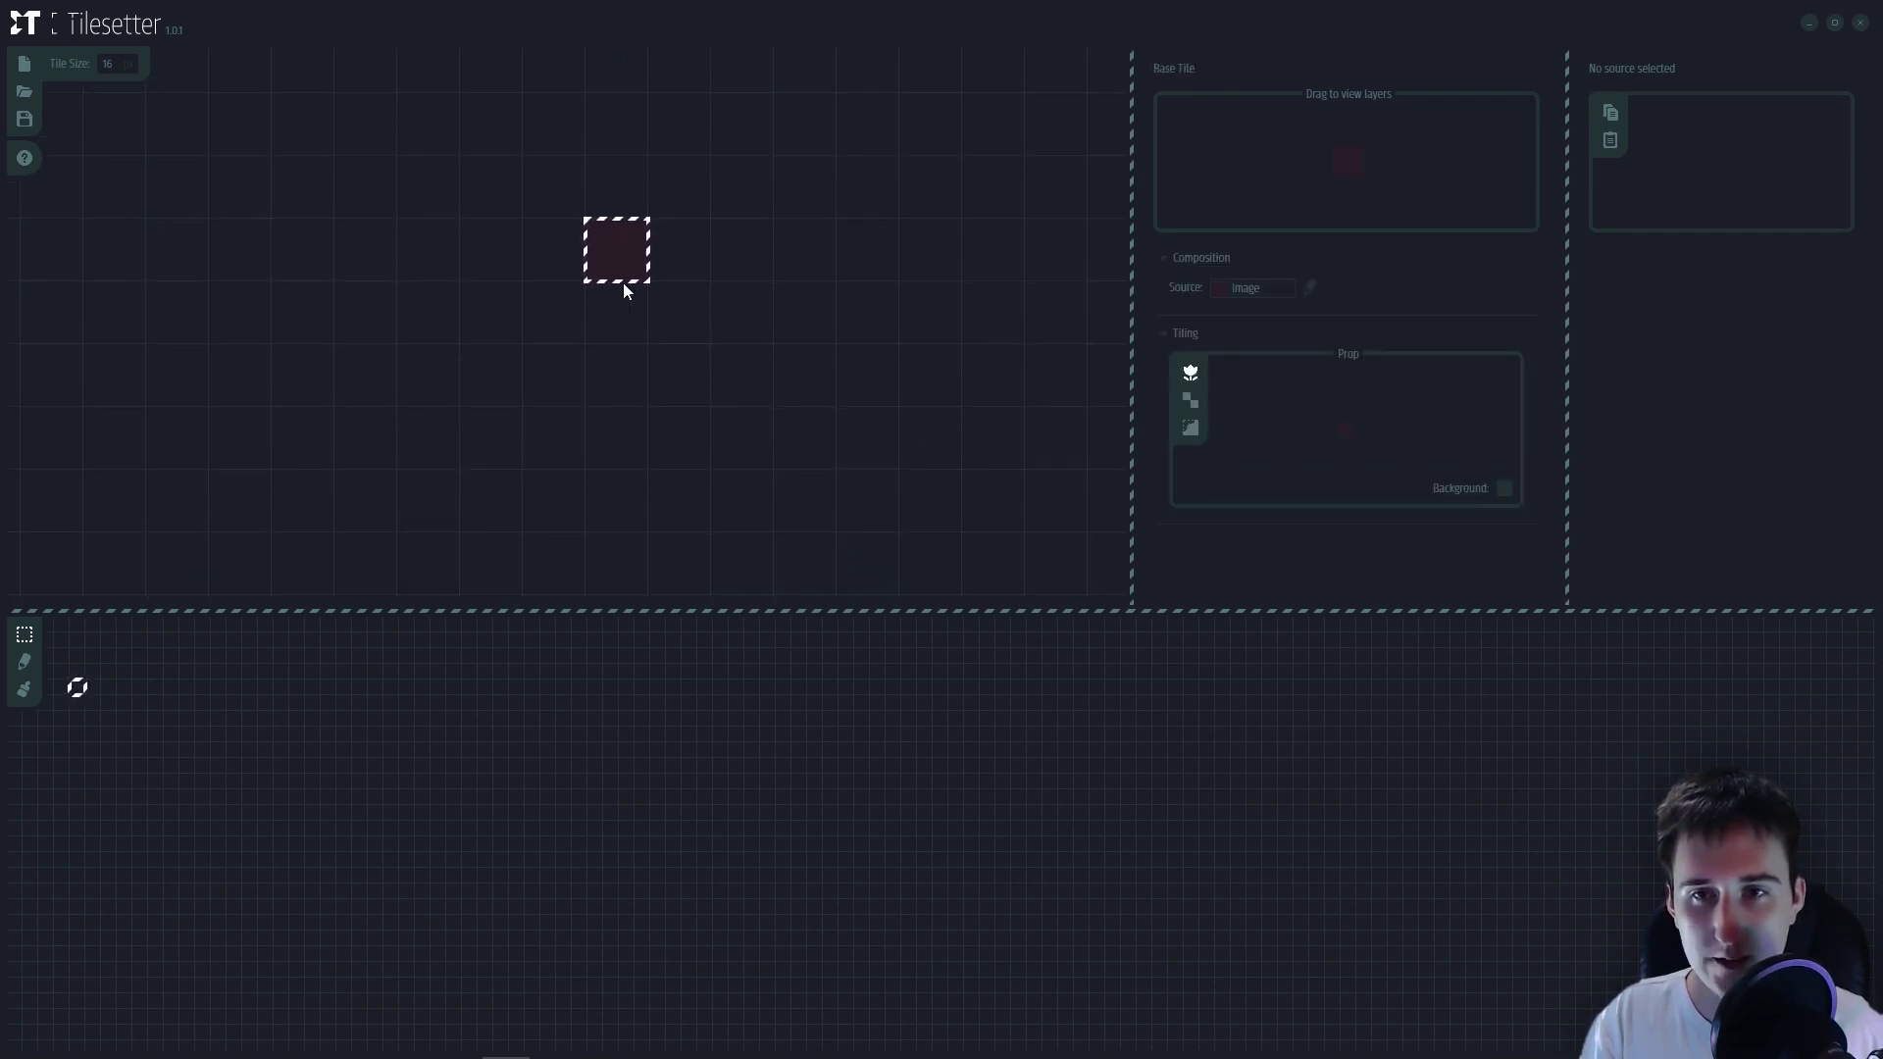
right_click(608, 245)
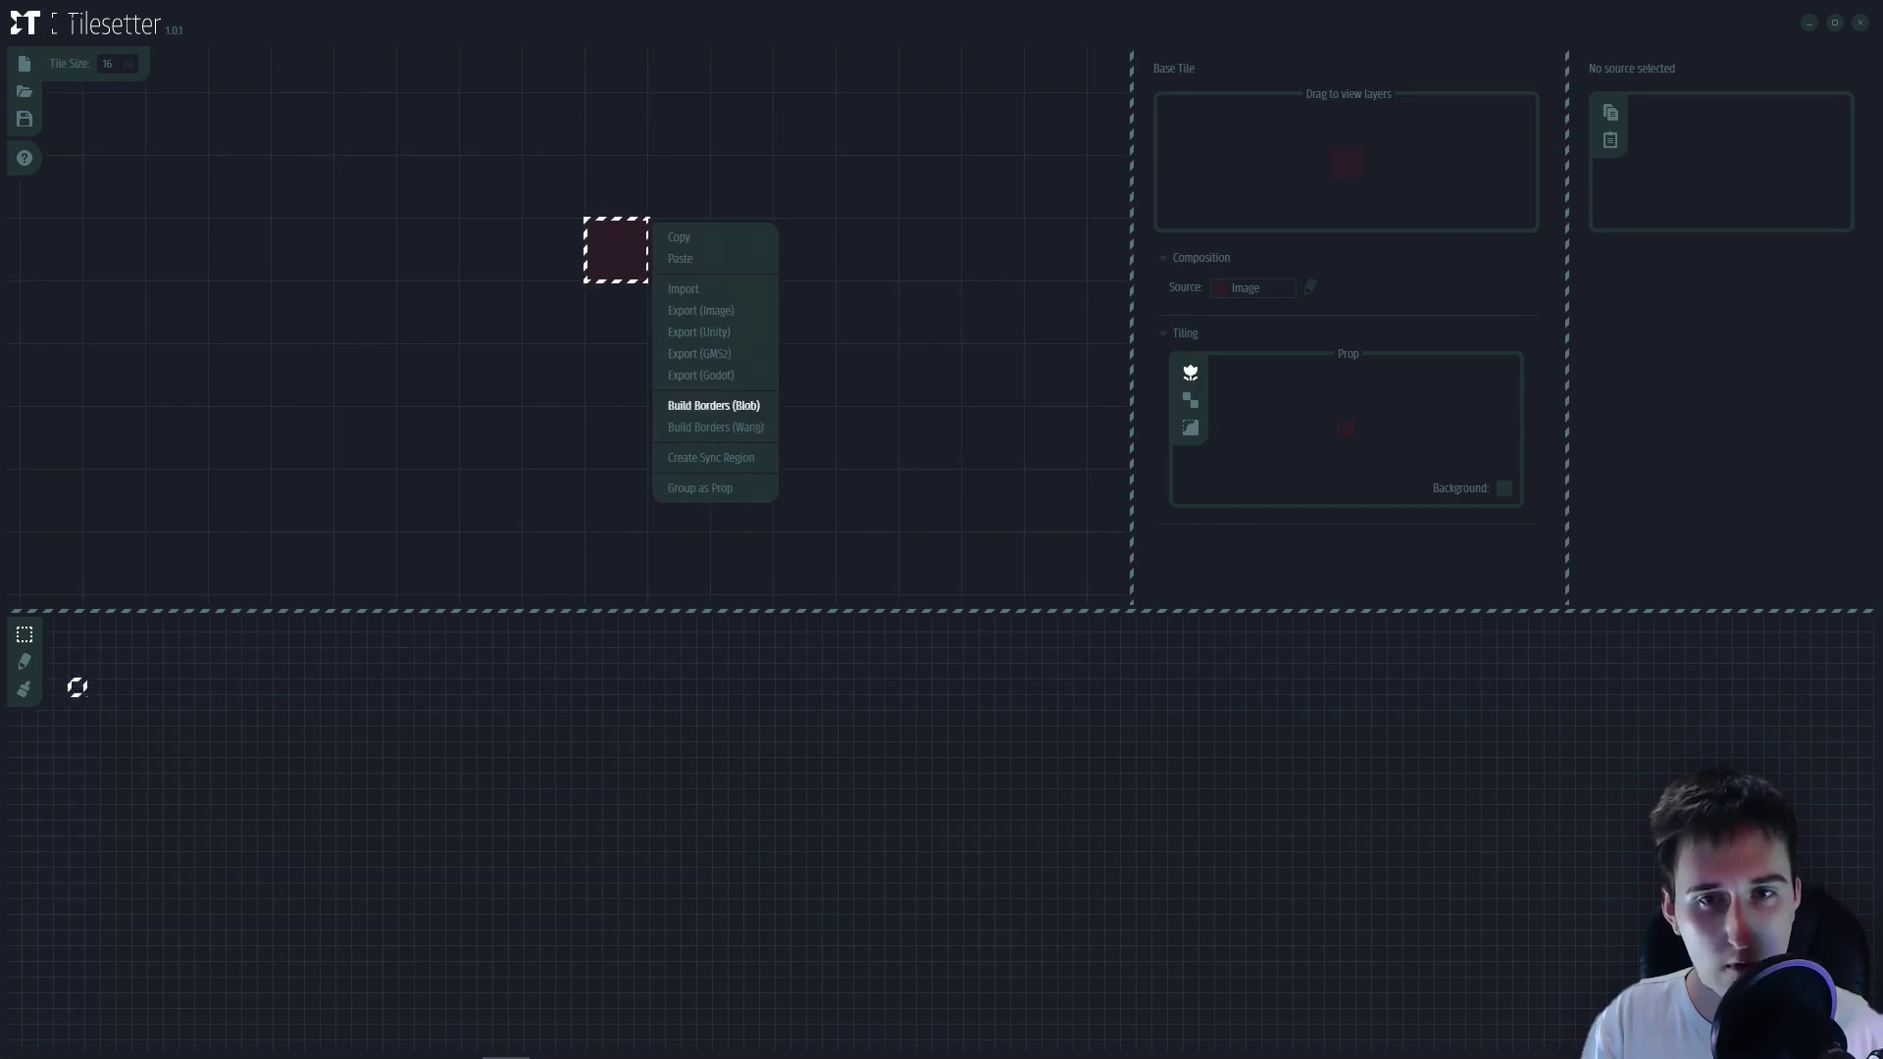
click(741, 405)
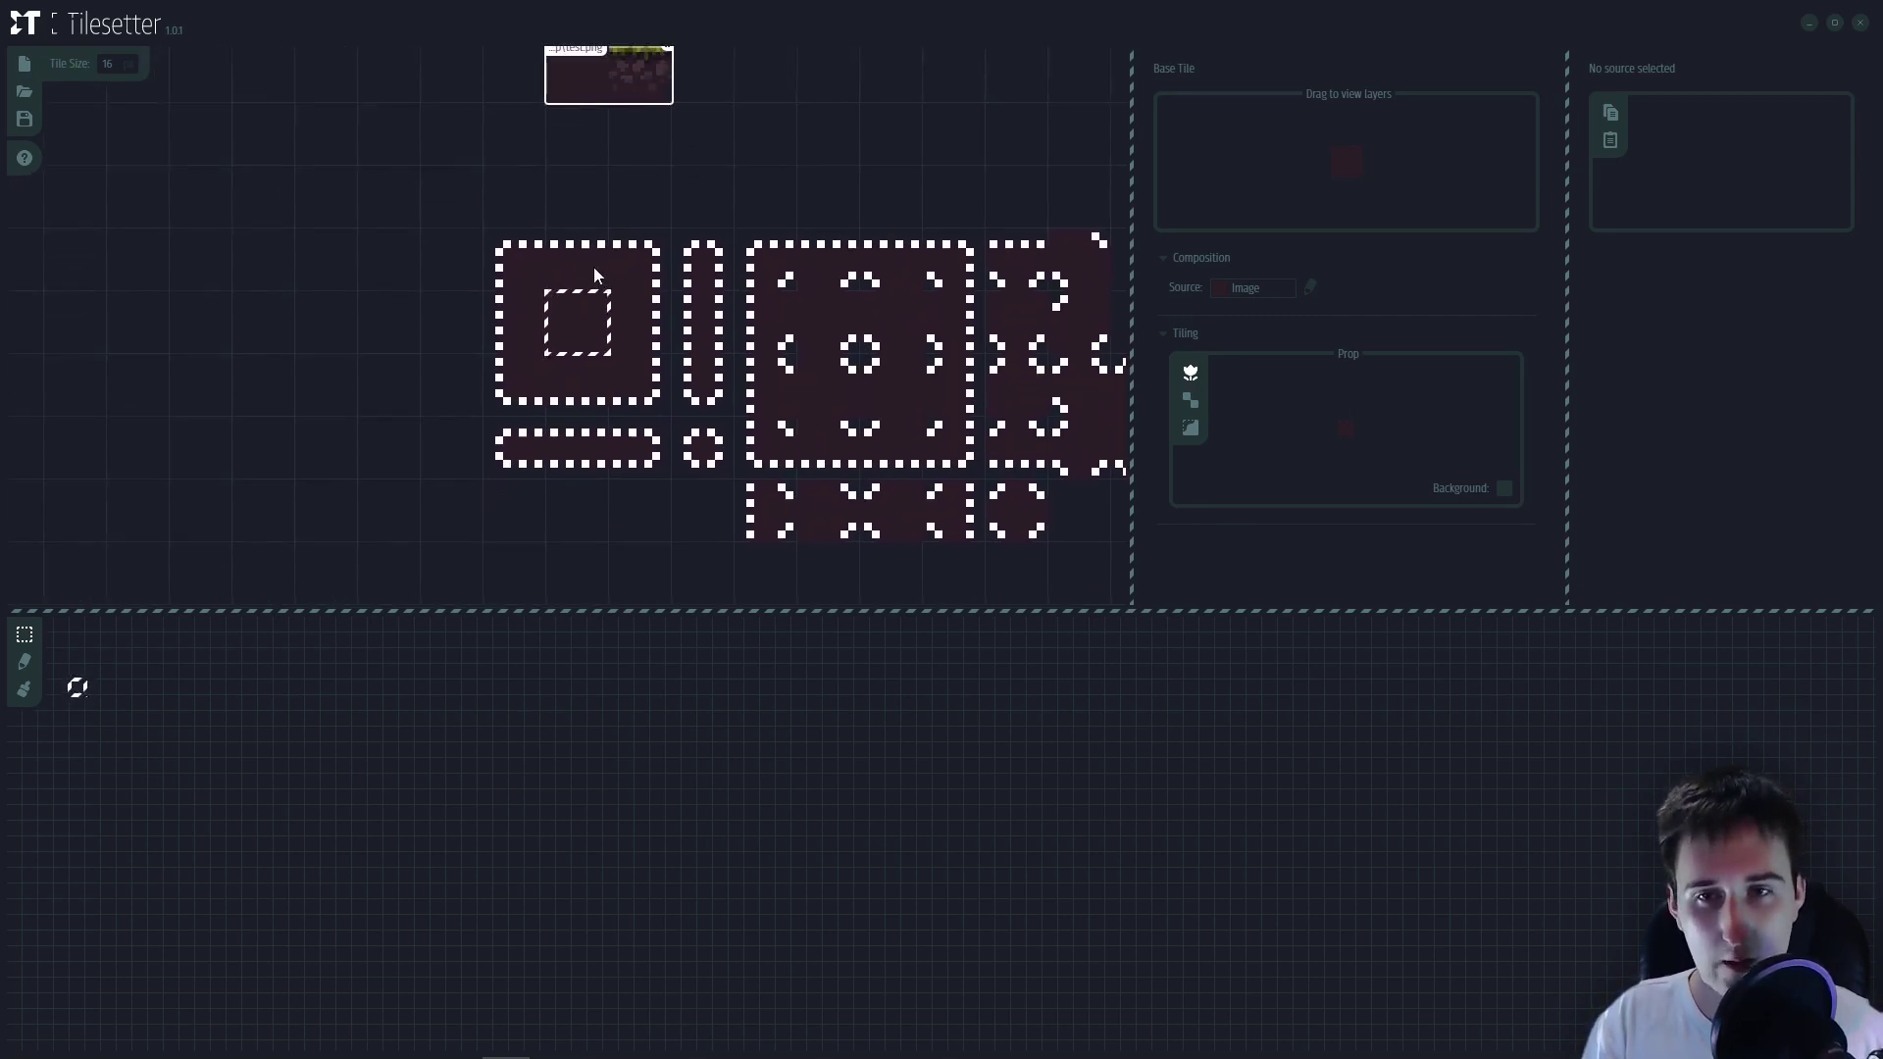
drag(580, 249, 609, 333)
right_click(627, 345)
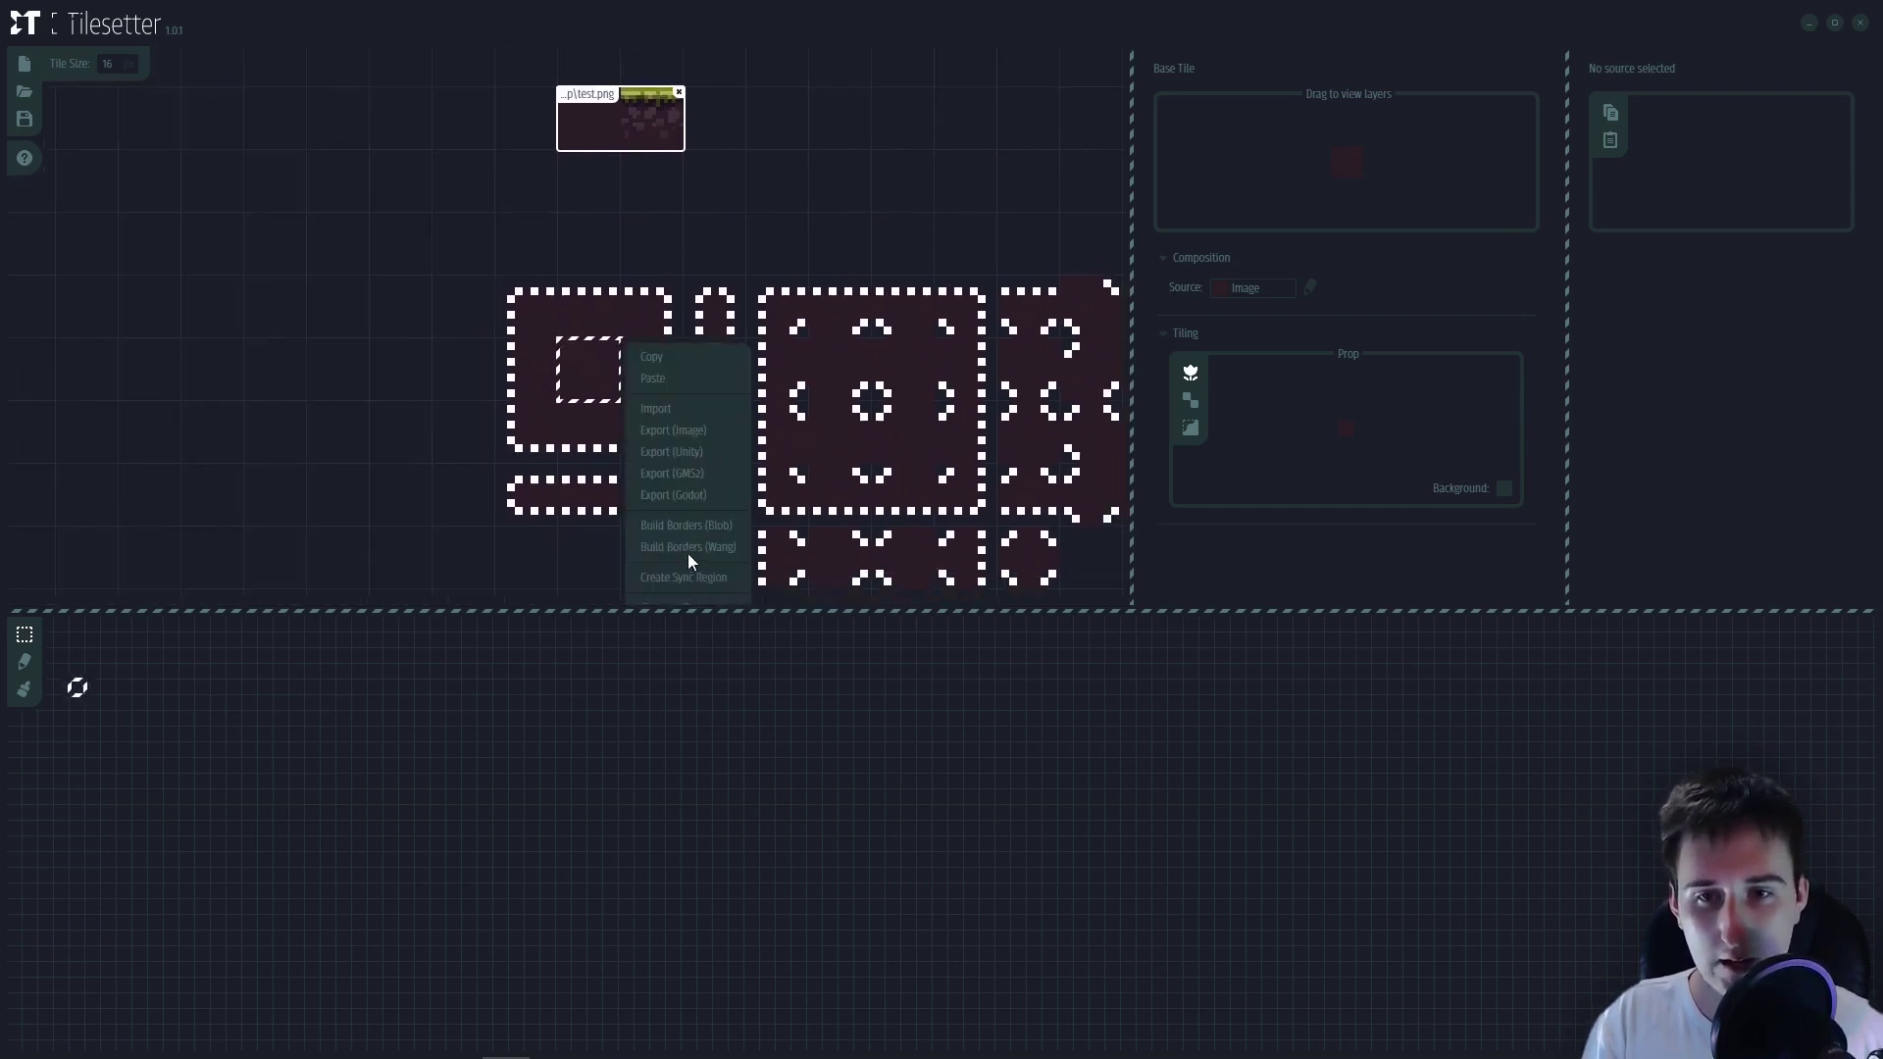
click(743, 202)
- Examine the generated blob tile set, comparing the composition settings of the central base tile and the top border tile
click(590, 294)
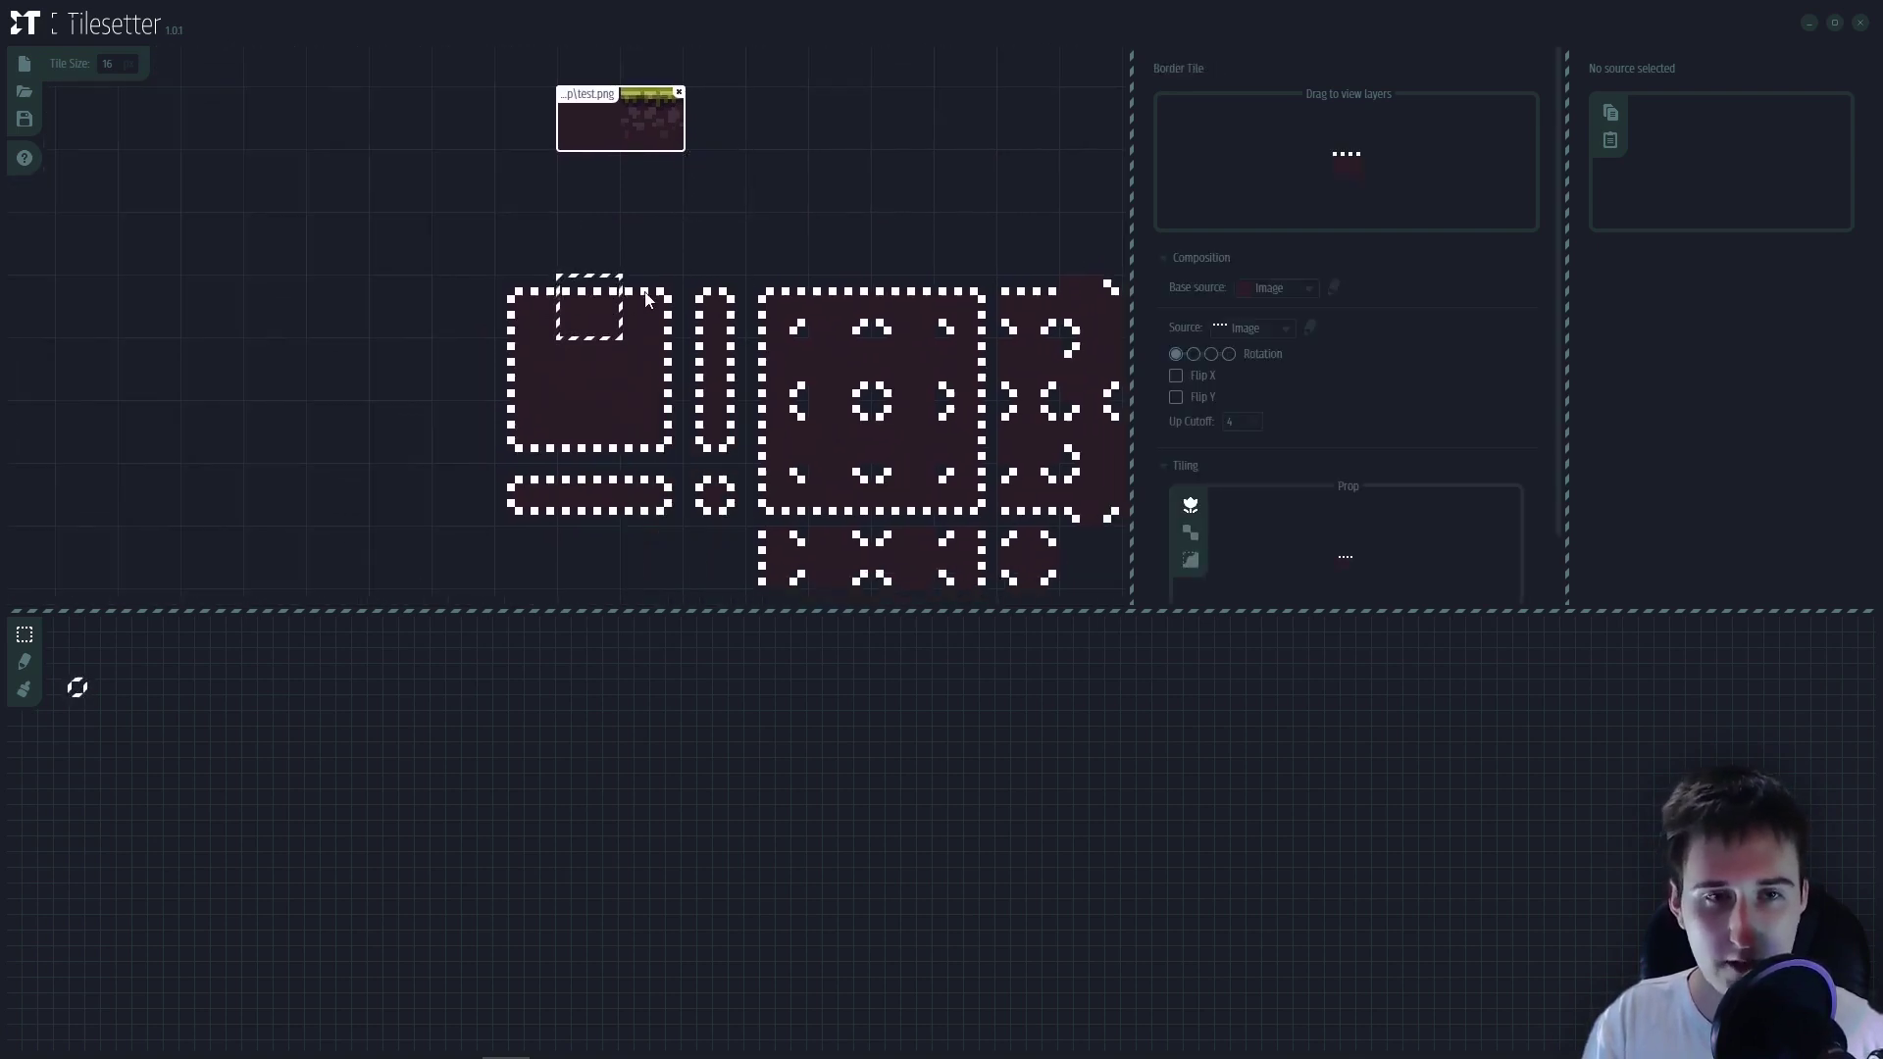
drag(666, 310, 648, 290)
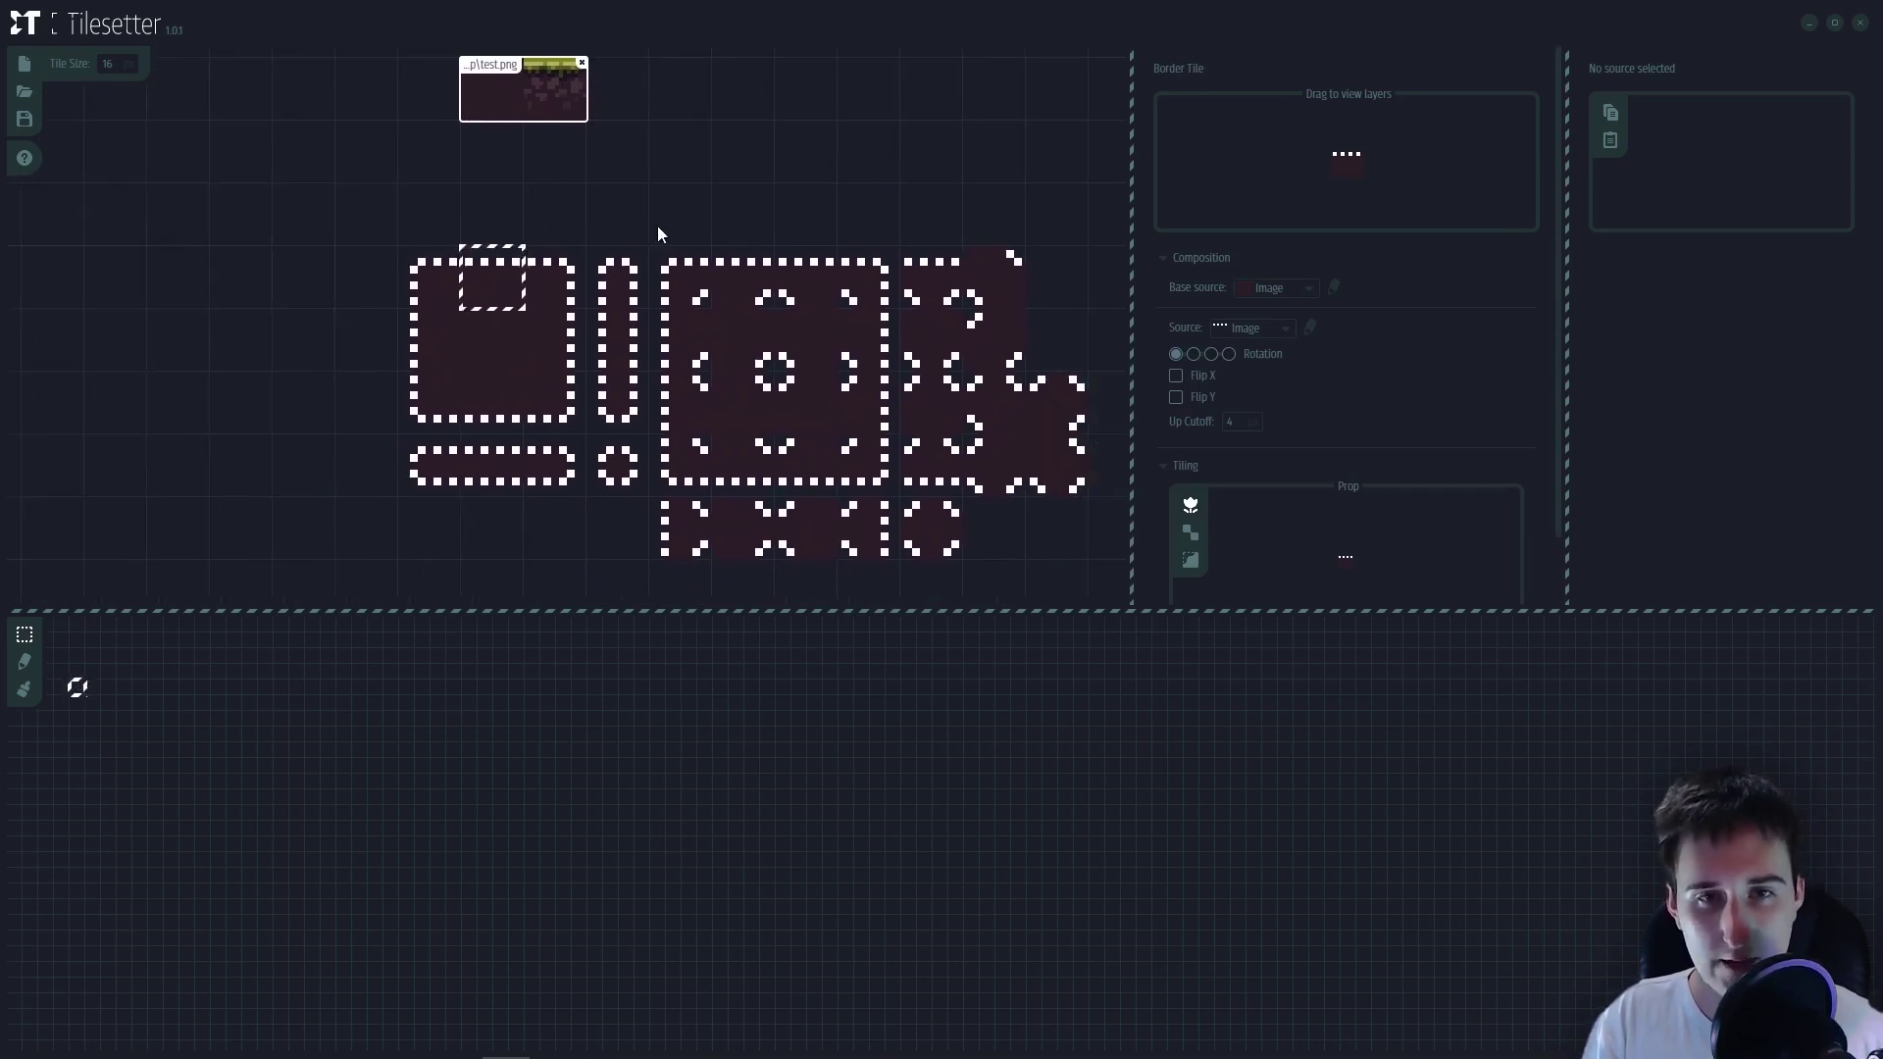
key(ctrl+a)
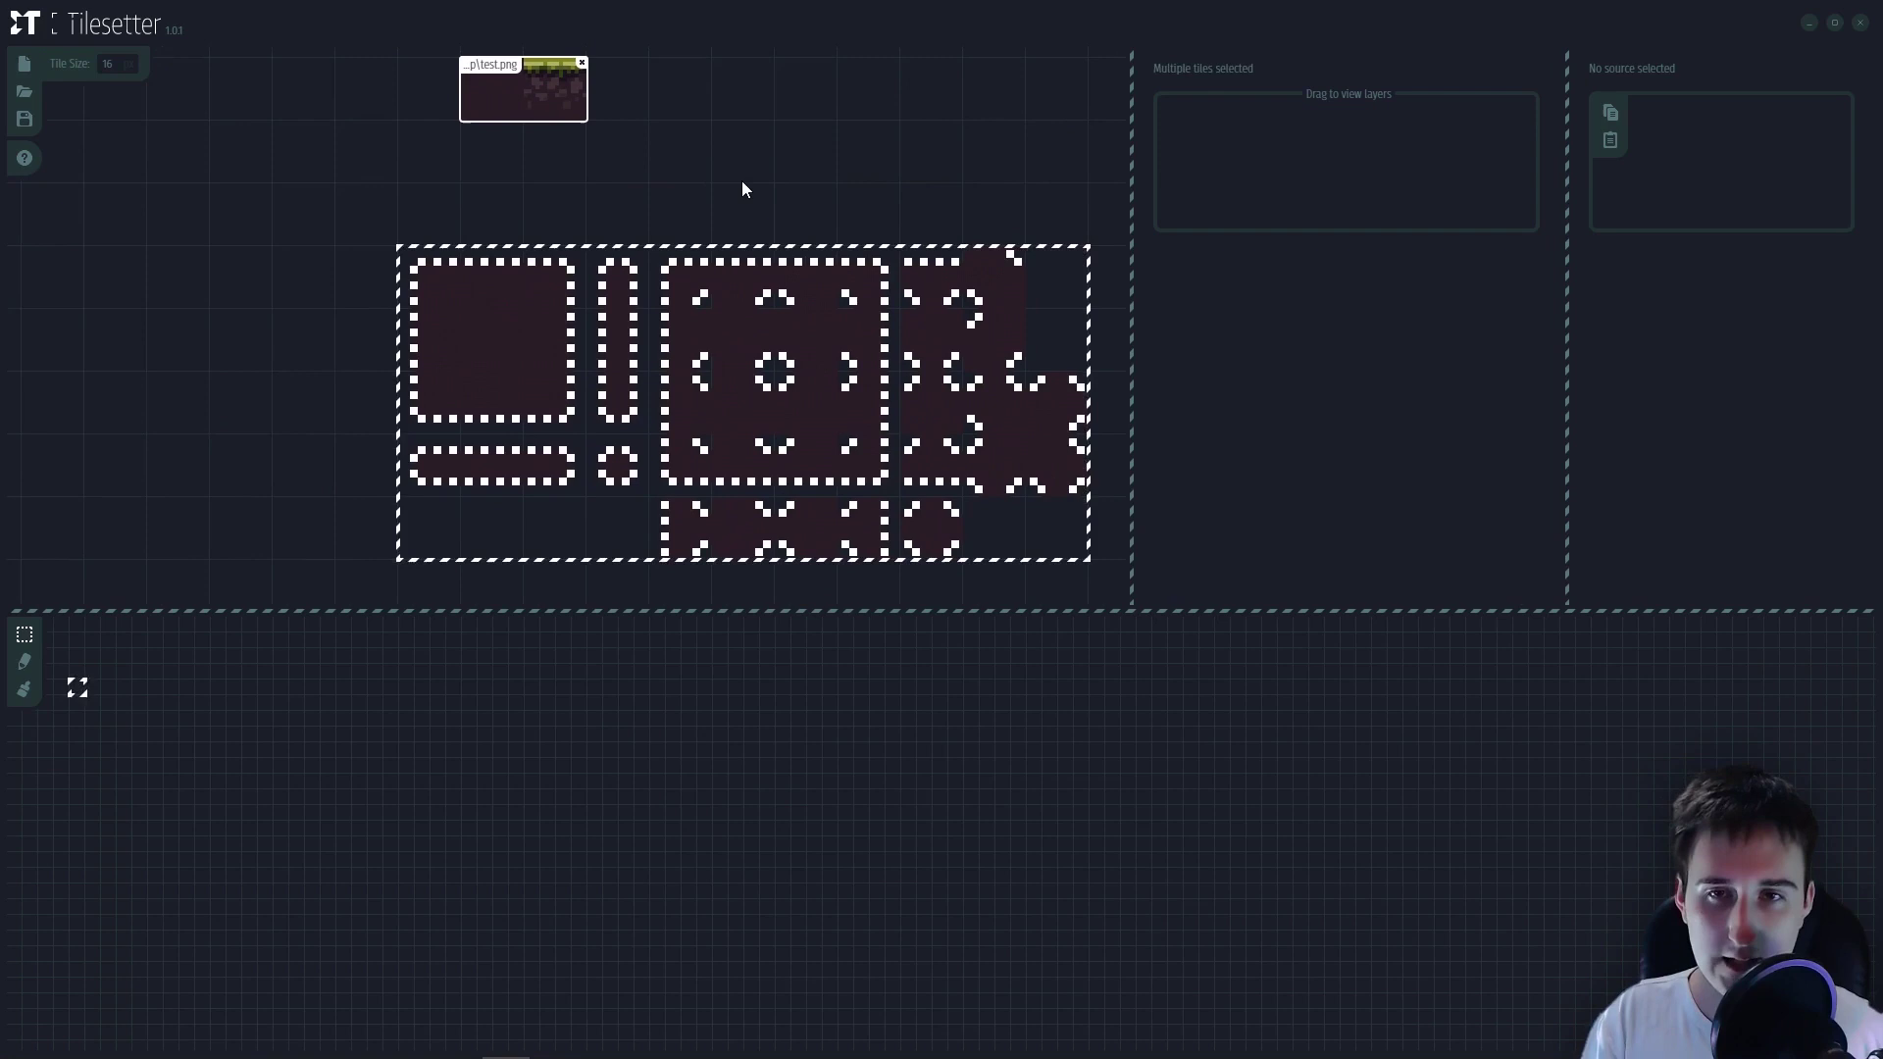
click(742, 183)
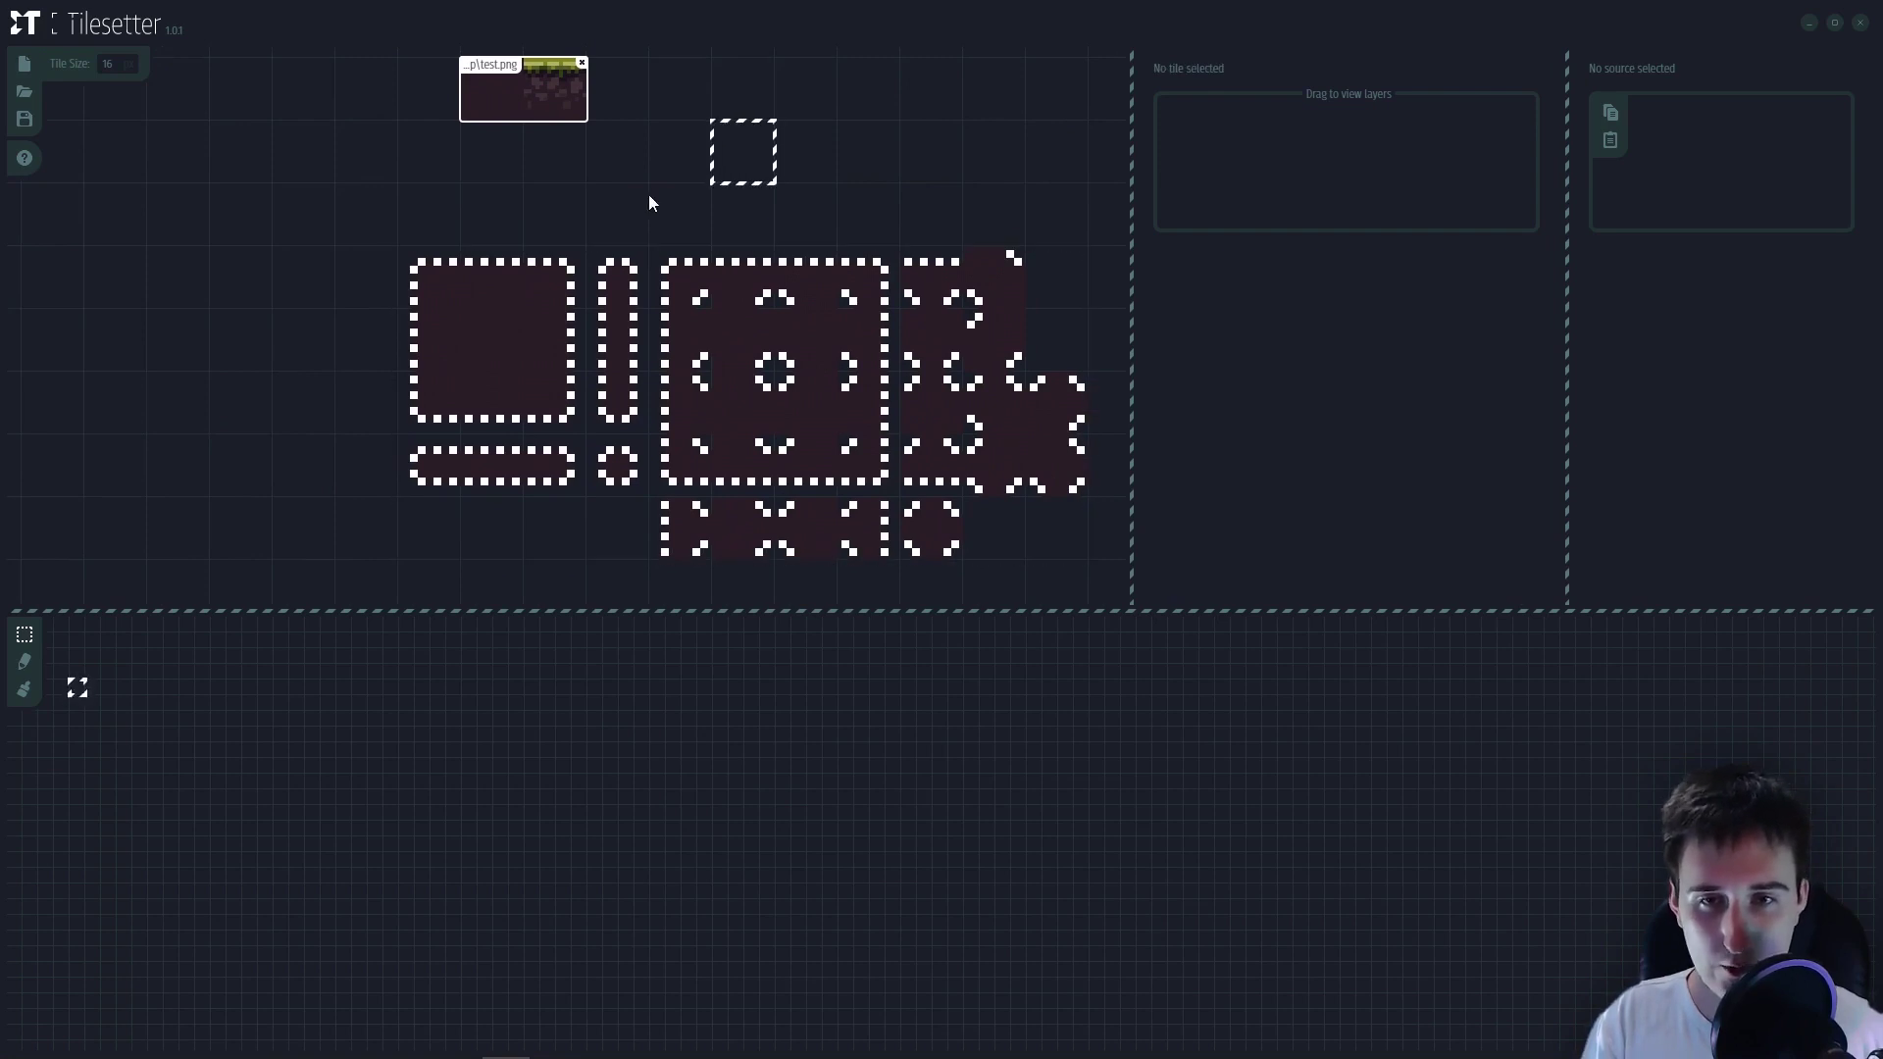
click(497, 339)
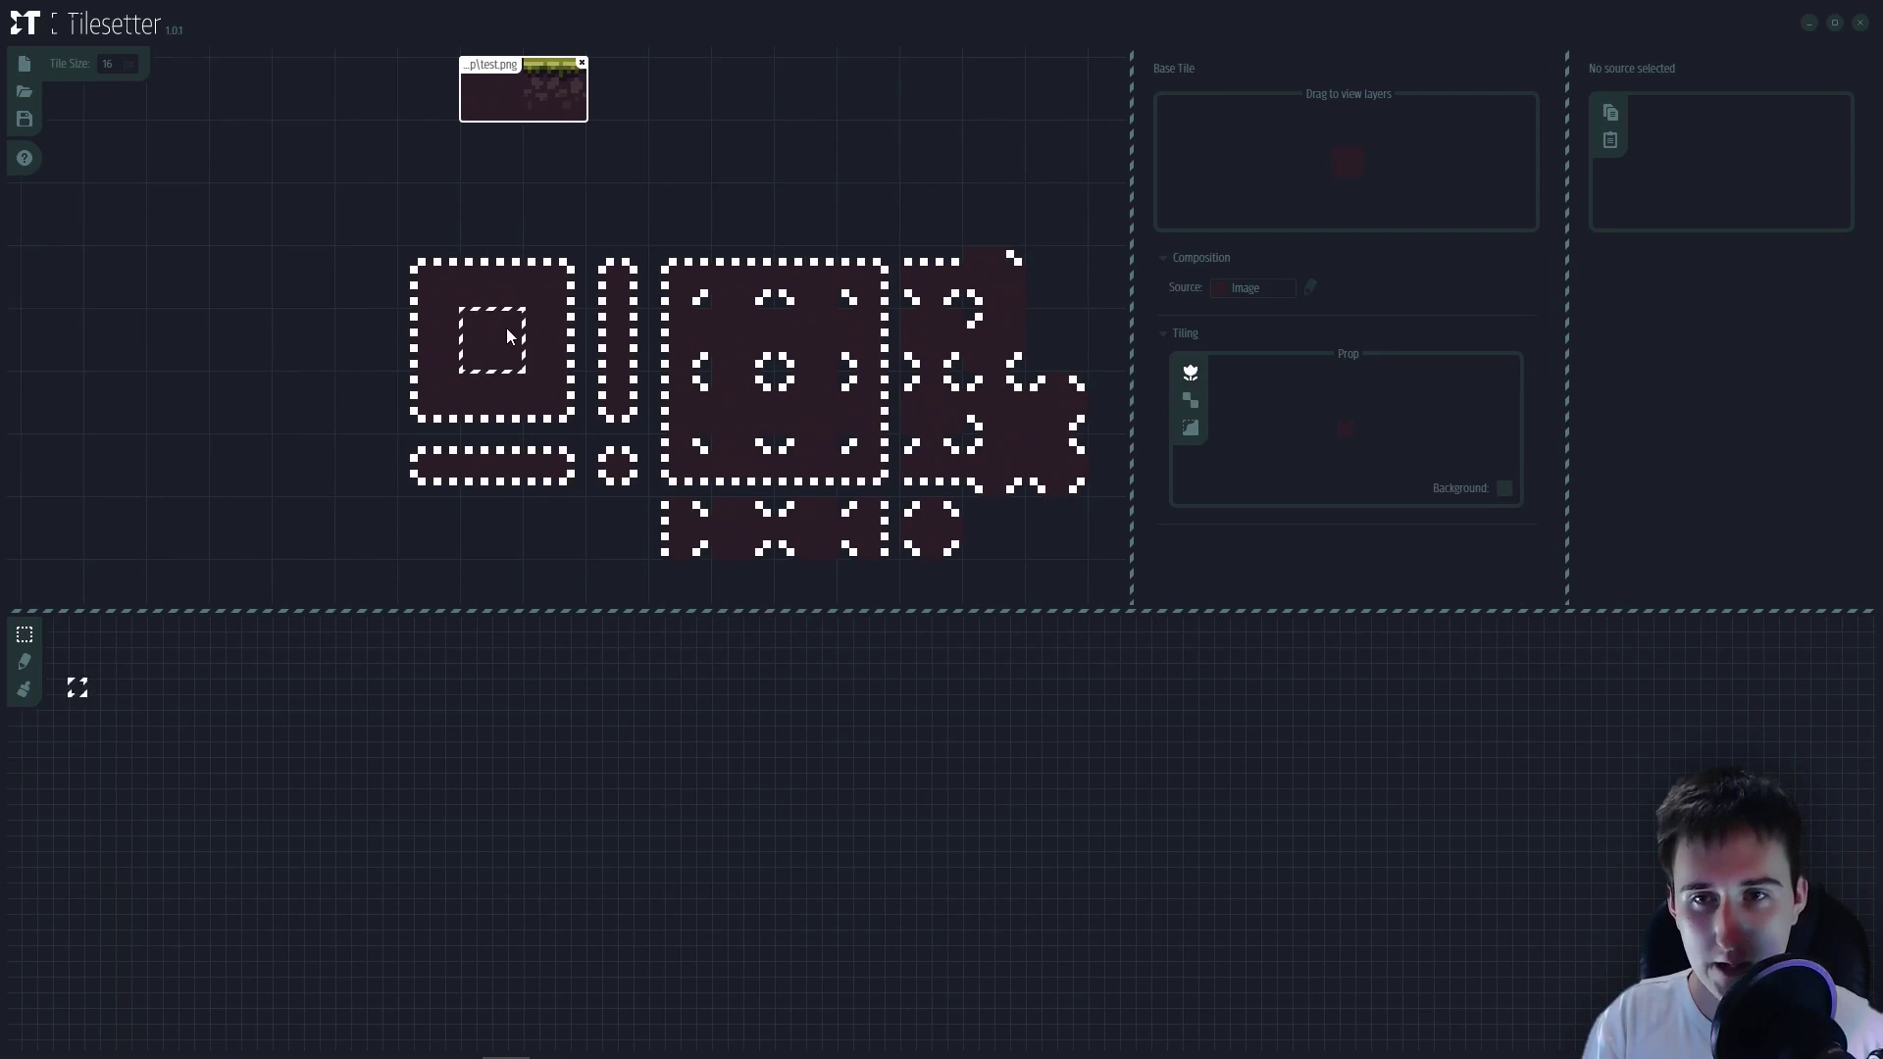
click(495, 278)
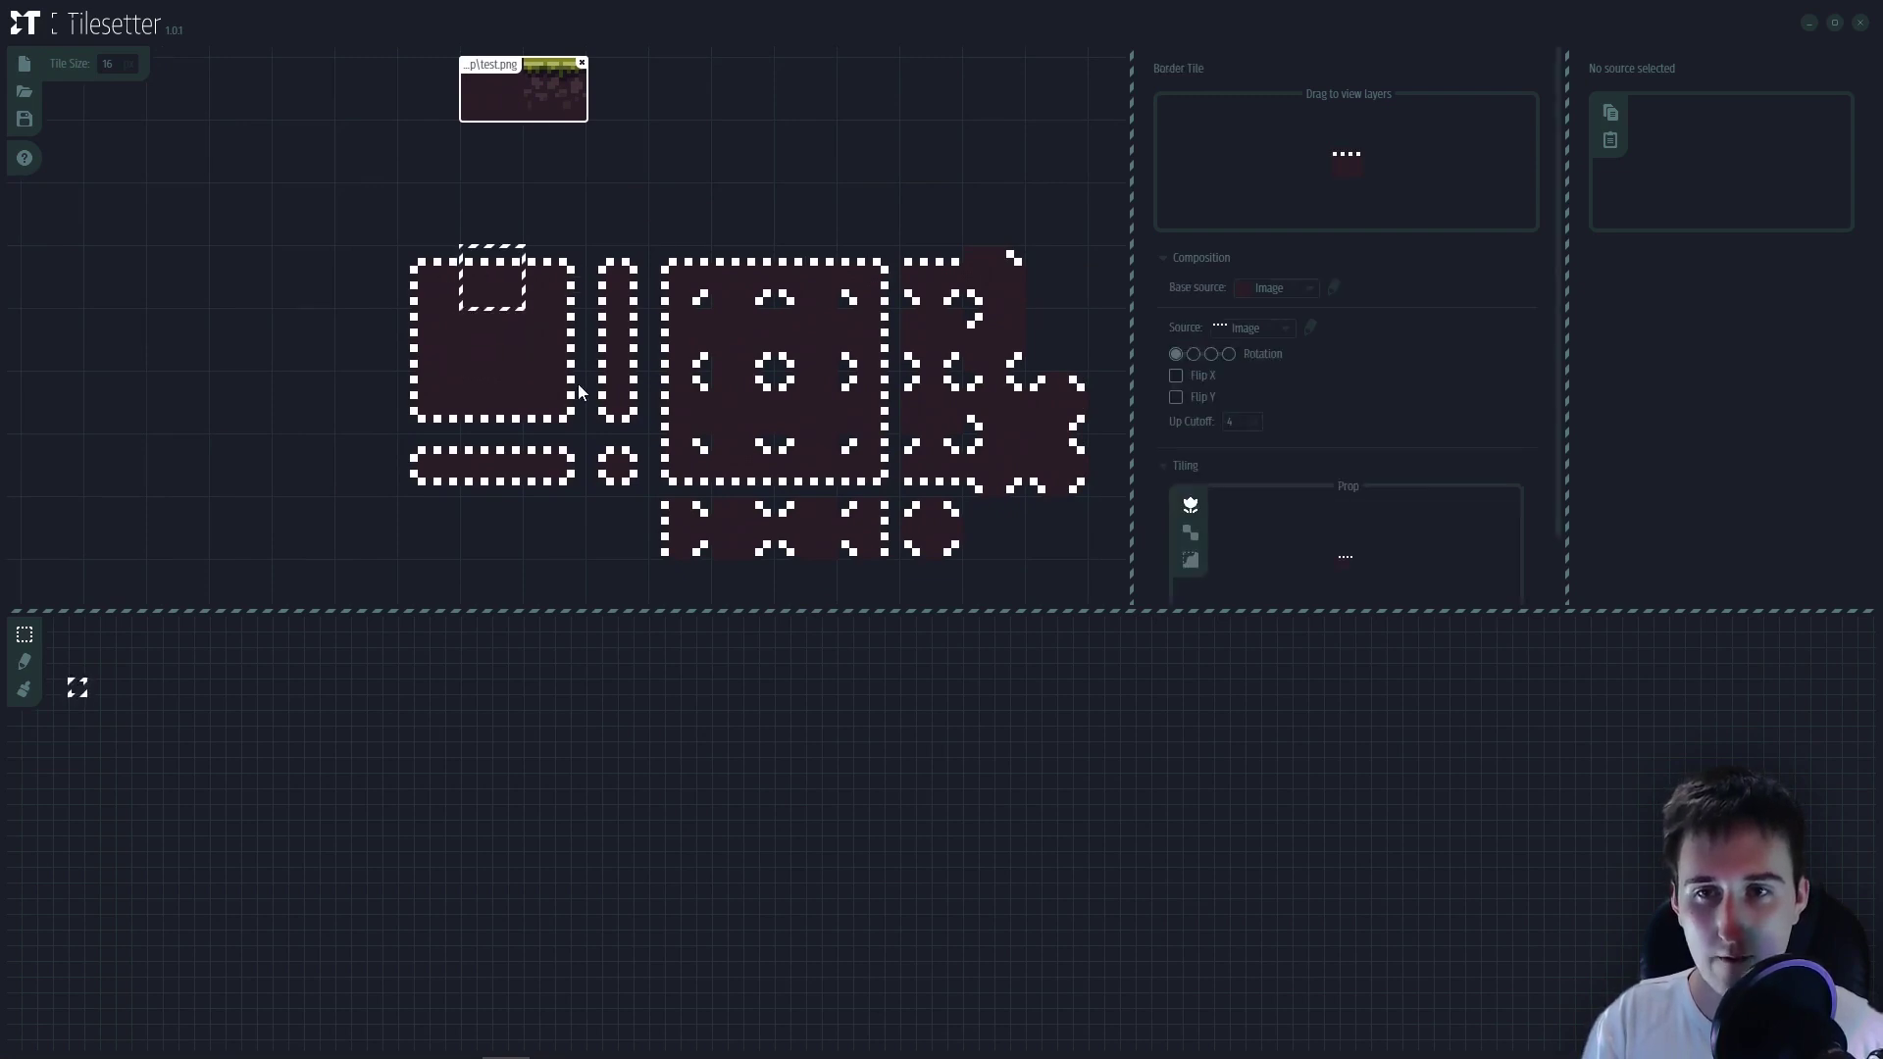
click(537, 280)
click(498, 276)
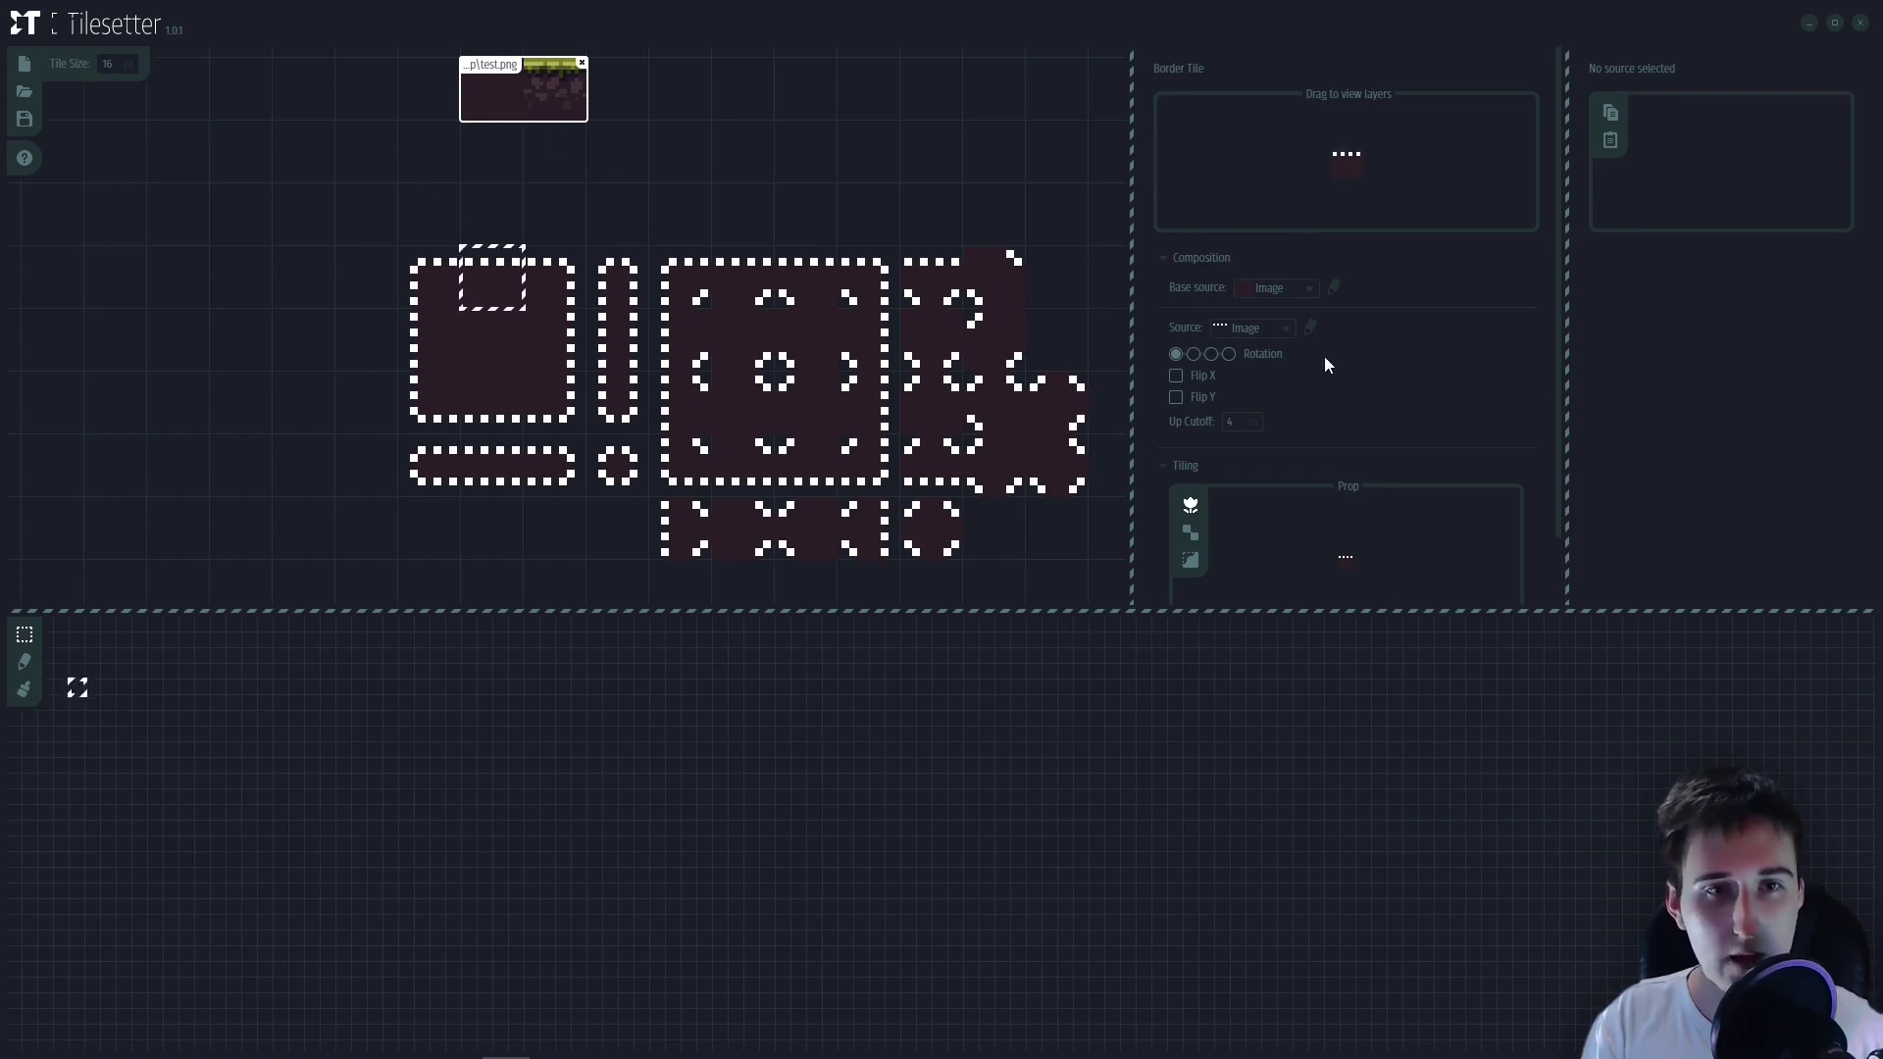
- Start a new project and import test.png from the Desktop as a synced image
click(1250, 333)
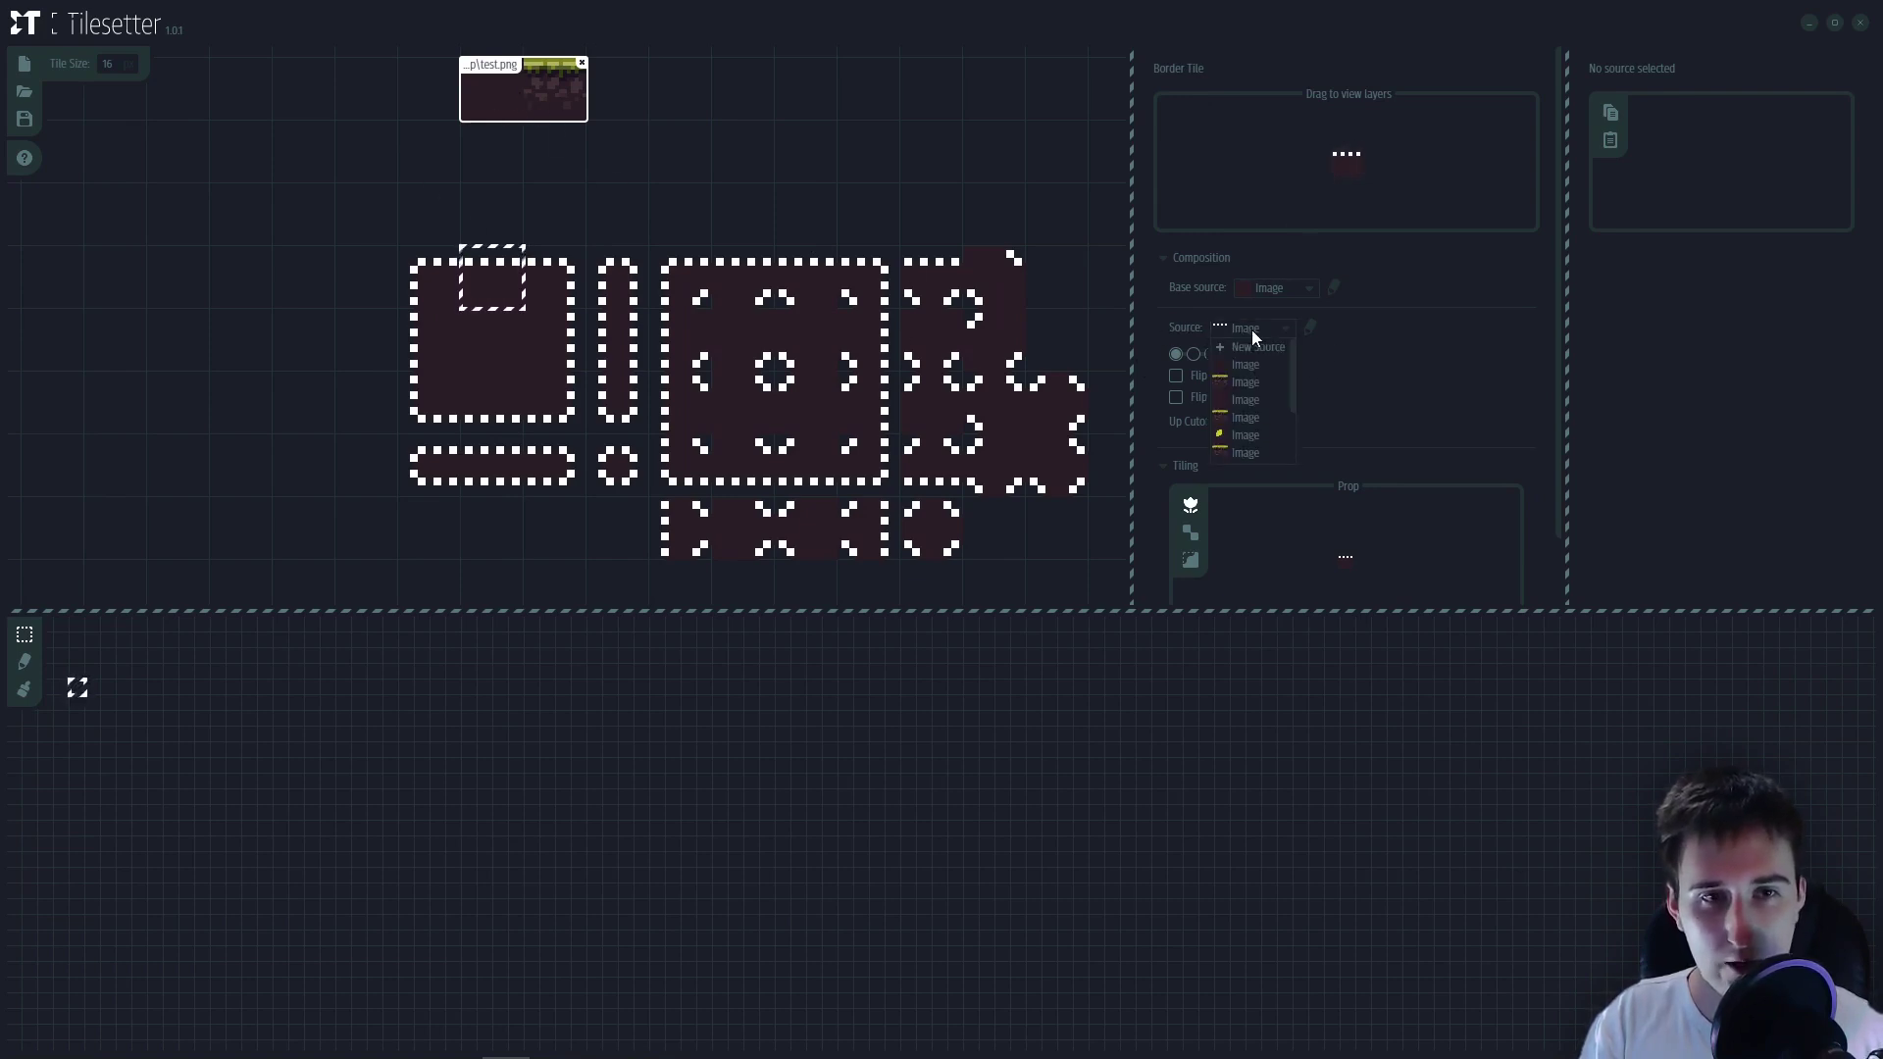
scroll(1253, 439, down, 2)
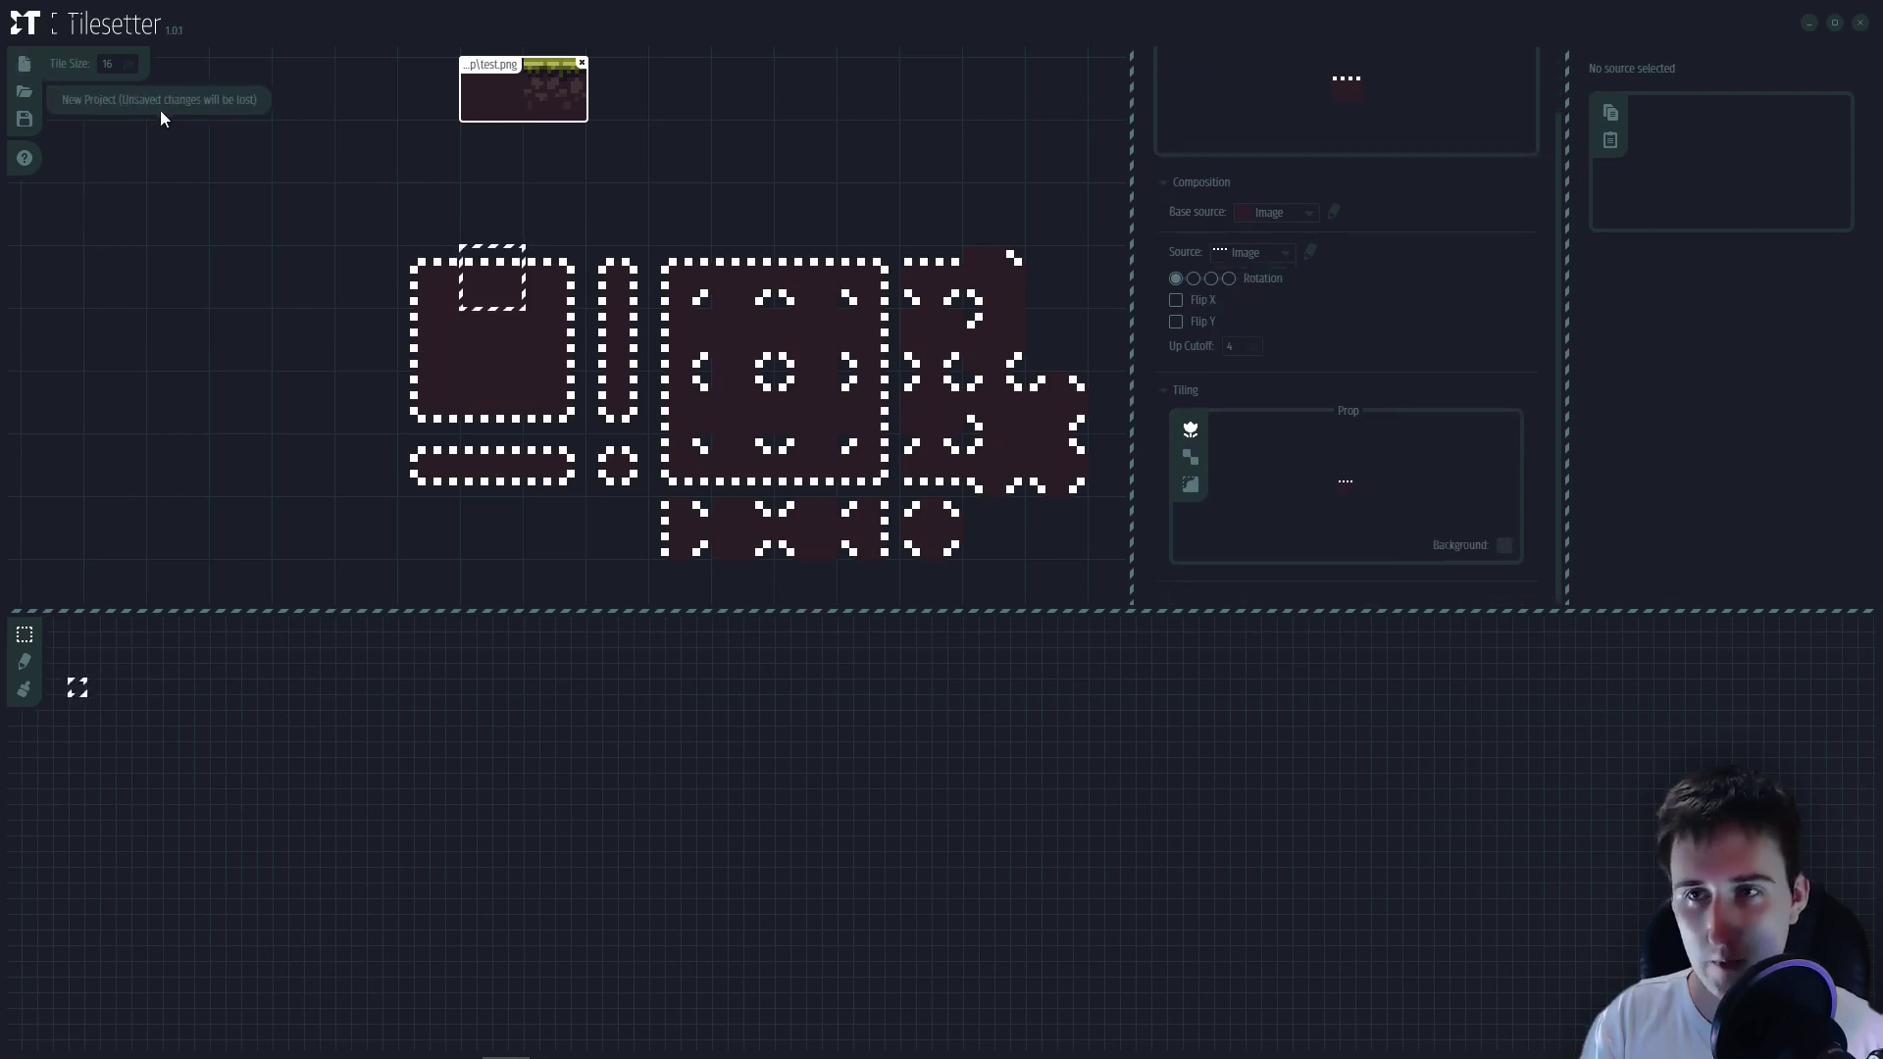
click(106, 102)
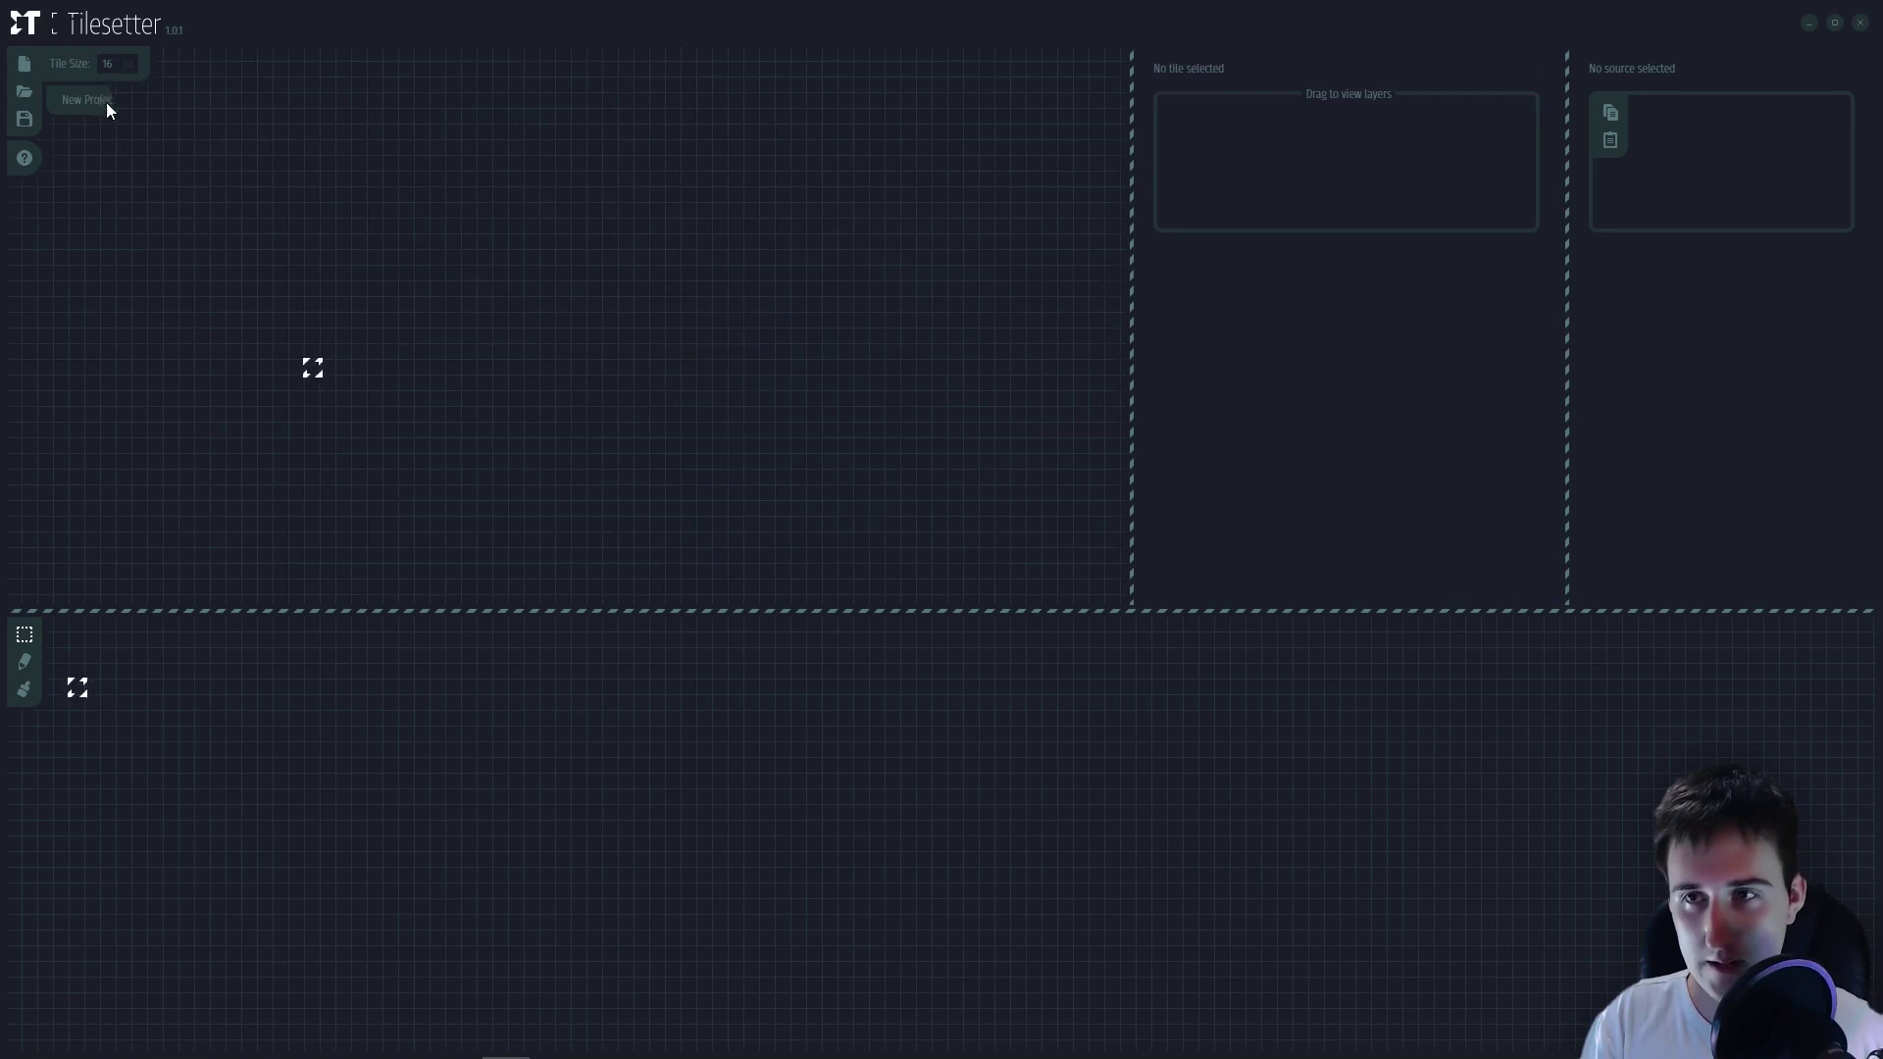
right_click(644, 229)
click(685, 289)
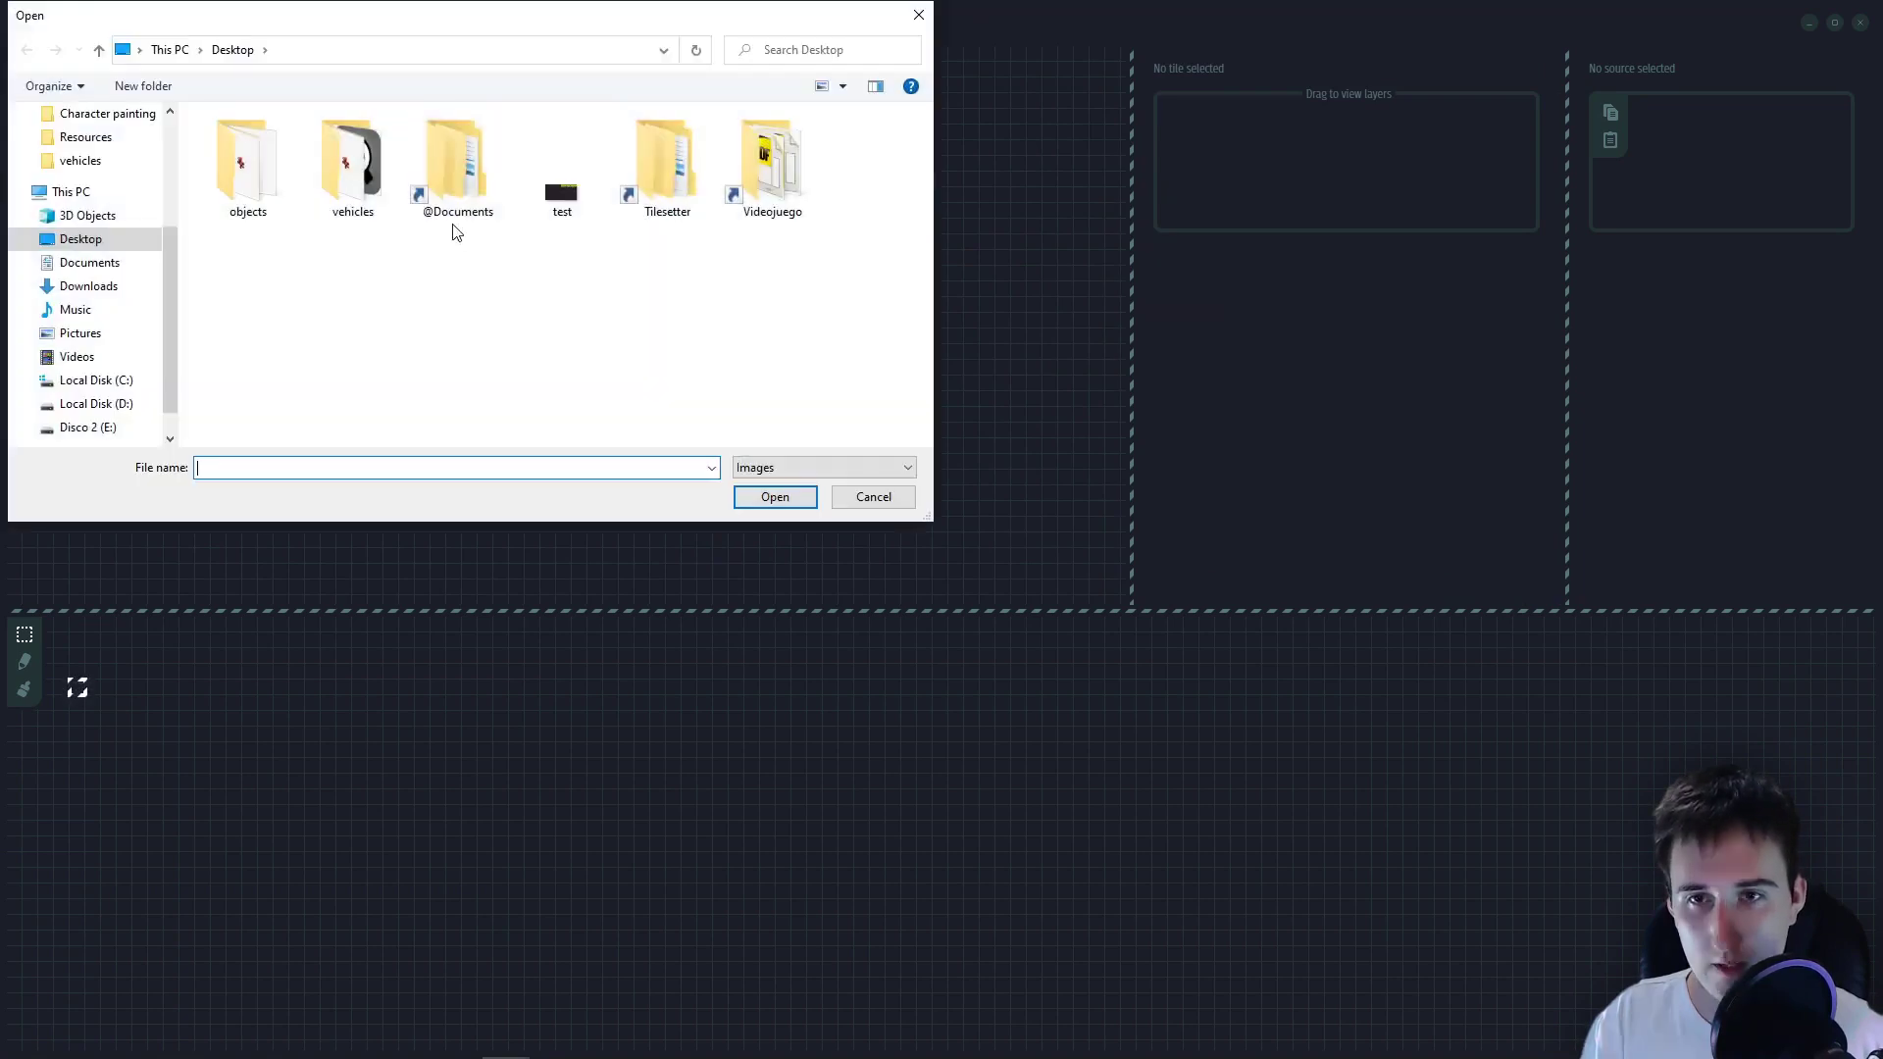
double_click(559, 196)
scroll(652, 293, up, 3)
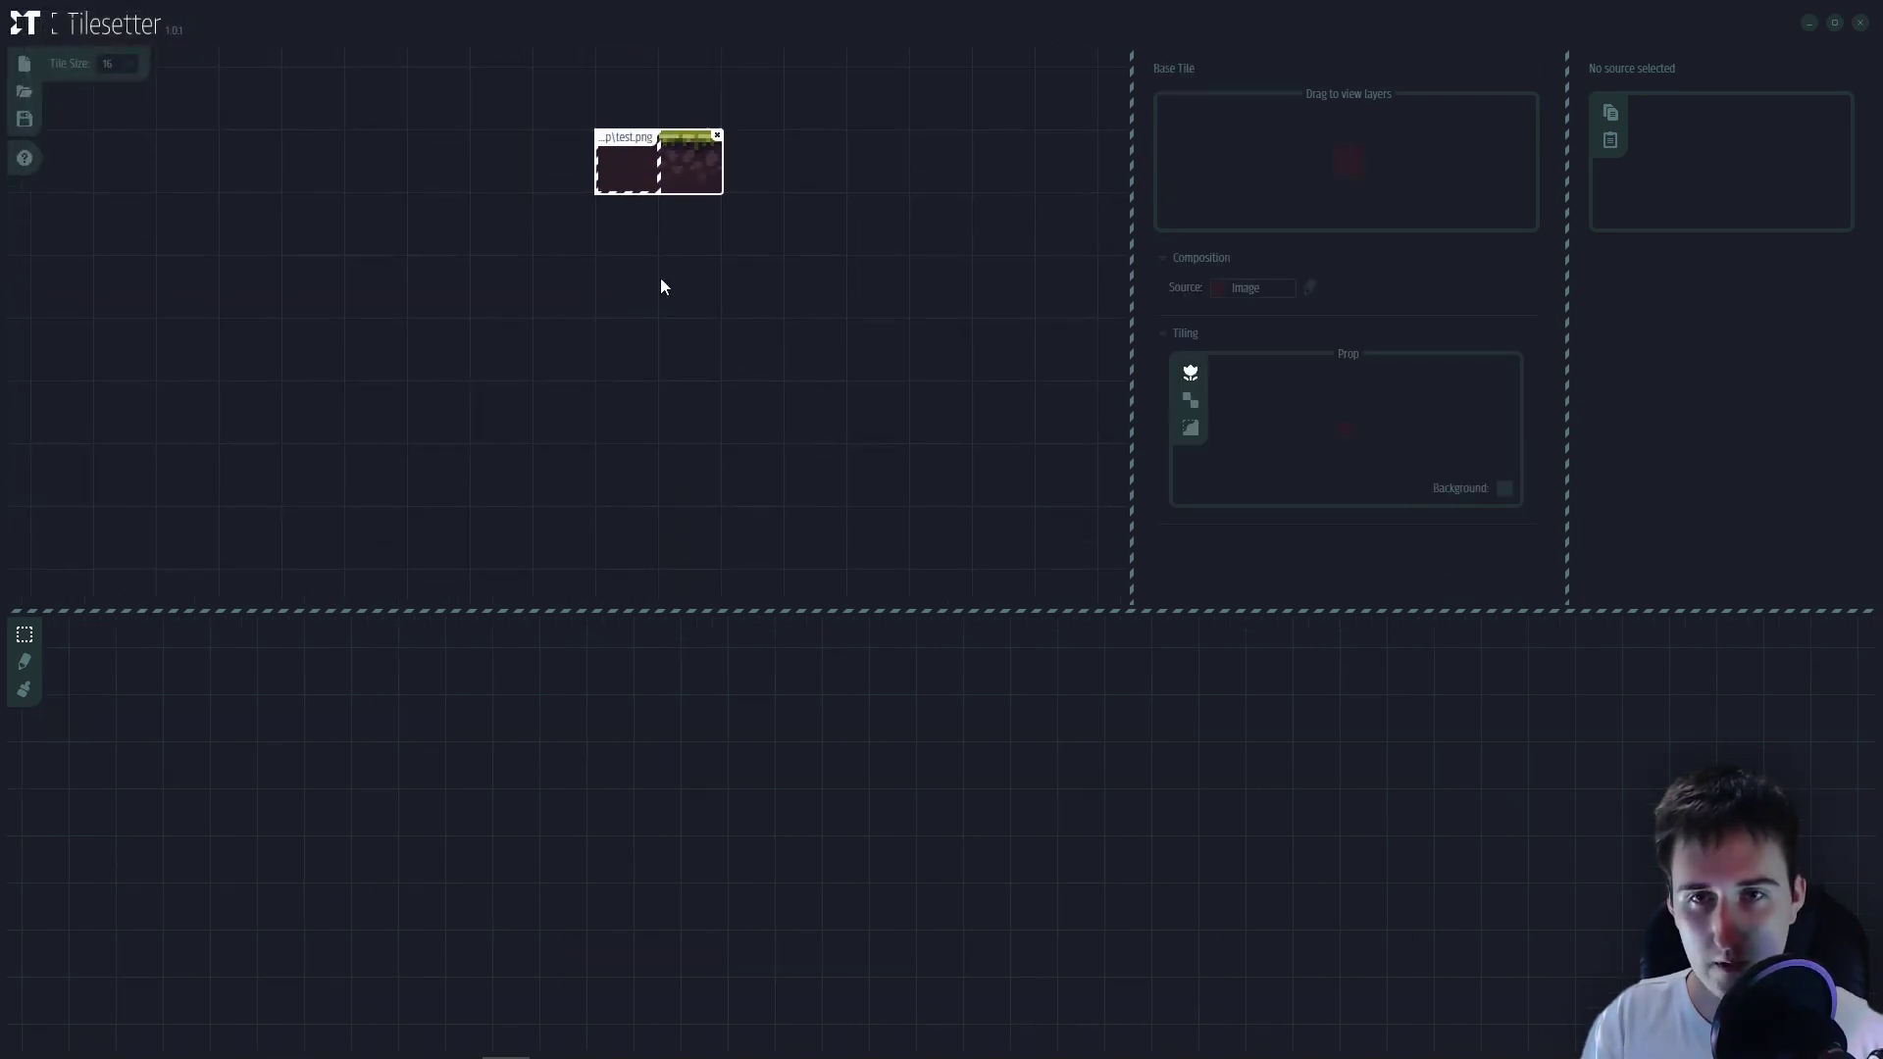
- Paste the plain dirt tile below the synced image and build Blob borders from it
click(629, 372)
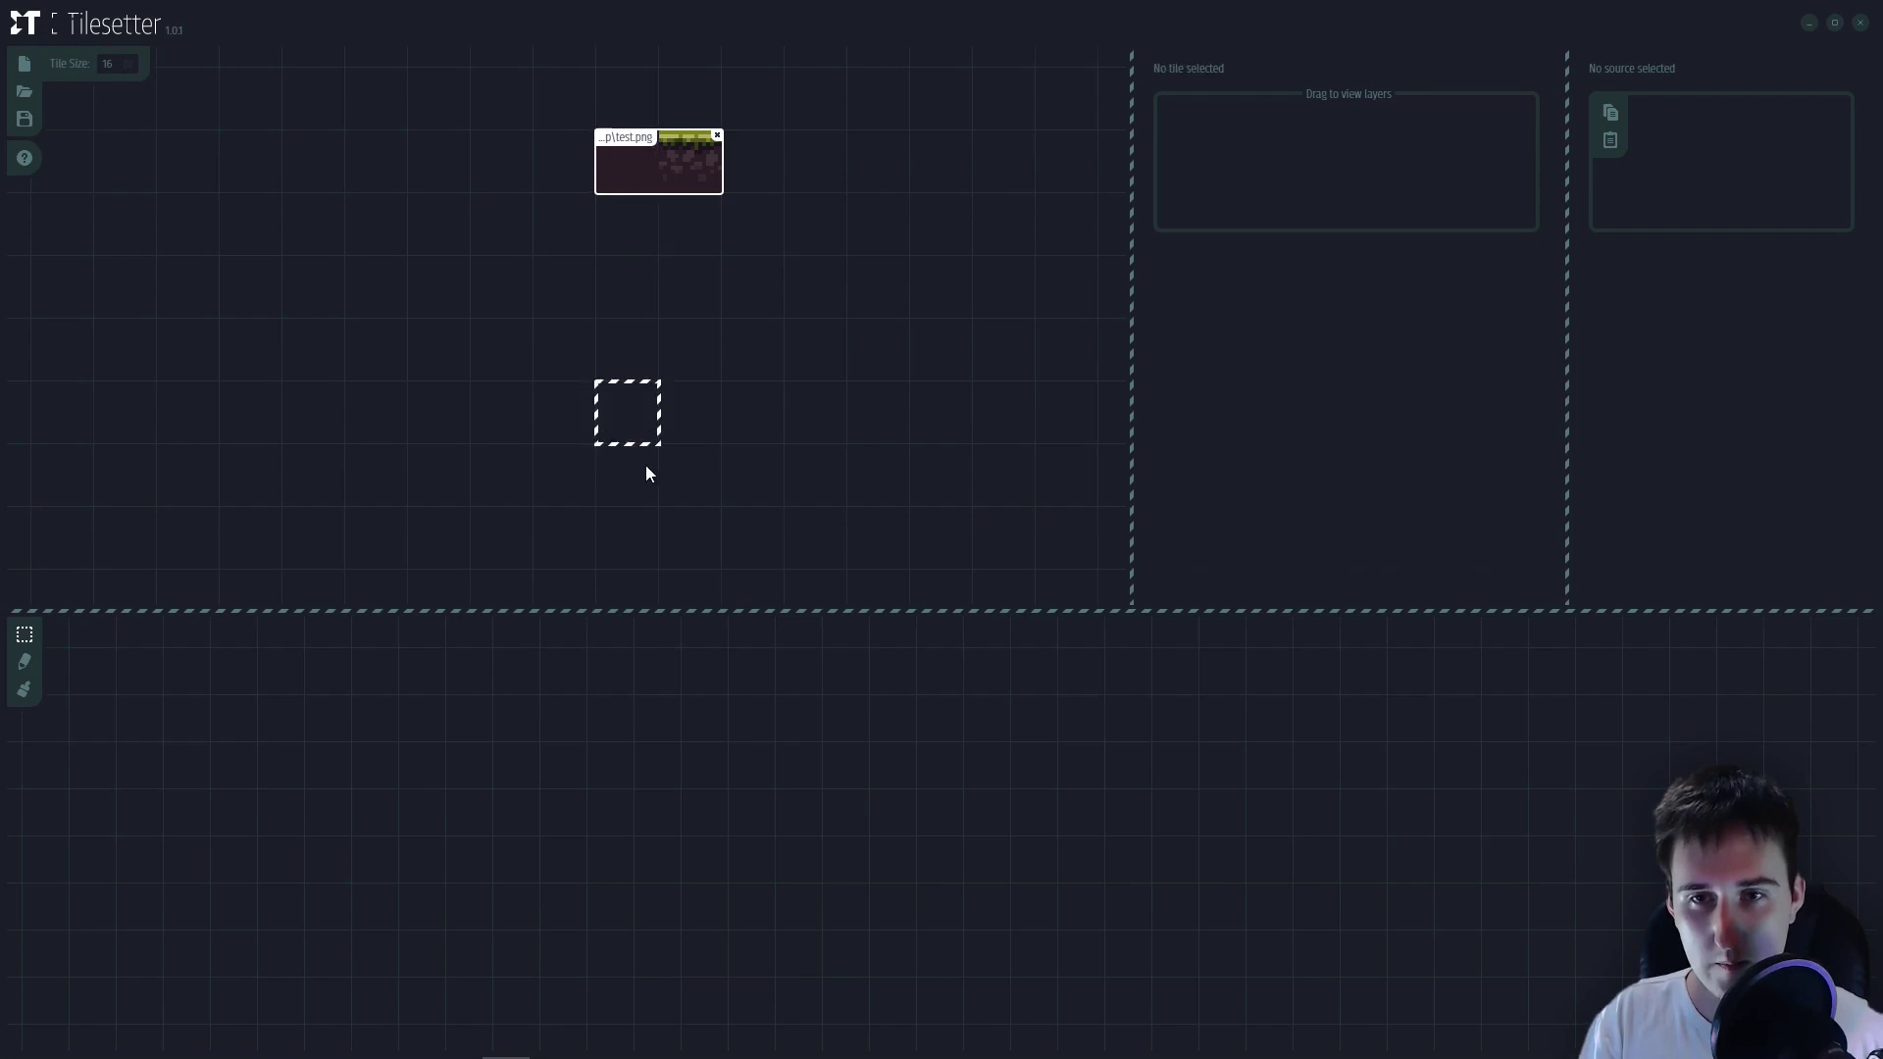
key(ctrl+v)
right_click(633, 339)
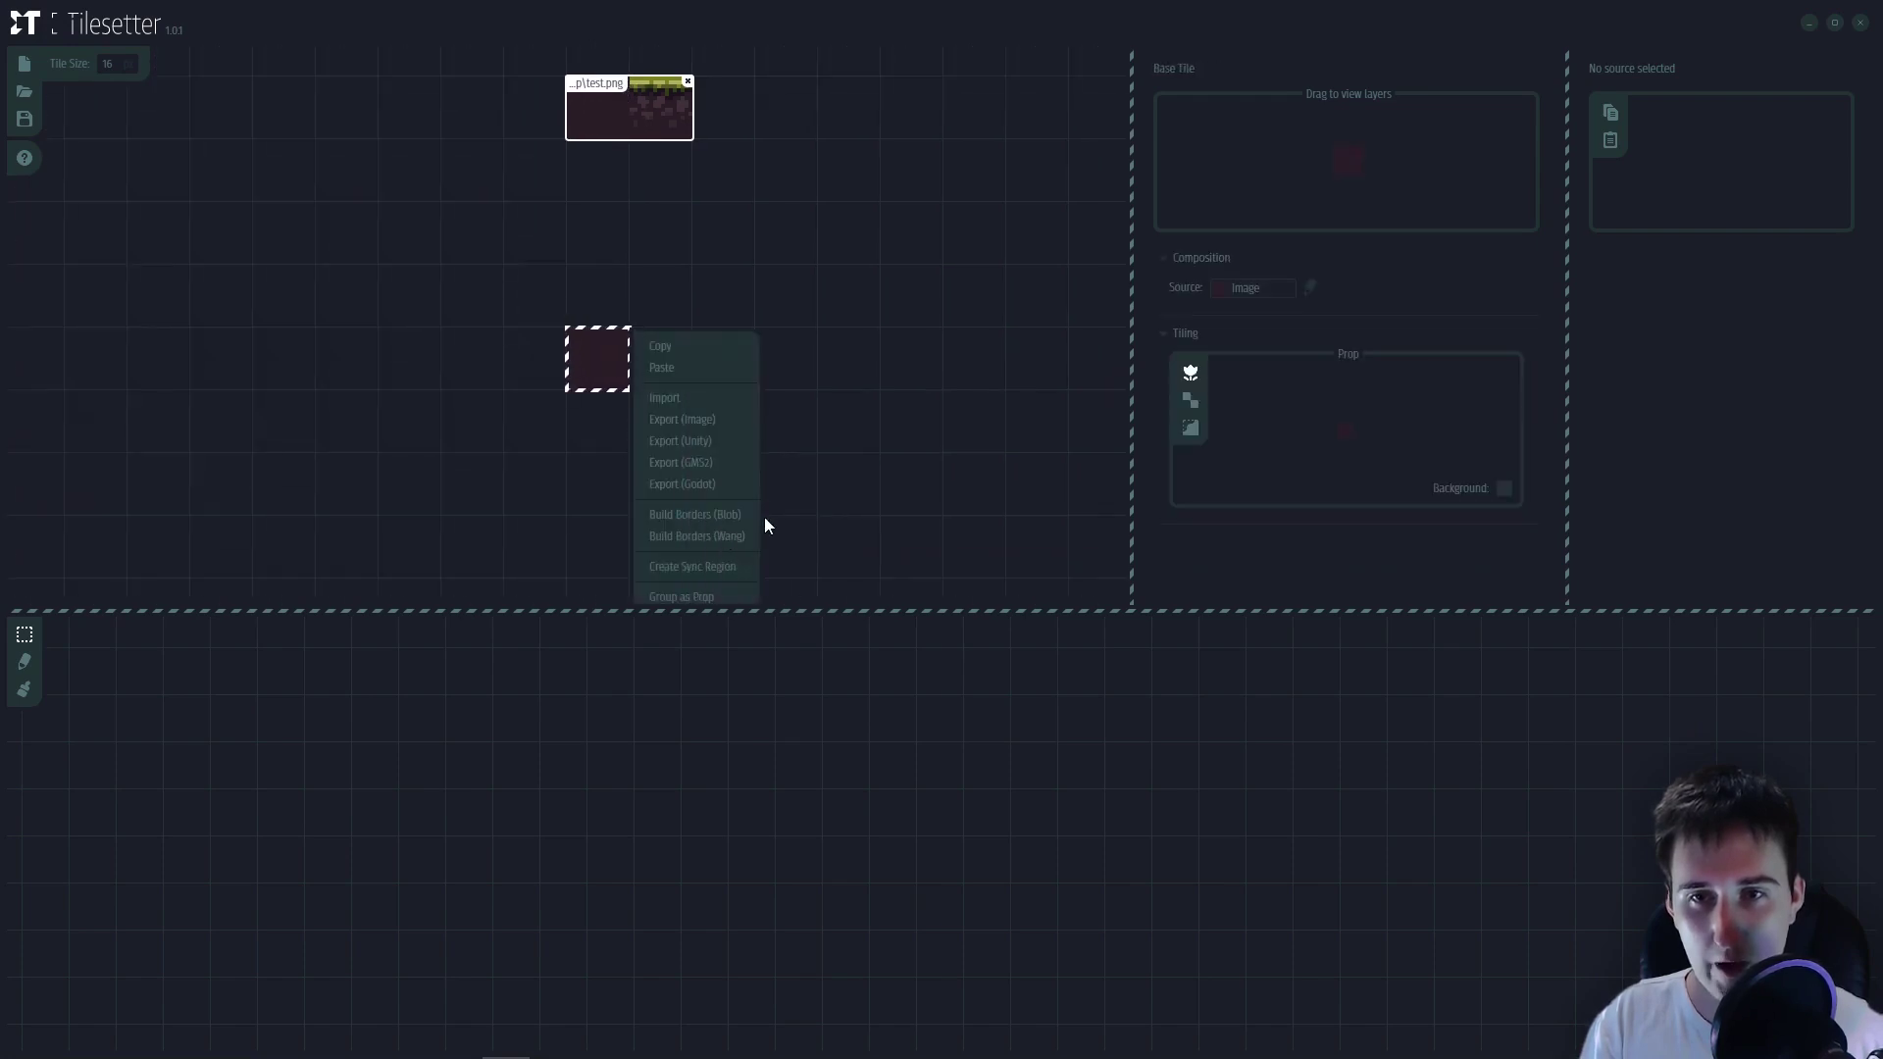
click(694, 511)
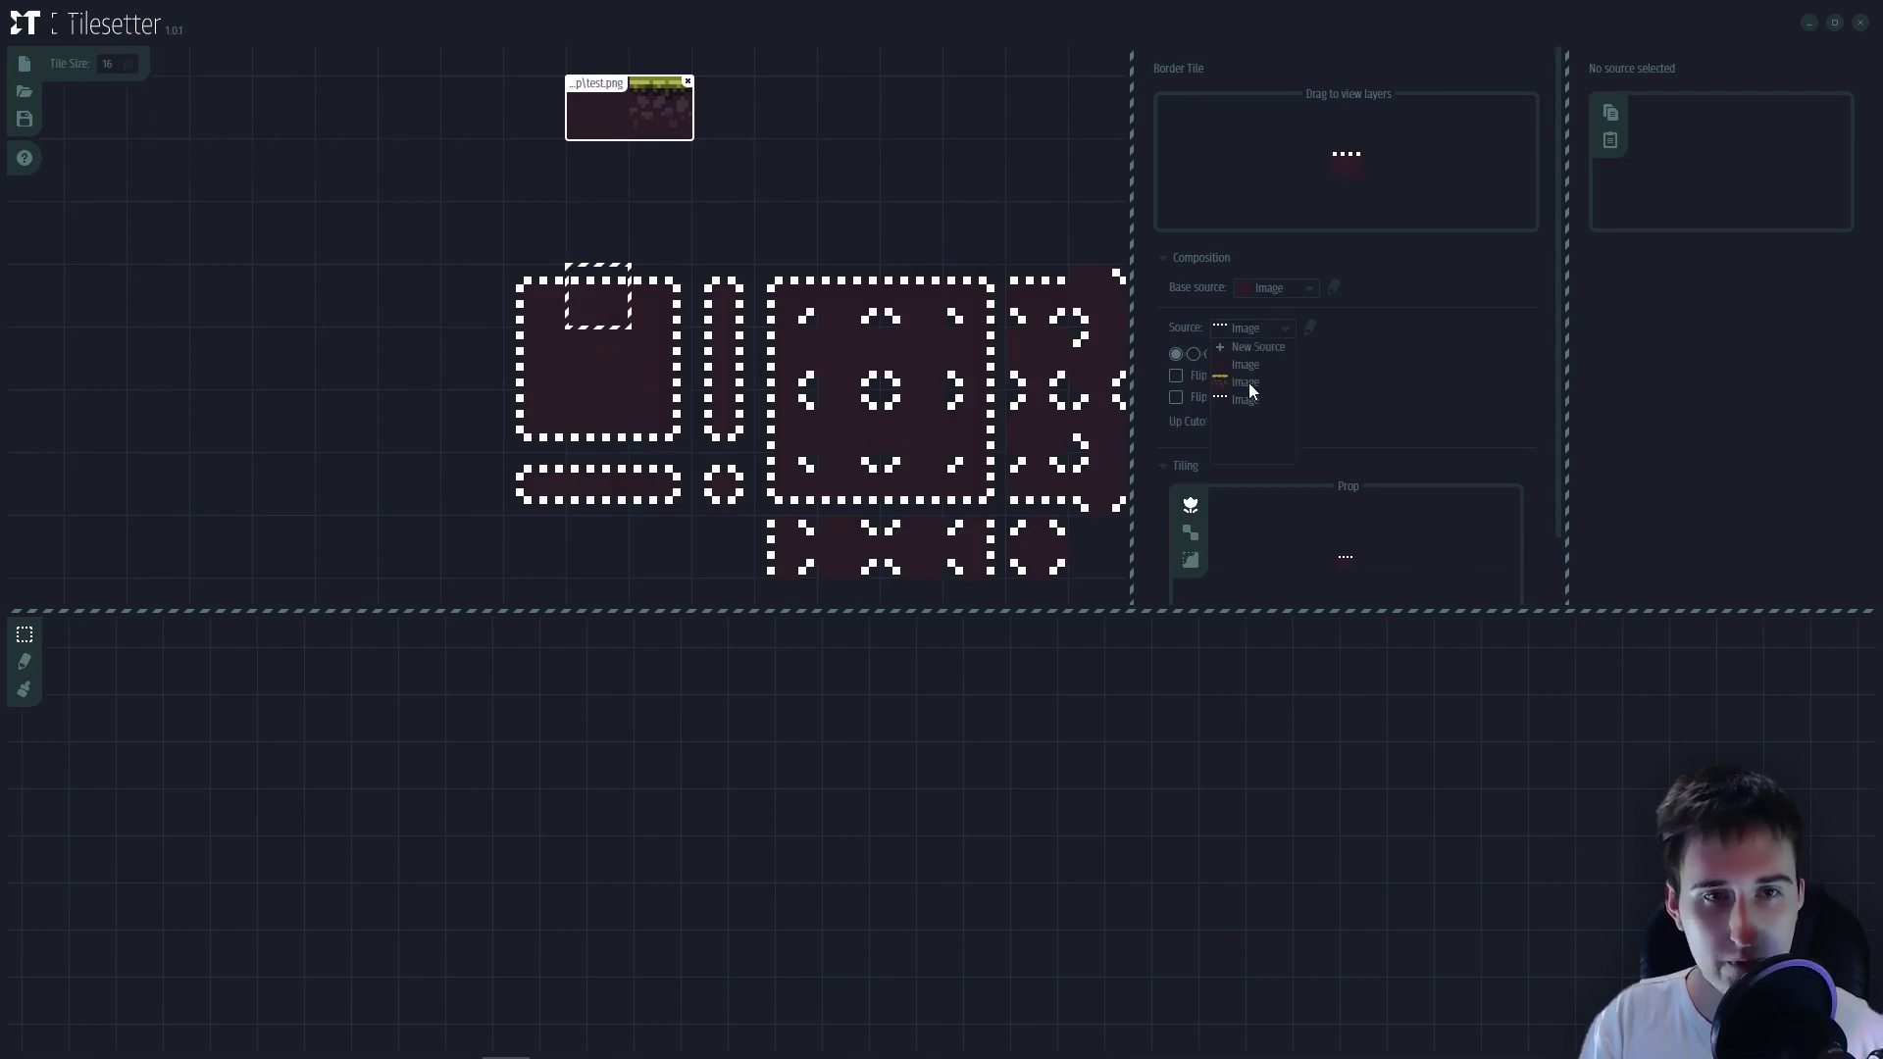
- Set the source of the top and right border tiles to the grass border image
click(1250, 382)
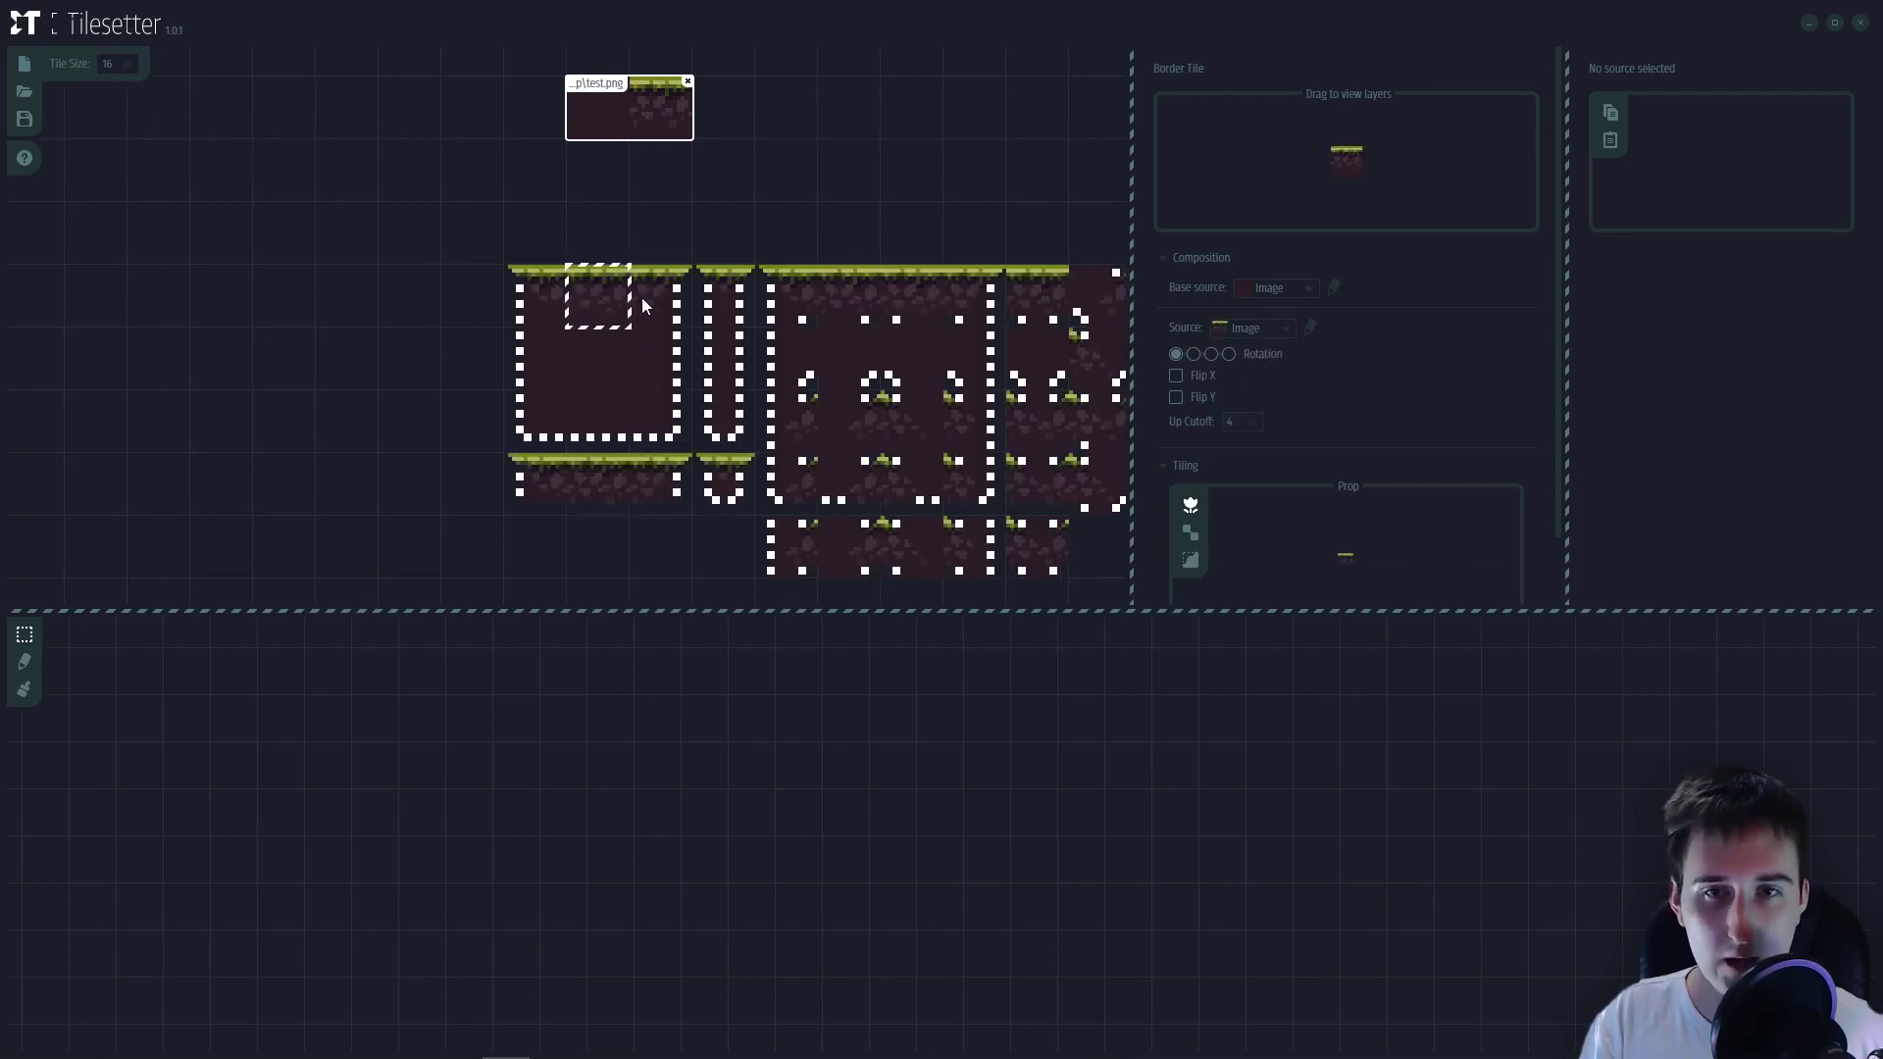
drag(643, 298, 547, 239)
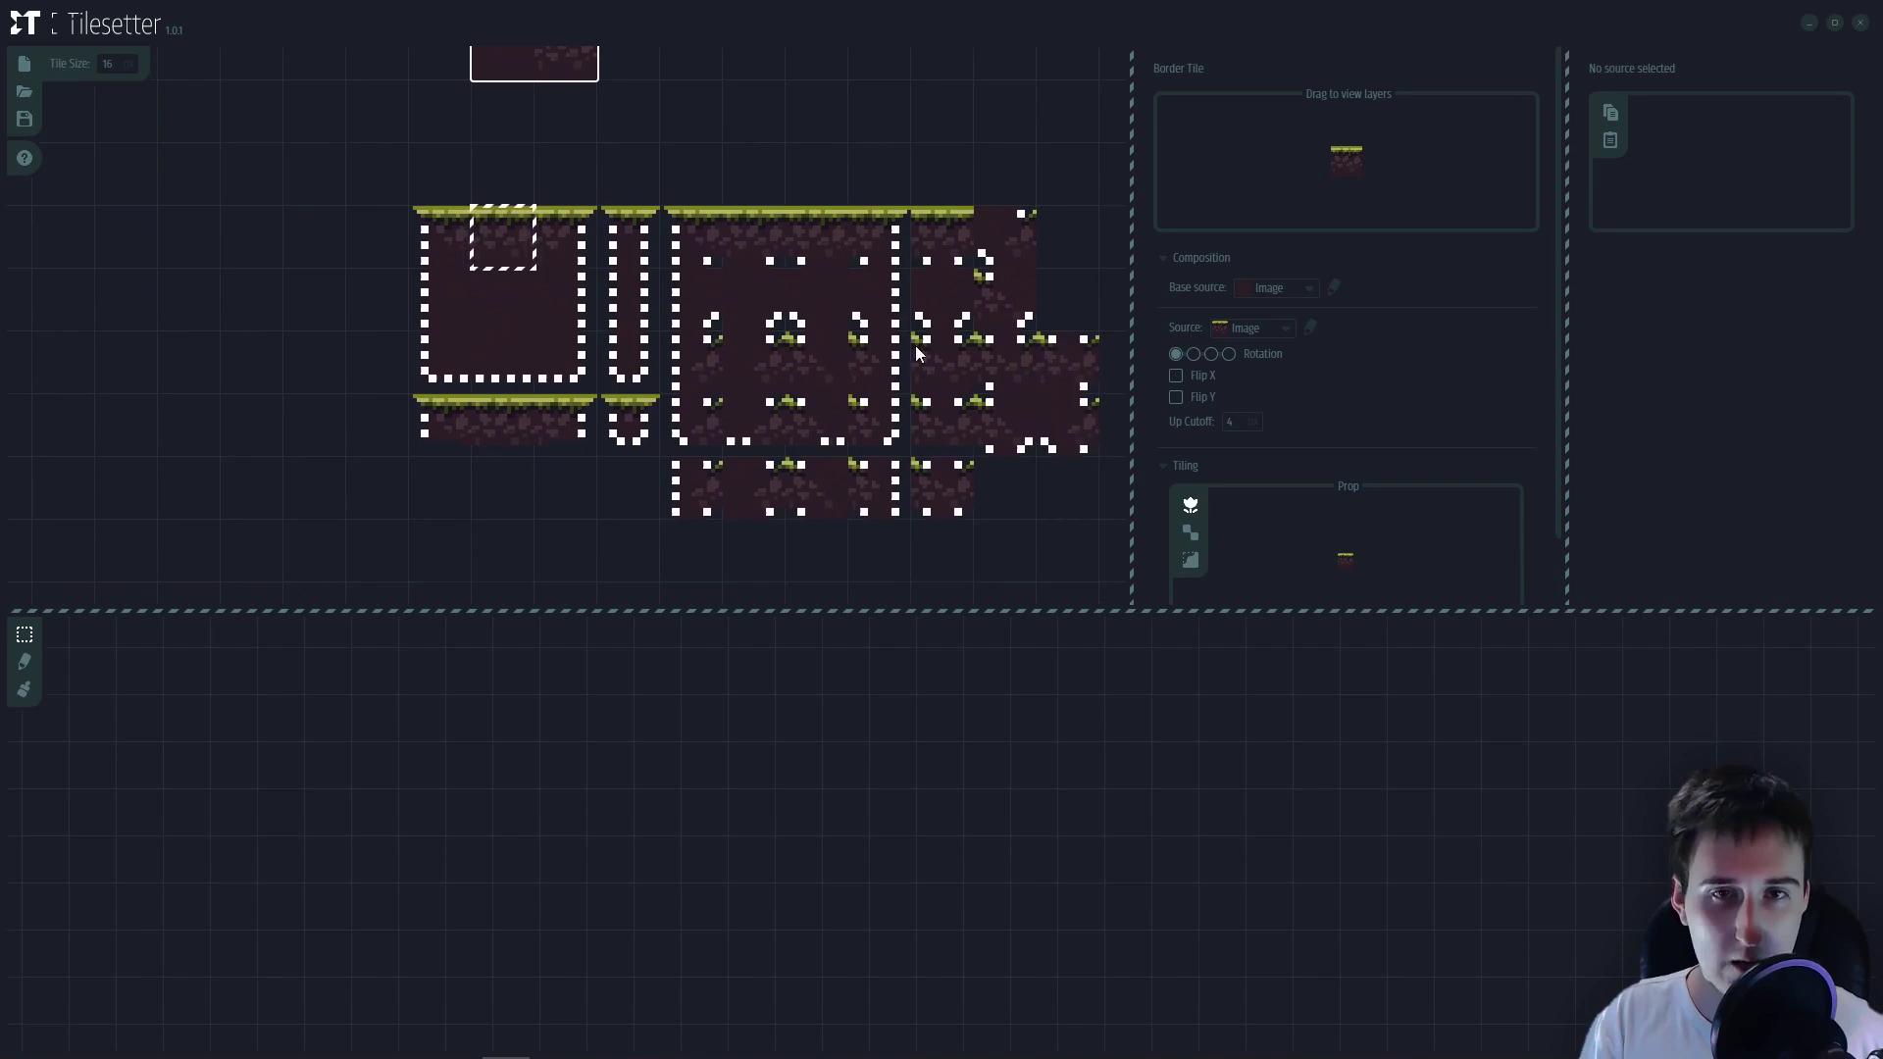
click(601, 338)
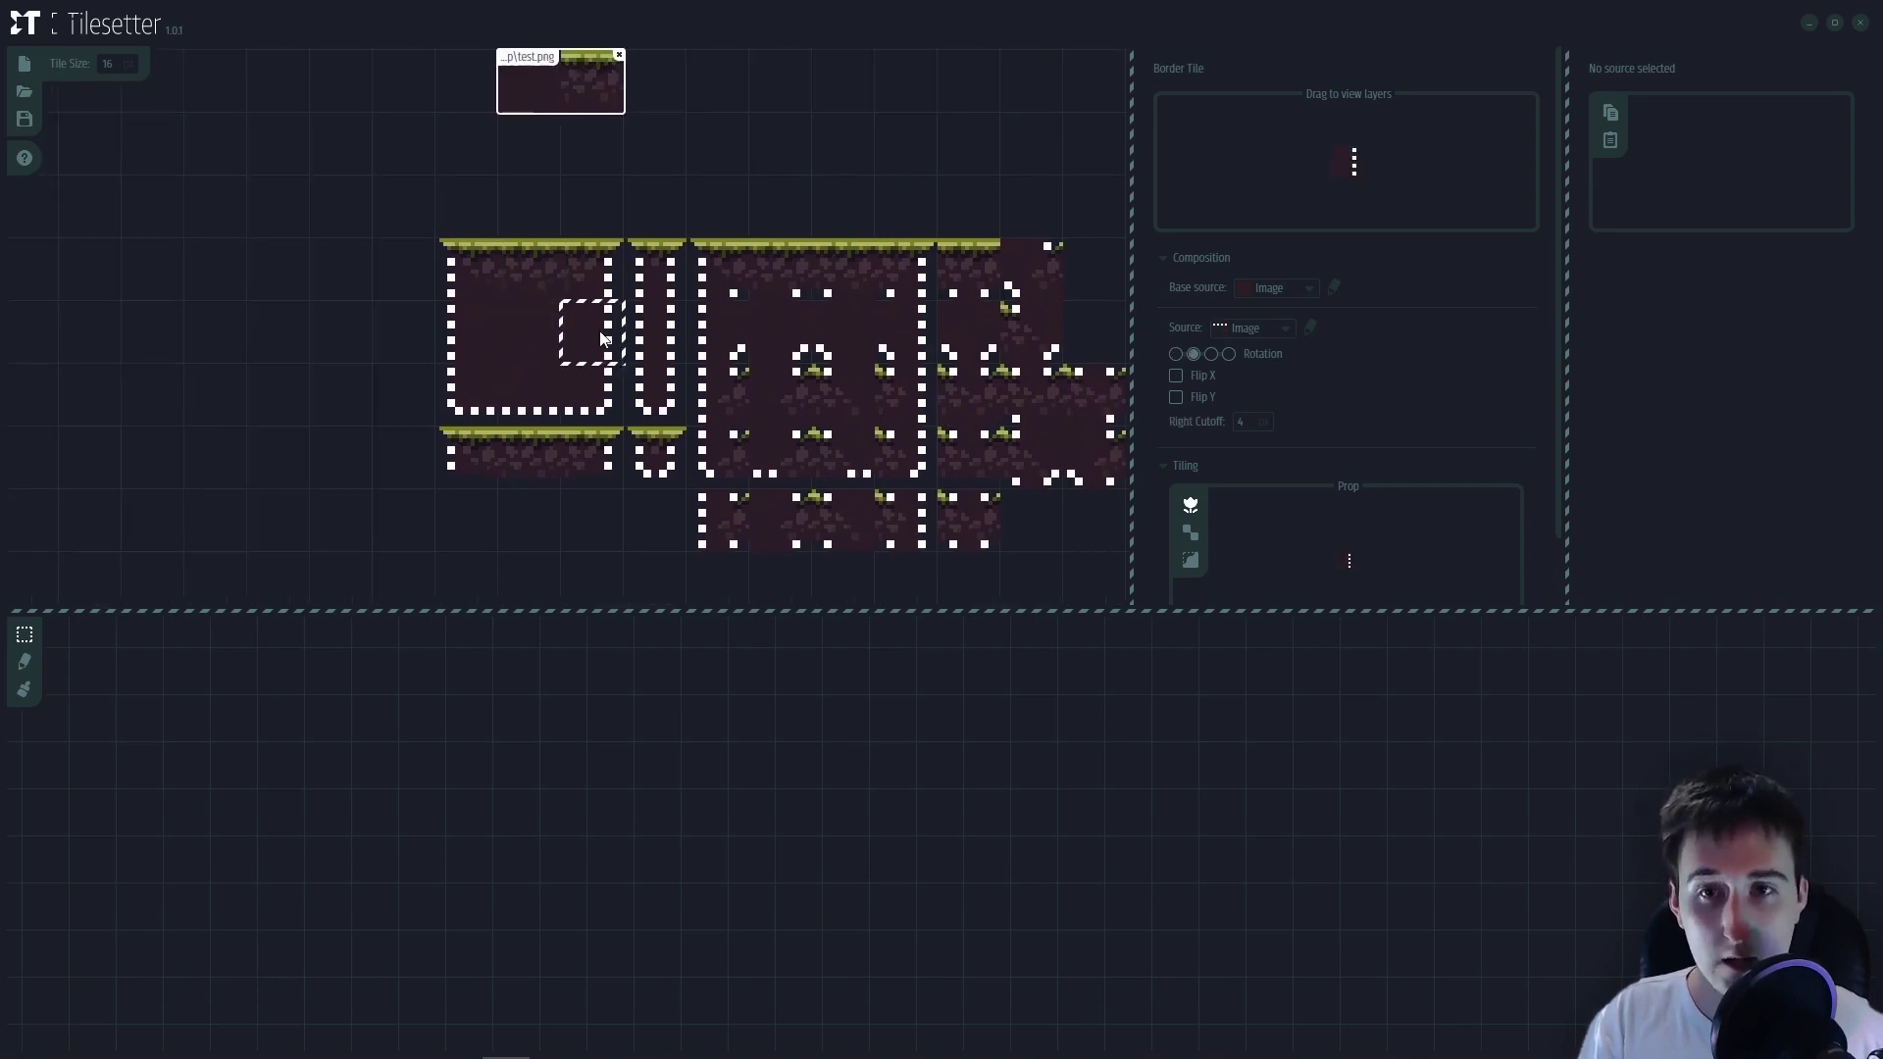
click(1285, 331)
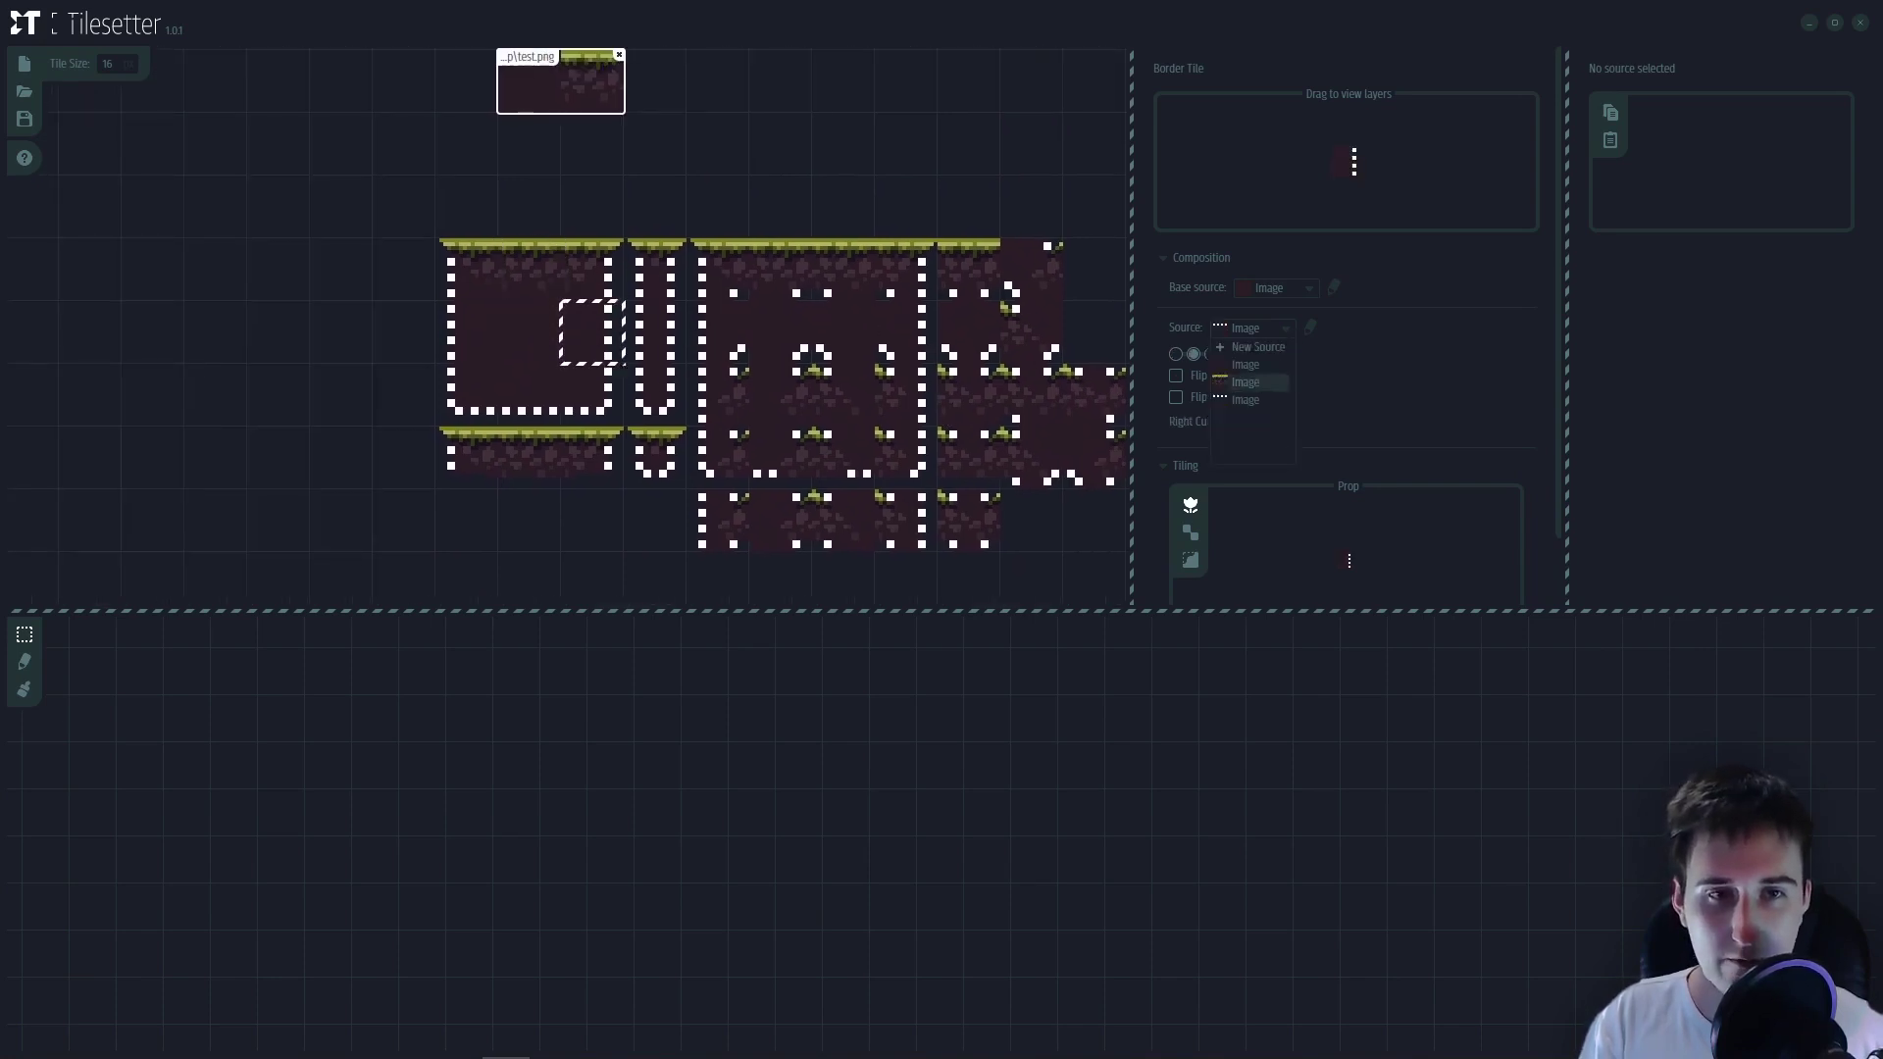
click(1256, 383)
- Set the source of the bottom and left border tiles to the grass border image
click(544, 417)
click(1260, 329)
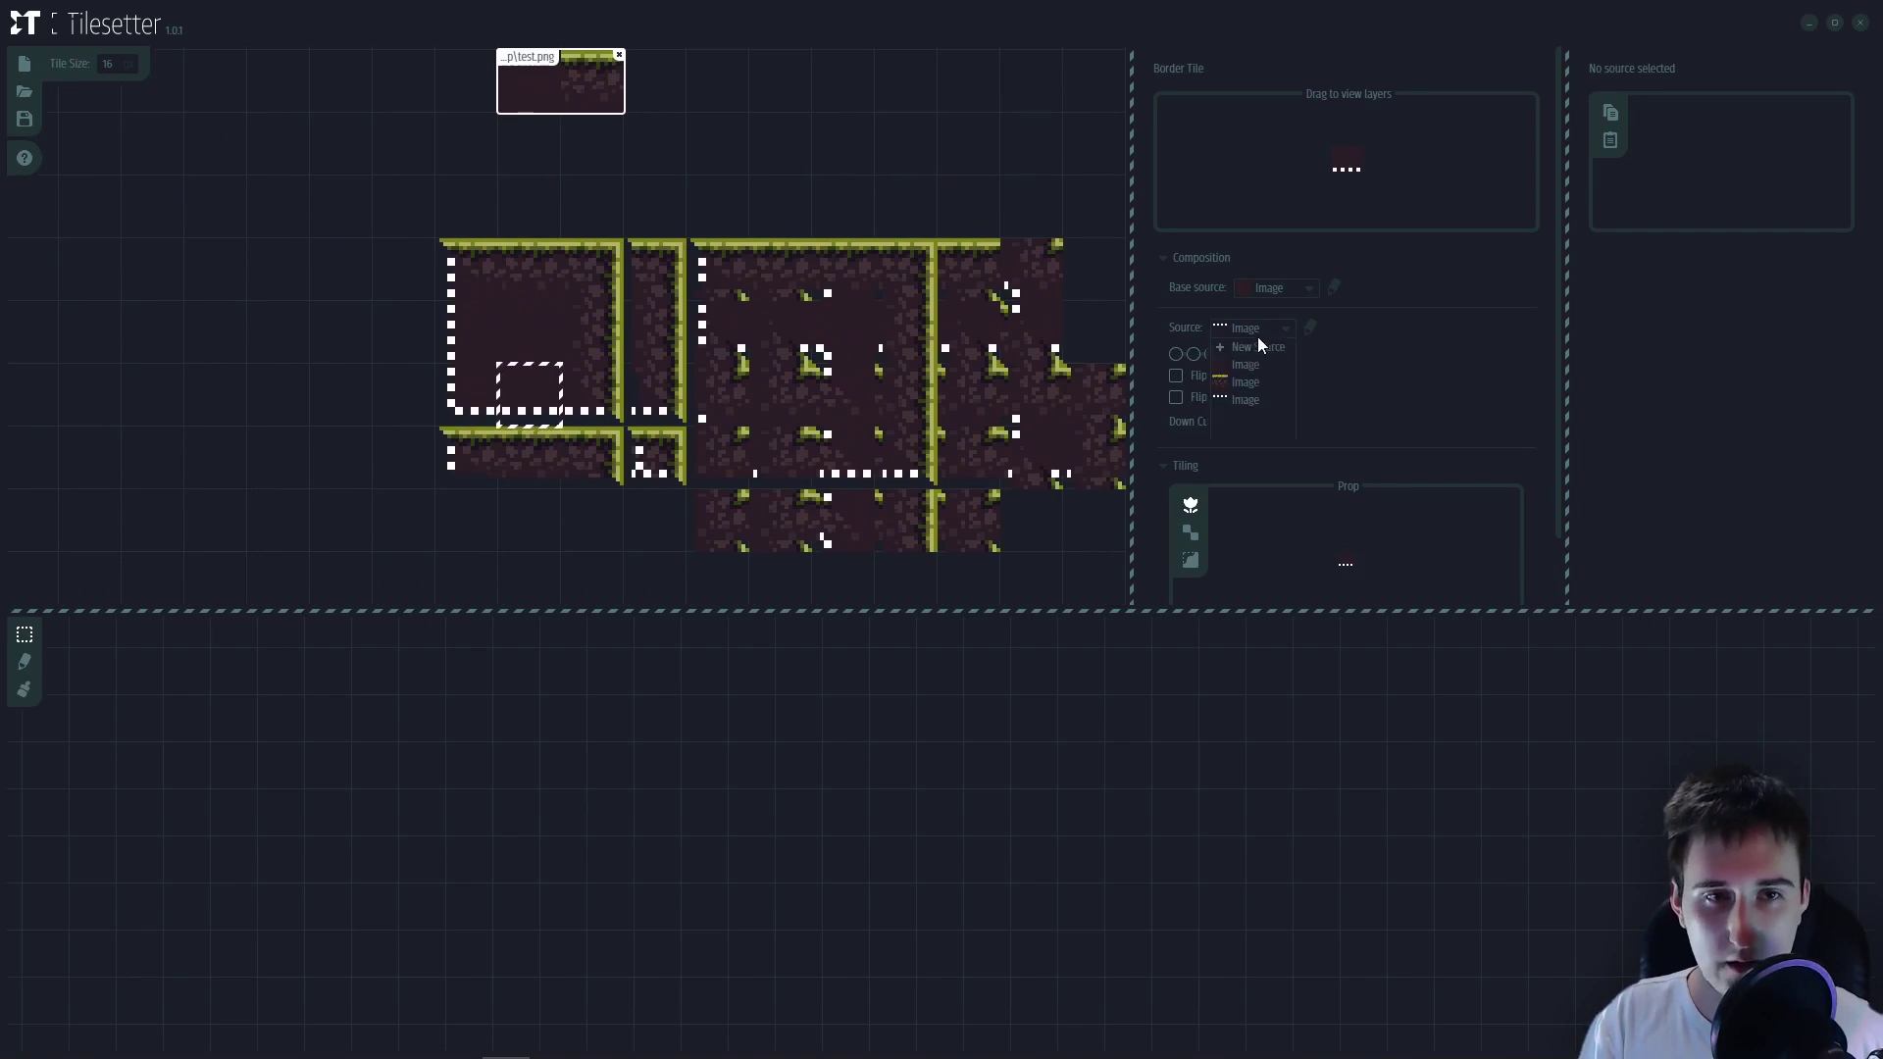
click(1251, 392)
click(466, 334)
click(1251, 329)
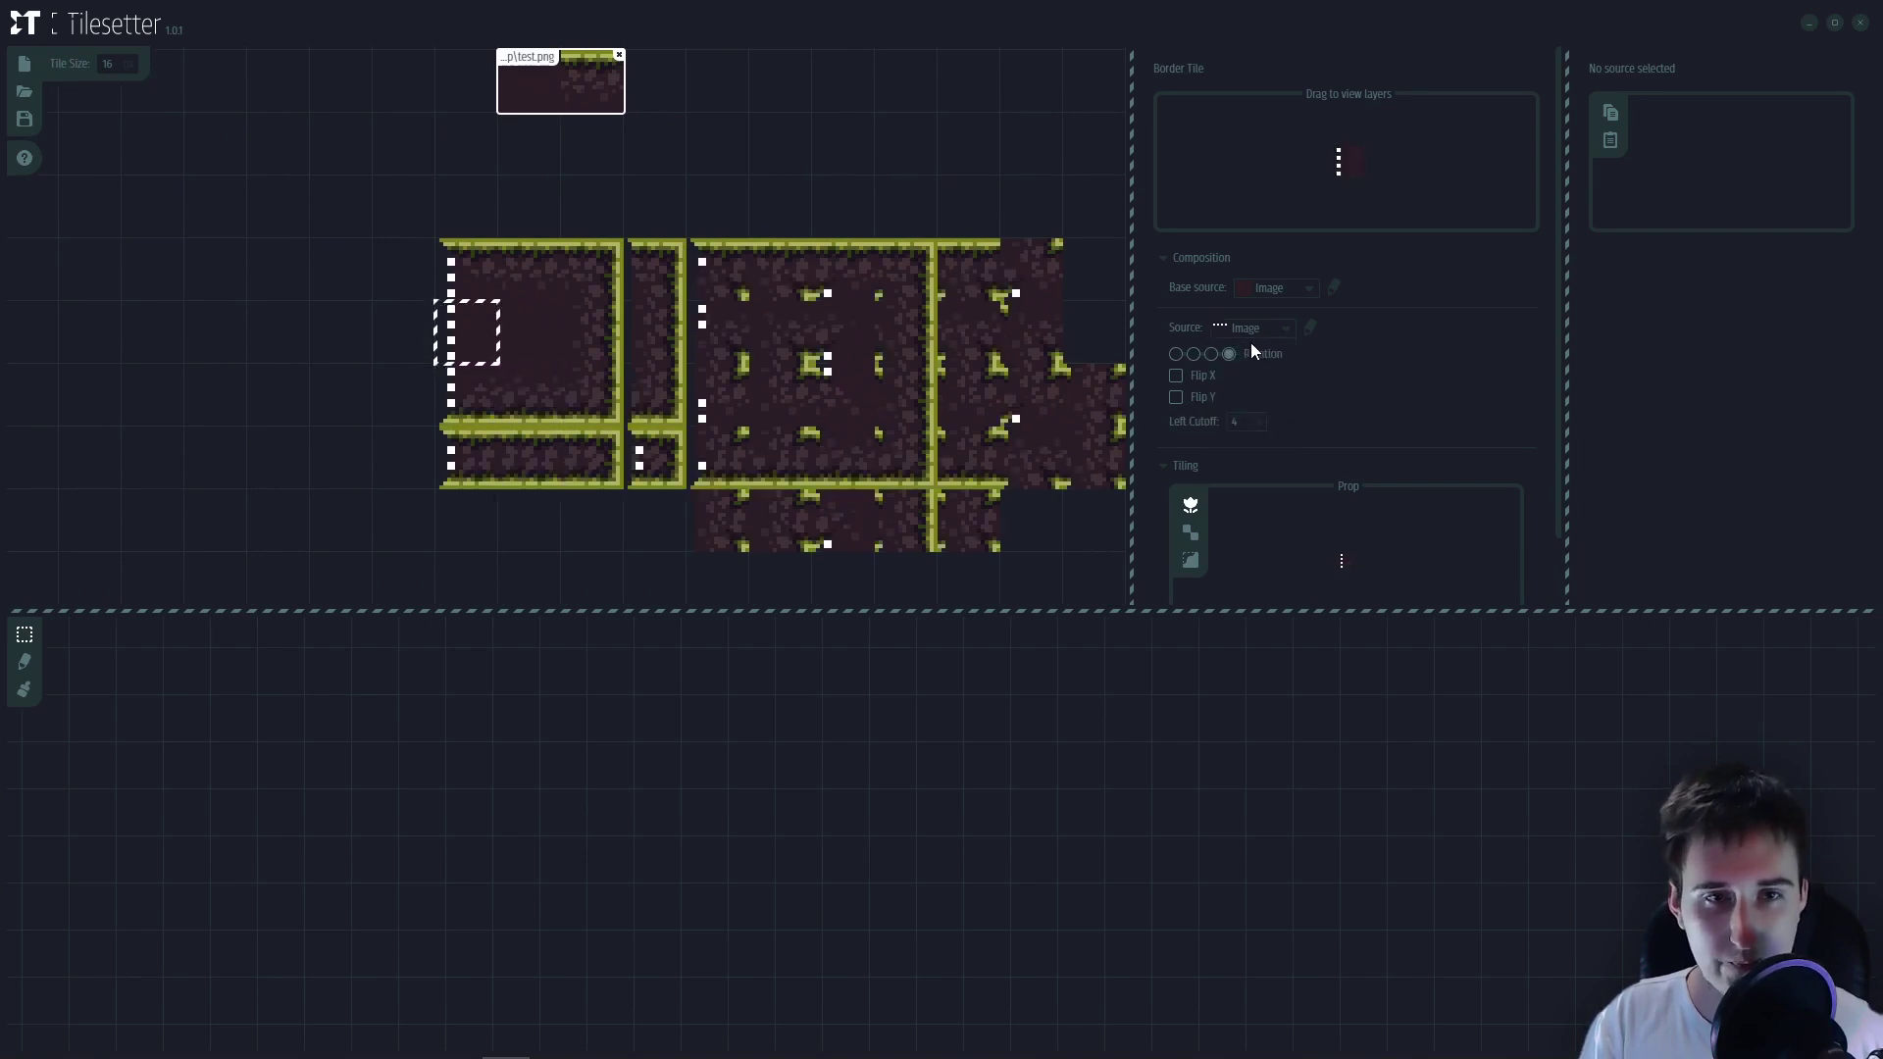
click(1256, 382)
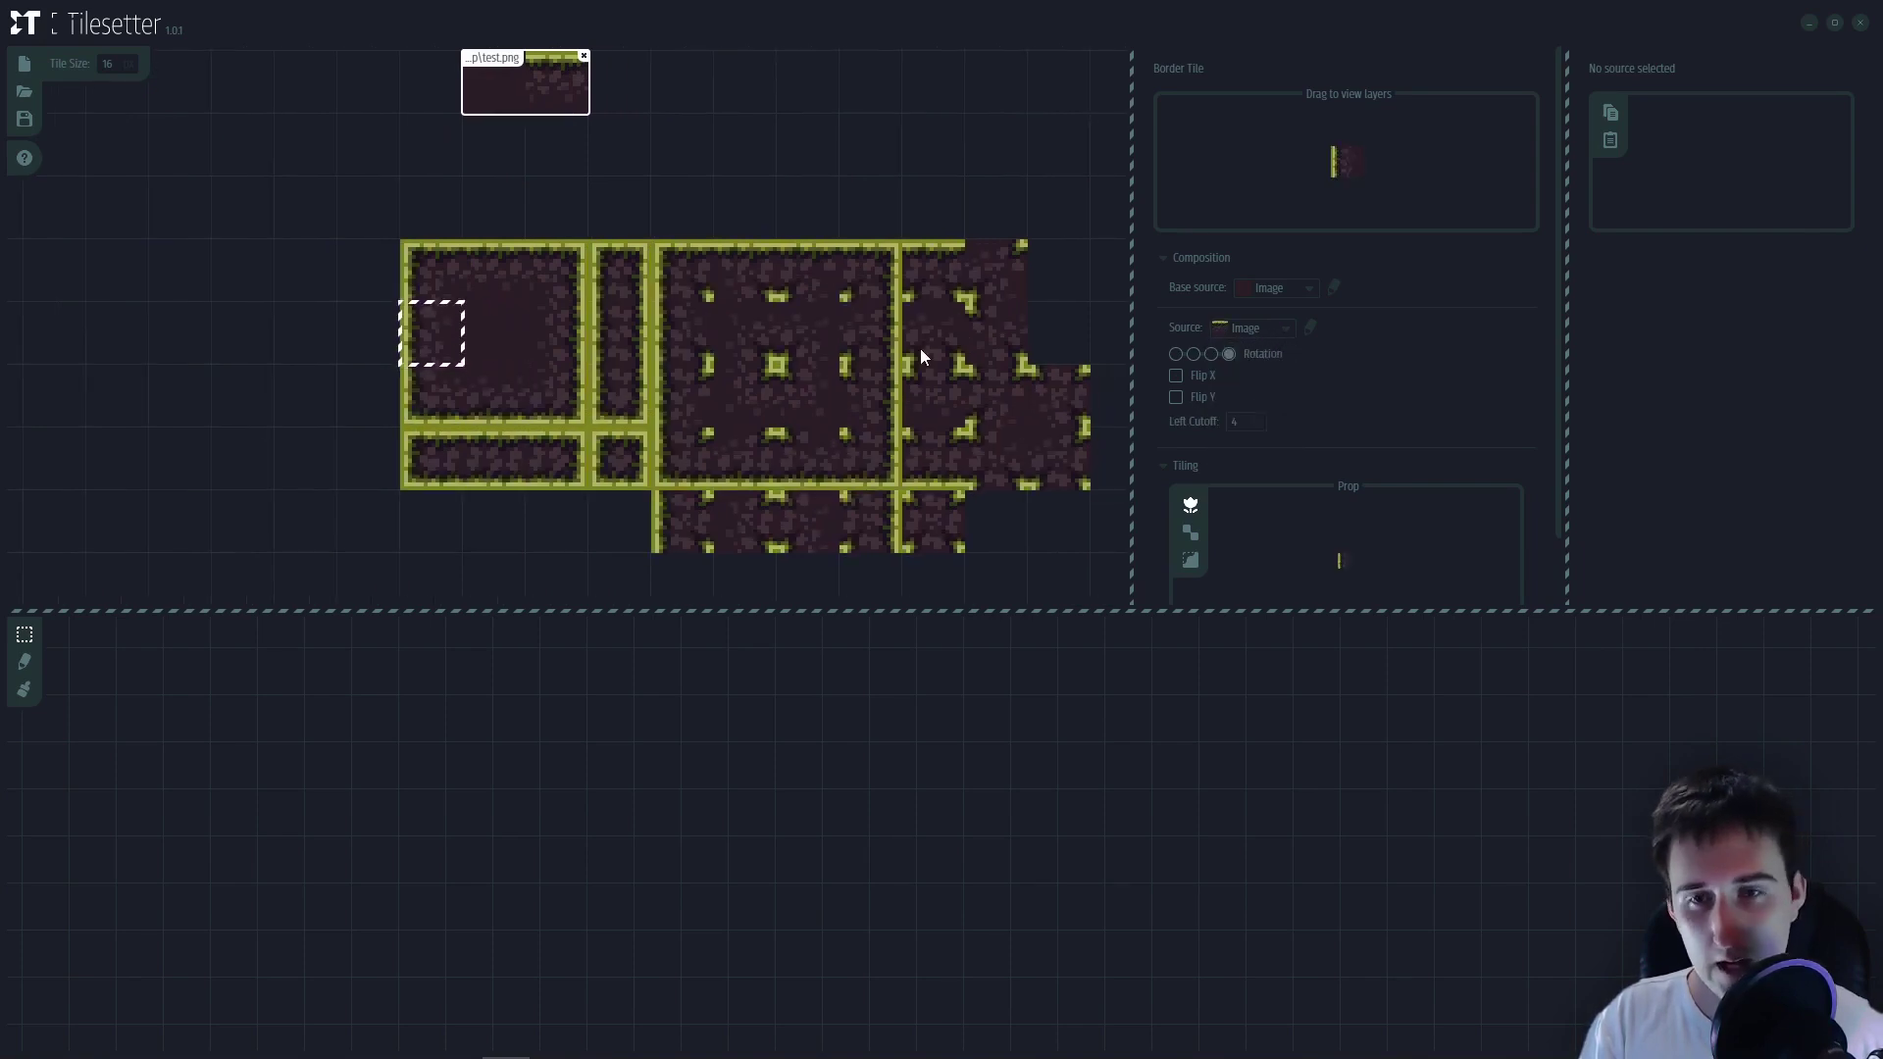
- Paint several copies of the top border tile on the empty map with the pencil tool
drag(963, 397, 1006, 366)
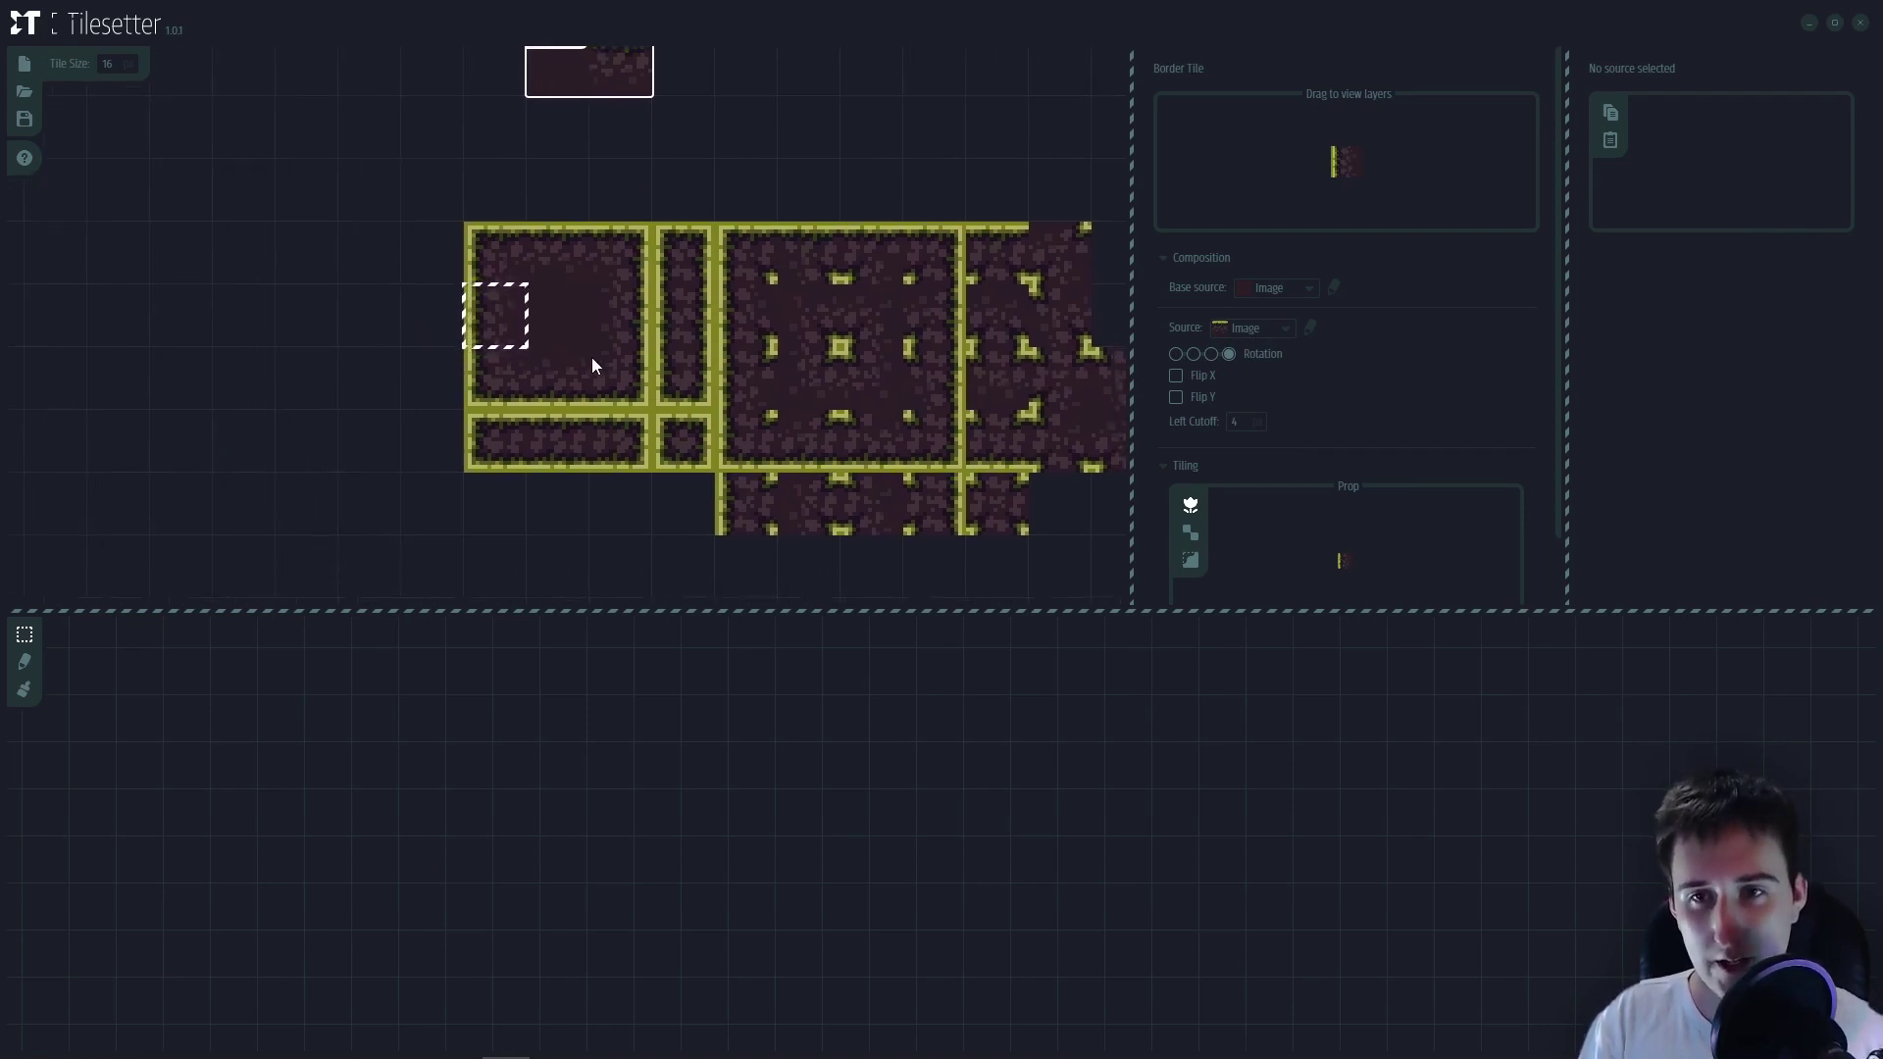
click(554, 257)
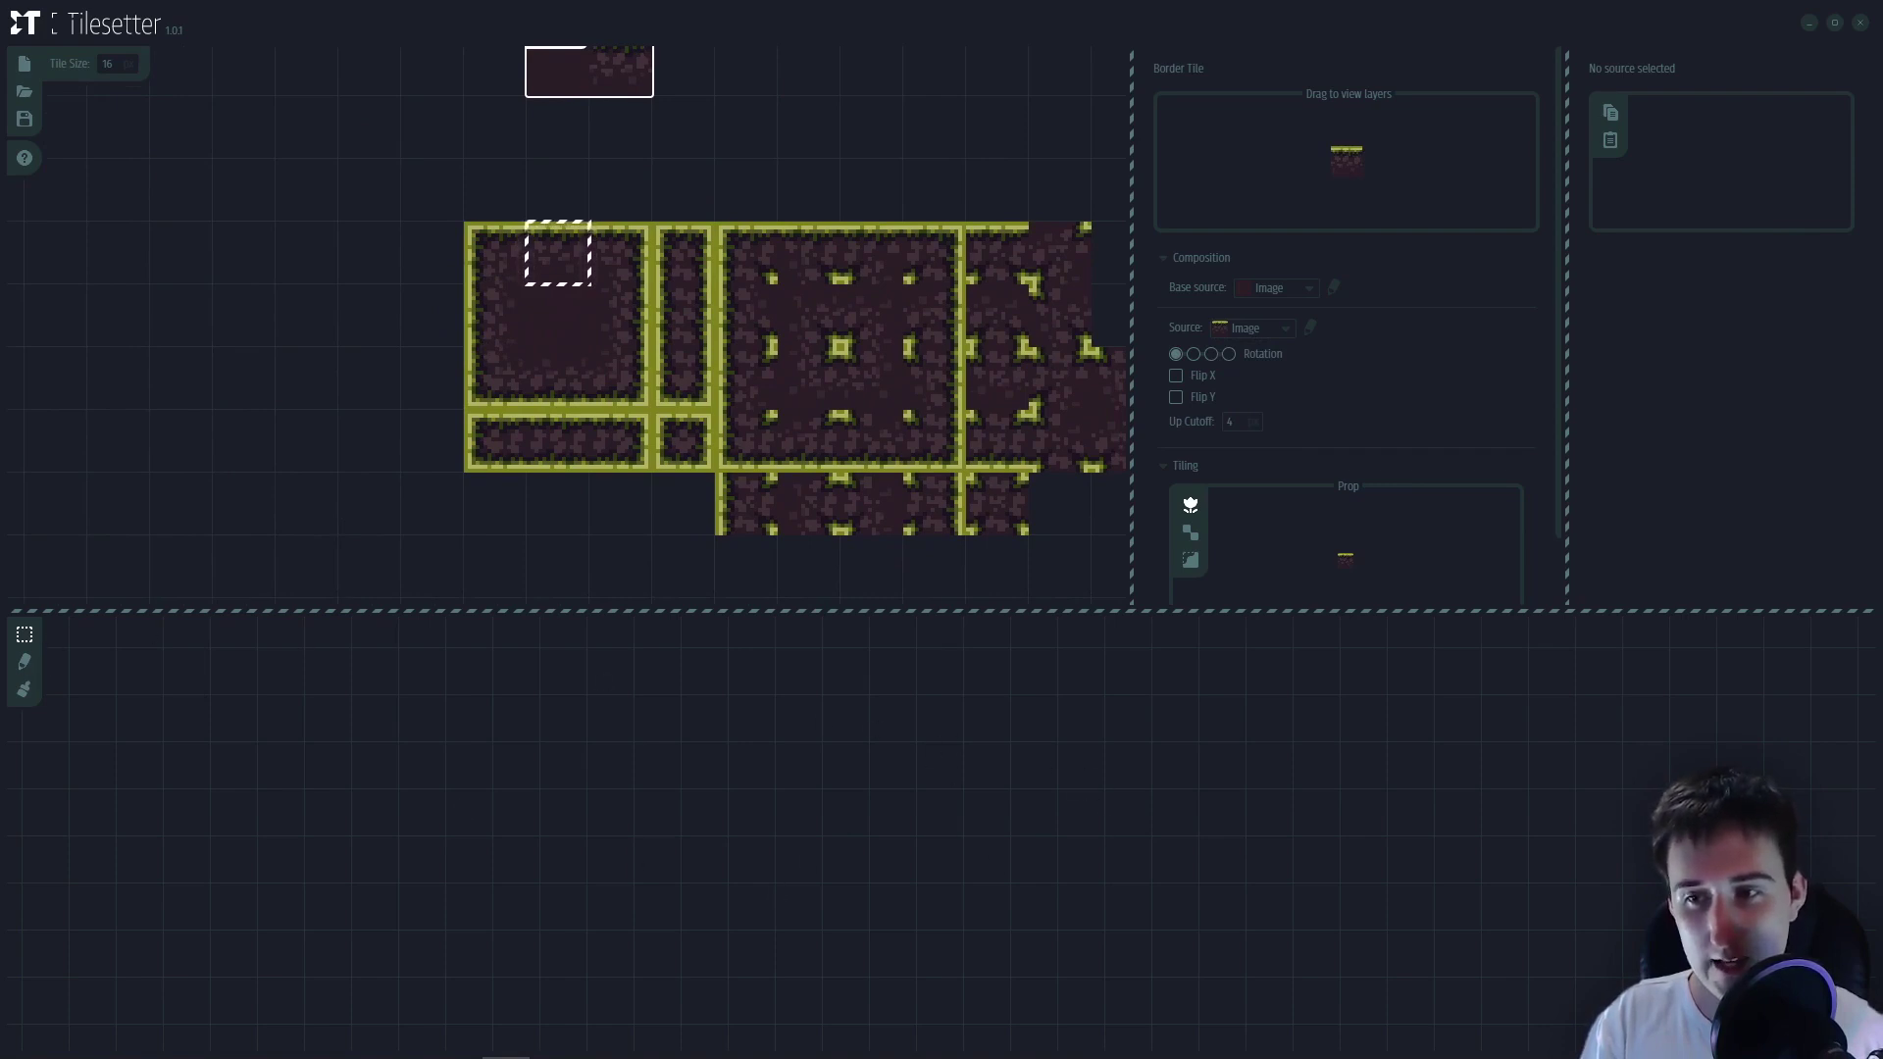
click(25, 662)
click(614, 270)
click(618, 314)
click(563, 263)
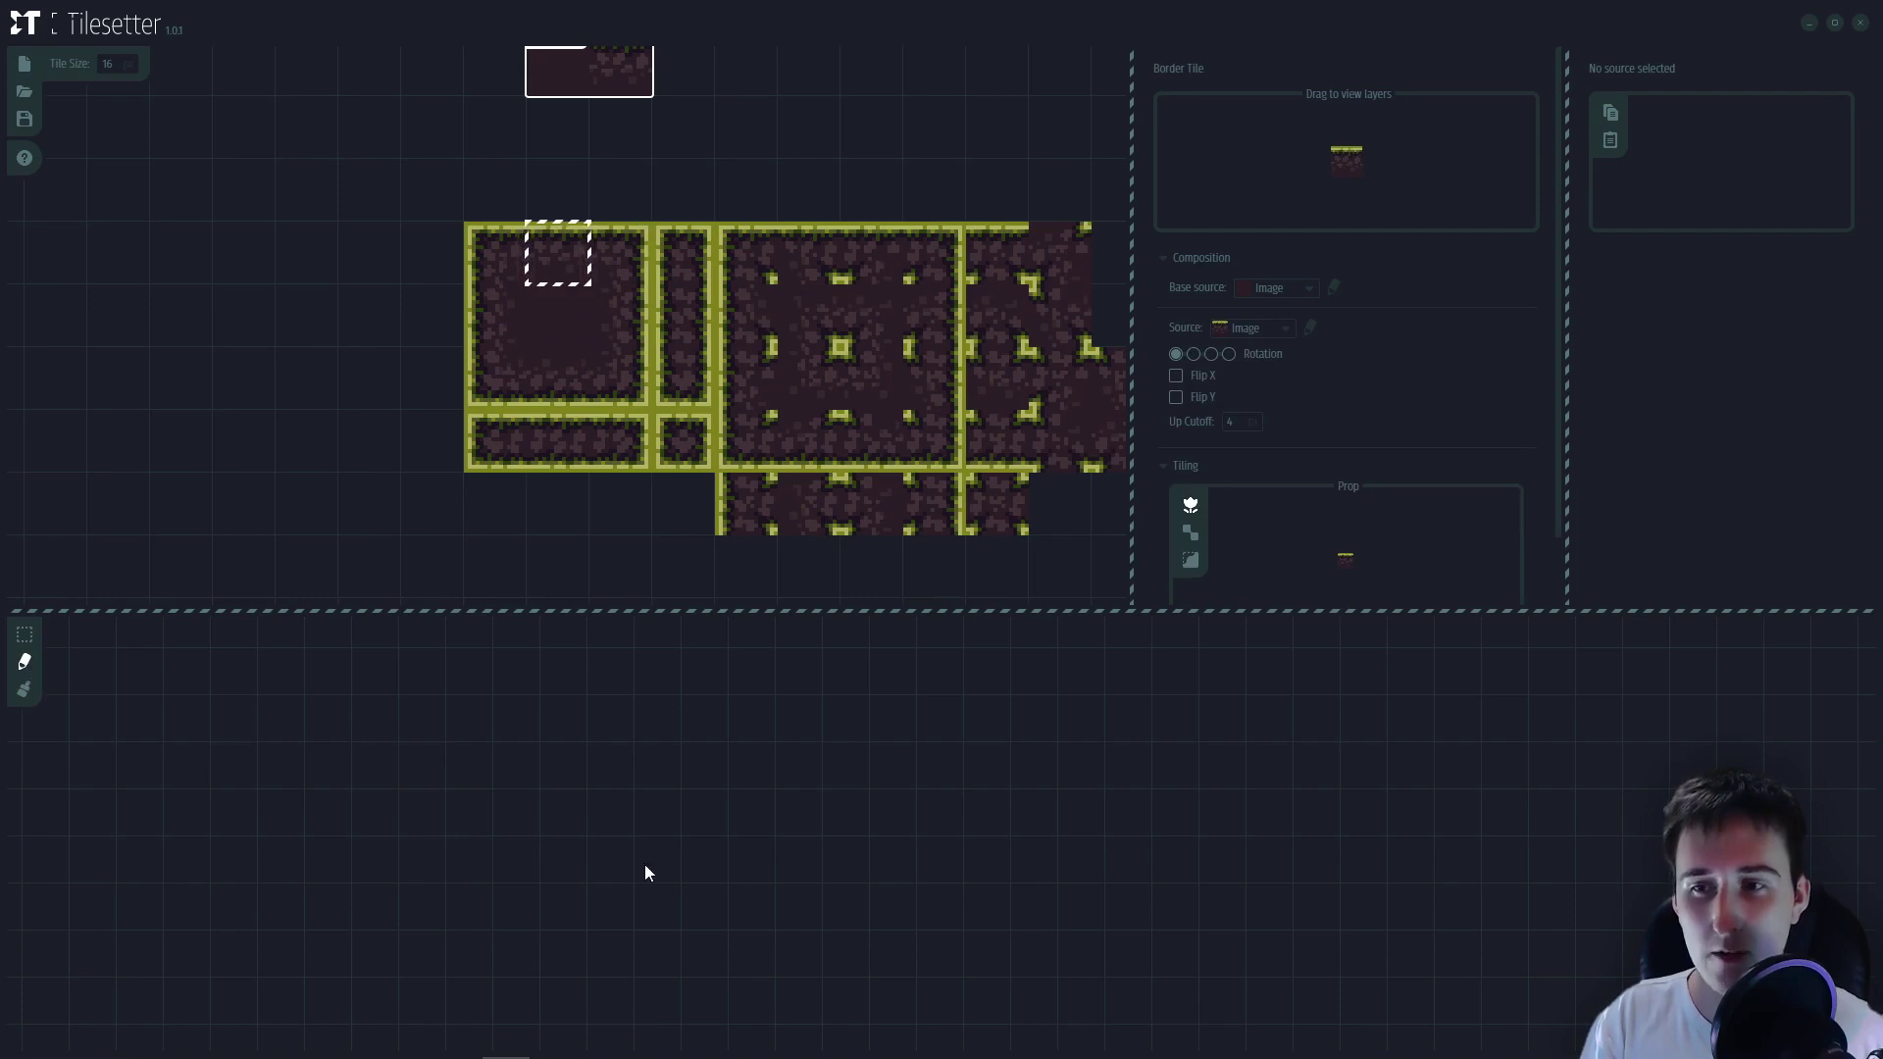
click(654, 803)
mouse_move(733, 814)
mouse_down()
mouse_move(857, 870)
mouse_move(846, 812)
mouse_move(933, 833)
mouse_move(985, 809)
mouse_up()
- Undo all the pencil-painted border tiles so the map is empty
key(ctrl+z)
key(ctrl+z)
key(ctrl+z)
key(ctrl+z)
key(ctrl+z)
key(ctrl+z)
key(ctrl+z)
key(ctrl+z)
key(ctrl+z)
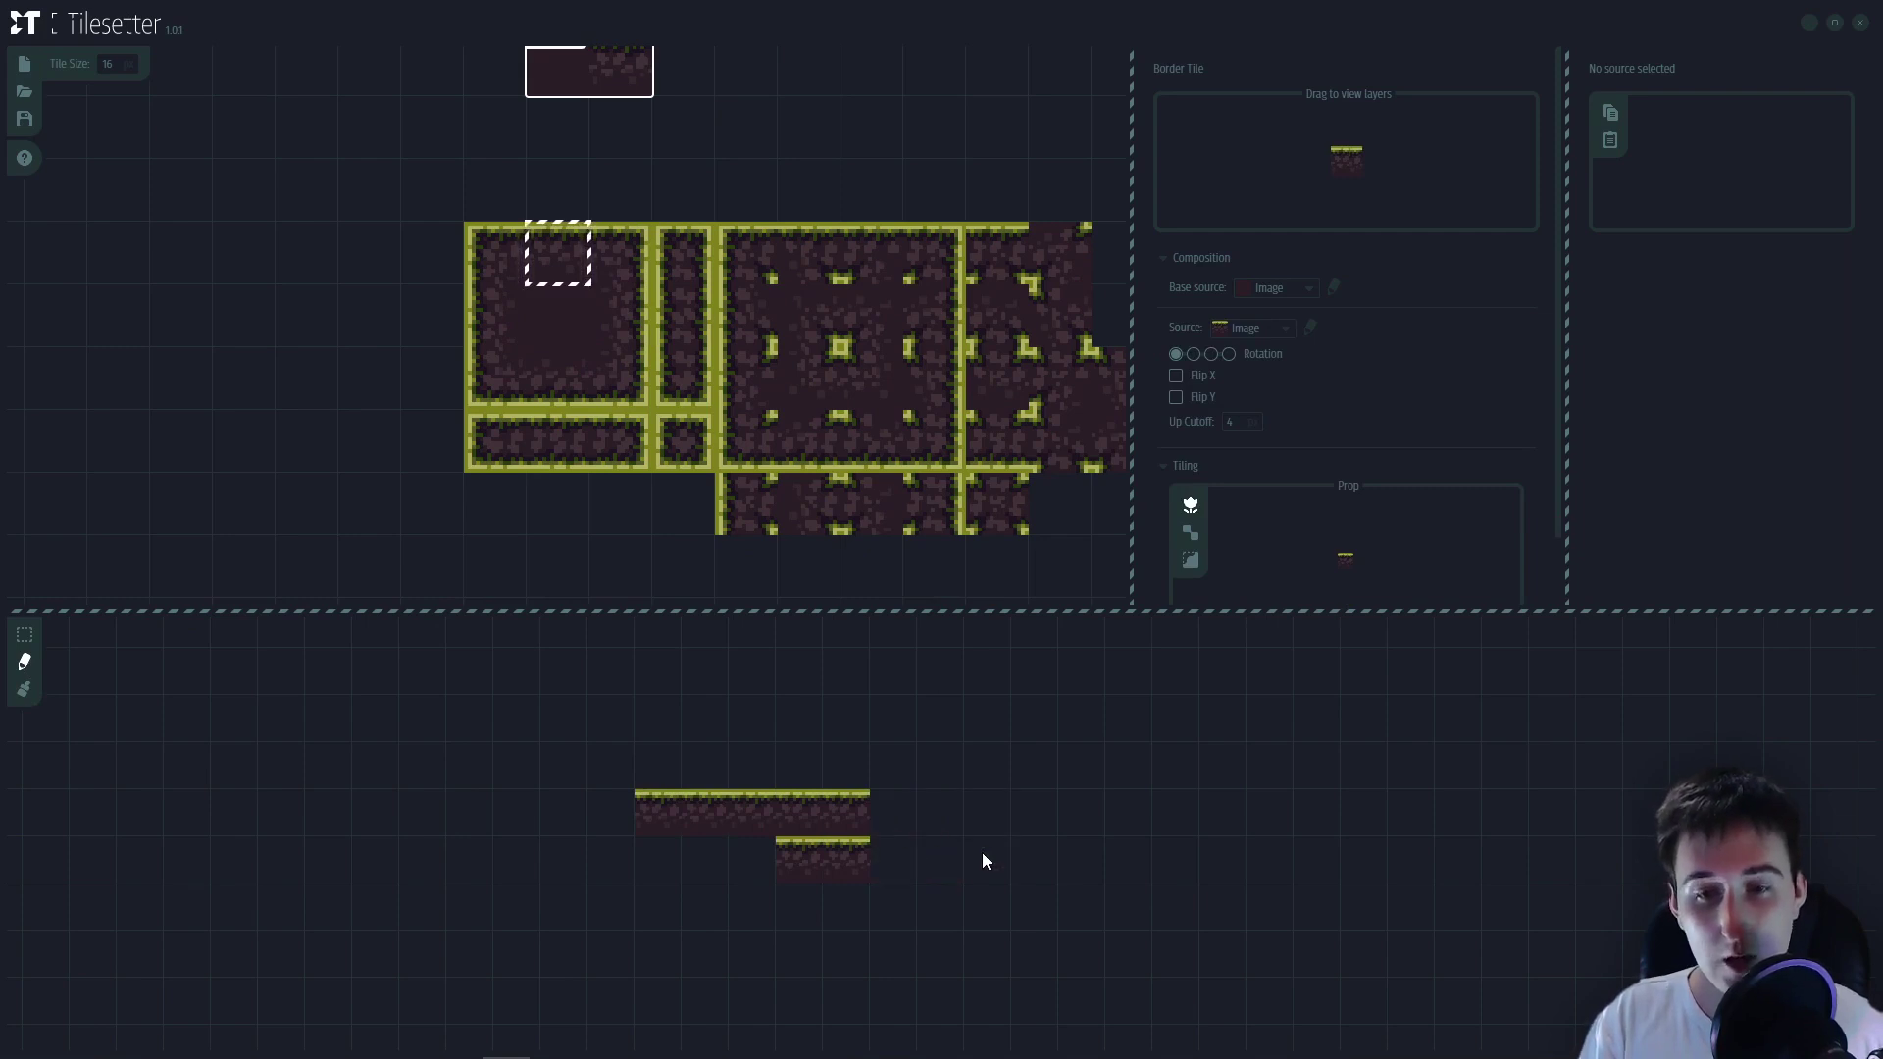
key(ctrl+z)
key(ctrl+z)
key(ctrl+z)
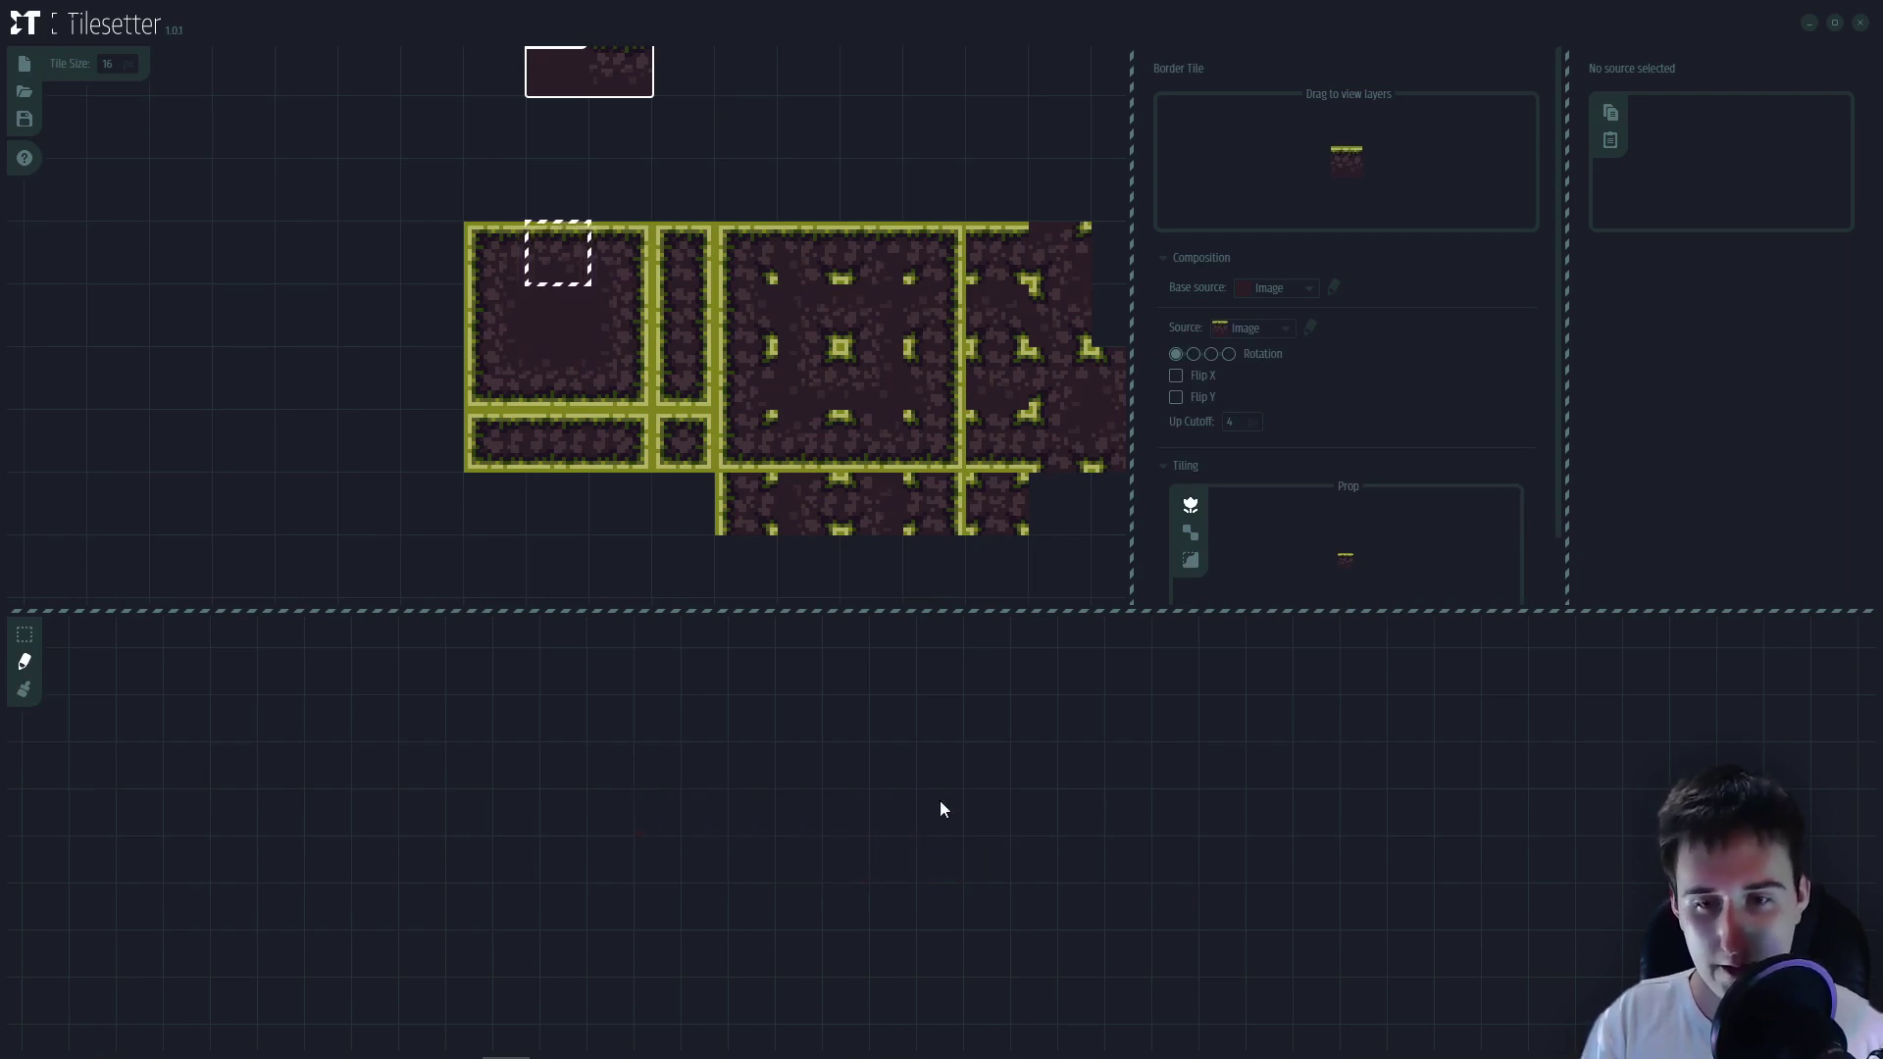
- Set the tiling type of the central base tile to Blob Set
click(574, 316)
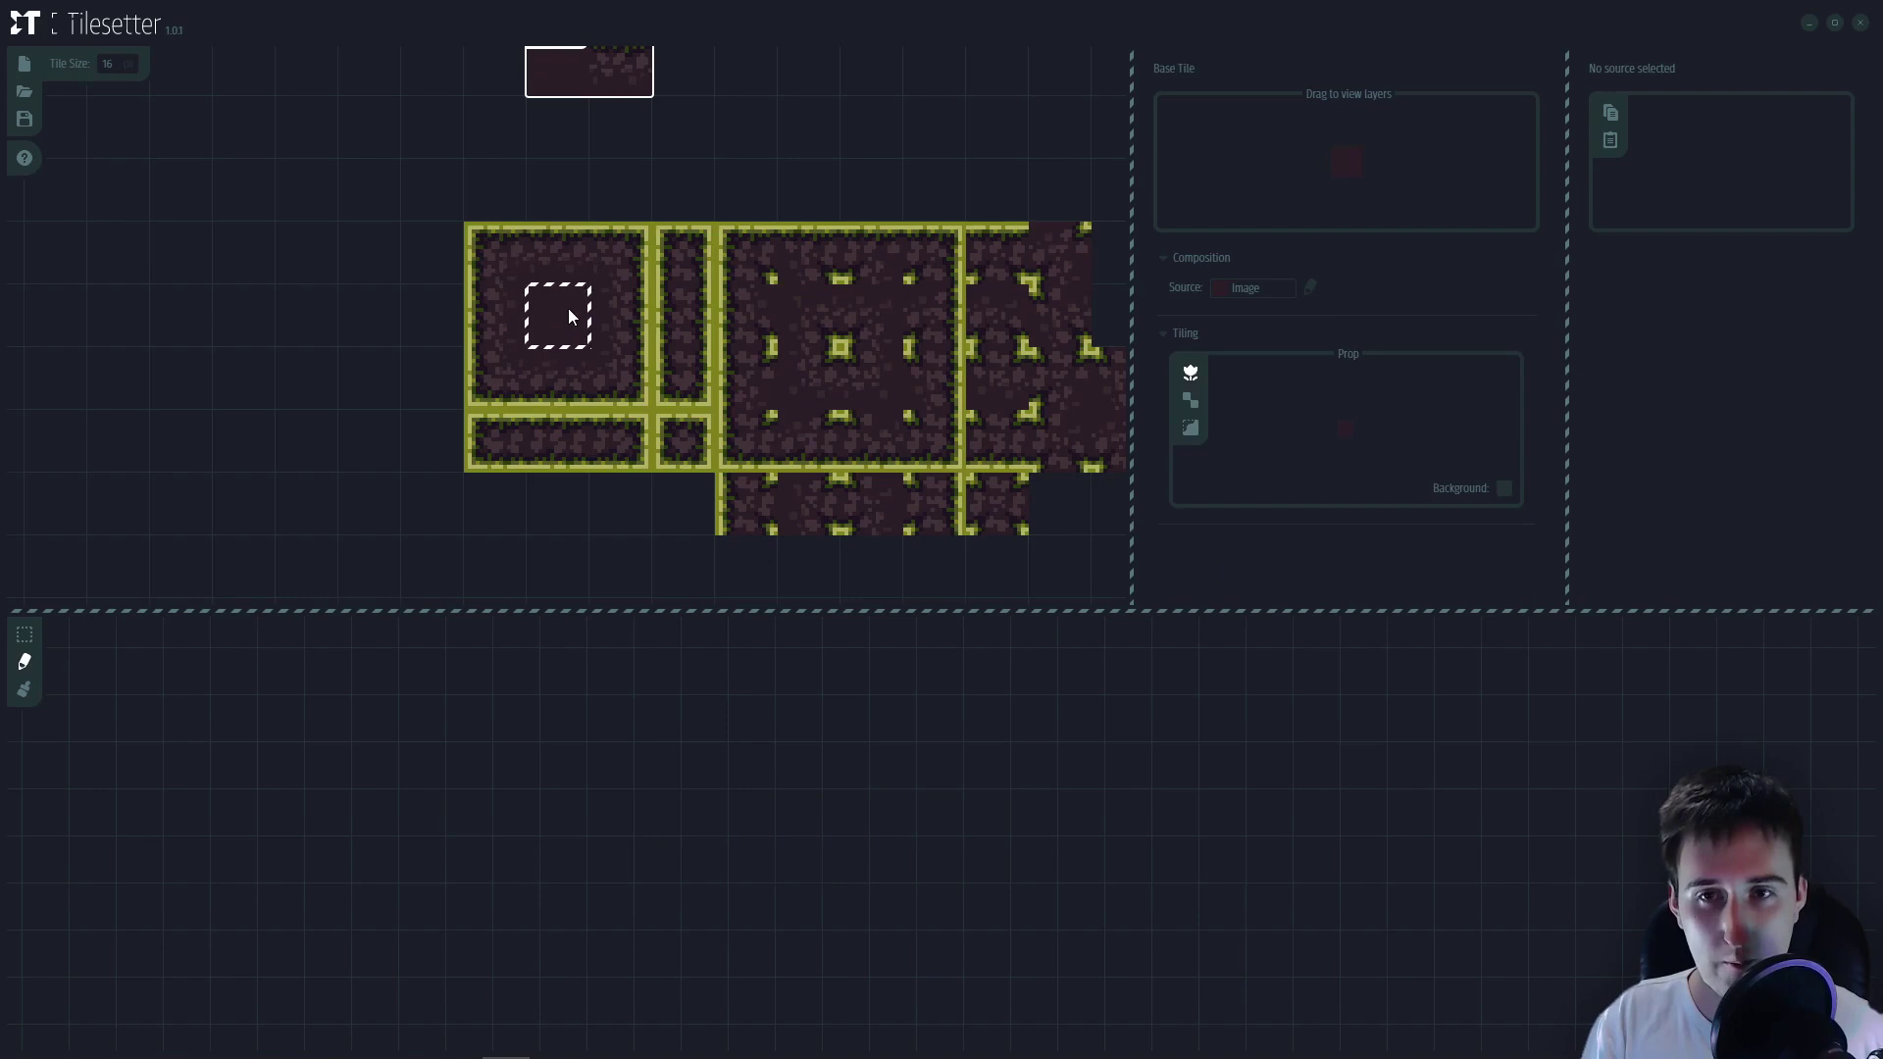
drag(583, 332, 539, 297)
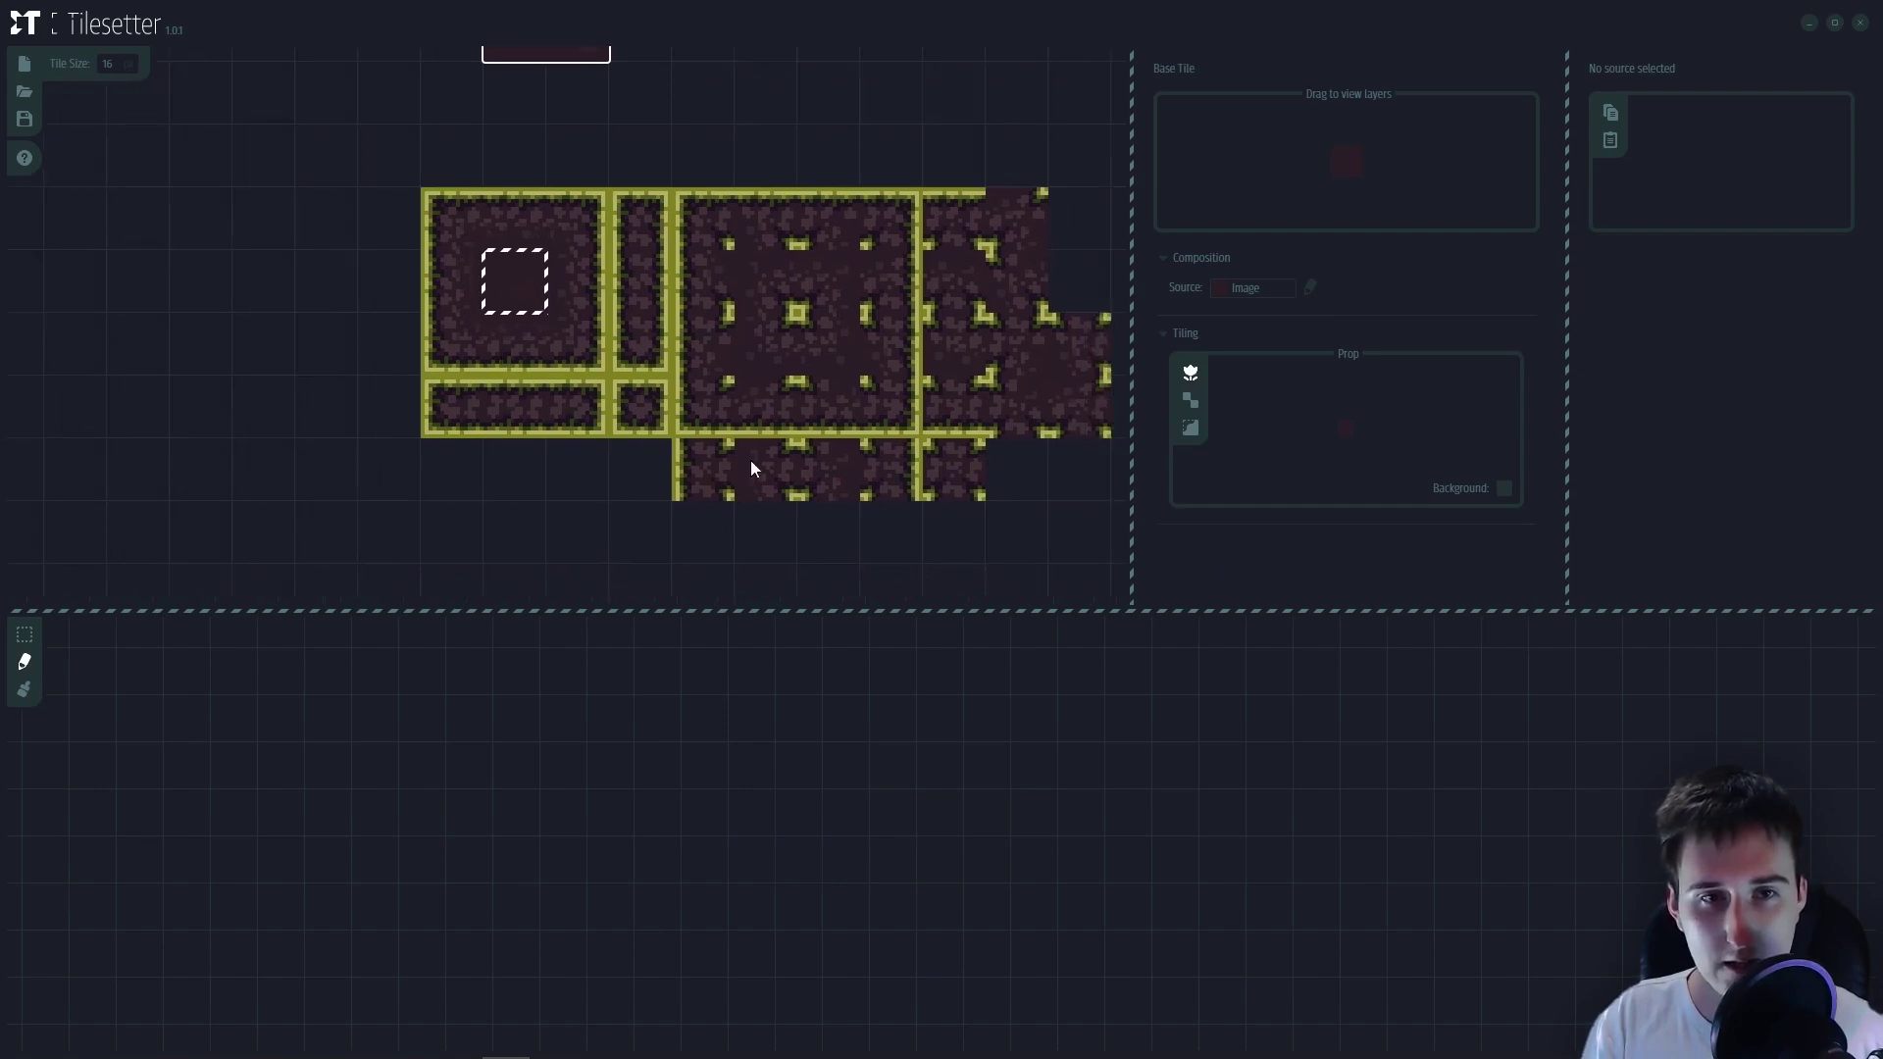
click(1192, 402)
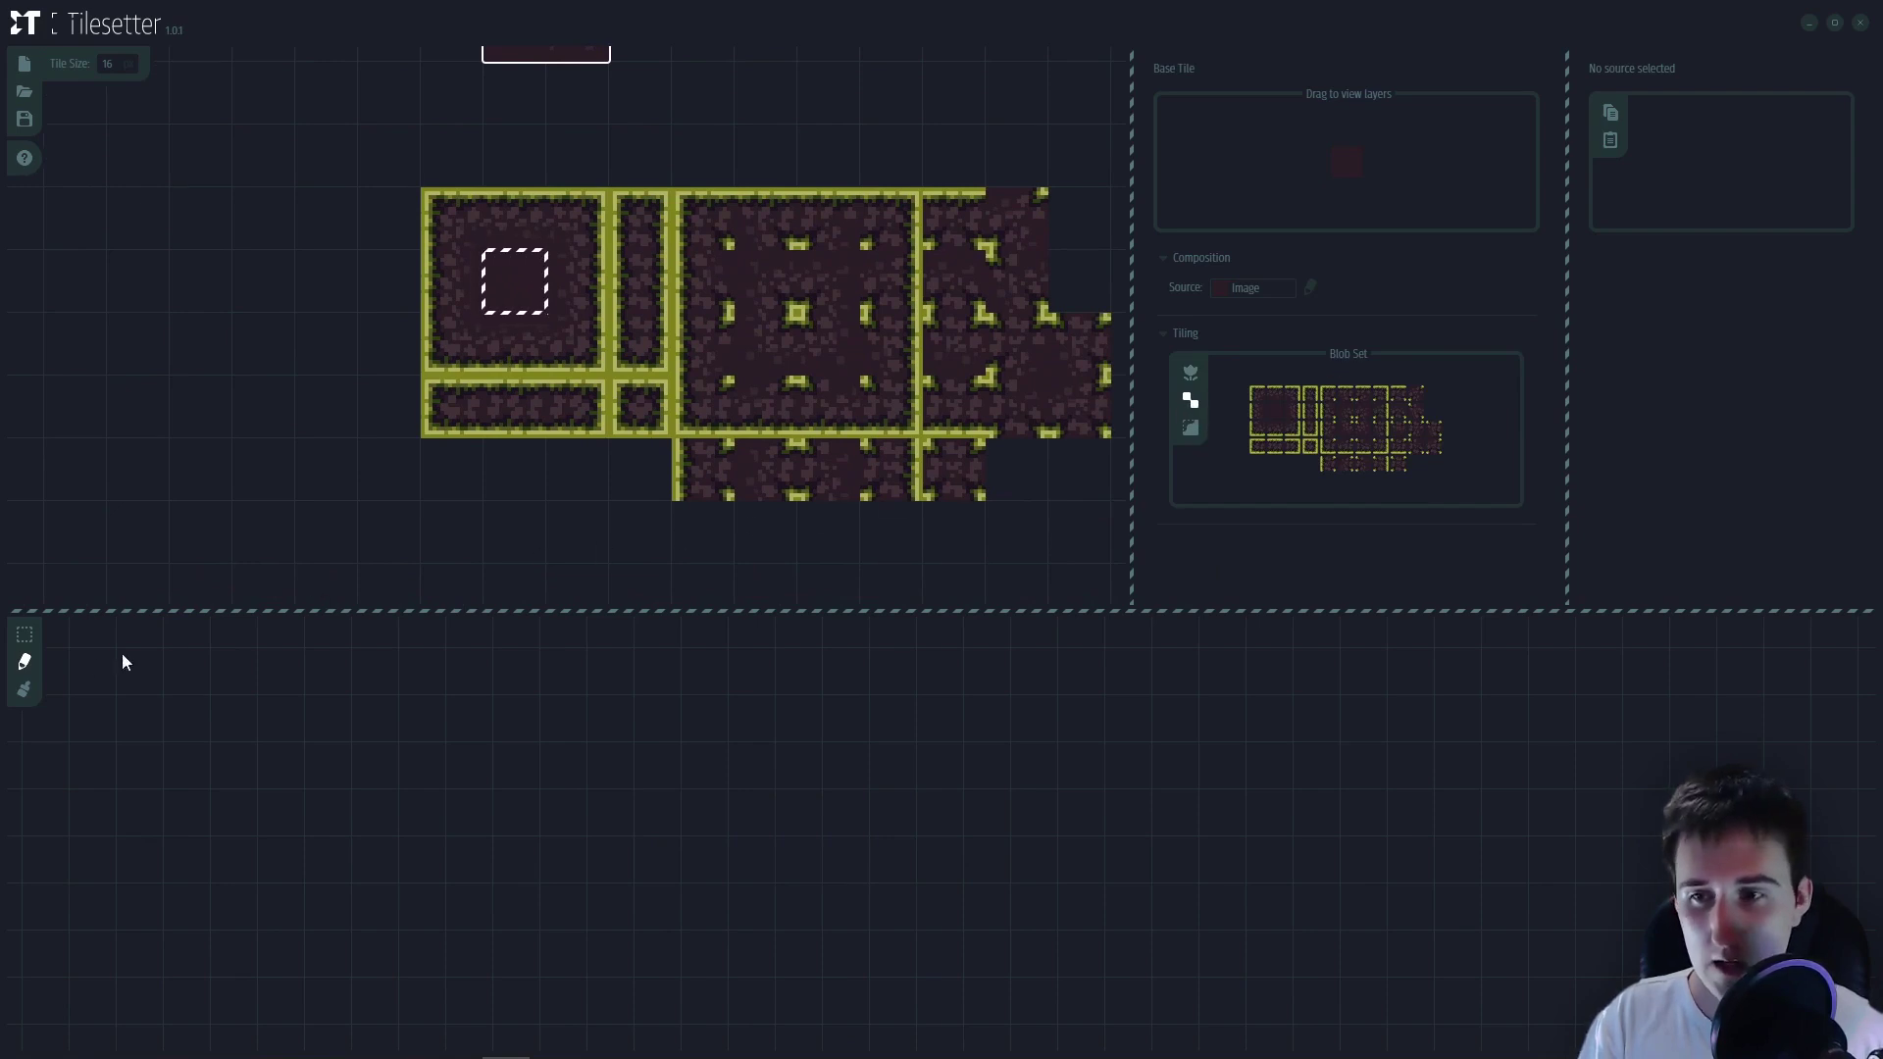
- Paint a dirt area with a winding path on the map using the size 1 tiling brush, and erase some interior cells
click(24, 692)
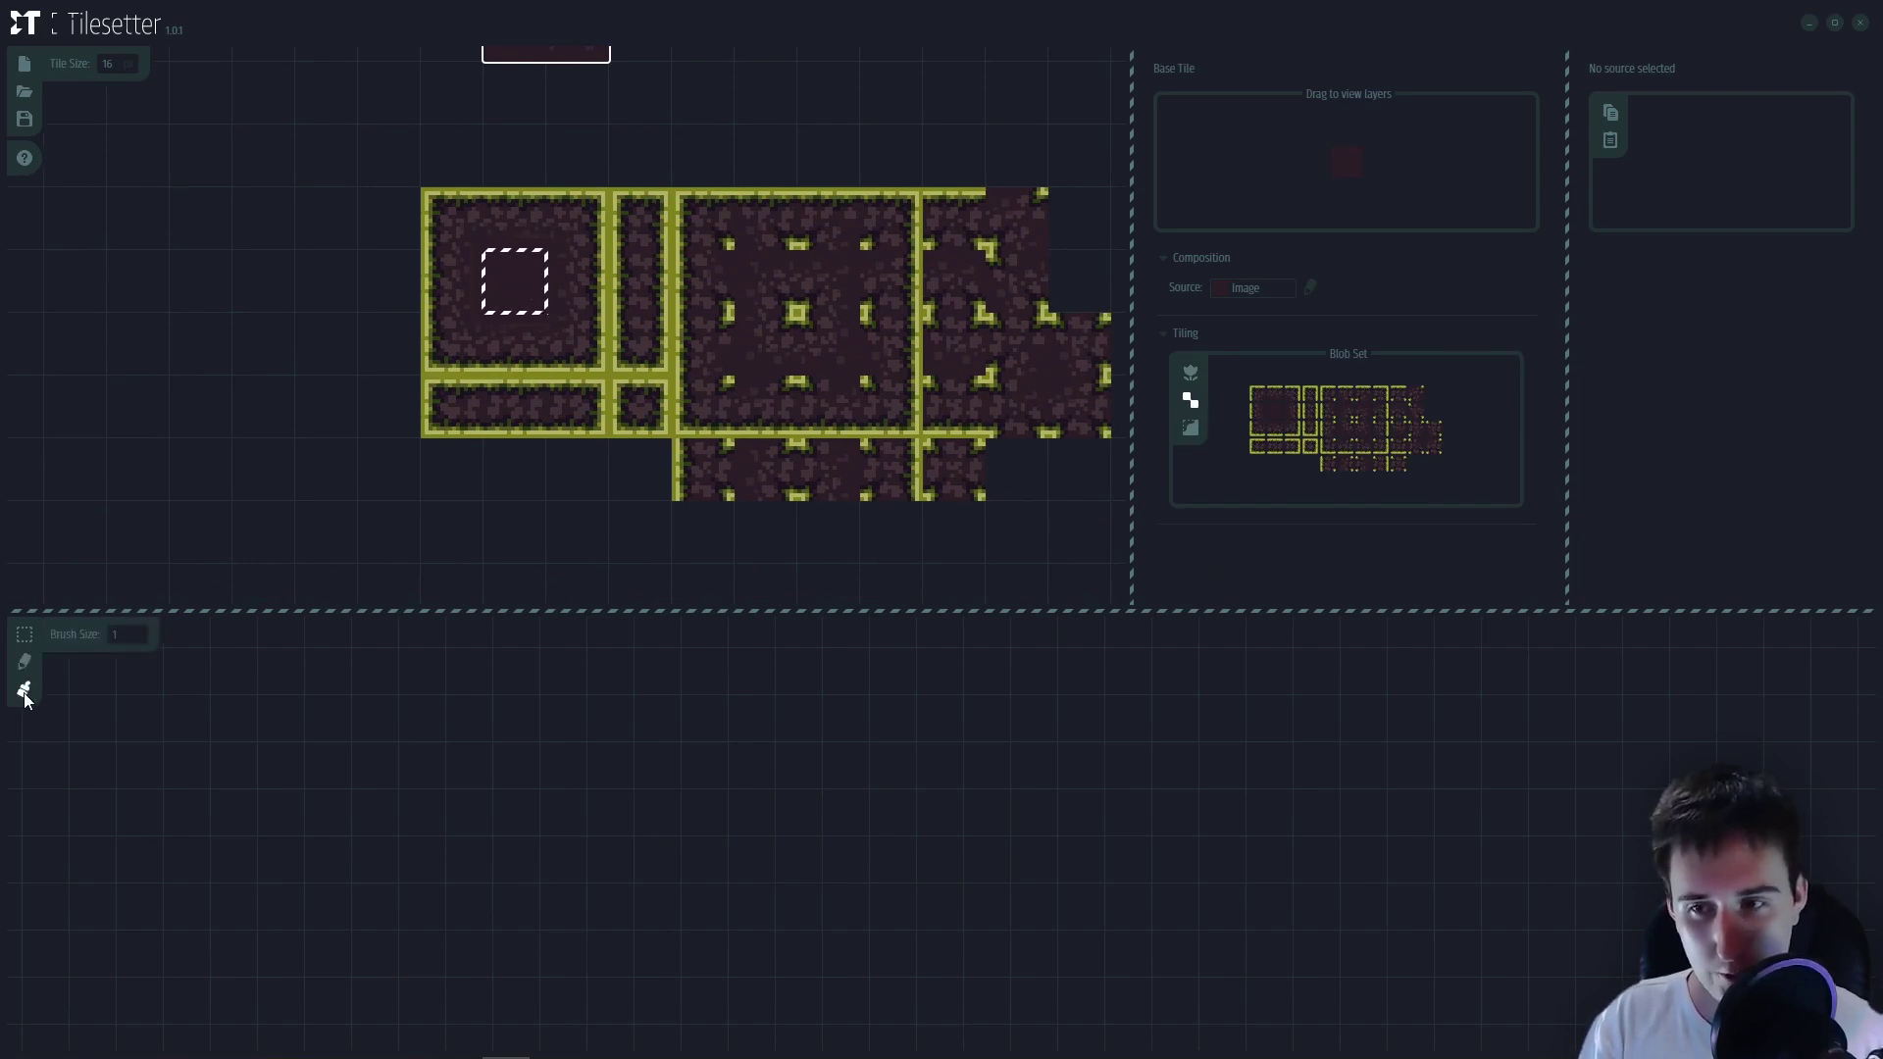
mouse_move(561, 764)
mouse_down()
mouse_move(772, 795)
mouse_move(631, 876)
mouse_move(617, 799)
mouse_move(746, 773)
mouse_move(759, 809)
mouse_move(704, 688)
mouse_move(629, 680)
mouse_move(682, 716)
mouse_up()
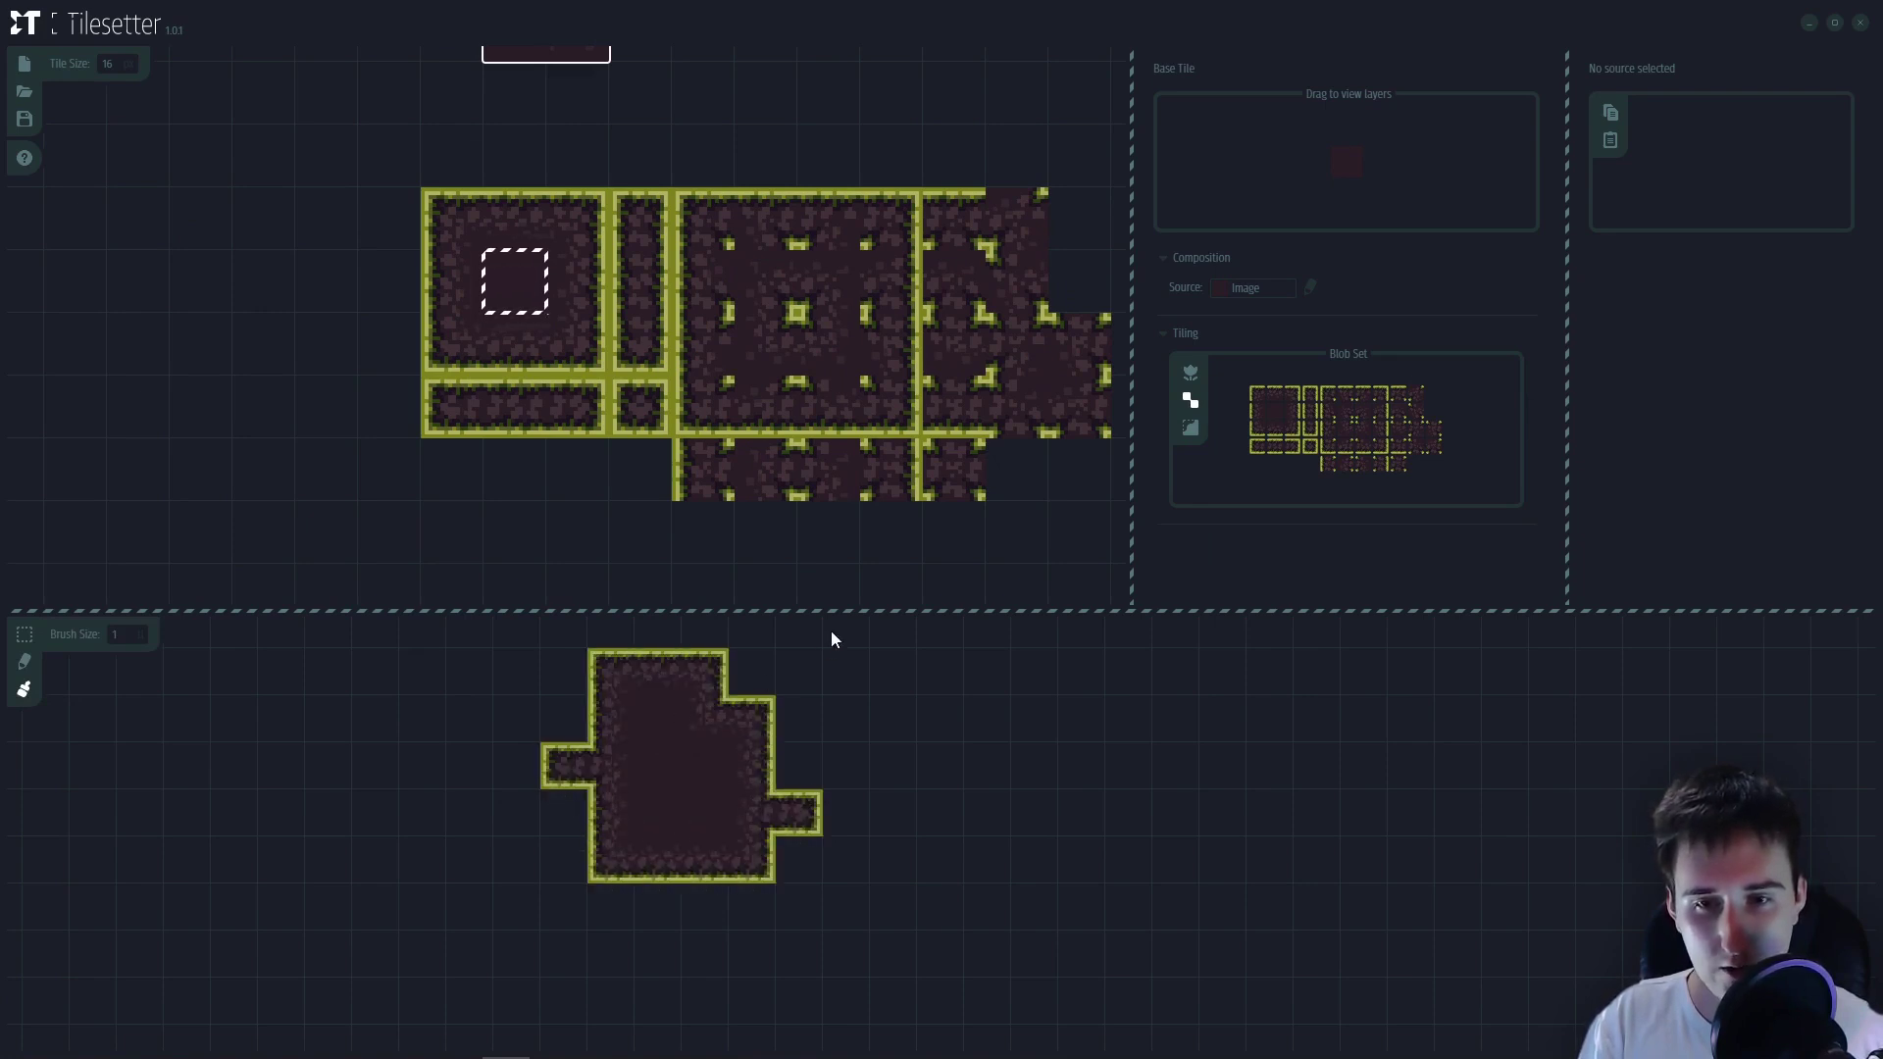
mouse_move(780, 770)
mouse_down()
mouse_move(819, 770)
mouse_move(774, 977)
mouse_move(862, 941)
mouse_move(706, 1040)
mouse_up()
right_click(792, 904)
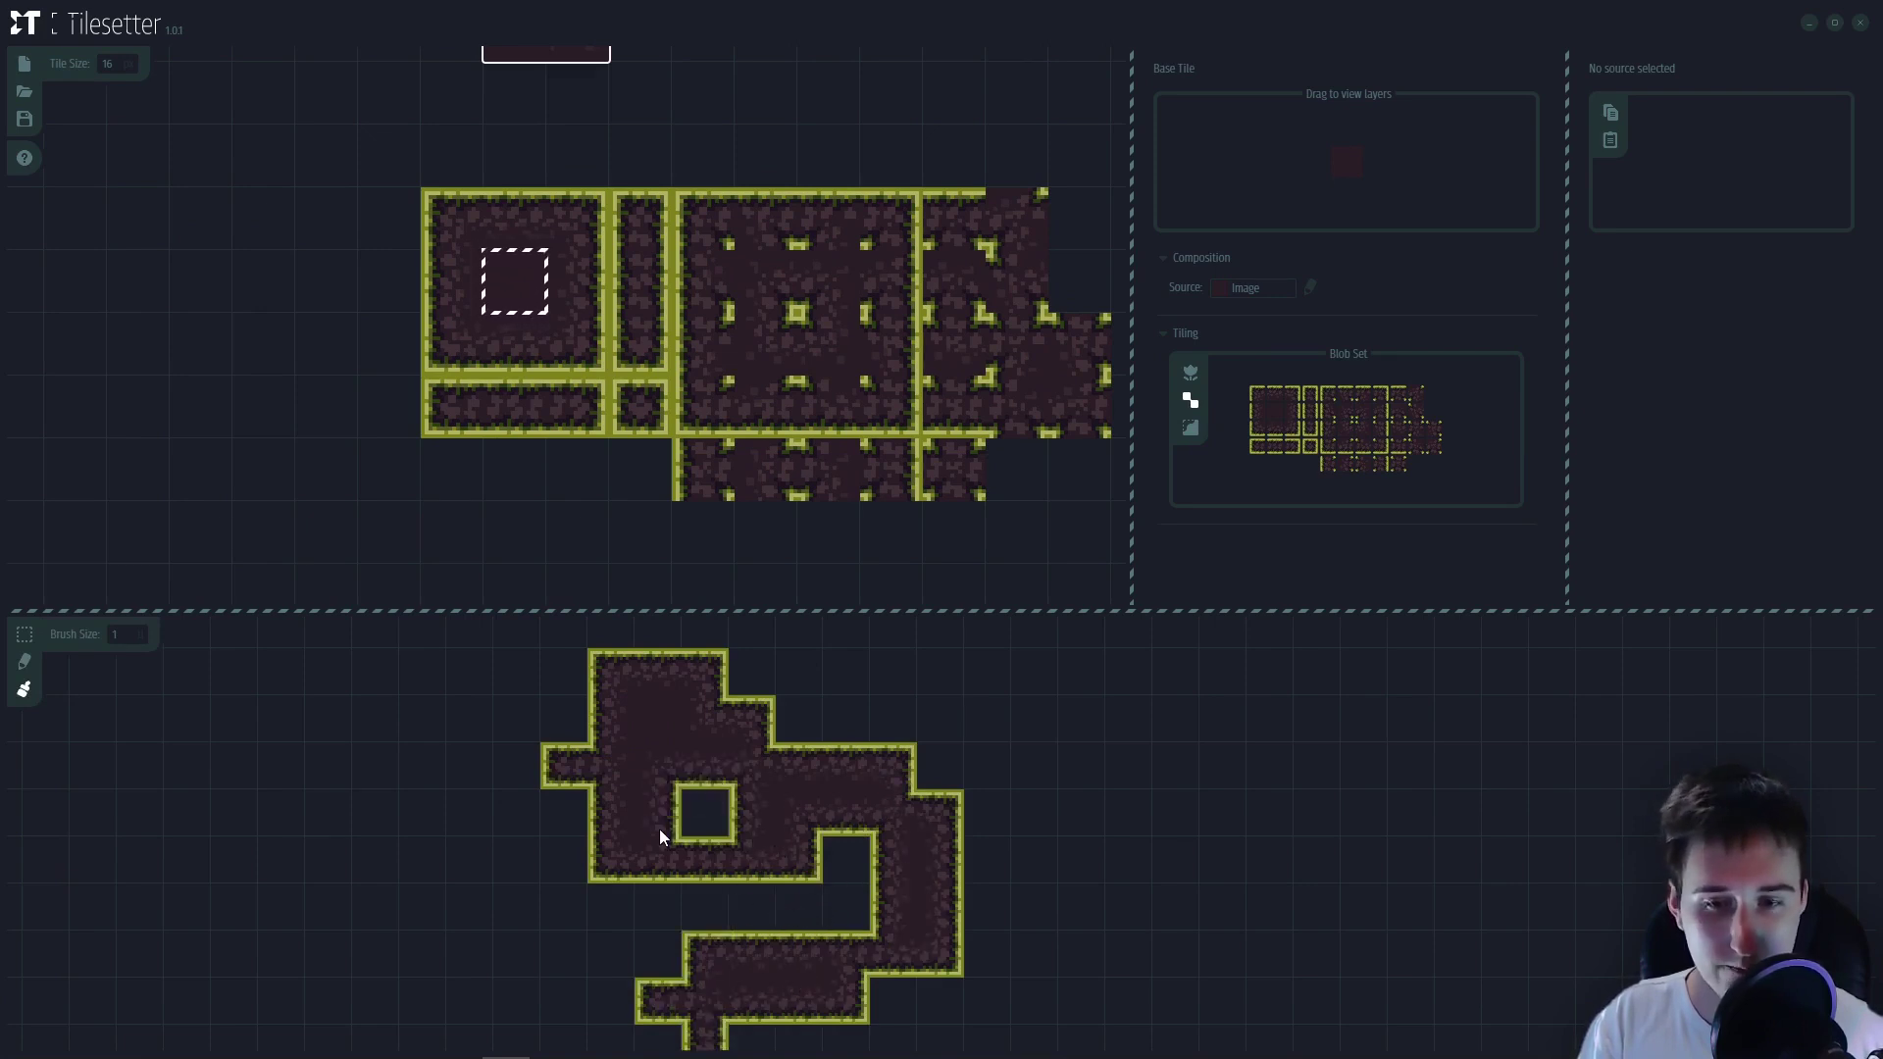
right_click(658, 859)
mouse_move(775, 961)
mouse_down()
mouse_move(793, 871)
mouse_move(767, 901)
mouse_move(773, 945)
mouse_up()
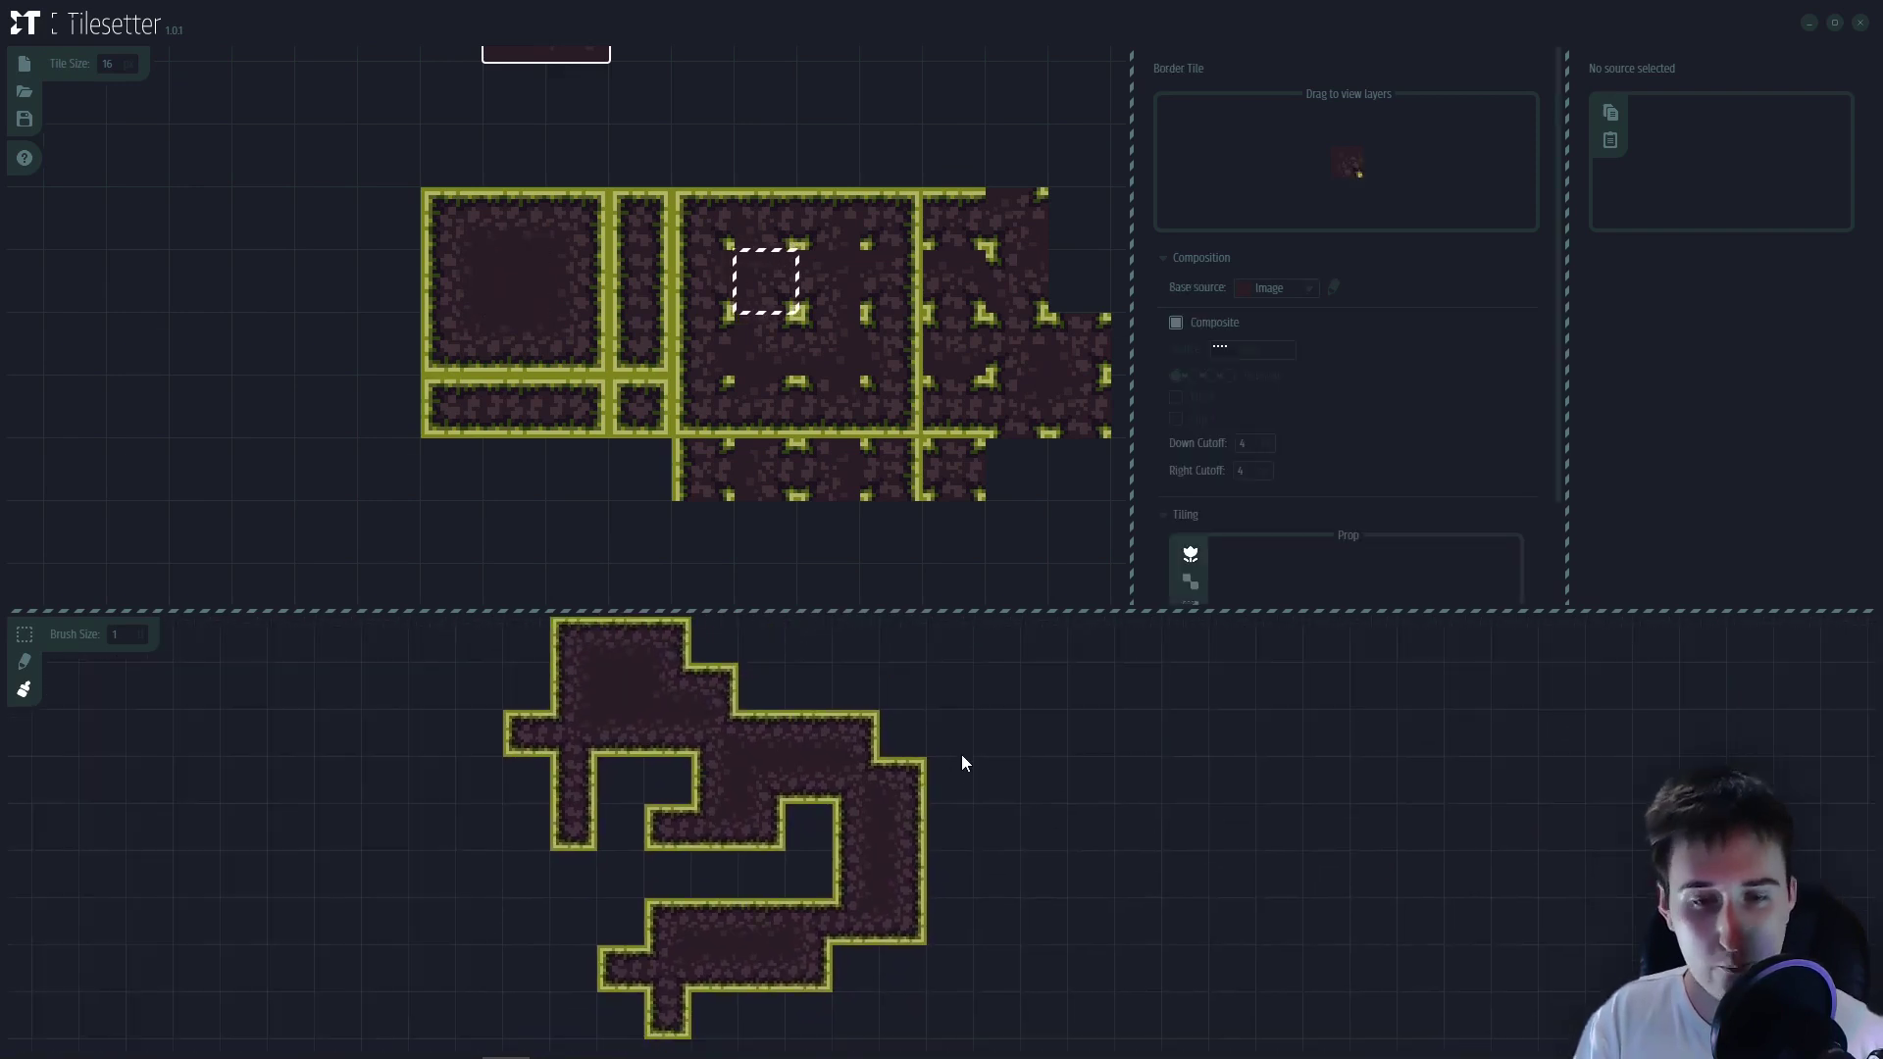
- Pick the top-left corner tile from the map, try painting it beside the terrain, and undo those strokes
alt+click(557, 640)
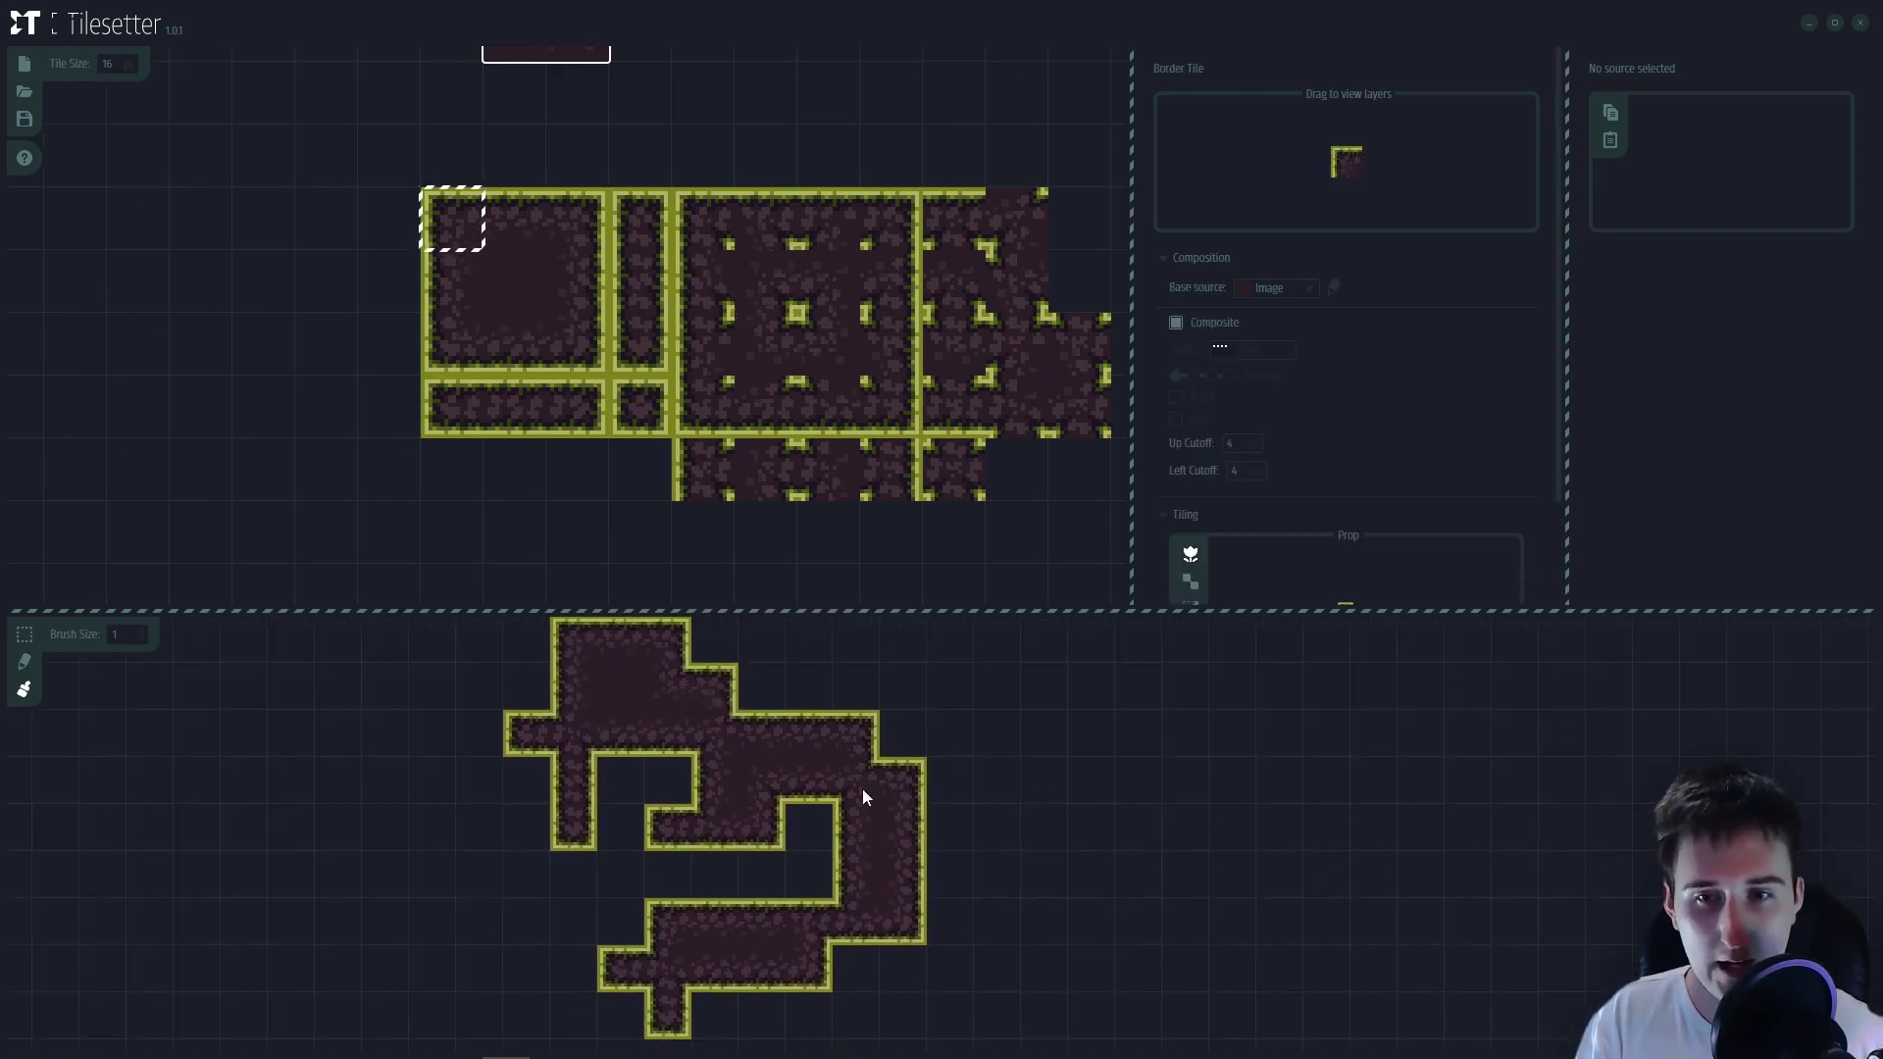
click(1123, 748)
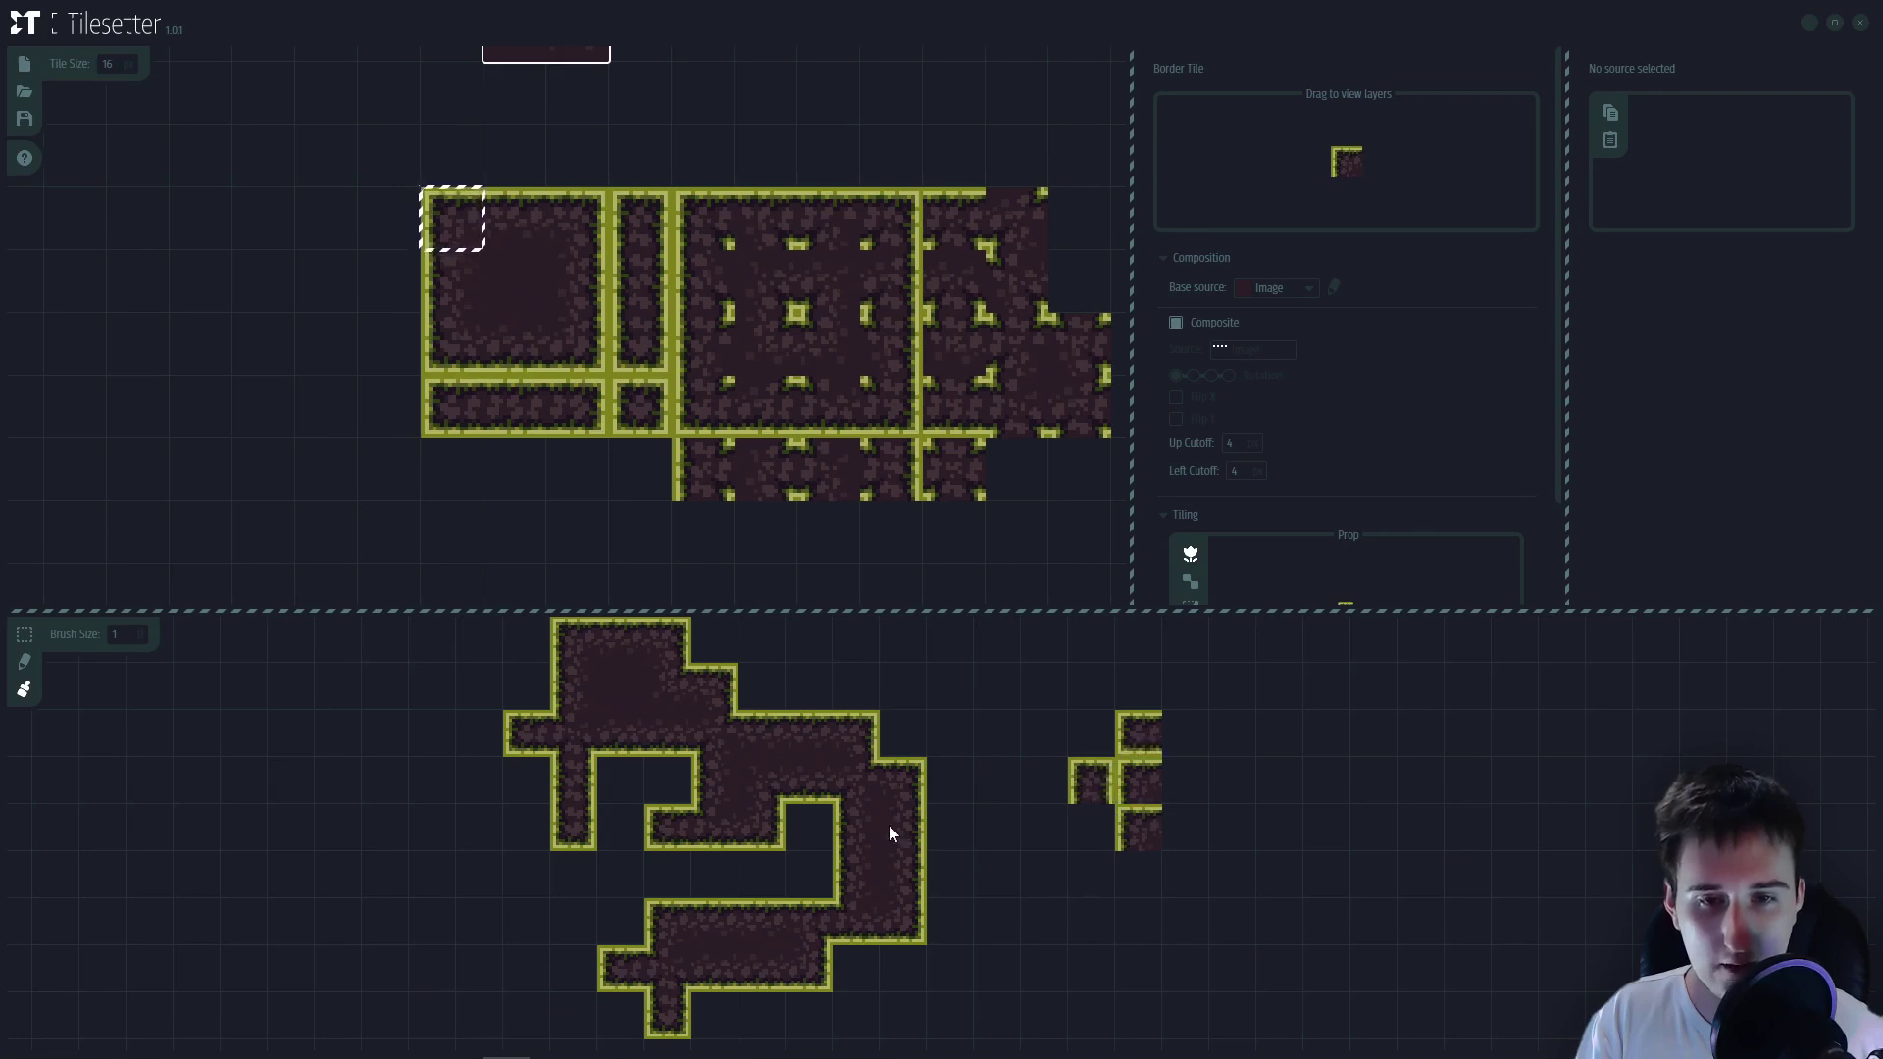
key(ctrl+z)
key(ctrl+z)
key(ctrl+z)
key(ctrl+z)
key(ctrl+z)
key(ctrl+z)
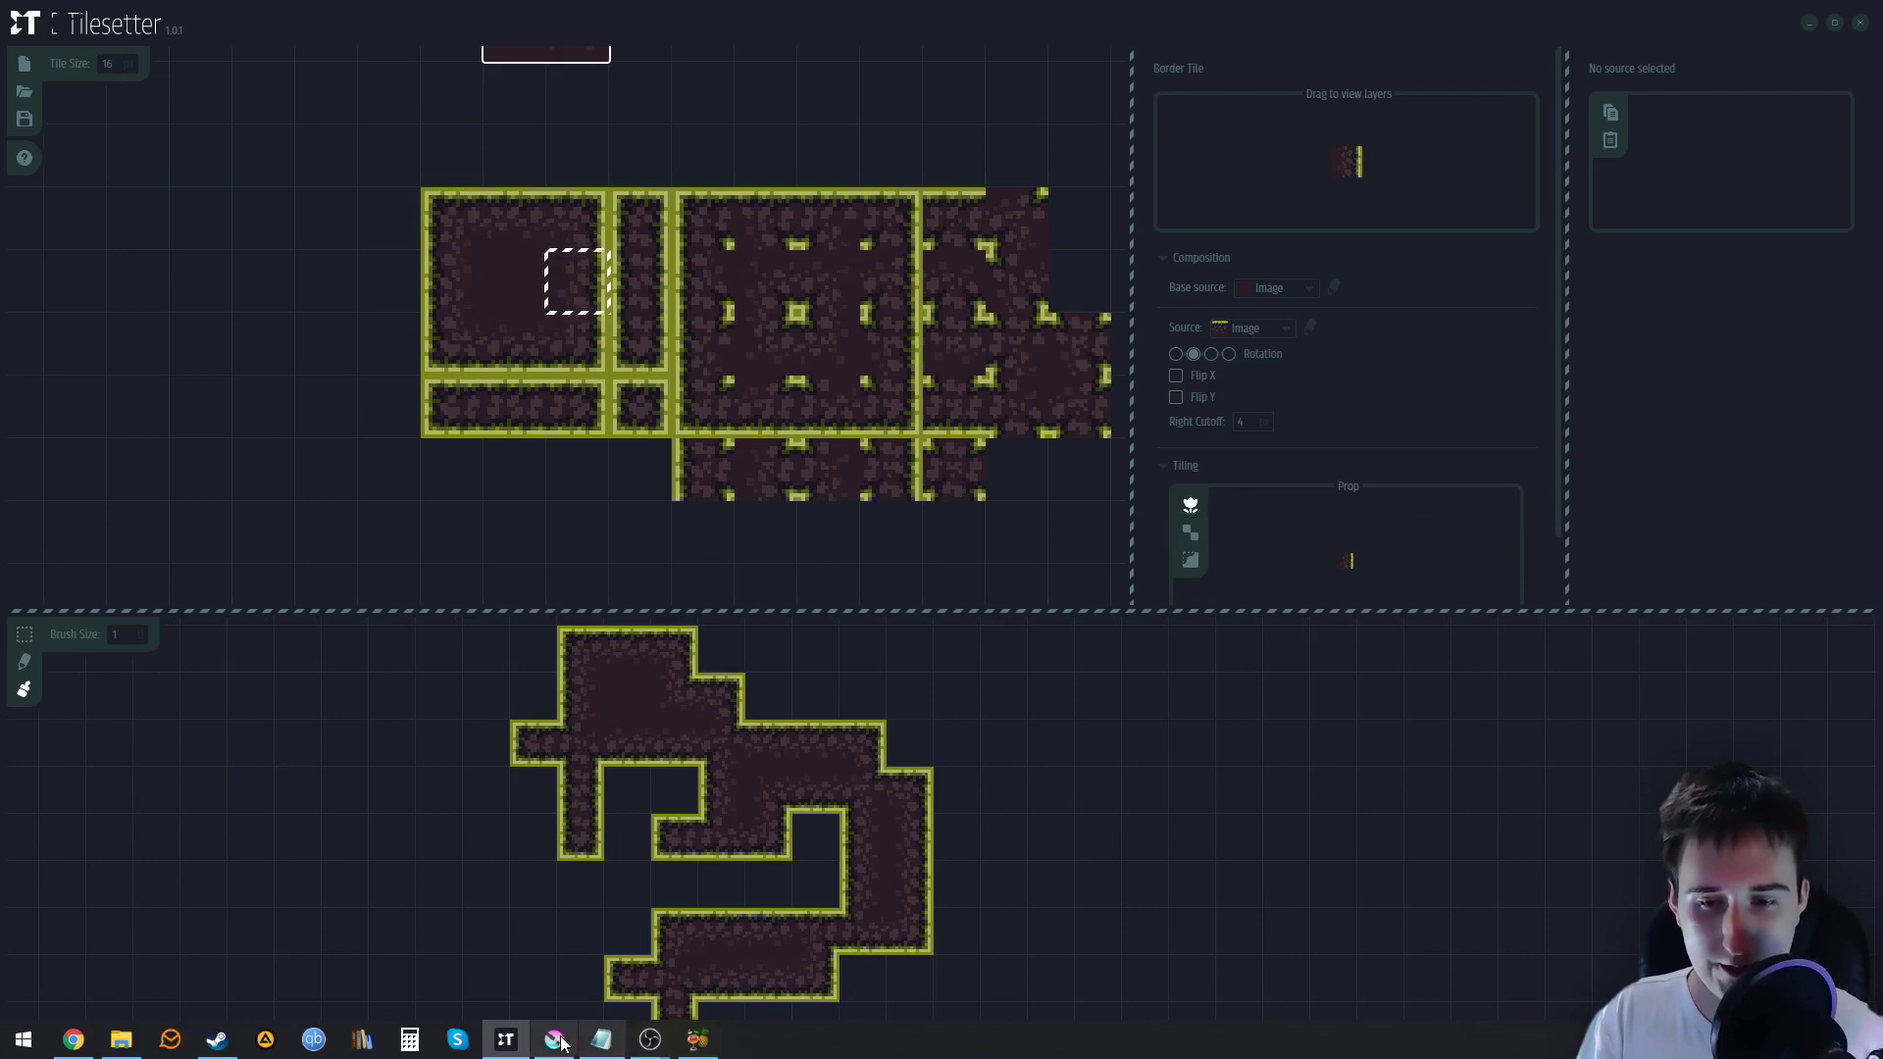
- Switch to test.png in Krita
click(555, 1040)
click(147, 34)
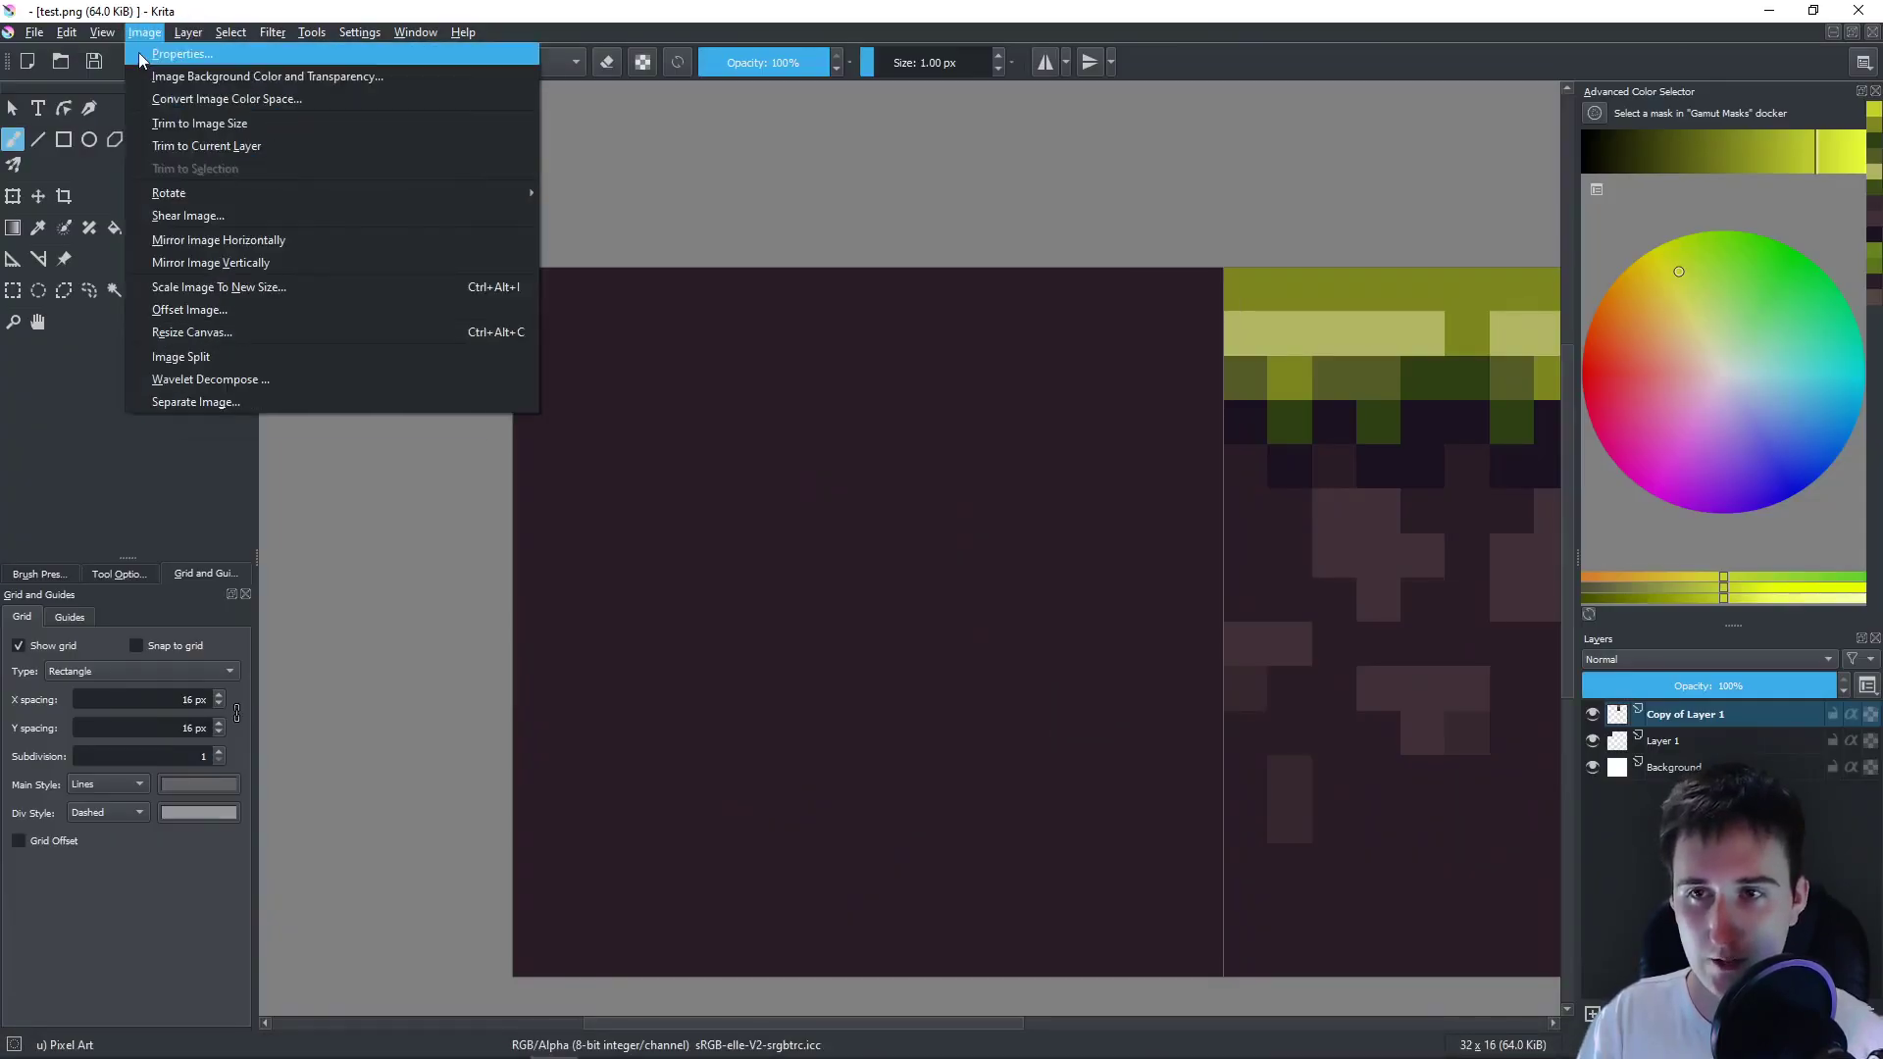
click(243, 286)
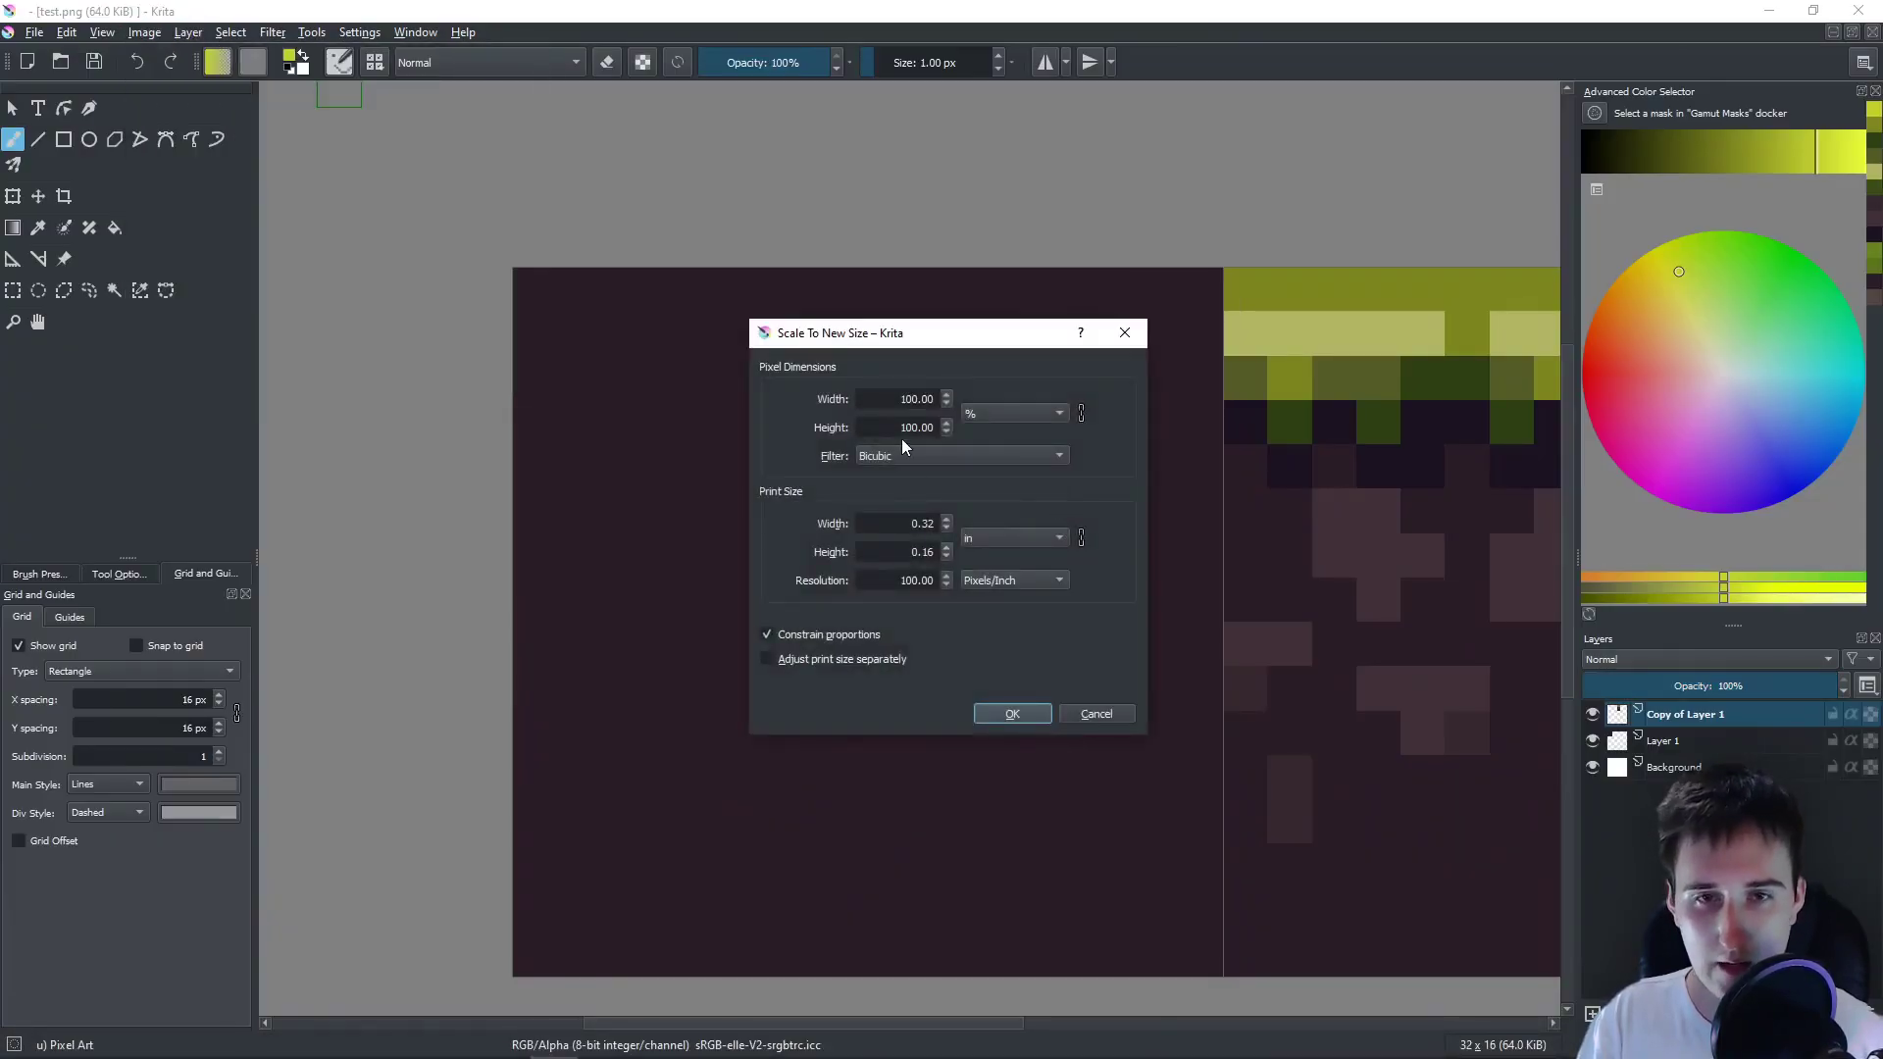
click(1138, 337)
- Resize the canvas to a height of 32 px, anchoring the existing image at the top center
click(145, 35)
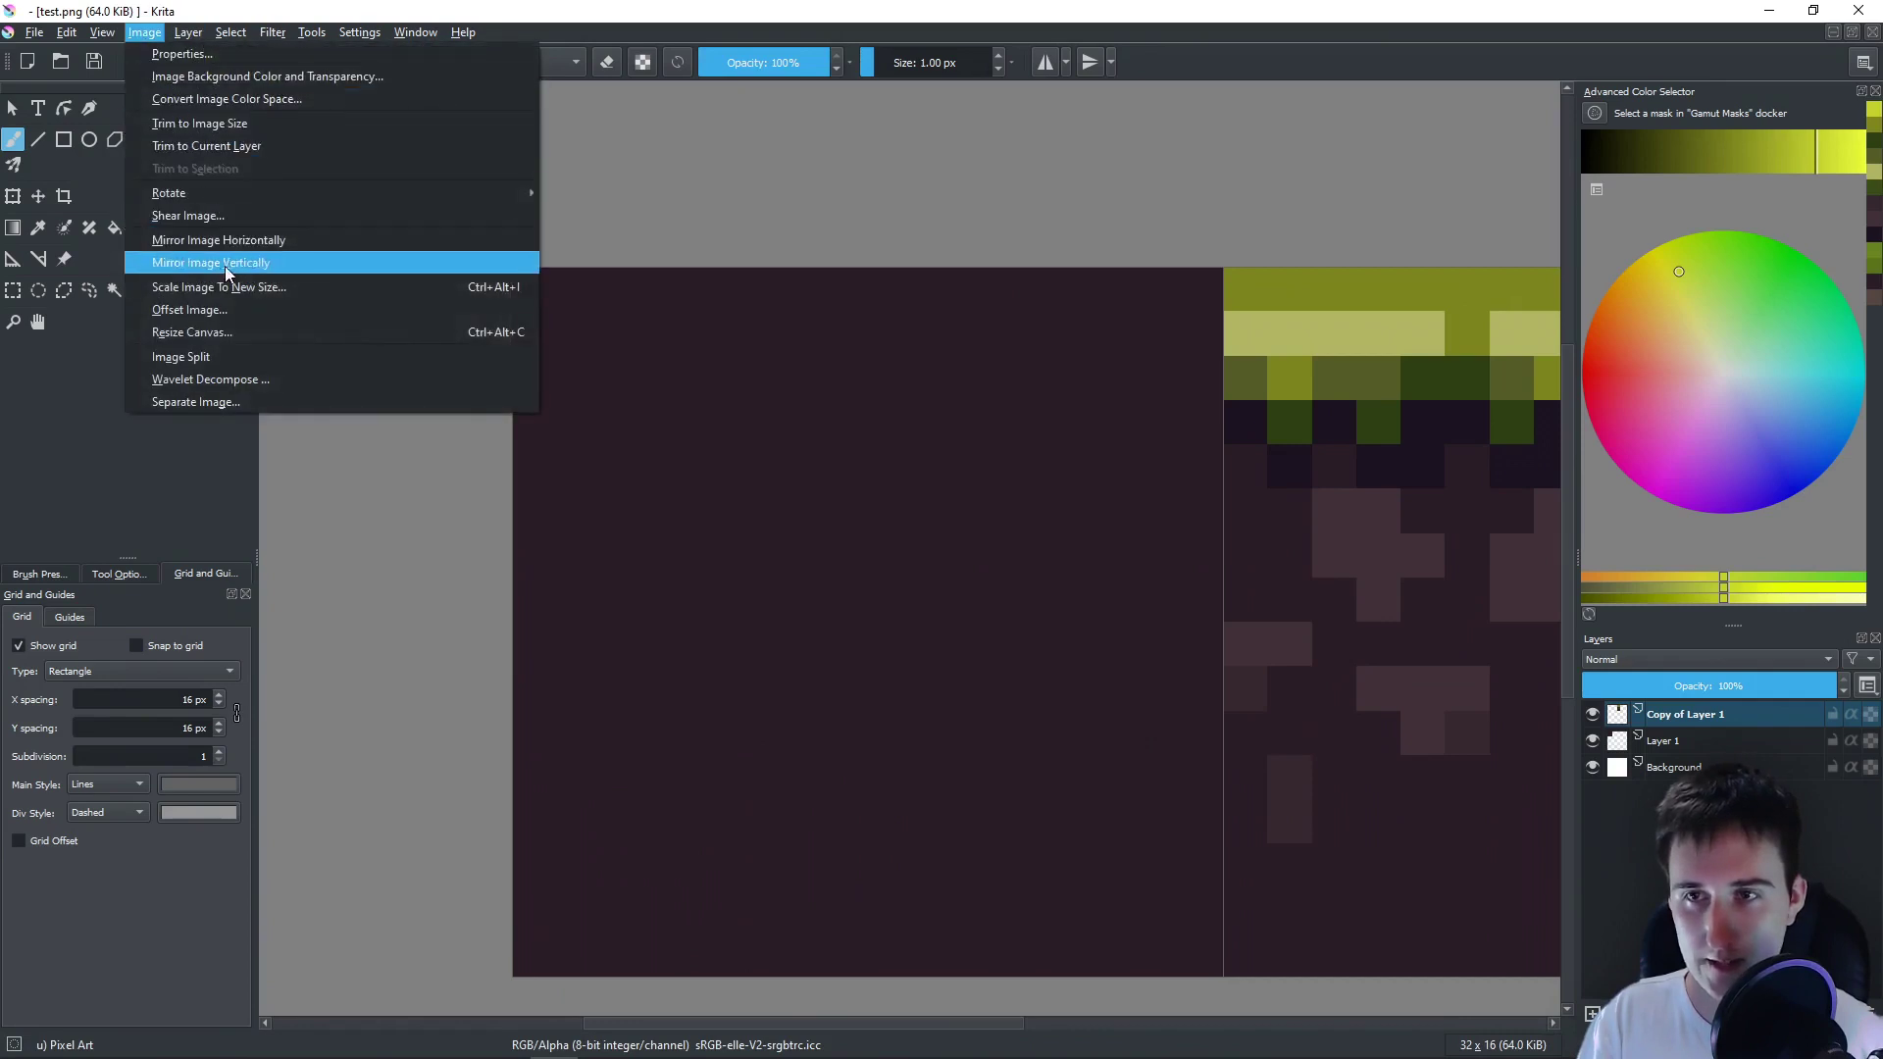
click(239, 334)
click(917, 596)
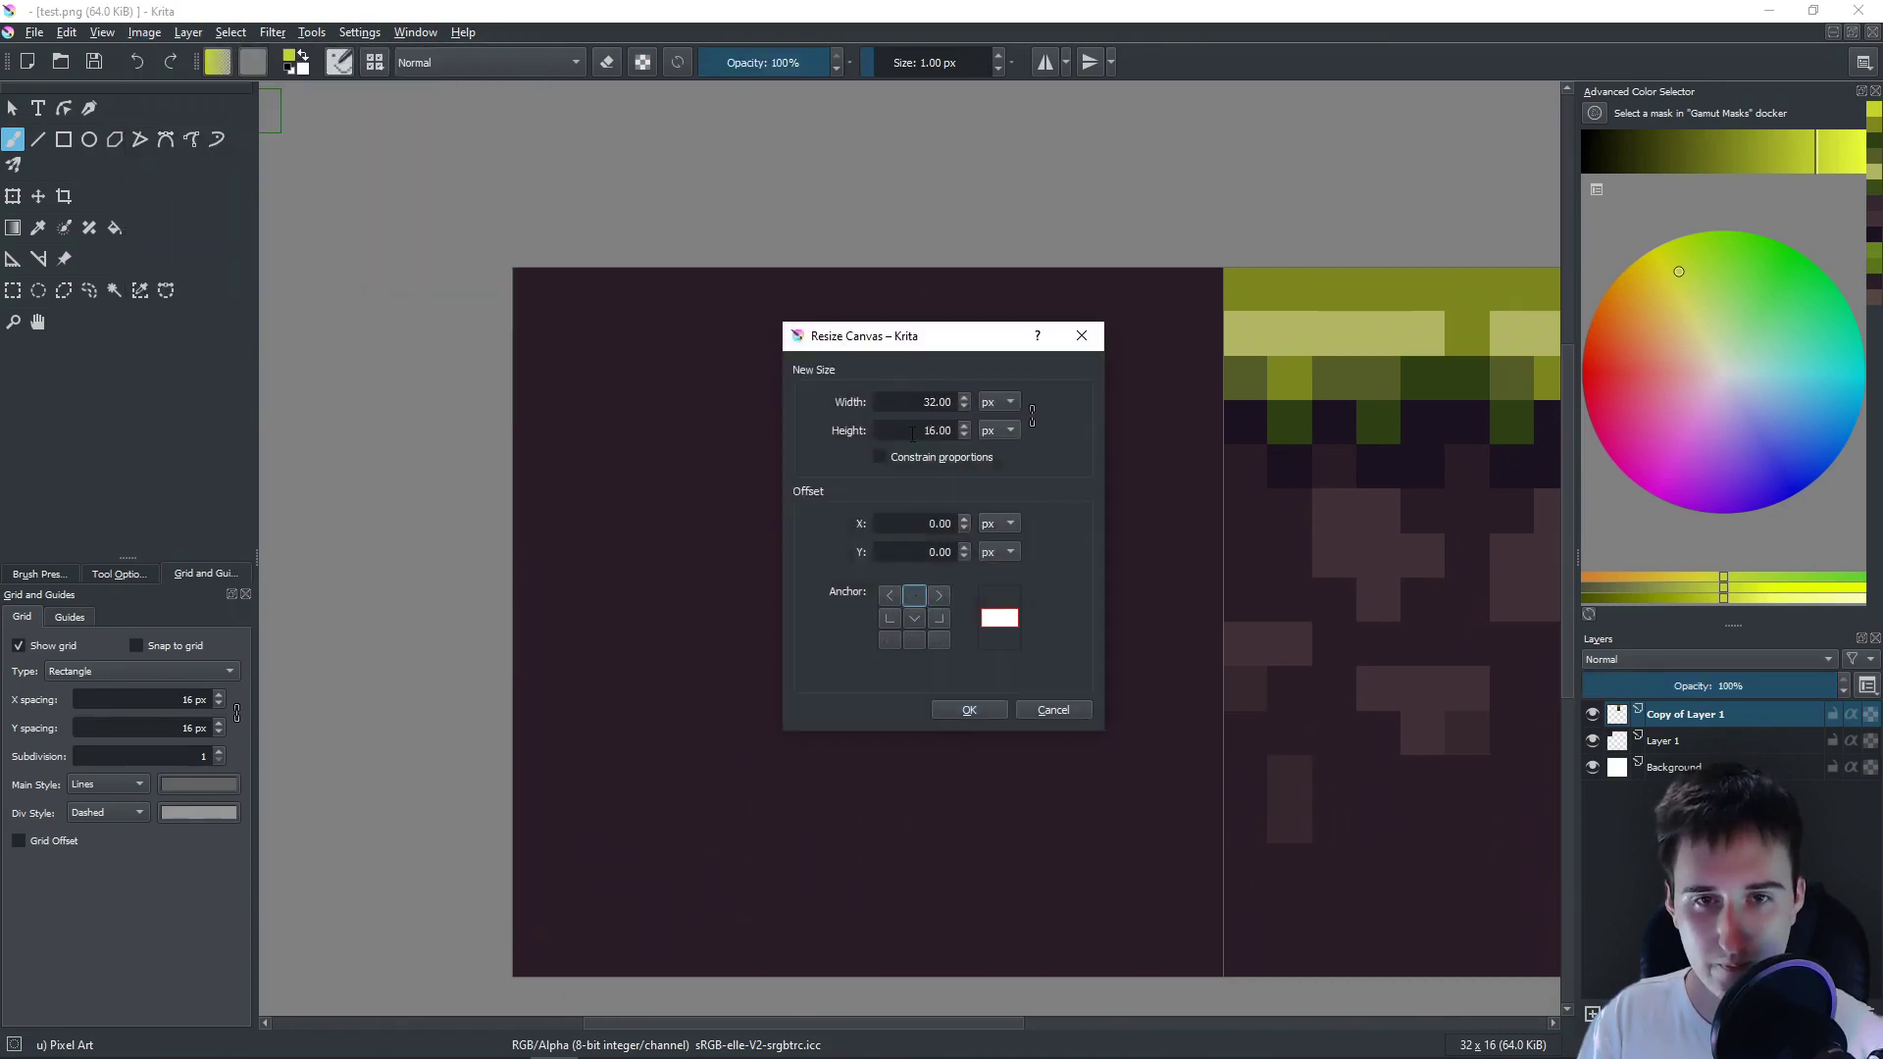
double_click(942, 430)
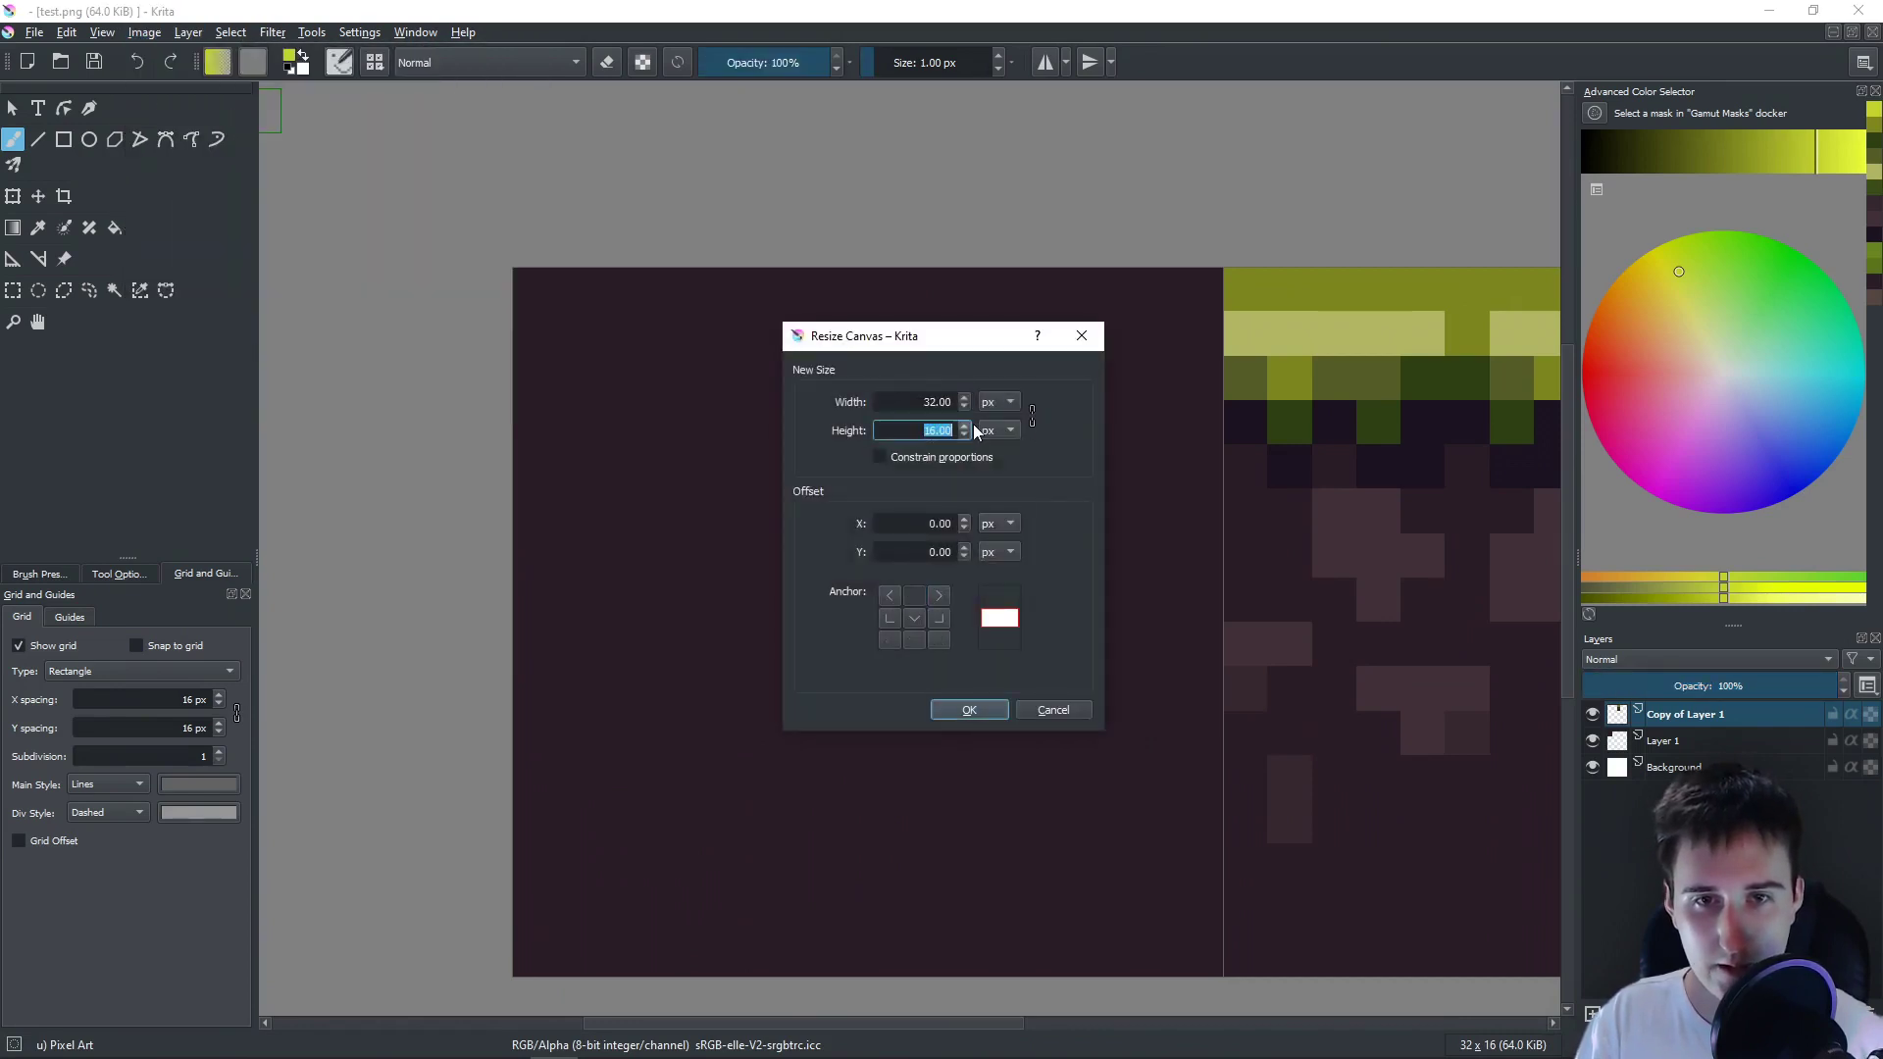
text(32)
click(976, 714)
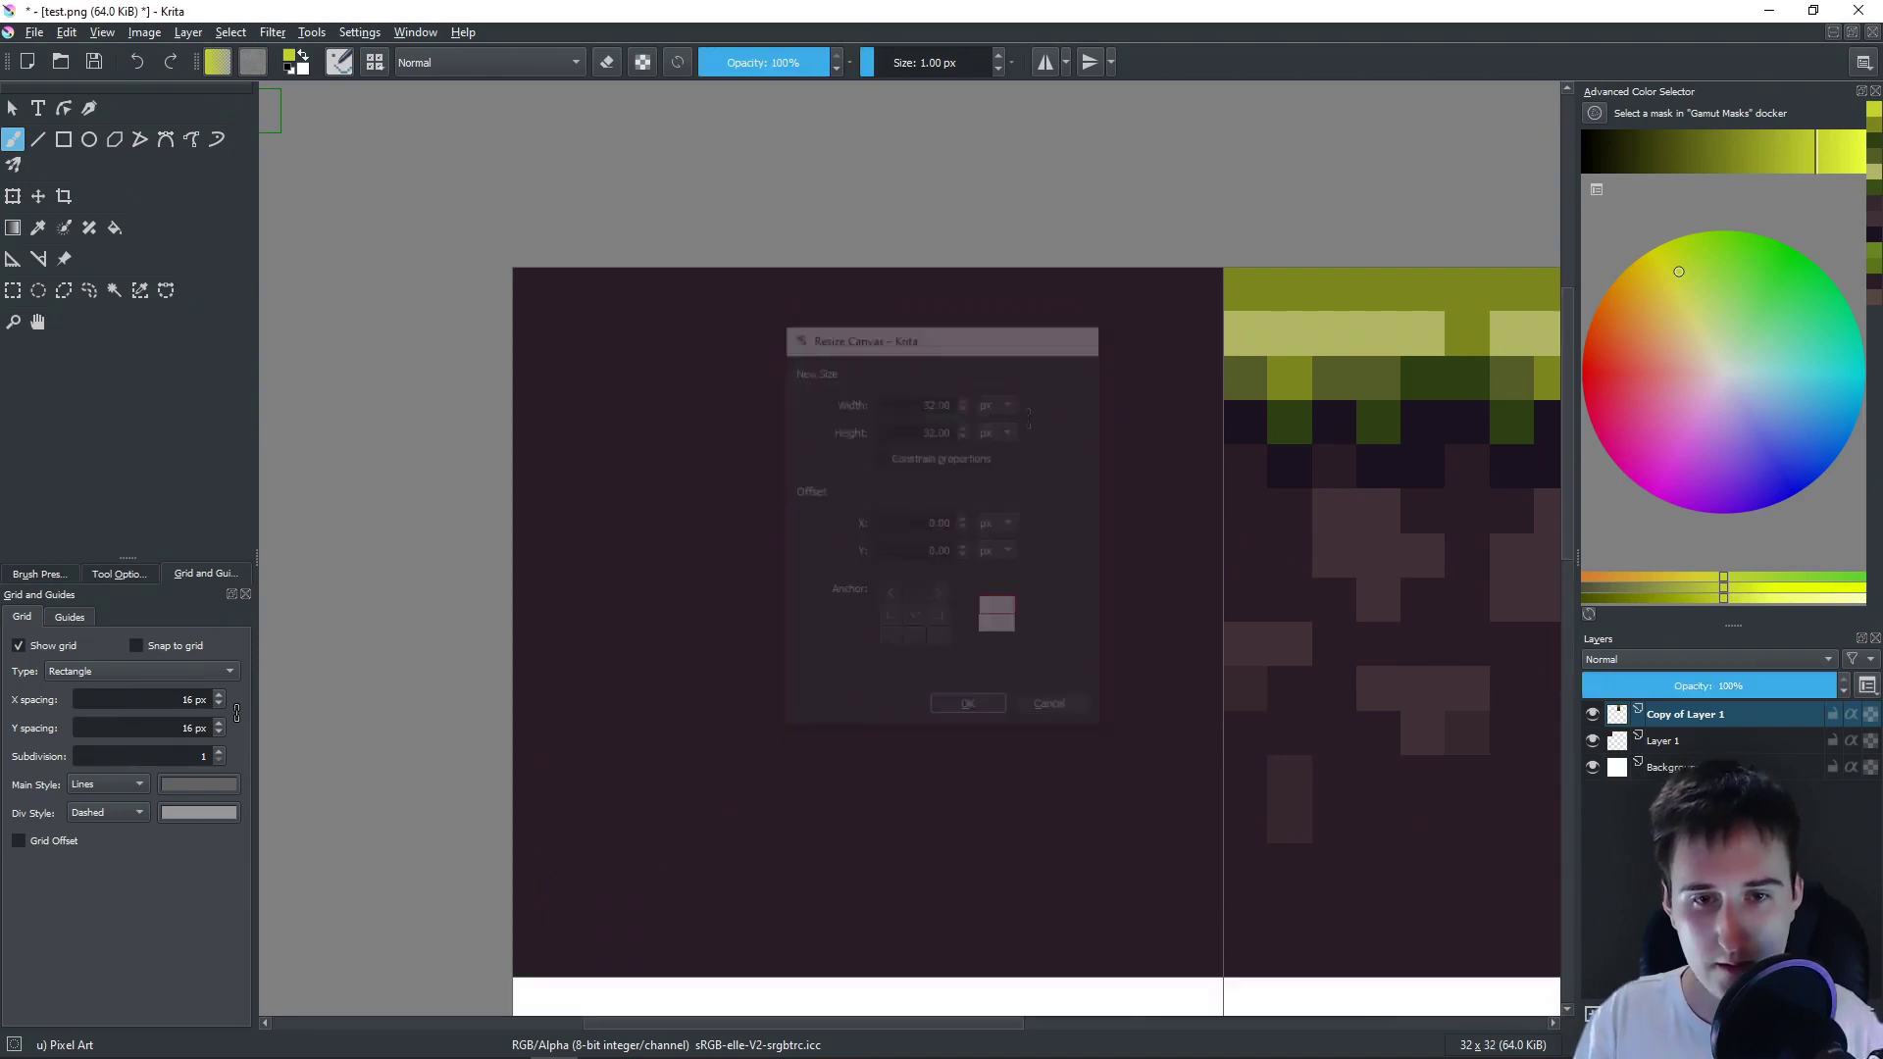
- Copy the plain dirt tile on Layer 1 into the empty cell directly below it and merge the pasted layer down
scroll(984, 718, down, 4)
scroll(890, 528, up, 2)
drag(1026, 709, 913, 447)
click(1668, 741)
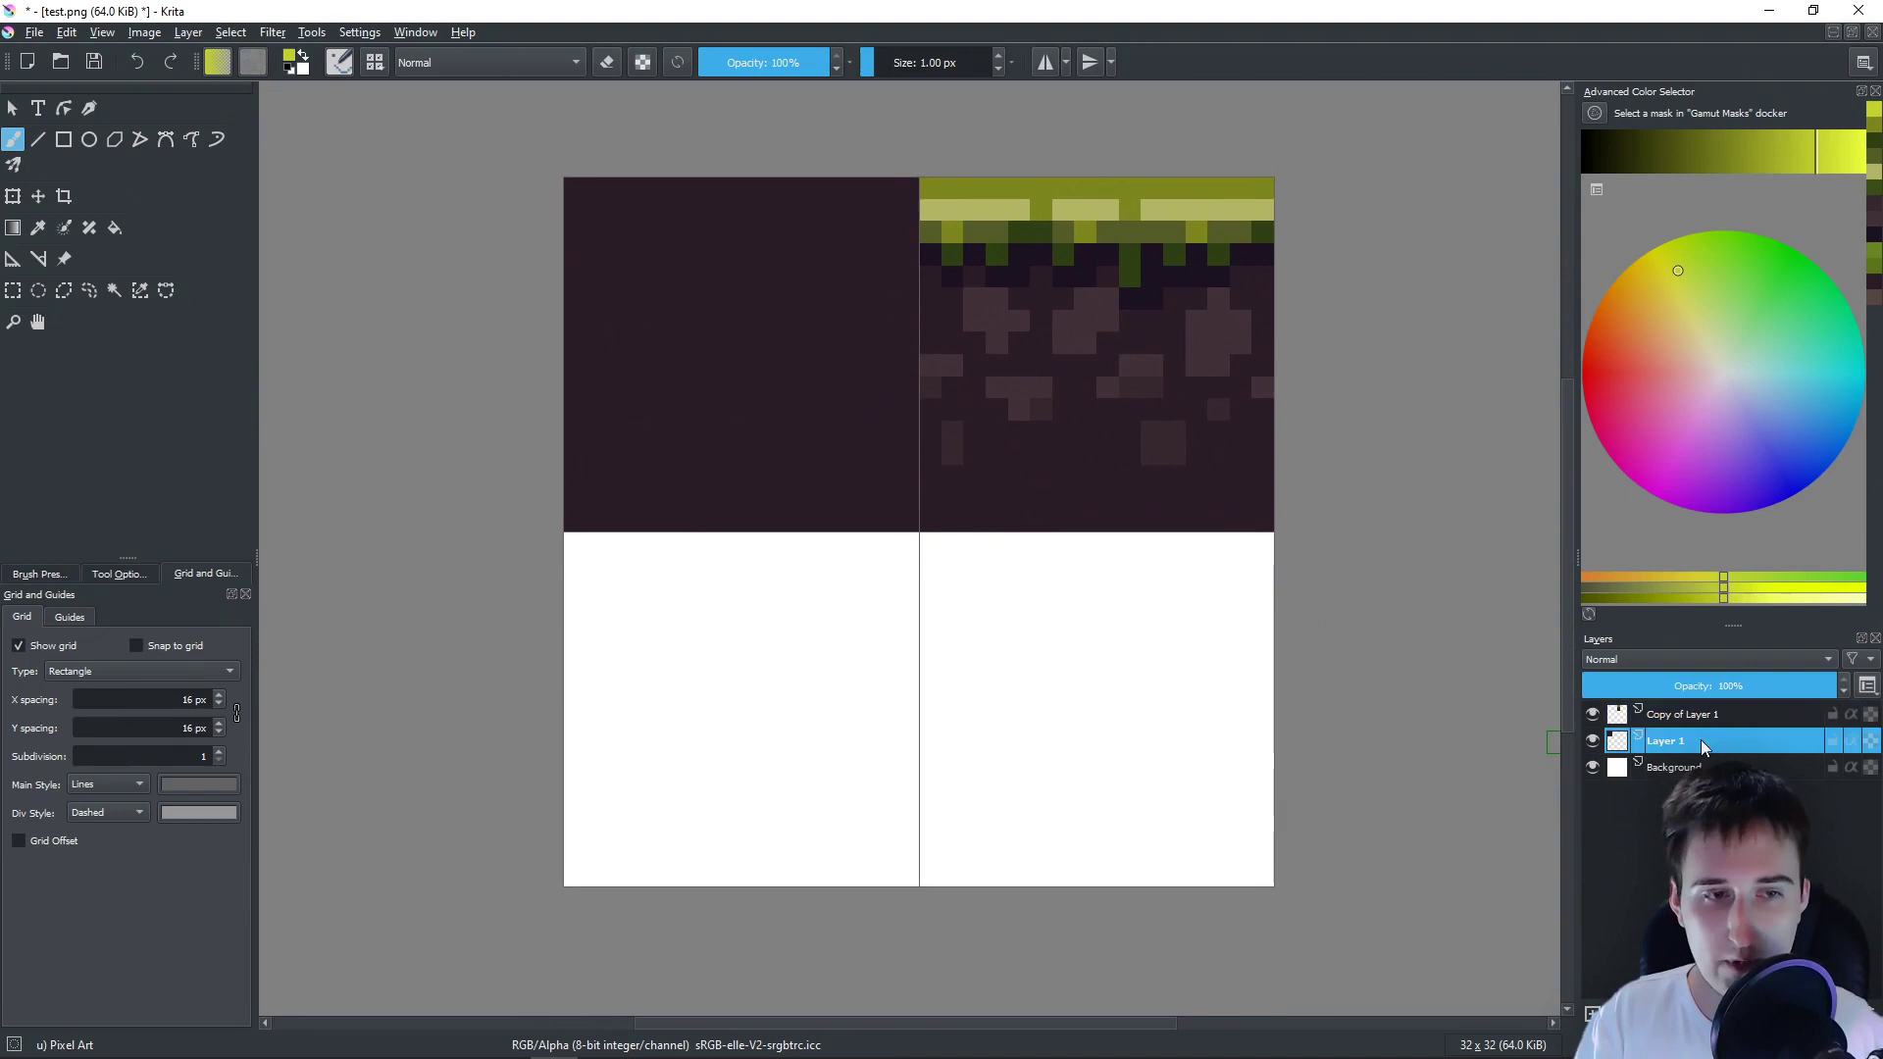
key(ctrl+r)
drag(566, 178, 916, 517)
key(ctrl+c)
key(ctrl+v)
scroll(763, 660, up, 1)
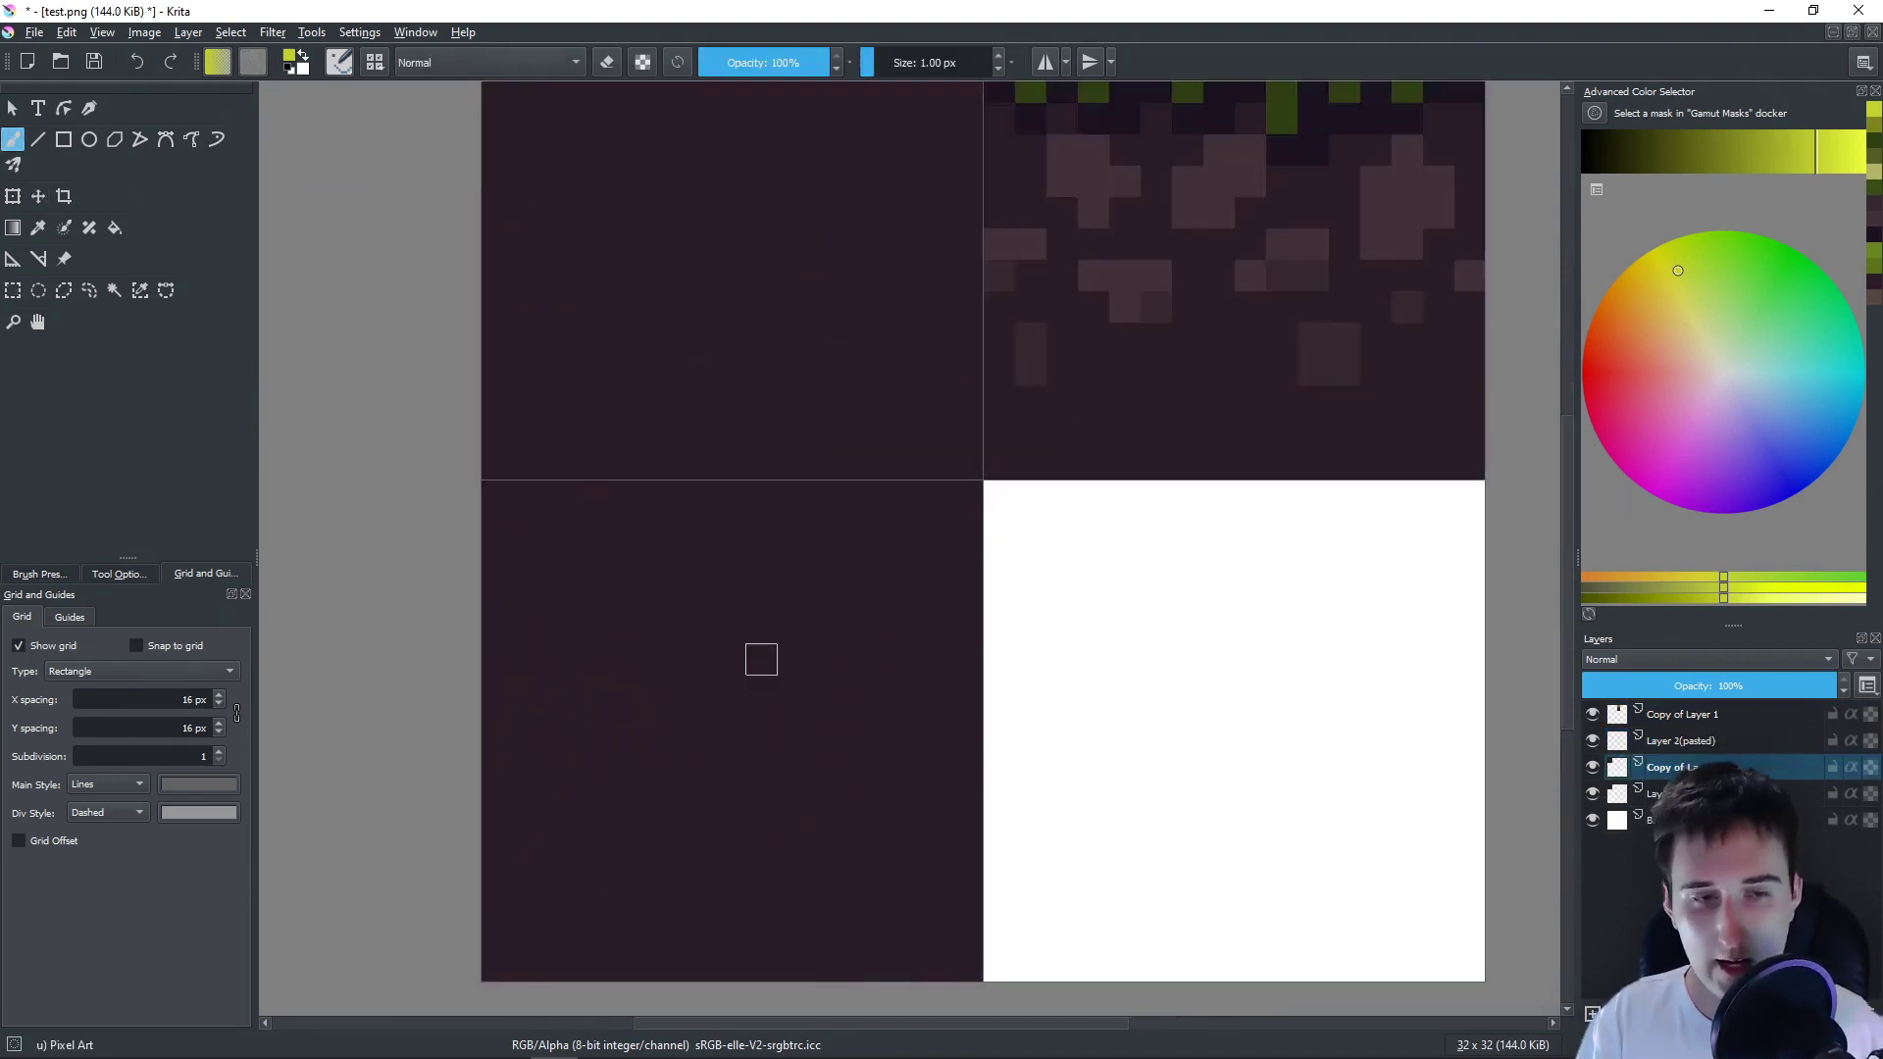
drag(761, 660, 829, 573)
click(1669, 740)
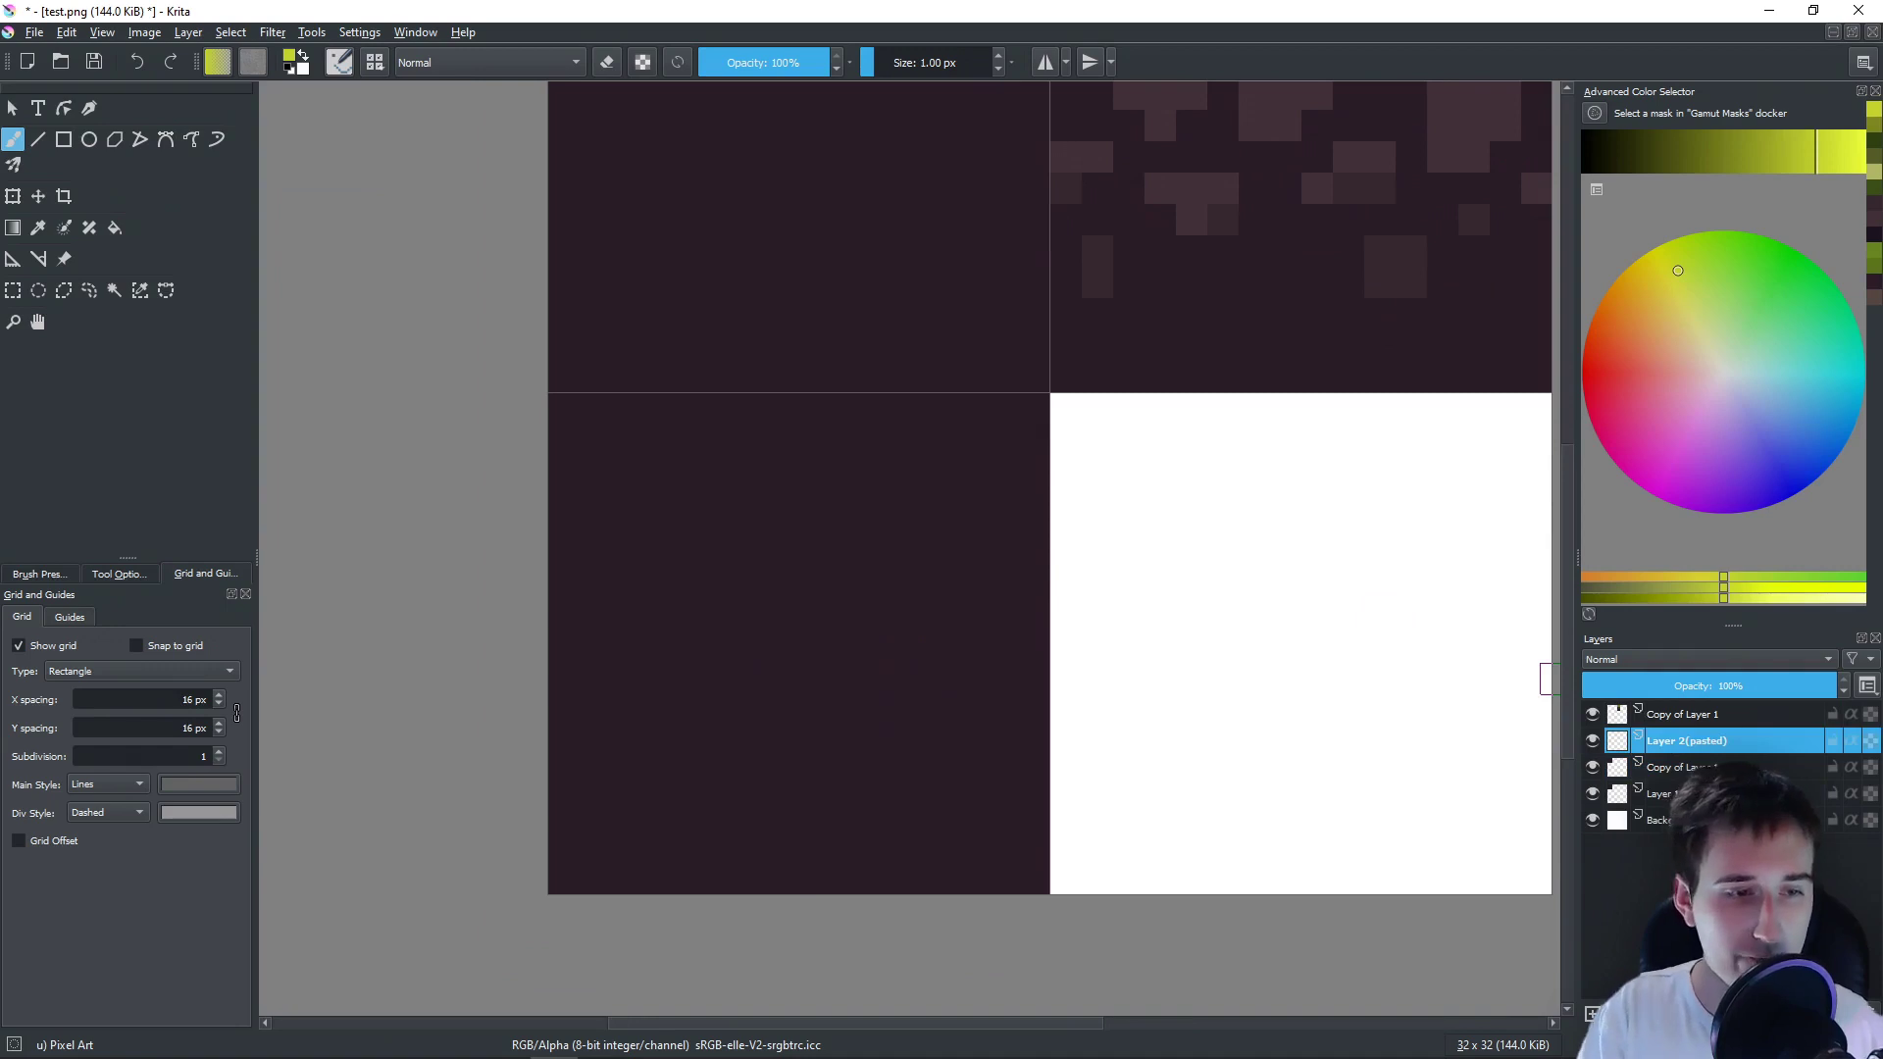
key(ctrl+e)
- Erase an irregular jagged edge about 2 to 4 px deep along the left side of the lower dirt tile, repainting excess gaps in dirt color
scroll(522, 443, up, 1)
drag(506, 416, 425, 288)
key(e)
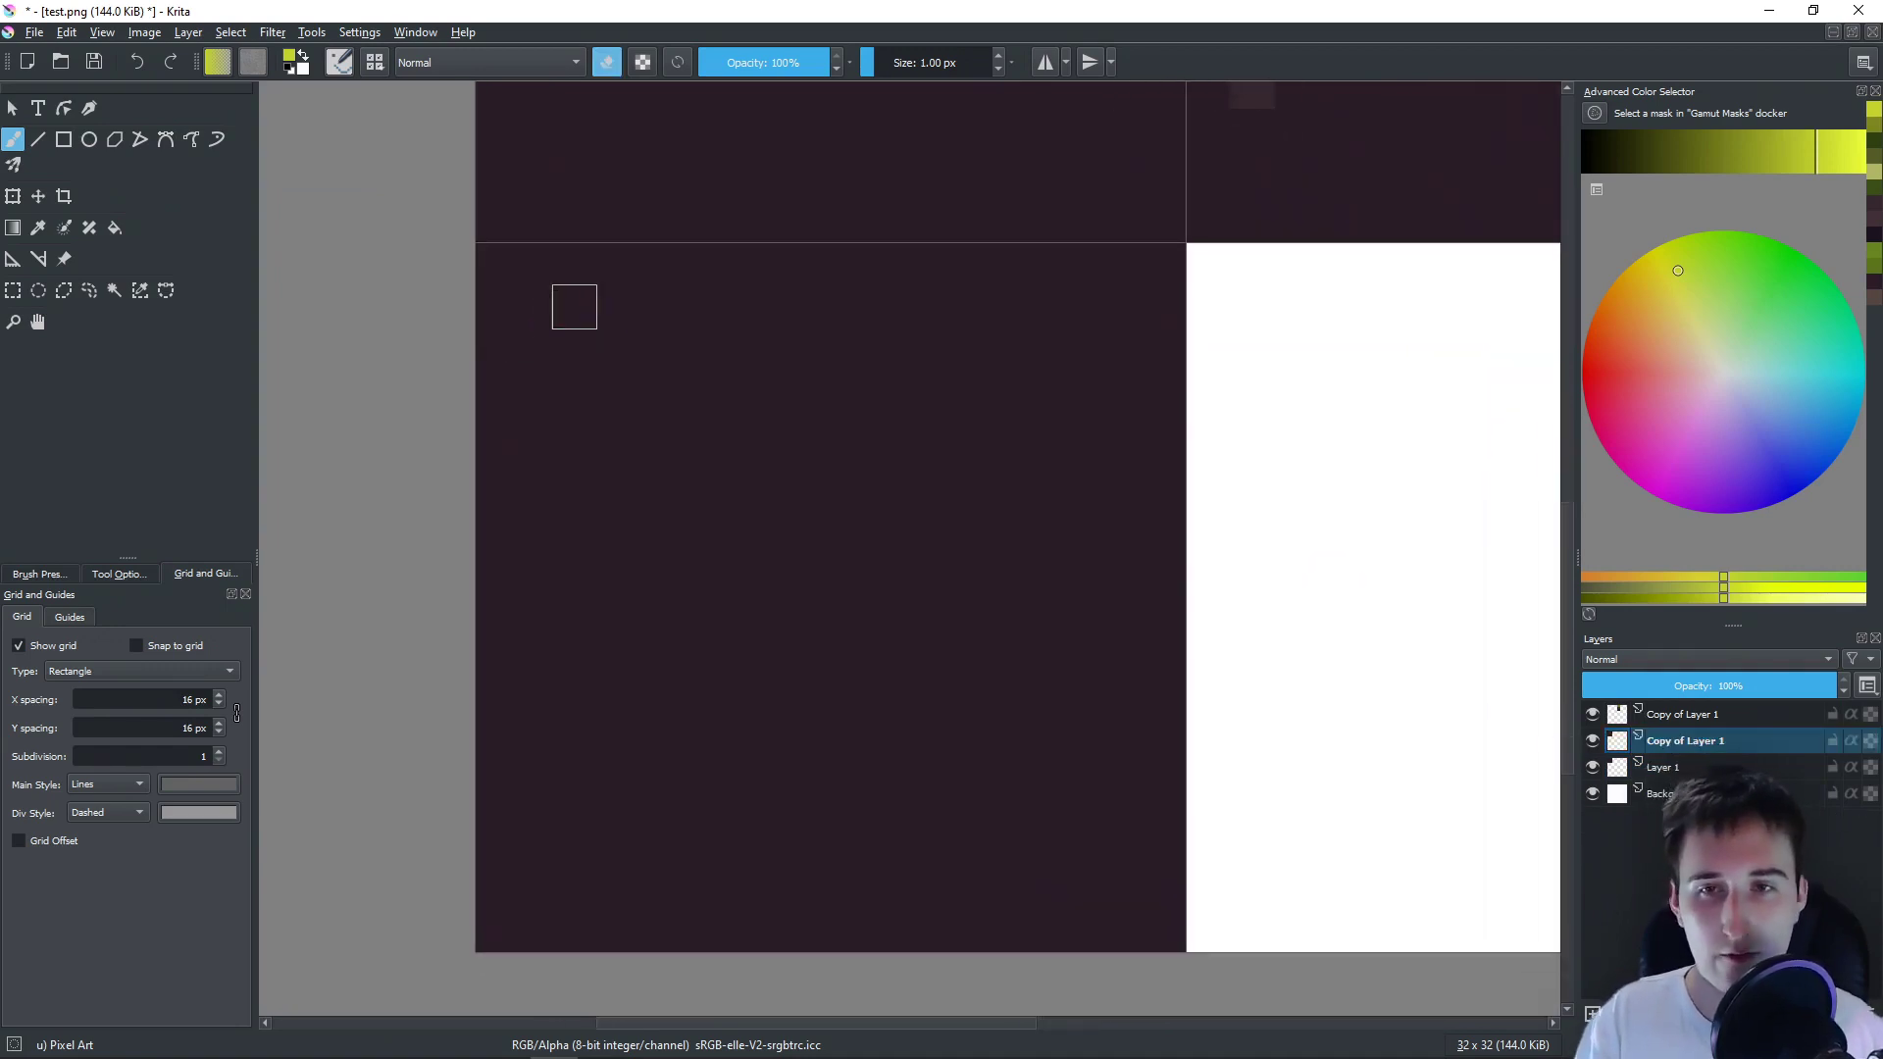
mouse_move(628, 263)
mouse_down()
mouse_move(550, 307)
mouse_move(563, 437)
mouse_move(626, 517)
mouse_move(594, 556)
mouse_move(586, 618)
mouse_move(586, 853)
mouse_move(530, 281)
mouse_move(538, 862)
mouse_move(497, 575)
mouse_up()
ctrl+click(658, 471)
key(e)
click(633, 485)
key(e)
key(e)
drag(588, 889, 631, 796)
key(e)
- Refine the lower part of the jagged edge by erasing and repainting individual dirt pixels
scroll(688, 308, down, 4)
scroll(683, 296, up, 4)
mouse_move(649, 700)
mouse_down()
mouse_move(597, 614)
mouse_move(559, 655)
mouse_up()
key(e)
click(598, 654)
scroll(666, 662, down, 3)
scroll(655, 629, up, 3)
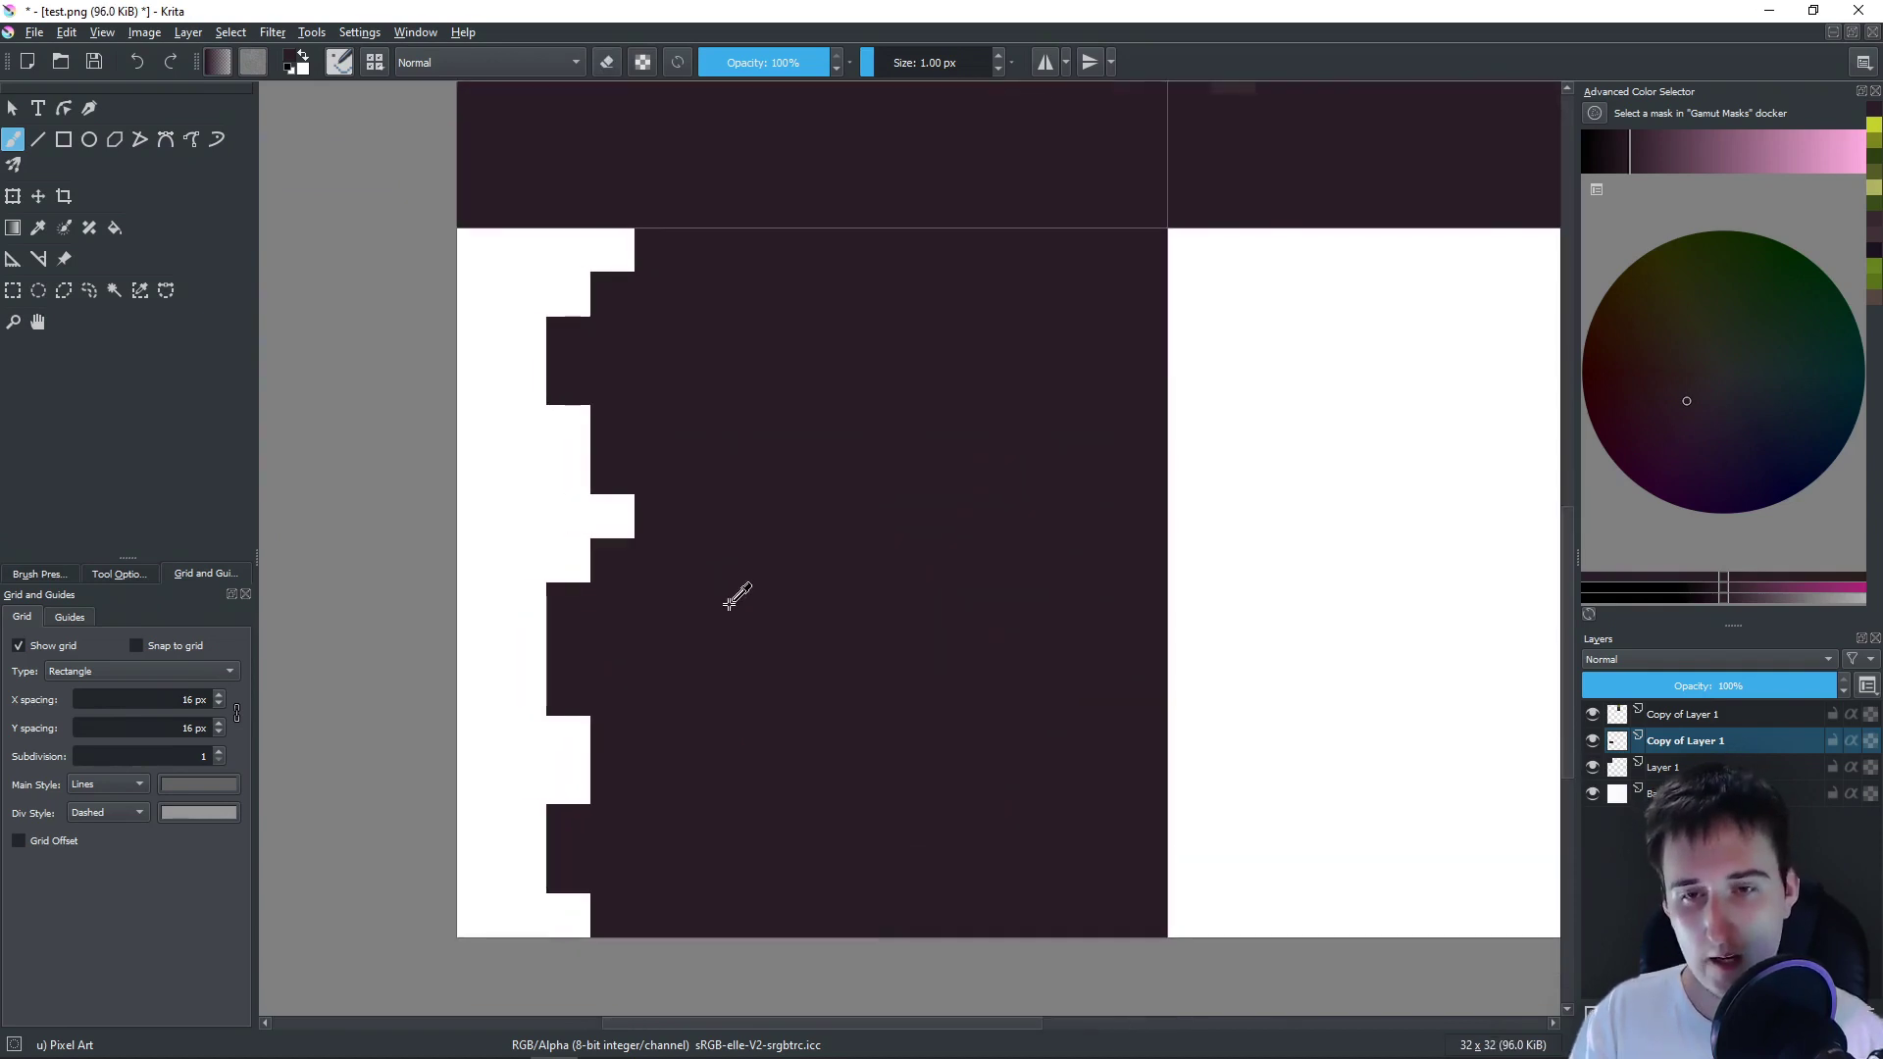
- Mix a lighter bluish-grey stone color from the dirt color, undoing the test stroke made with it
click(1643, 160)
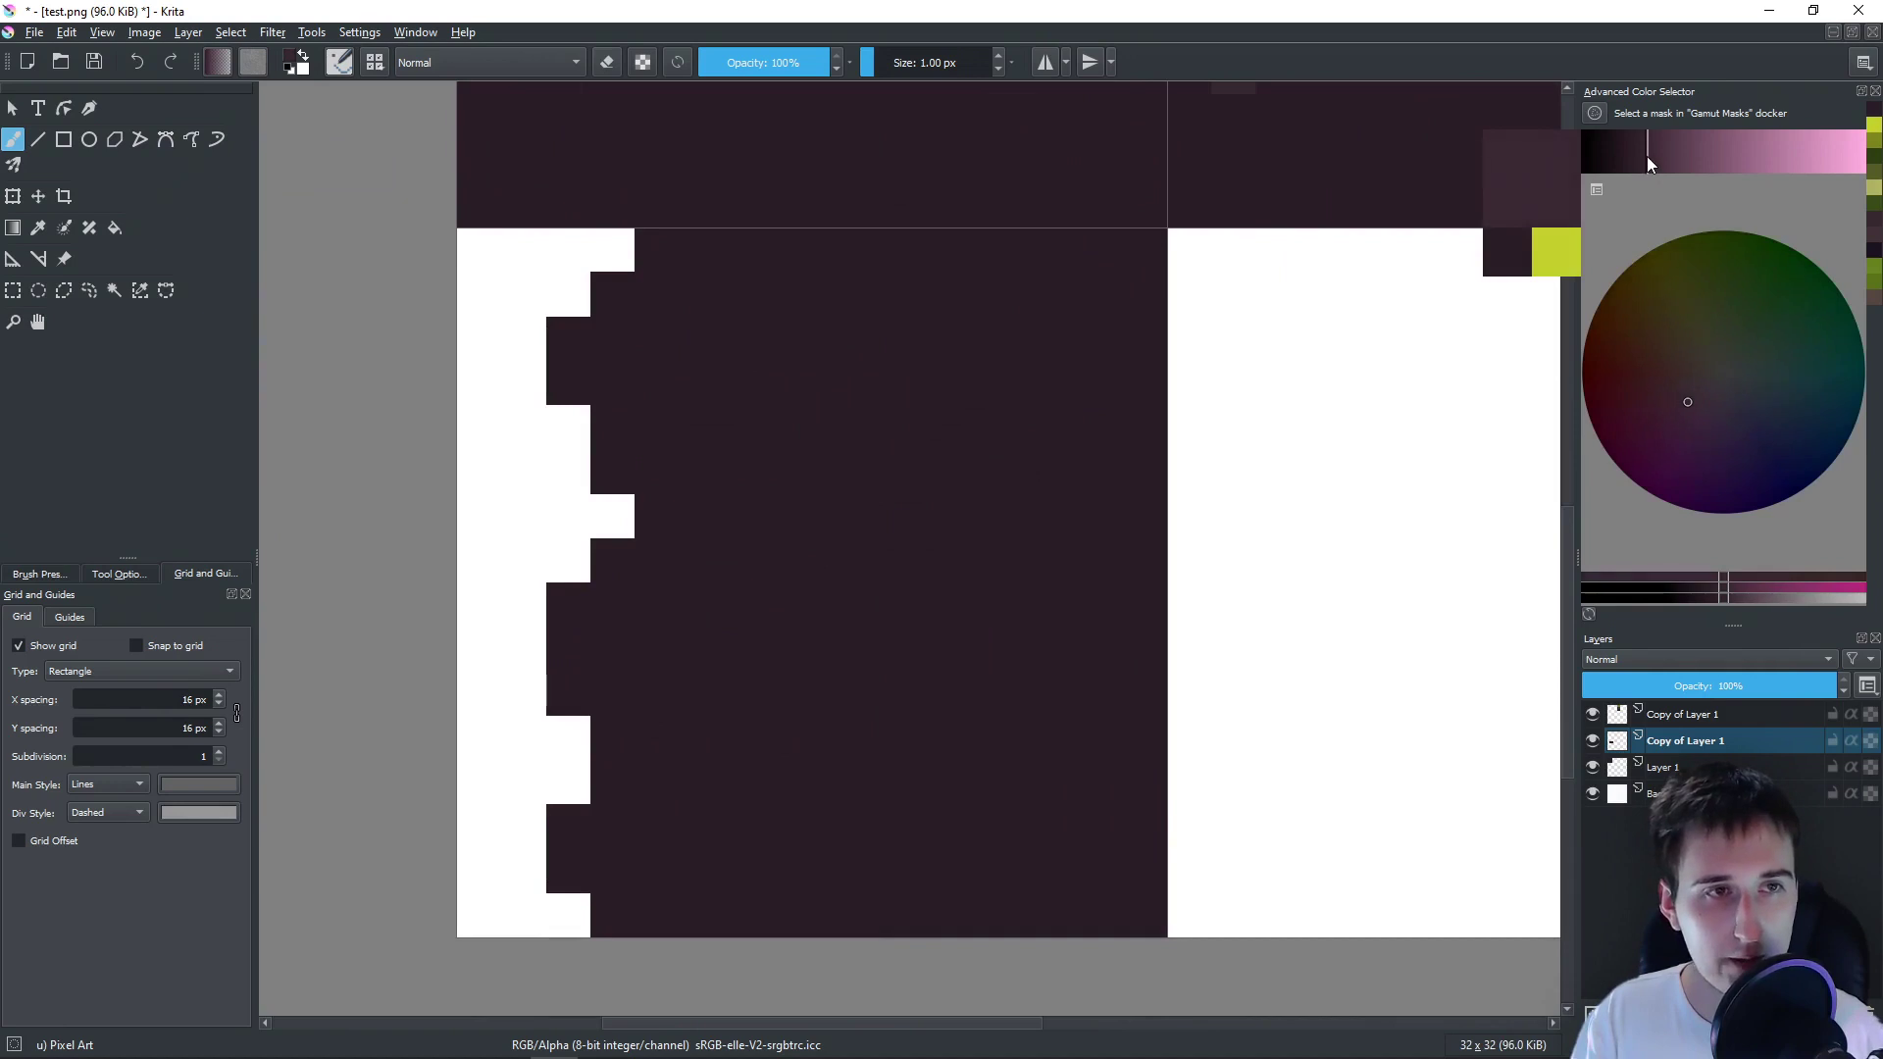
click(1710, 402)
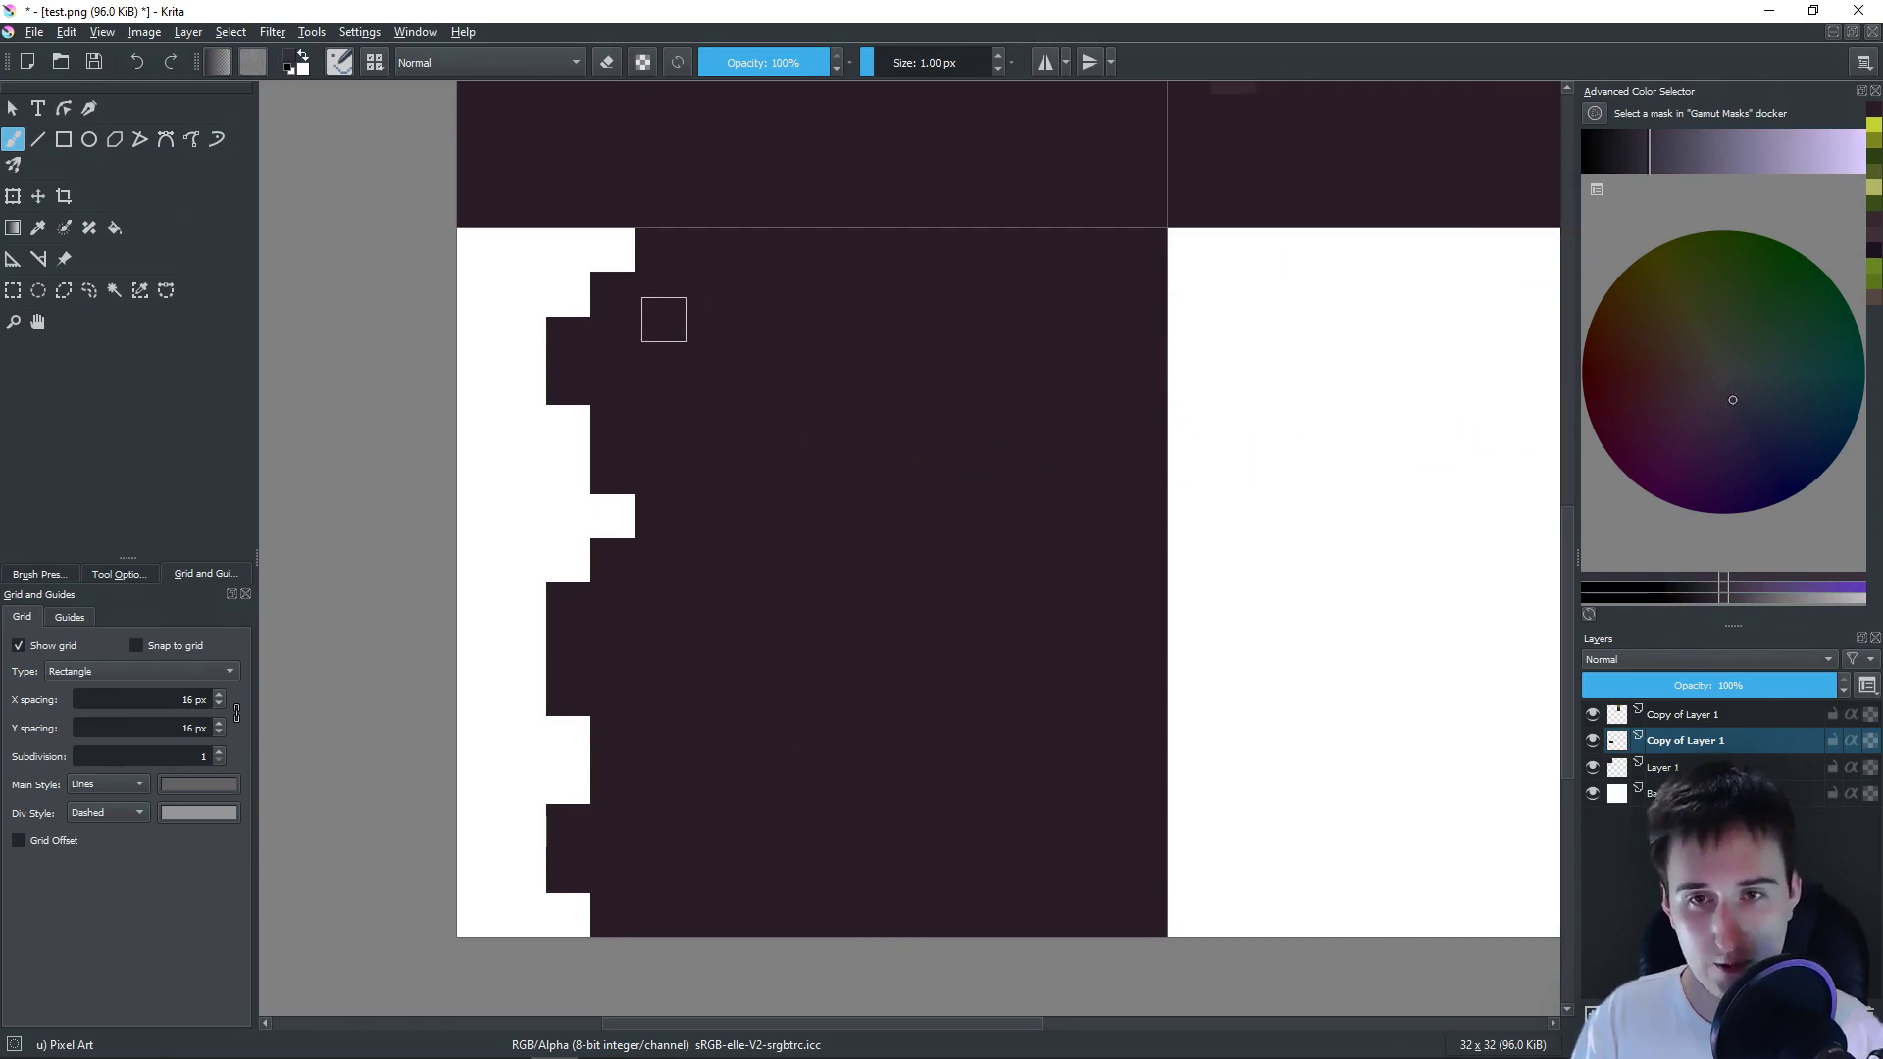
mouse_move(596, 356)
mouse_down()
mouse_move(719, 327)
mouse_move(615, 362)
mouse_up()
key(ctrl+z)
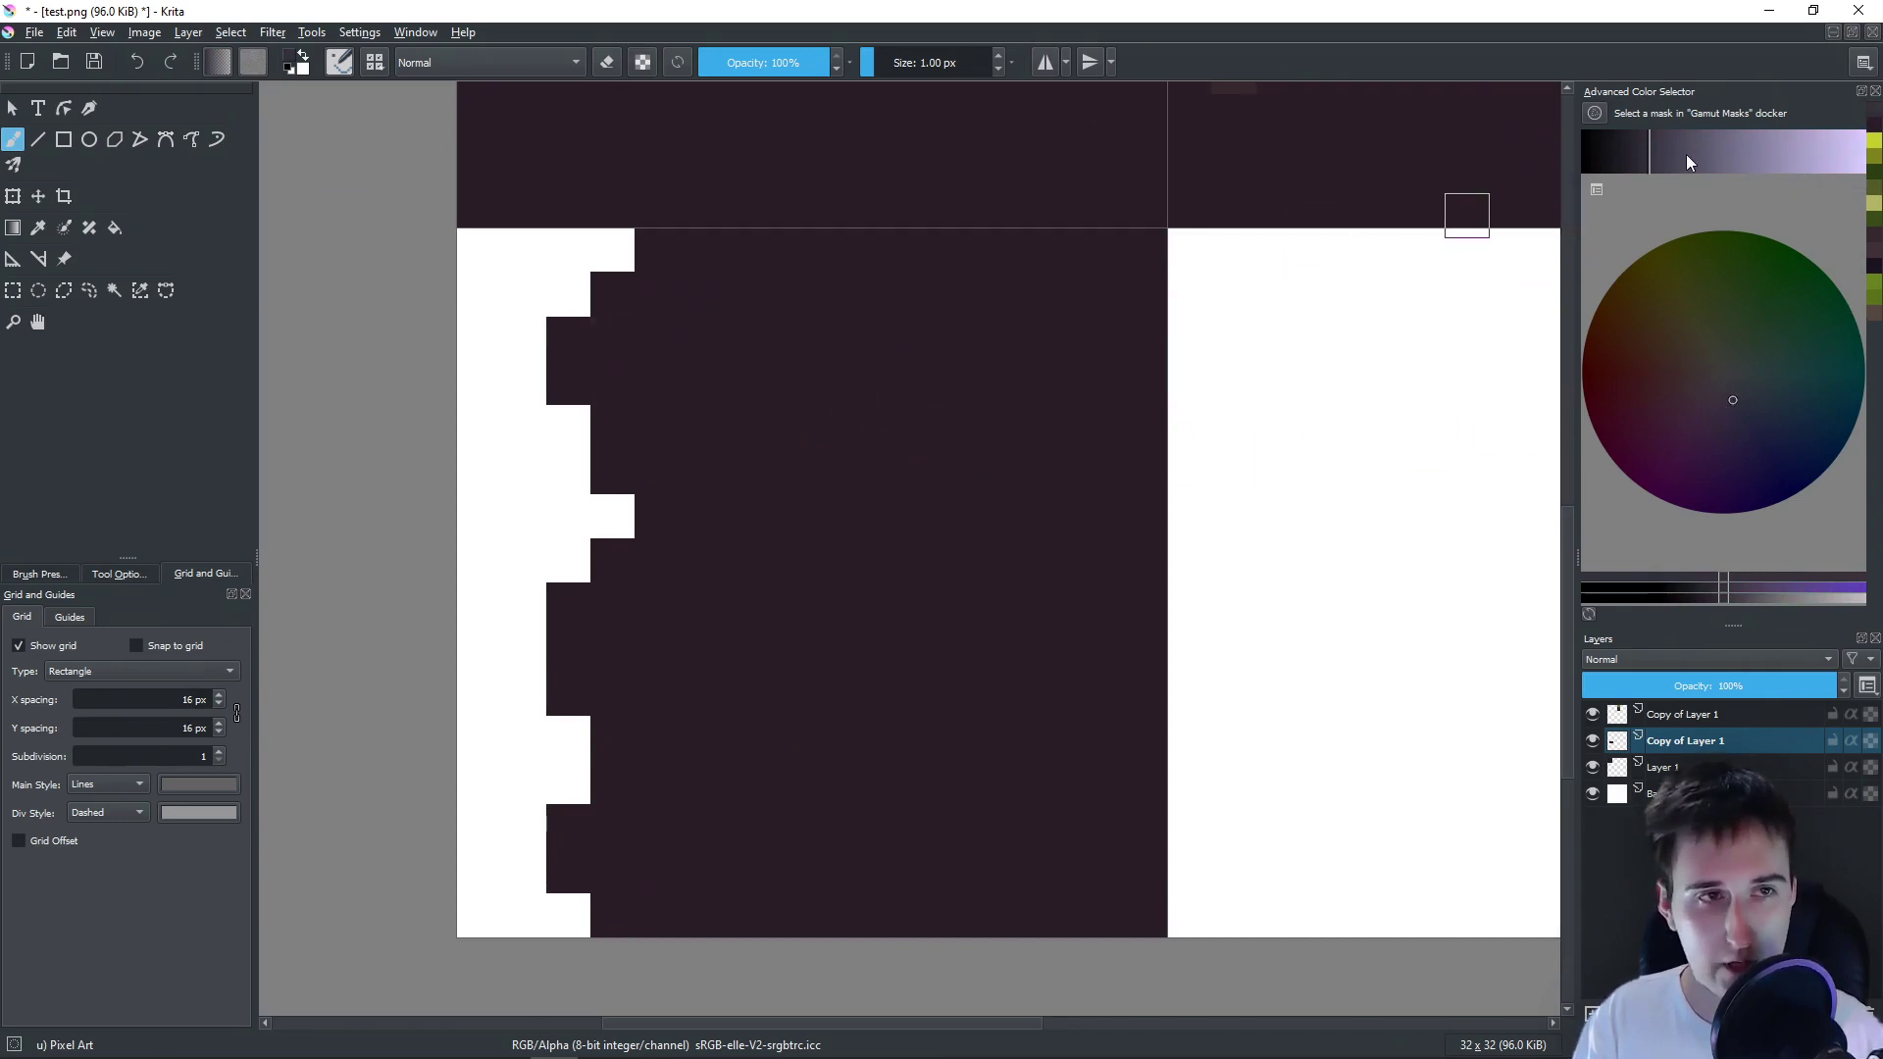
drag(1686, 159, 1693, 156)
- Paint blocky bluish-grey stone clusters along the jagged left edge of the lower dirt tile
drag(570, 381, 667, 324)
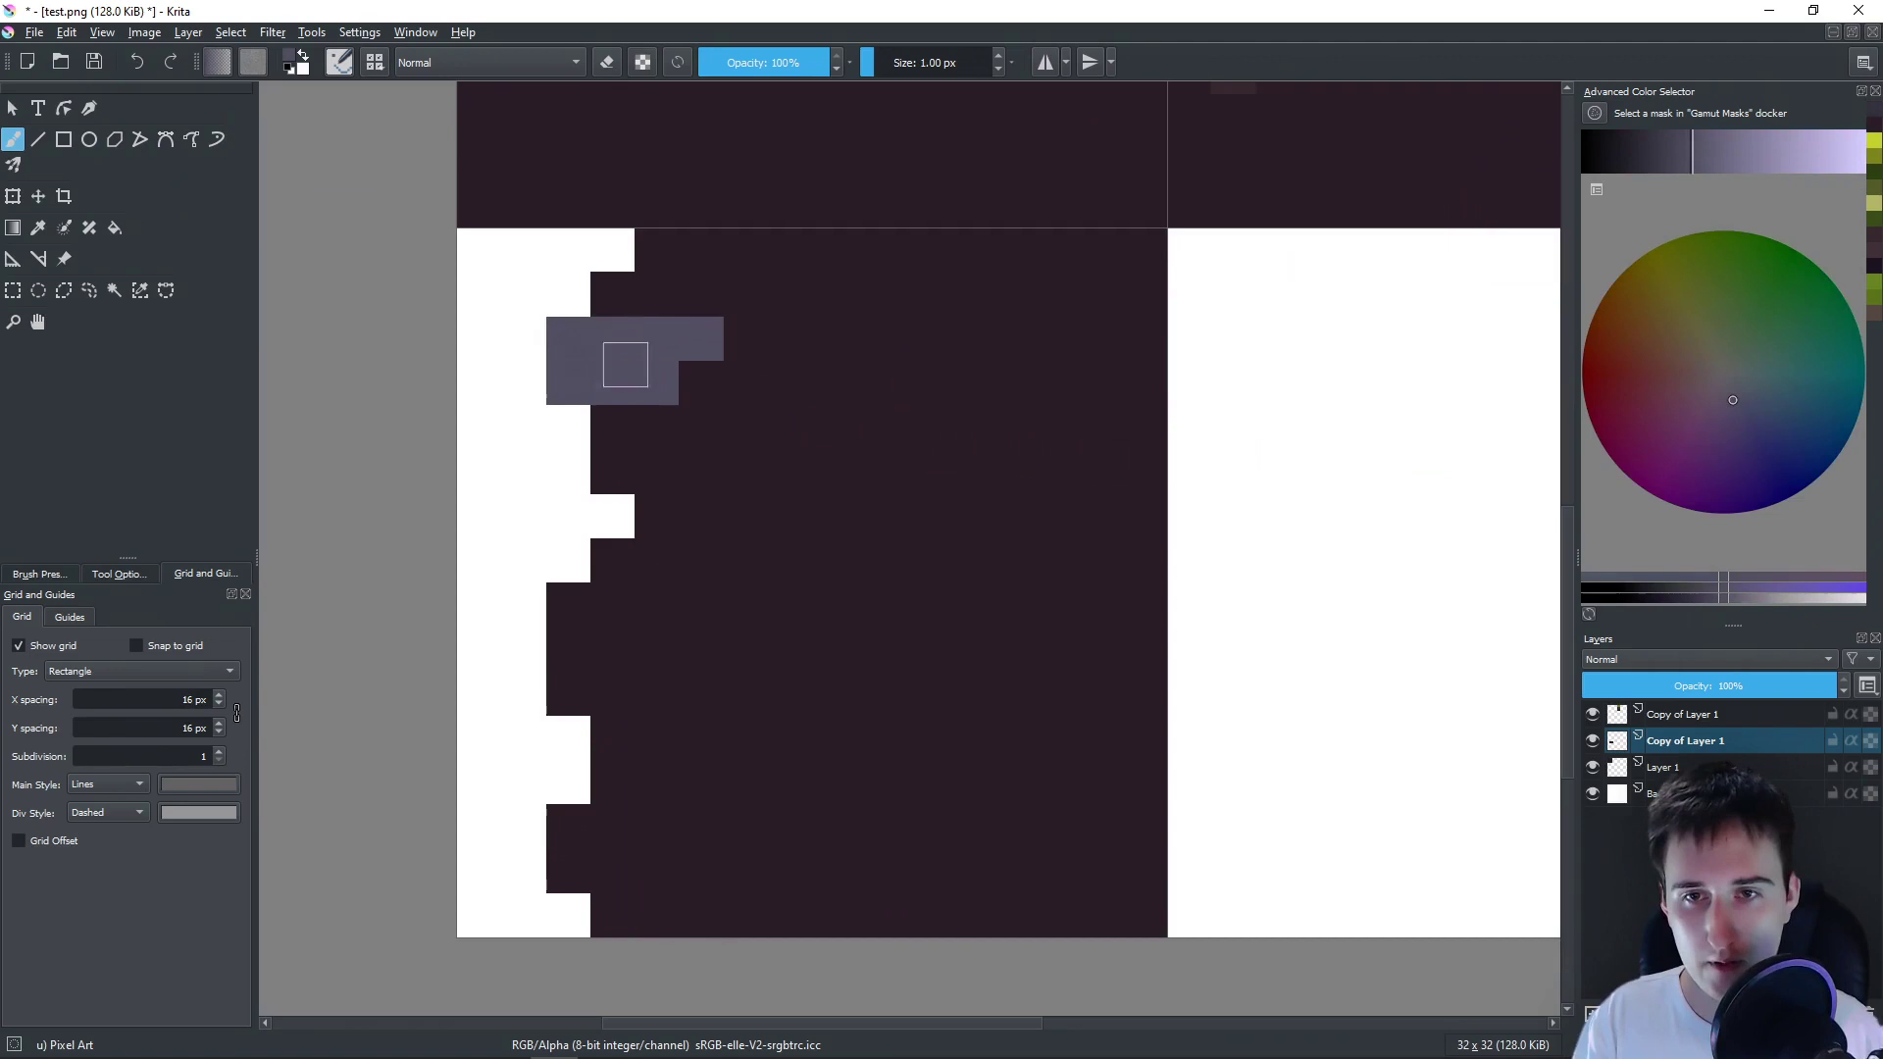
drag(702, 294, 657, 294)
mouse_move(575, 628)
mouse_down()
mouse_move(667, 602)
mouse_move(632, 578)
mouse_move(701, 560)
mouse_up()
mouse_move(587, 827)
mouse_down()
mouse_move(675, 792)
mouse_move(660, 799)
mouse_up()
drag(726, 702, 753, 686)
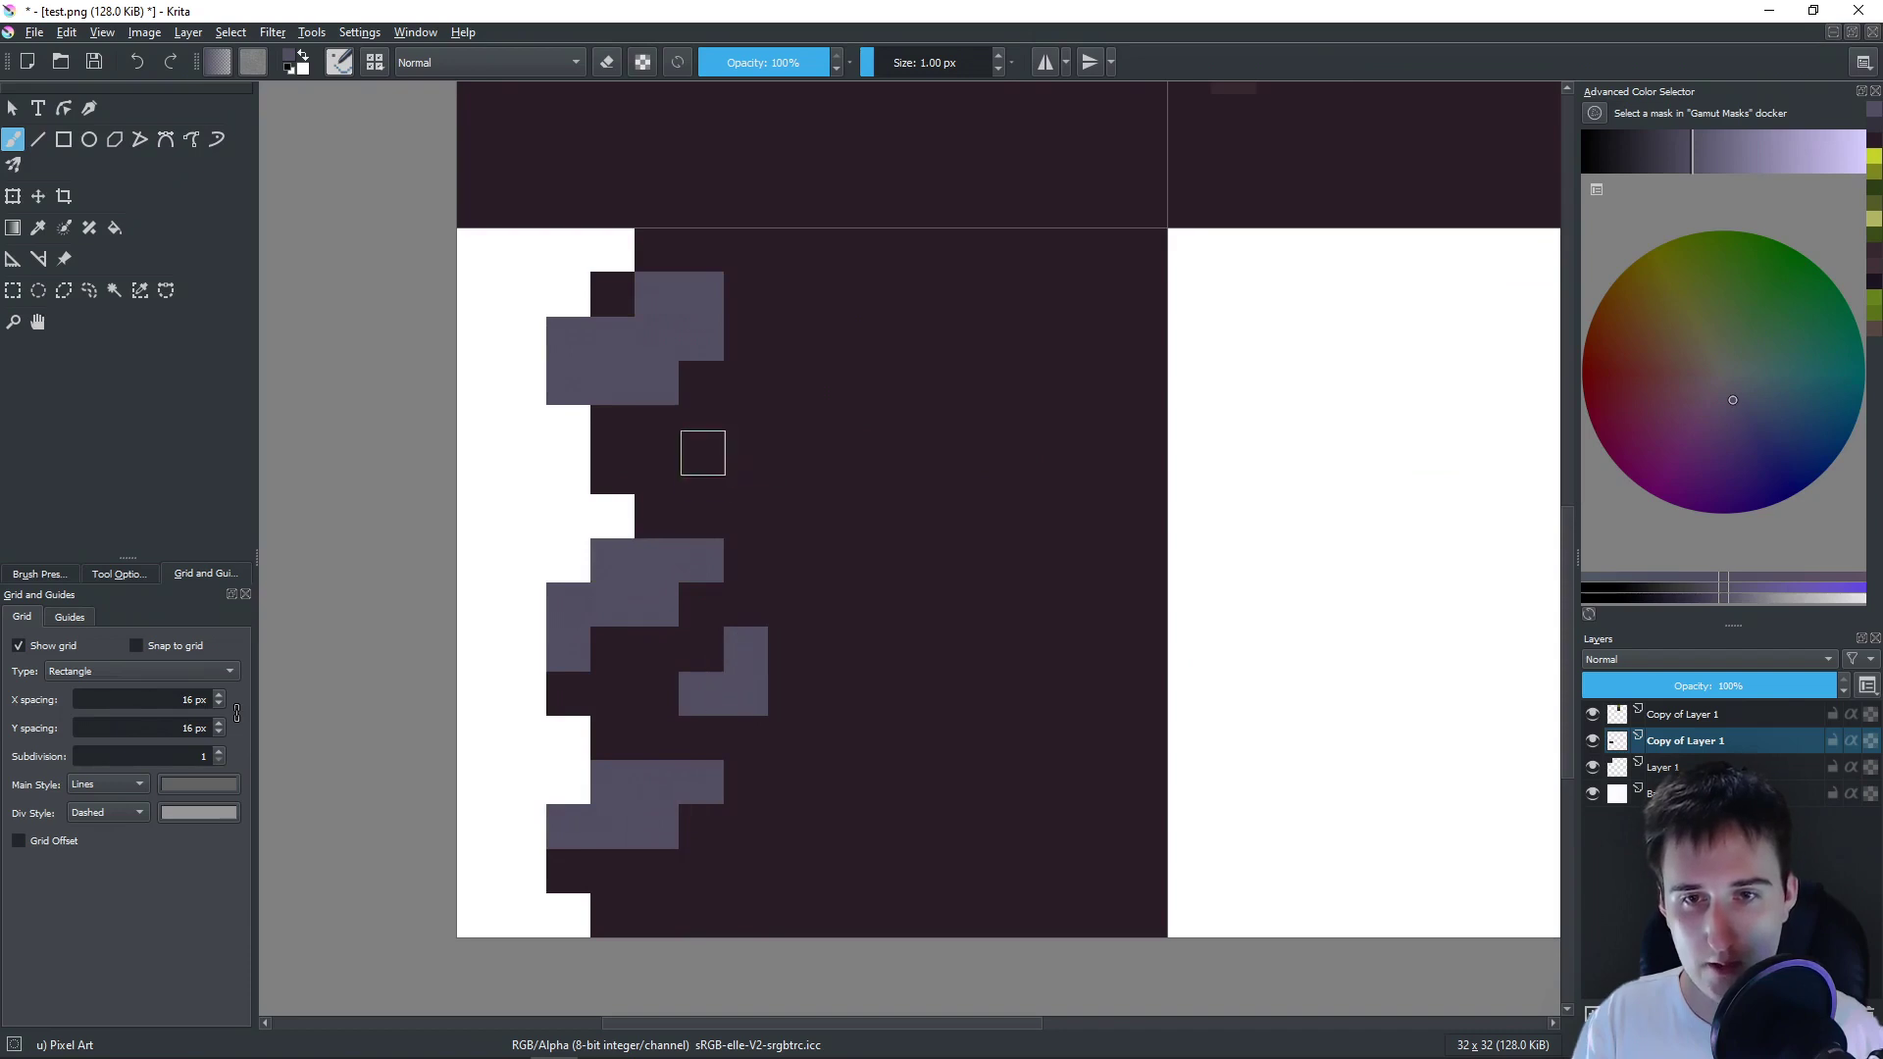
scroll(746, 471, down, 5)
scroll(753, 474, up, 5)
mouse_move(702, 453)
mouse_down()
mouse_move(759, 477)
mouse_move(691, 508)
mouse_up()
- Sample a darker stone shade from a test patch painted at 50% opacity, undo the patch and restore brush opacity to 100%
ctrl+click(639, 473)
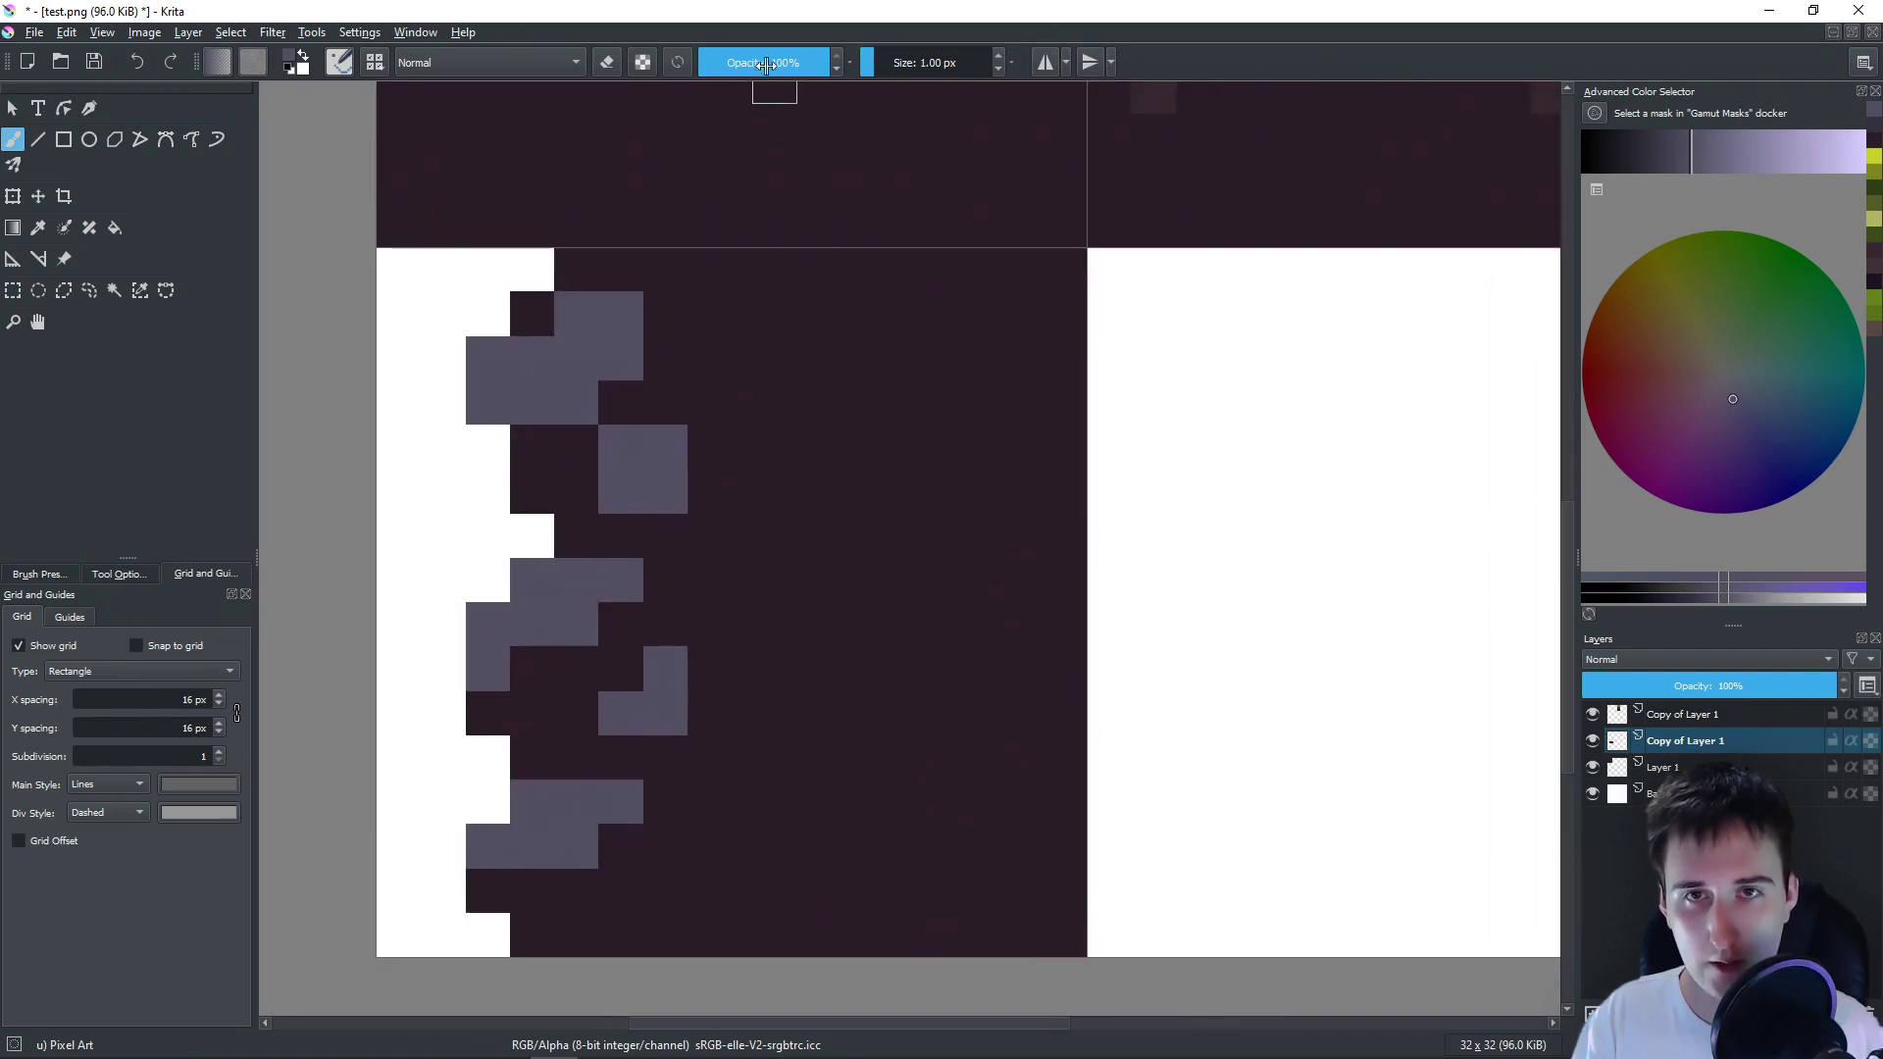
drag(766, 65, 763, 64)
mouse_move(844, 669)
mouse_down()
mouse_move(873, 643)
mouse_move(837, 651)
mouse_up()
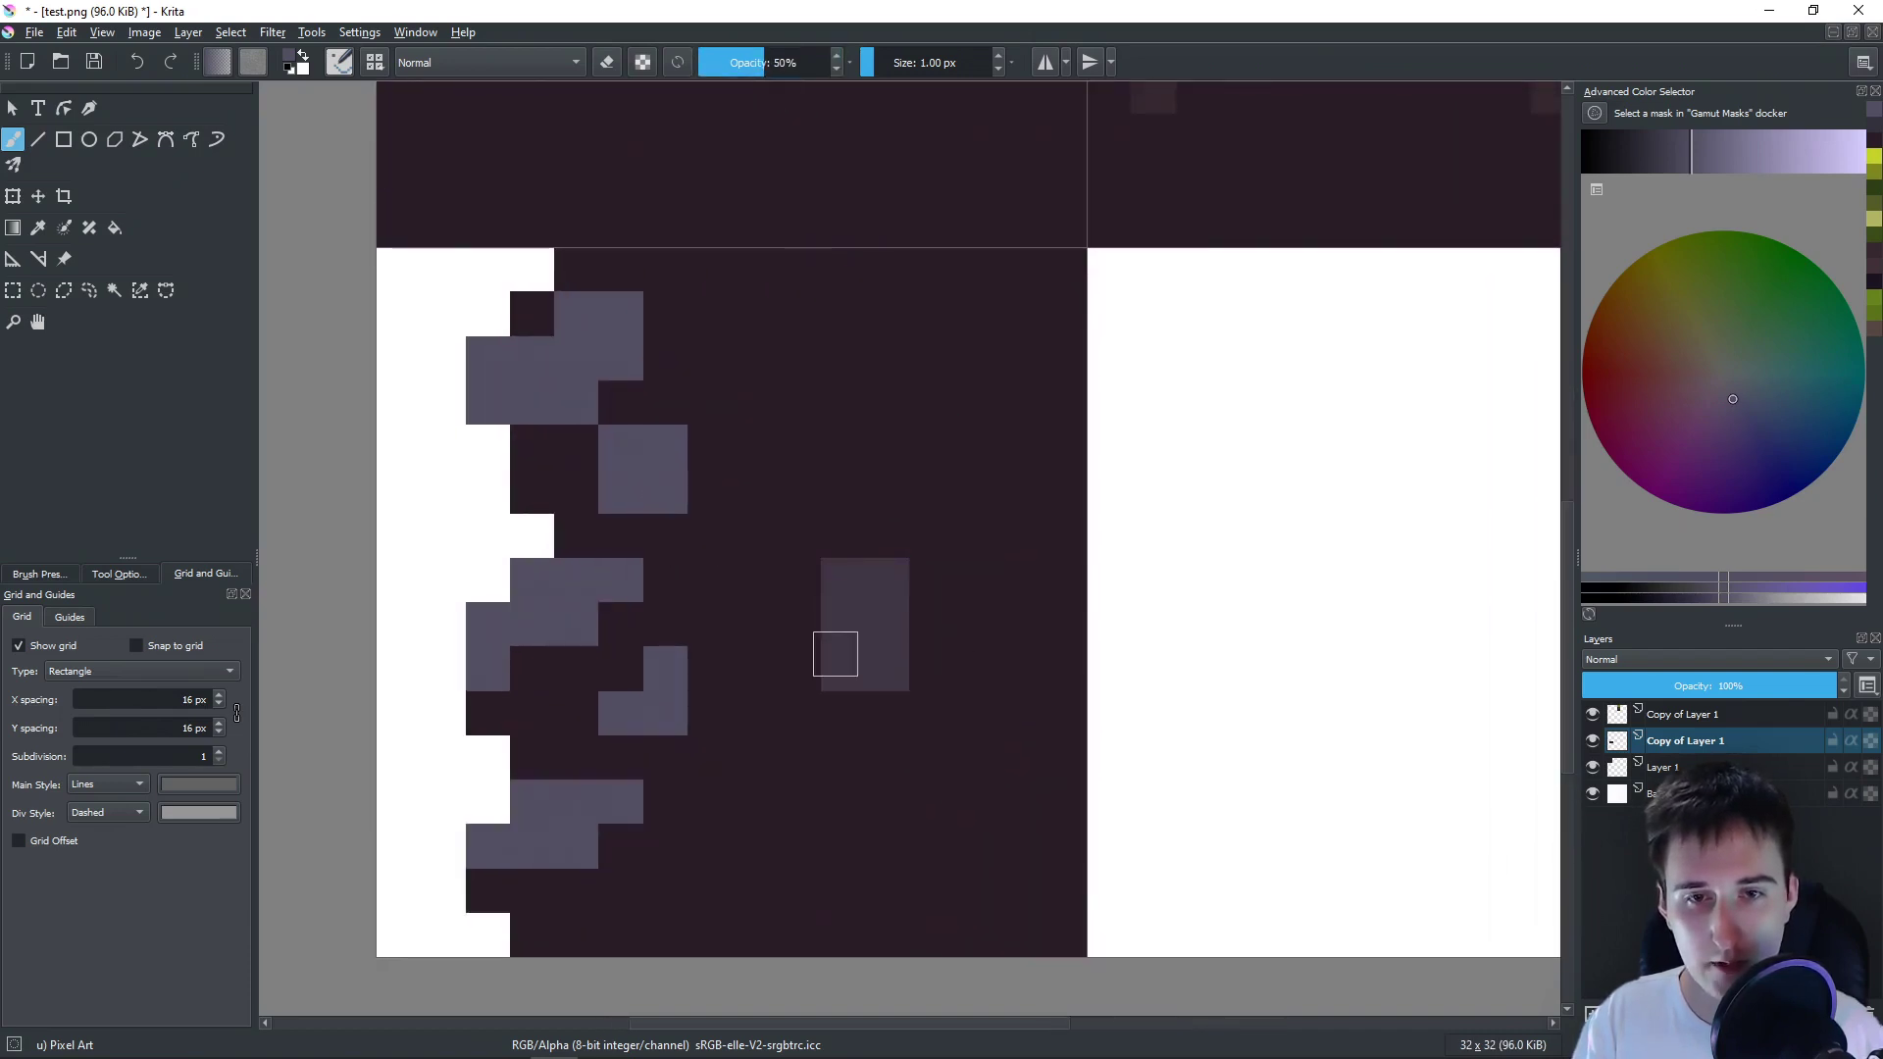
ctrl+click(888, 636)
key(ctrl+z)
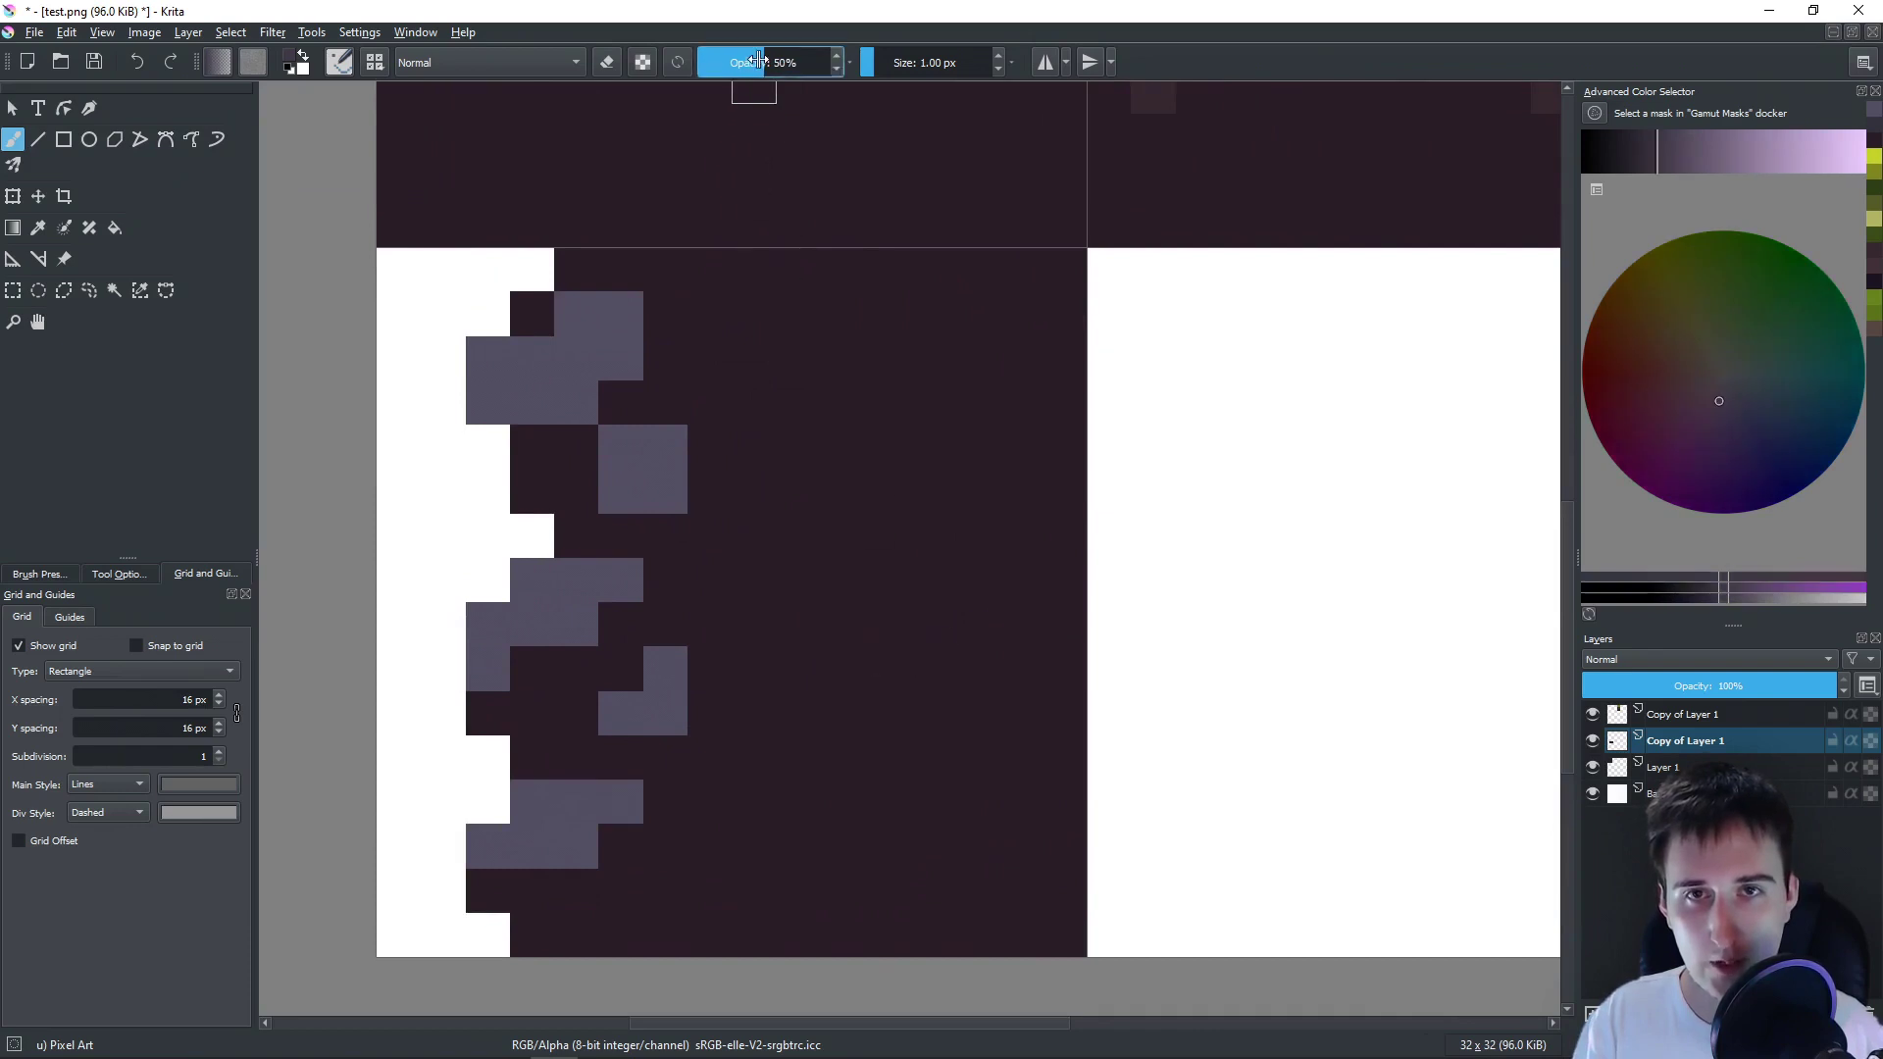
drag(765, 67, 832, 65)
- Shade the undersides of the edge stones and add small loose stones further inside the tile using the darker shade
drag(753, 537, 712, 584)
drag(712, 361, 718, 316)
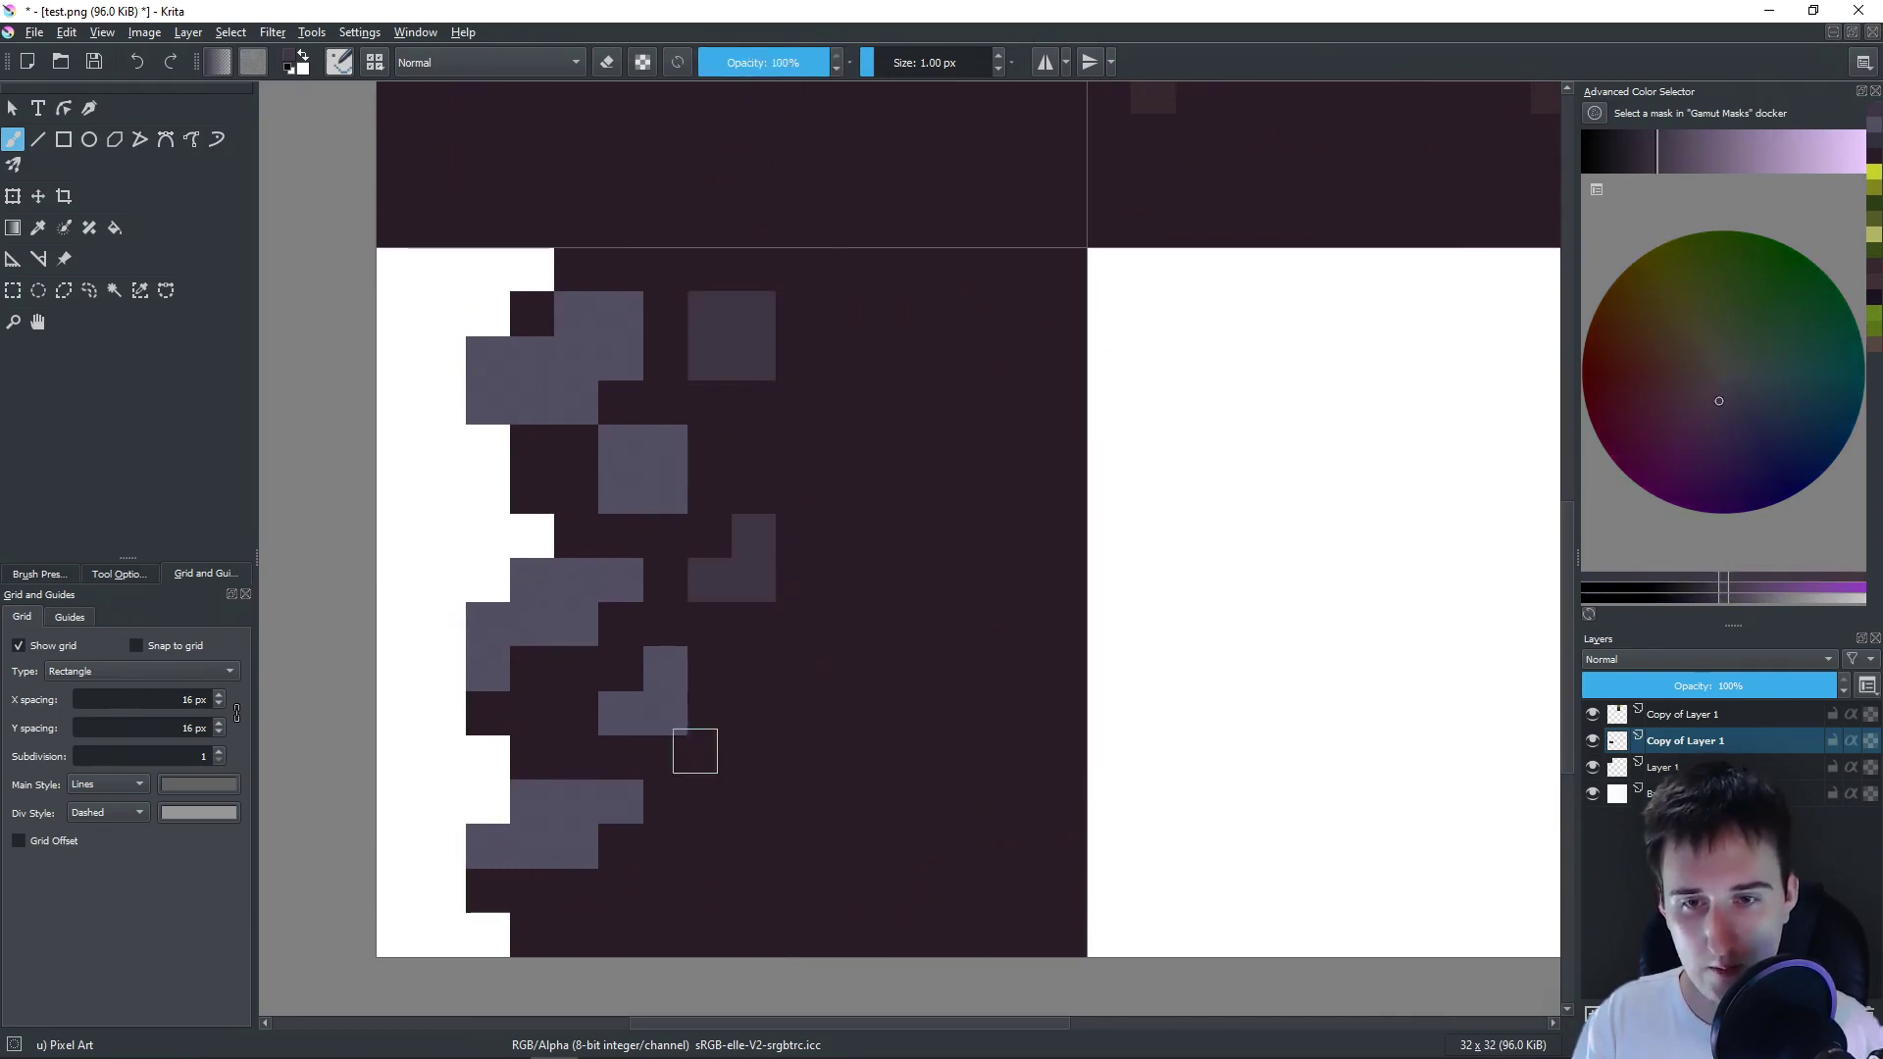
click(667, 715)
drag(579, 845, 618, 803)
drag(619, 582, 578, 623)
click(489, 670)
mouse_move(618, 359)
mouse_down()
mouse_move(574, 404)
mouse_move(532, 404)
mouse_up()
drag(797, 802, 769, 858)
click(747, 715)
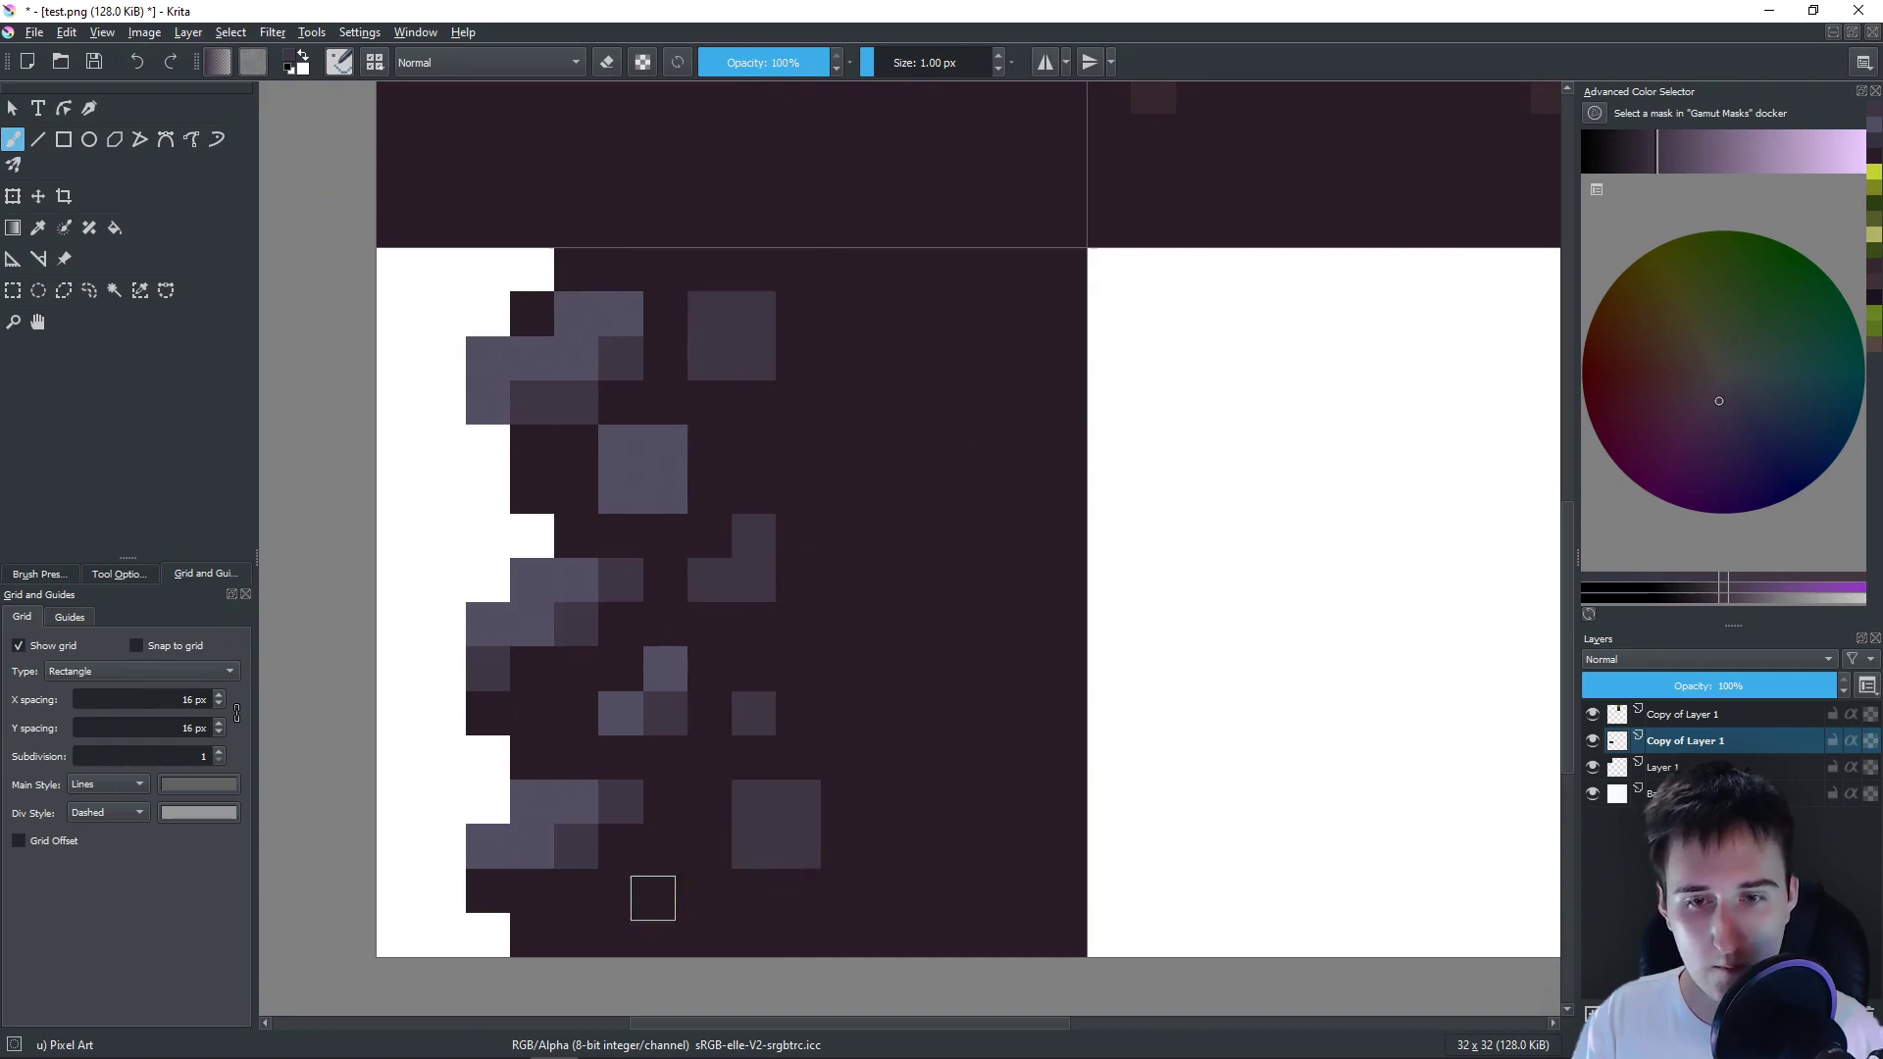
click(653, 898)
- Pick the faint brown from the grass tile's dirt and paint small brown patches toward the right half of the stone-edge tile
scroll(653, 897, down, 2)
scroll(809, 809, up, 1)
ctrl+click(1059, 303)
drag(753, 741, 753, 710)
scroll(718, 649, down, 5)
scroll(827, 828, up, 5)
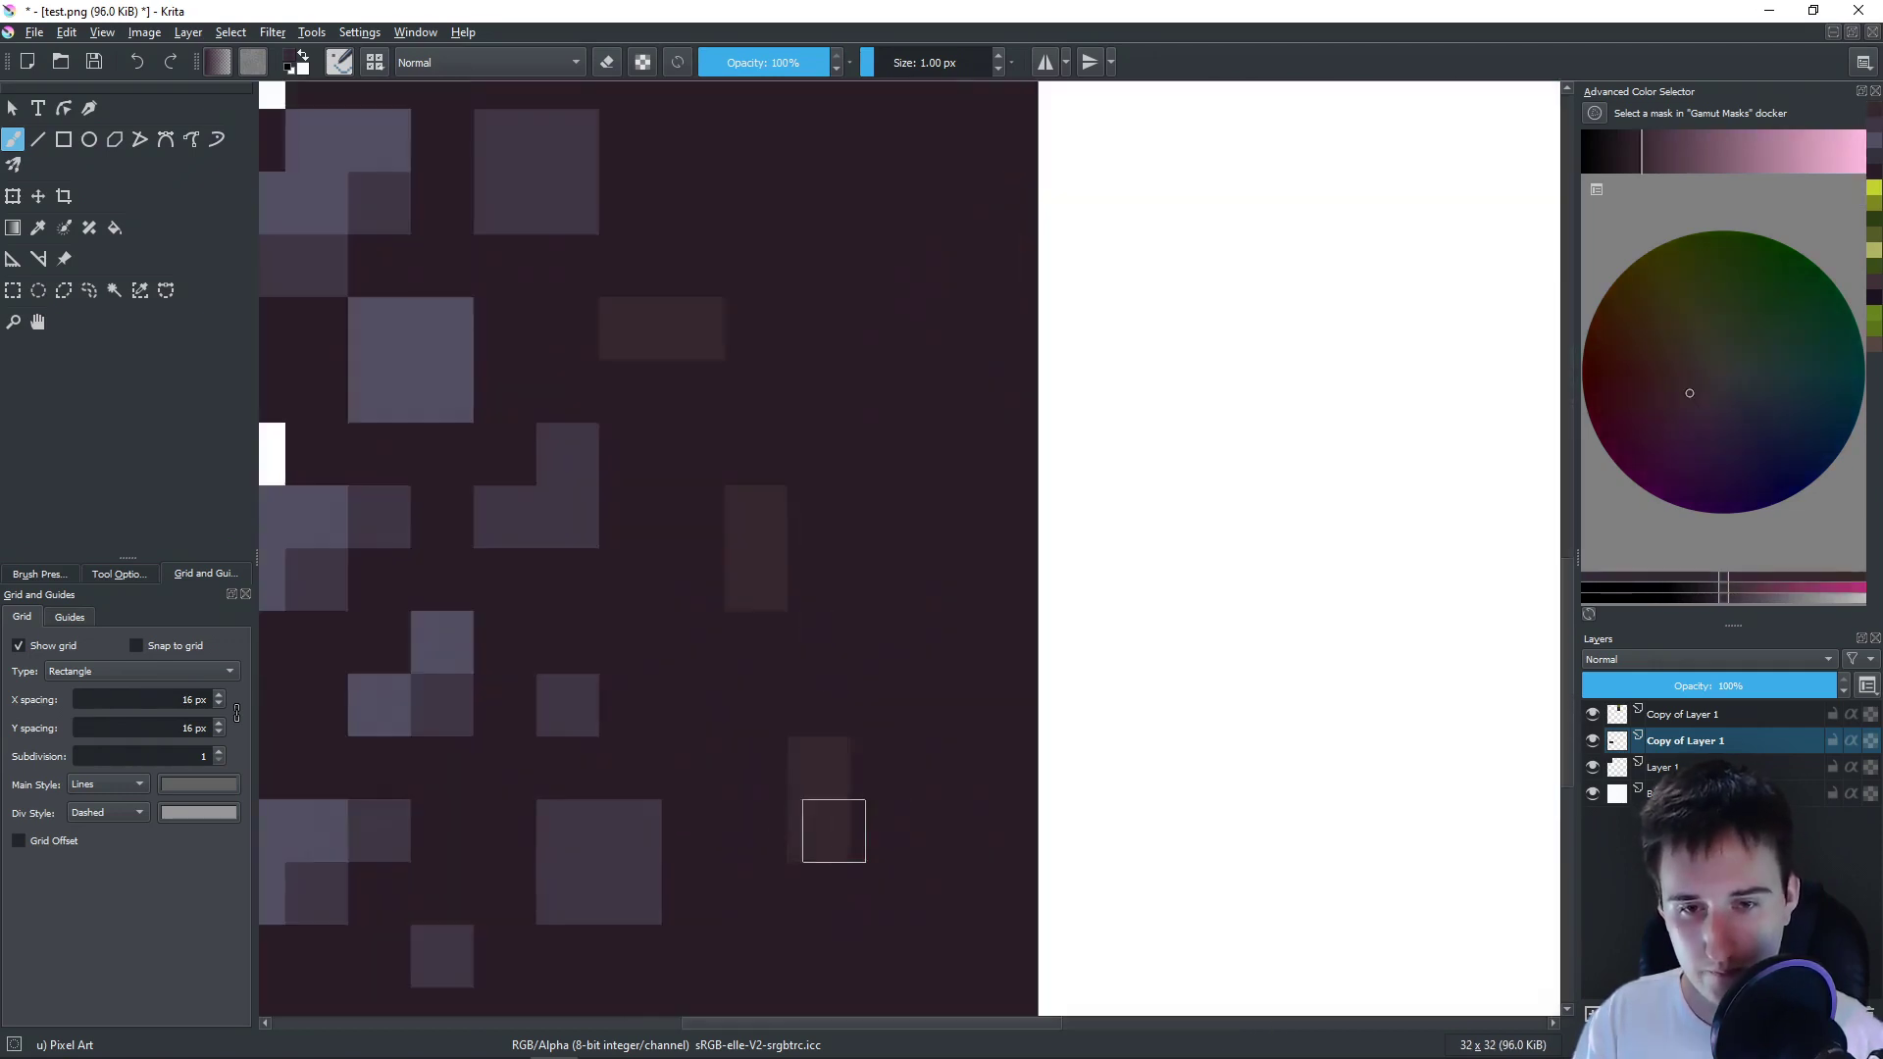
- Extend the middle edge stones into one larger cluster using the sampled light and dark stone shades
scroll(765, 786, down, 5)
scroll(734, 687, up, 7)
ctrl+click(765, 724)
mouse_move(828, 745)
mouse_down()
mouse_move(771, 807)
mouse_move(736, 666)
mouse_move(765, 786)
mouse_up()
ctrl+click(765, 598)
drag(580, 907, 764, 766)
- Delete the white Background layer and save test.png, accepting the PNG export options
scroll(764, 766, down, 2)
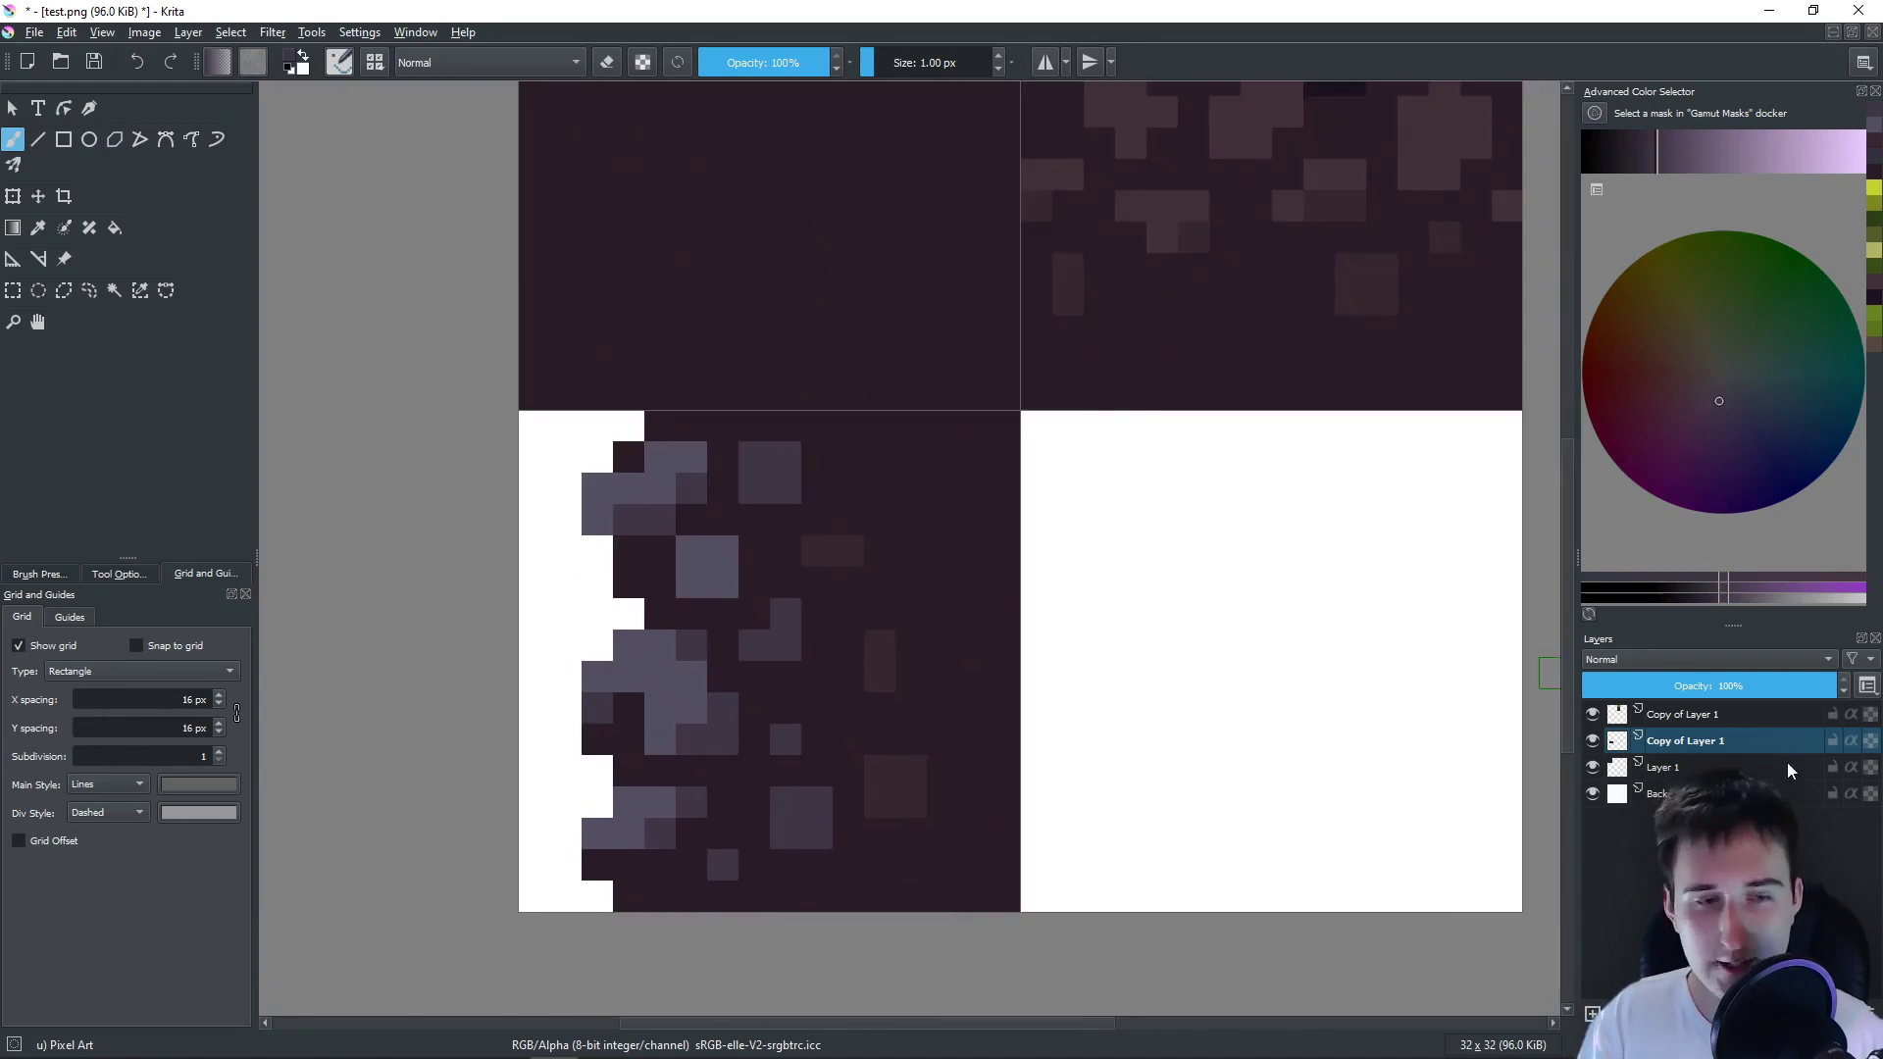
click(1716, 794)
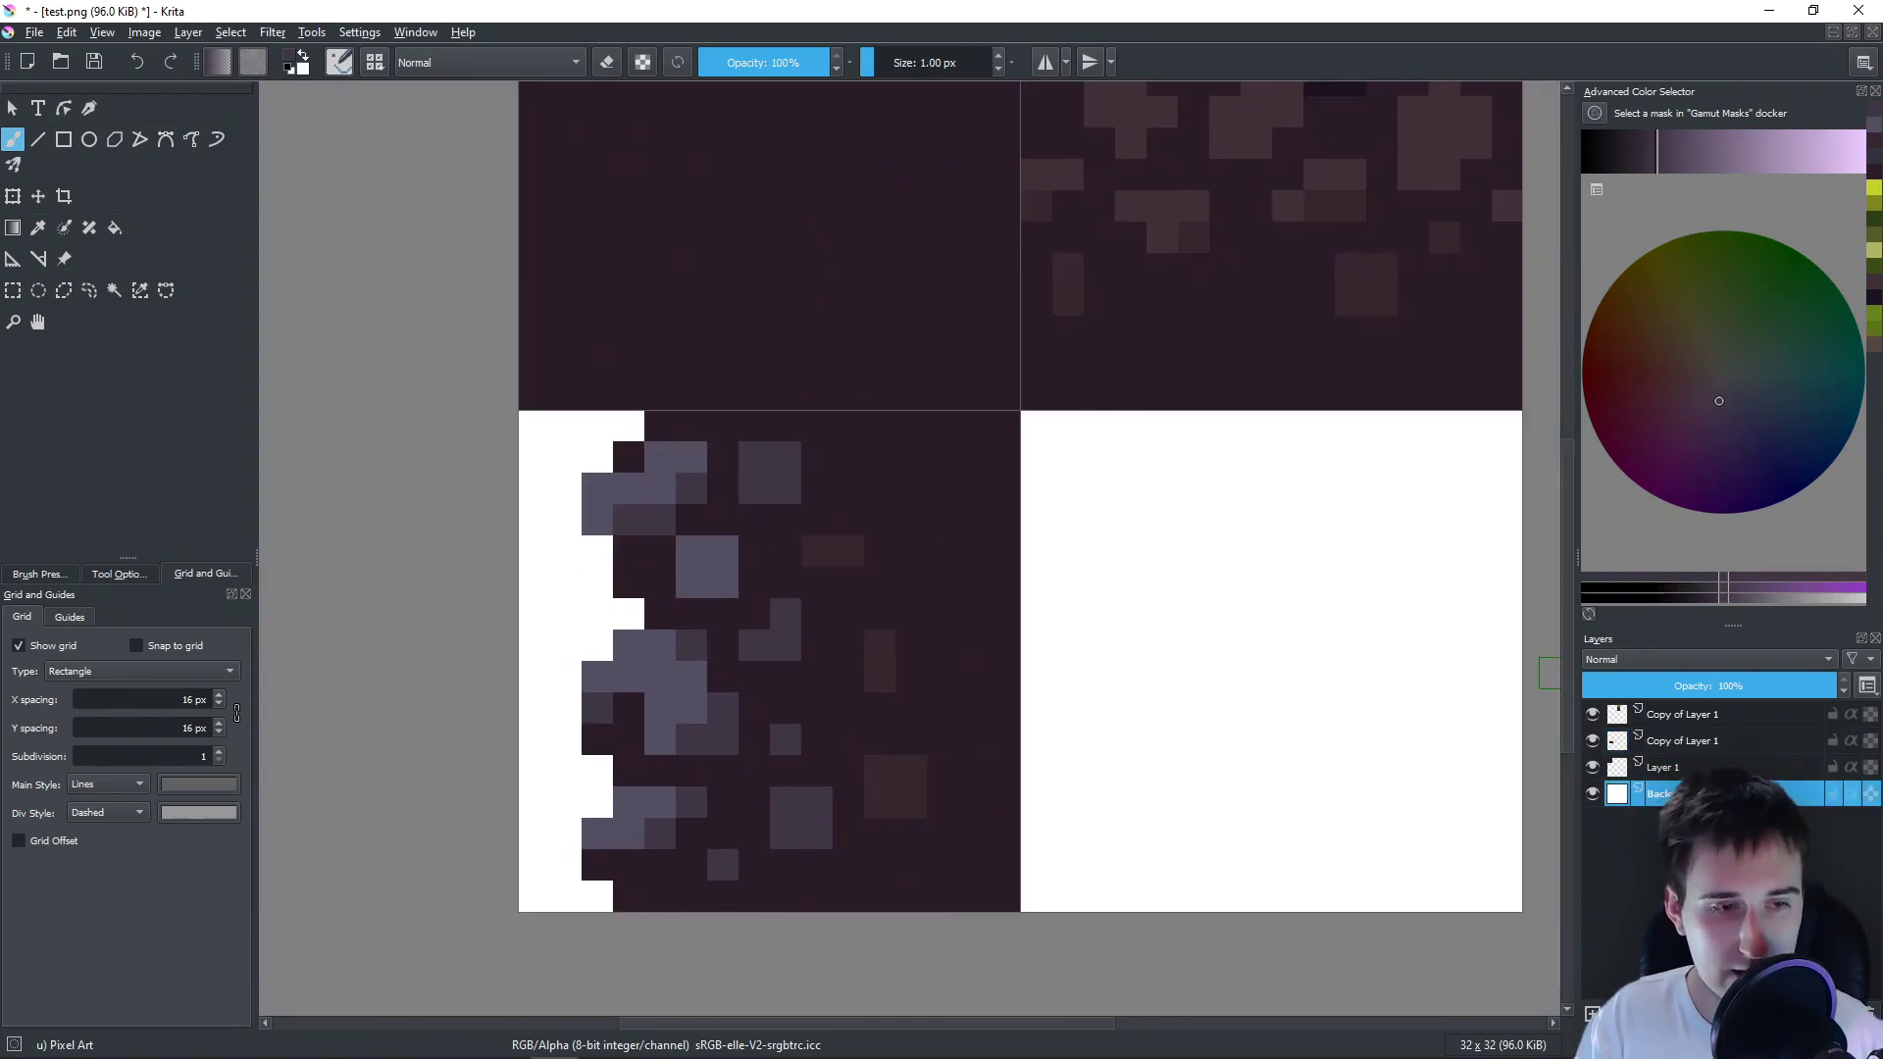
key(shift+Delete)
key(ctrl+s)
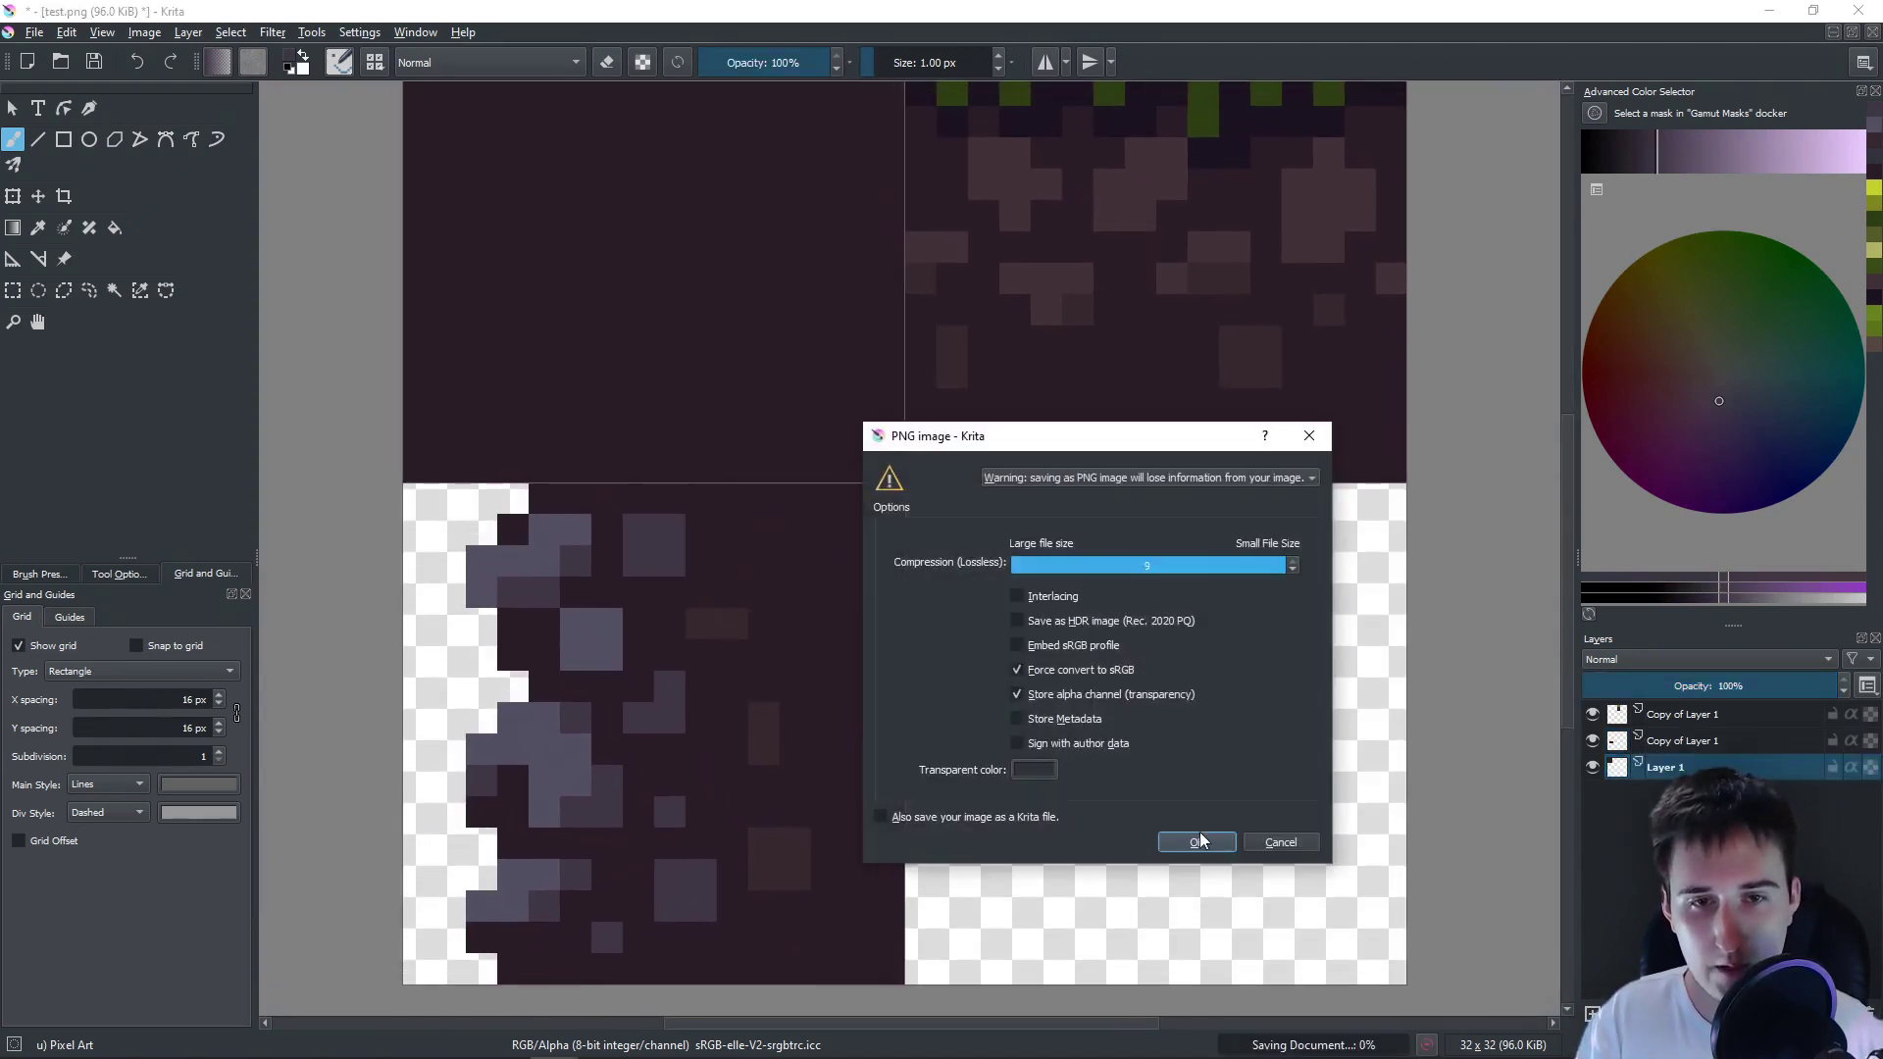
click(1198, 841)
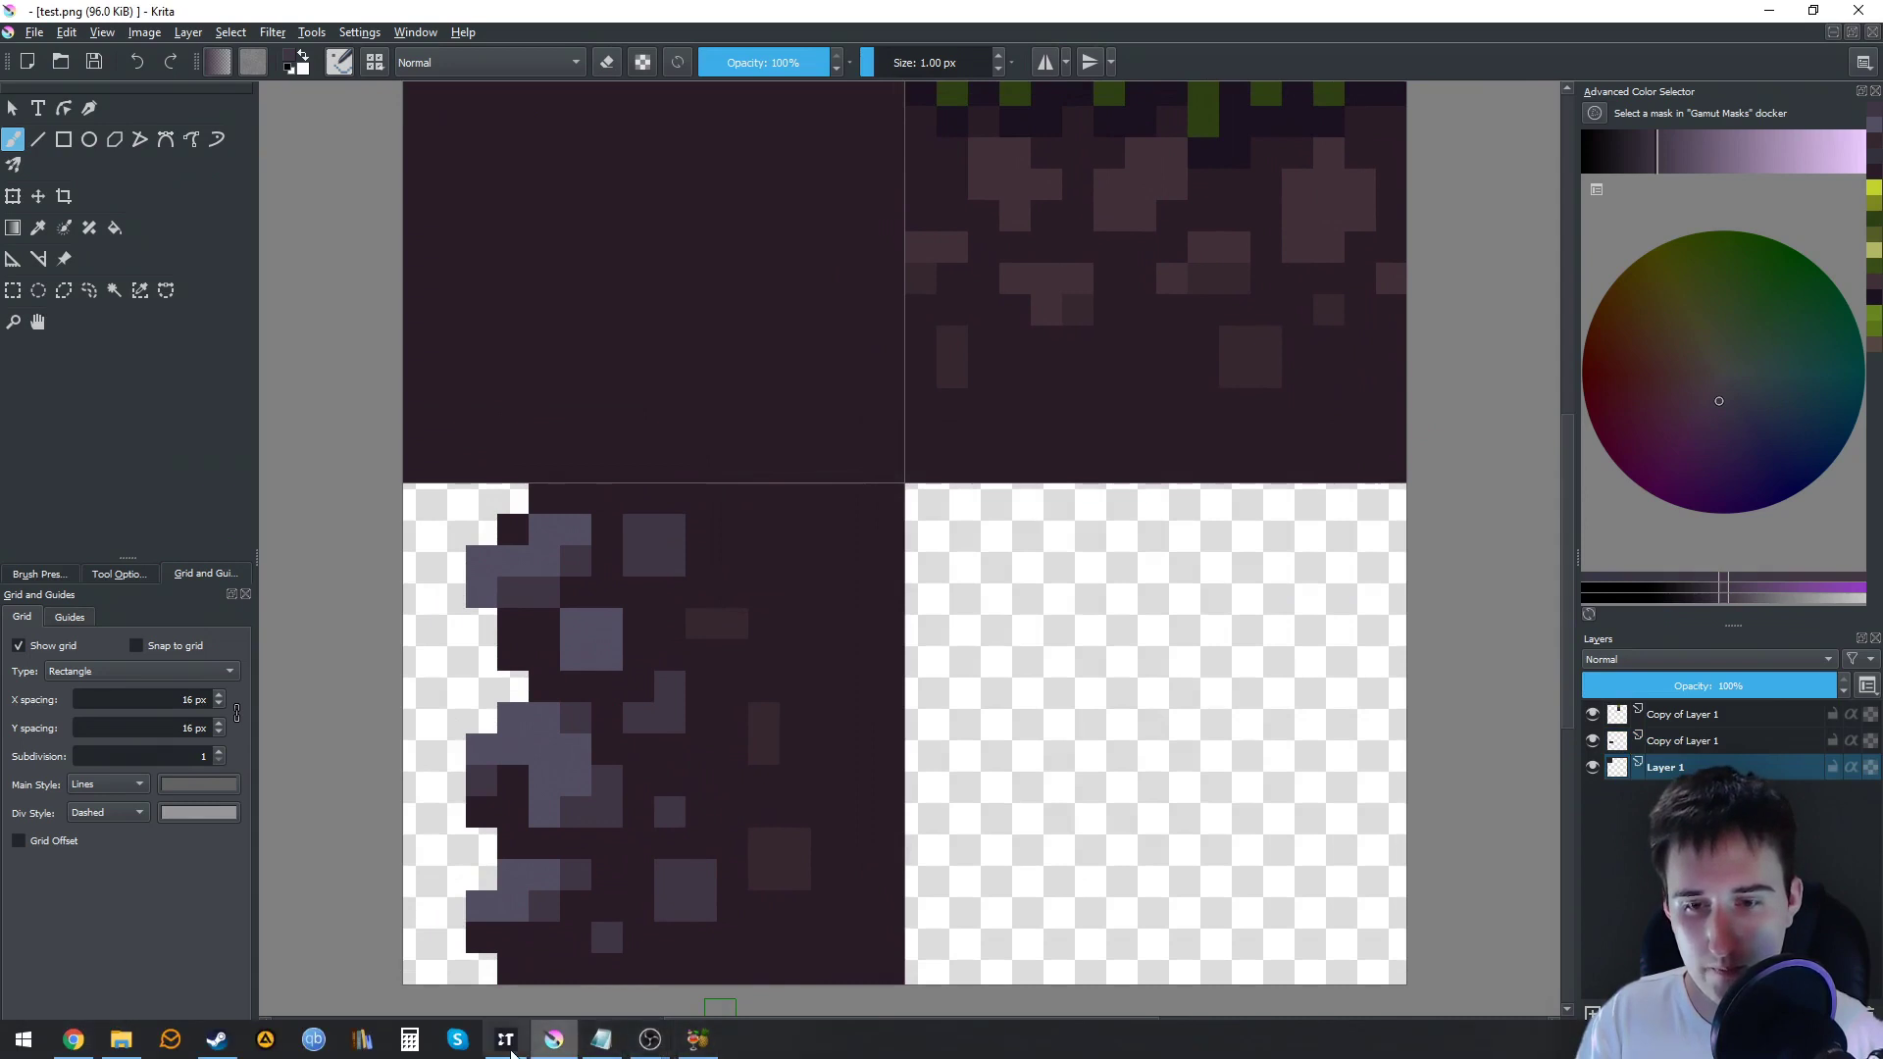
- Switch to Tilesetter and set the left border tile's source to the new stone-edge image with the first rotation option
click(507, 1045)
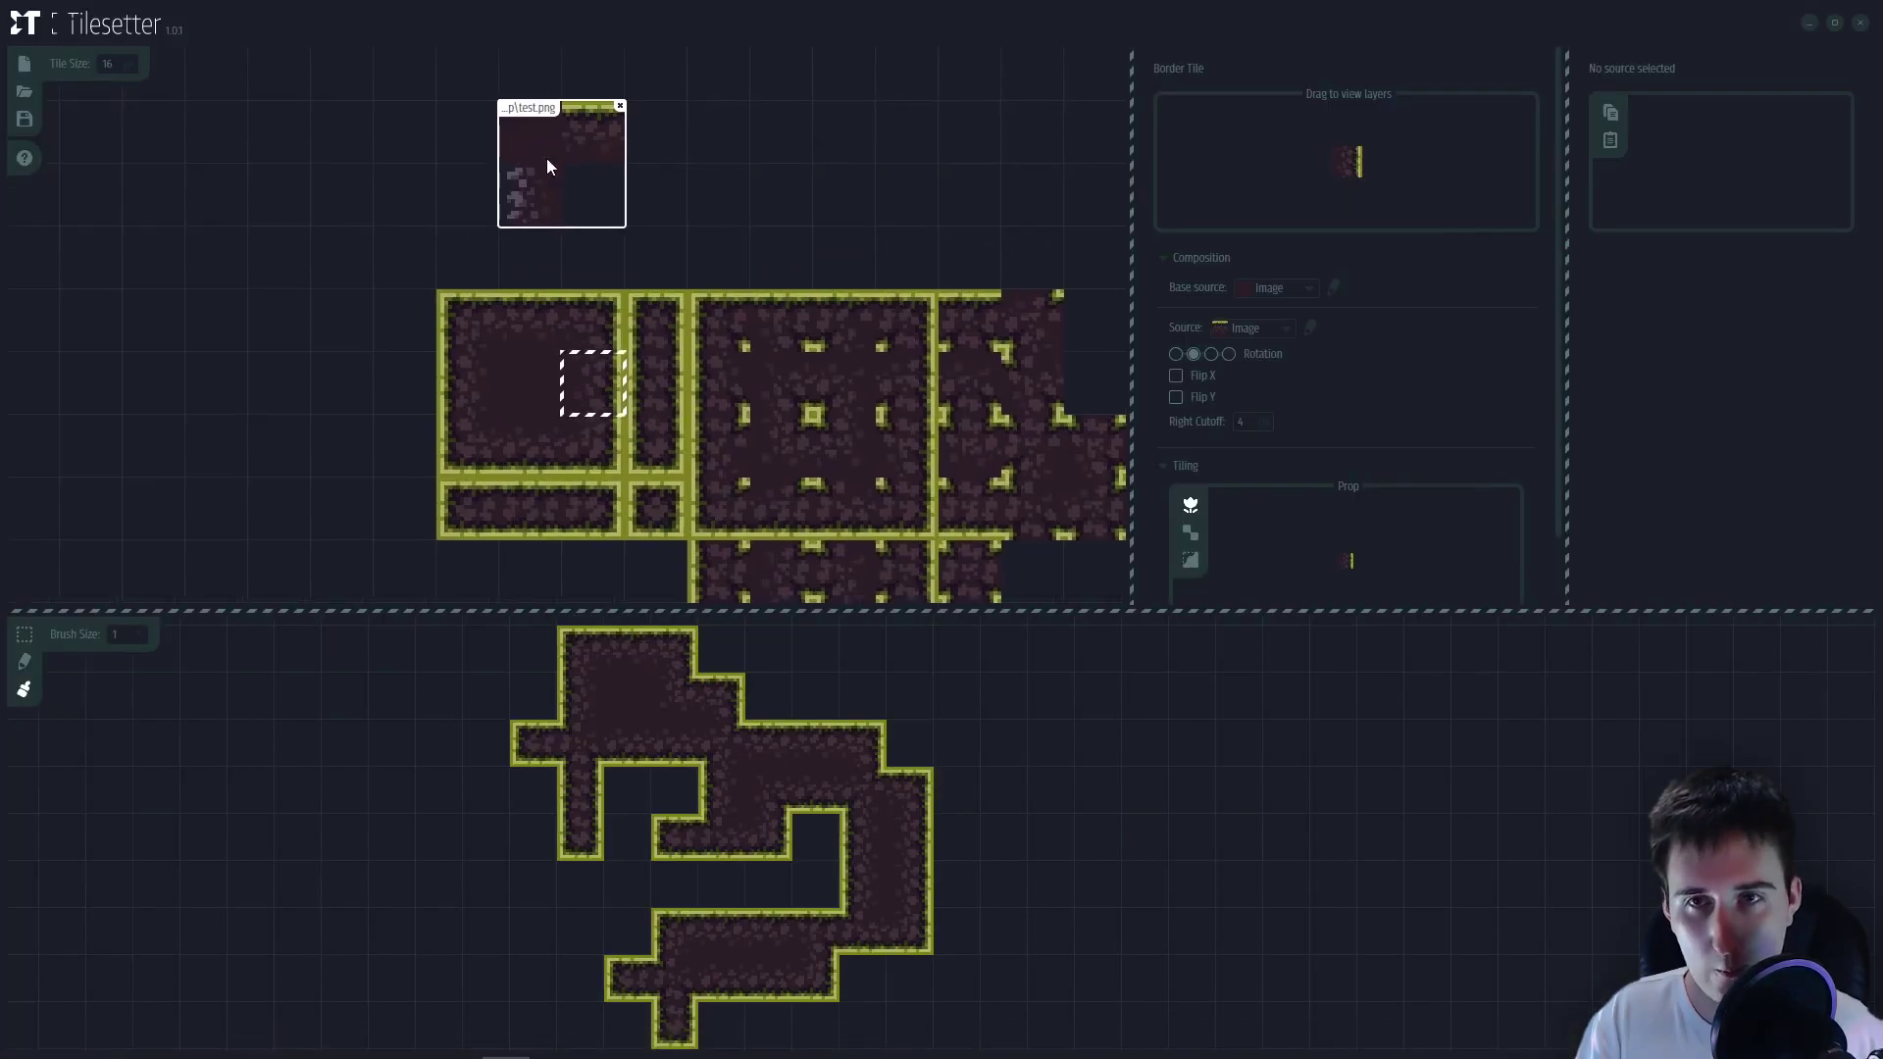
drag(445, 444, 551, 368)
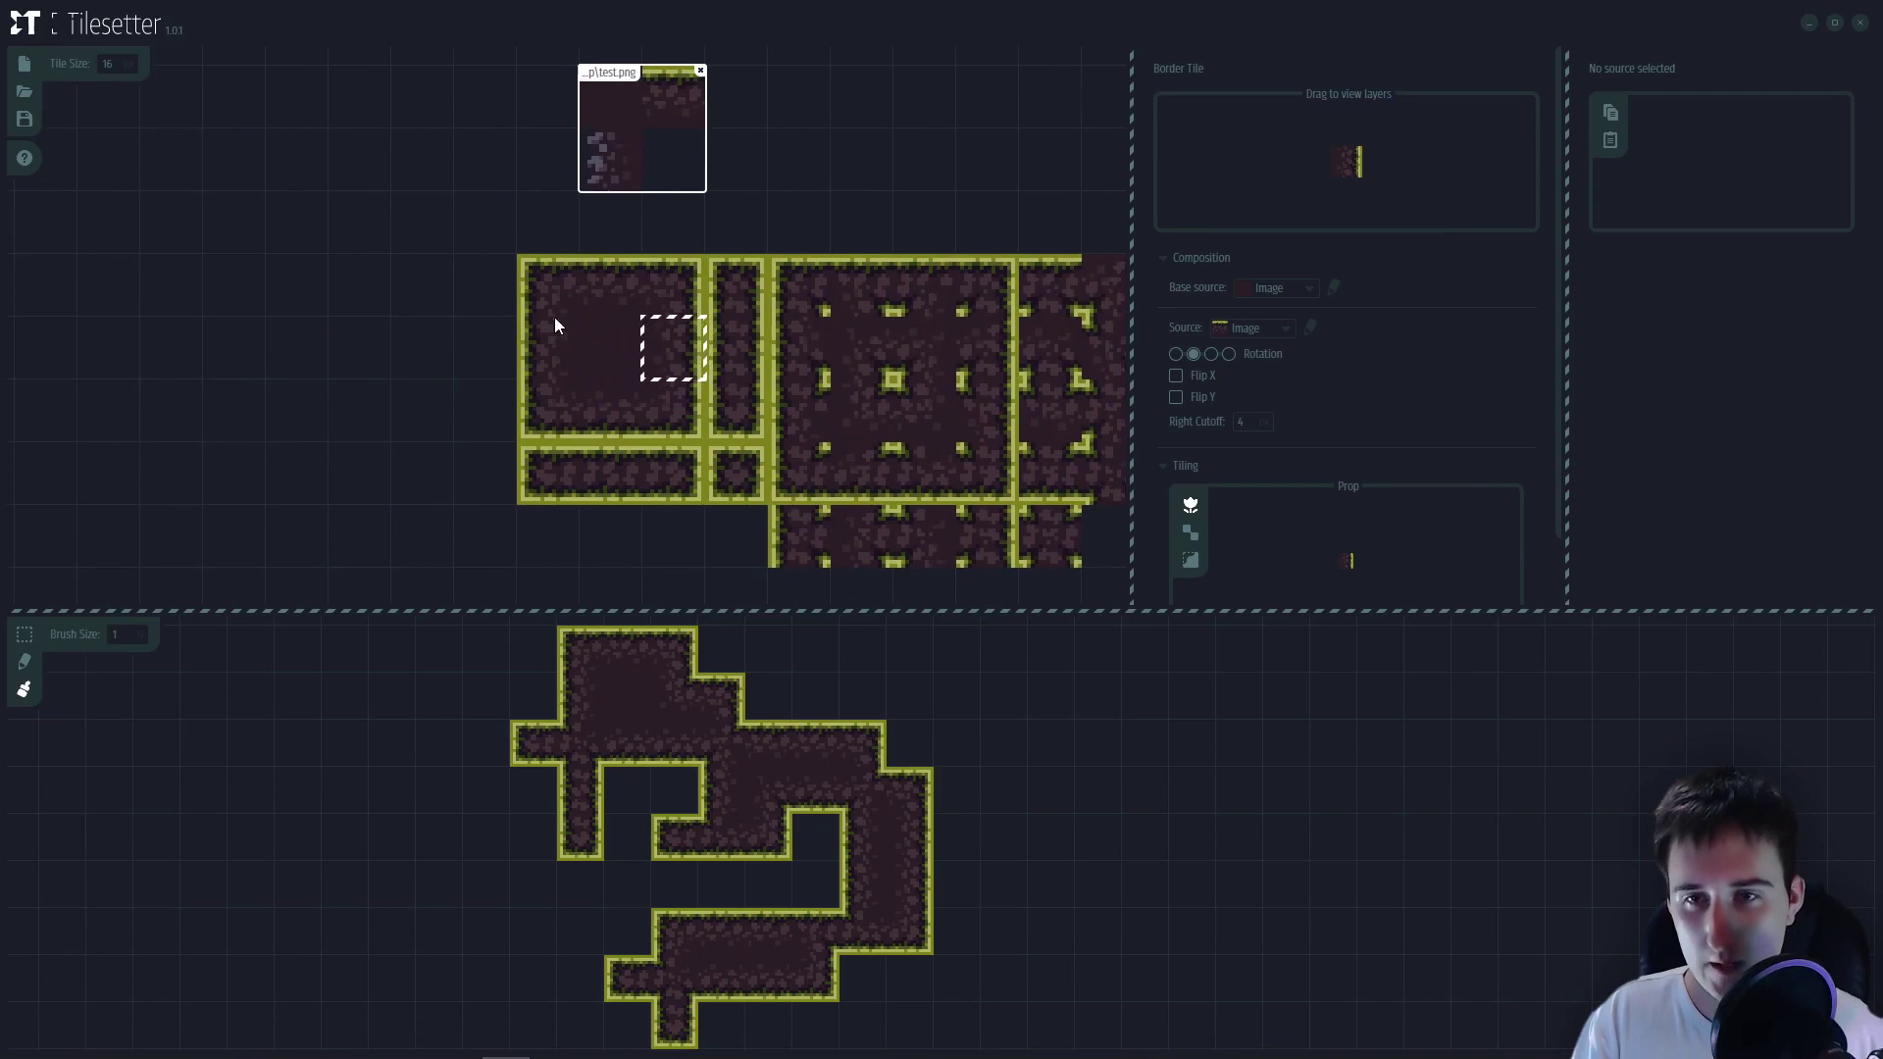
click(545, 329)
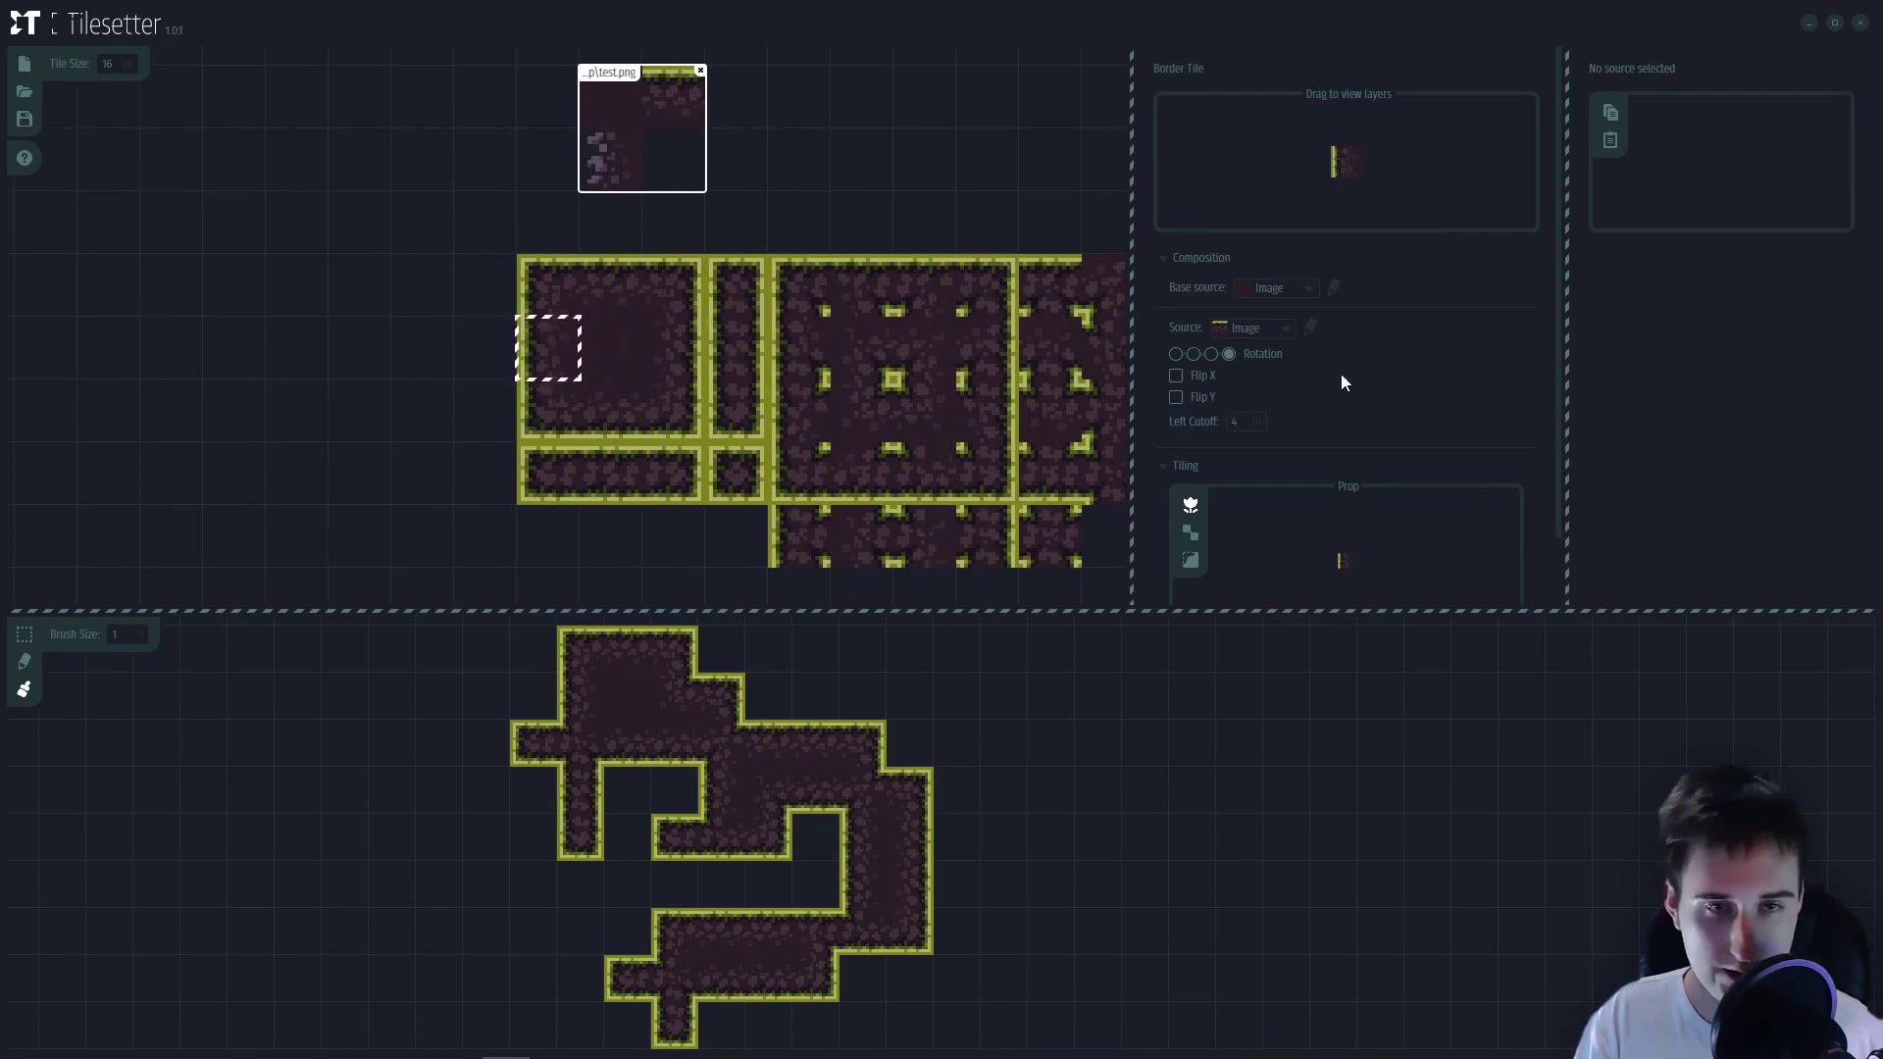
click(1253, 329)
click(1245, 399)
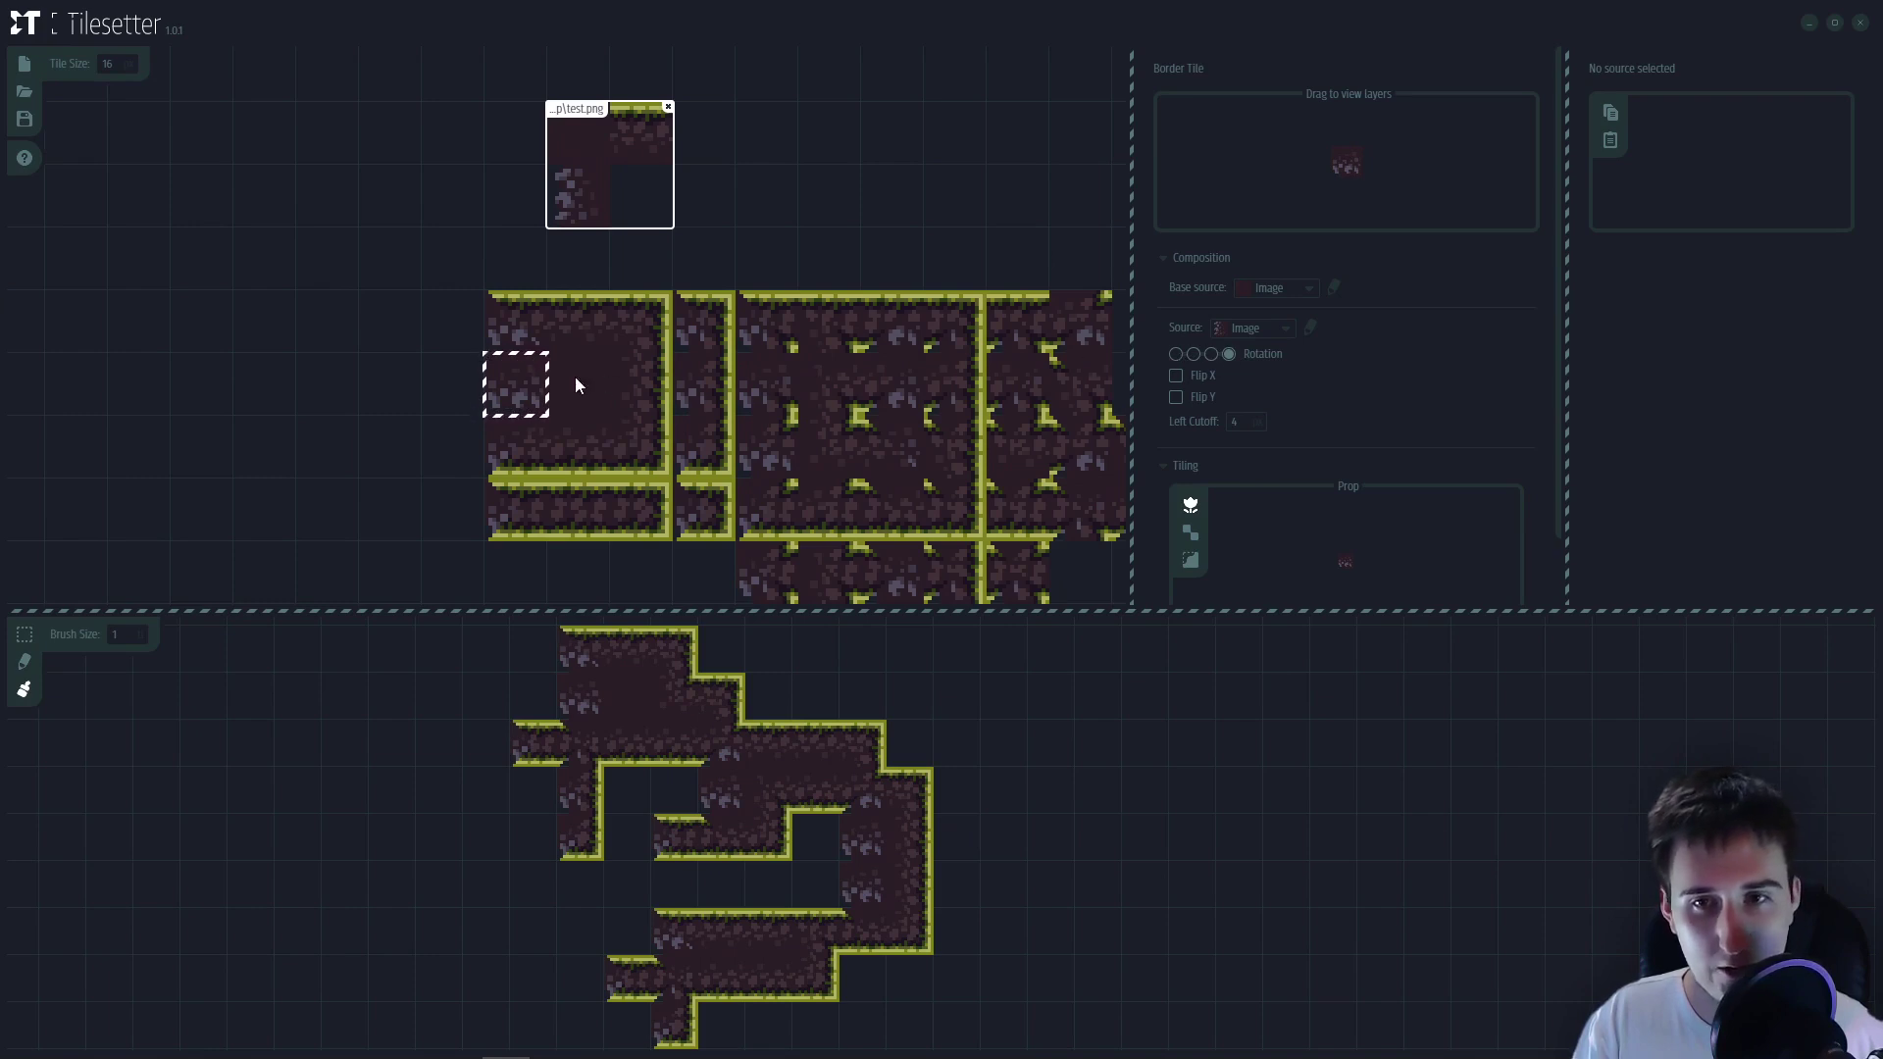
drag(474, 471, 534, 410)
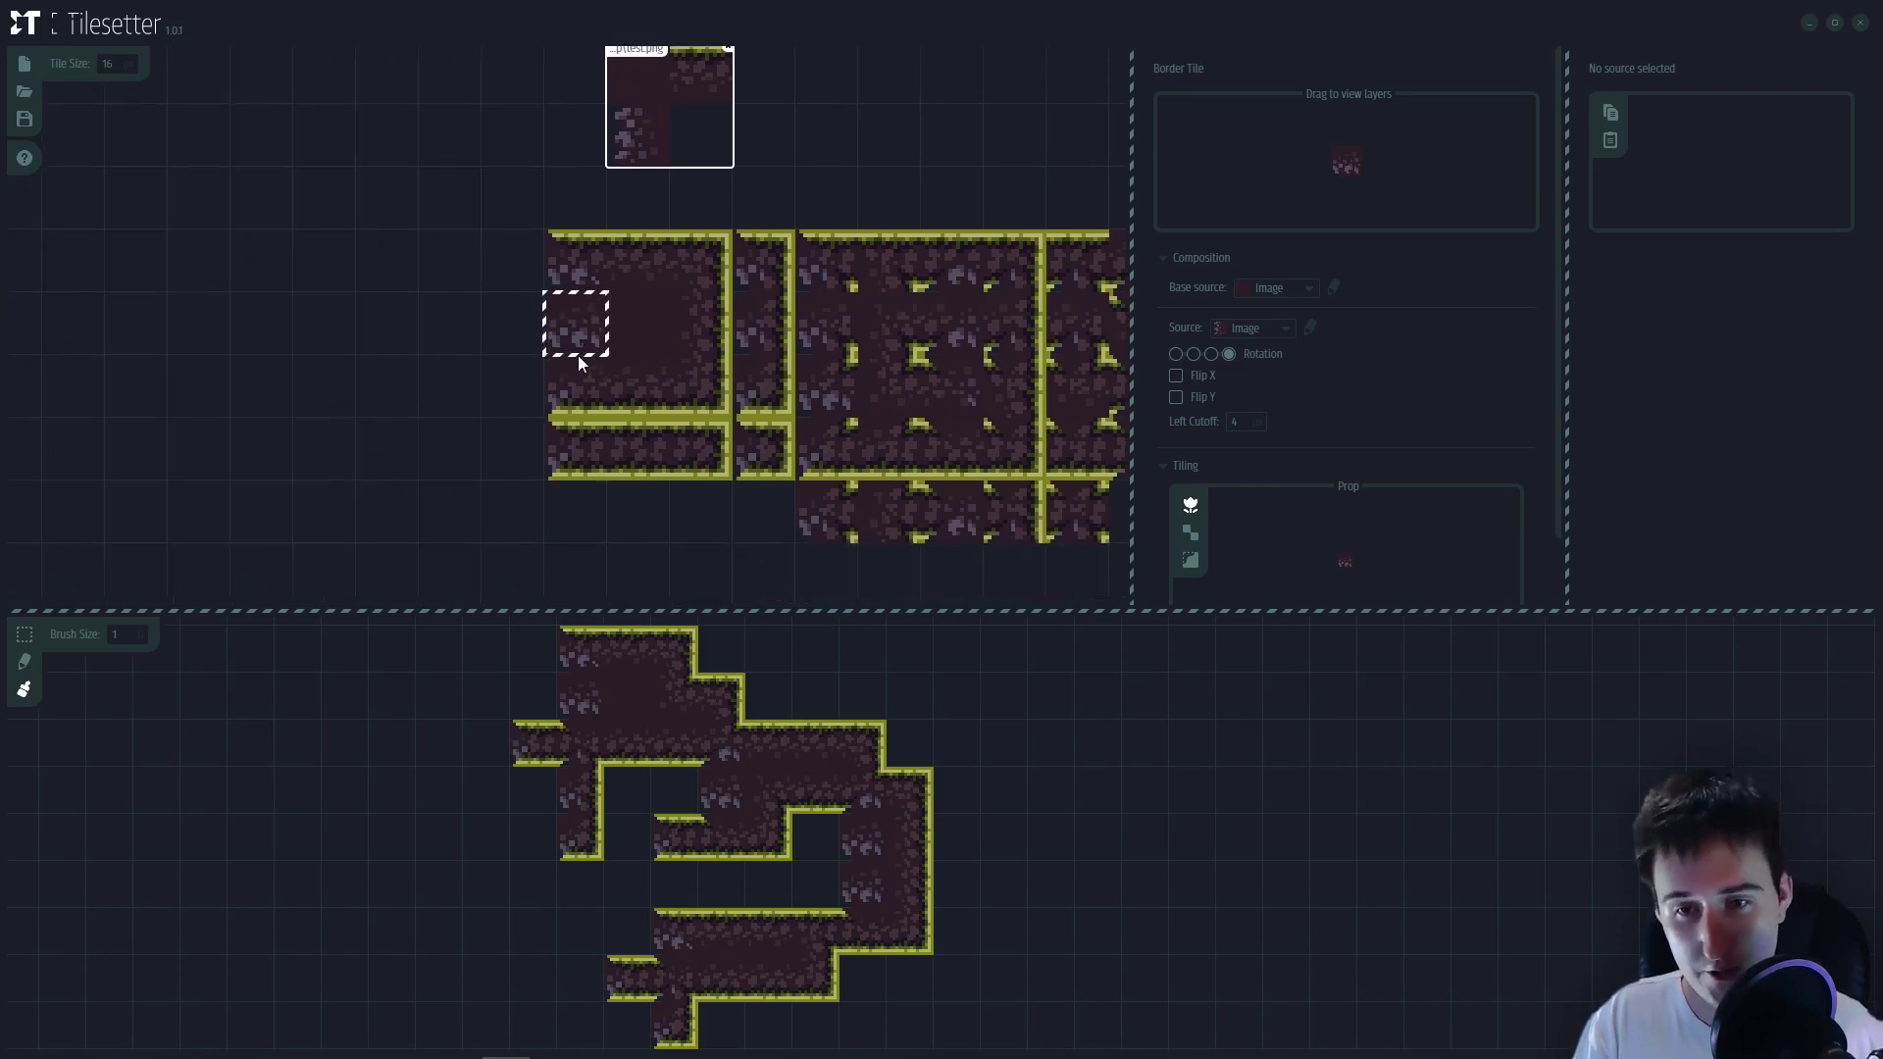
click(1177, 354)
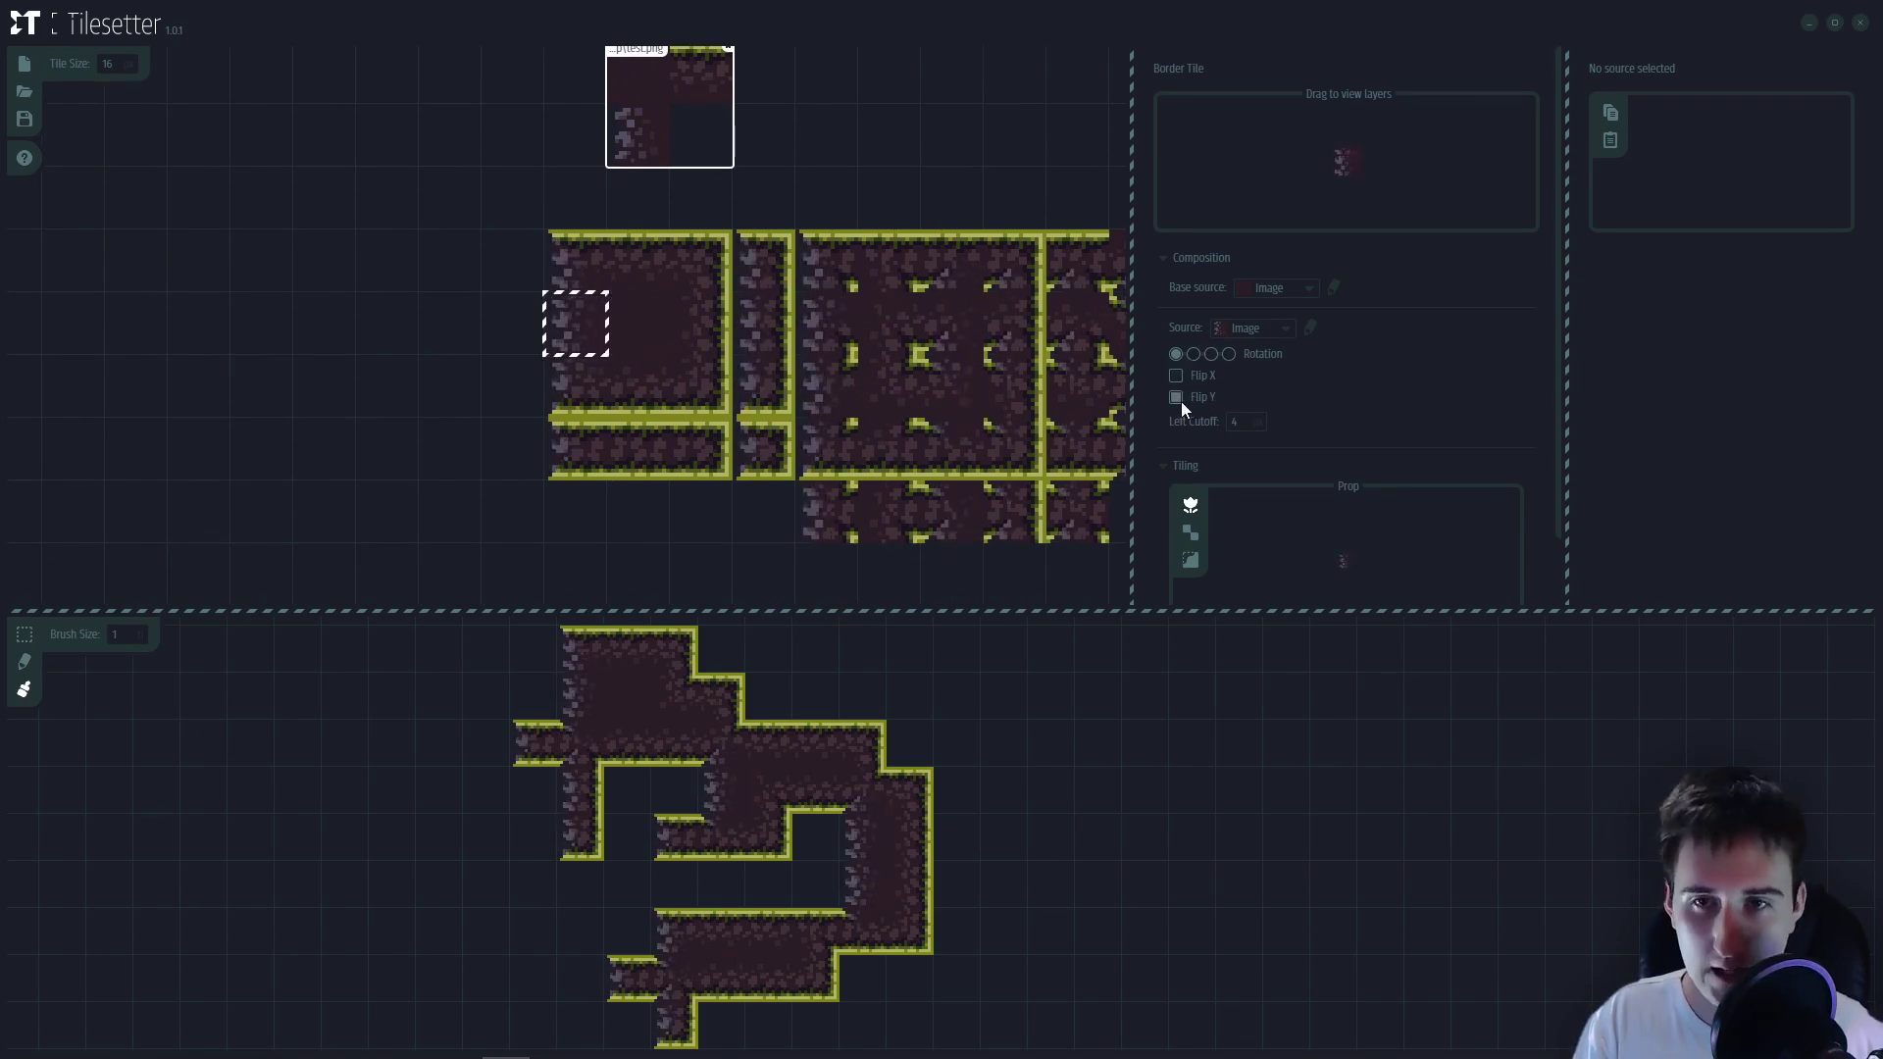
- Set the right border tile's source to the stone-edge image, using the first rotation option and Flip X
click(721, 331)
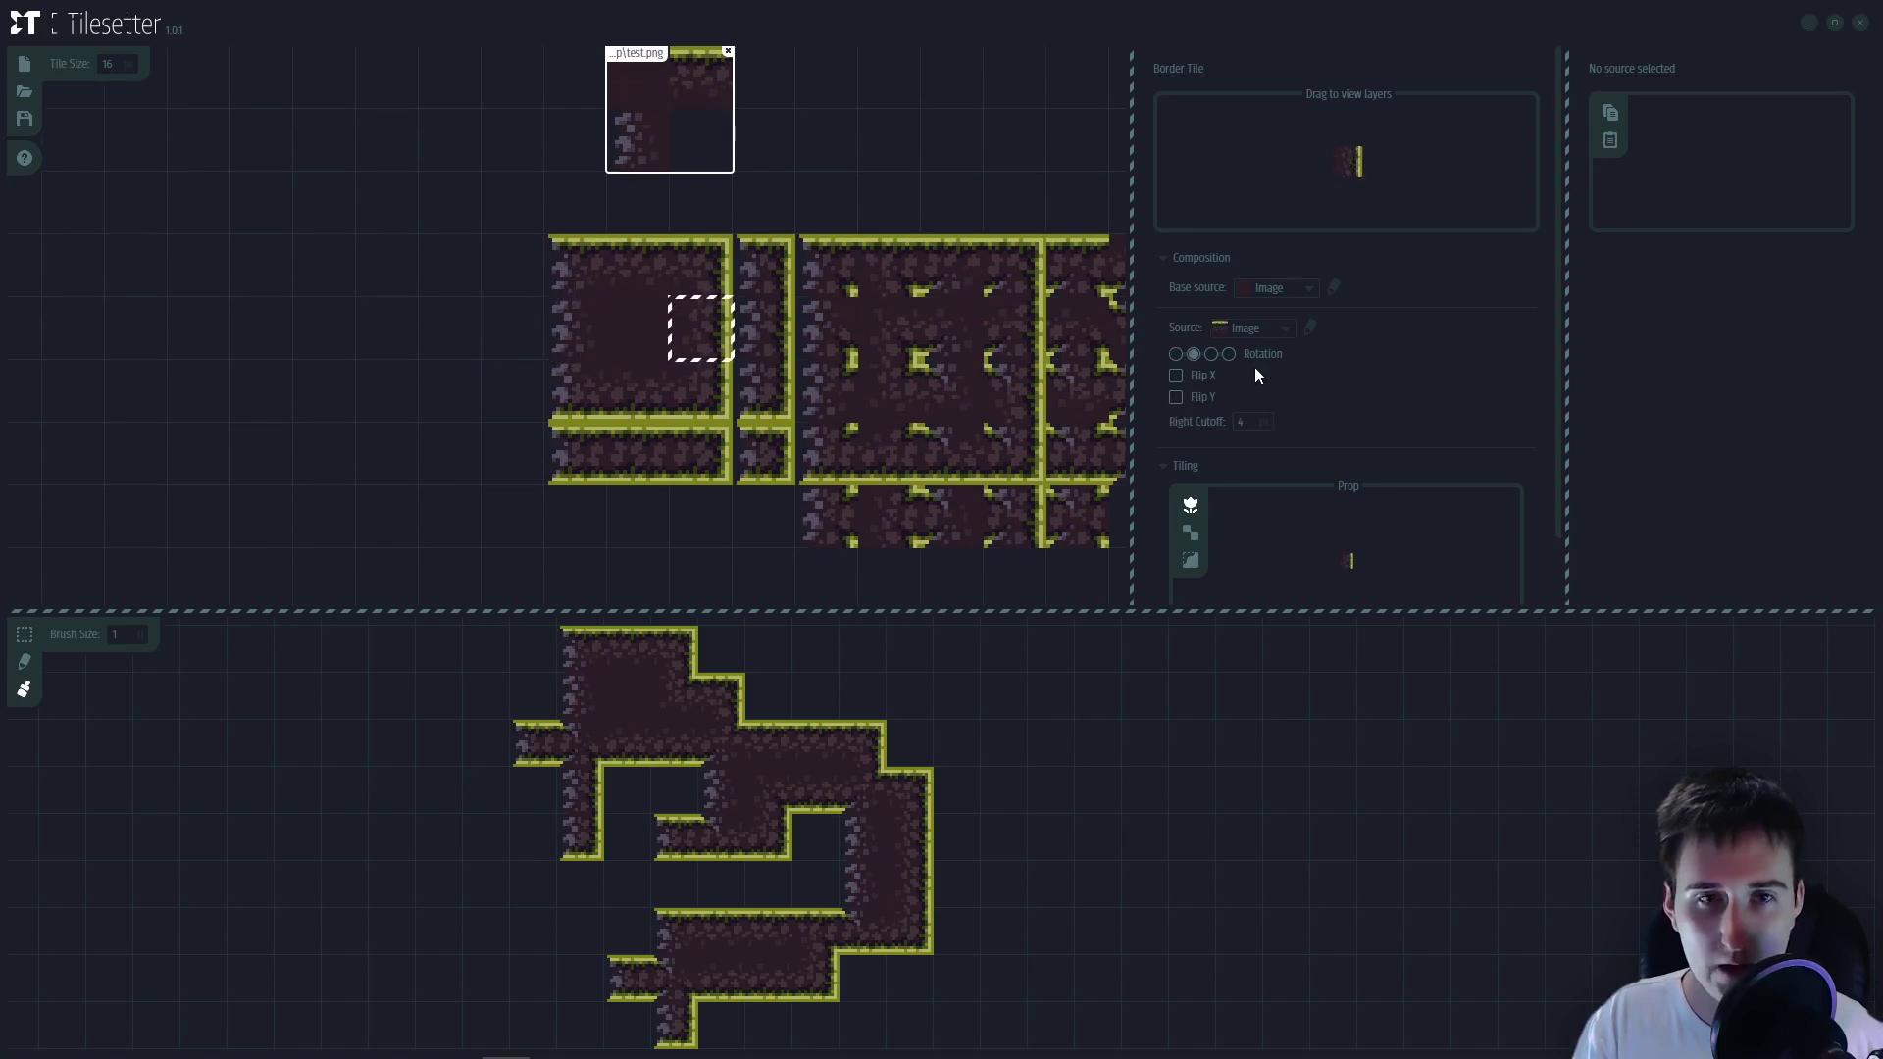
click(1260, 330)
click(1259, 399)
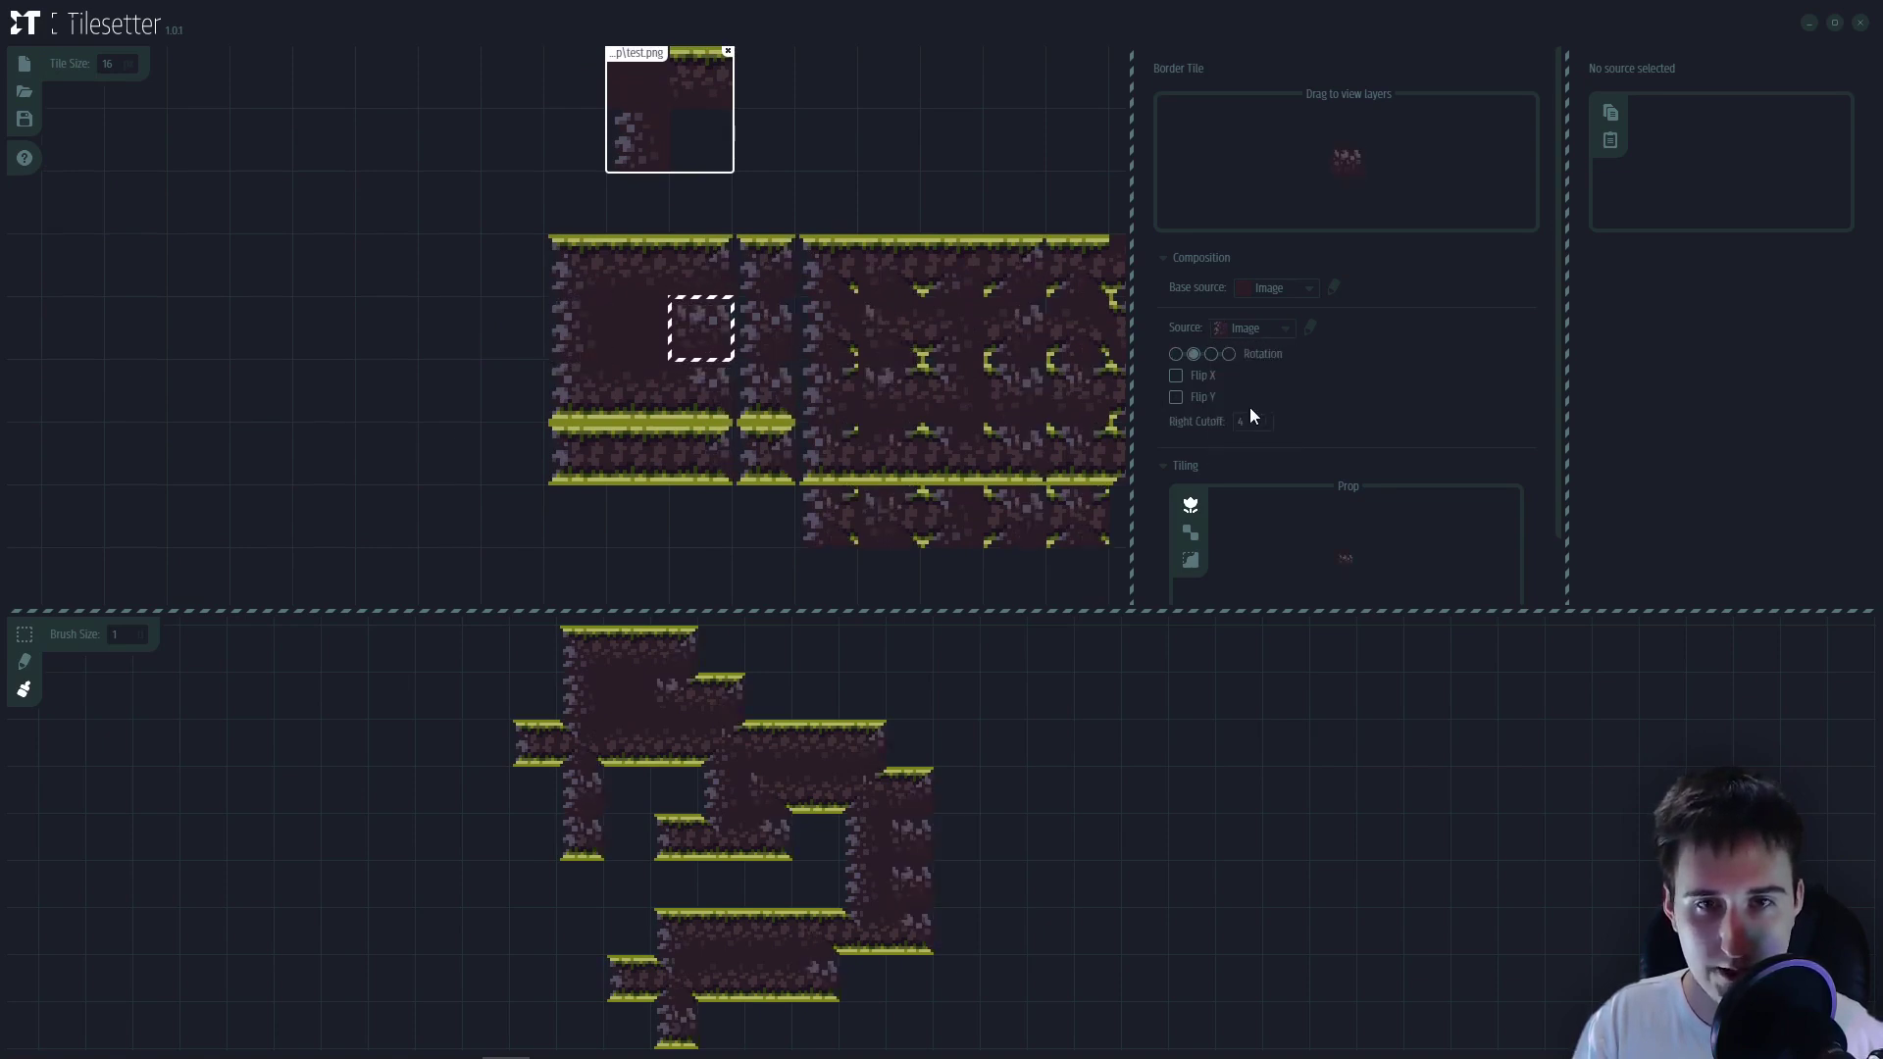
click(1176, 355)
click(1176, 376)
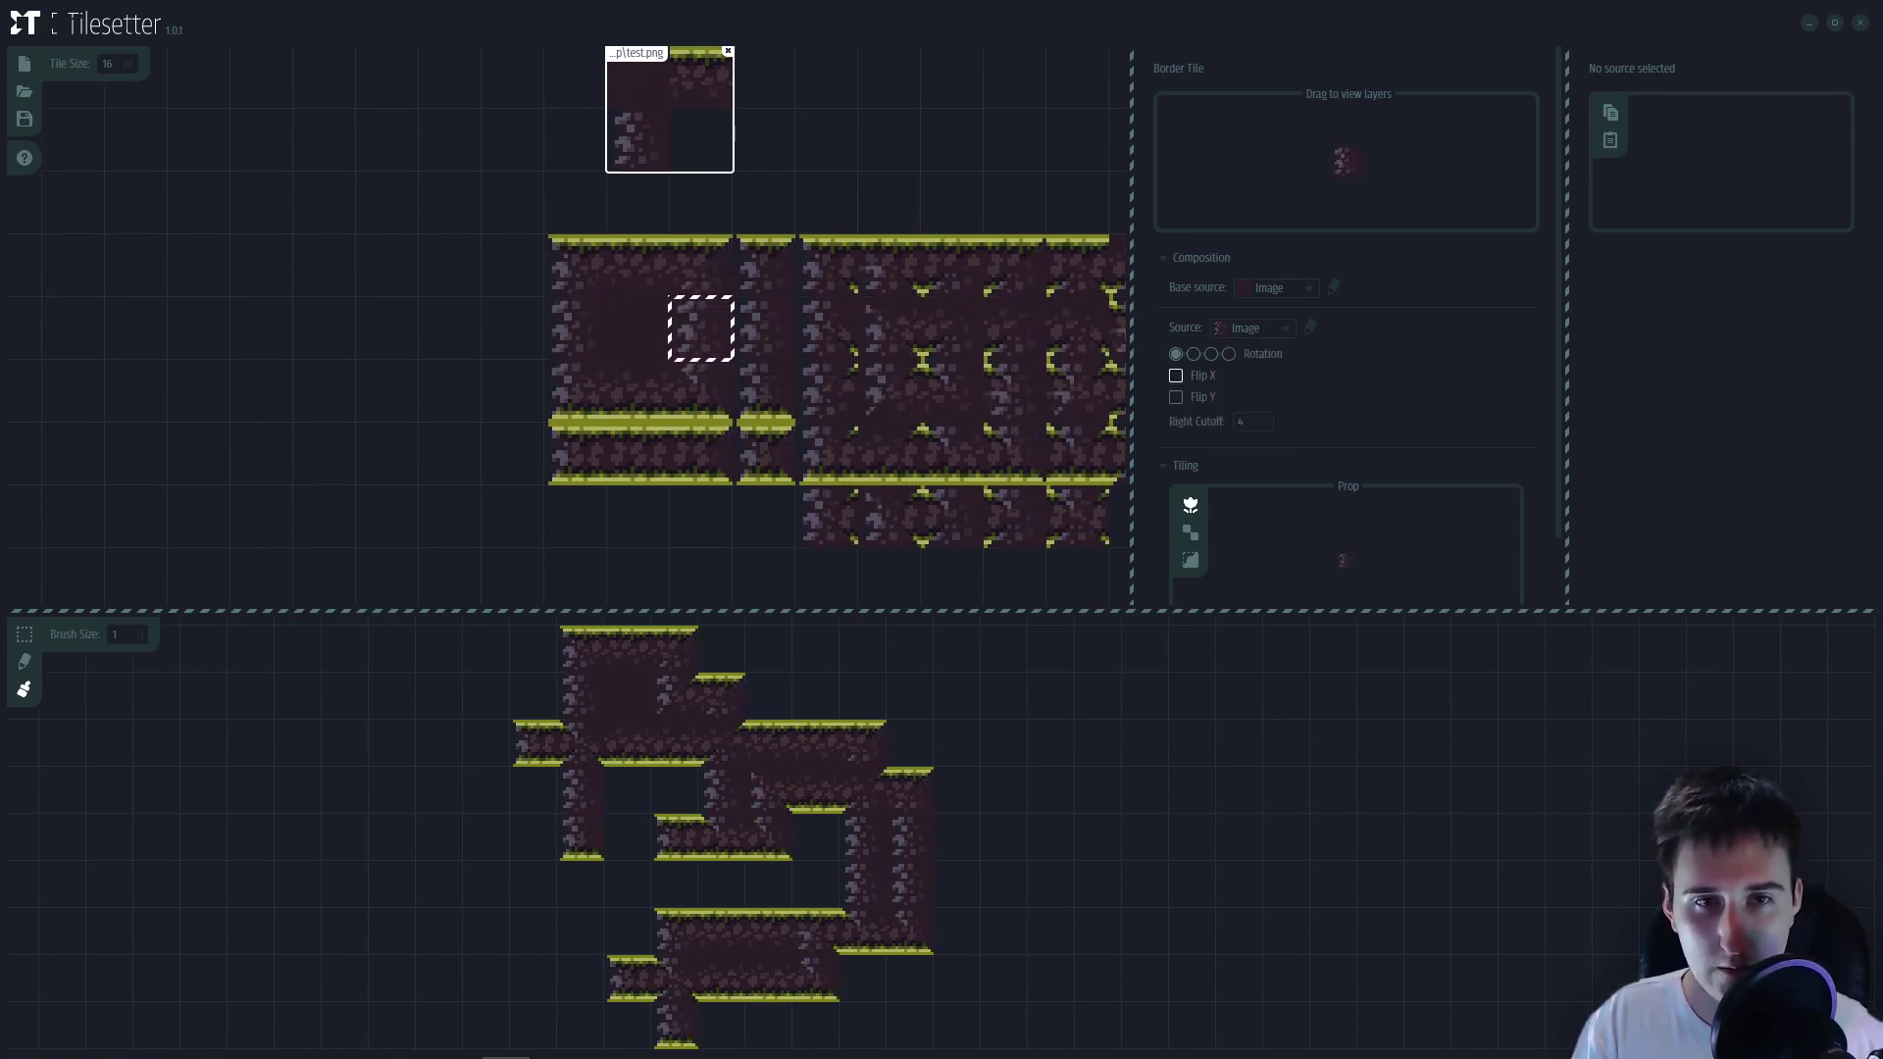
- Set the bottom border tile's source to the stone-edge image, using the second rotation option and Flip Y
click(652, 416)
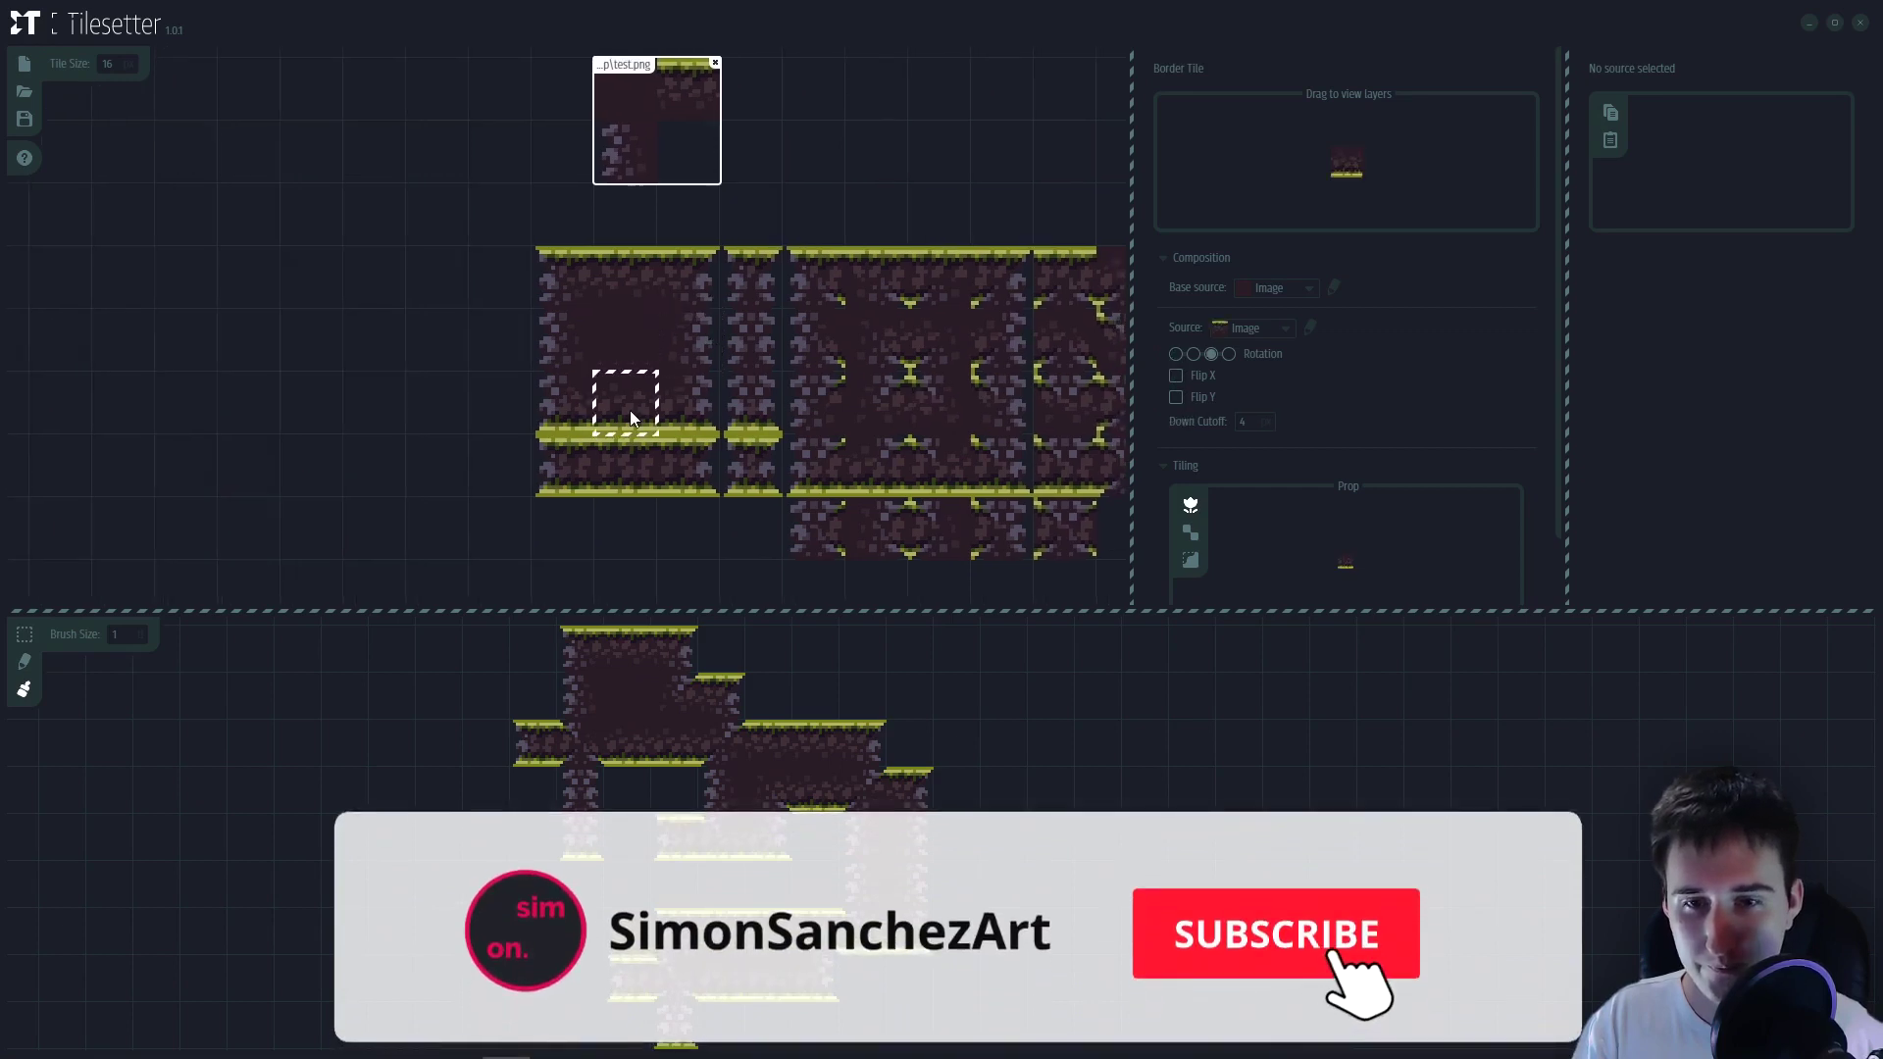
click(1271, 330)
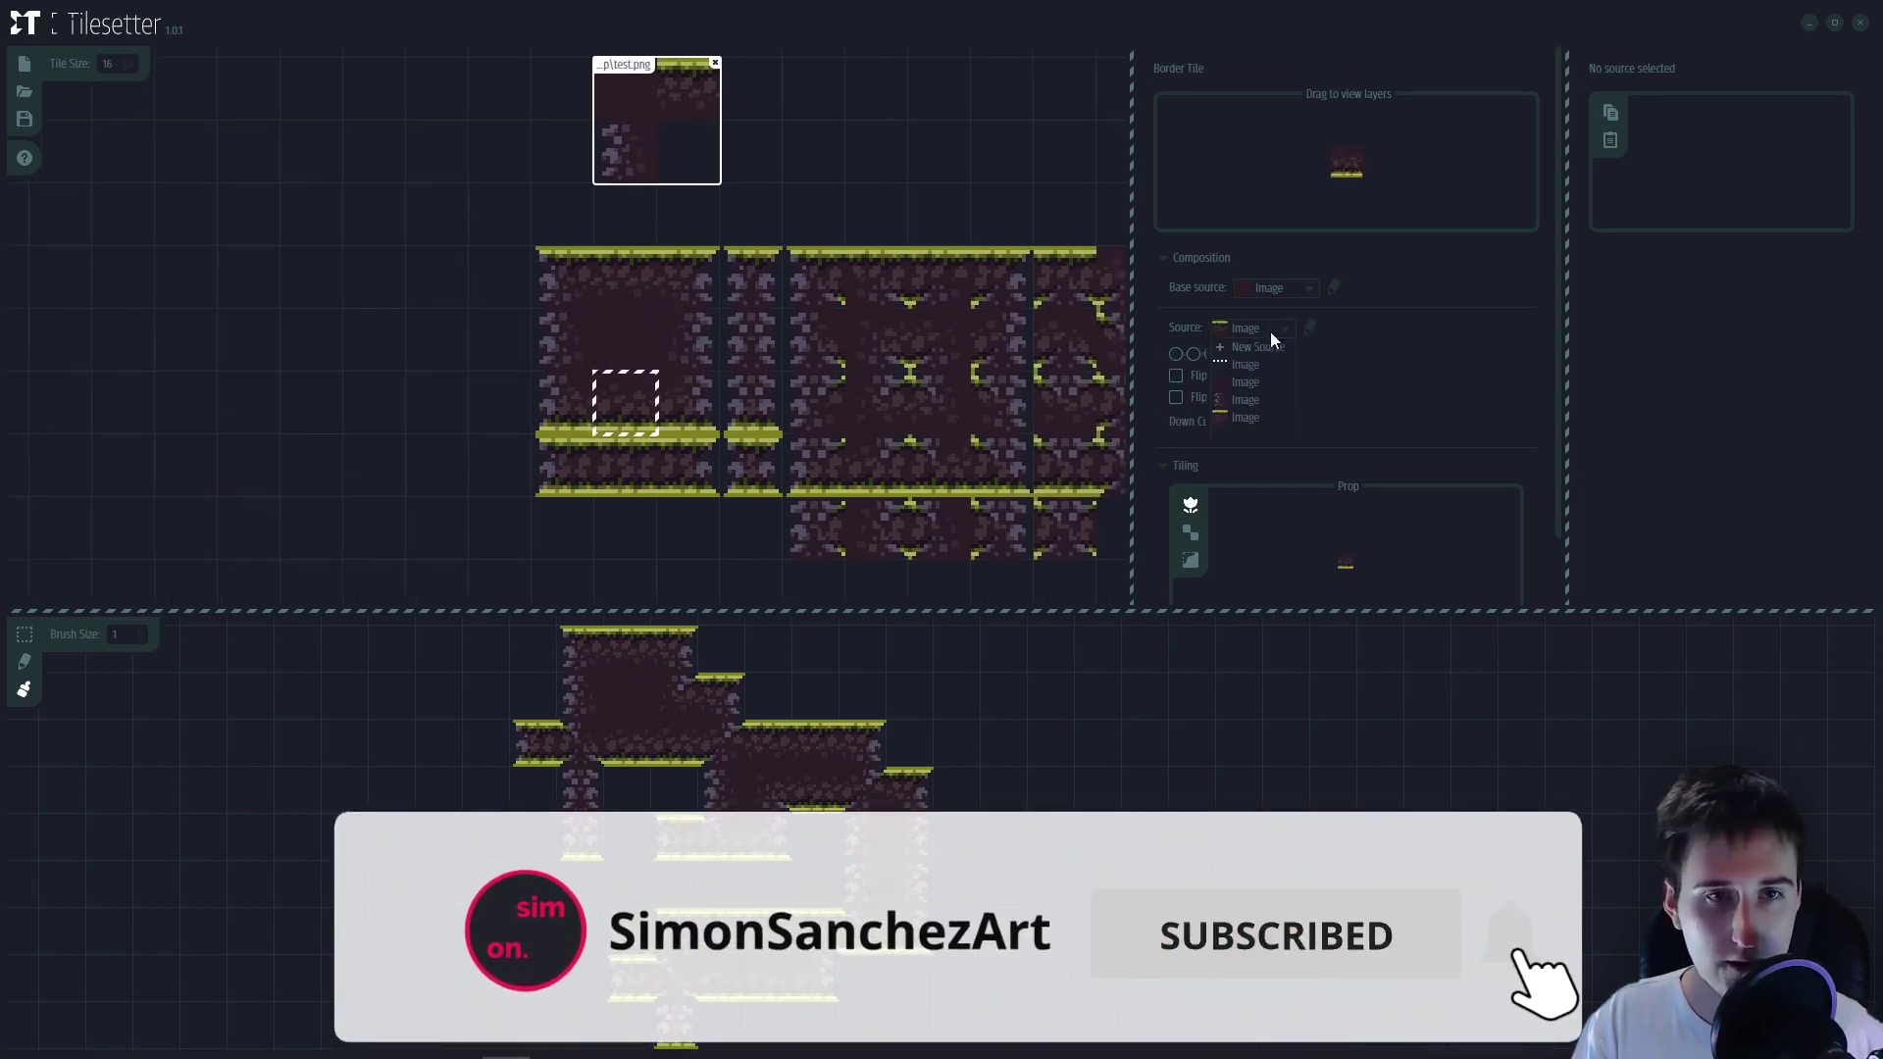
click(1250, 399)
click(1194, 354)
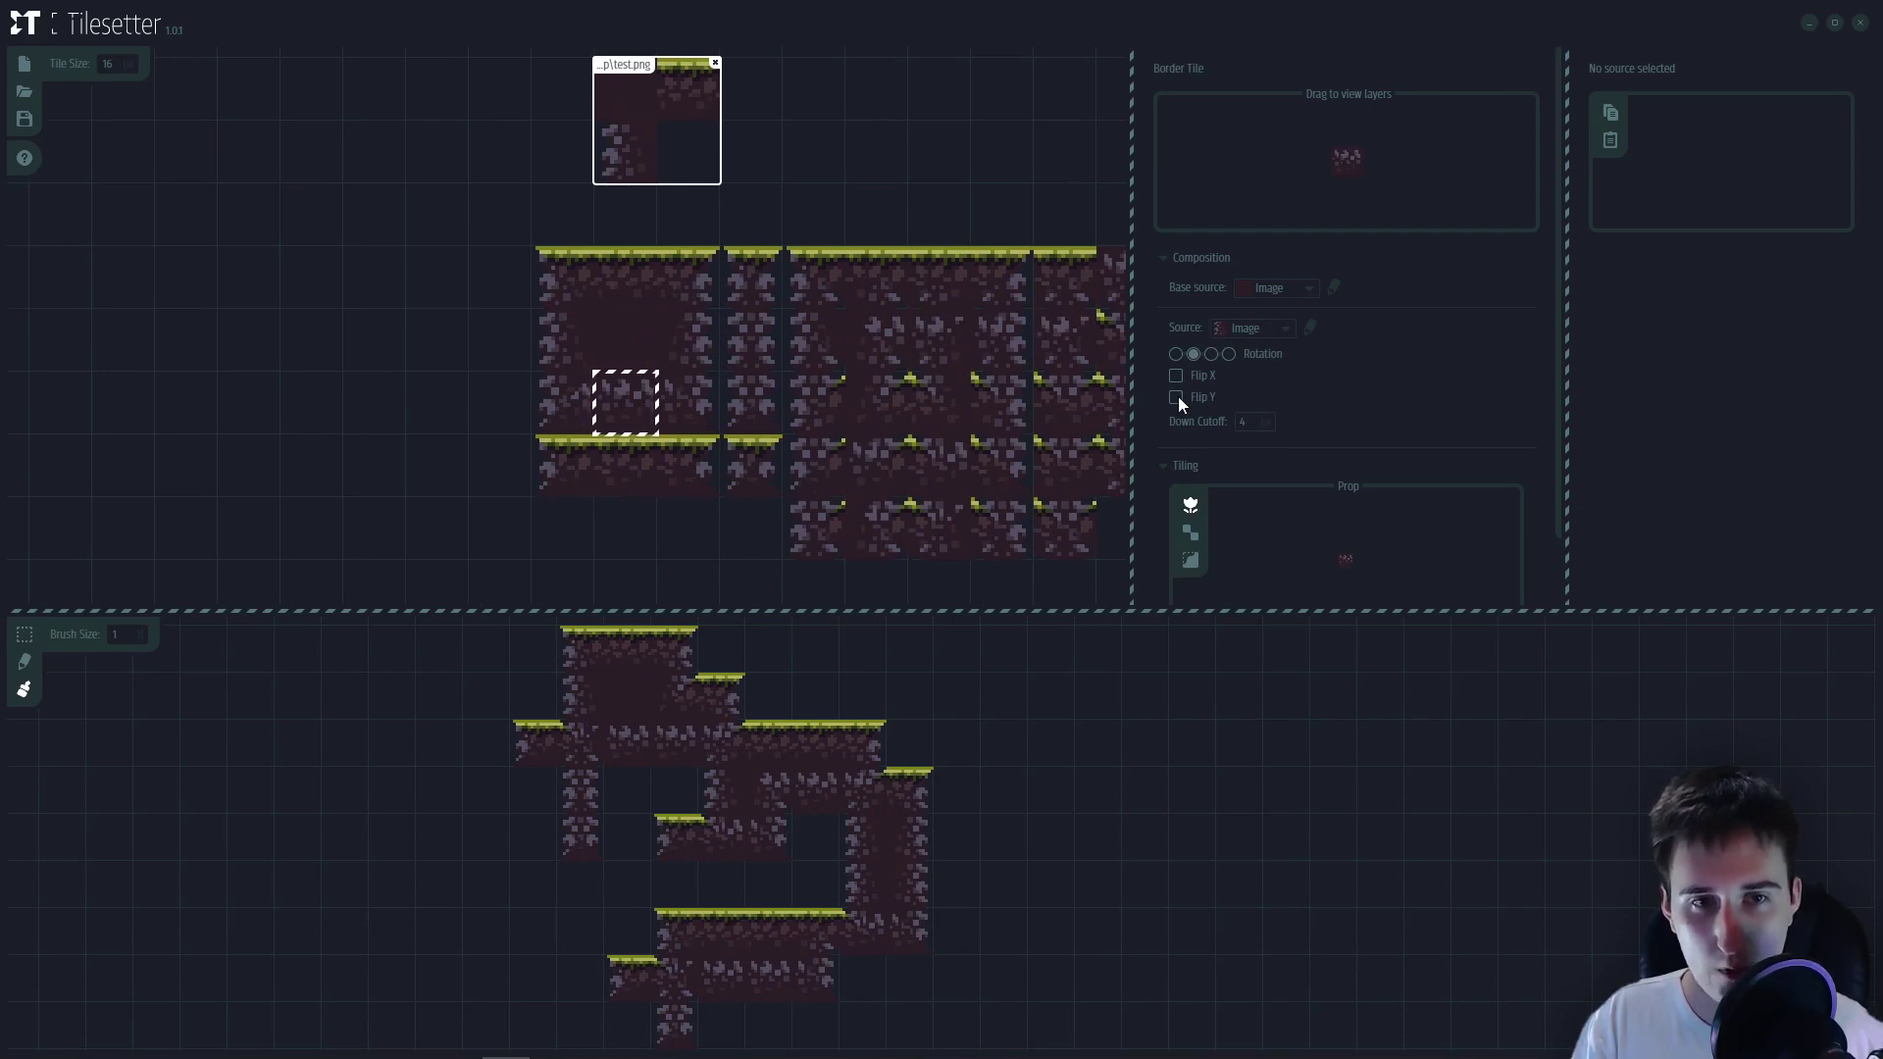
click(1176, 397)
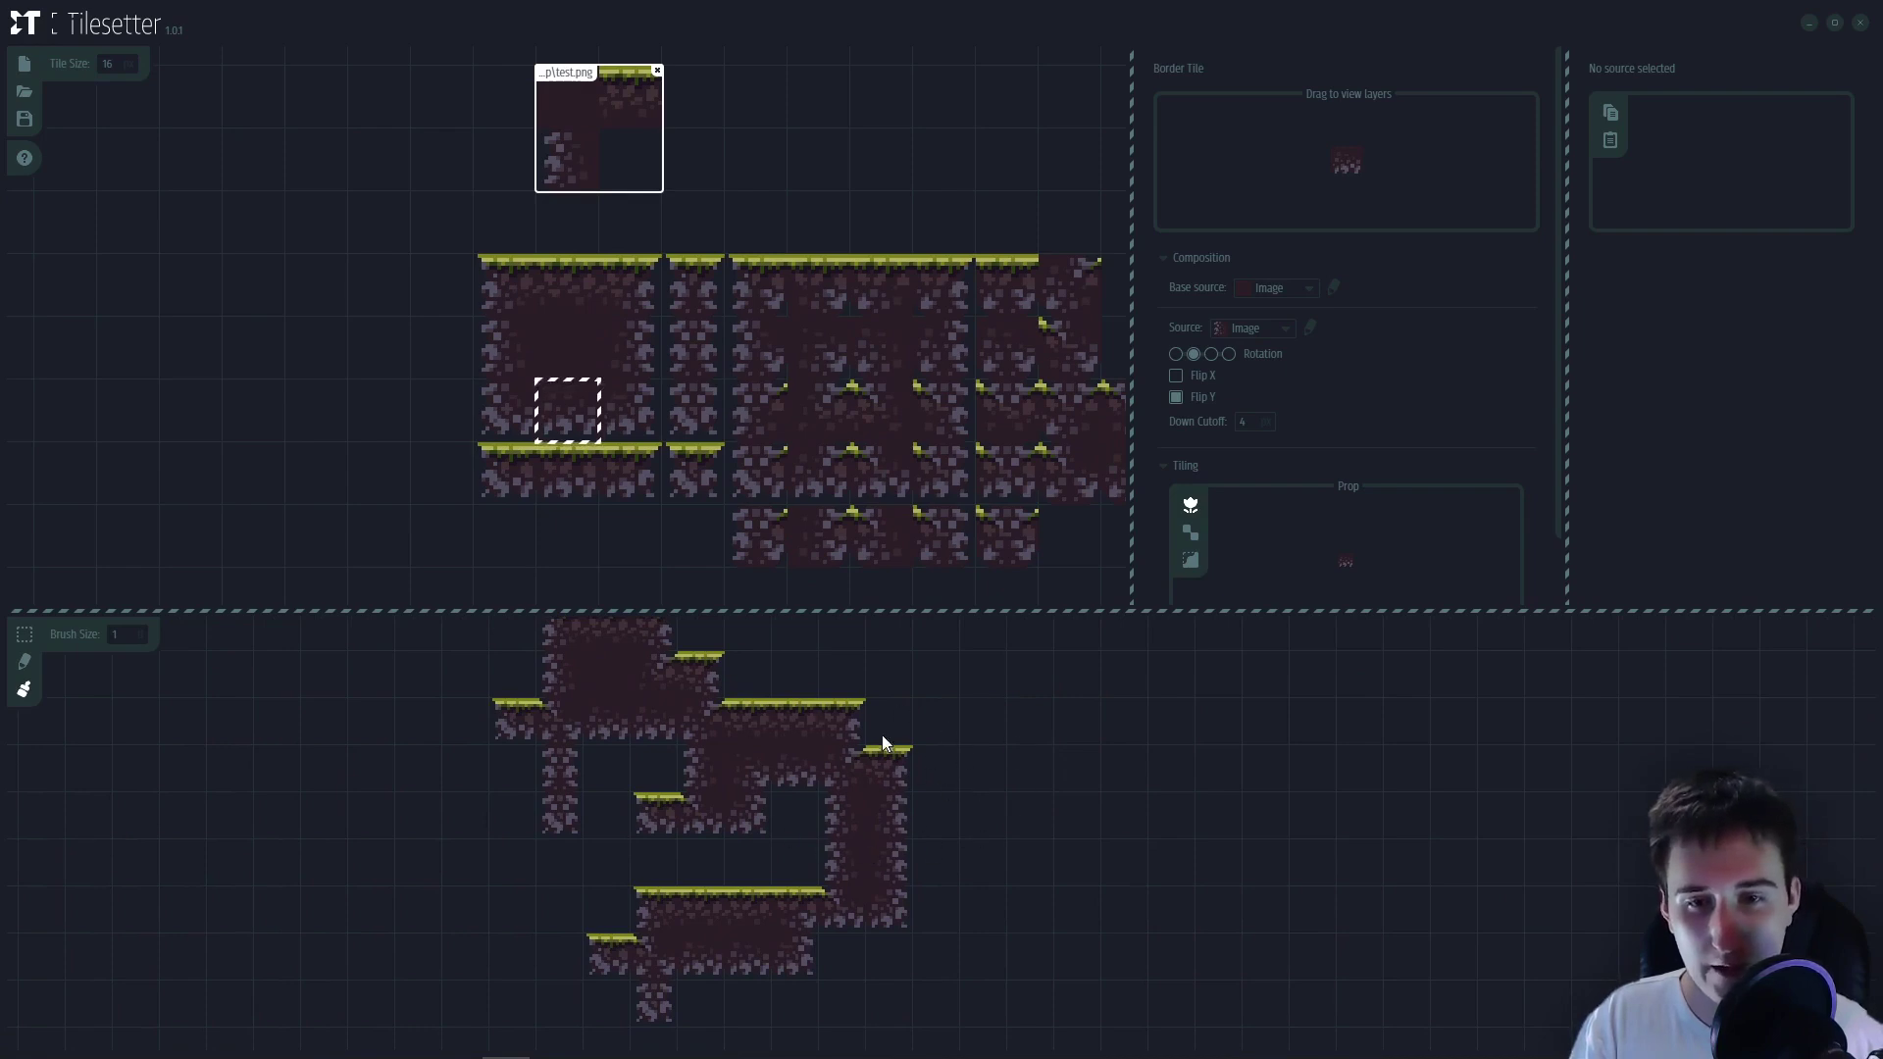
- Select the set's central base tile and paint a second irregular landmass beside the existing terrain in the map
drag(981, 777, 997, 857)
right_click(996, 834)
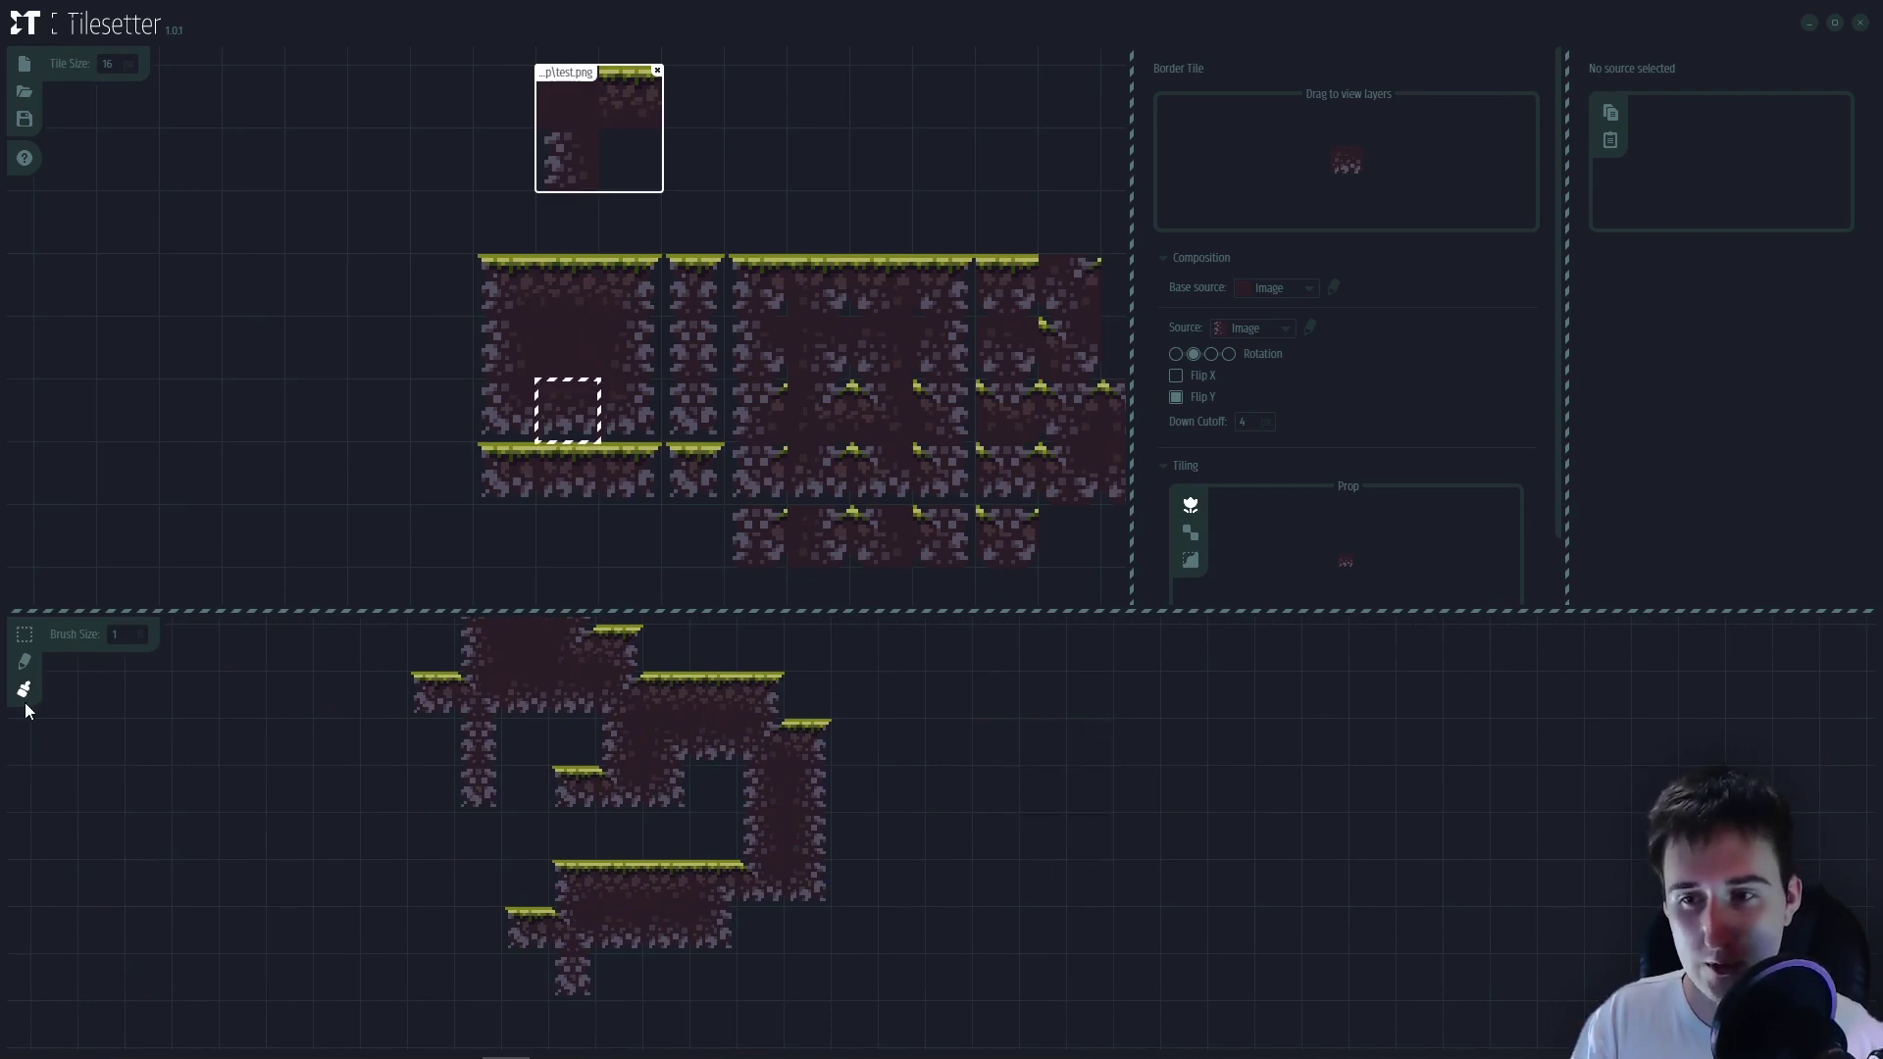
click(579, 345)
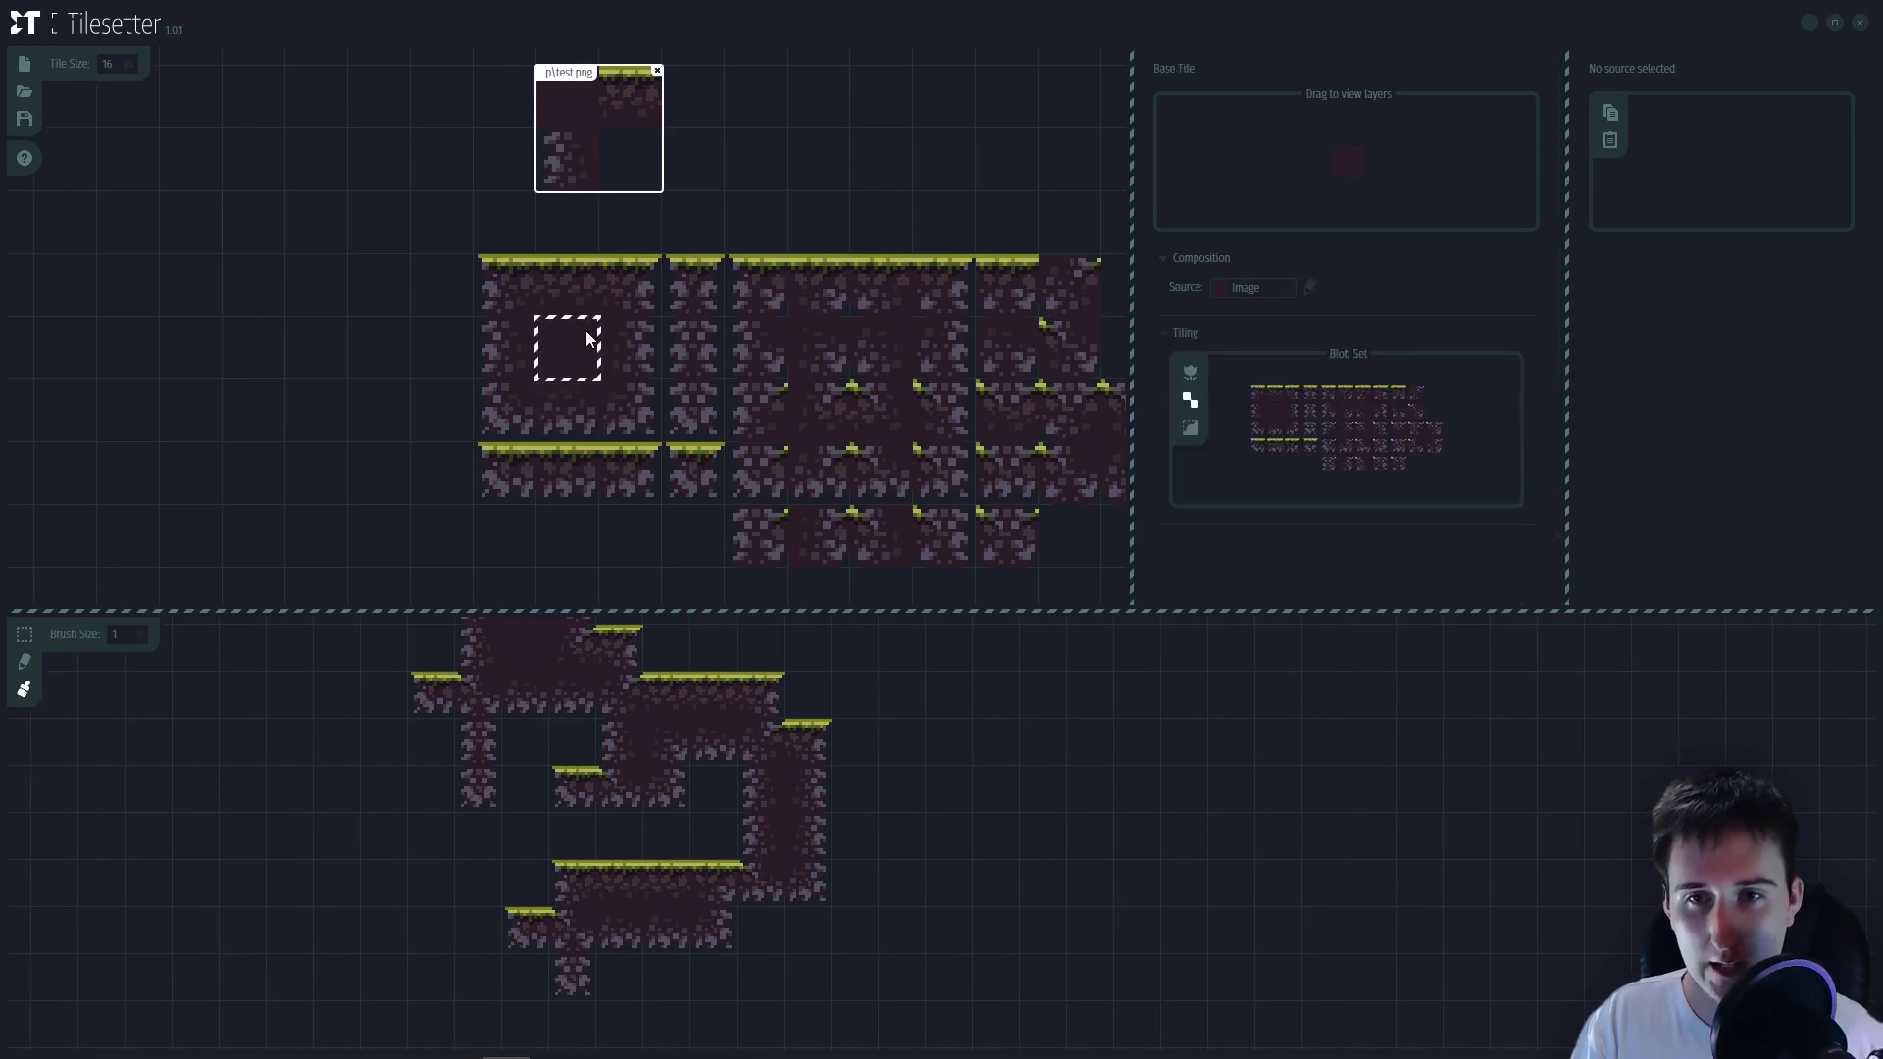
mouse_move(1046, 828)
mouse_down()
mouse_move(1050, 746)
mouse_move(1107, 824)
mouse_move(1059, 802)
mouse_move(1043, 888)
mouse_move(1199, 892)
mouse_move(1110, 874)
mouse_move(1106, 967)
mouse_move(1177, 757)
mouse_move(1235, 824)
mouse_move(1222, 902)
mouse_move(1354, 868)
mouse_move(1224, 937)
mouse_move(1254, 863)
mouse_move(1270, 918)
mouse_move(1156, 994)
mouse_move(1235, 1015)
mouse_move(1280, 982)
mouse_up()
mouse_move(1153, 914)
mouse_down()
mouse_move(1134, 964)
mouse_move(1197, 934)
mouse_move(1149, 868)
mouse_move(1213, 924)
mouse_move(1232, 873)
mouse_move(1278, 863)
mouse_move(1193, 844)
mouse_move(1321, 883)
mouse_up()
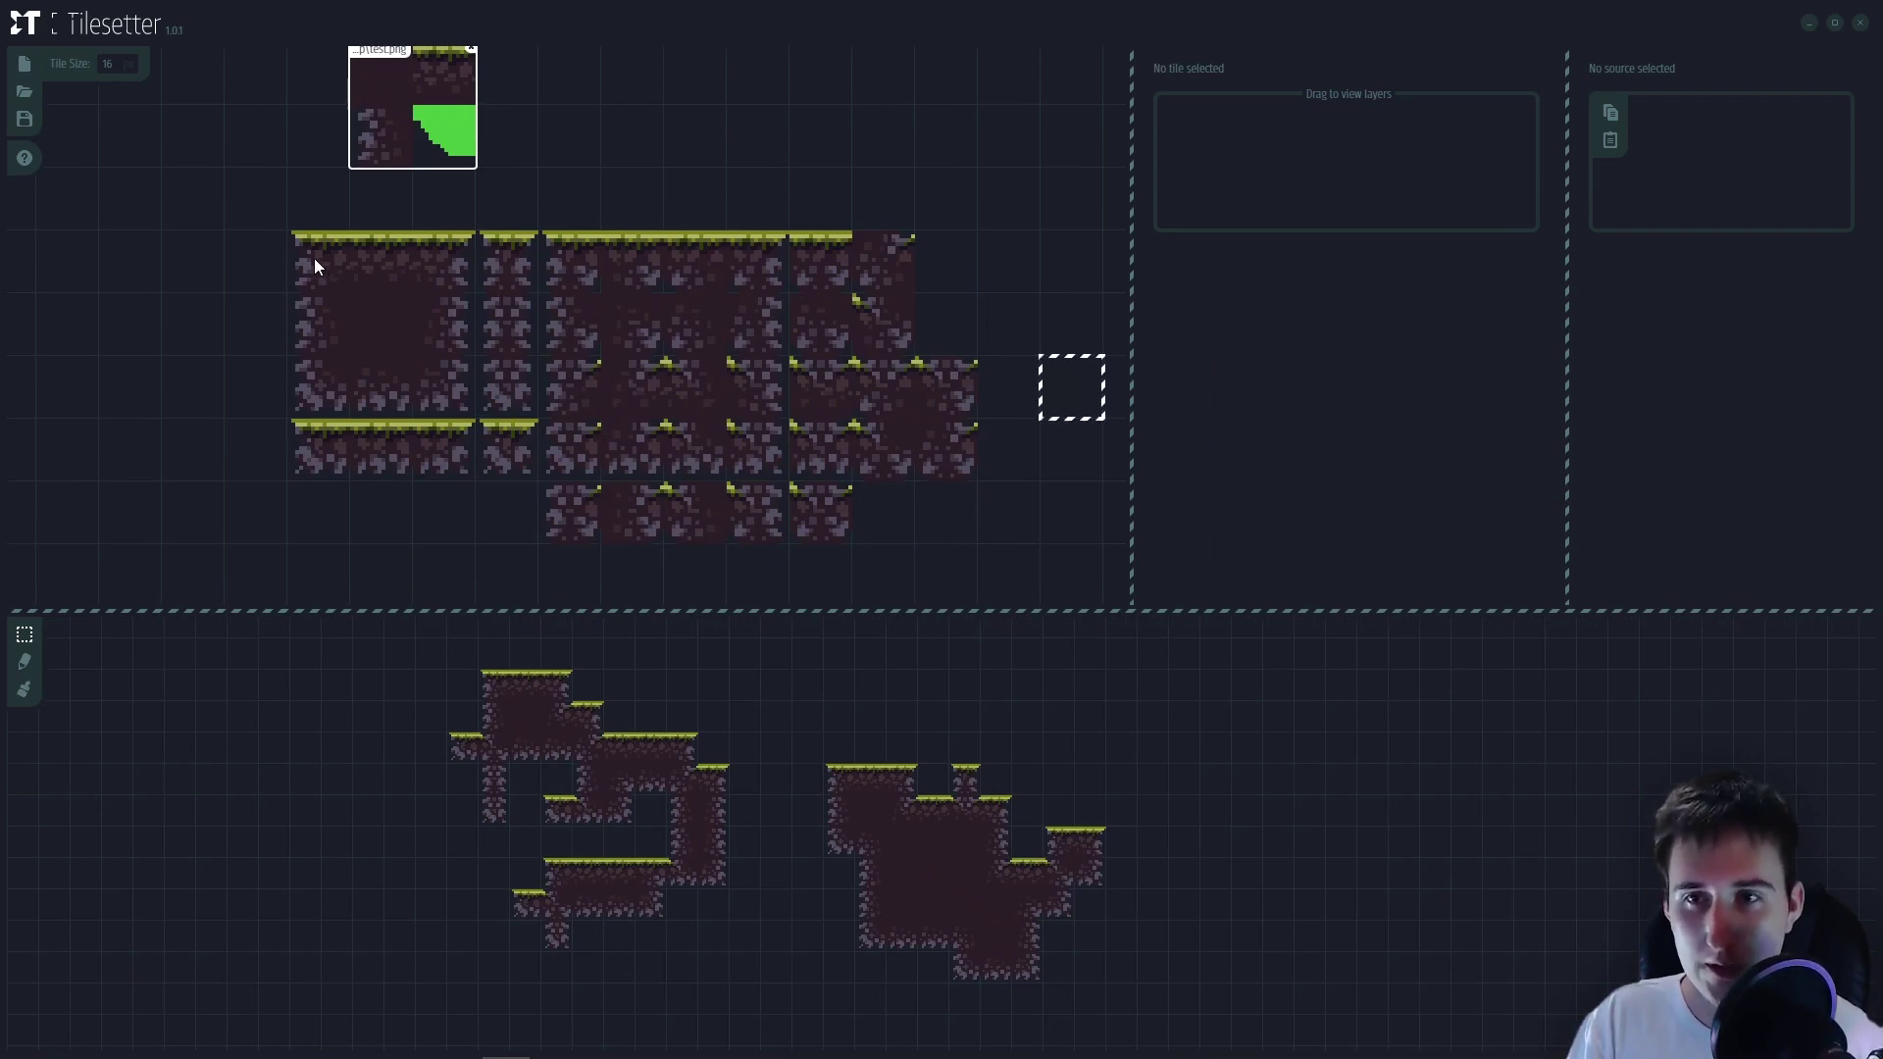
- Select the whole blob tile set and export it as an image named tileset to the Desktop
drag(318, 261, 906, 362)
right_click(610, 315)
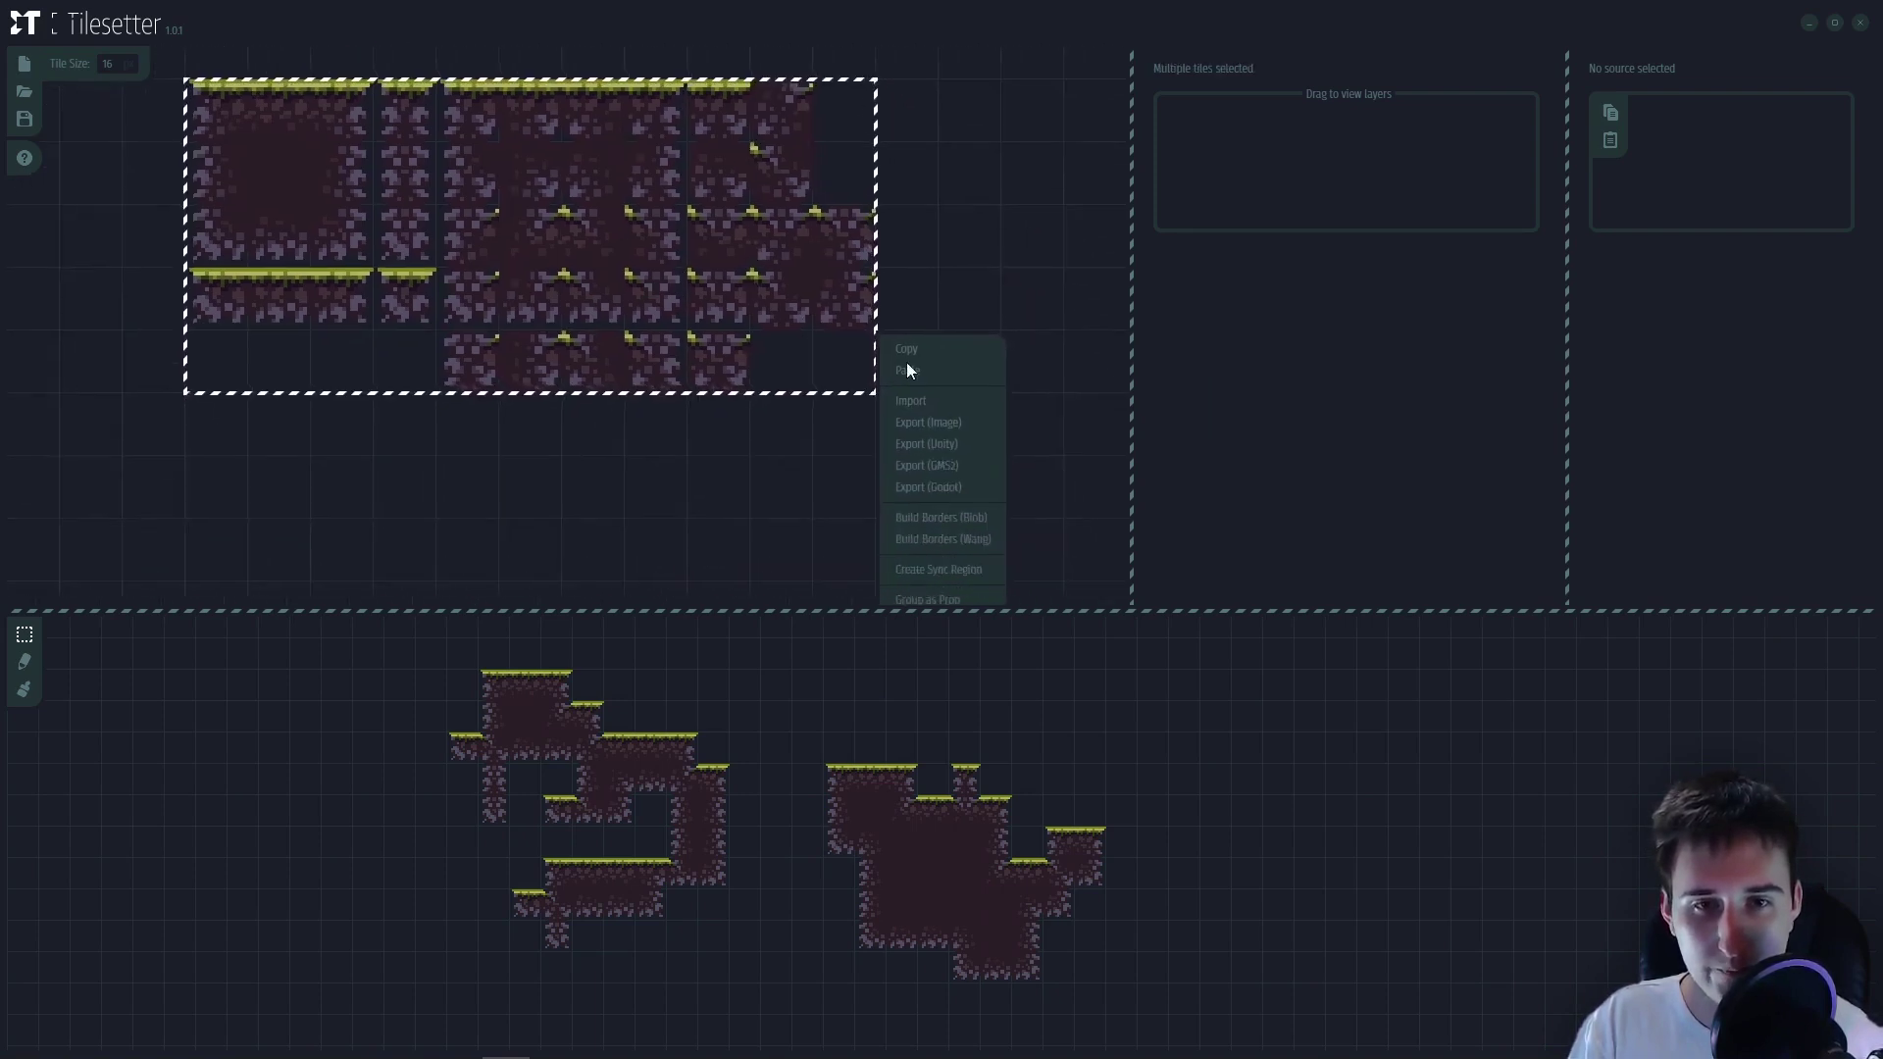
click(949, 425)
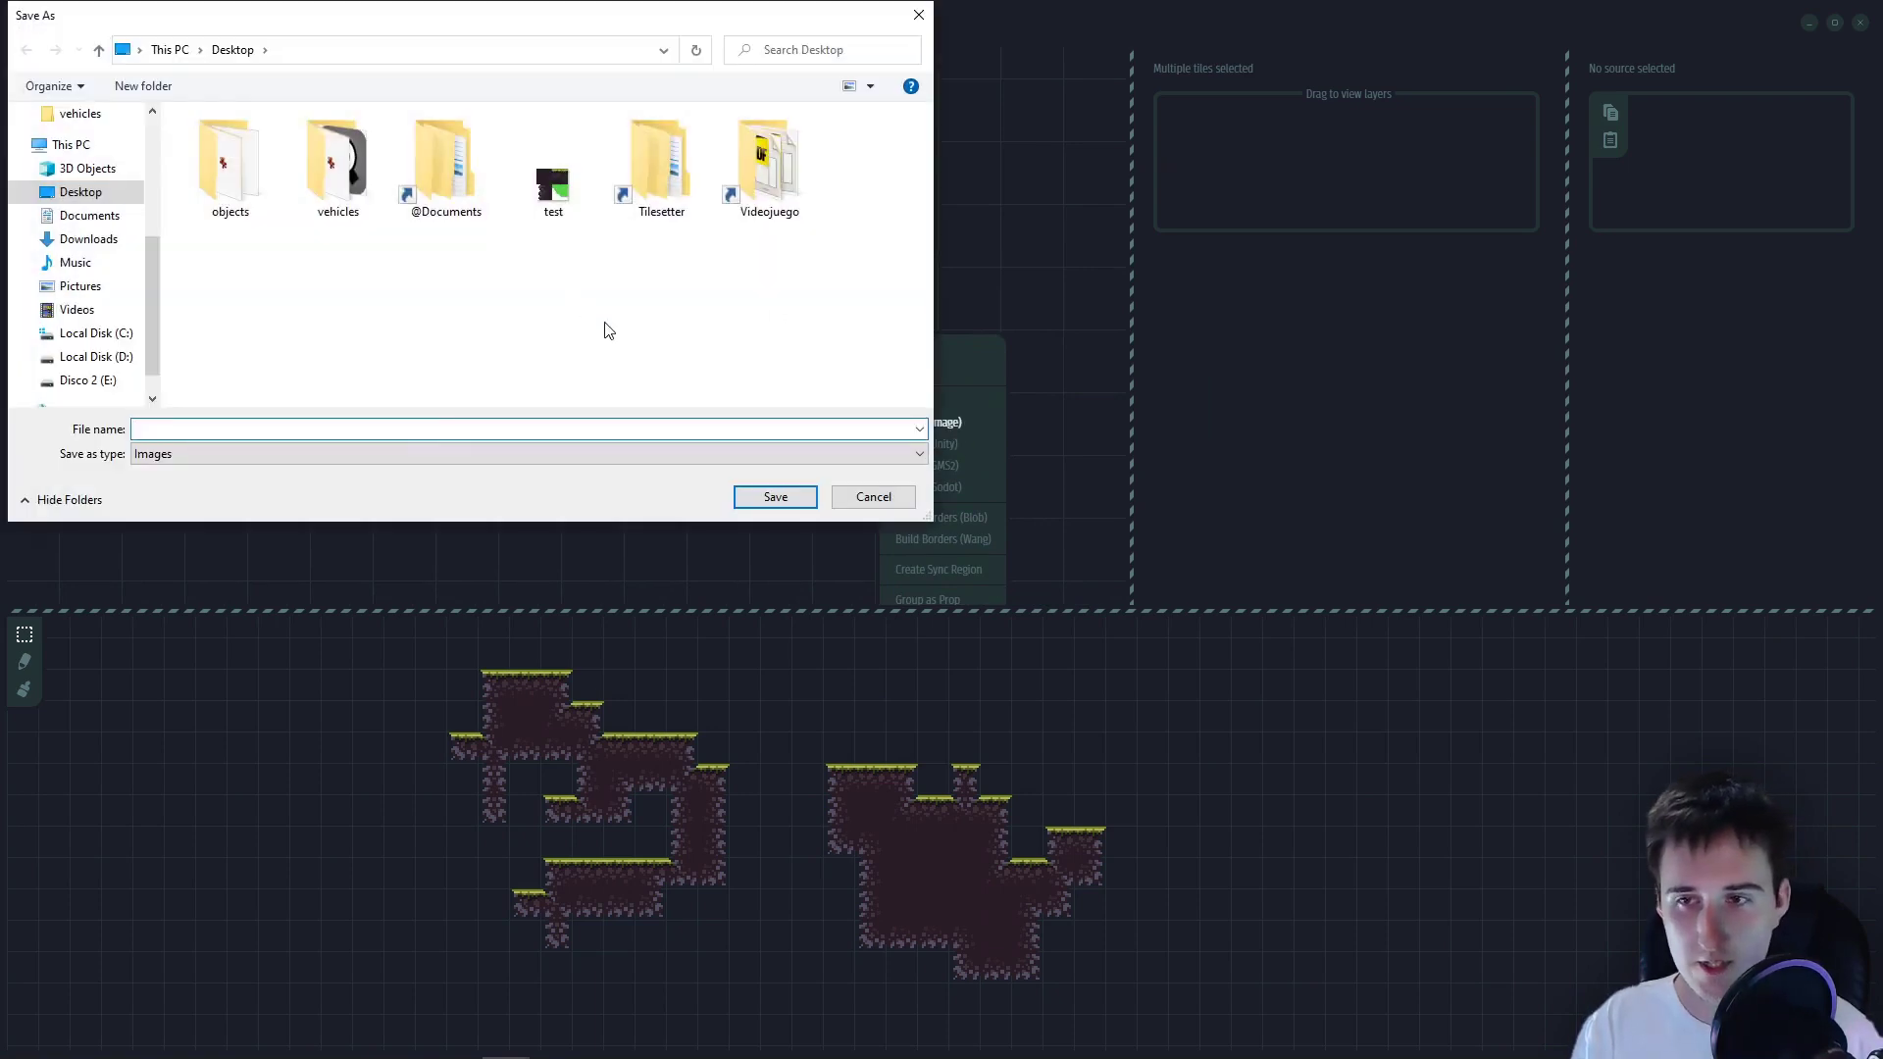
text(tilke)
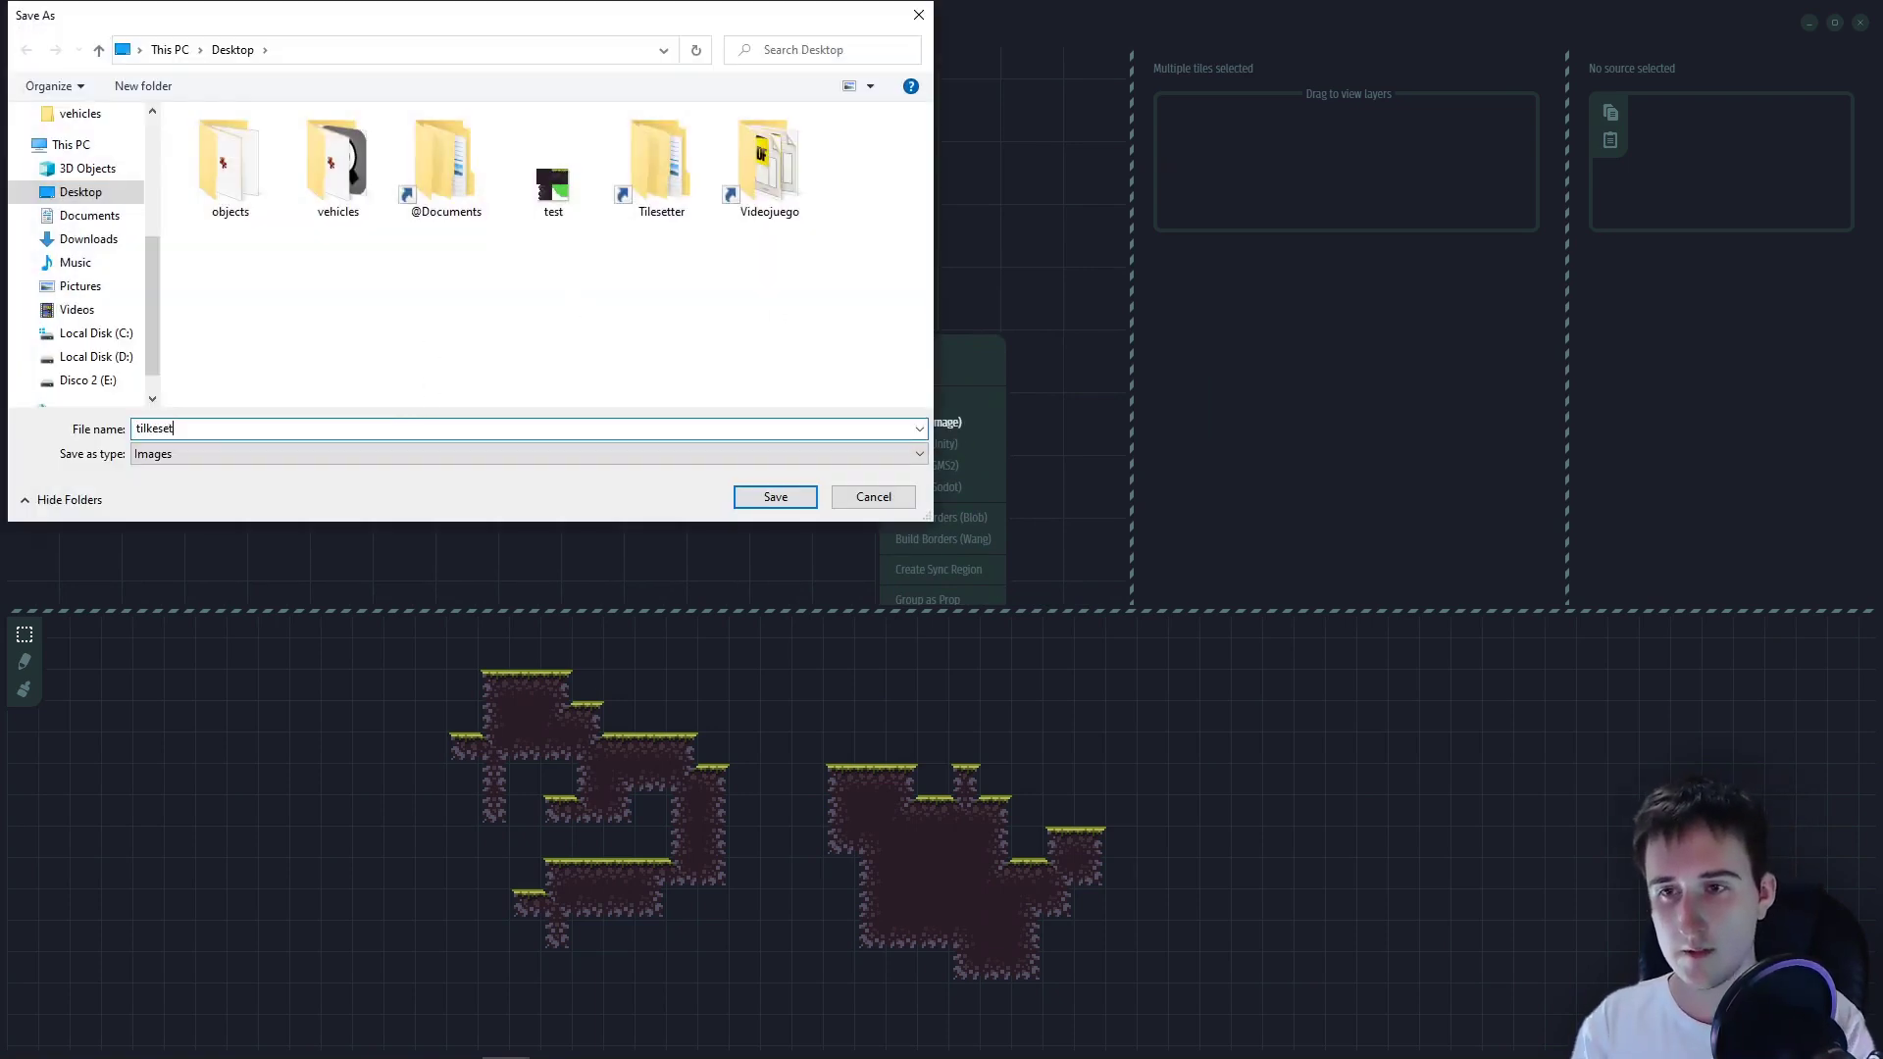
text(set)
key(BackSpace)
key(BackSpace)
key(BackSpace)
key(BackSpace)
key(BackSpace)
key(Return)
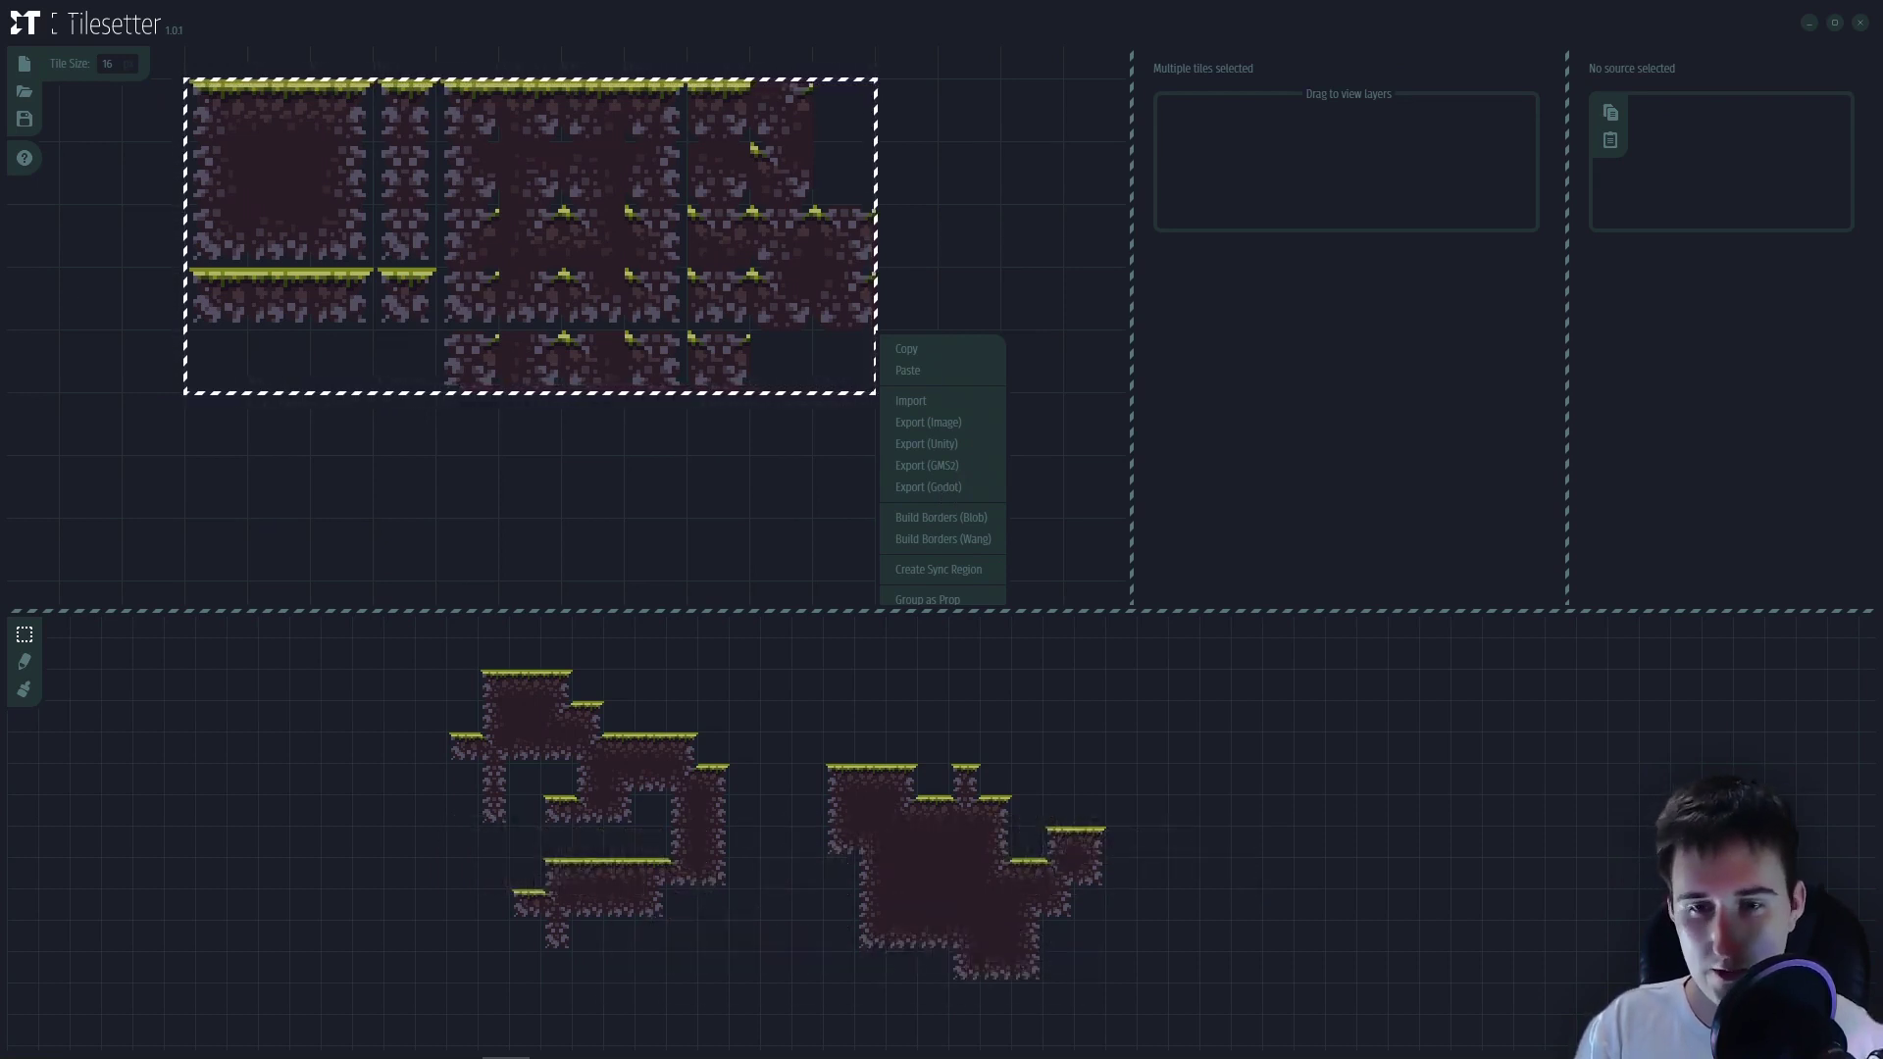
- Select both painted terrain shapes in the map and export them as an image named image
drag(445, 668, 1107, 983)
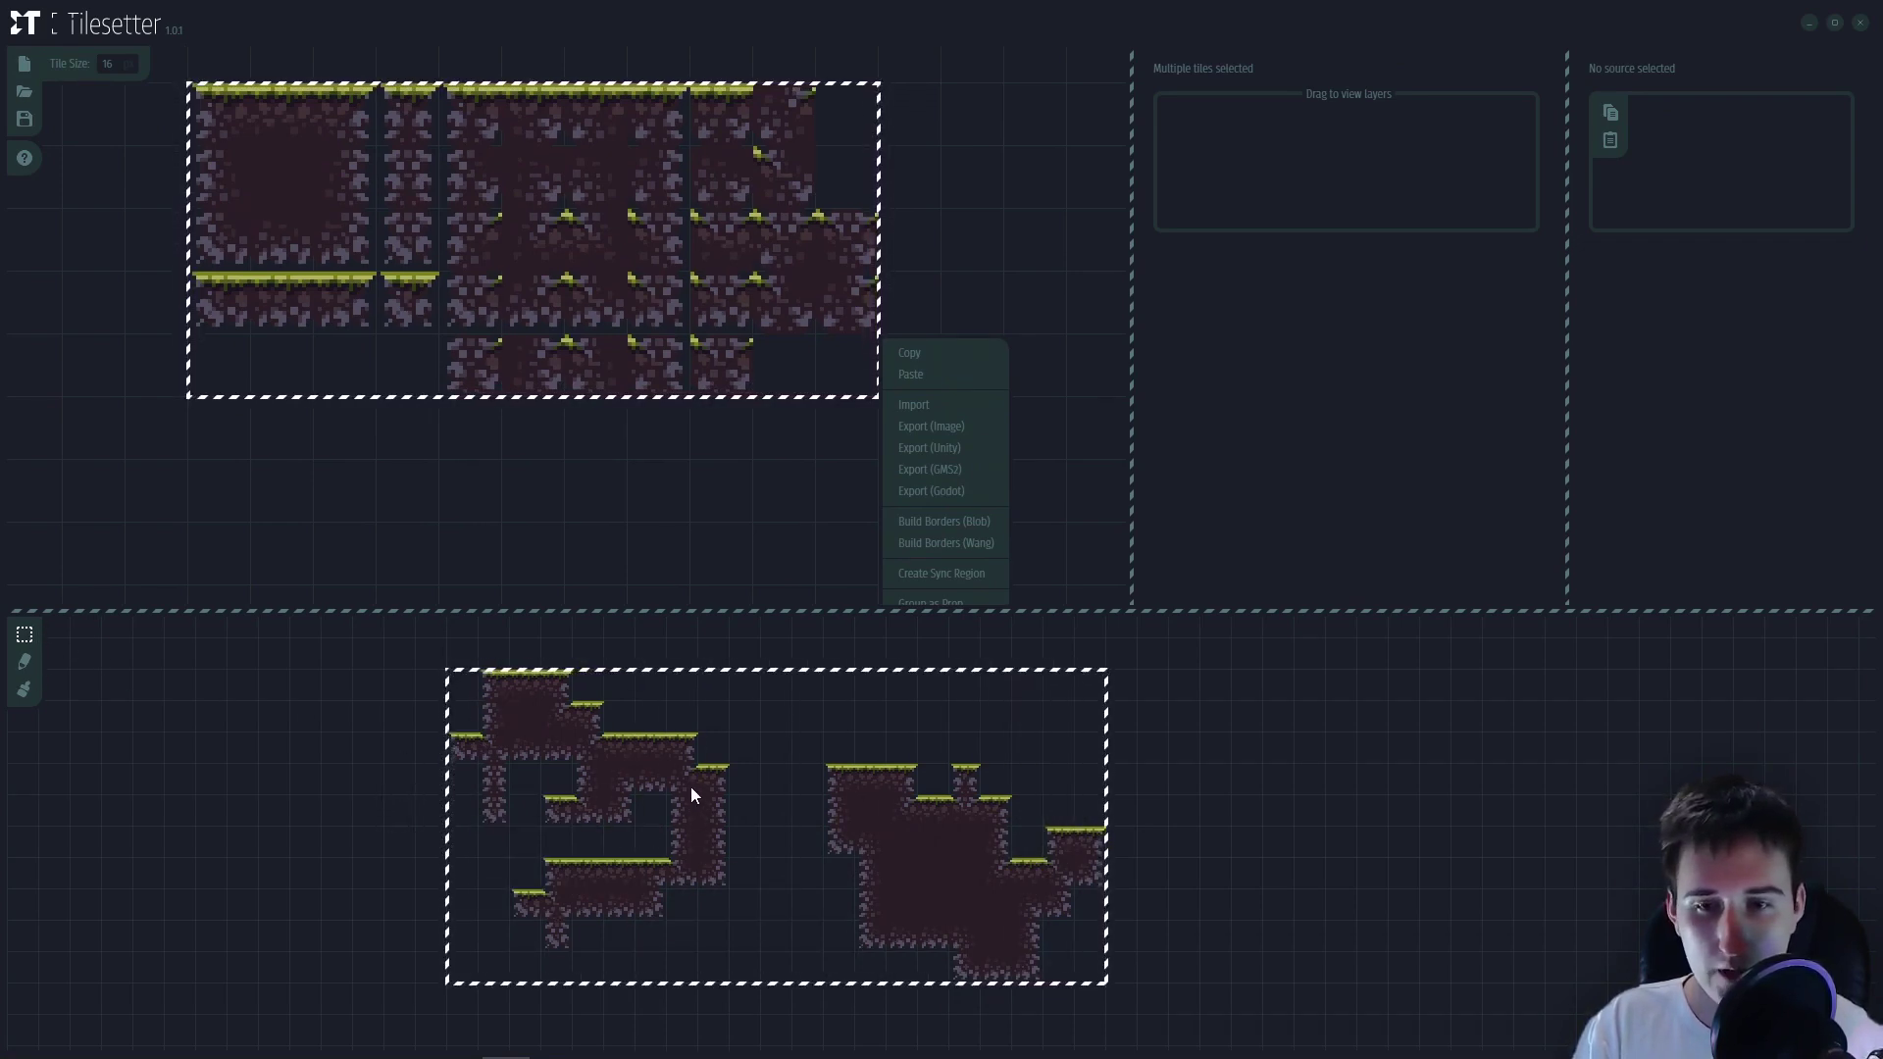
right_click(1110, 958)
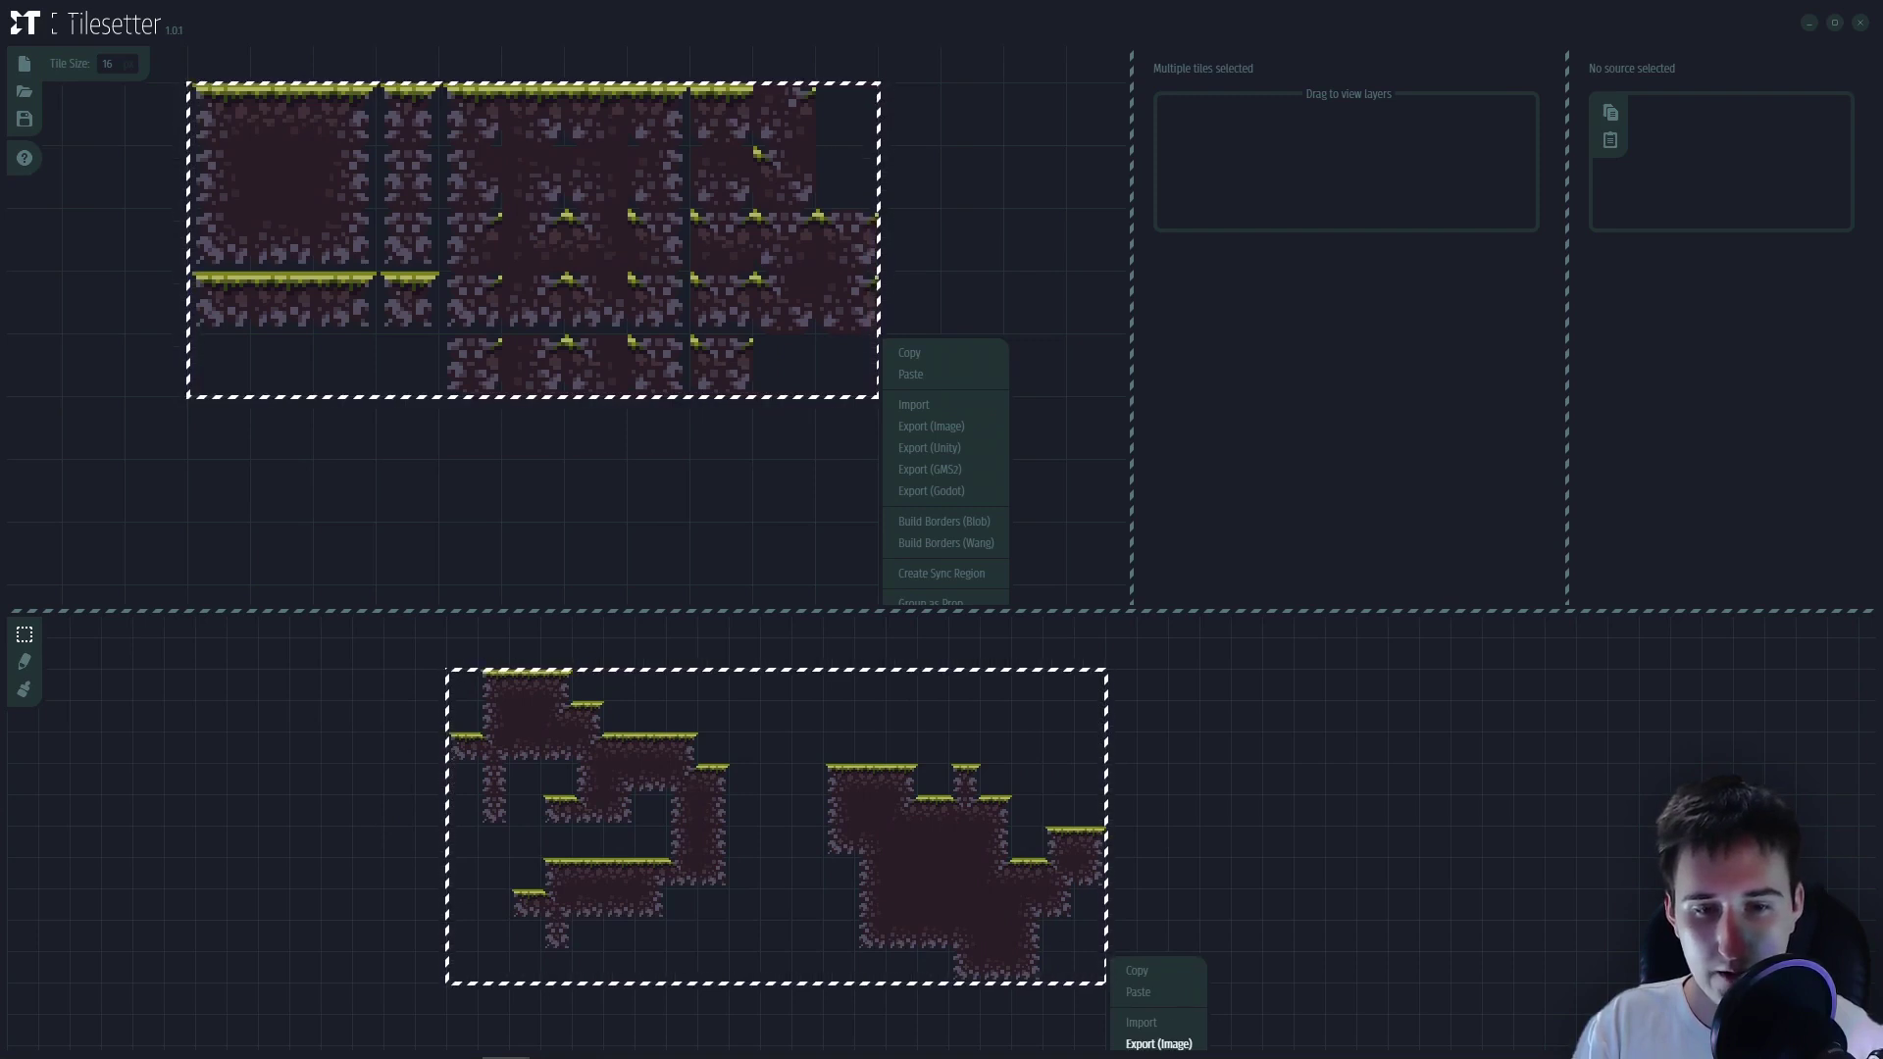
click(1159, 1044)
text(image)
key(Return)
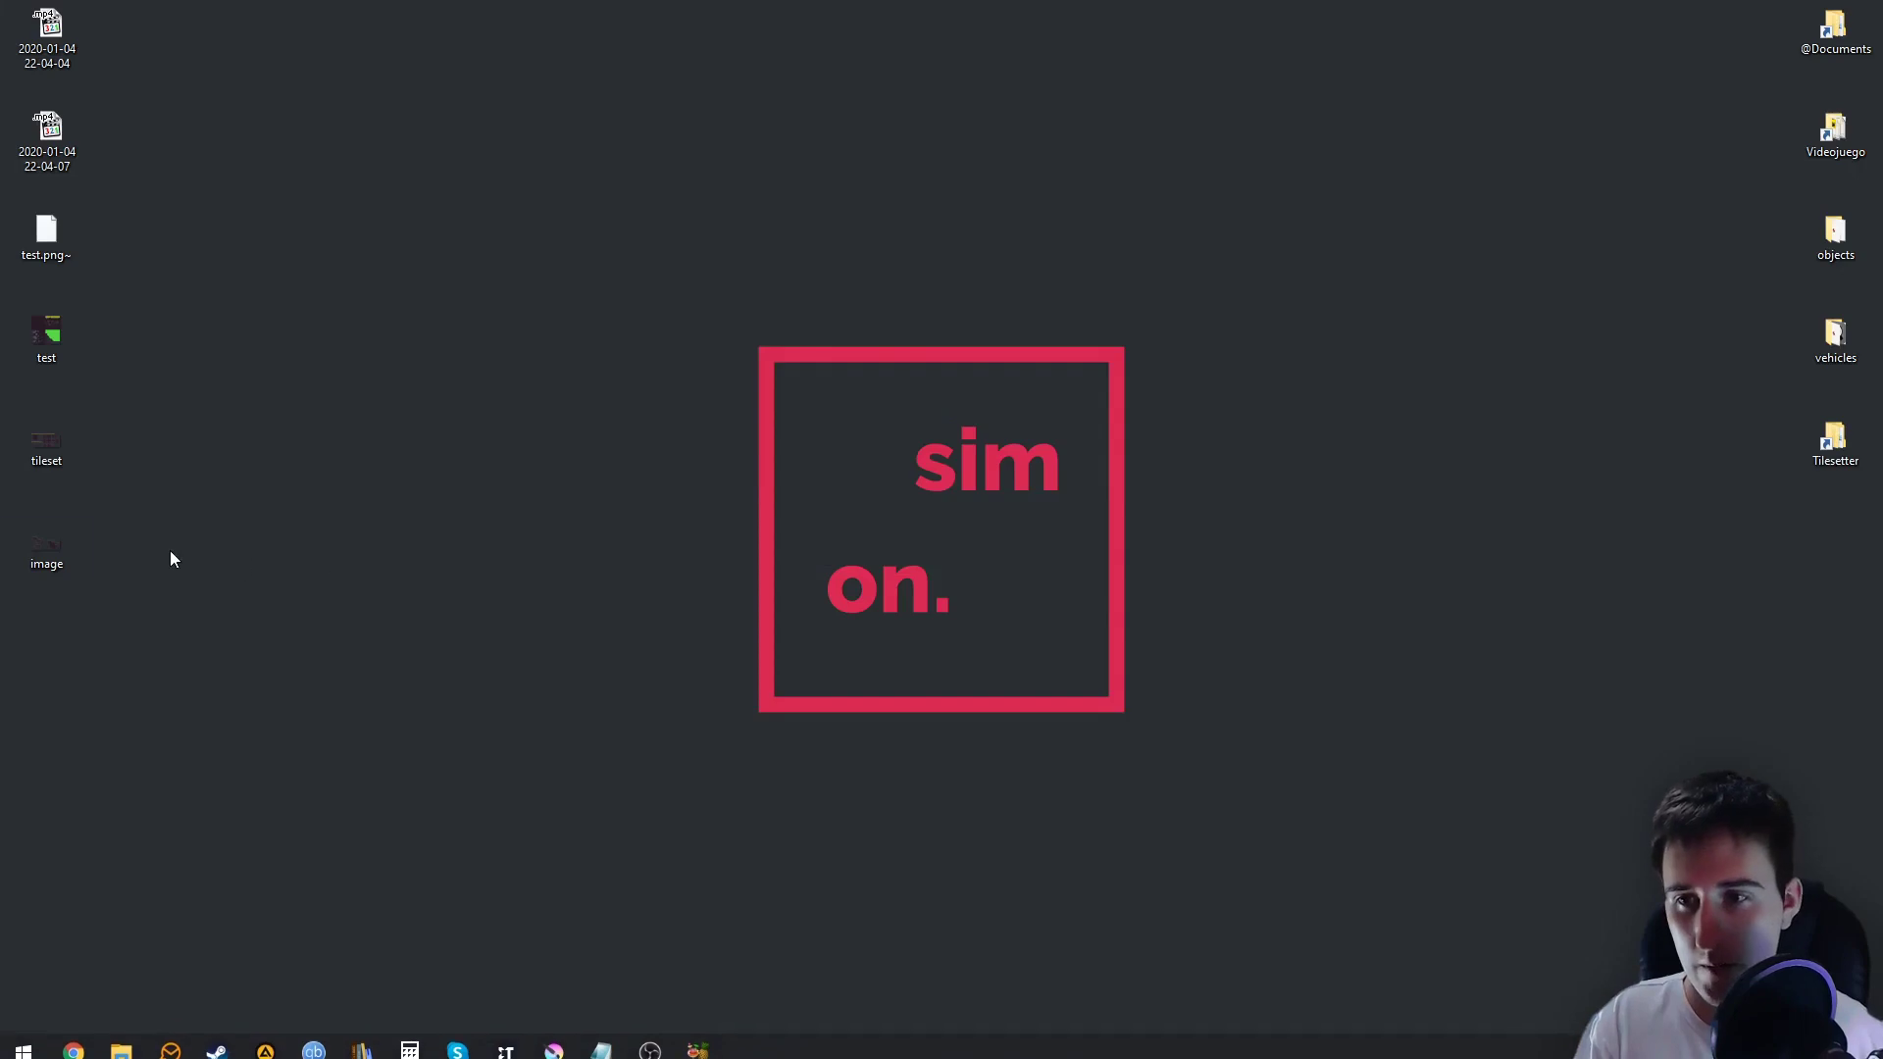
- Open the exported image and tileset files from the desktop to examine them enlarged
double_click(45, 547)
scroll(882, 655, up, 3)
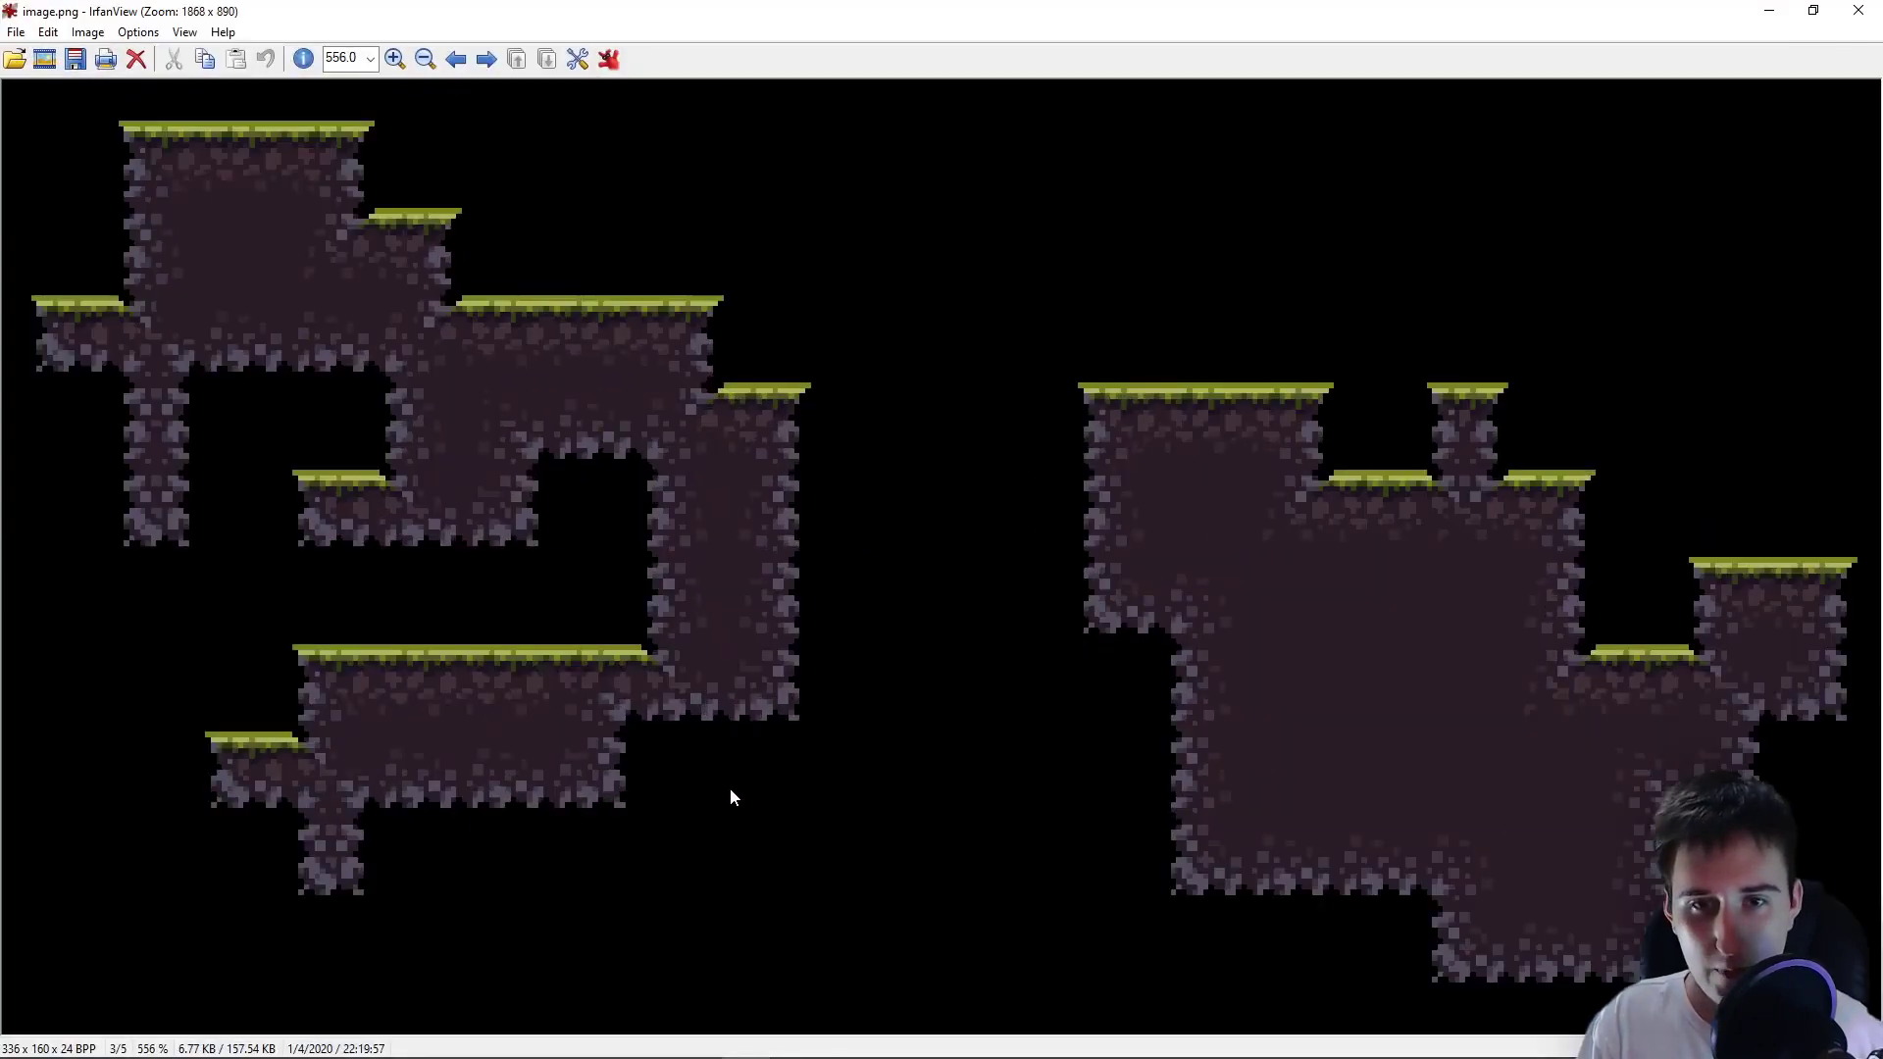
click(1877, 10)
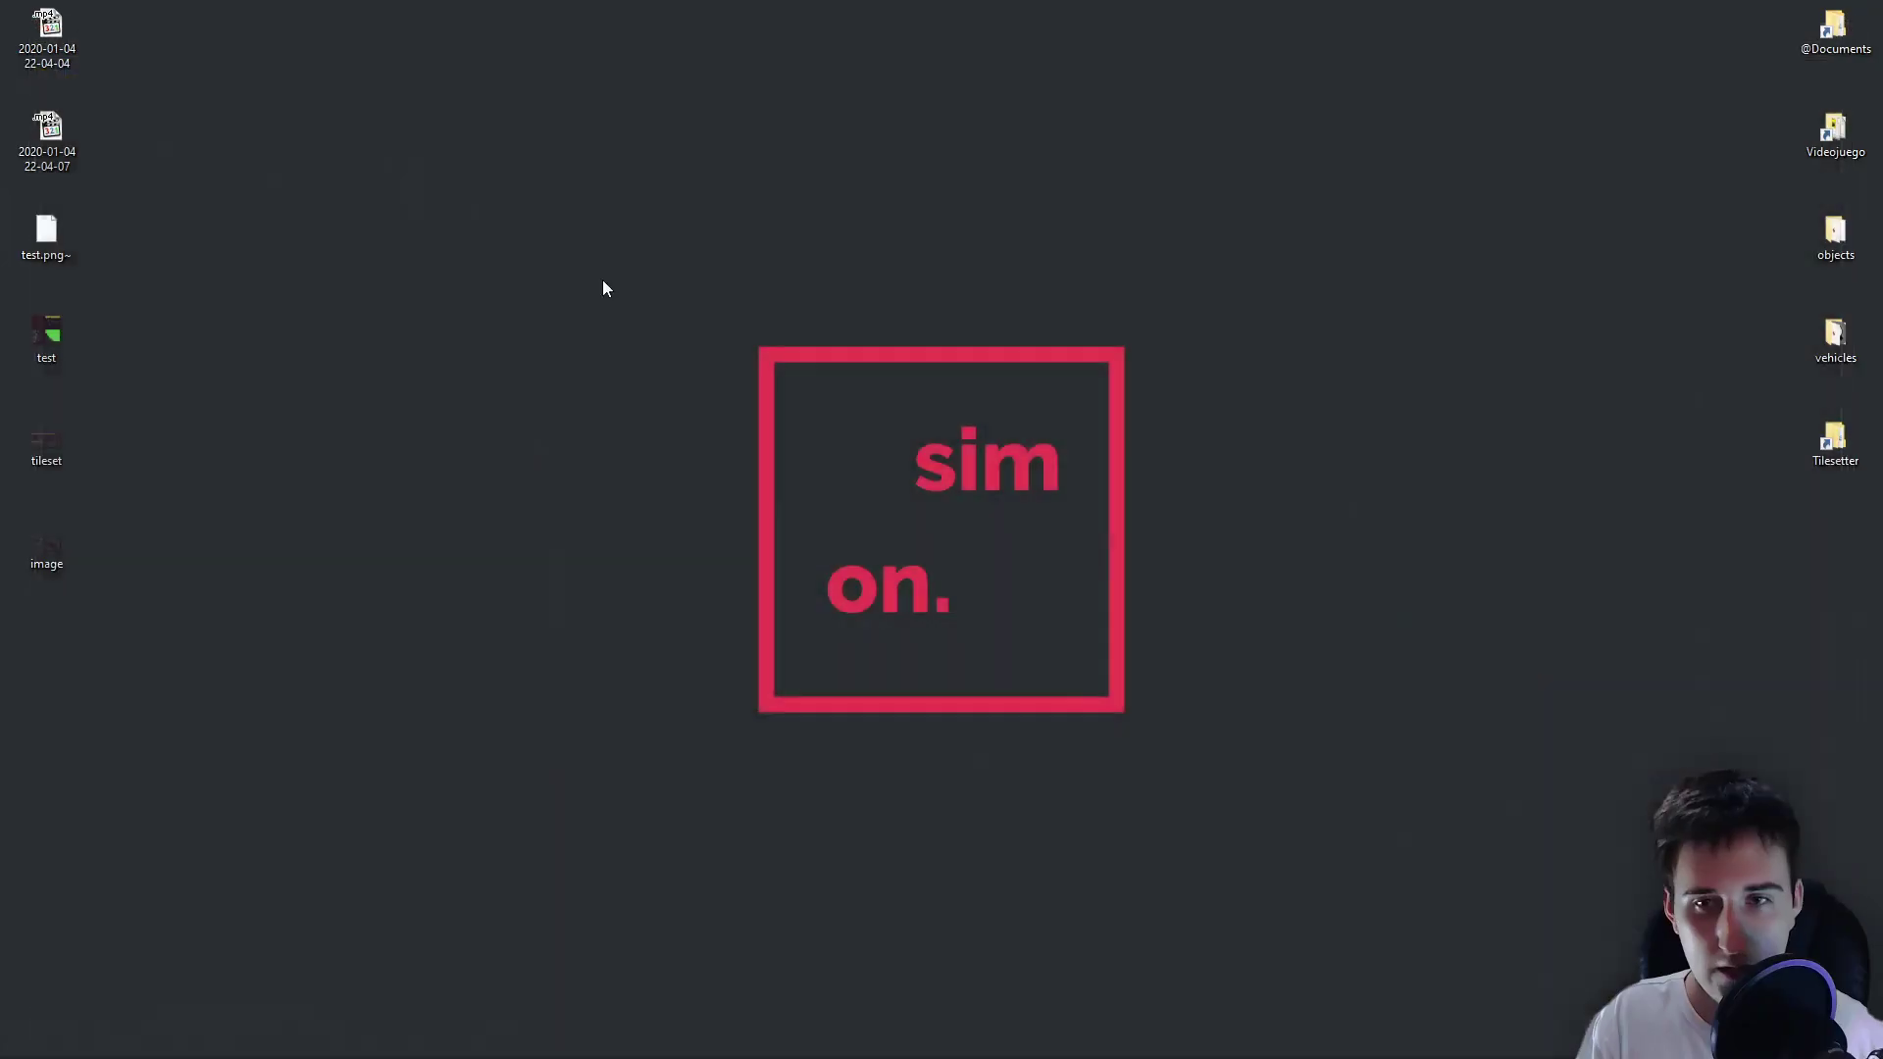
double_click(46, 446)
scroll(980, 589, up, 5)
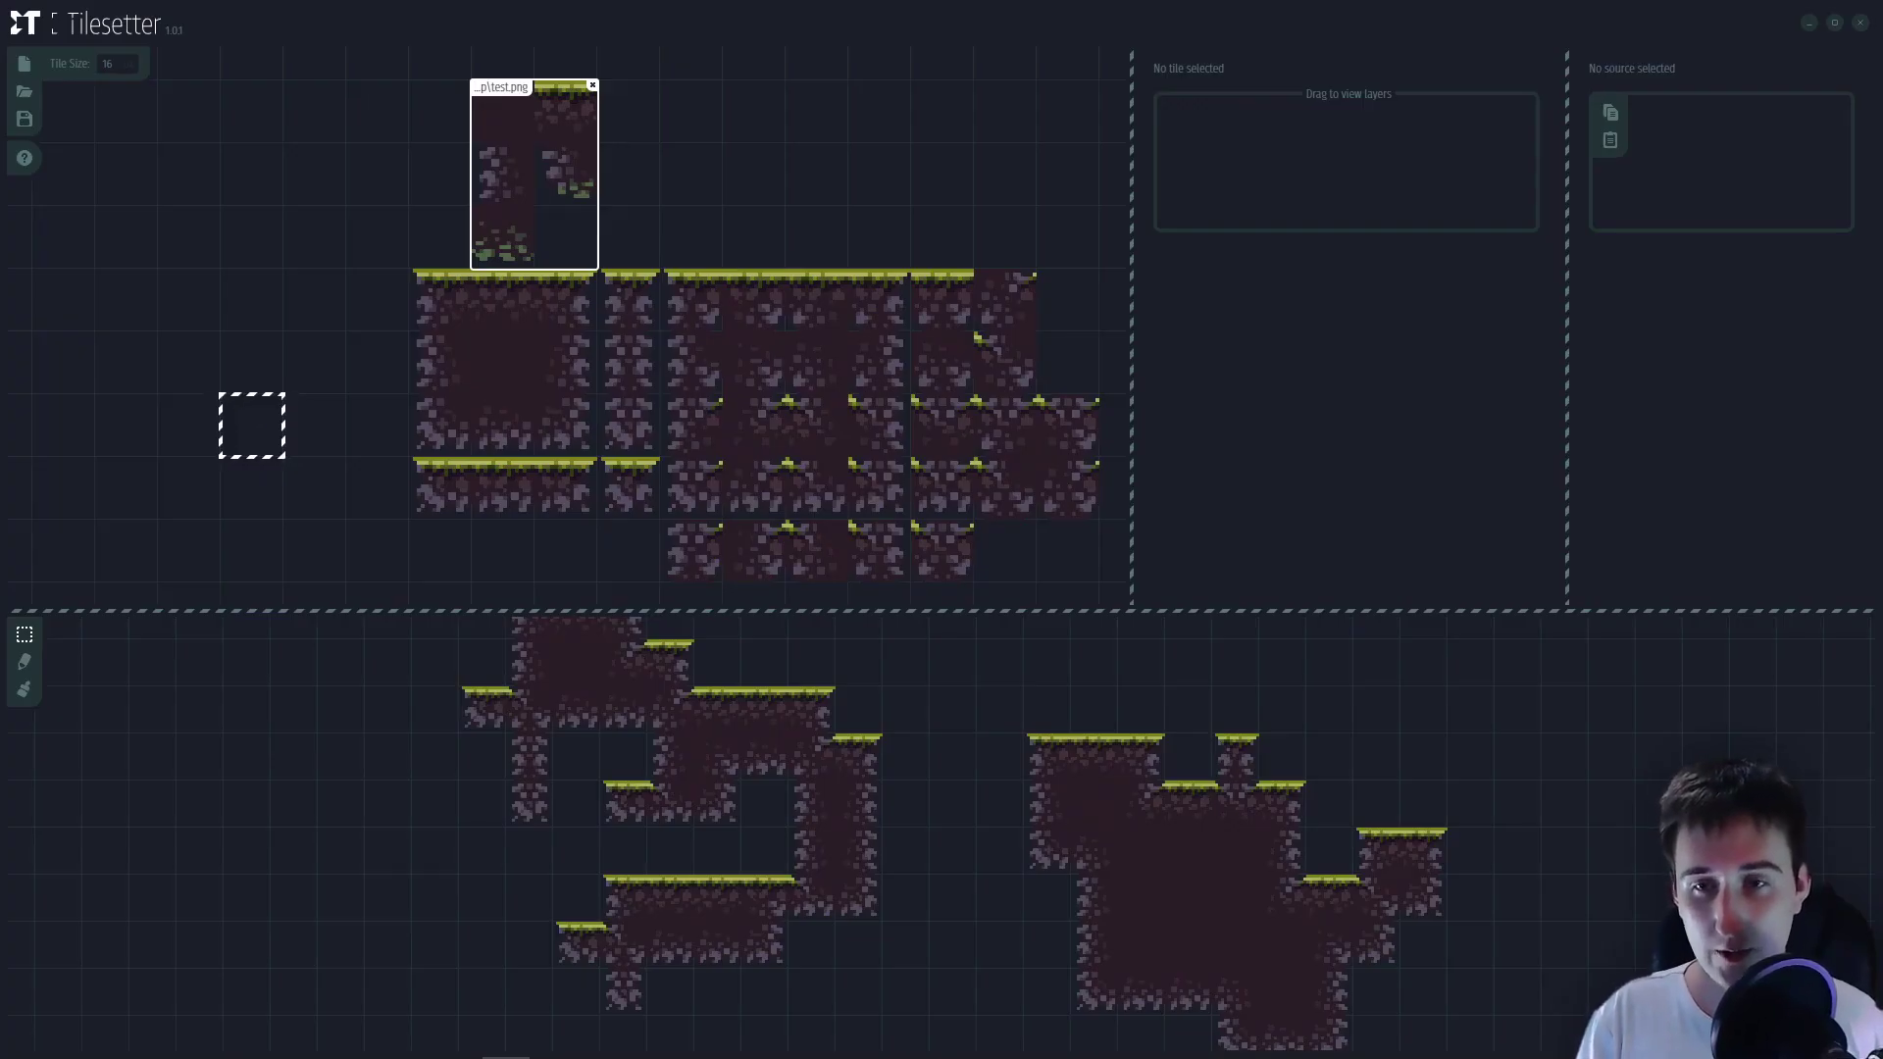
- Turn off Composite for the bottom-left corner border tile and set its source to the mossy stone corner image
click(579, 431)
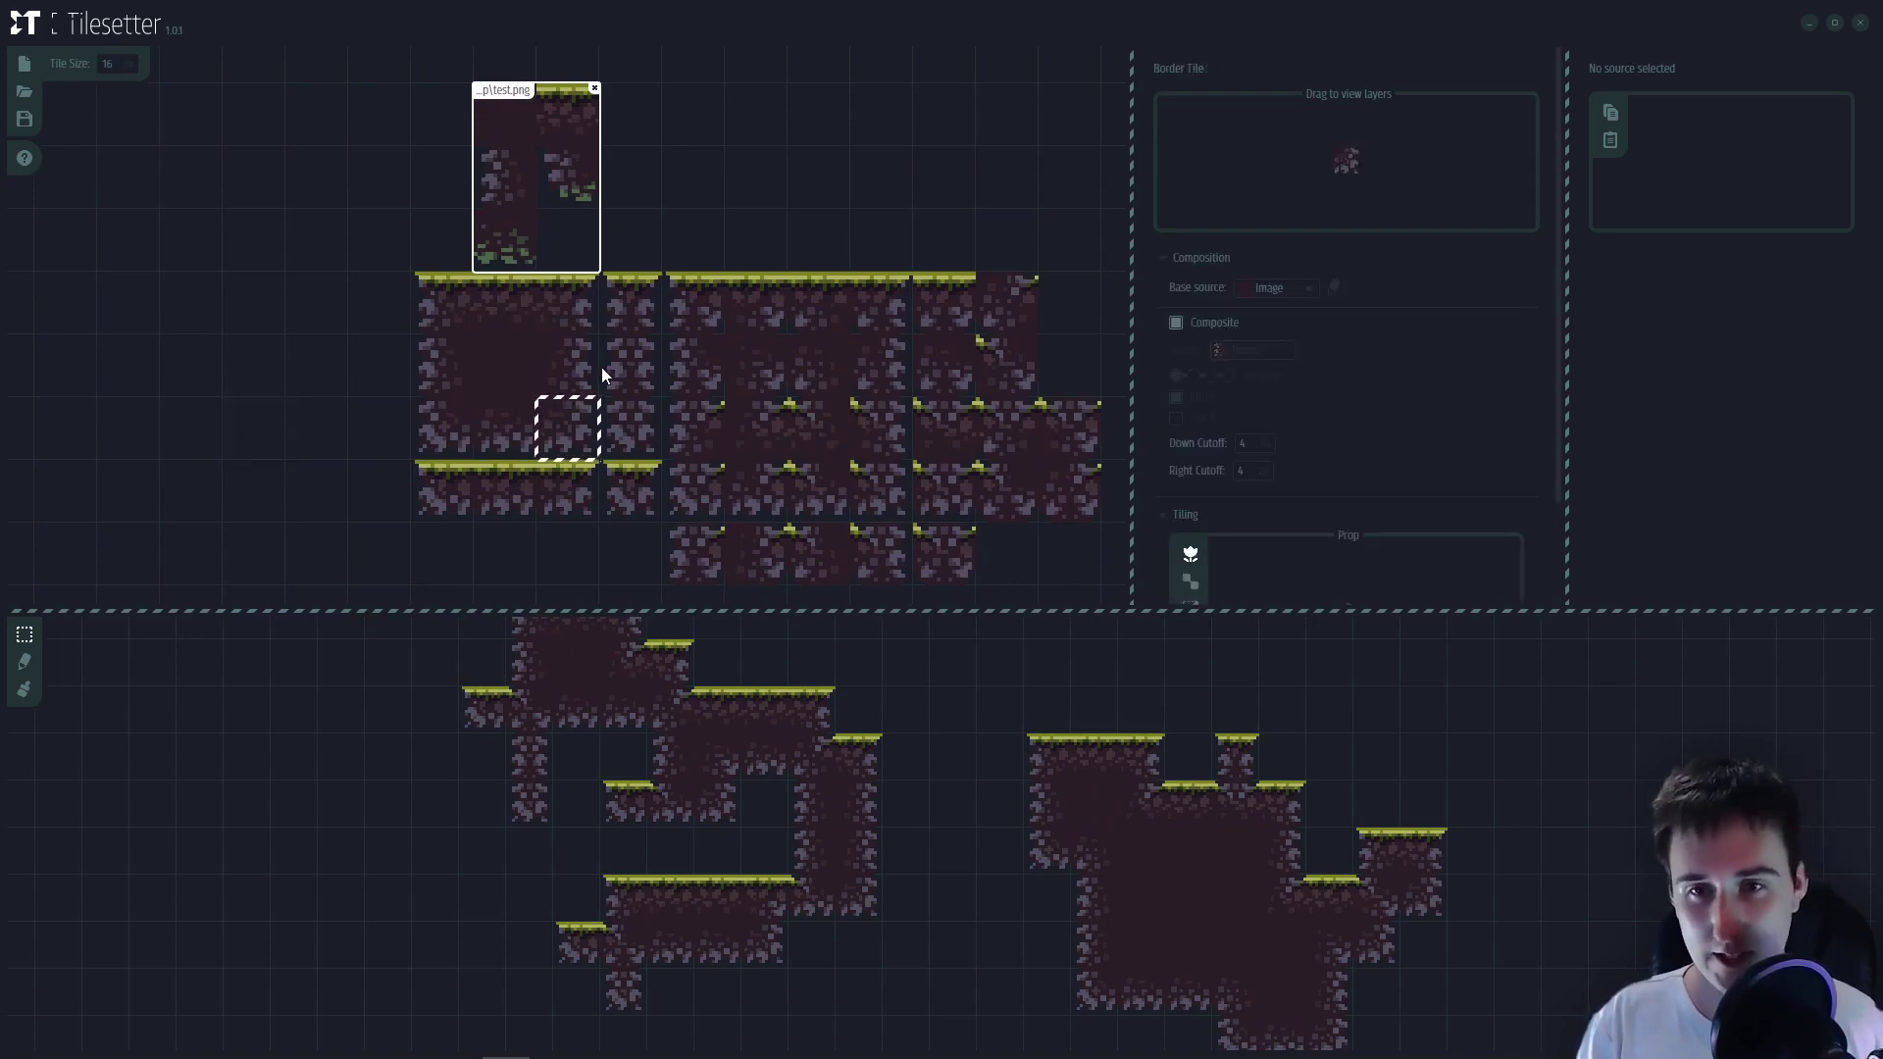
click(467, 439)
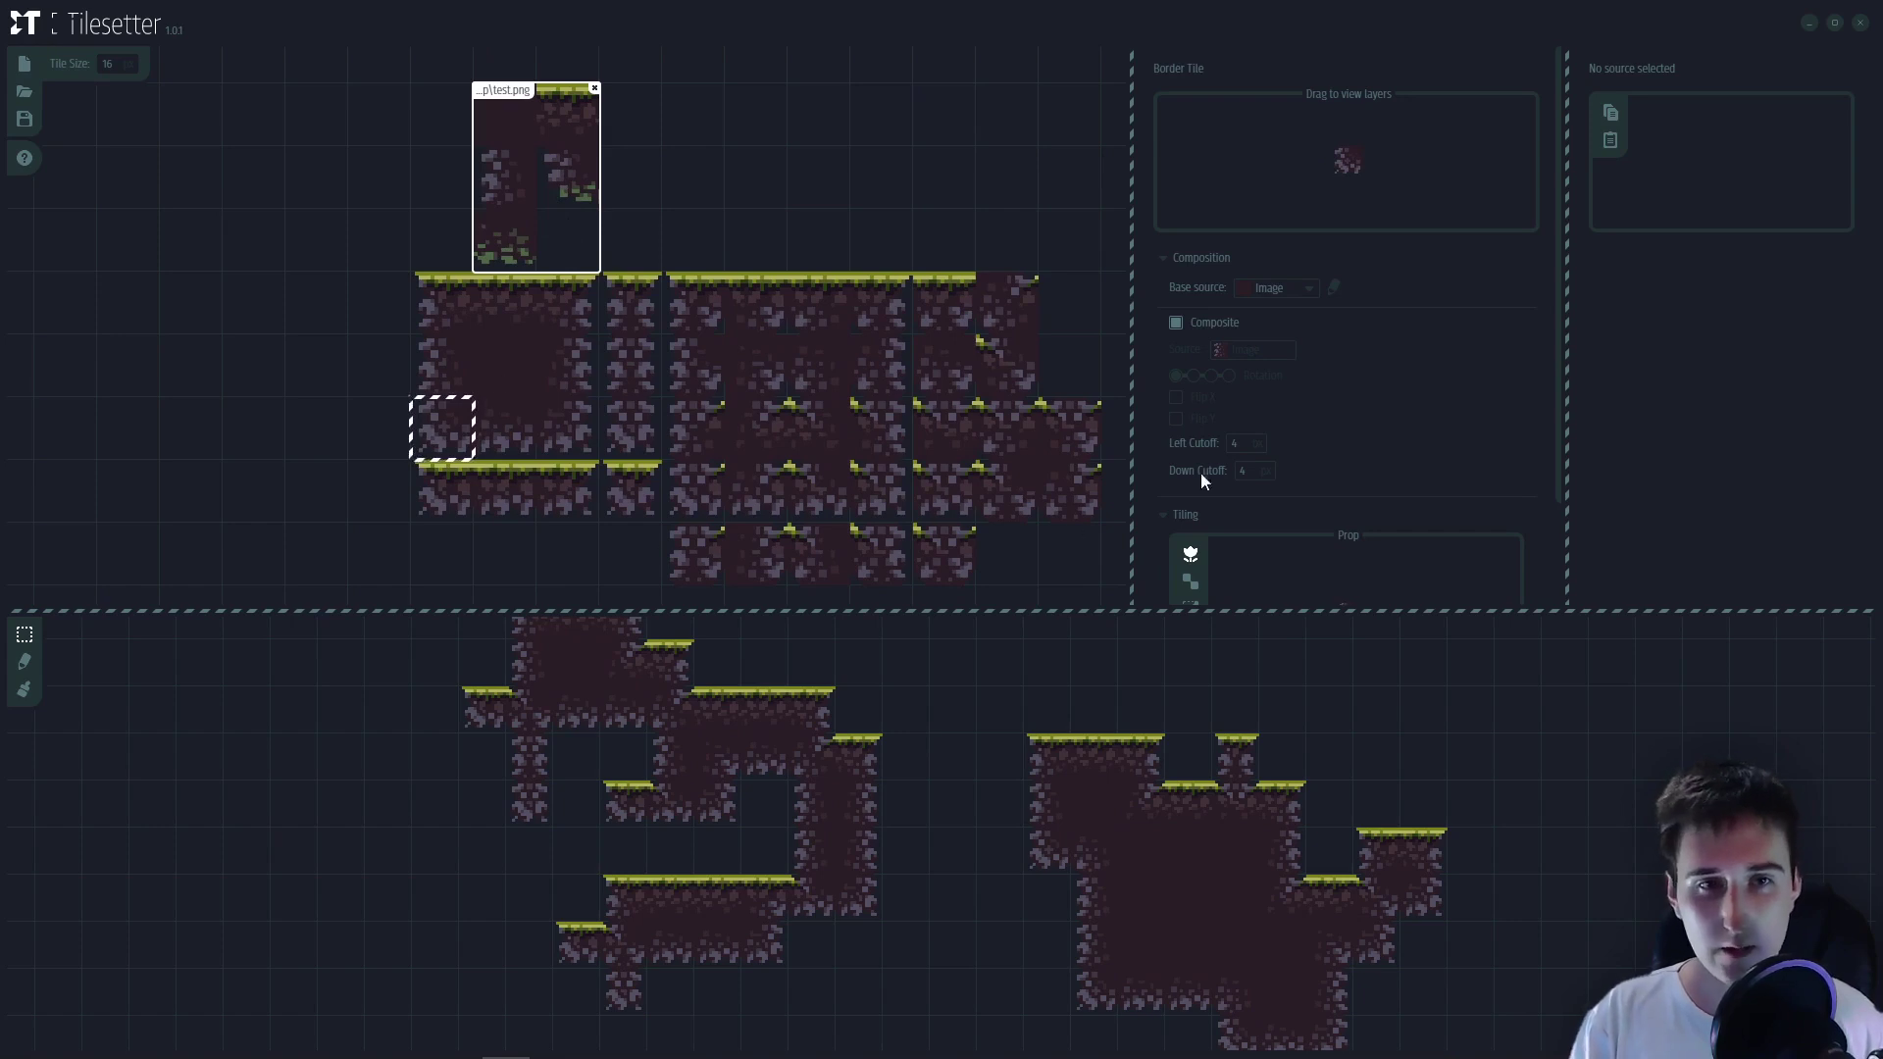
click(1177, 323)
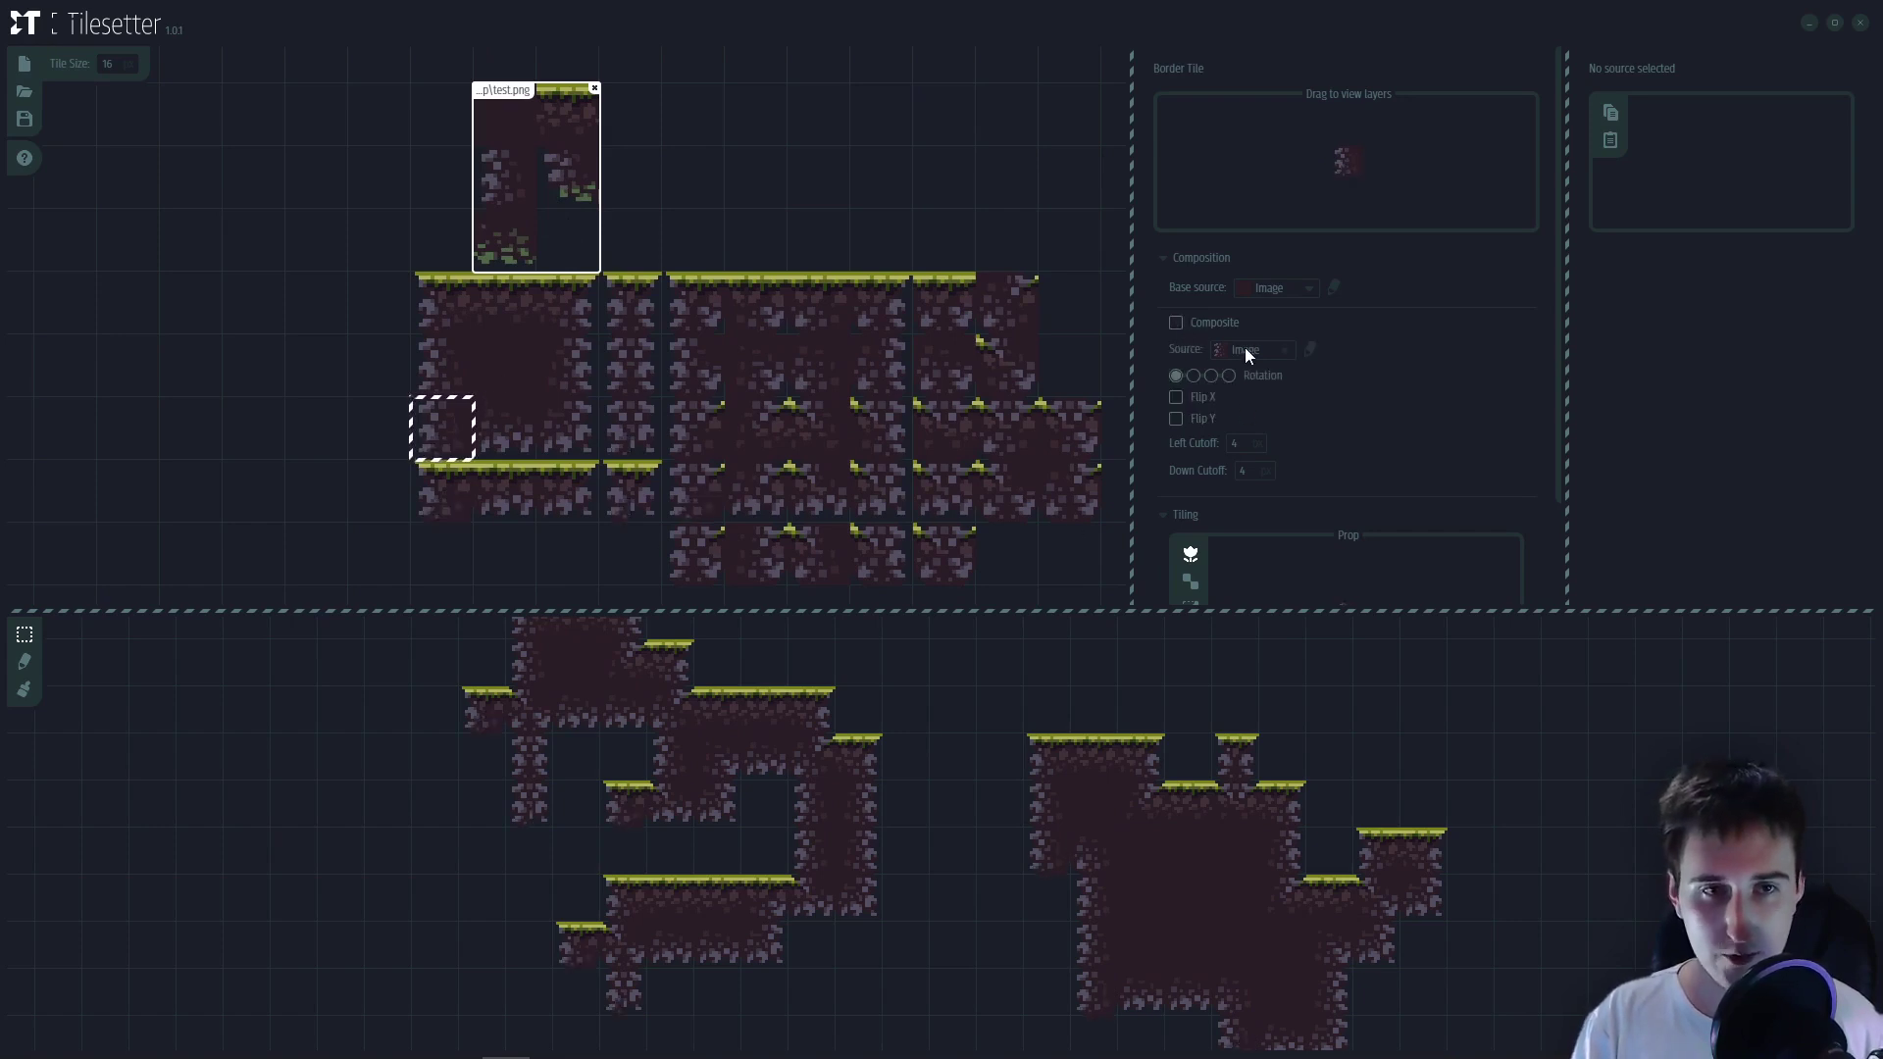
click(1248, 353)
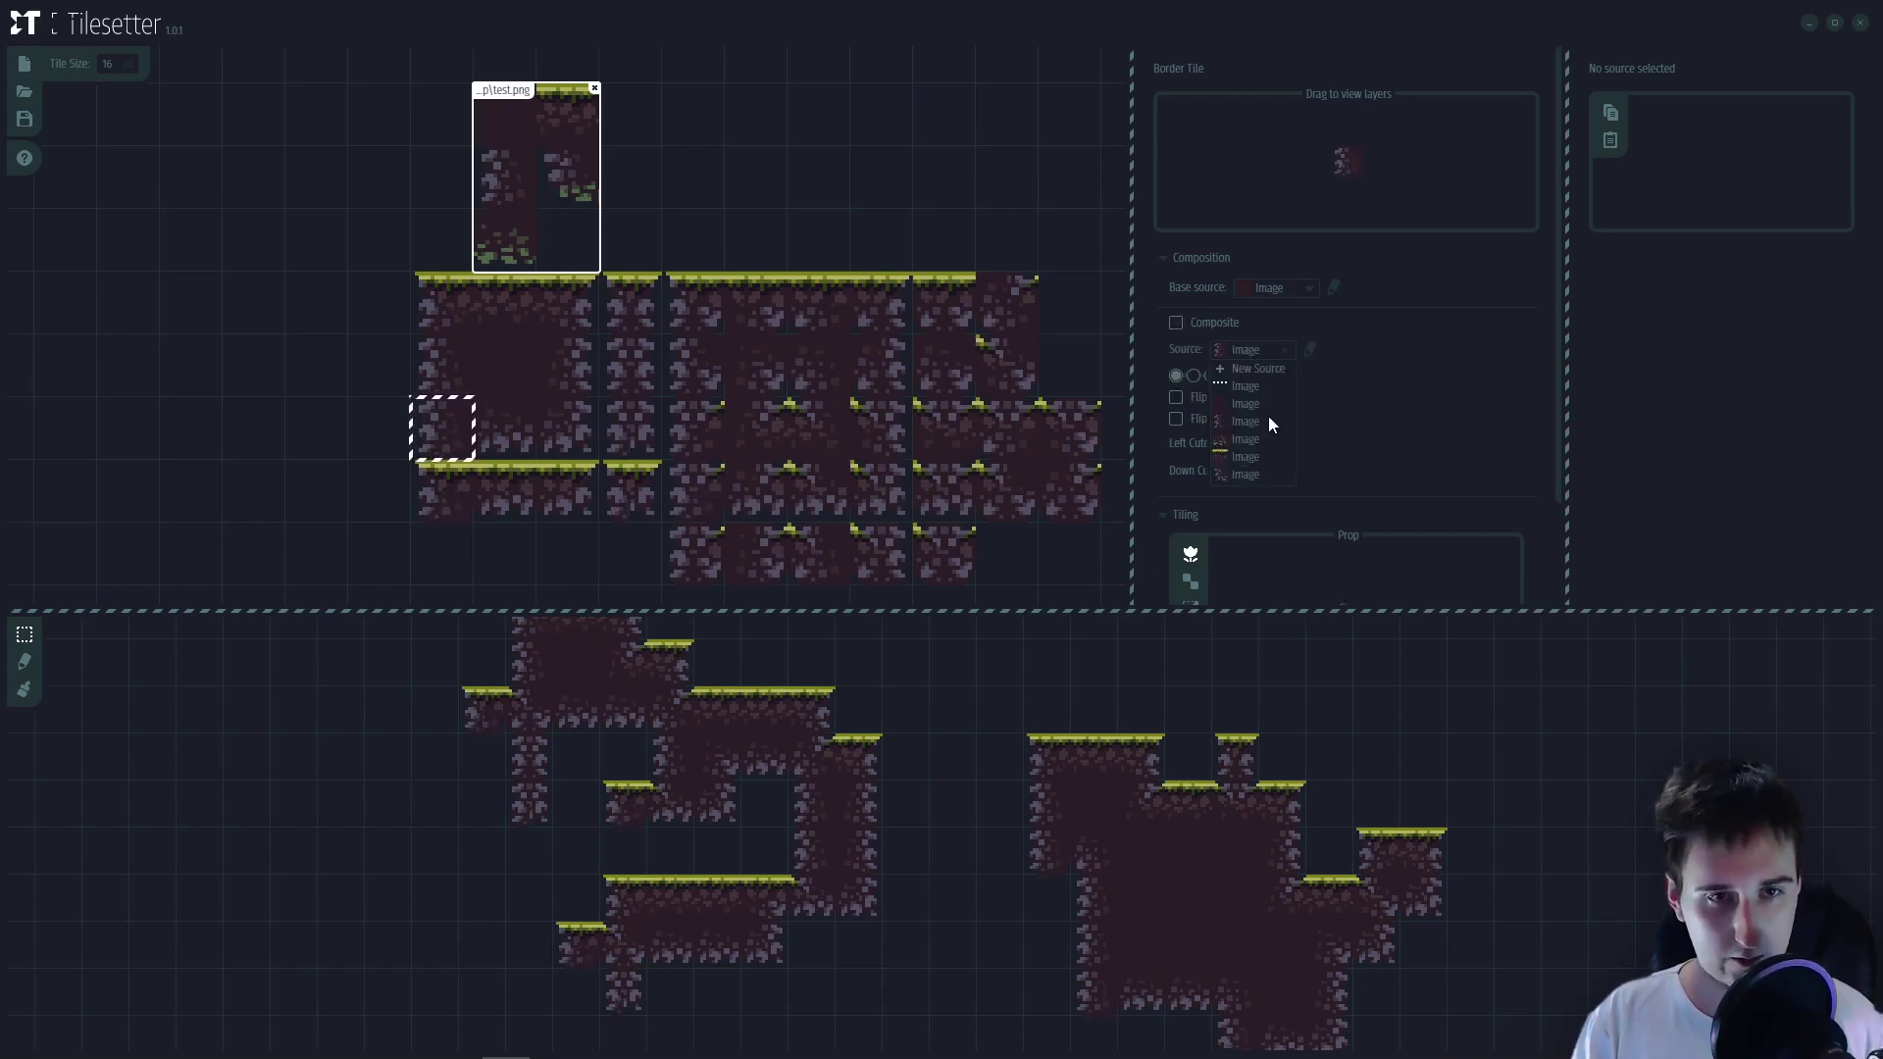
click(1249, 472)
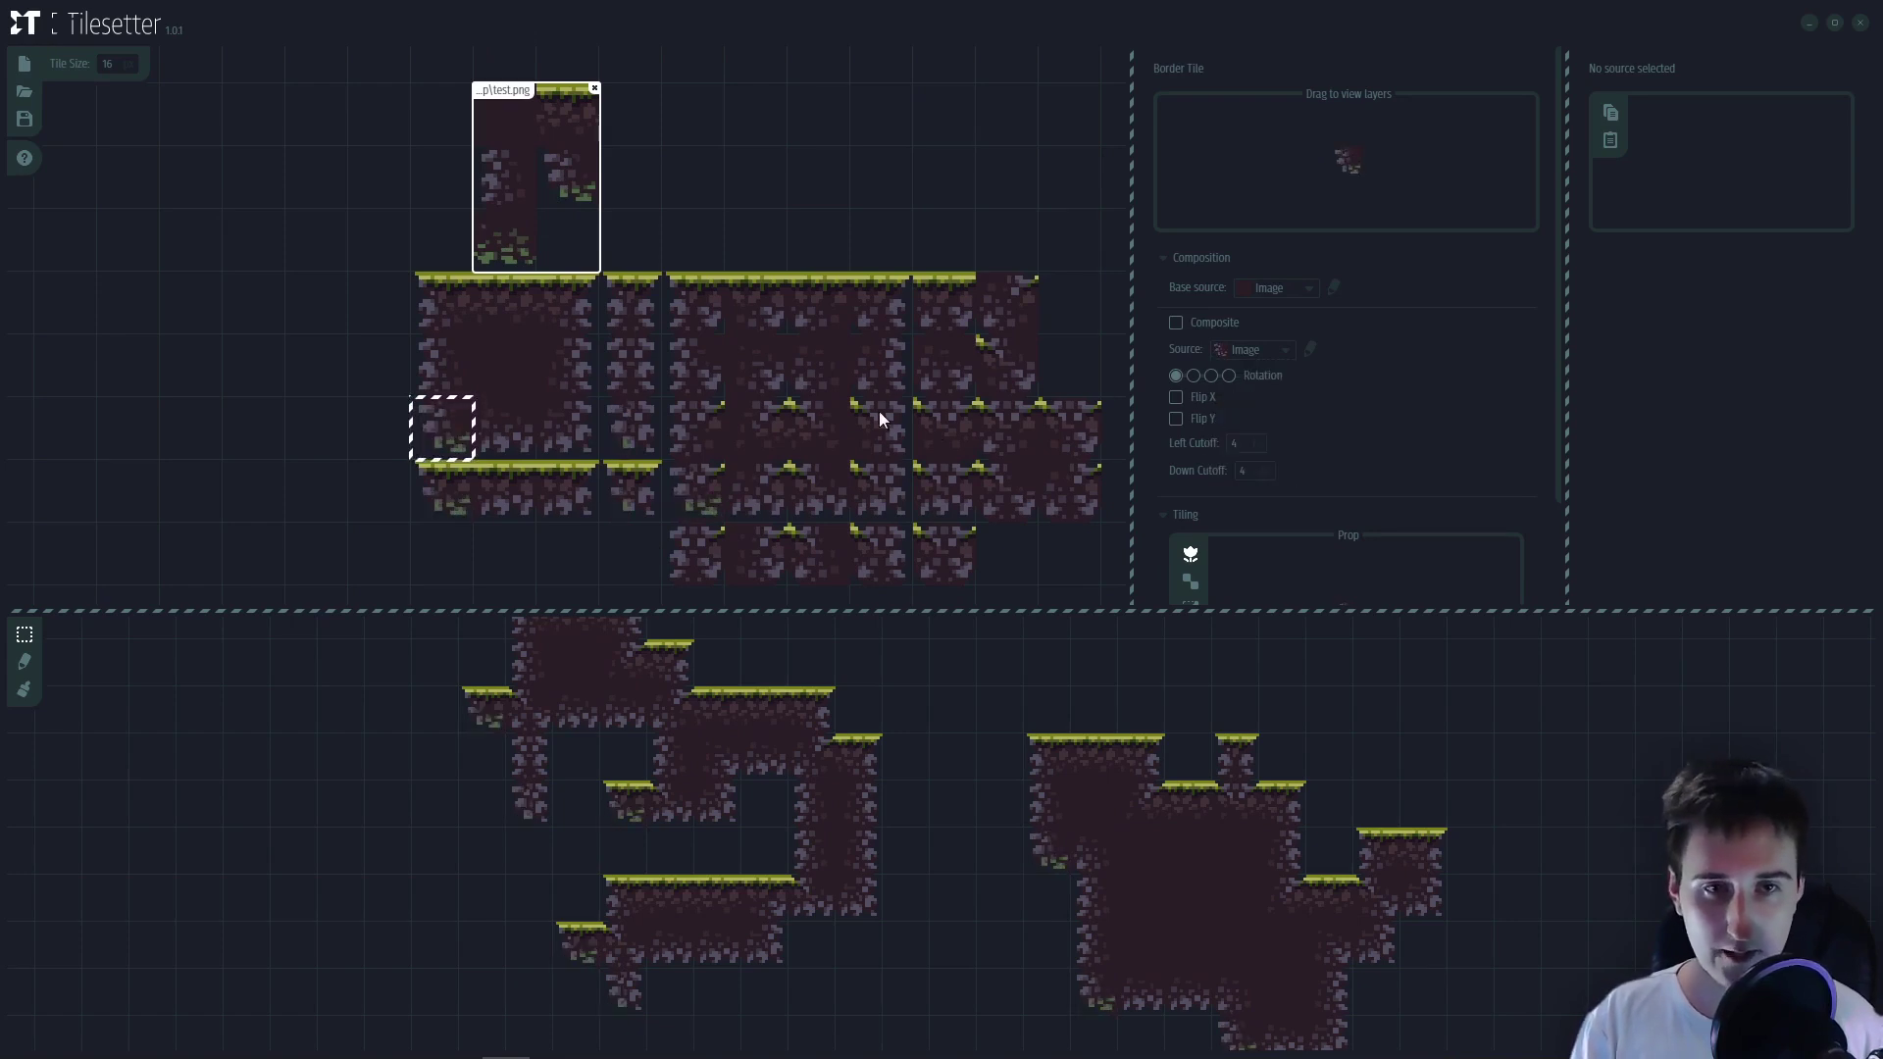
- Set the bottom-right corner border tile's source to the mossy stone corner image with Flip X on
click(591, 423)
click(1251, 350)
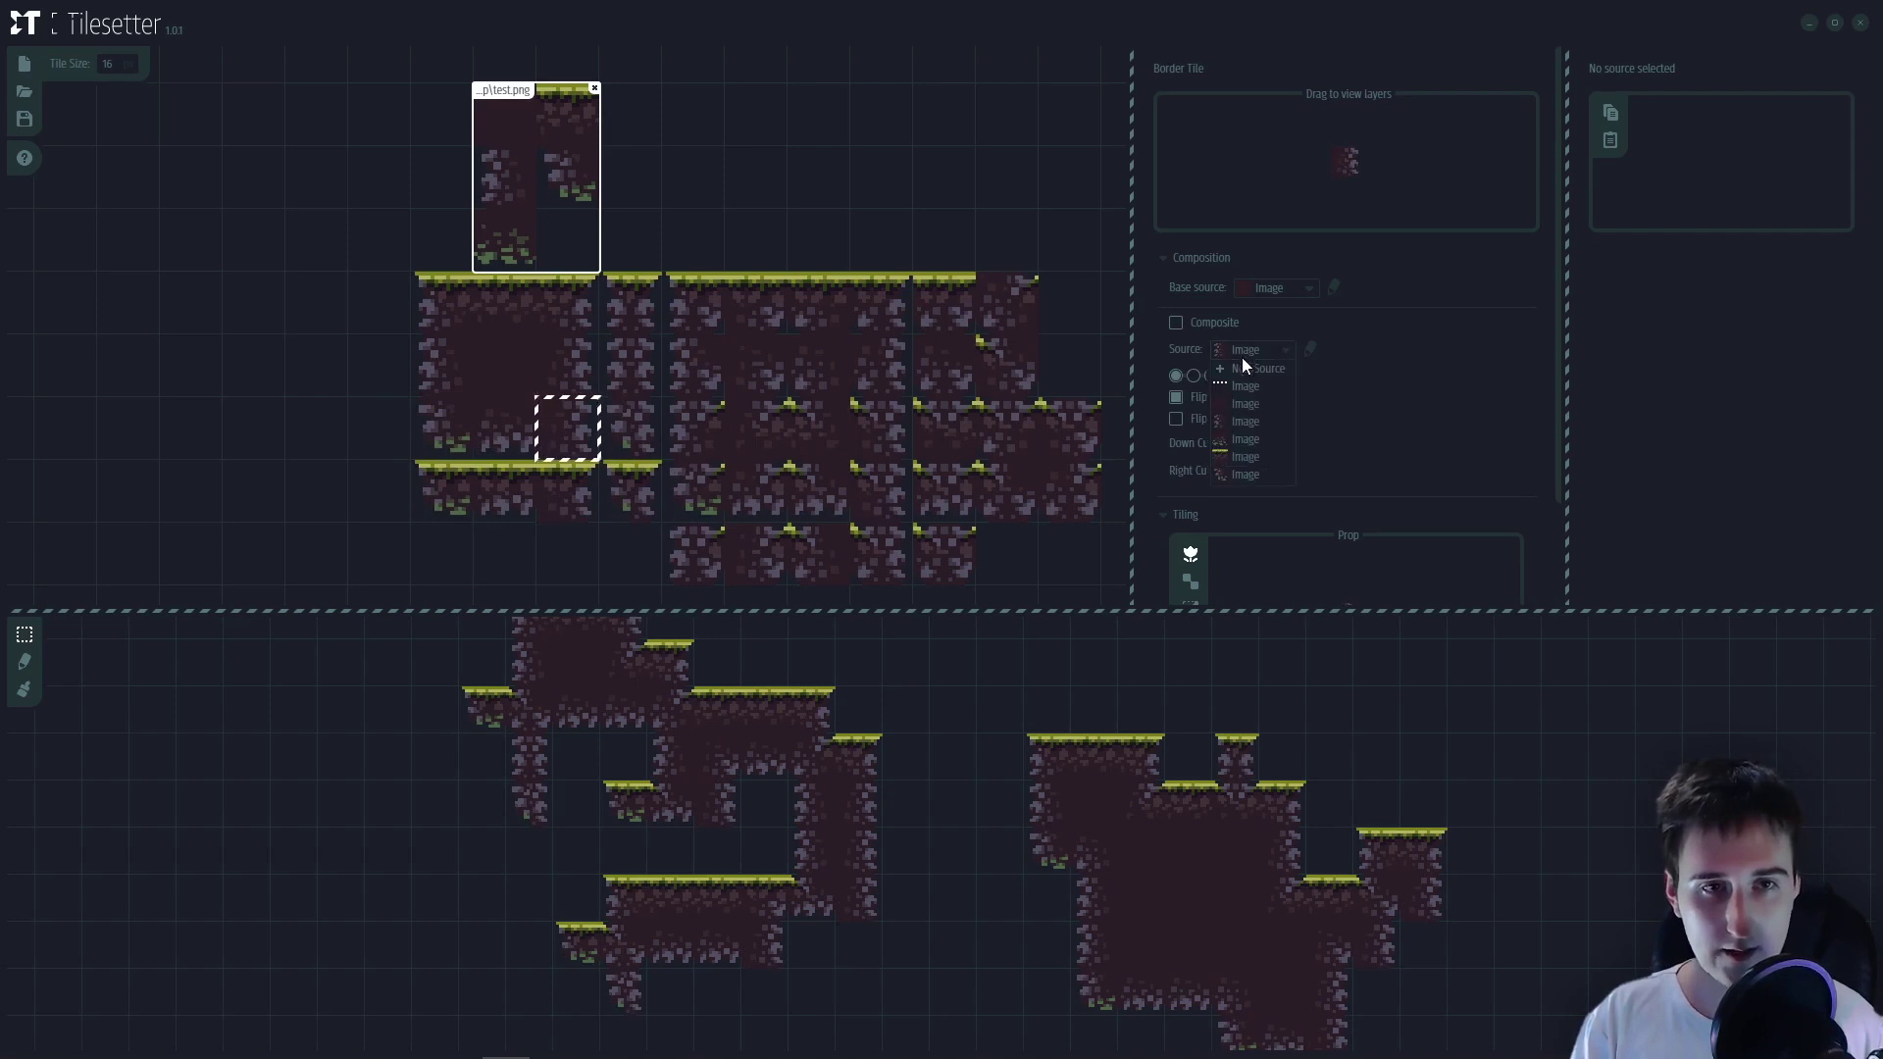
click(1255, 469)
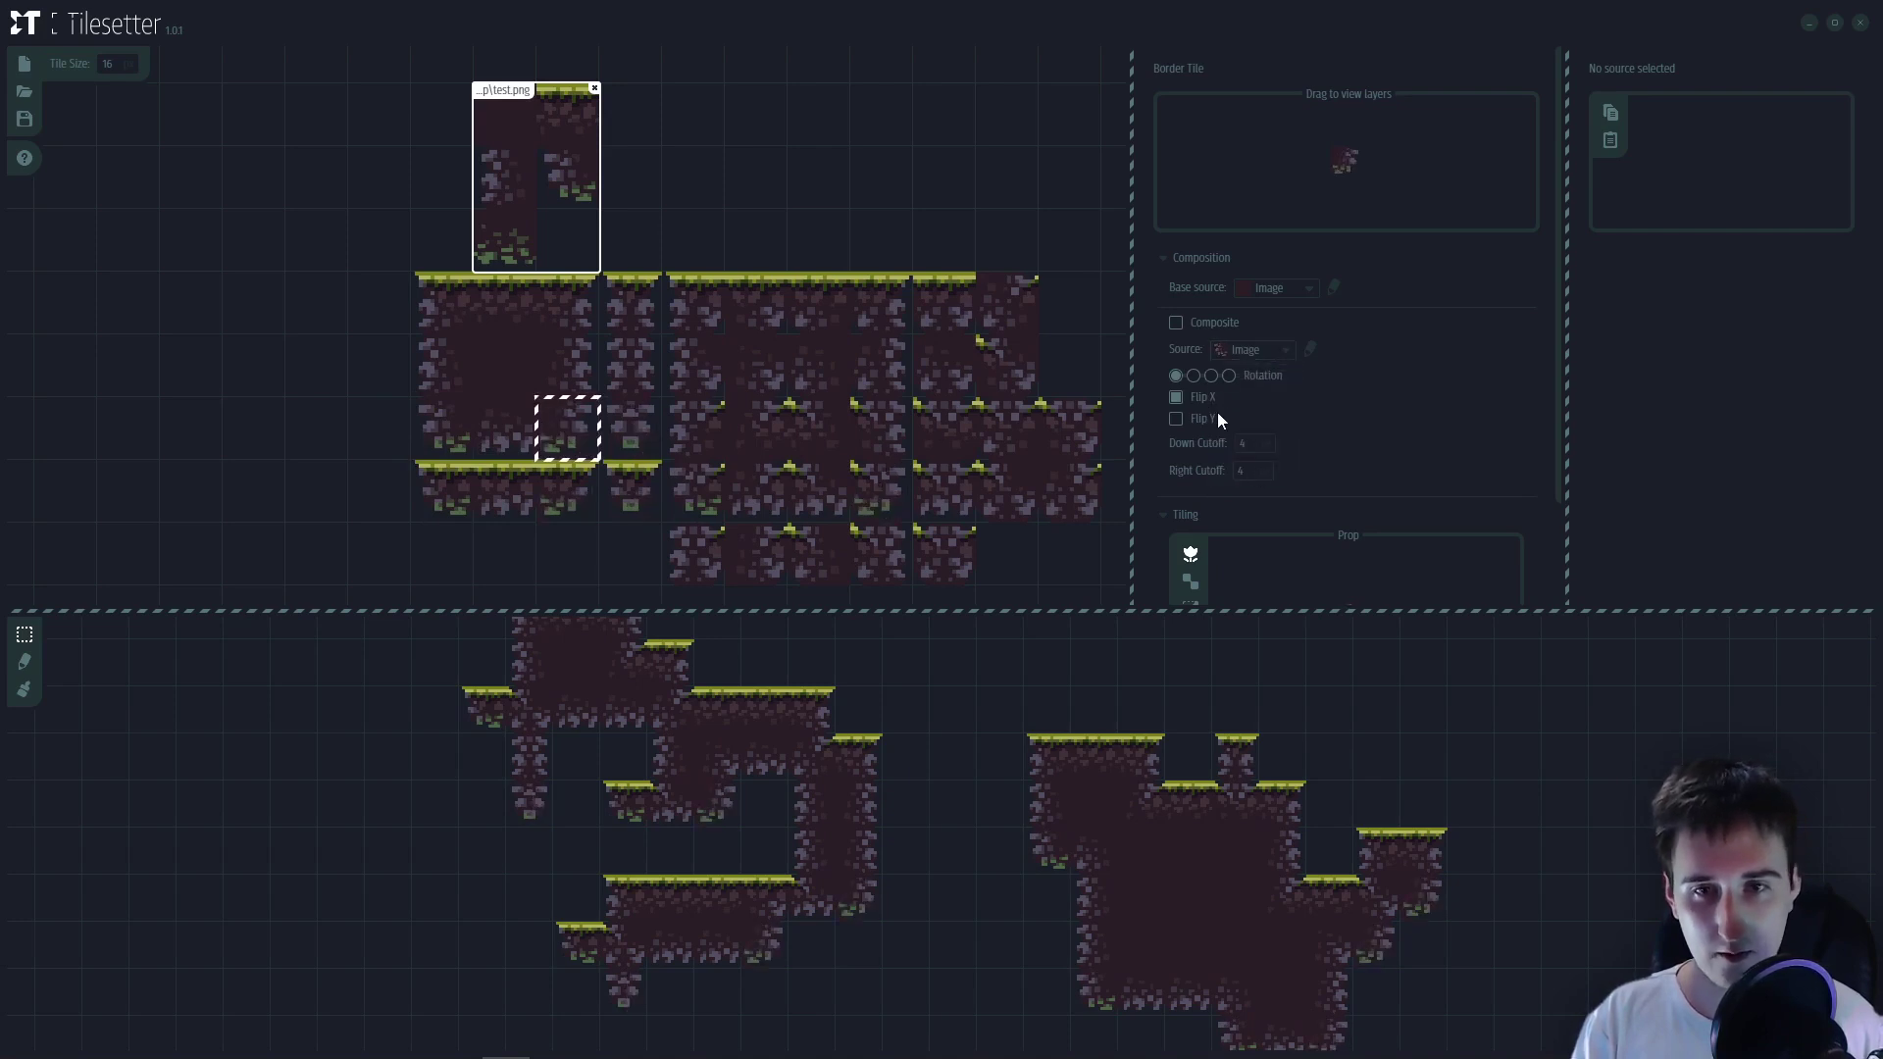
click(1177, 399)
click(1177, 399)
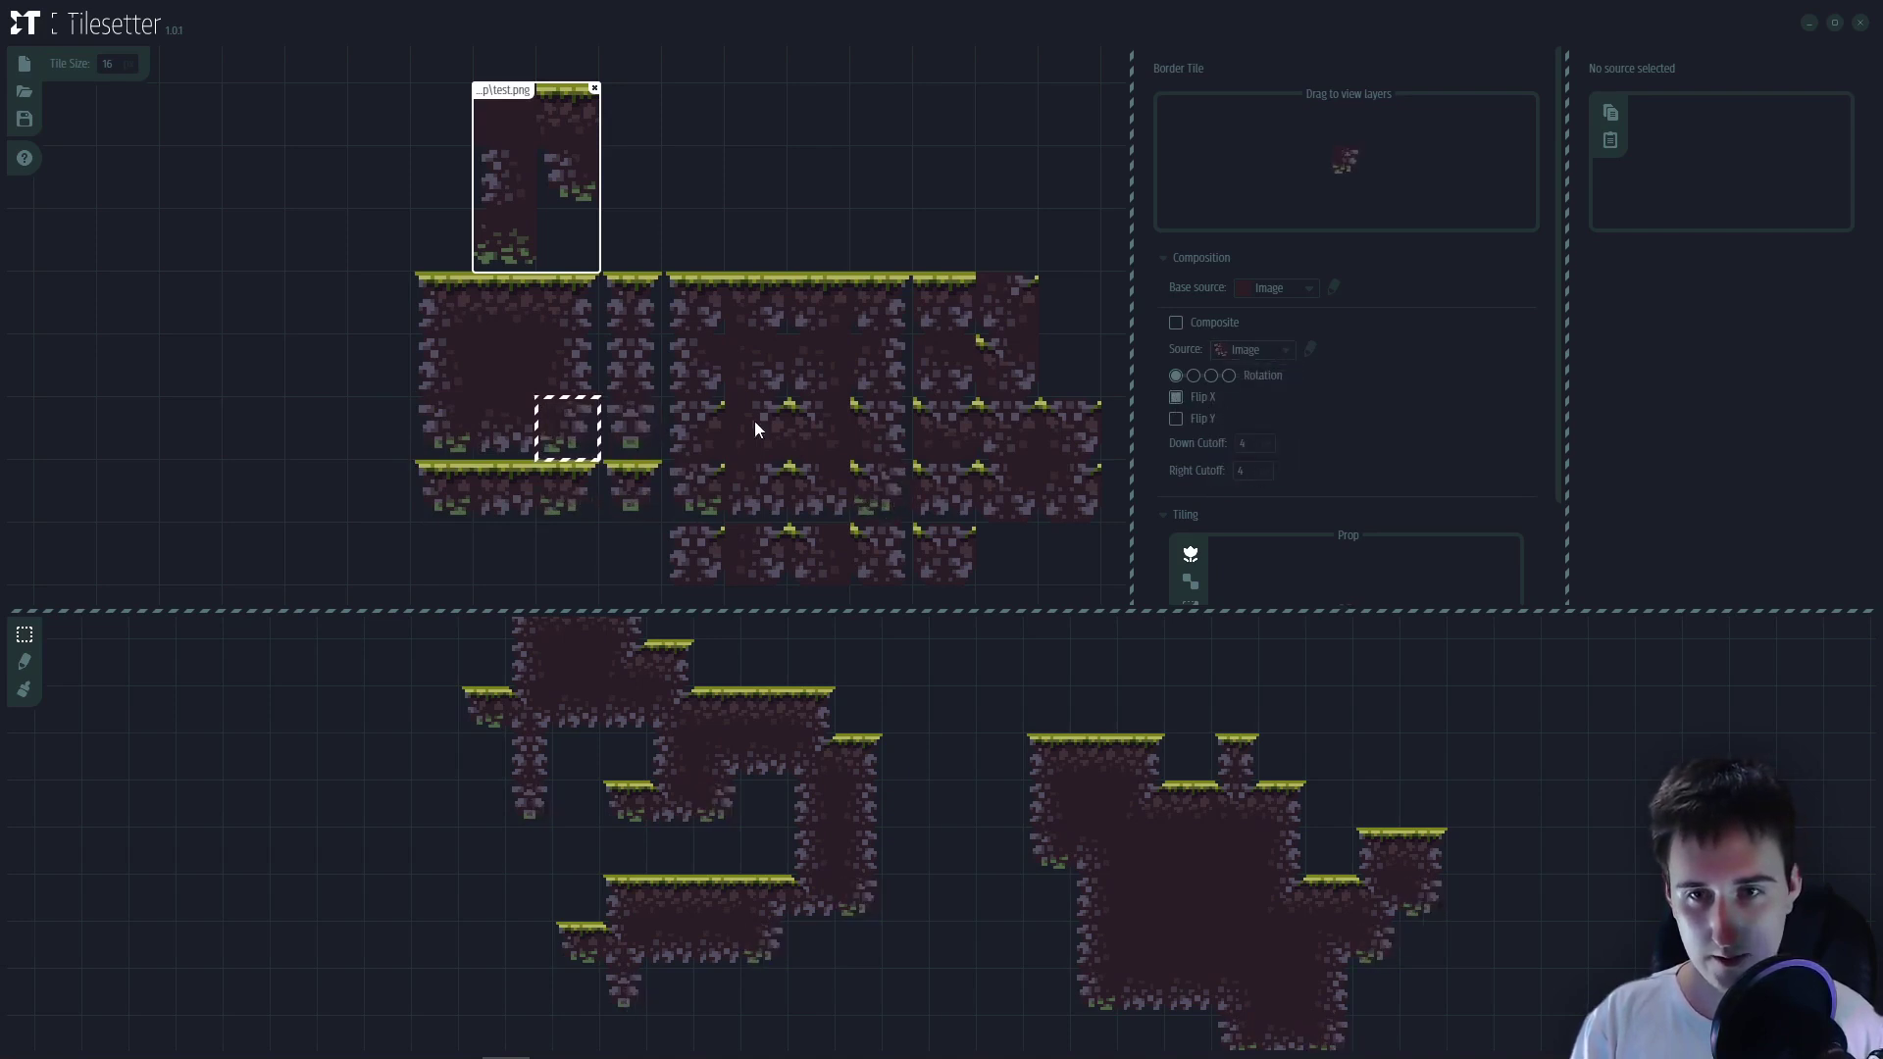
- Set the bottom border tile's source to the mossy bottom-edge image, using the first rotation option with Flip Y off
click(519, 436)
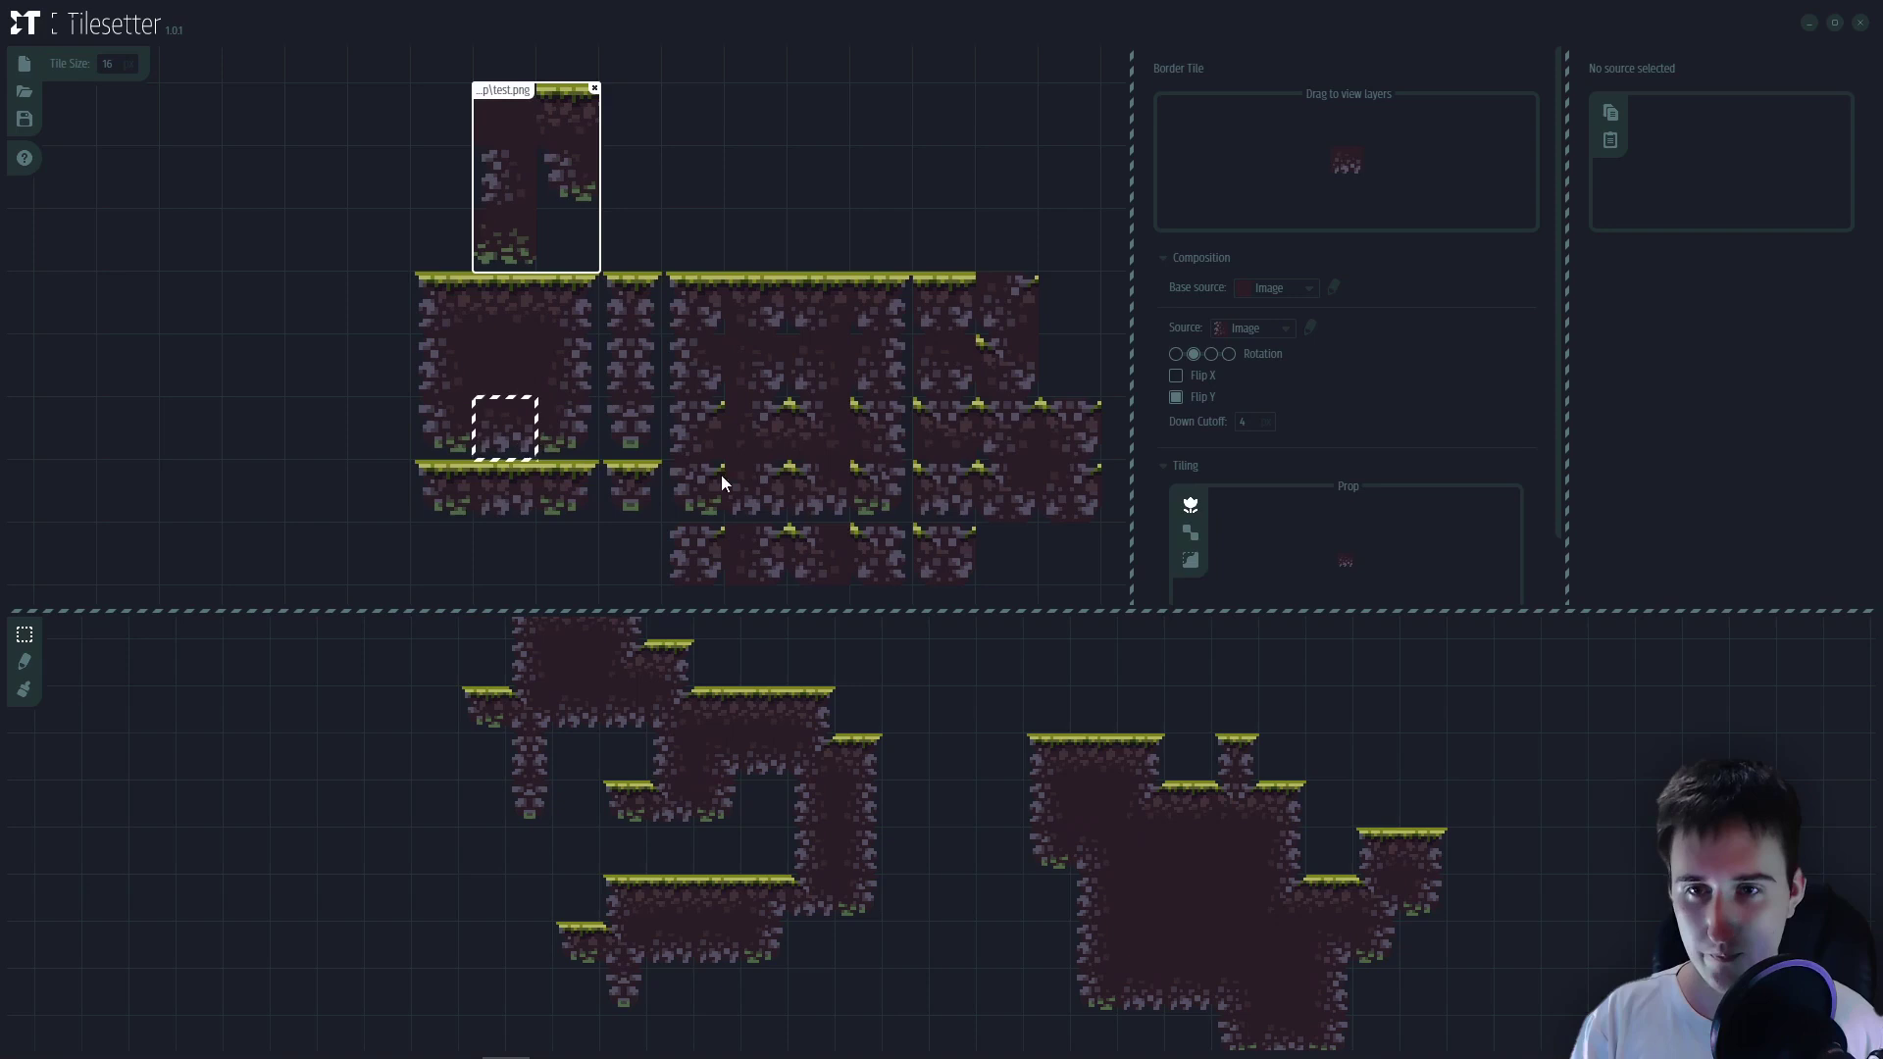
click(1233, 335)
click(1248, 420)
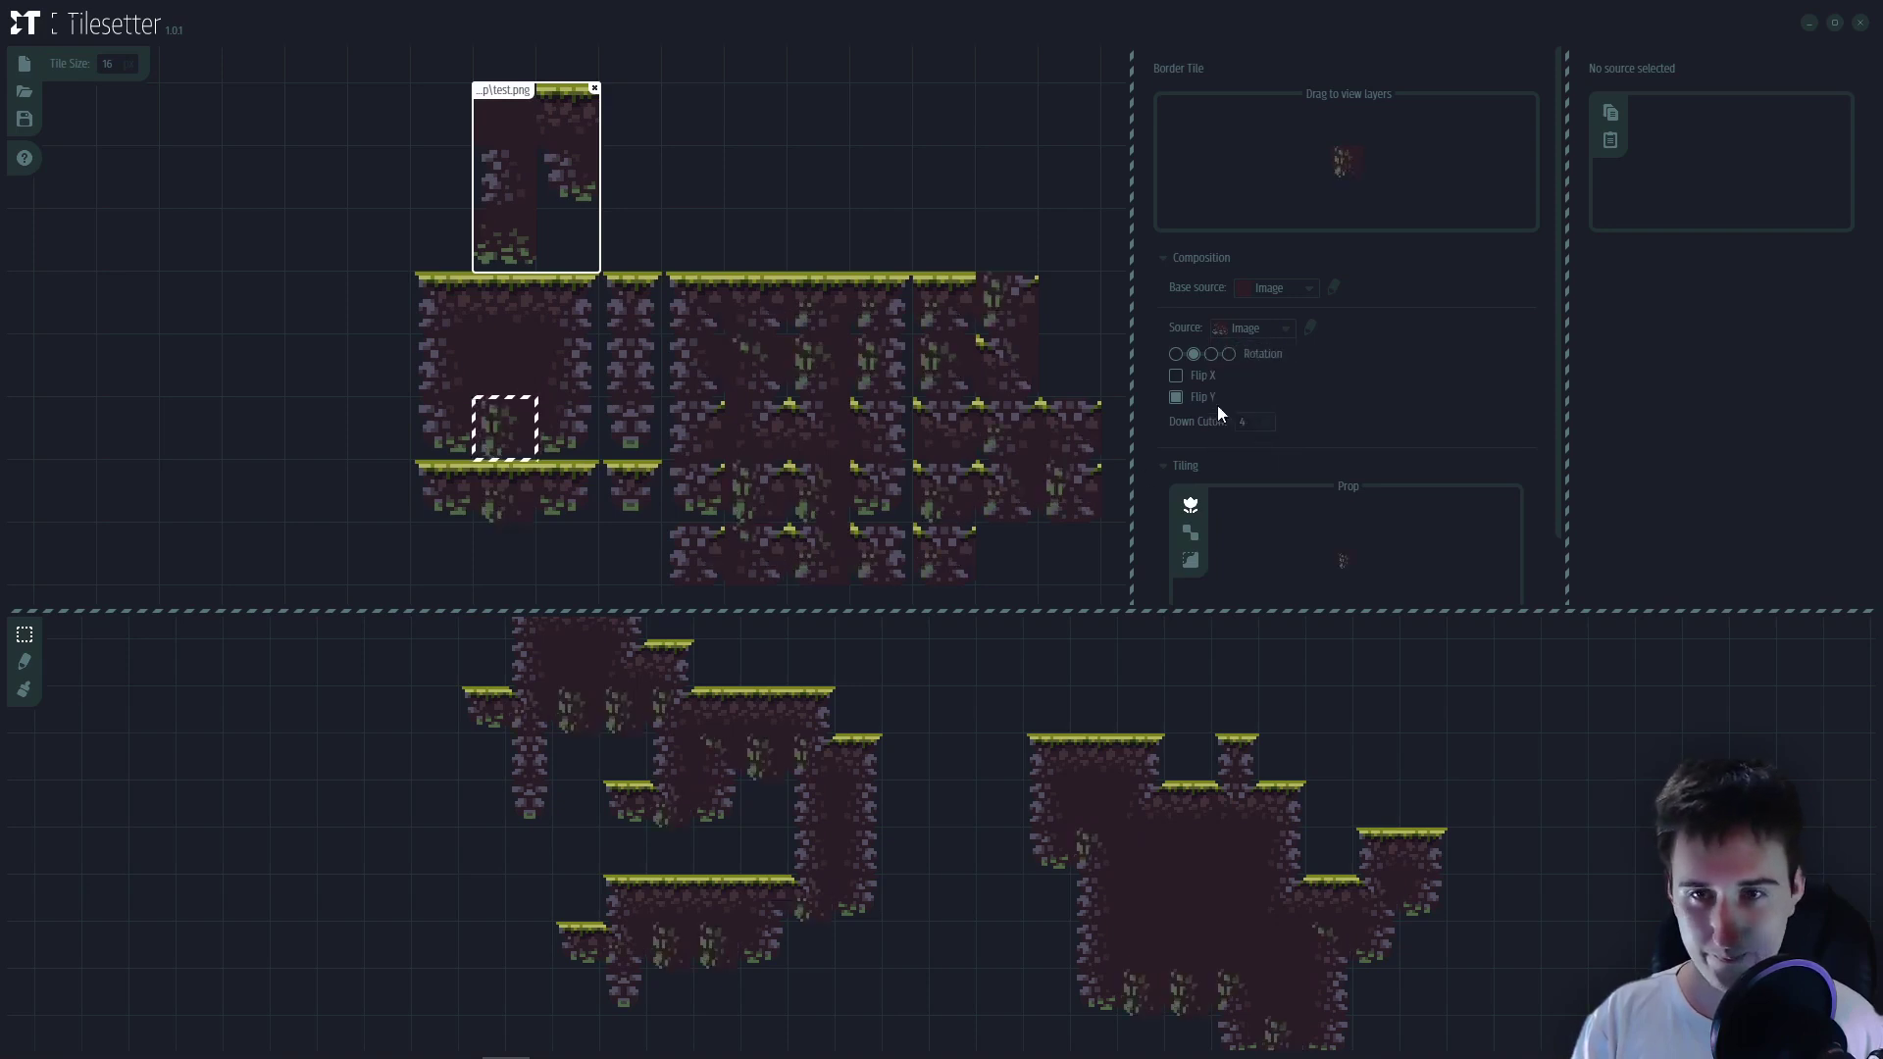
click(1176, 353)
click(1176, 397)
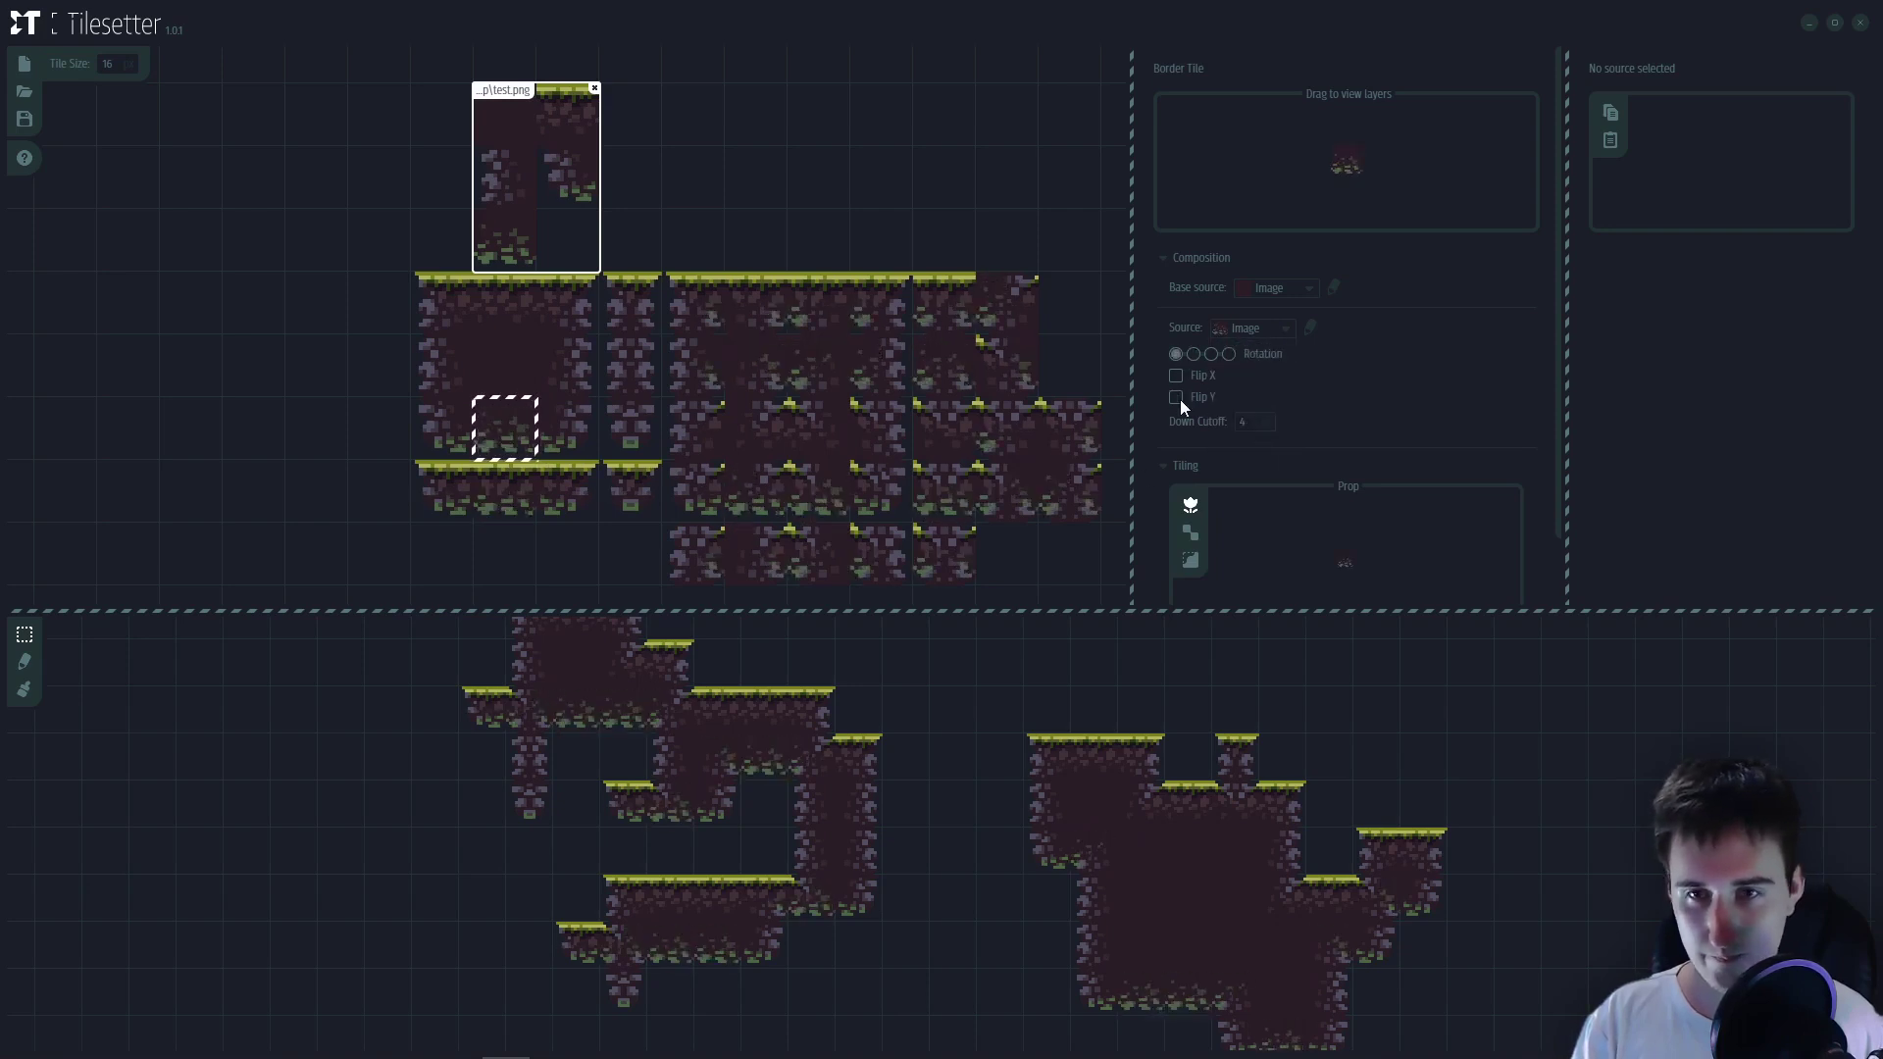
- Inspect the top corner tiles, the updated edges of the painted terrain and the bottom-left corner tile's composition
click(431, 302)
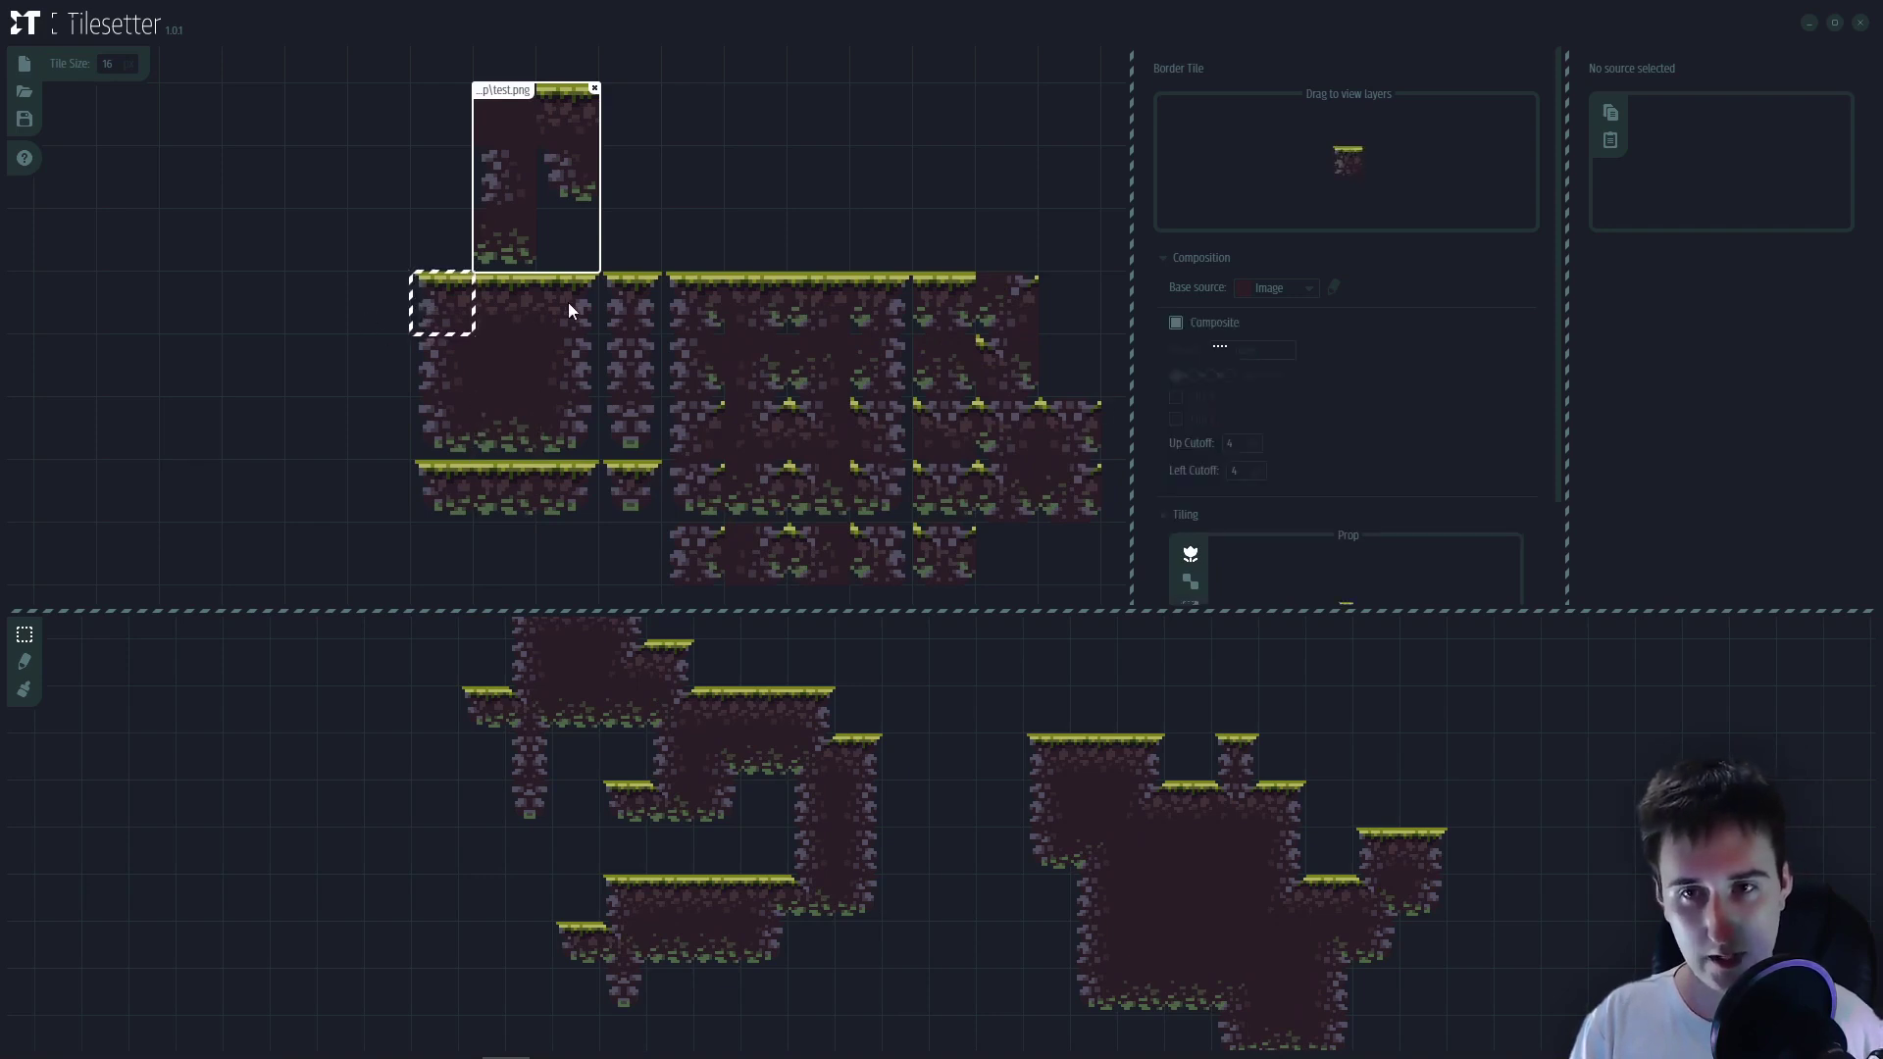
click(565, 303)
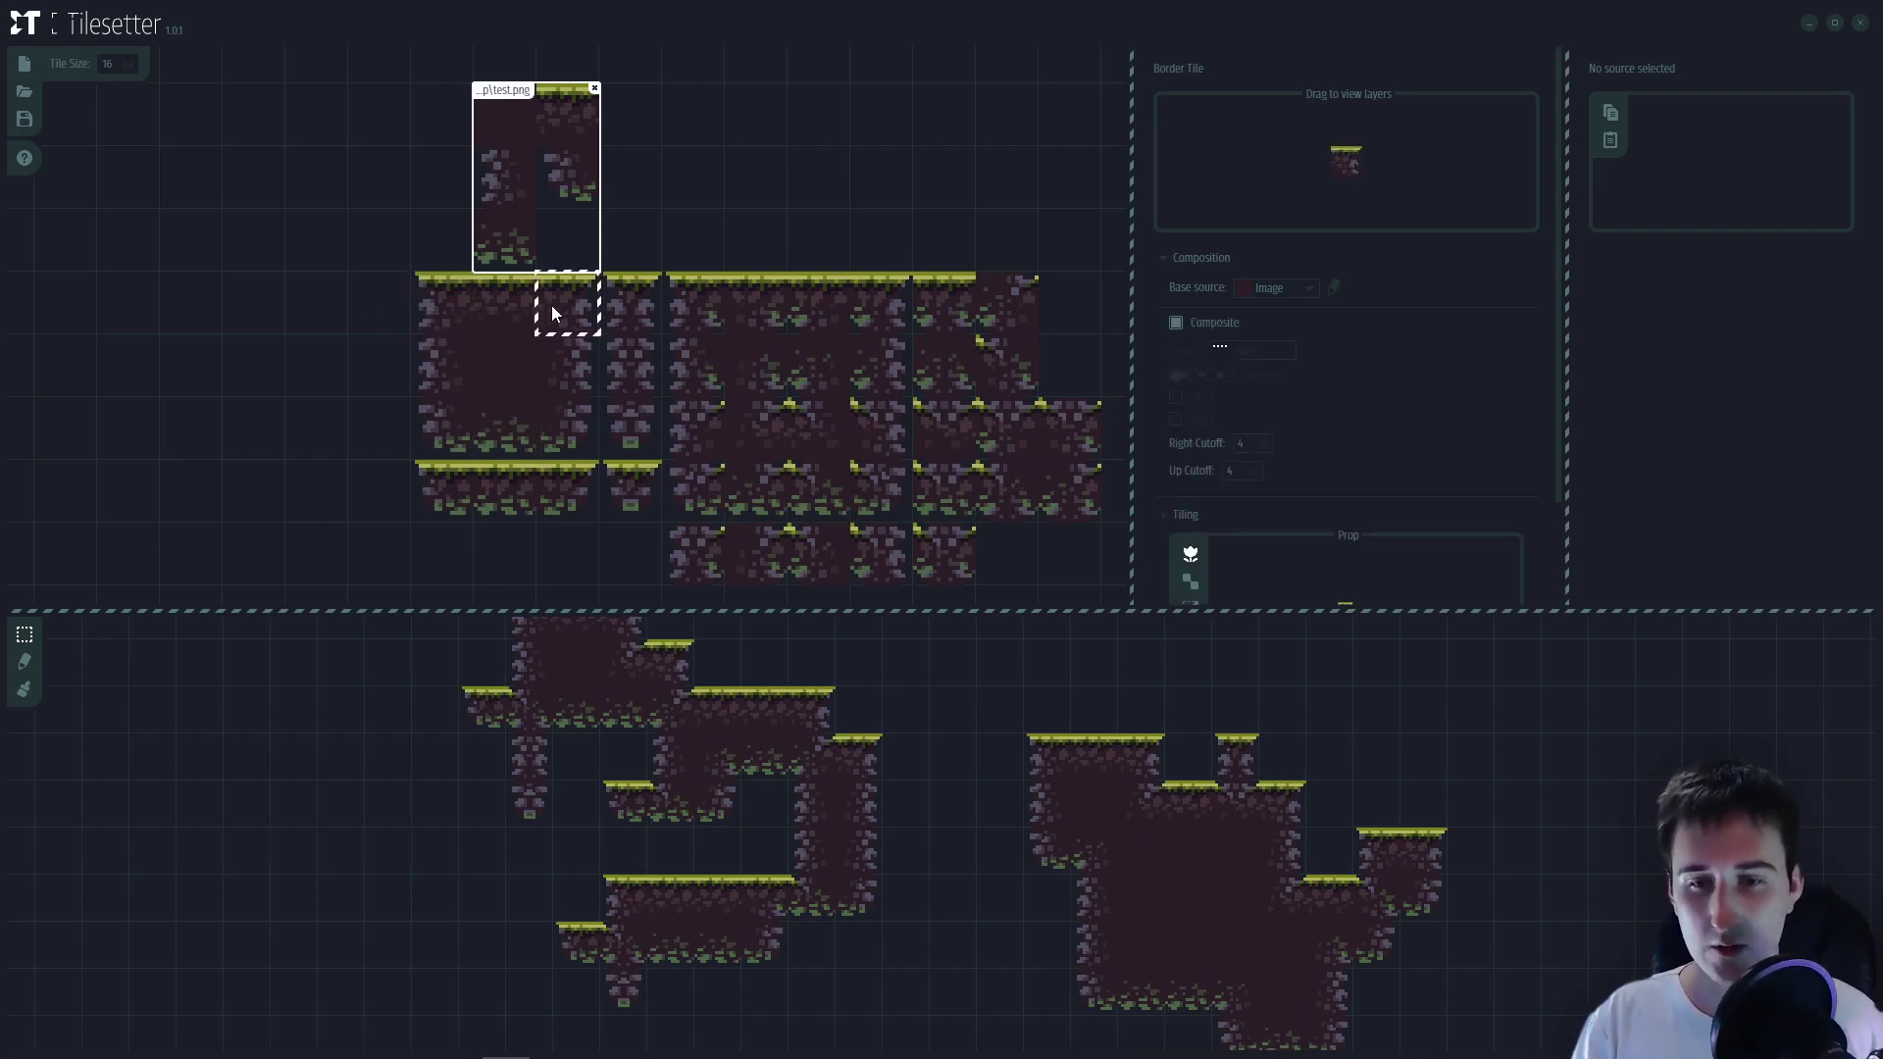
drag(1238, 961, 1076, 838)
drag(850, 775, 908, 808)
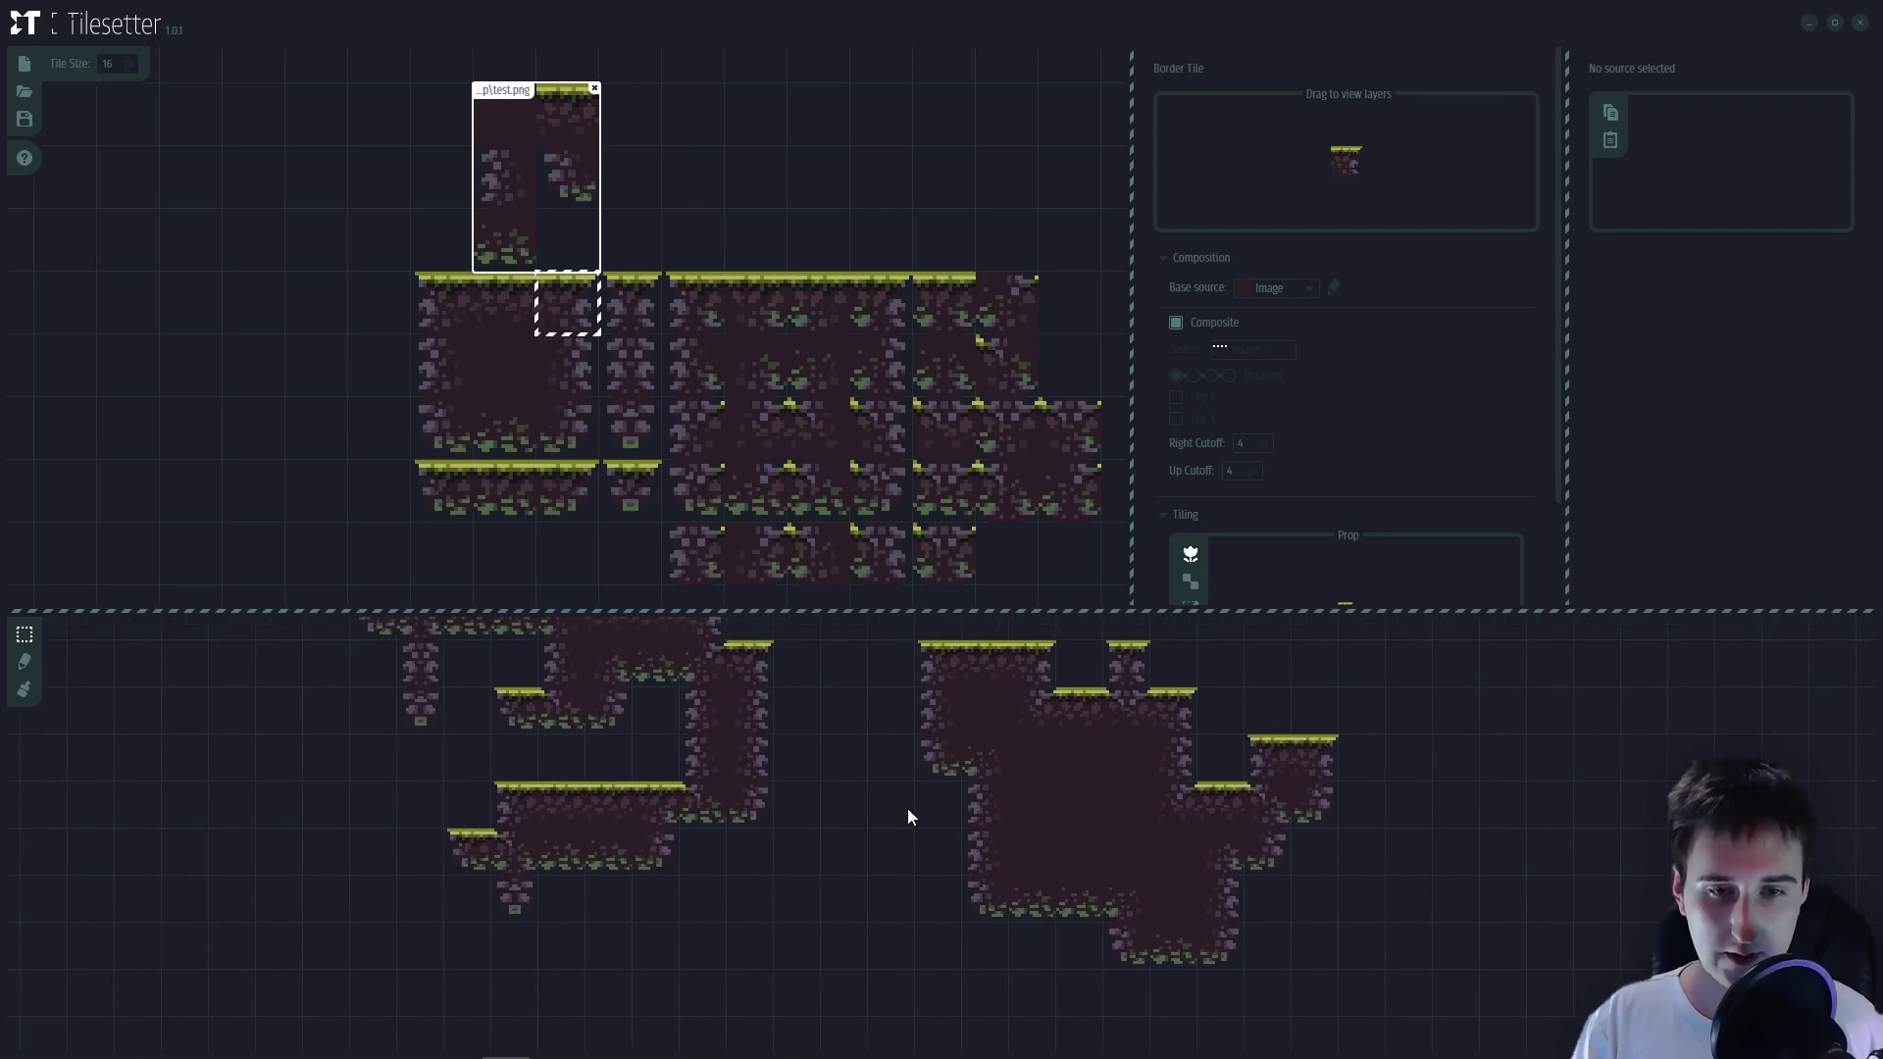
drag(785, 765, 849, 811)
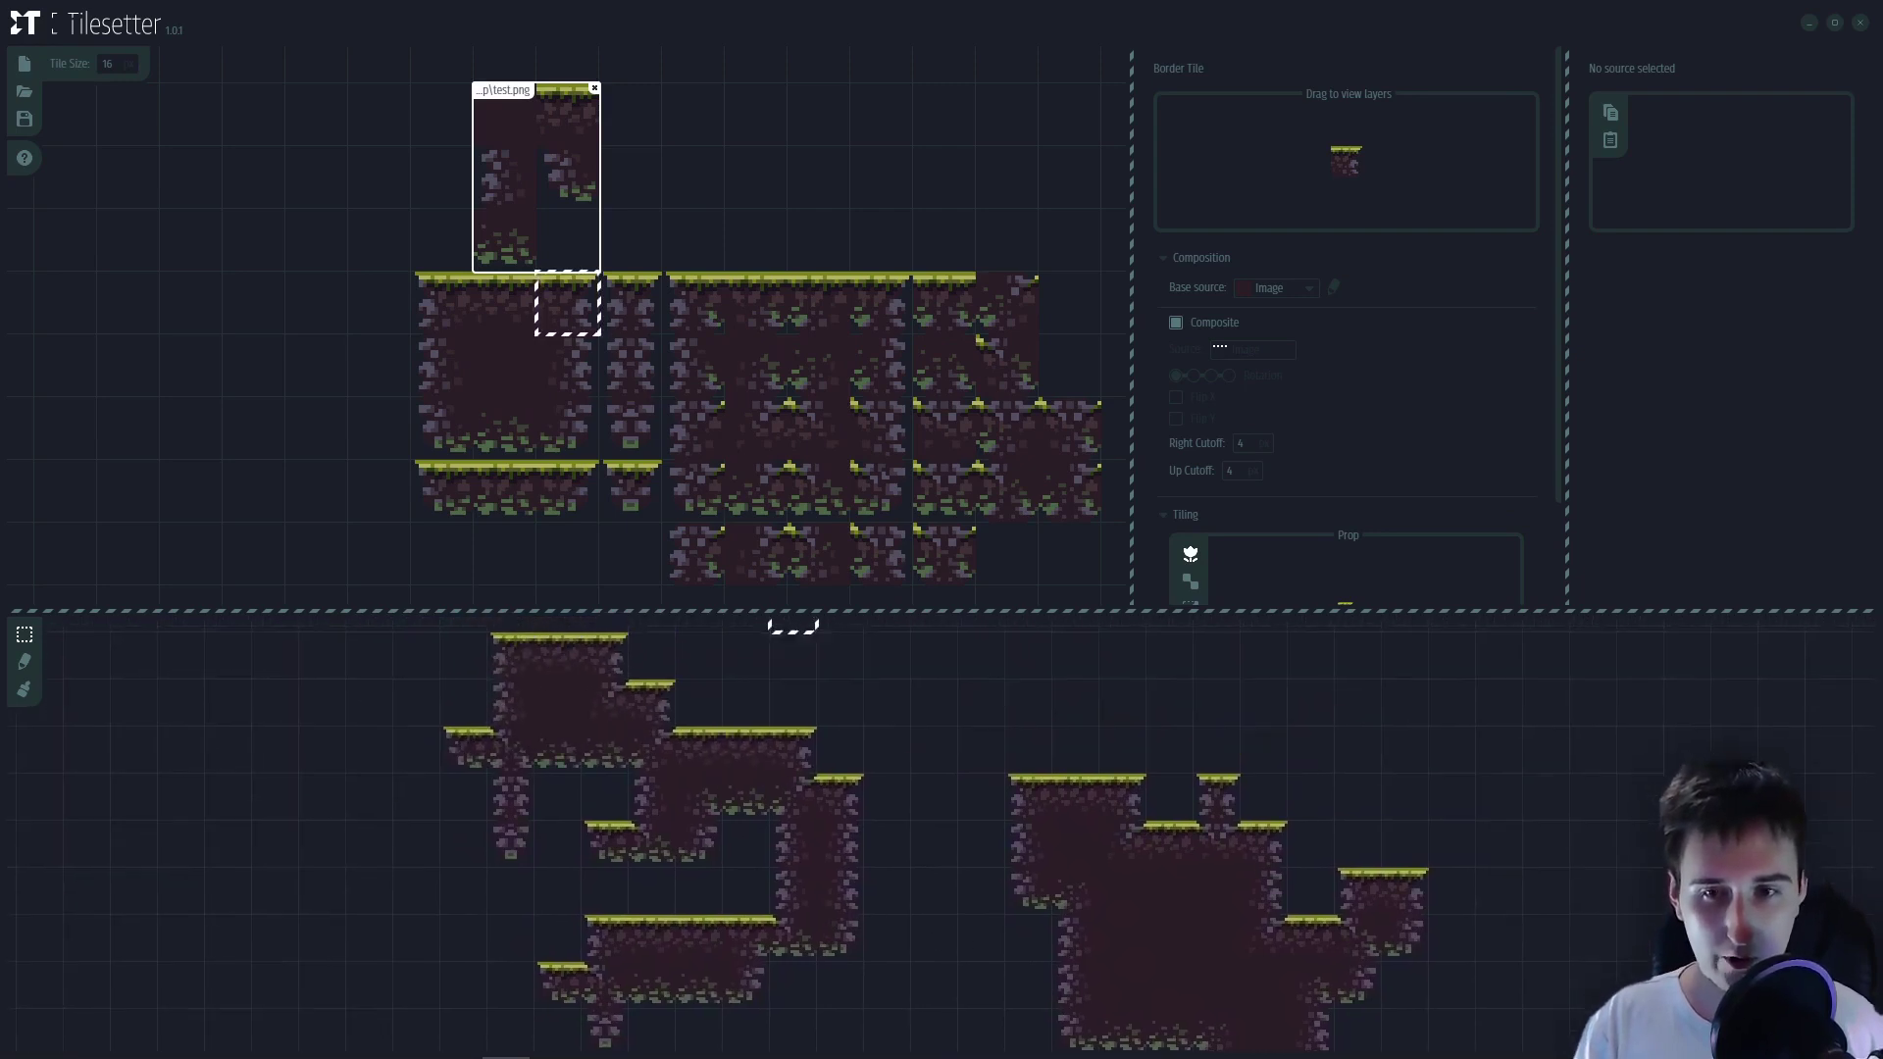
click(439, 446)
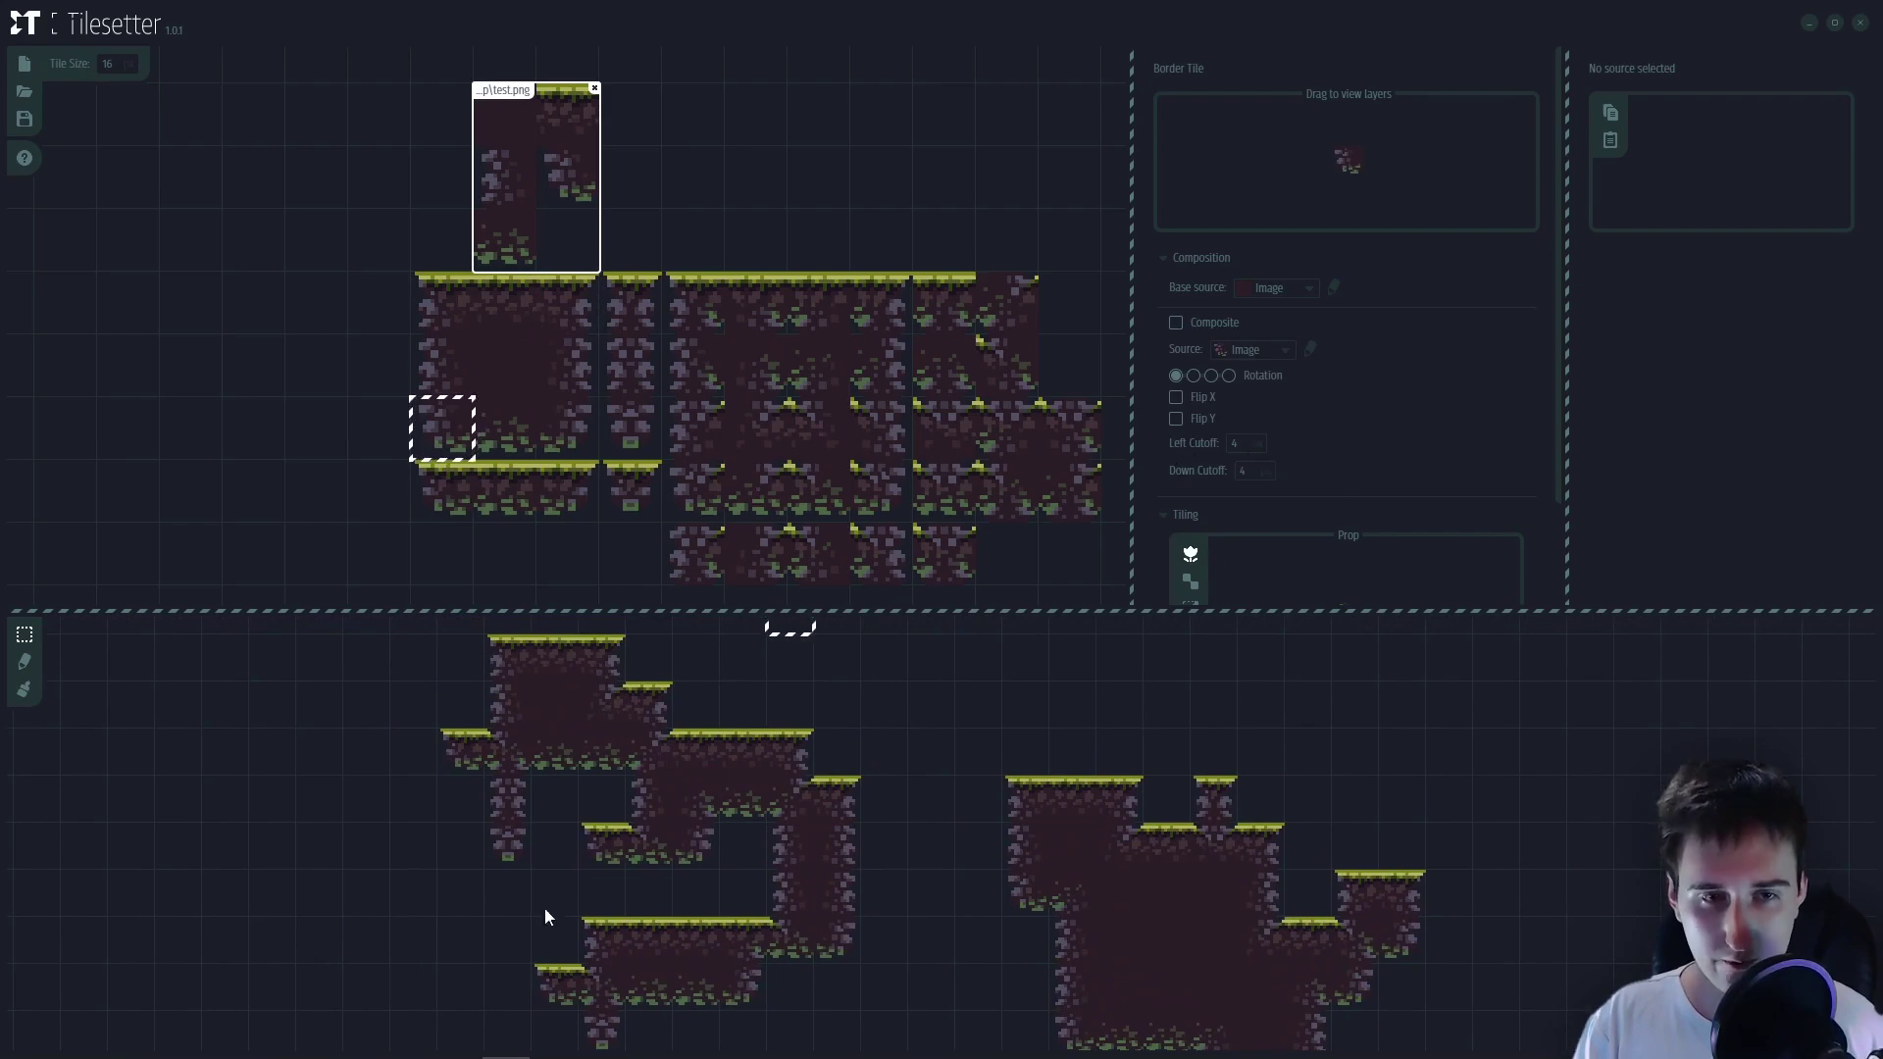
- Switch to Krita and fill the 16 px square of the first tile in test.png with bright green
click(505, 1037)
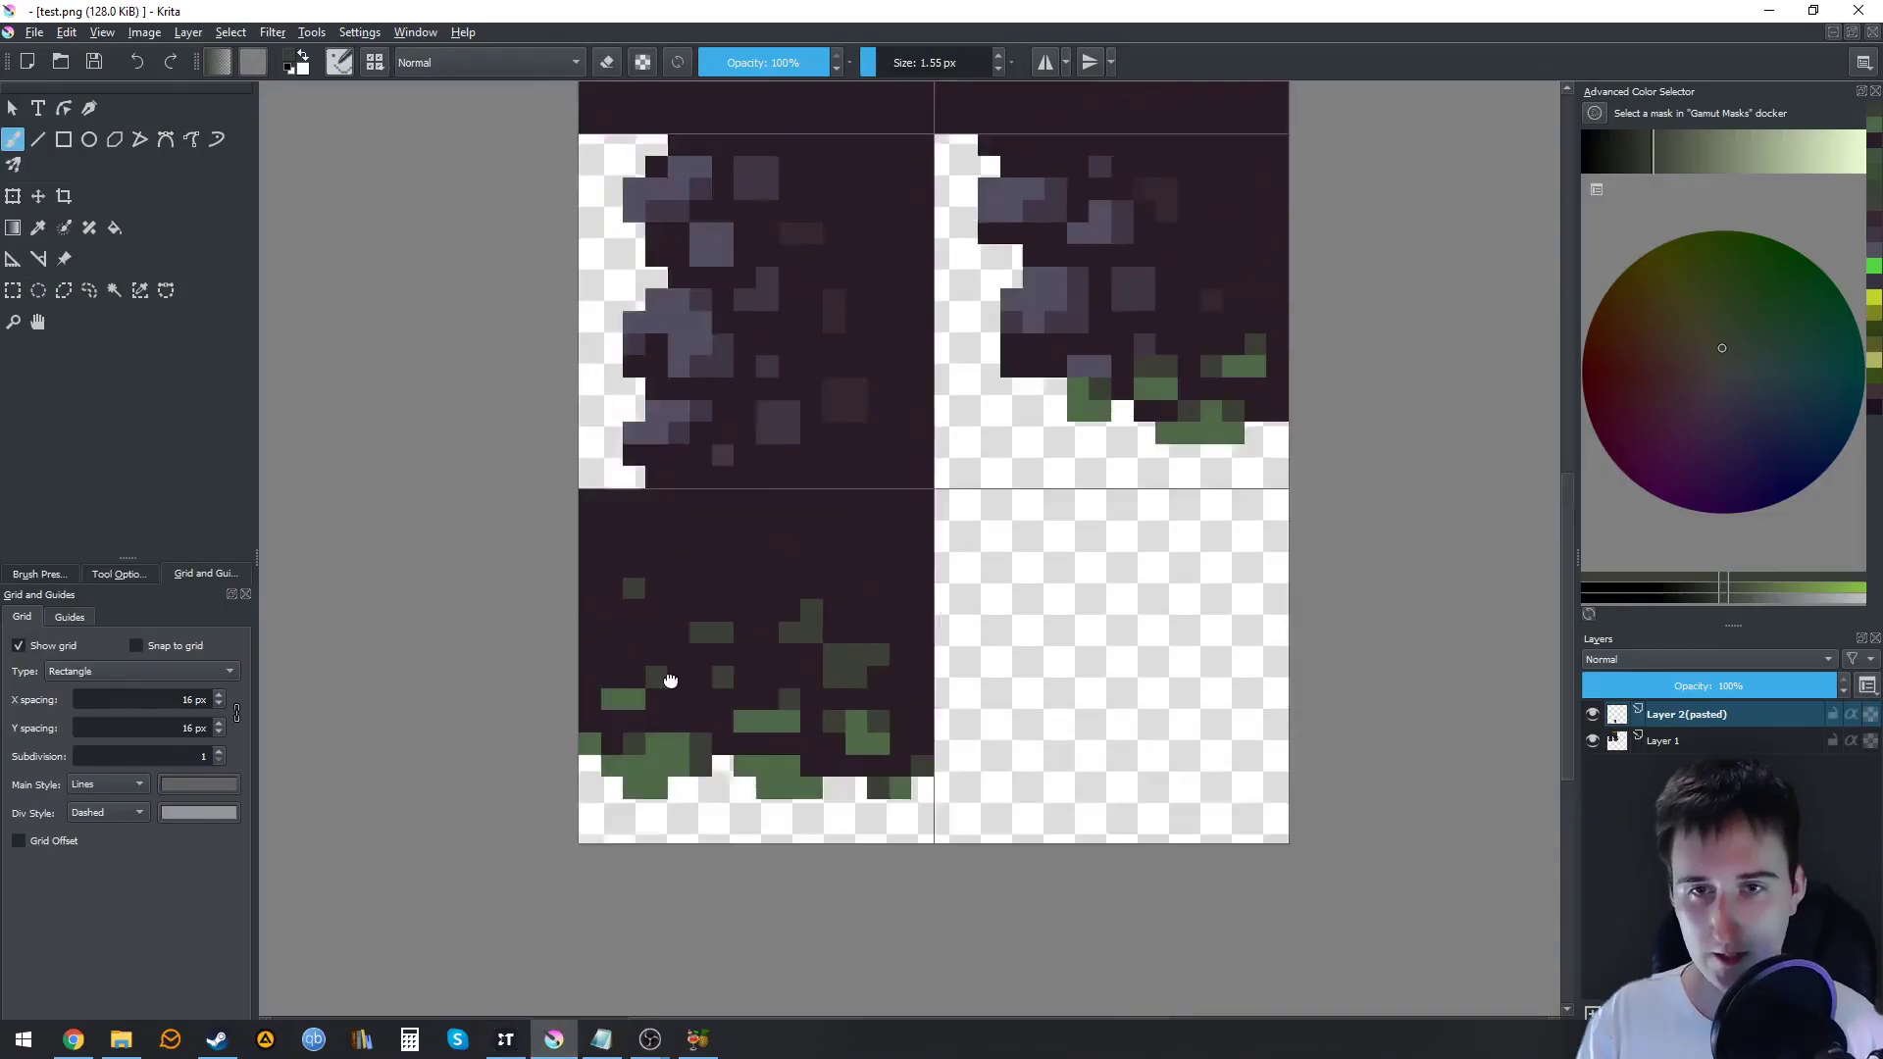
key(ctrl+r)
drag(607, 297, 961, 647)
key(f)
click(1744, 278)
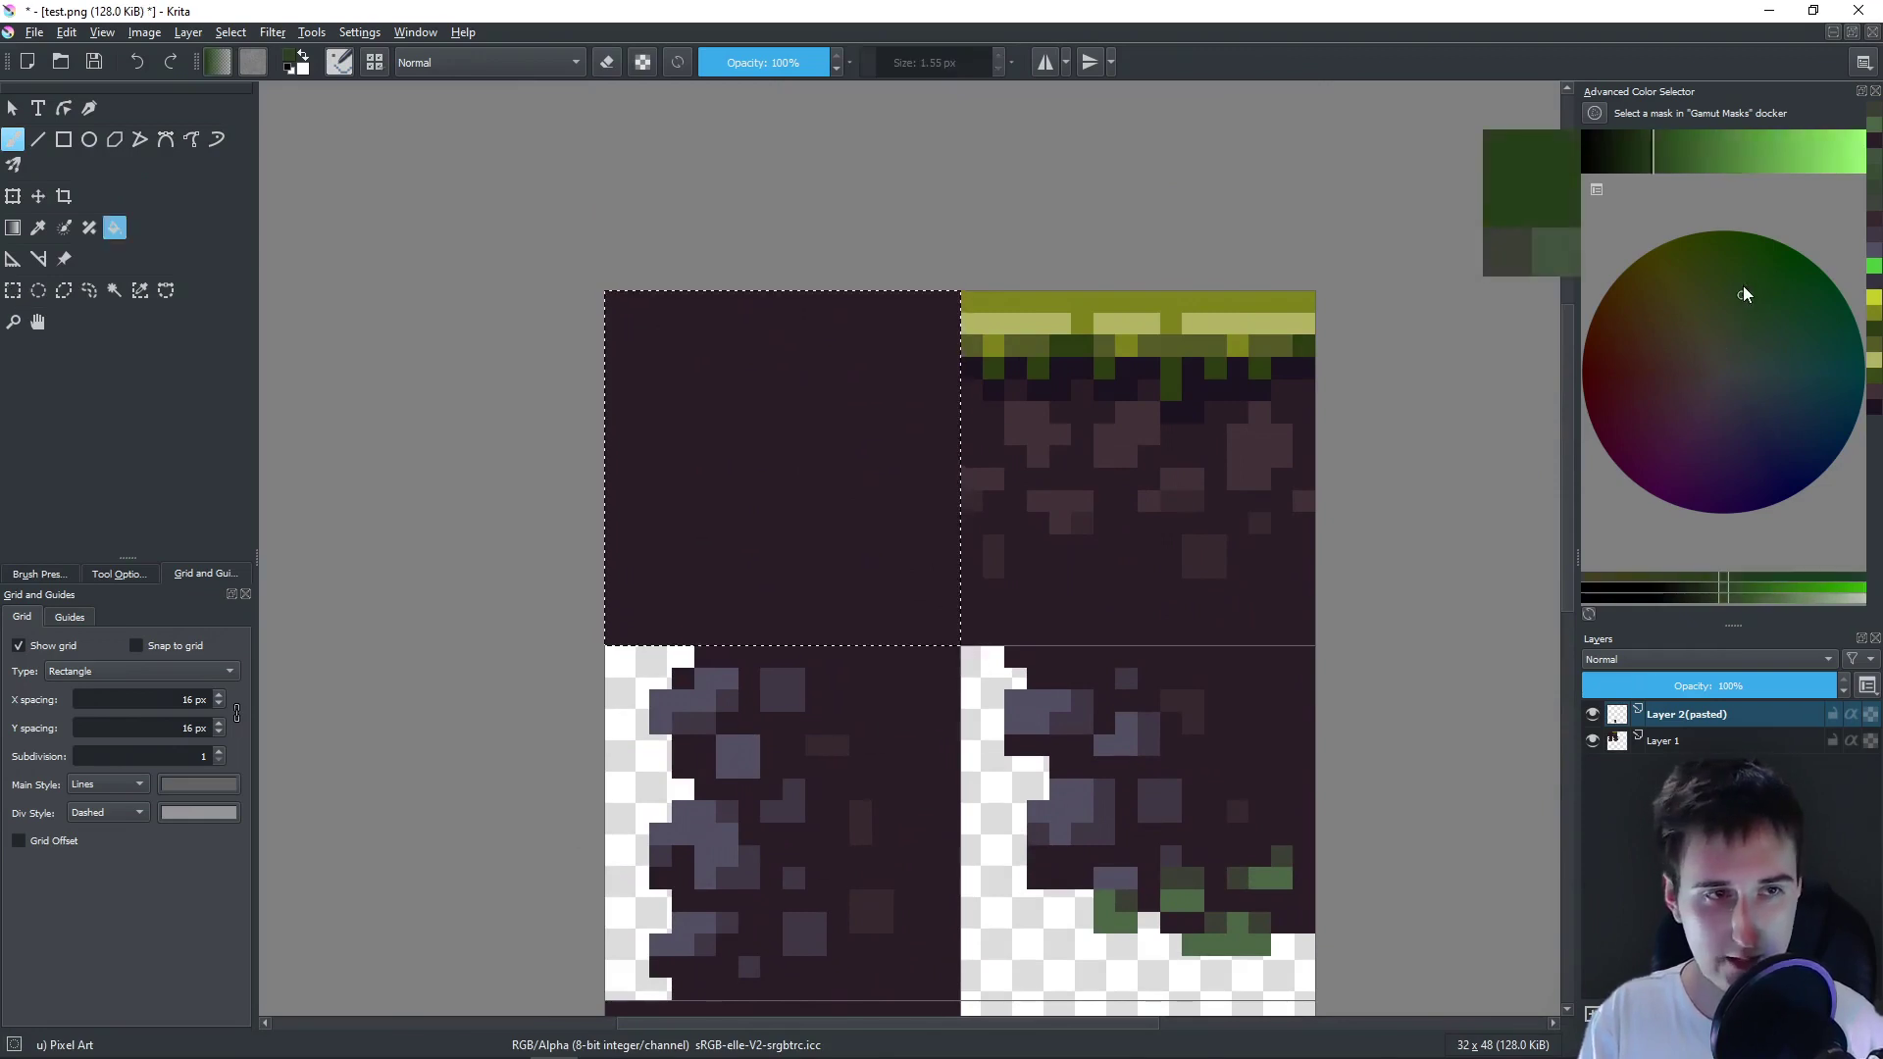
click(1751, 169)
click(774, 530)
- Save test.png with the offered PNG options and switch back to Tilesetter
key(ctrl+s)
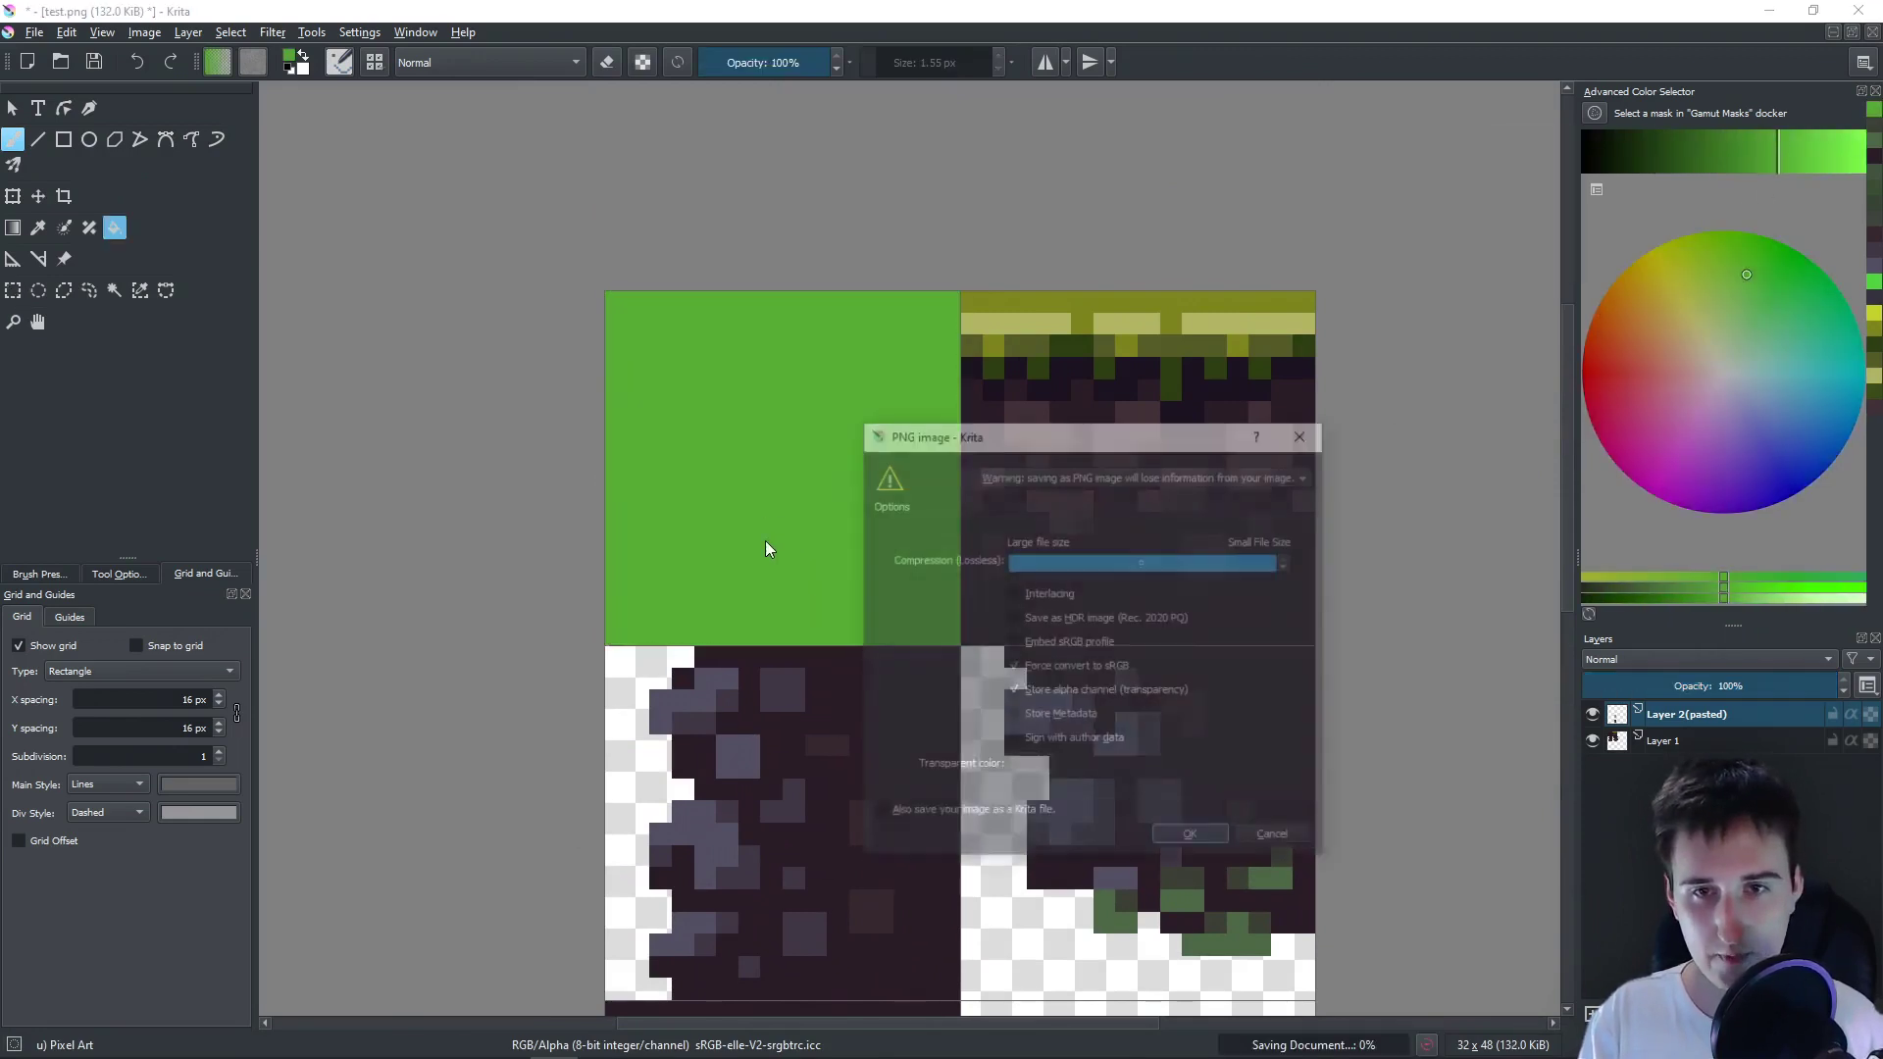
click(1190, 841)
key(alt+Tab)
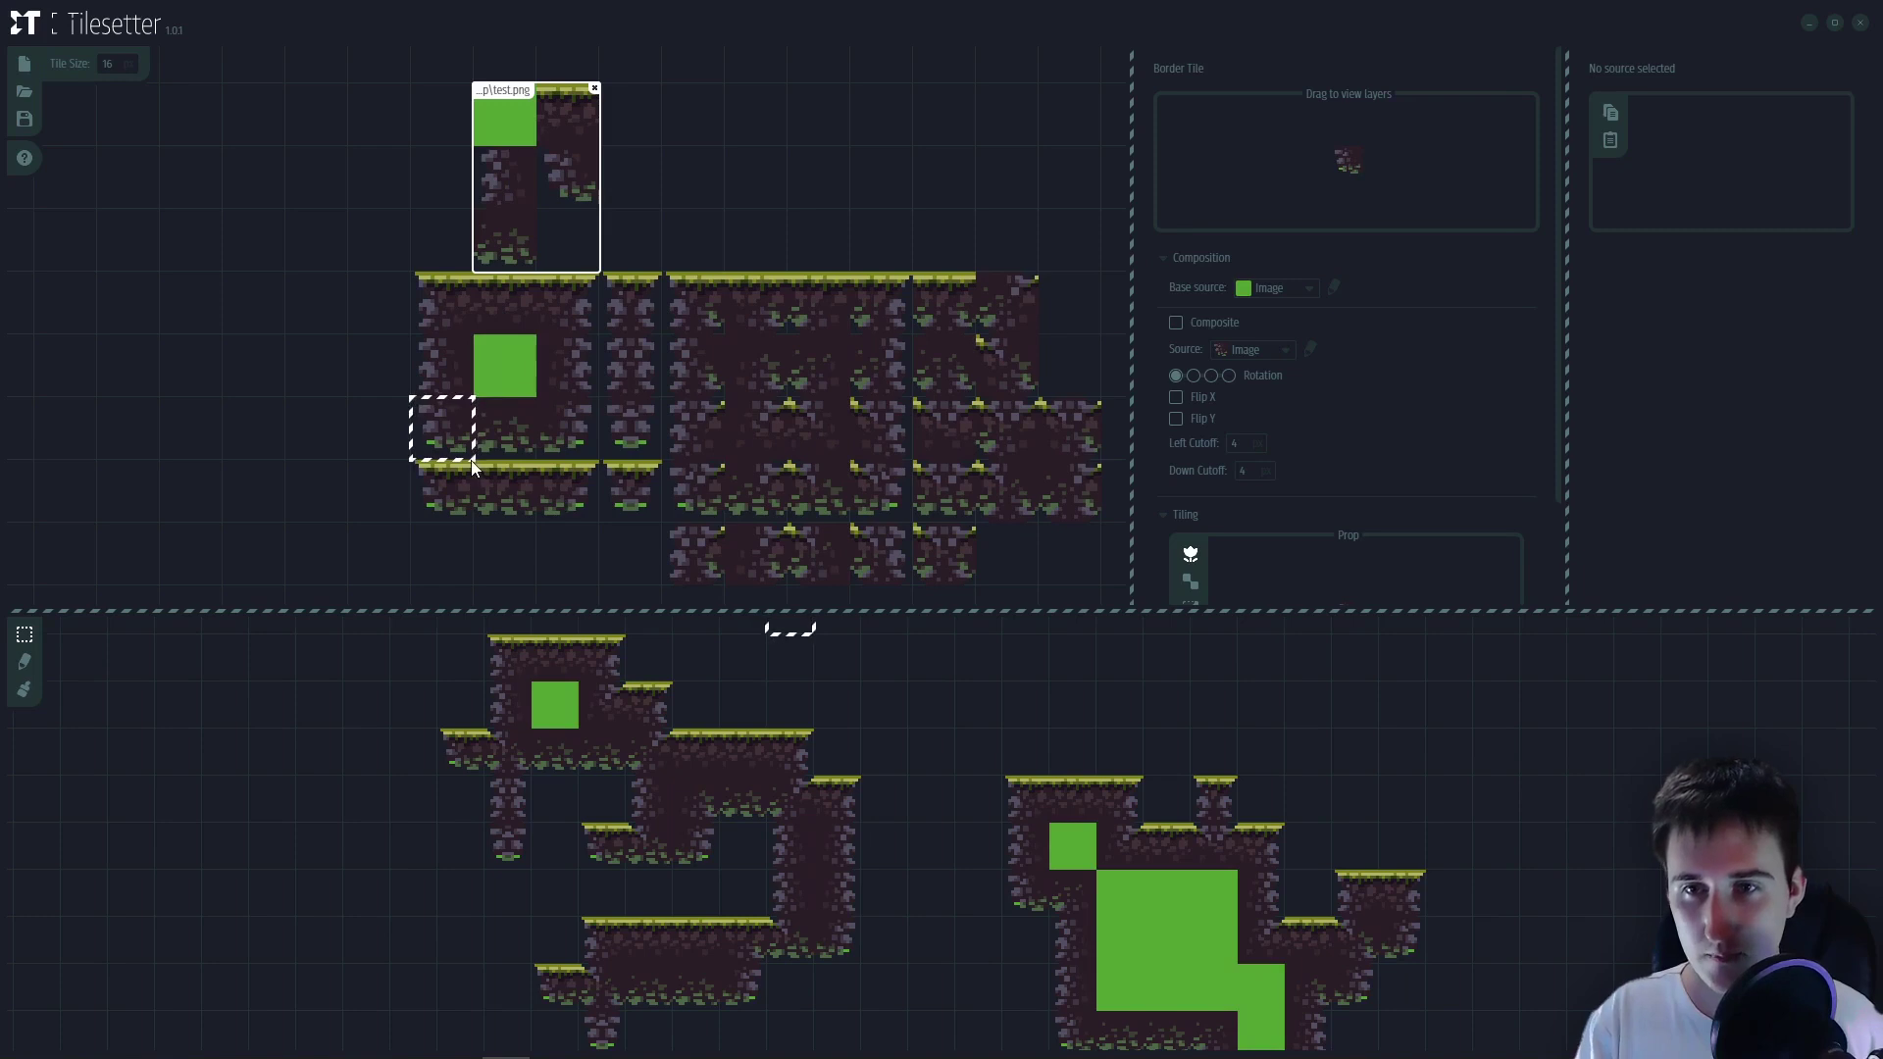
- Inspect the composition of the green base tile, the bottom-left corner border tile and the top border tile
click(527, 369)
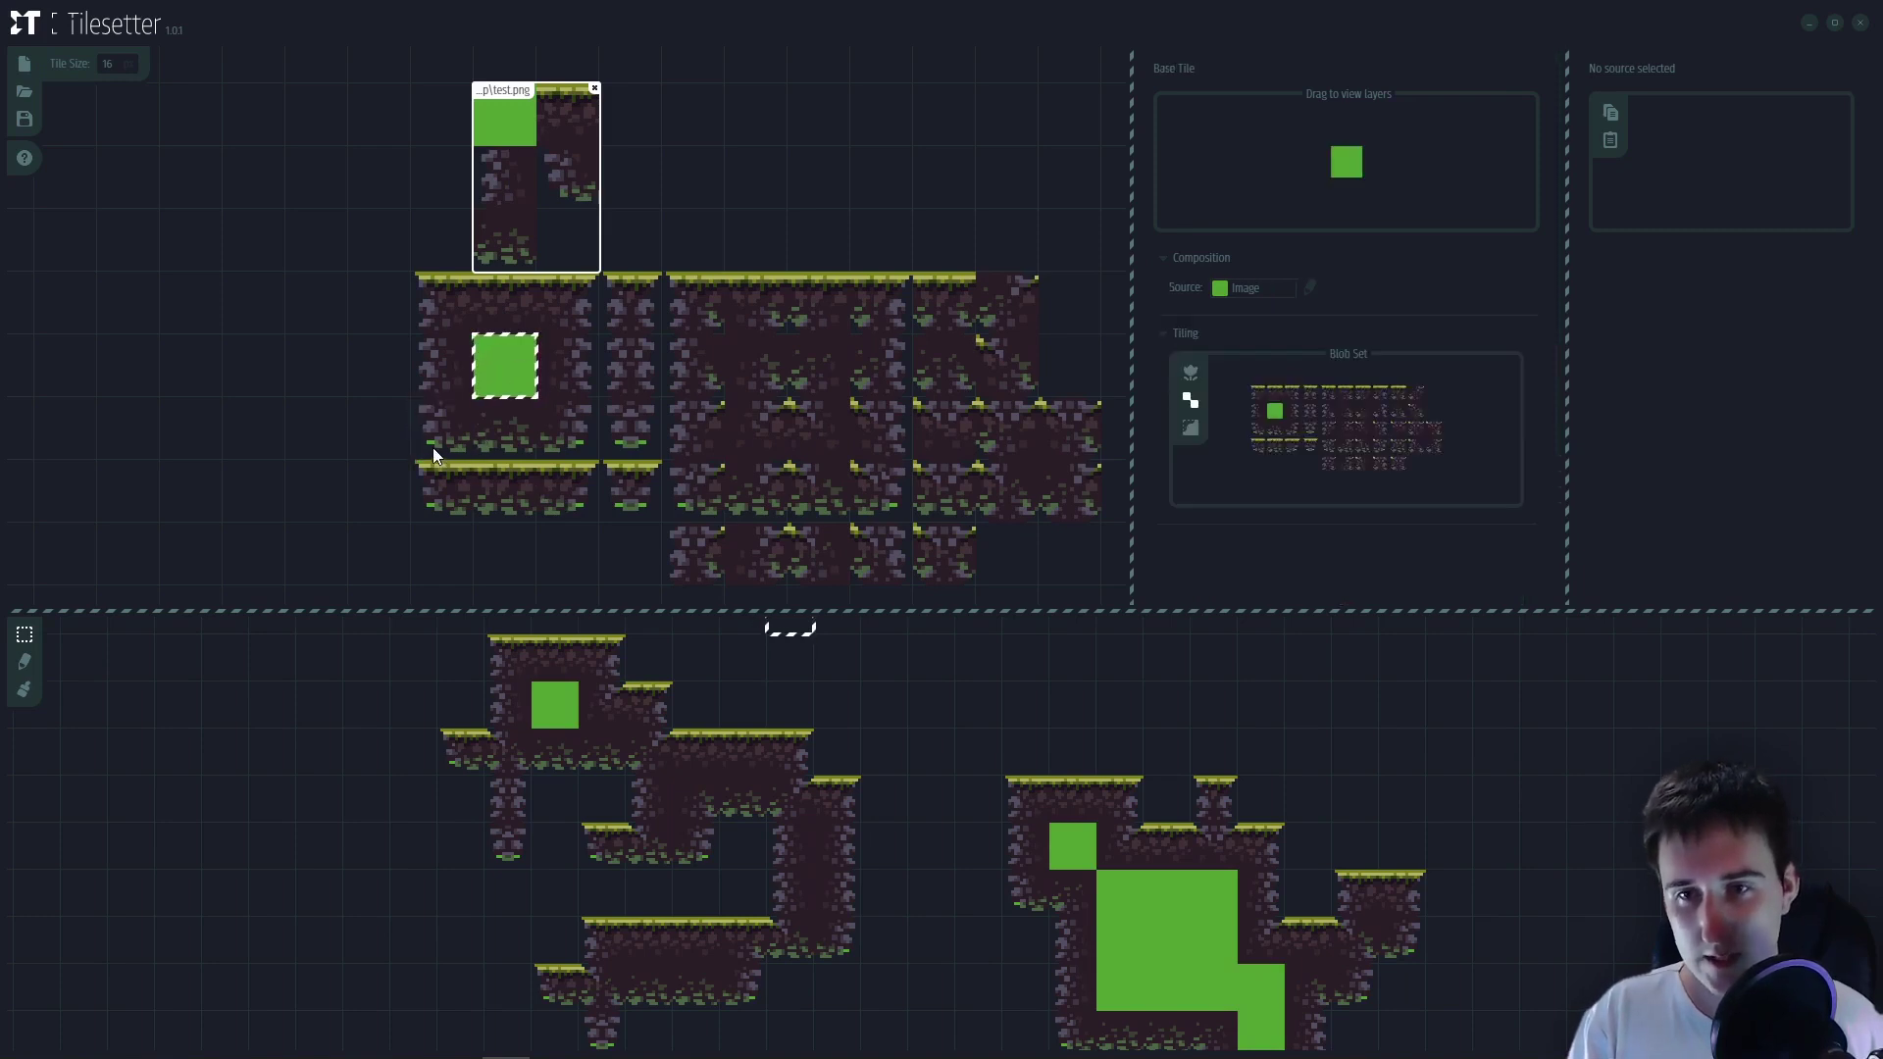
click(432, 447)
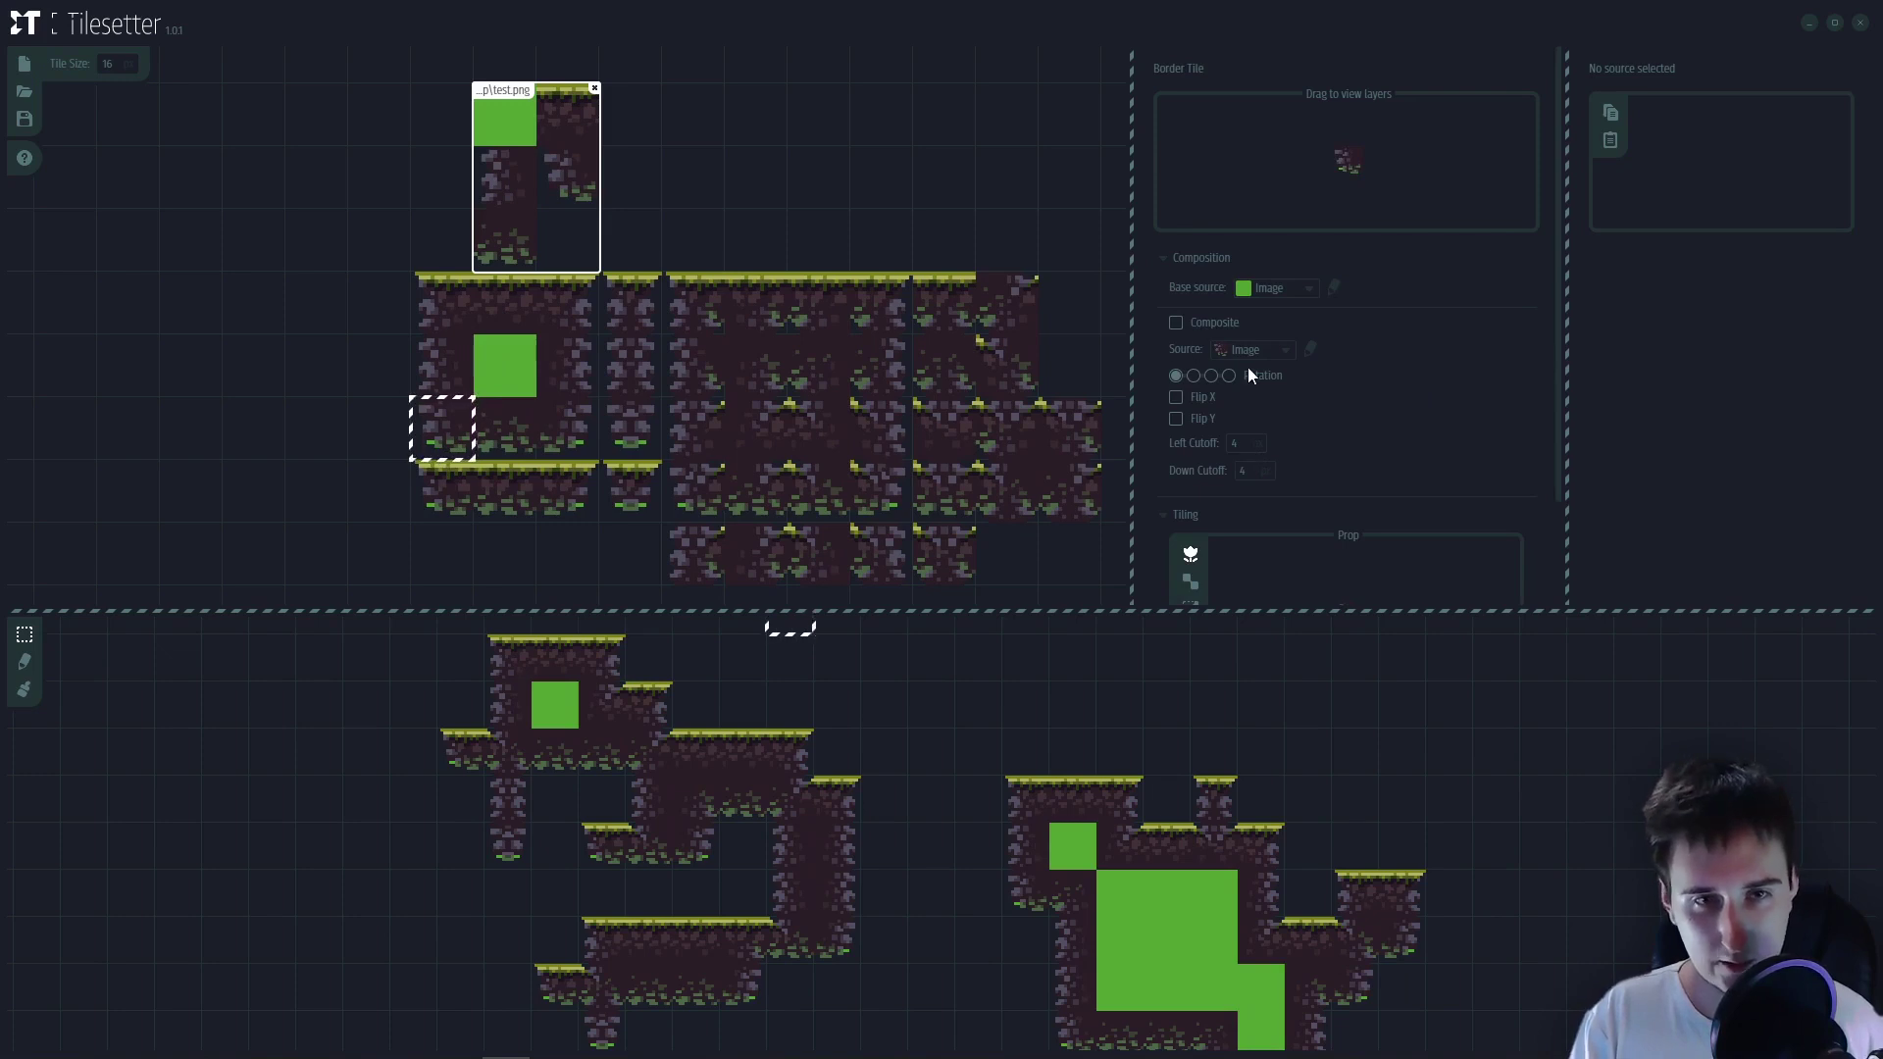
drag(449, 422, 324, 423)
key(ctrl+z)
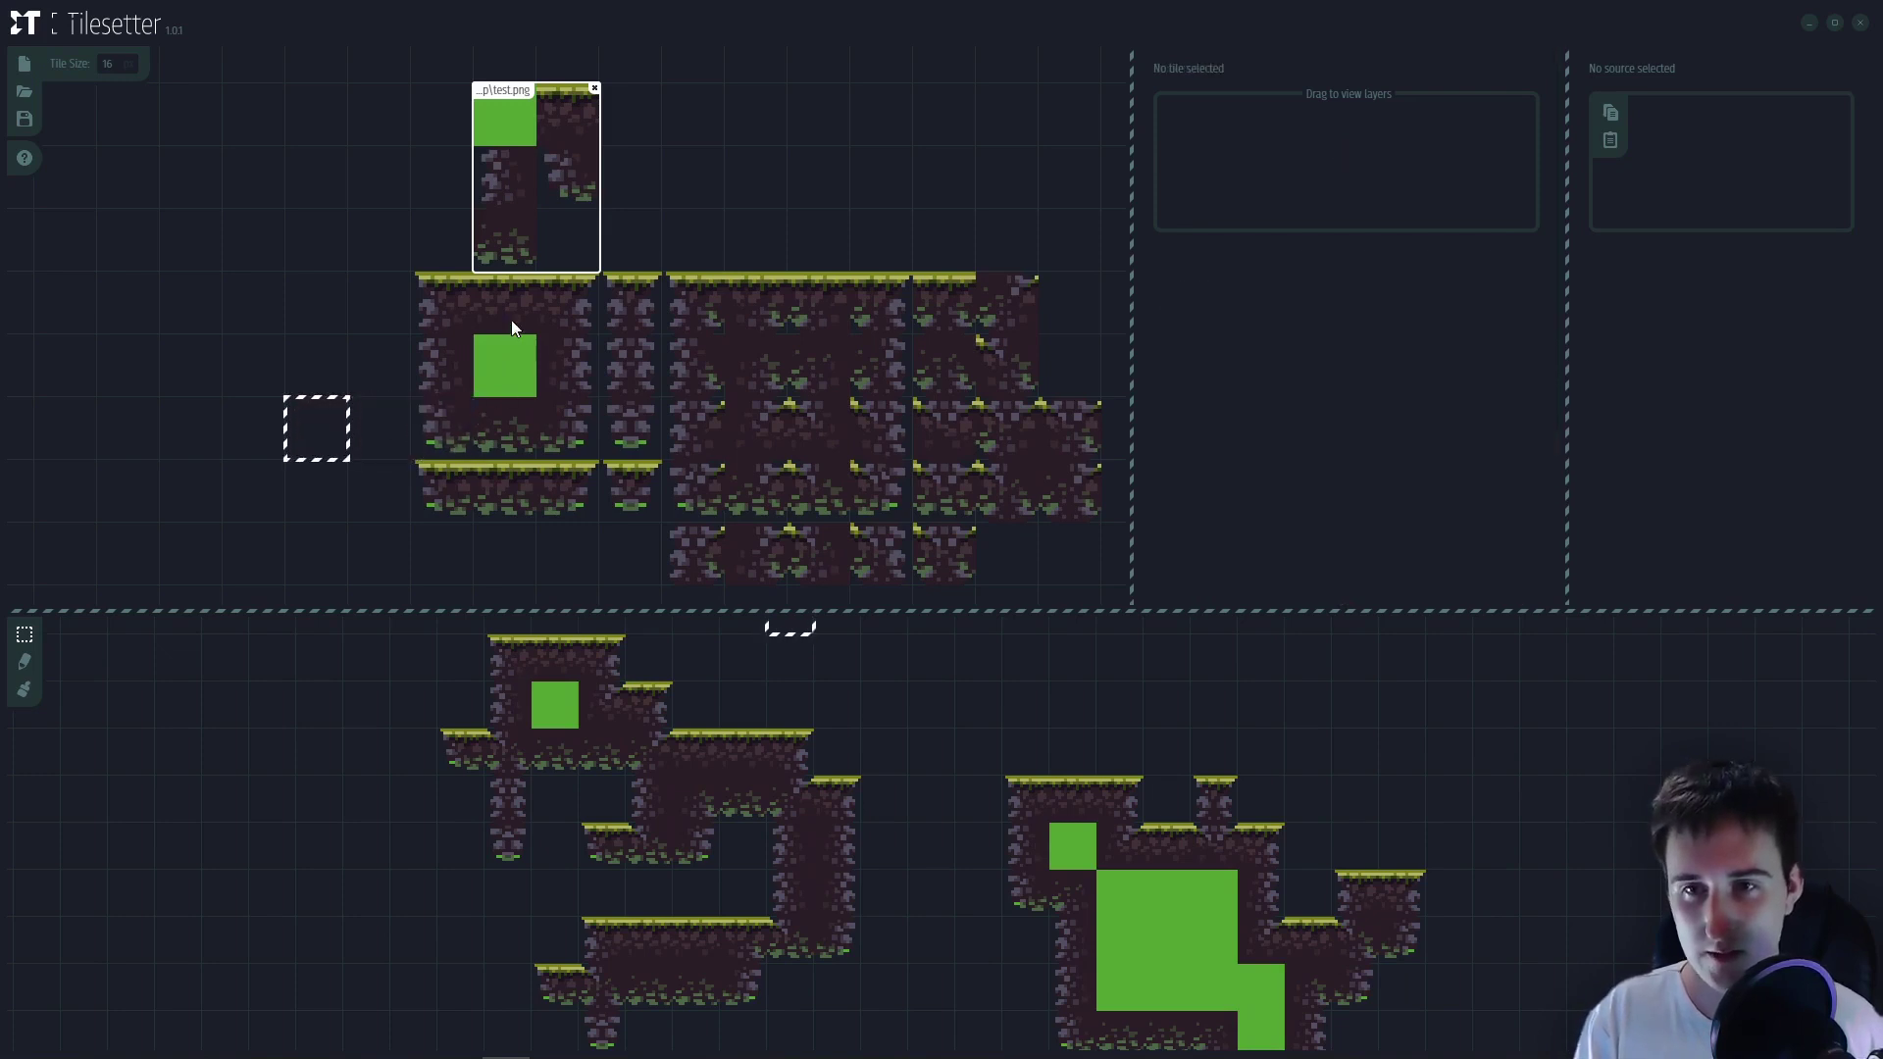
click(510, 320)
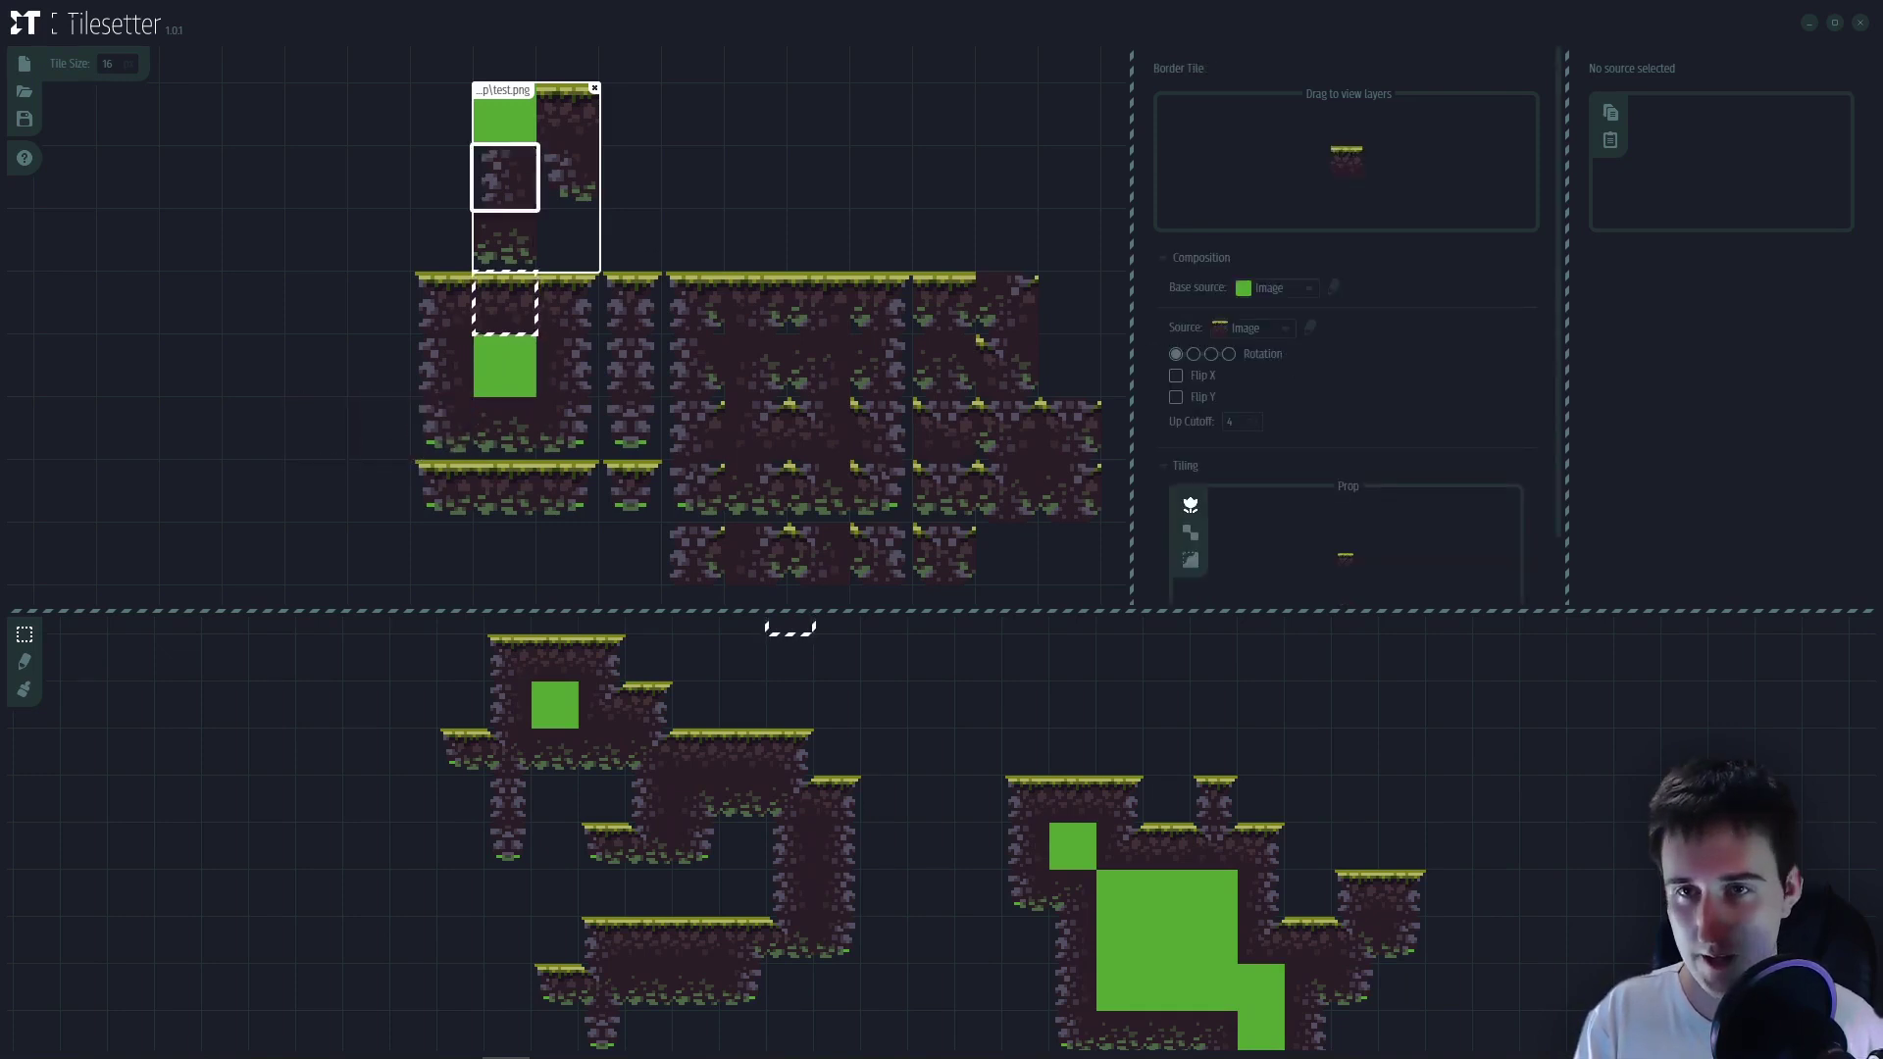
- Move the test.png image out of view and compare the cutoff settings of the bottom-left corner and top border tiles
click(522, 182)
drag(515, 96, 458, 39)
drag(484, 480, 548, 272)
click(514, 460)
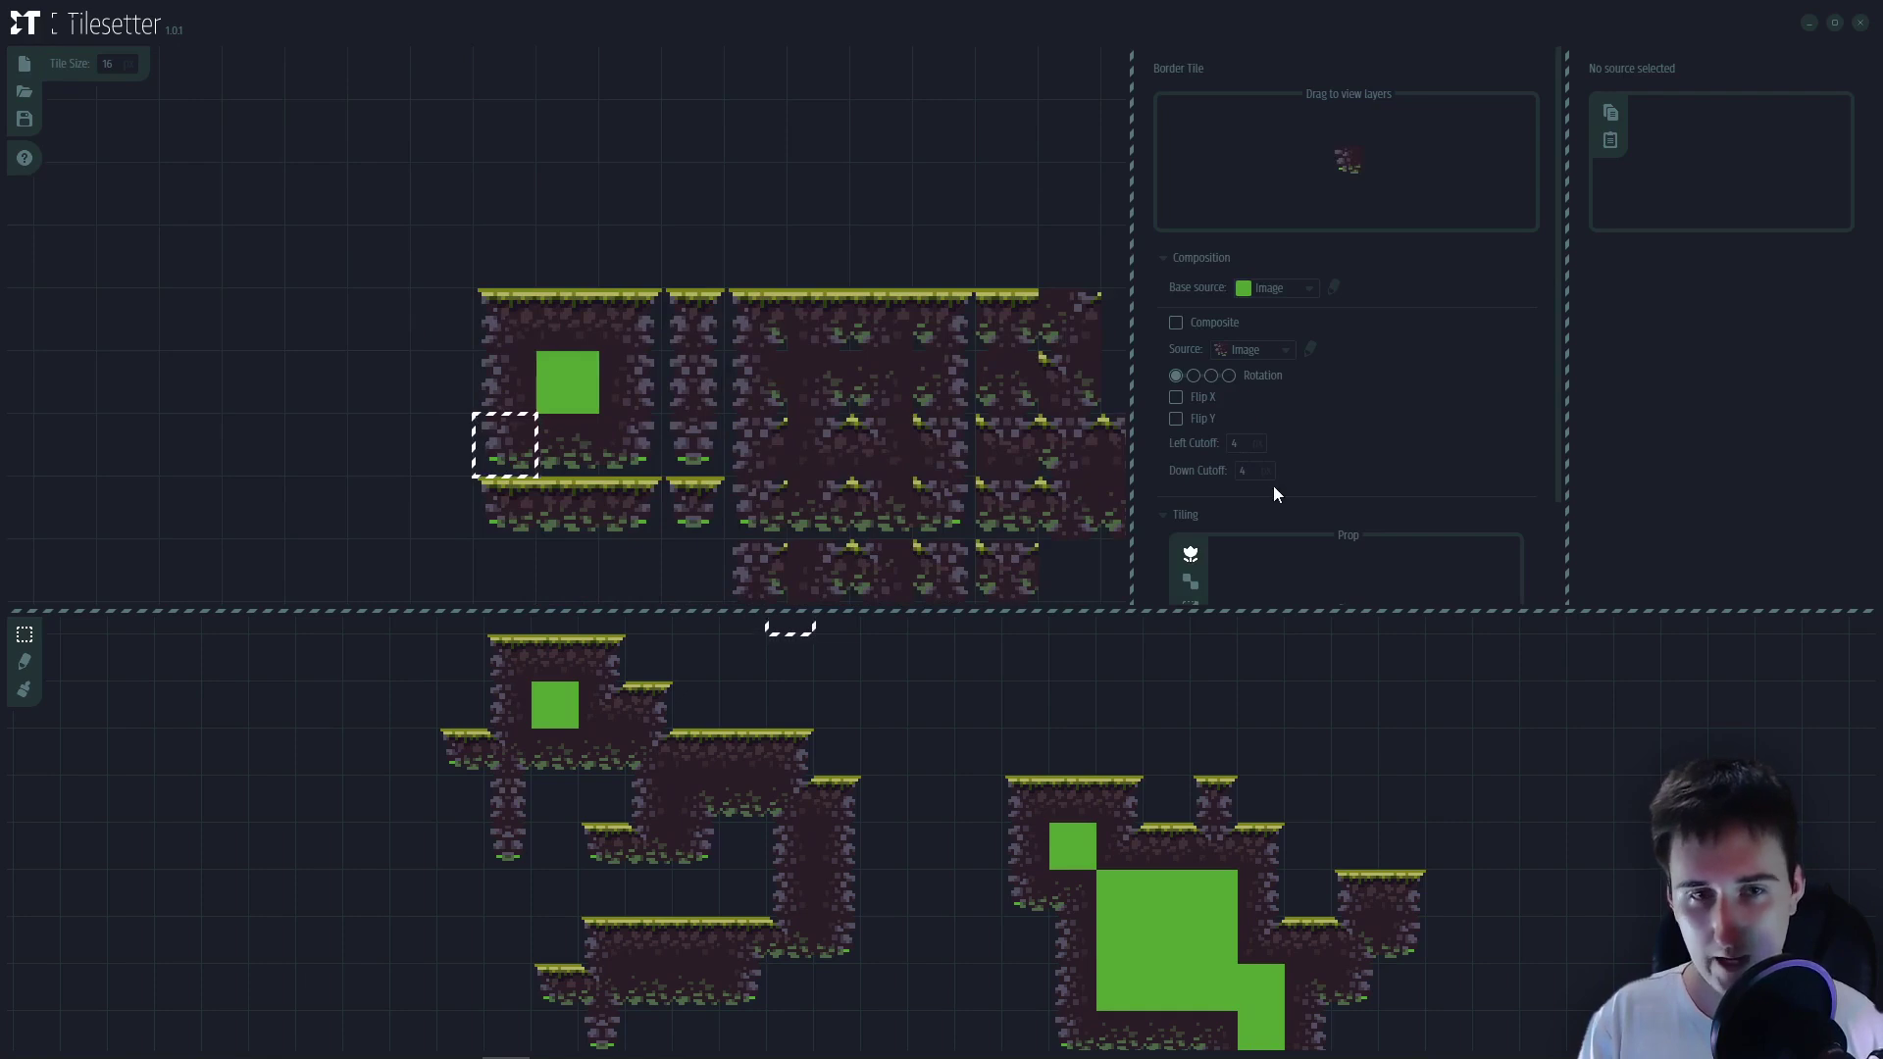
click(569, 320)
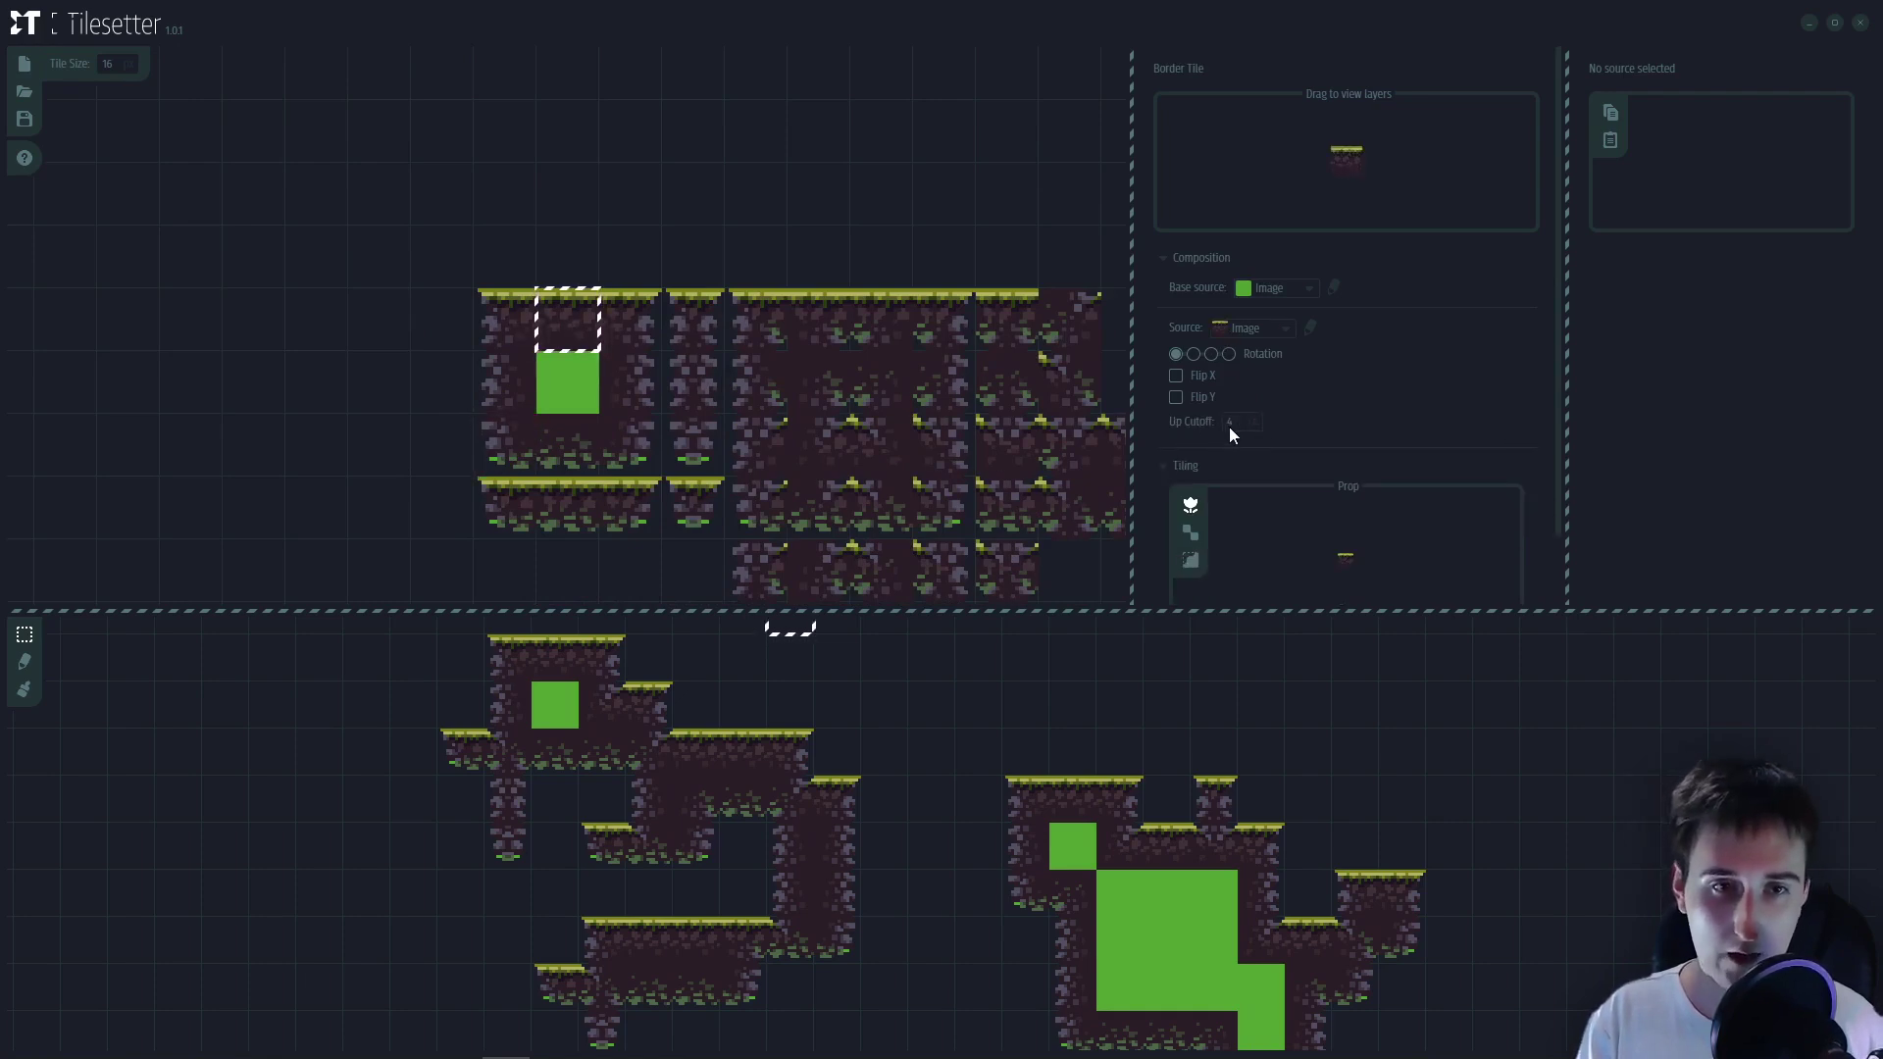
click(563, 398)
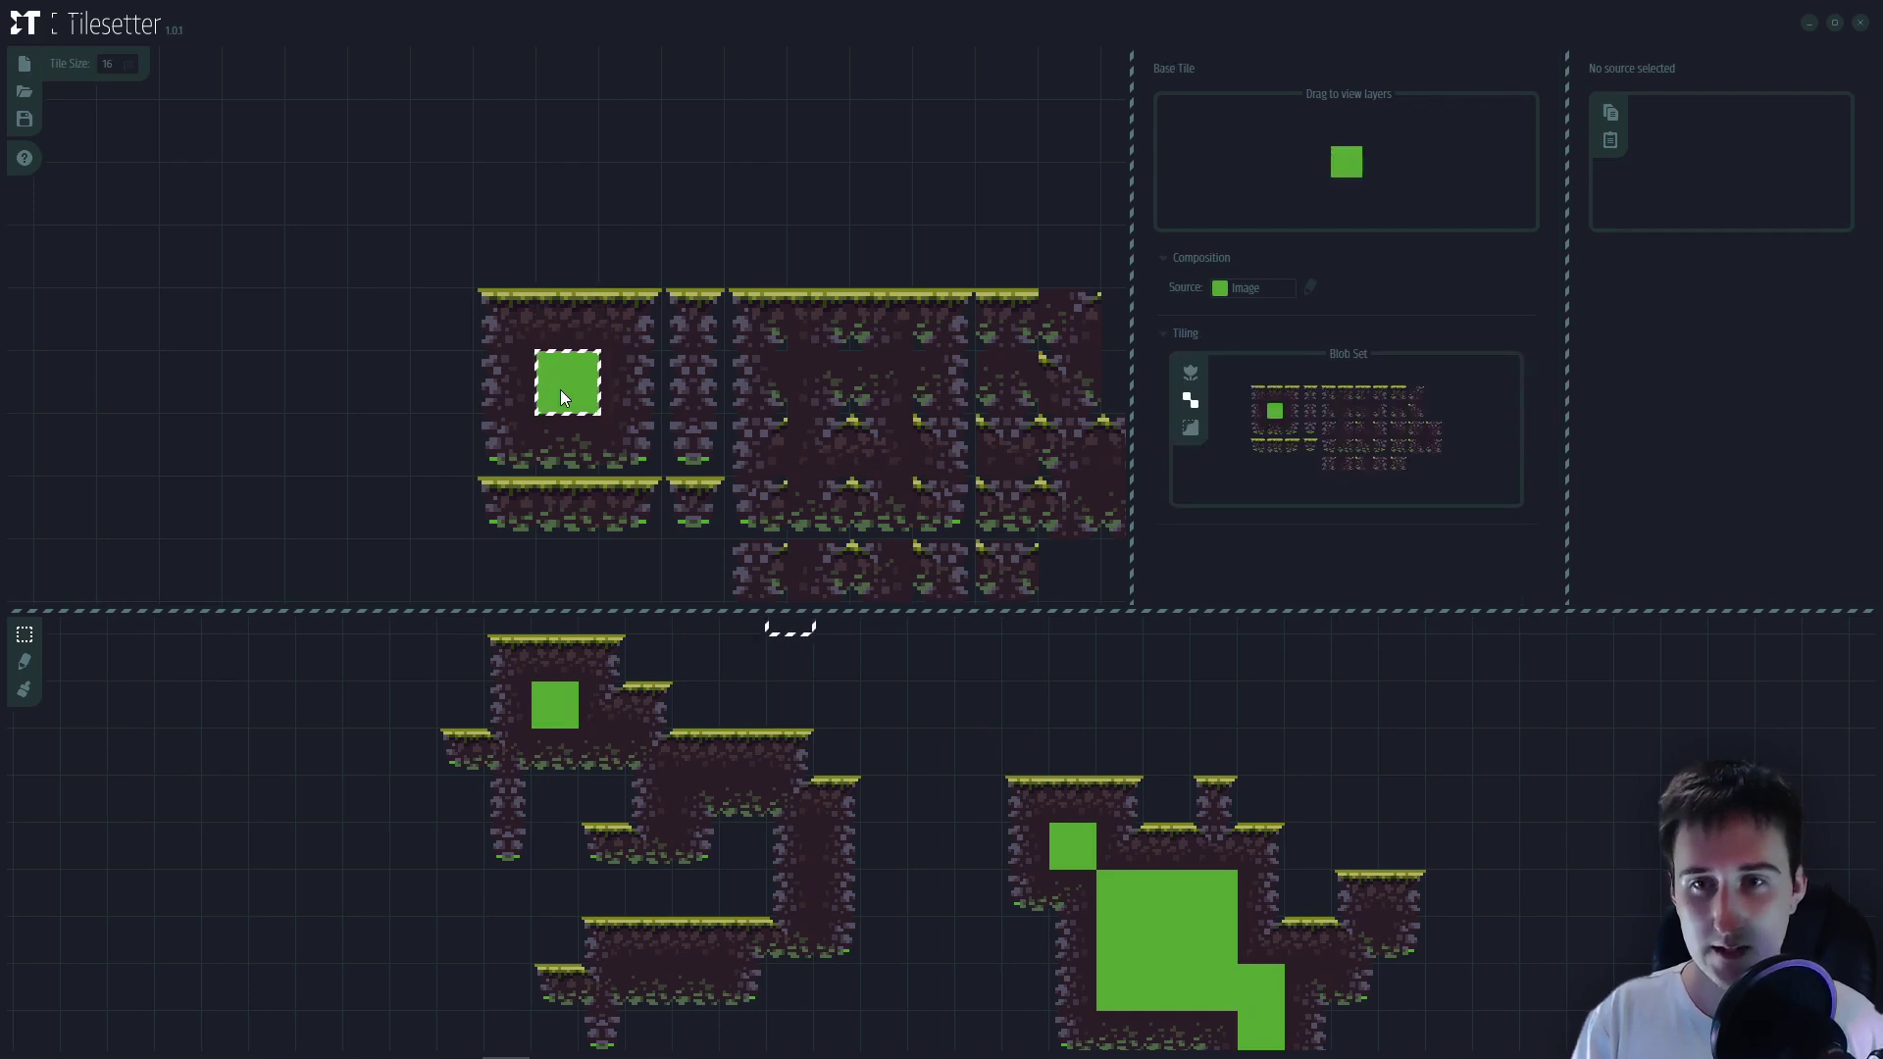
- Set the top border tile's source to the white dotted edge image
click(558, 306)
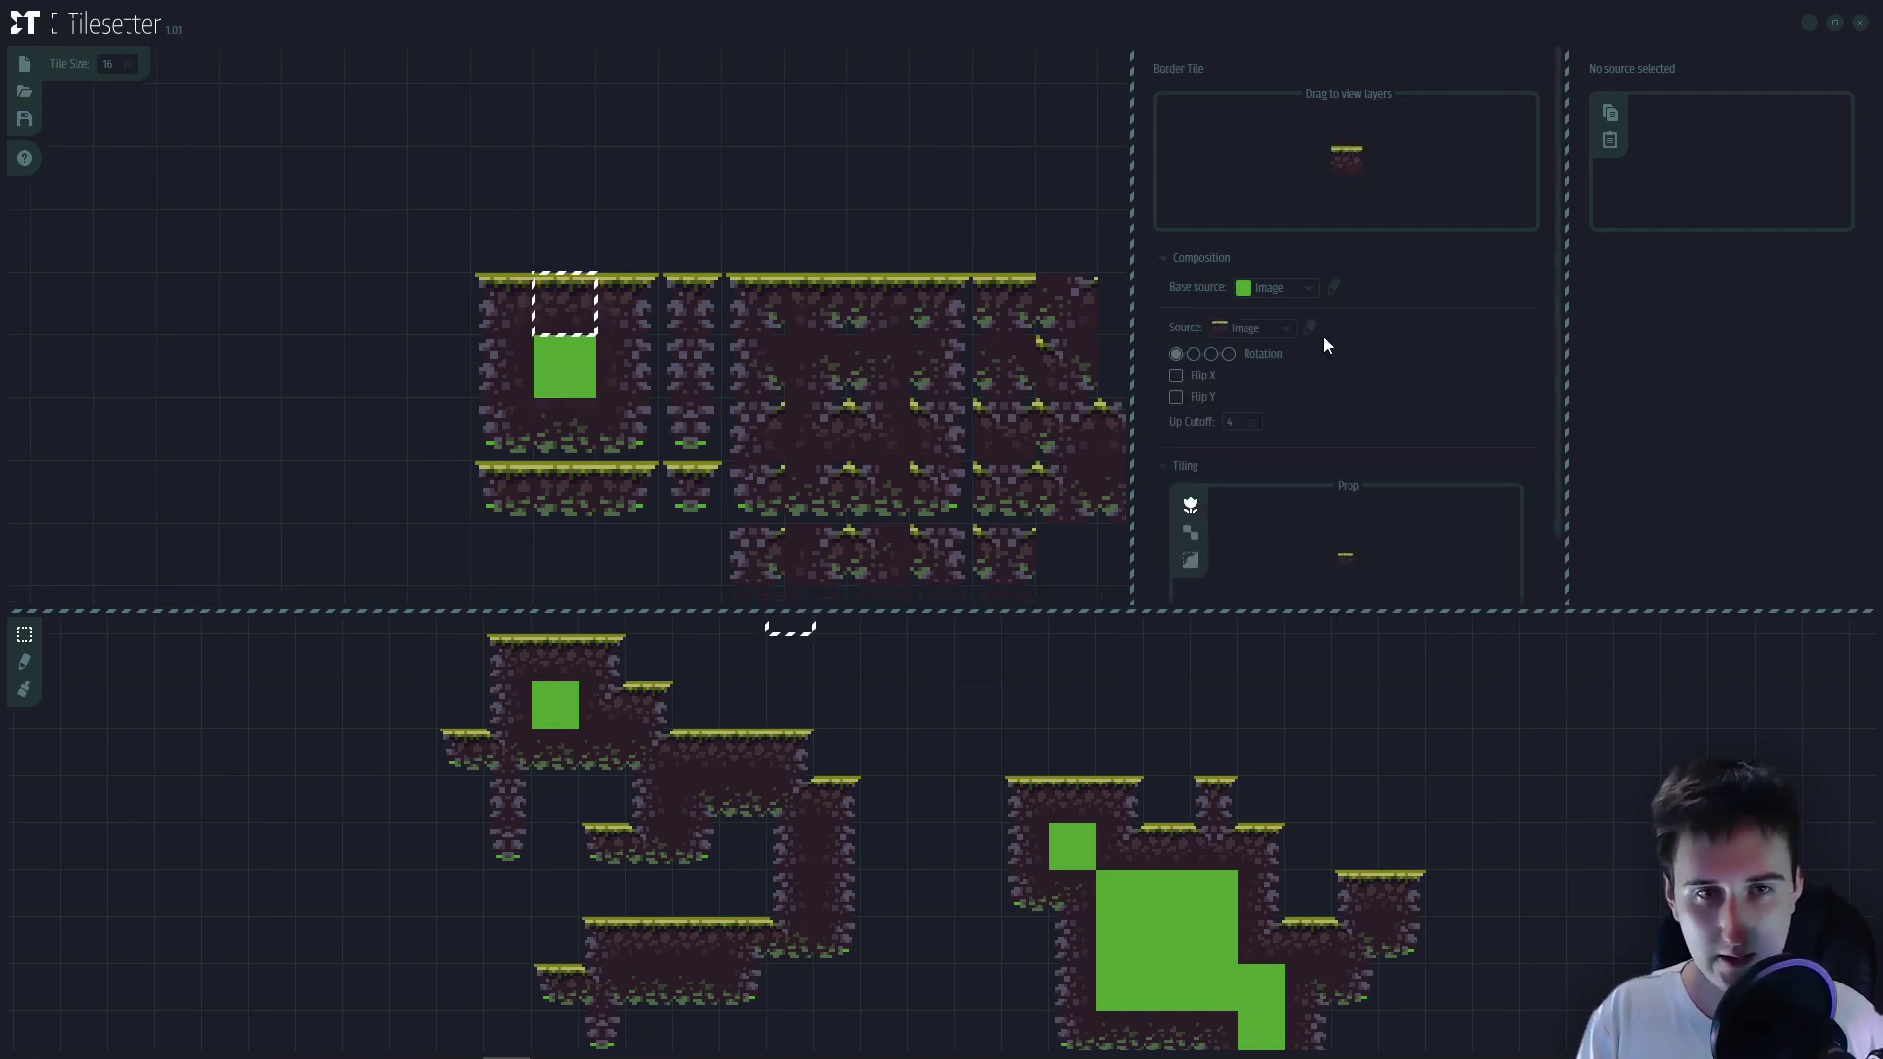
click(1273, 329)
click(1253, 365)
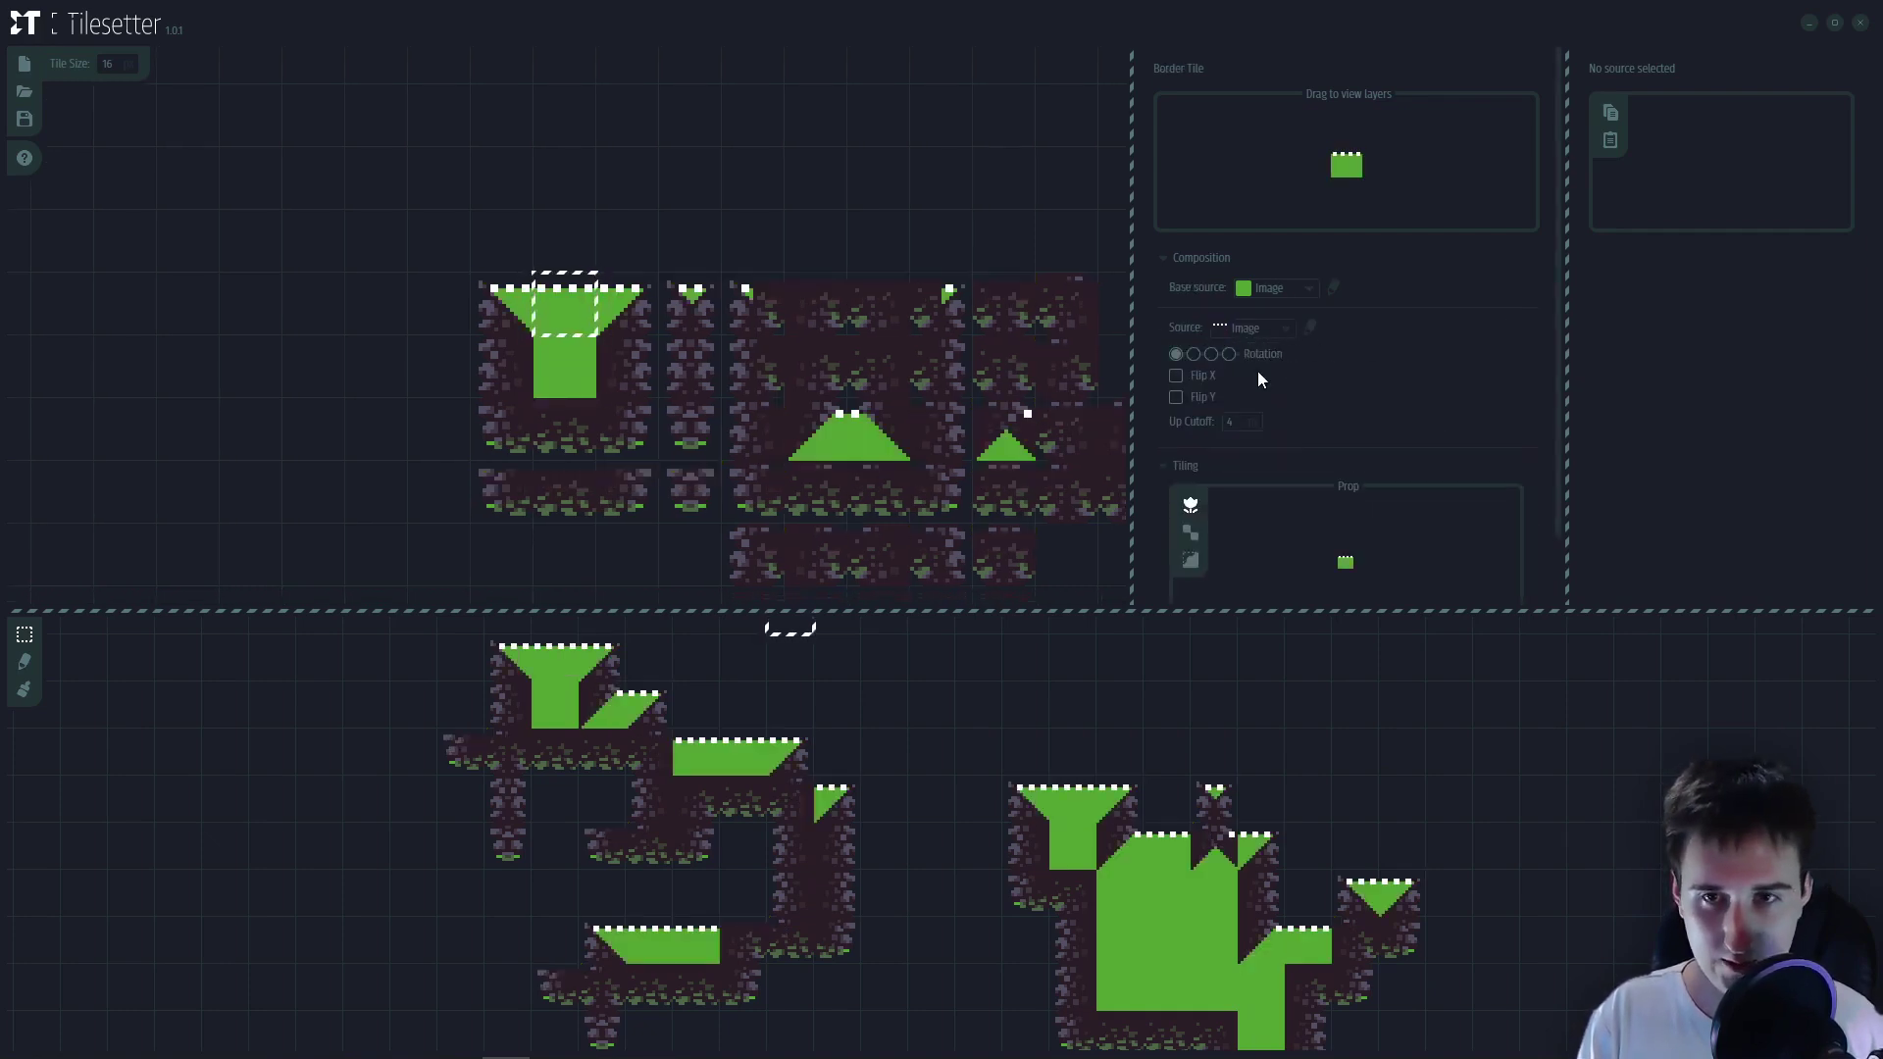
click(435, 383)
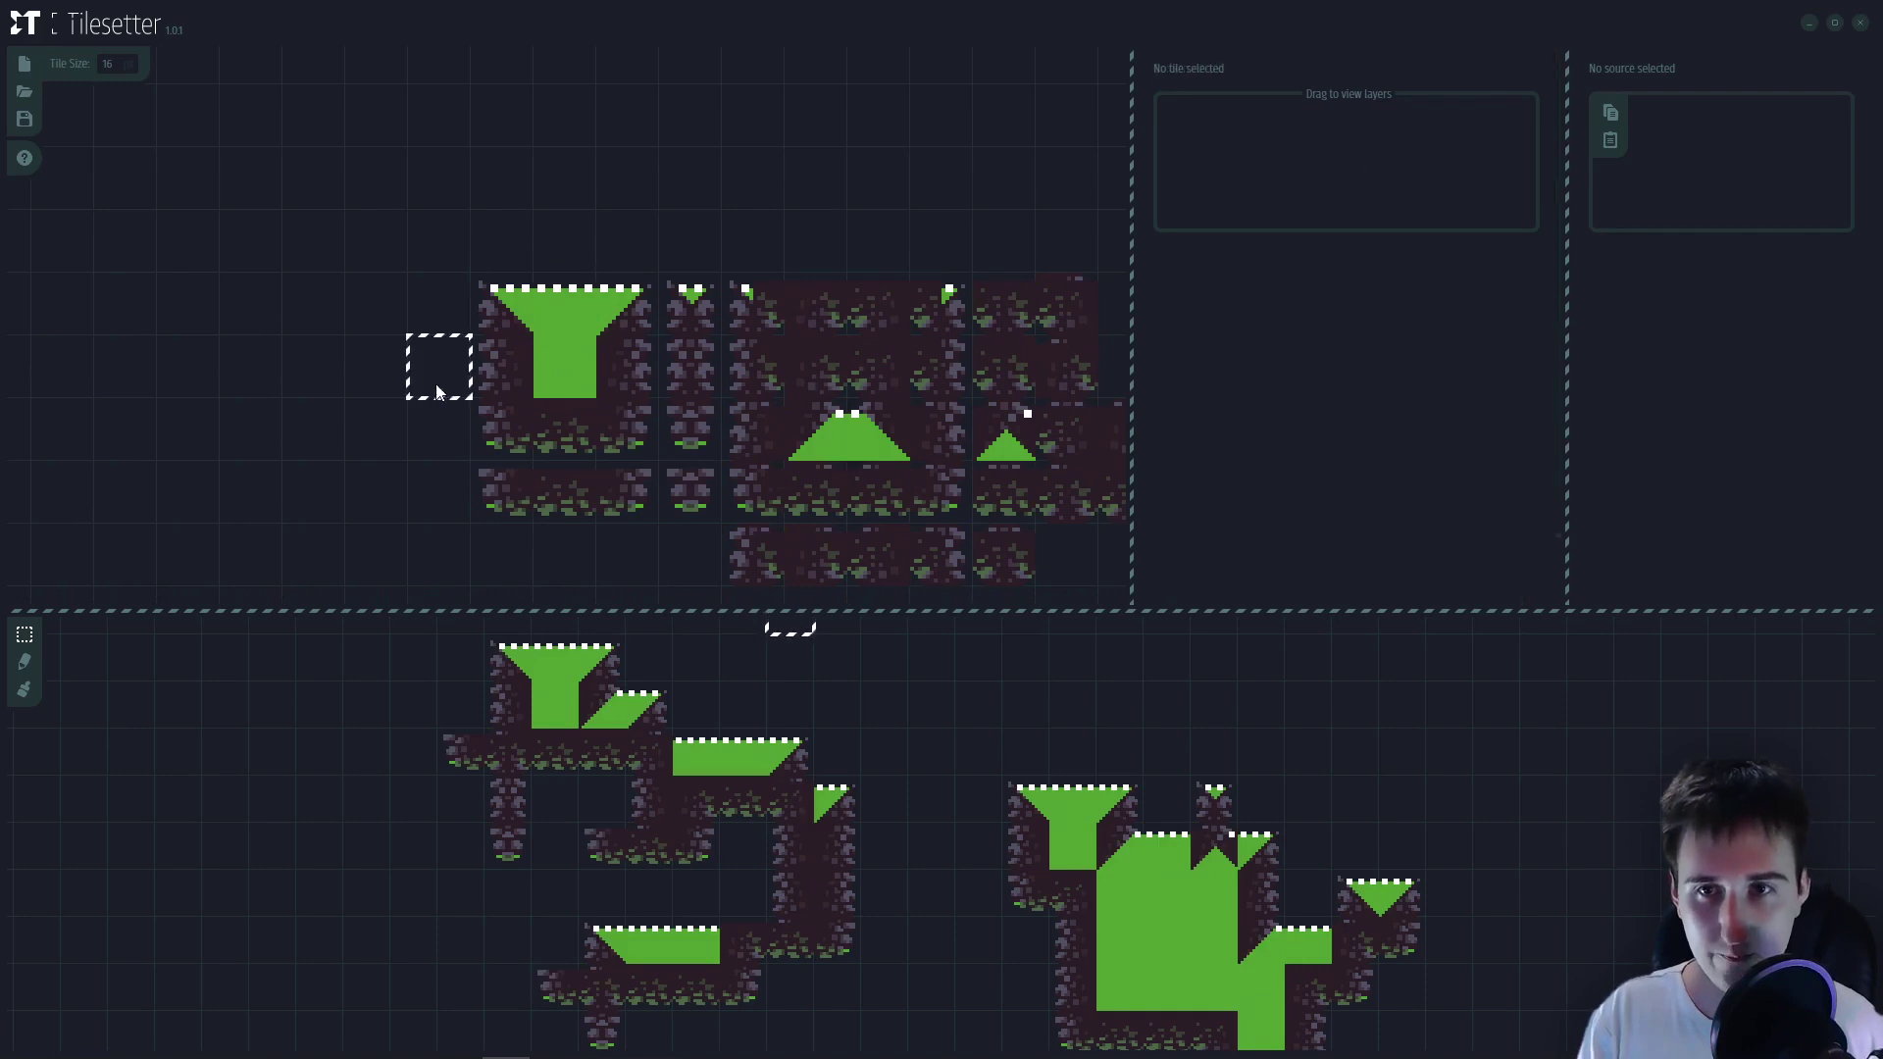
- Set the top border tile's Up Cutoff to 0 and deselect the tile
click(564, 296)
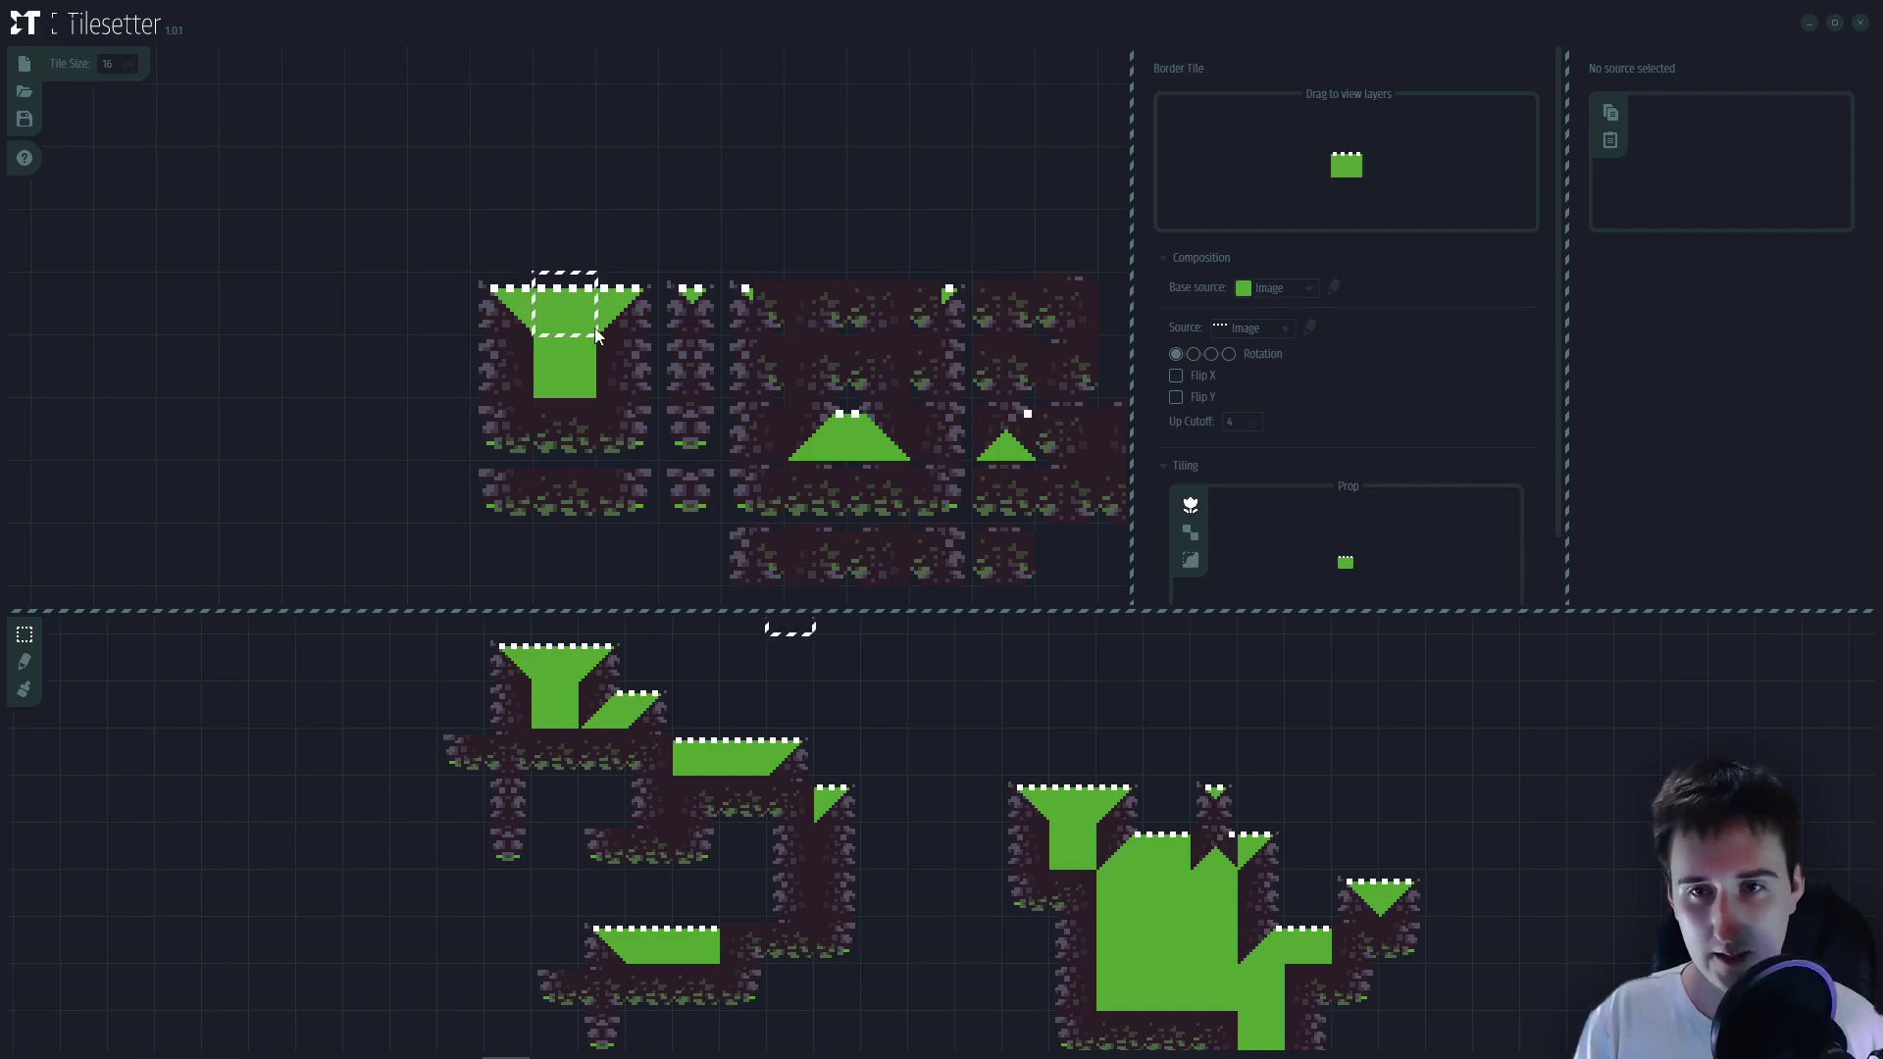
click(1232, 428)
key(BackSpace)
text(0)
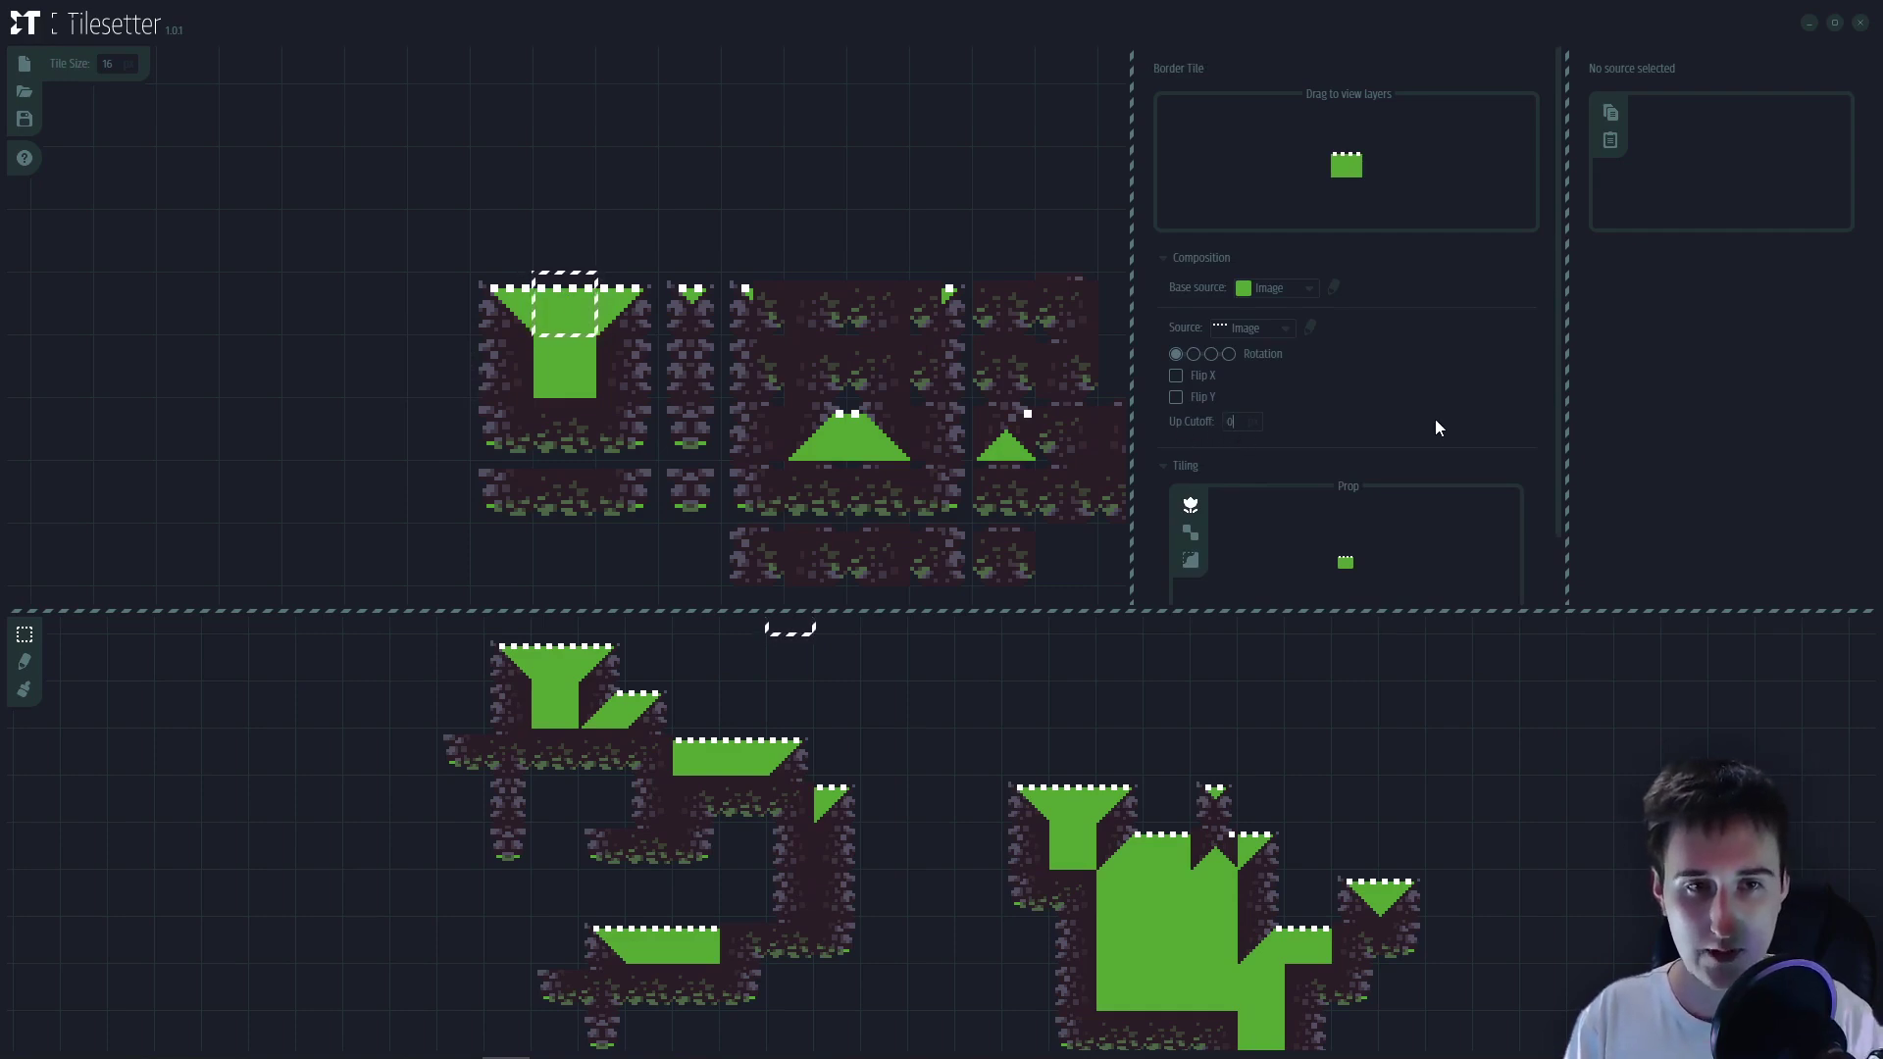
key(Return)
click(439, 241)
click(377, 304)
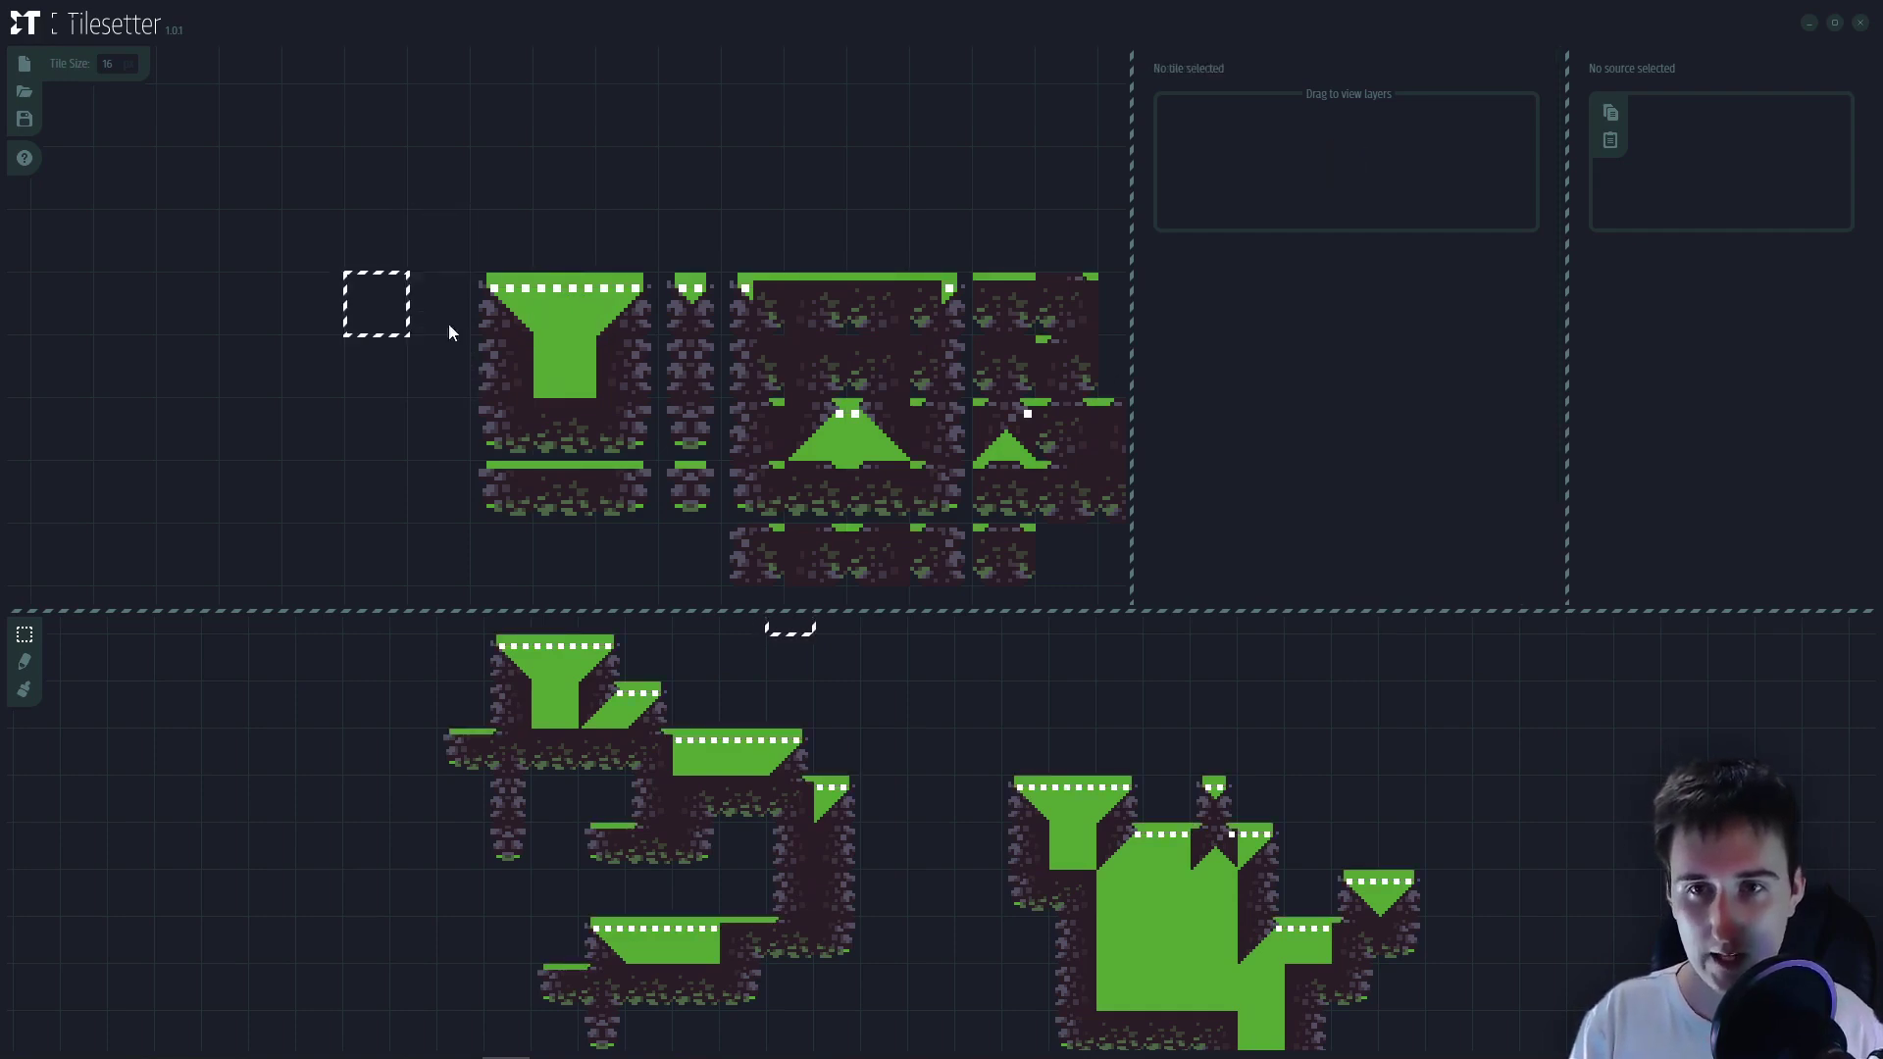
- Set the top border tile's Up Cutoff to 4
click(583, 311)
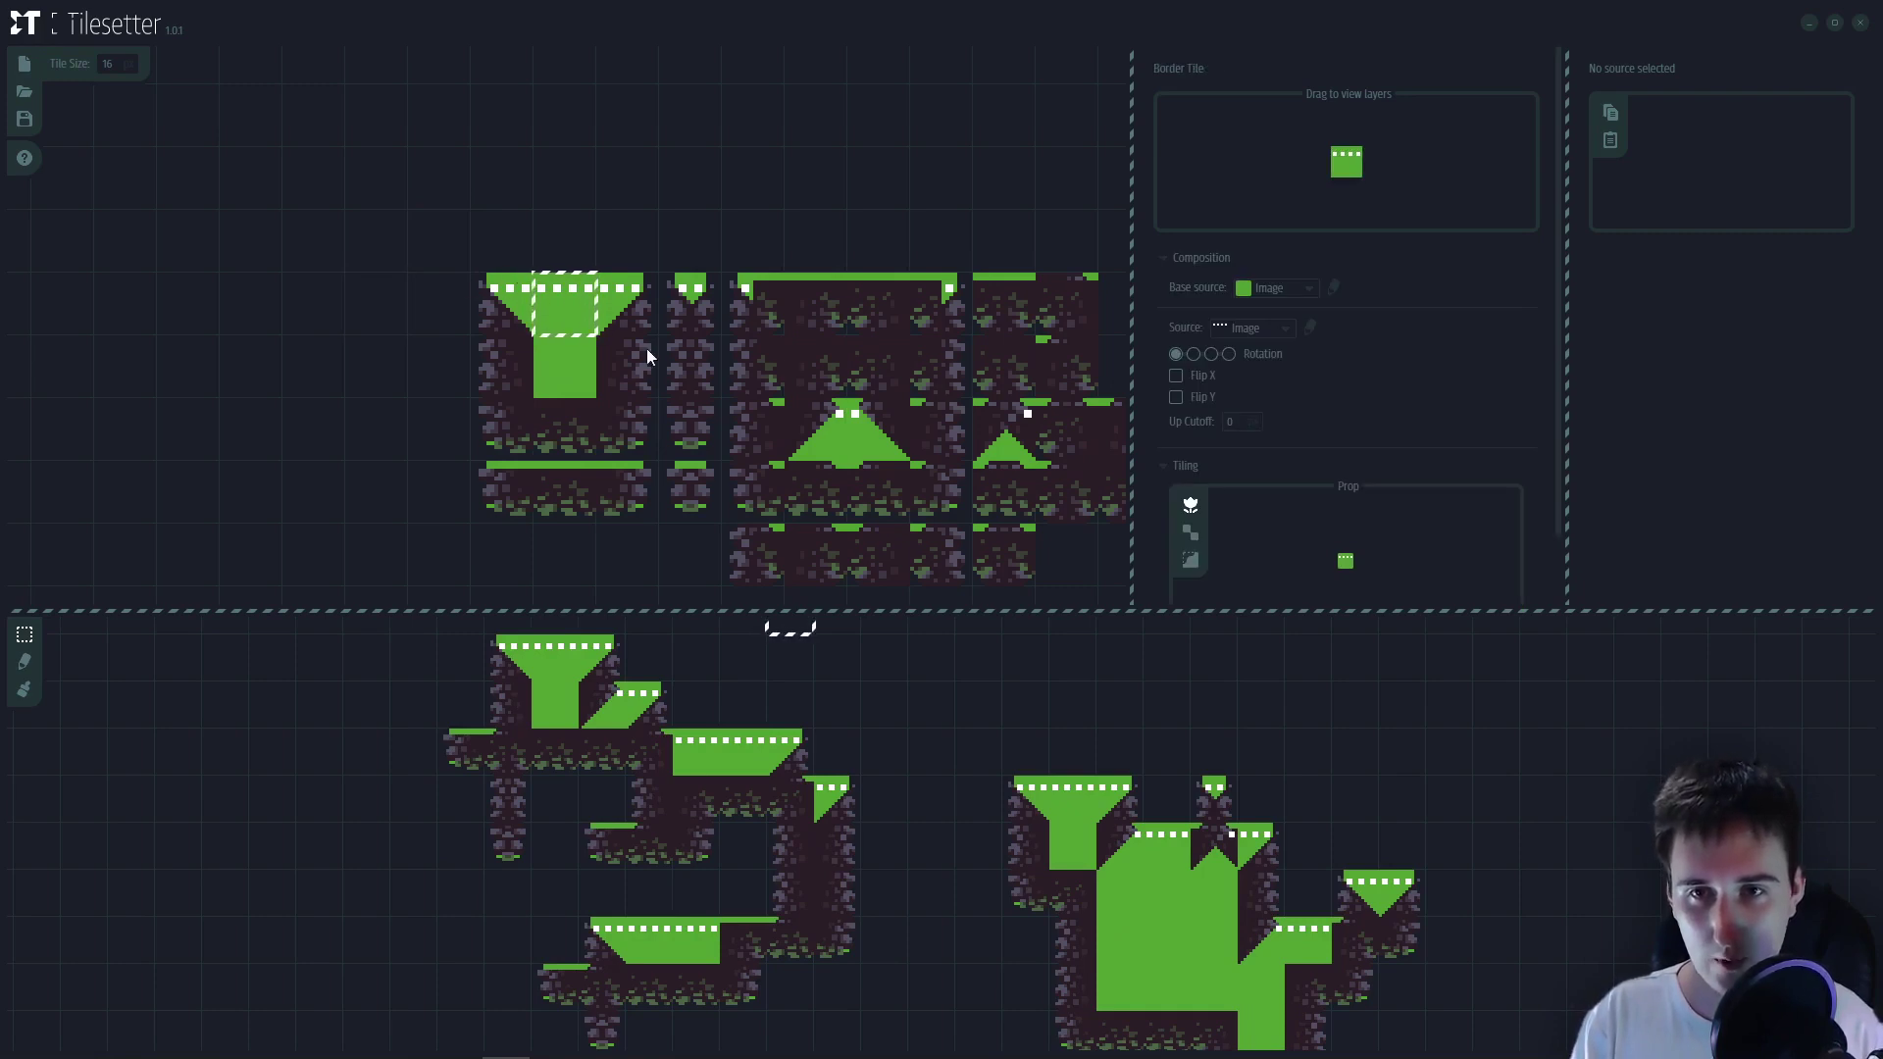
click(1245, 421)
text(4)
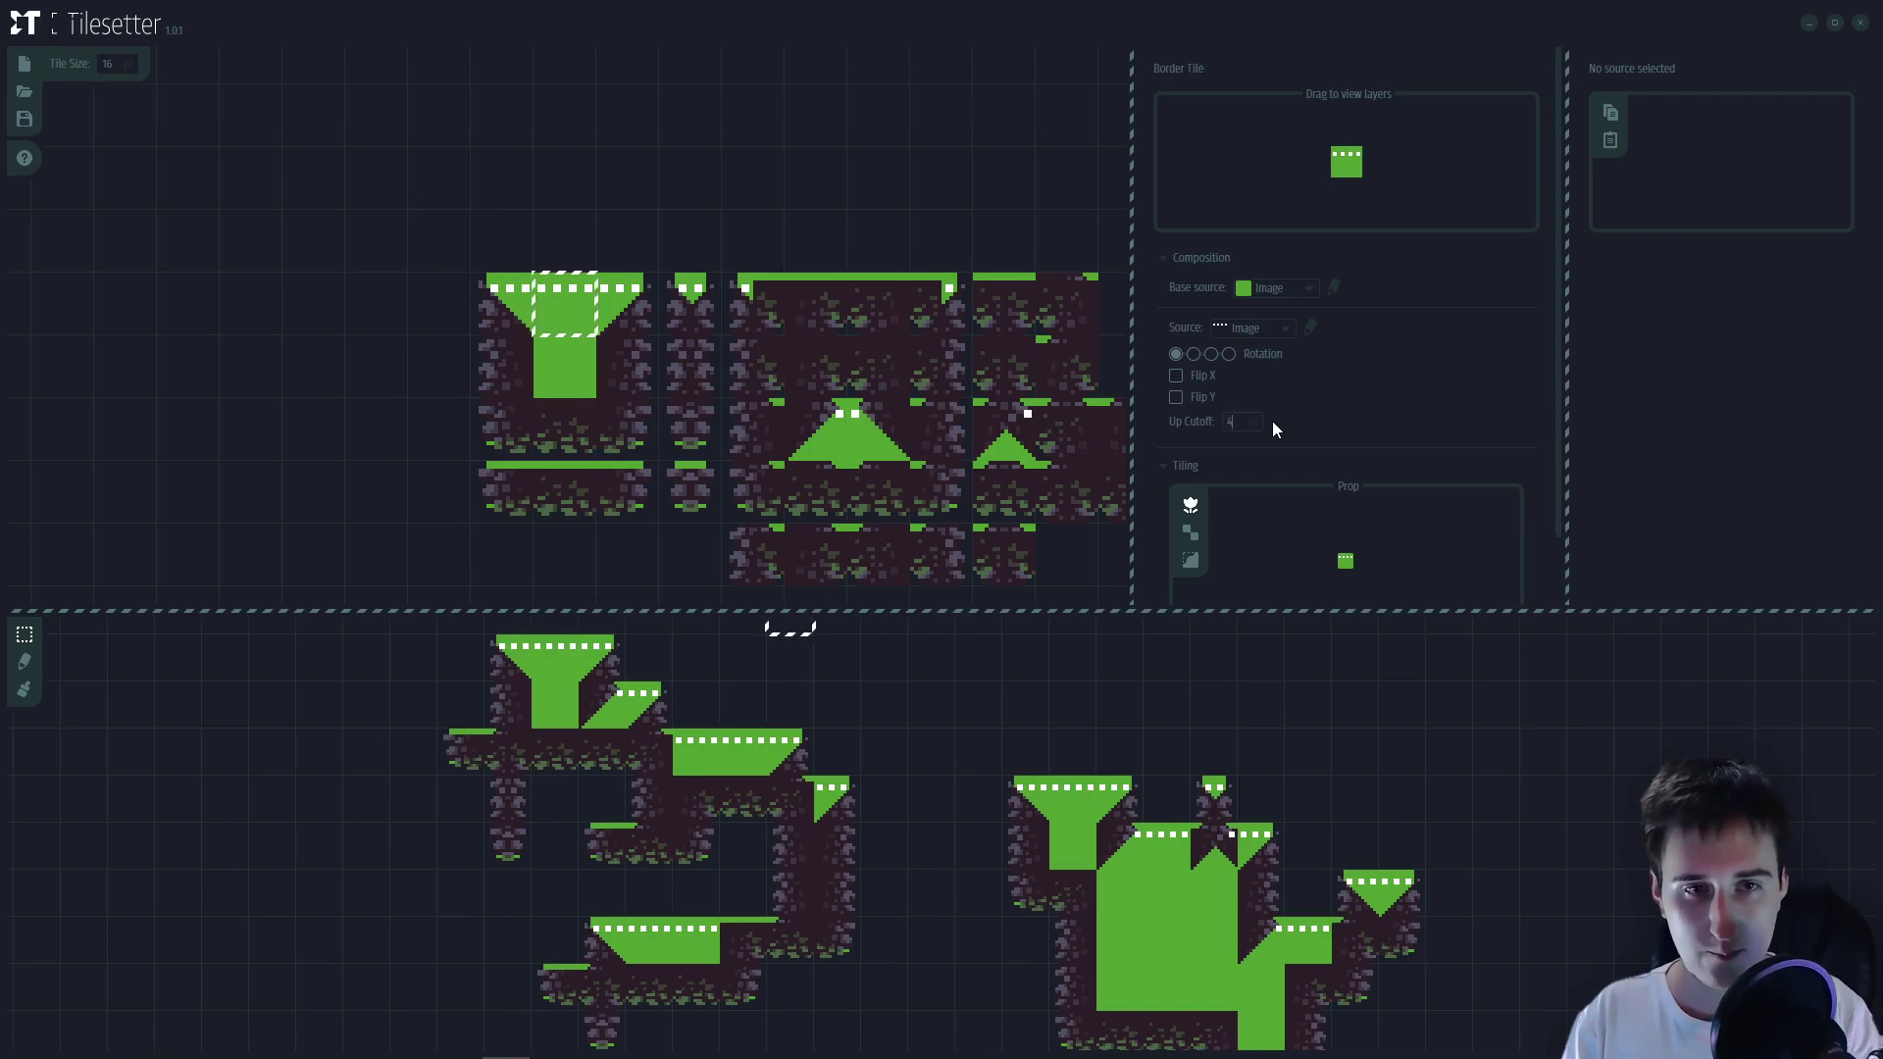
key(Return)
- Set the bottom-left corner border tile's Left Cutoff to 10
click(503, 430)
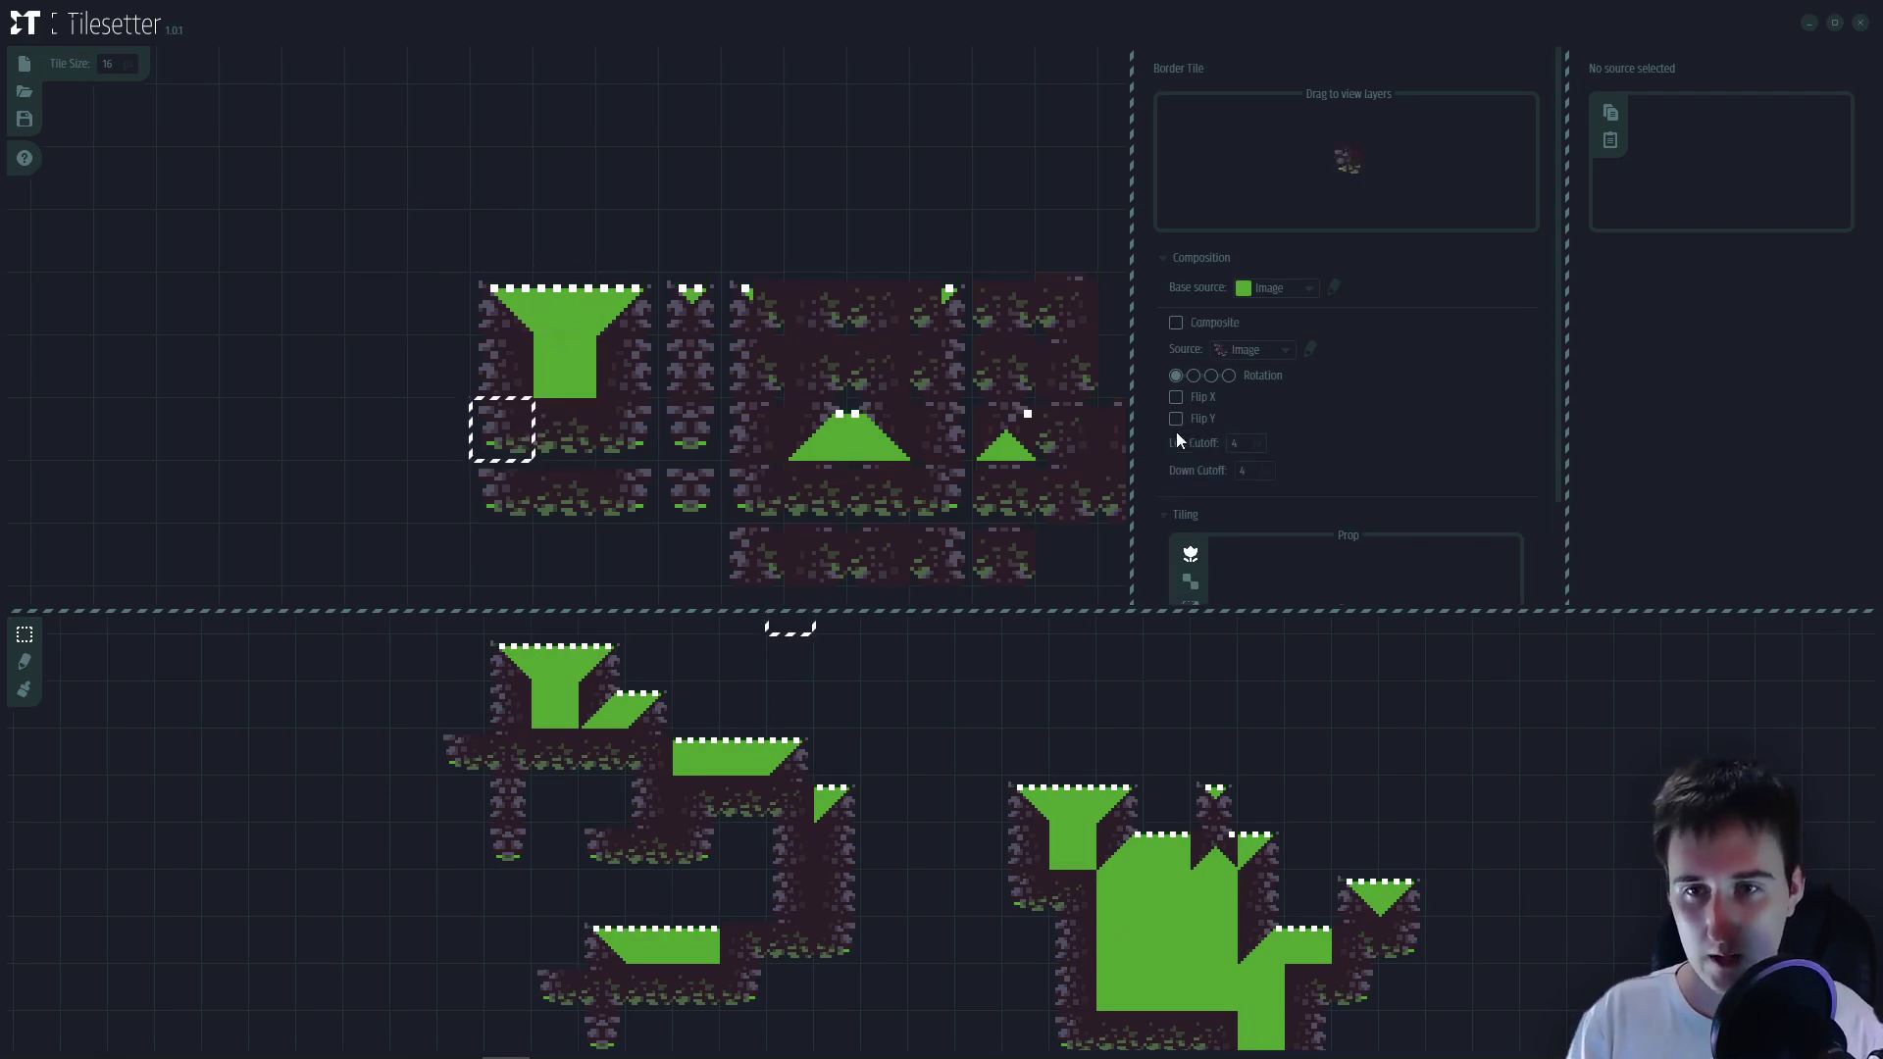
click(1244, 443)
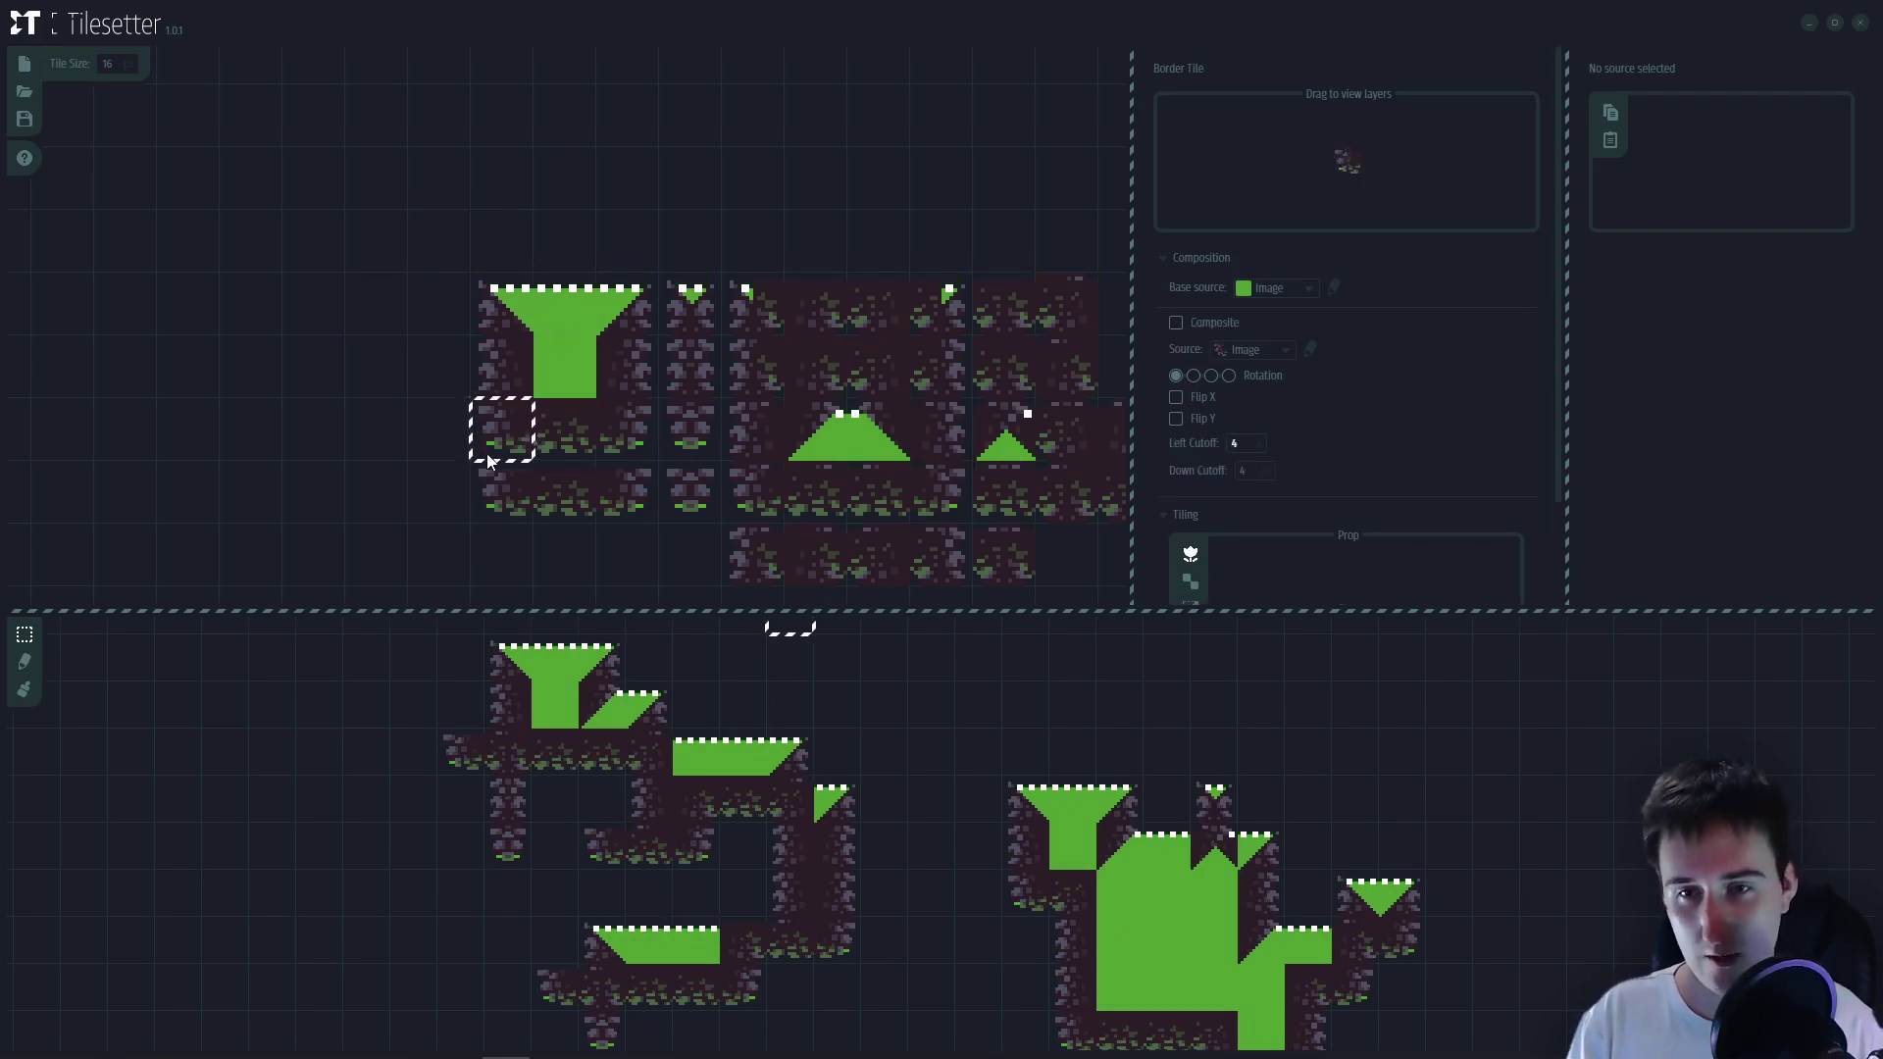
key(BackSpace)
text(1)
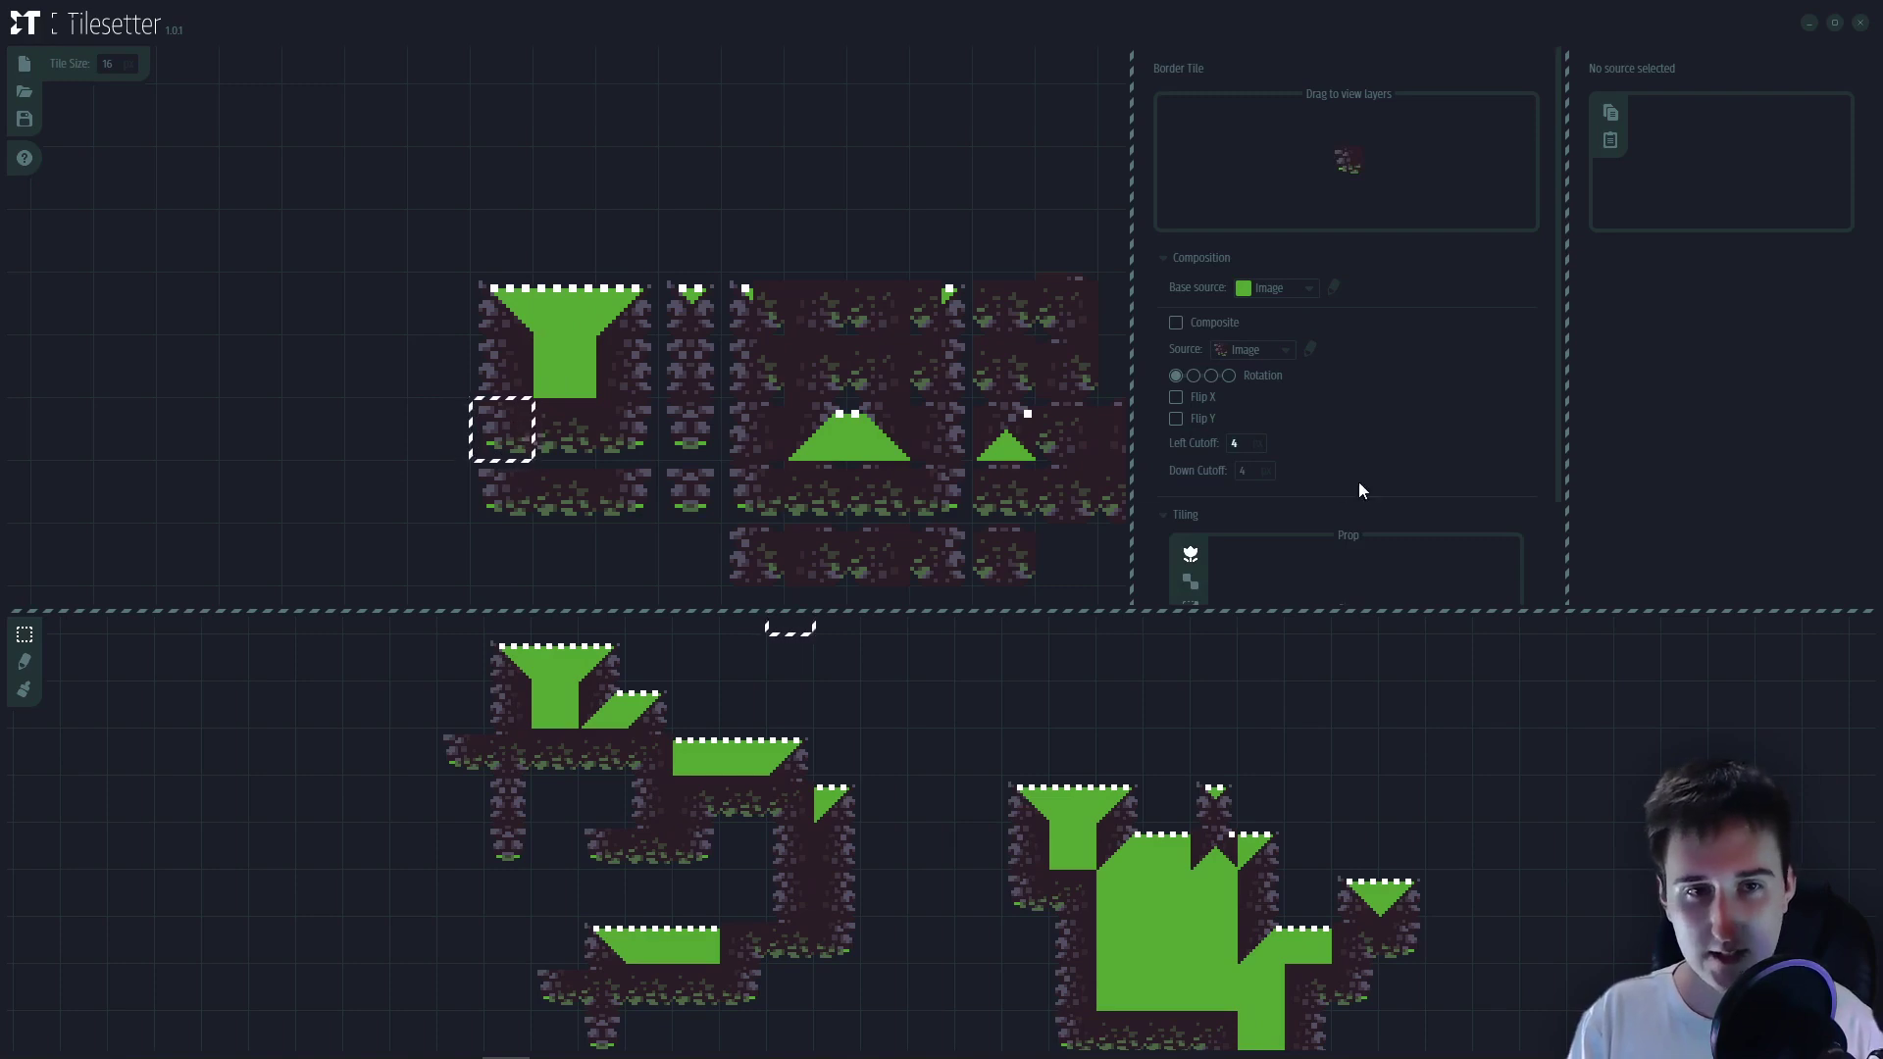
text(0)
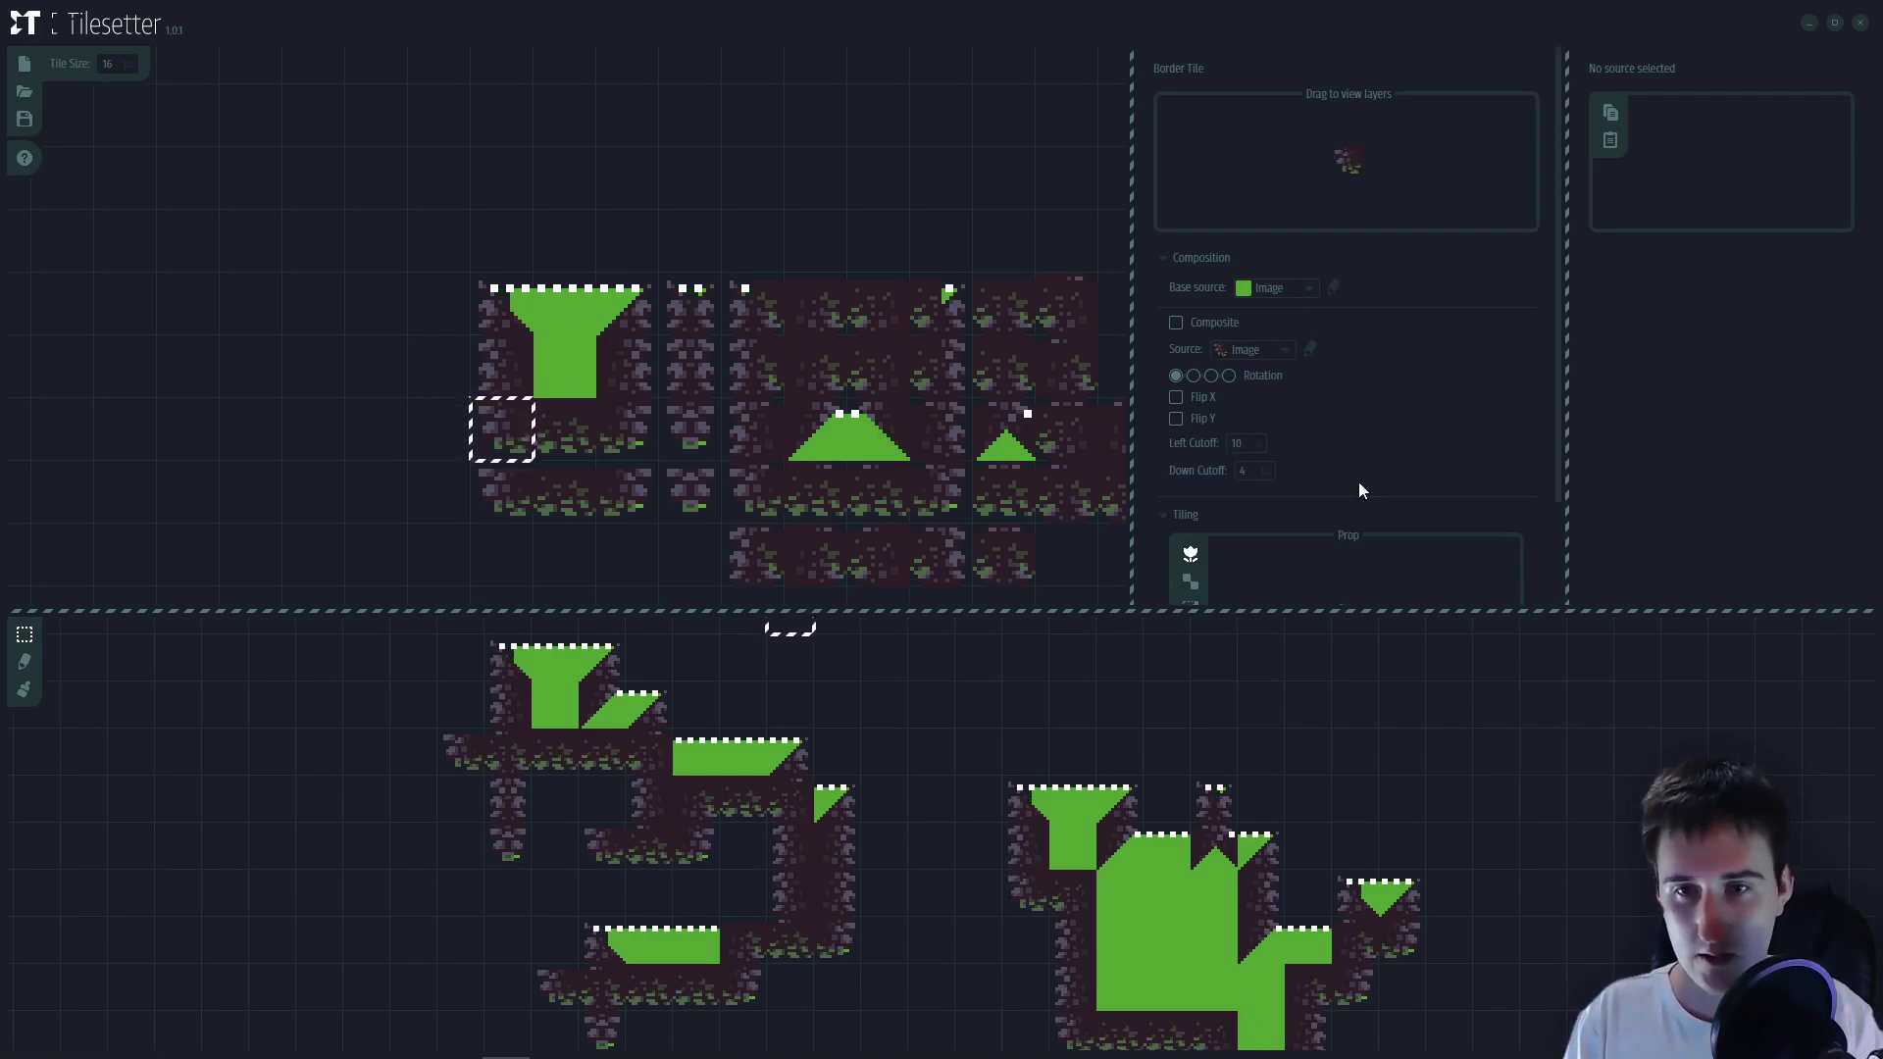
- Set the top border tile's source to the yellow grass edge image
click(564, 304)
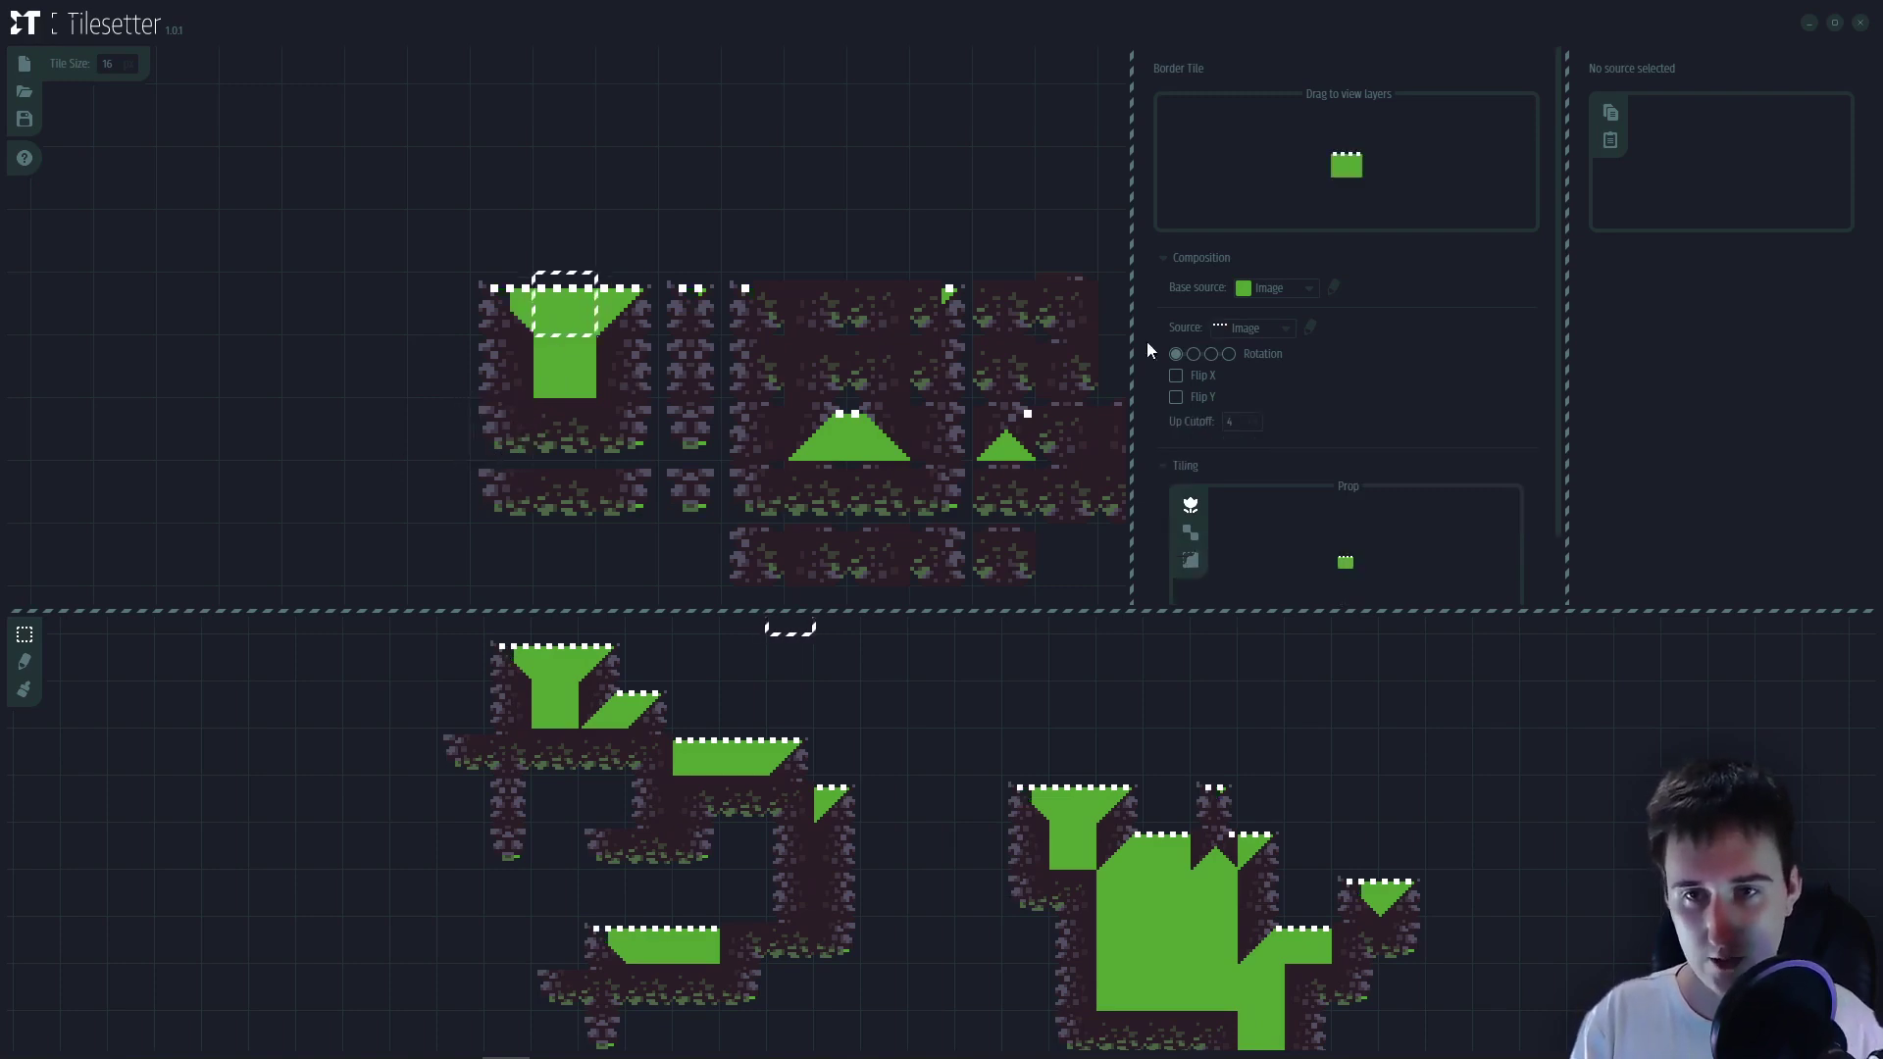
click(1250, 338)
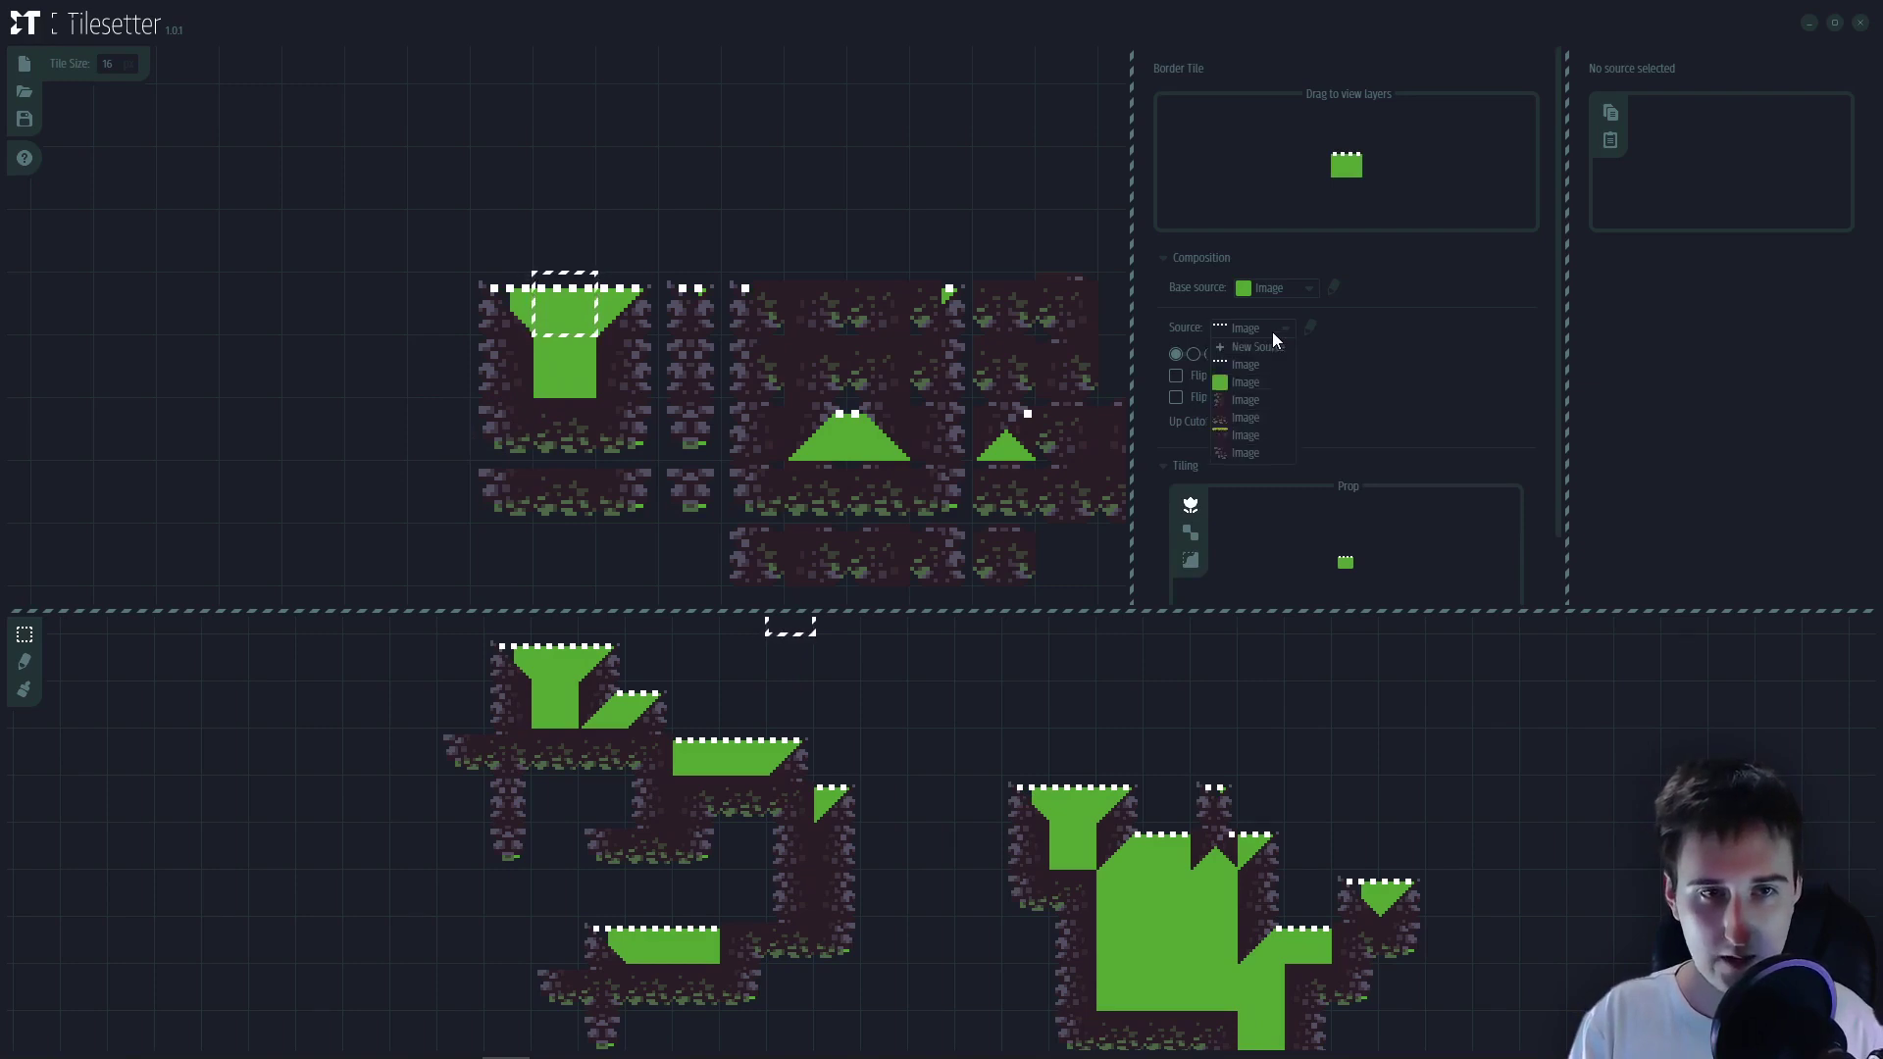
click(1251, 439)
- Undo the green fill of the first tile in Krita, save test.png and return to Tilesetter
key(alt+Tab)
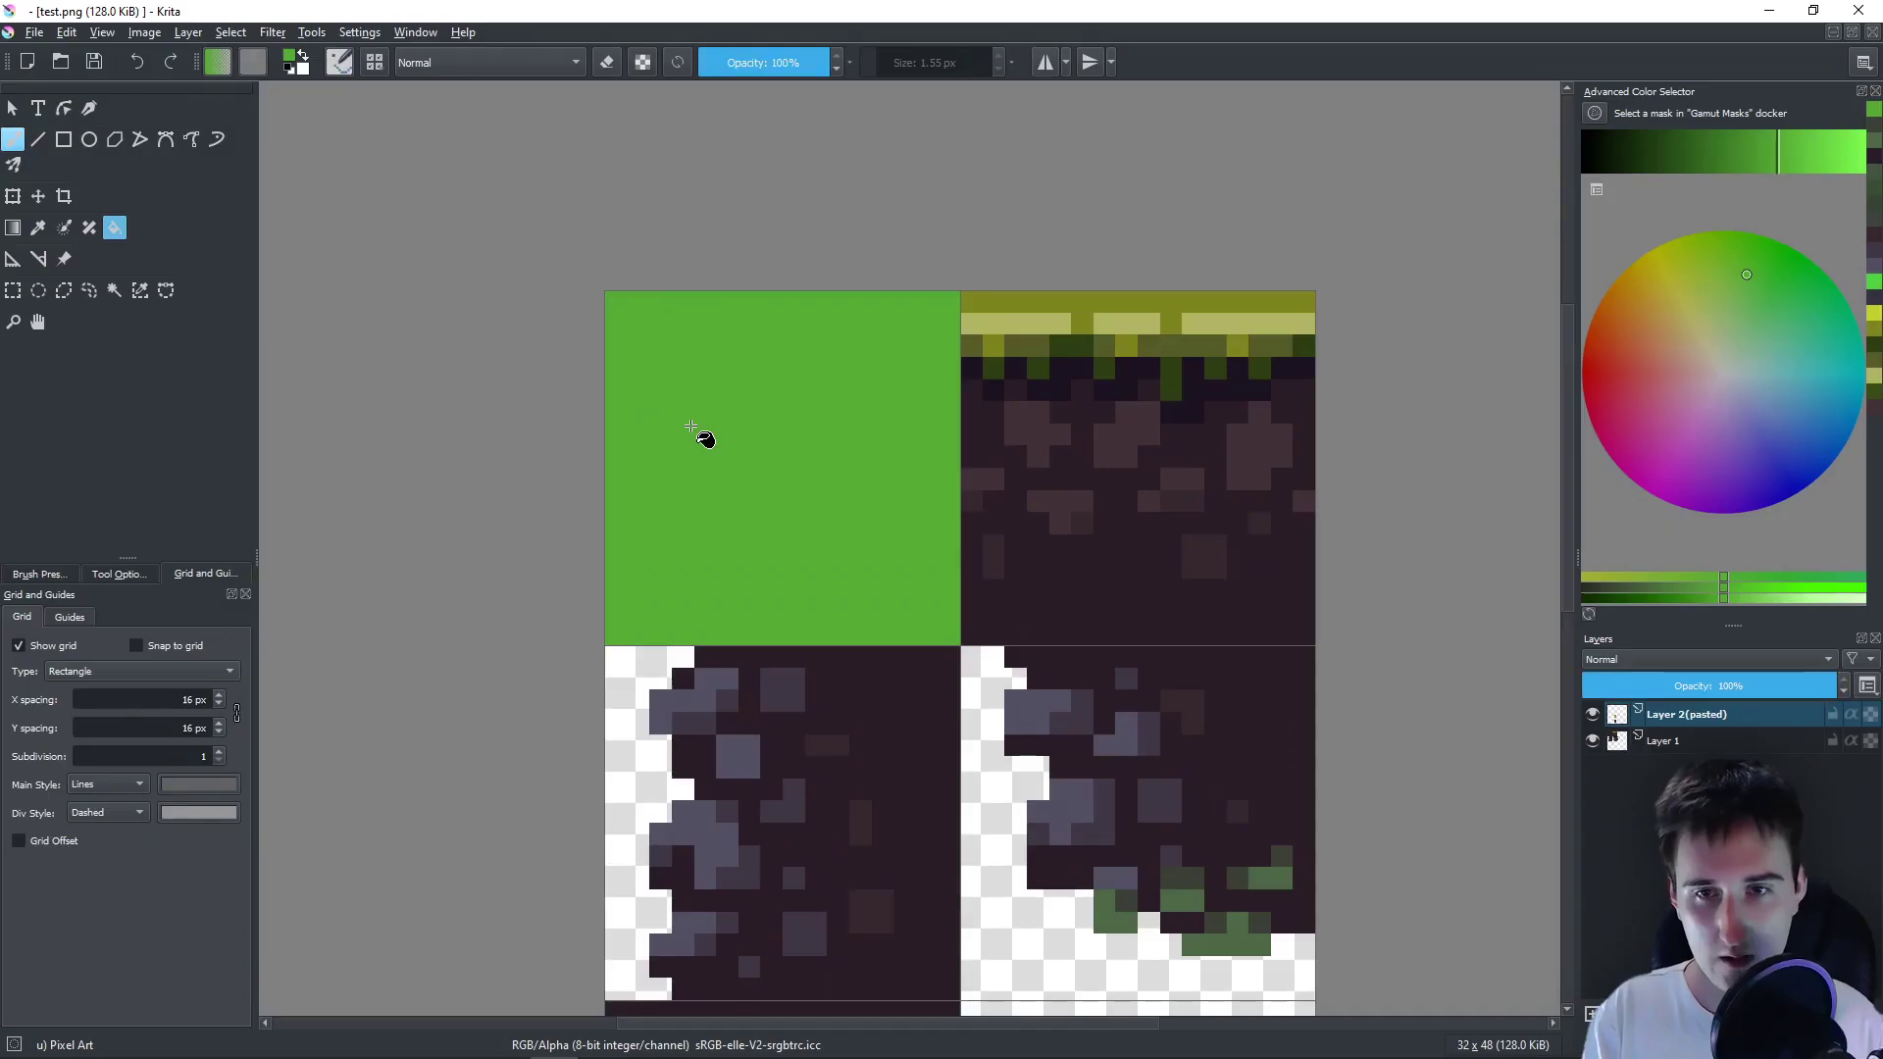
click(691, 428)
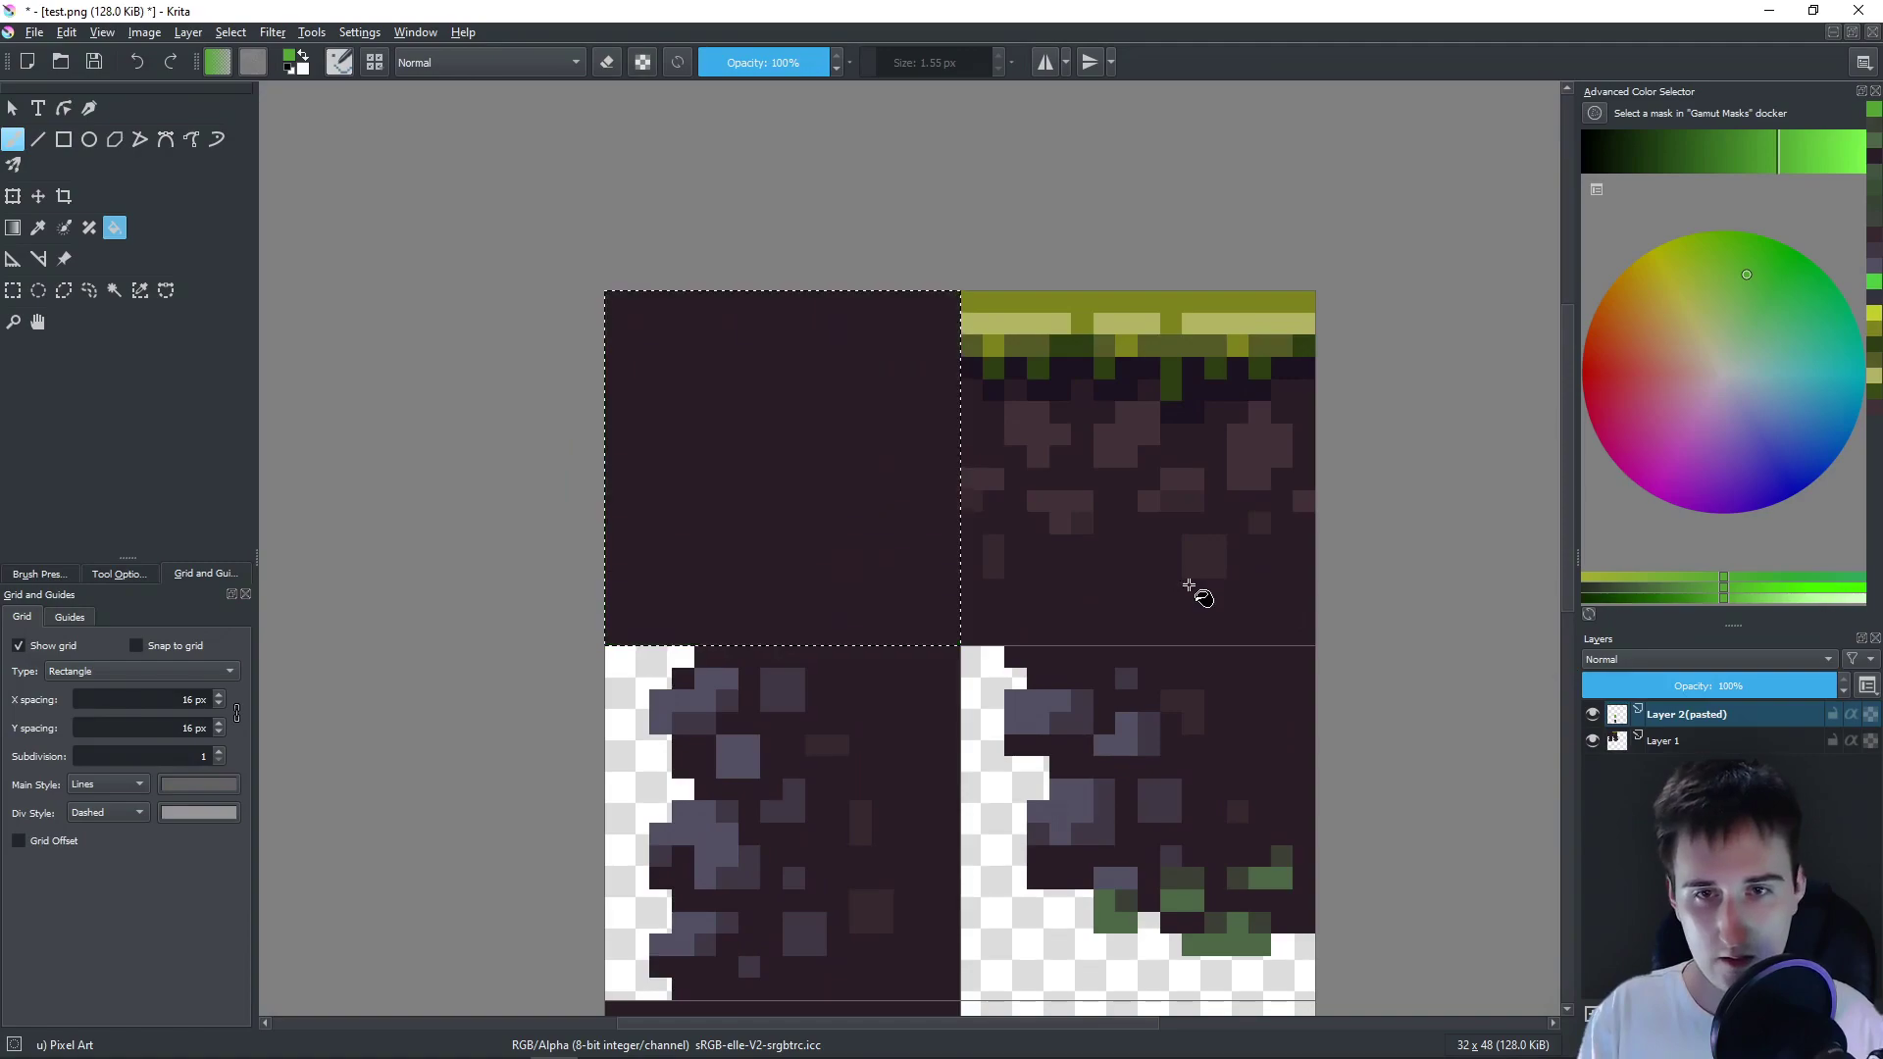
key(ctrl+s)
click(1203, 845)
key(alt+Tab)
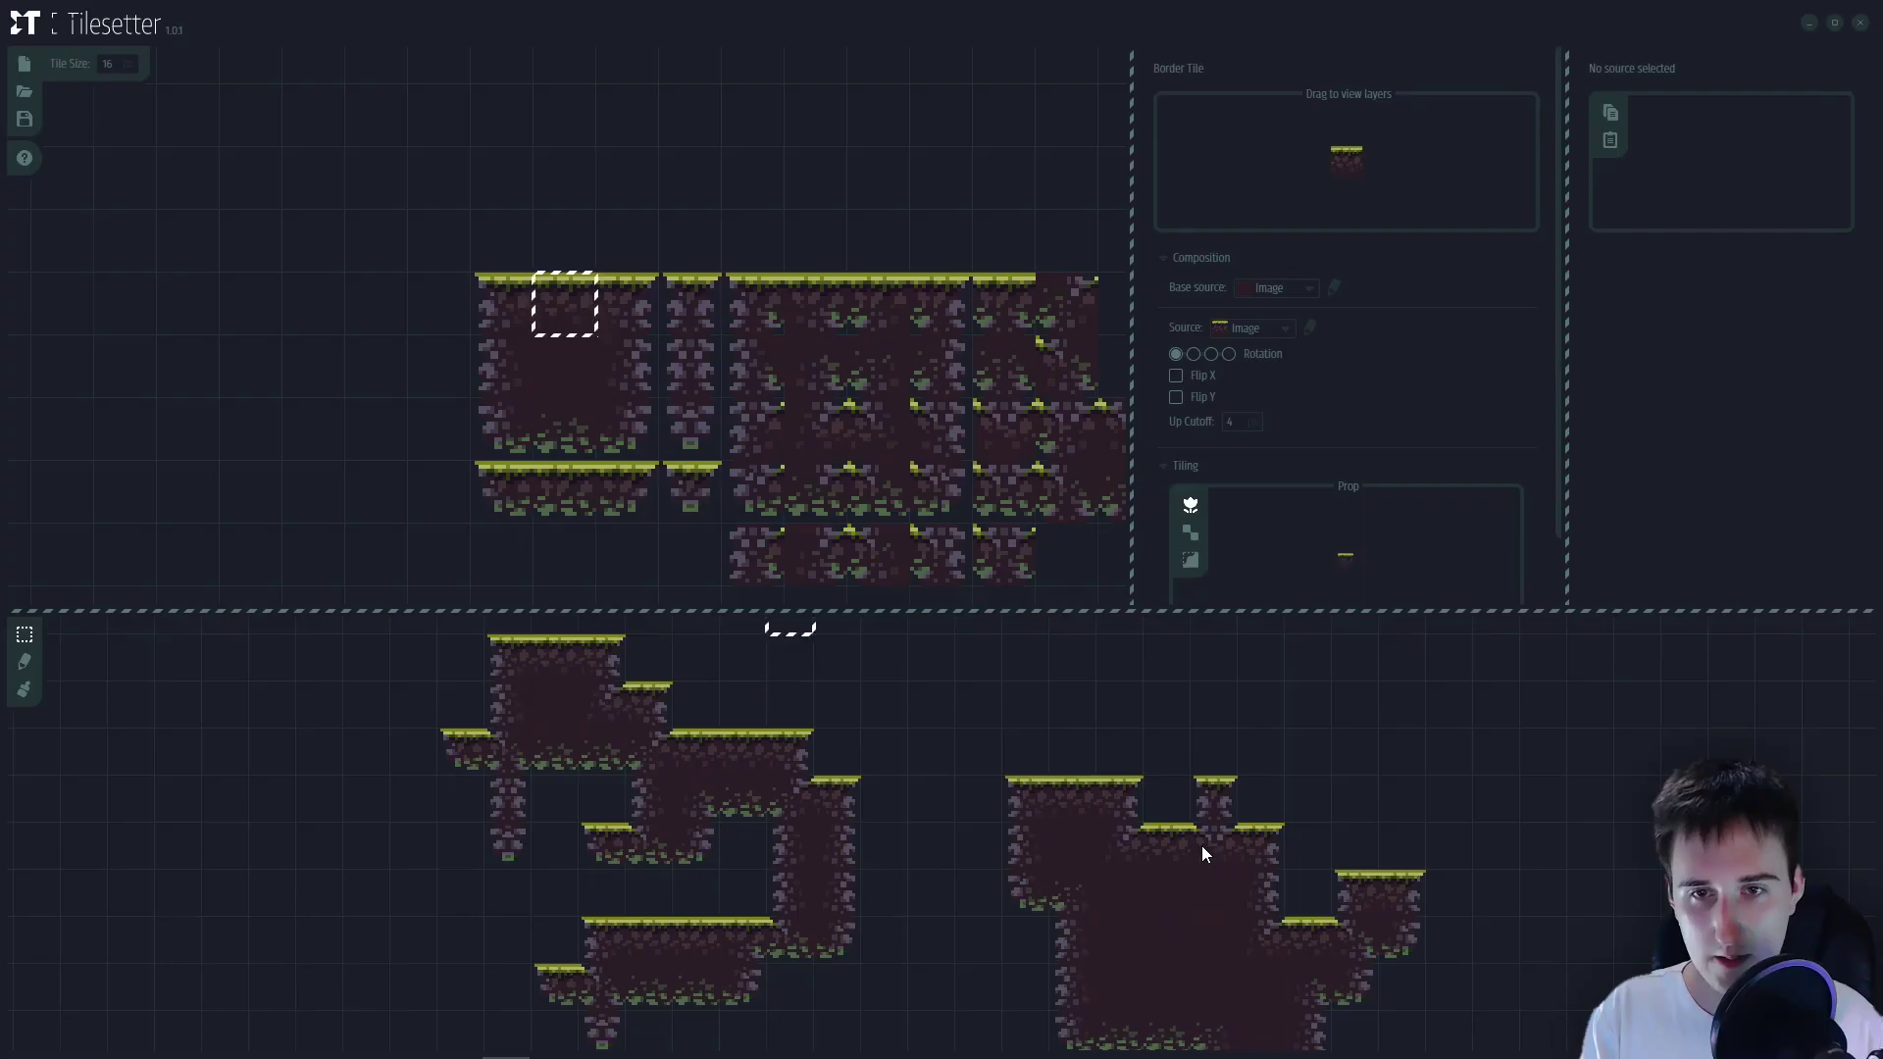
- Select all tiles of the set and export them as an image, replacing tileset.png on the Desktop
key(ctrl+s)
click(866, 502)
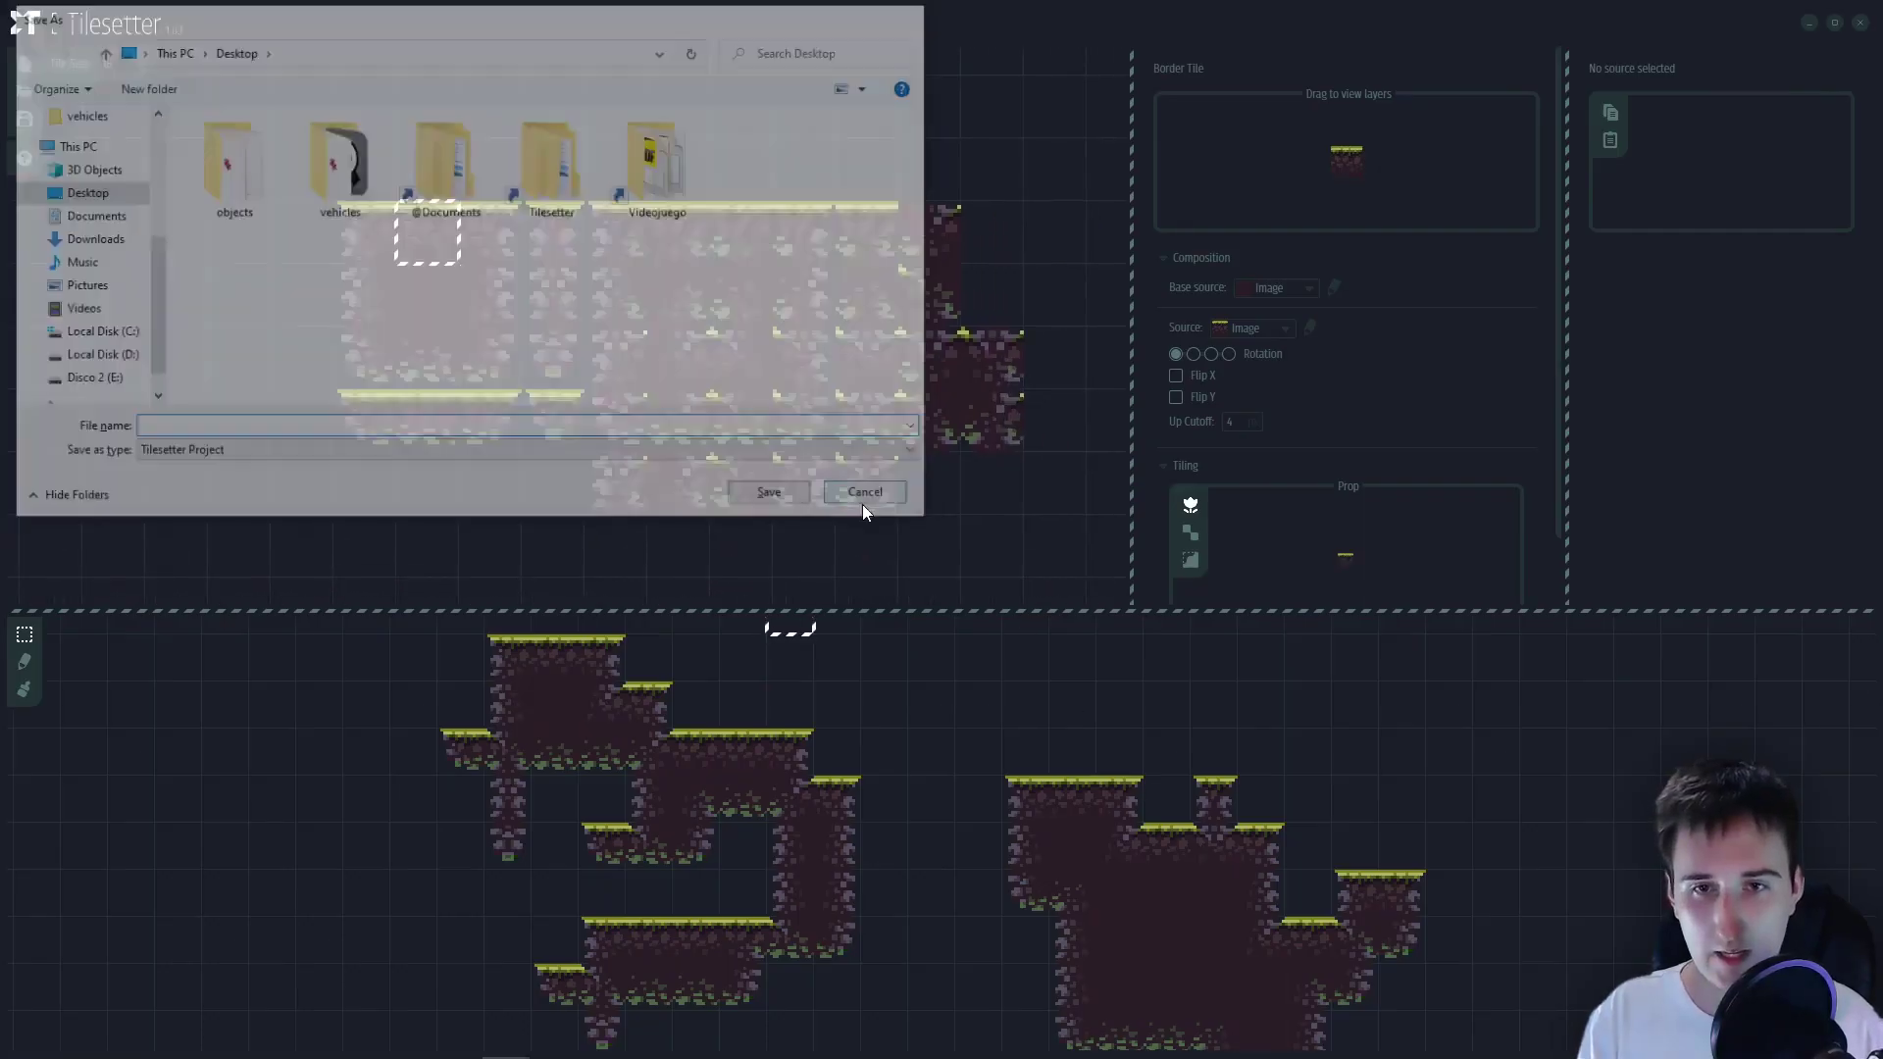
drag(429, 282, 399, 260)
key(ctrl+a)
right_click(922, 465)
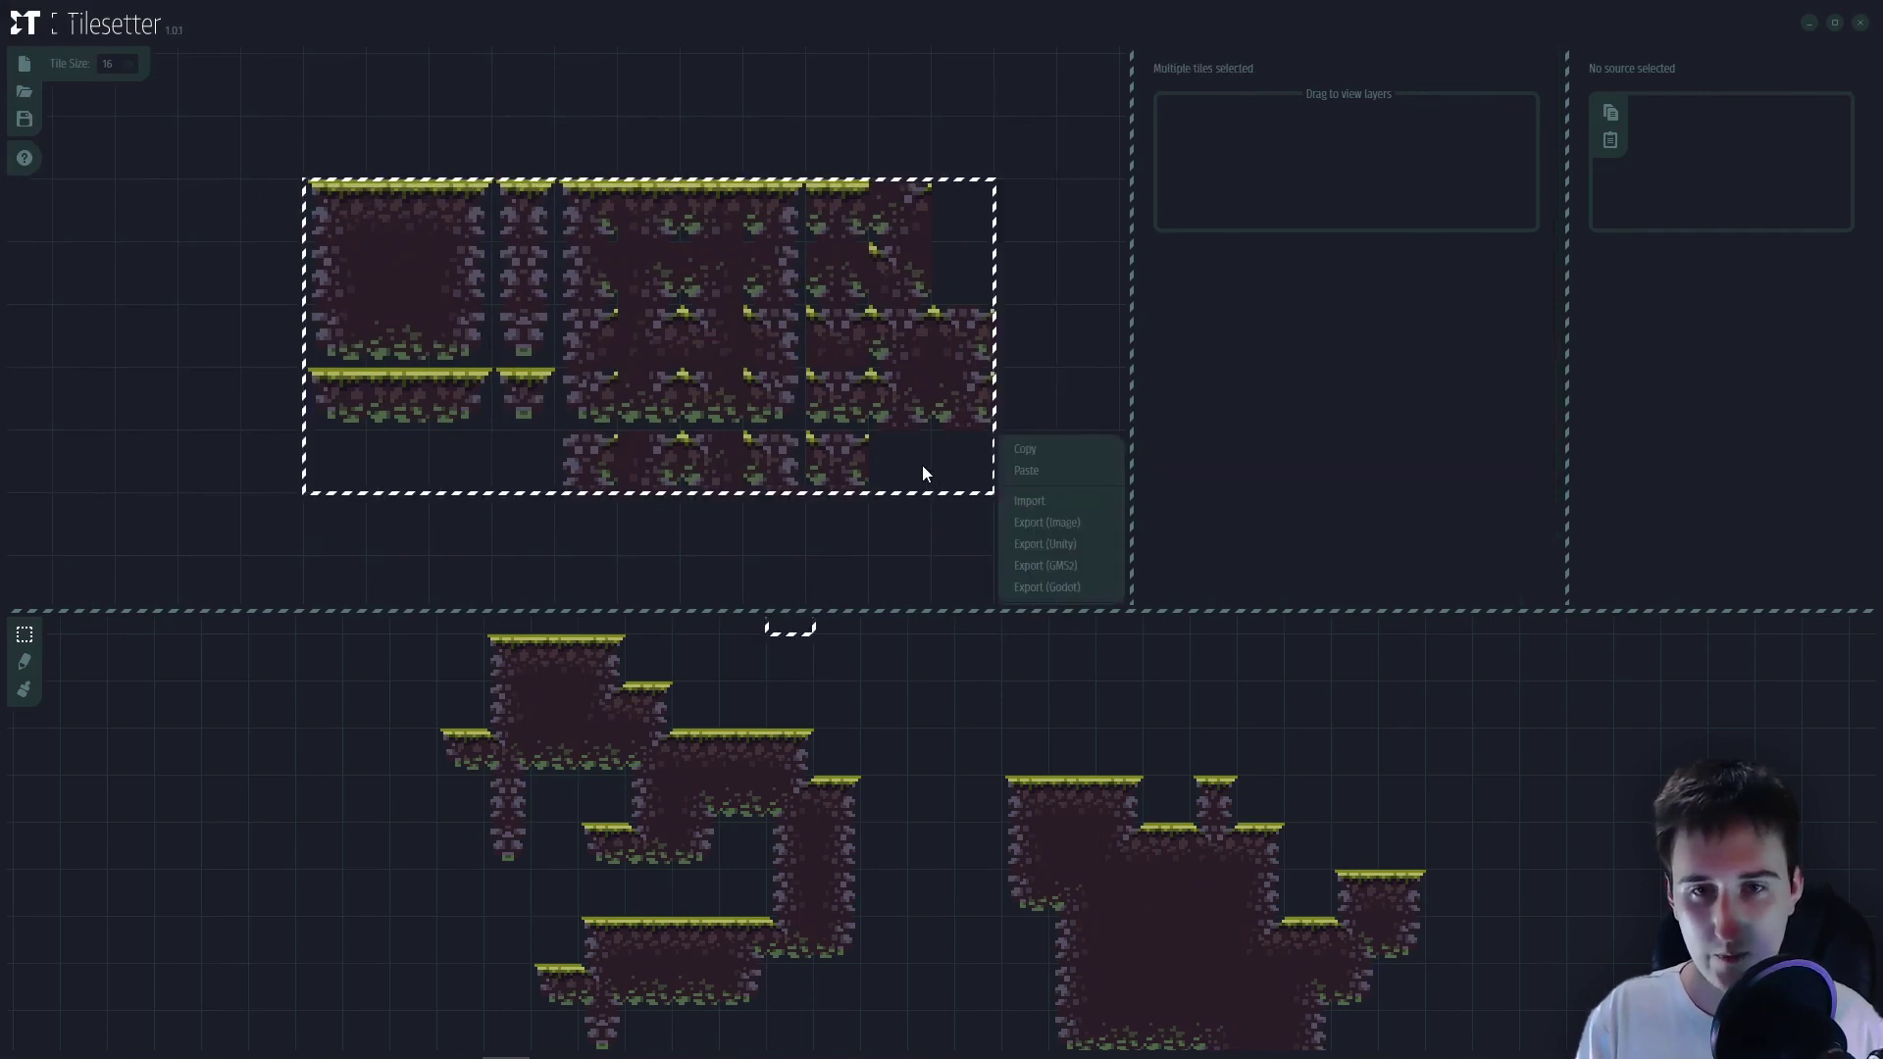
click(1061, 520)
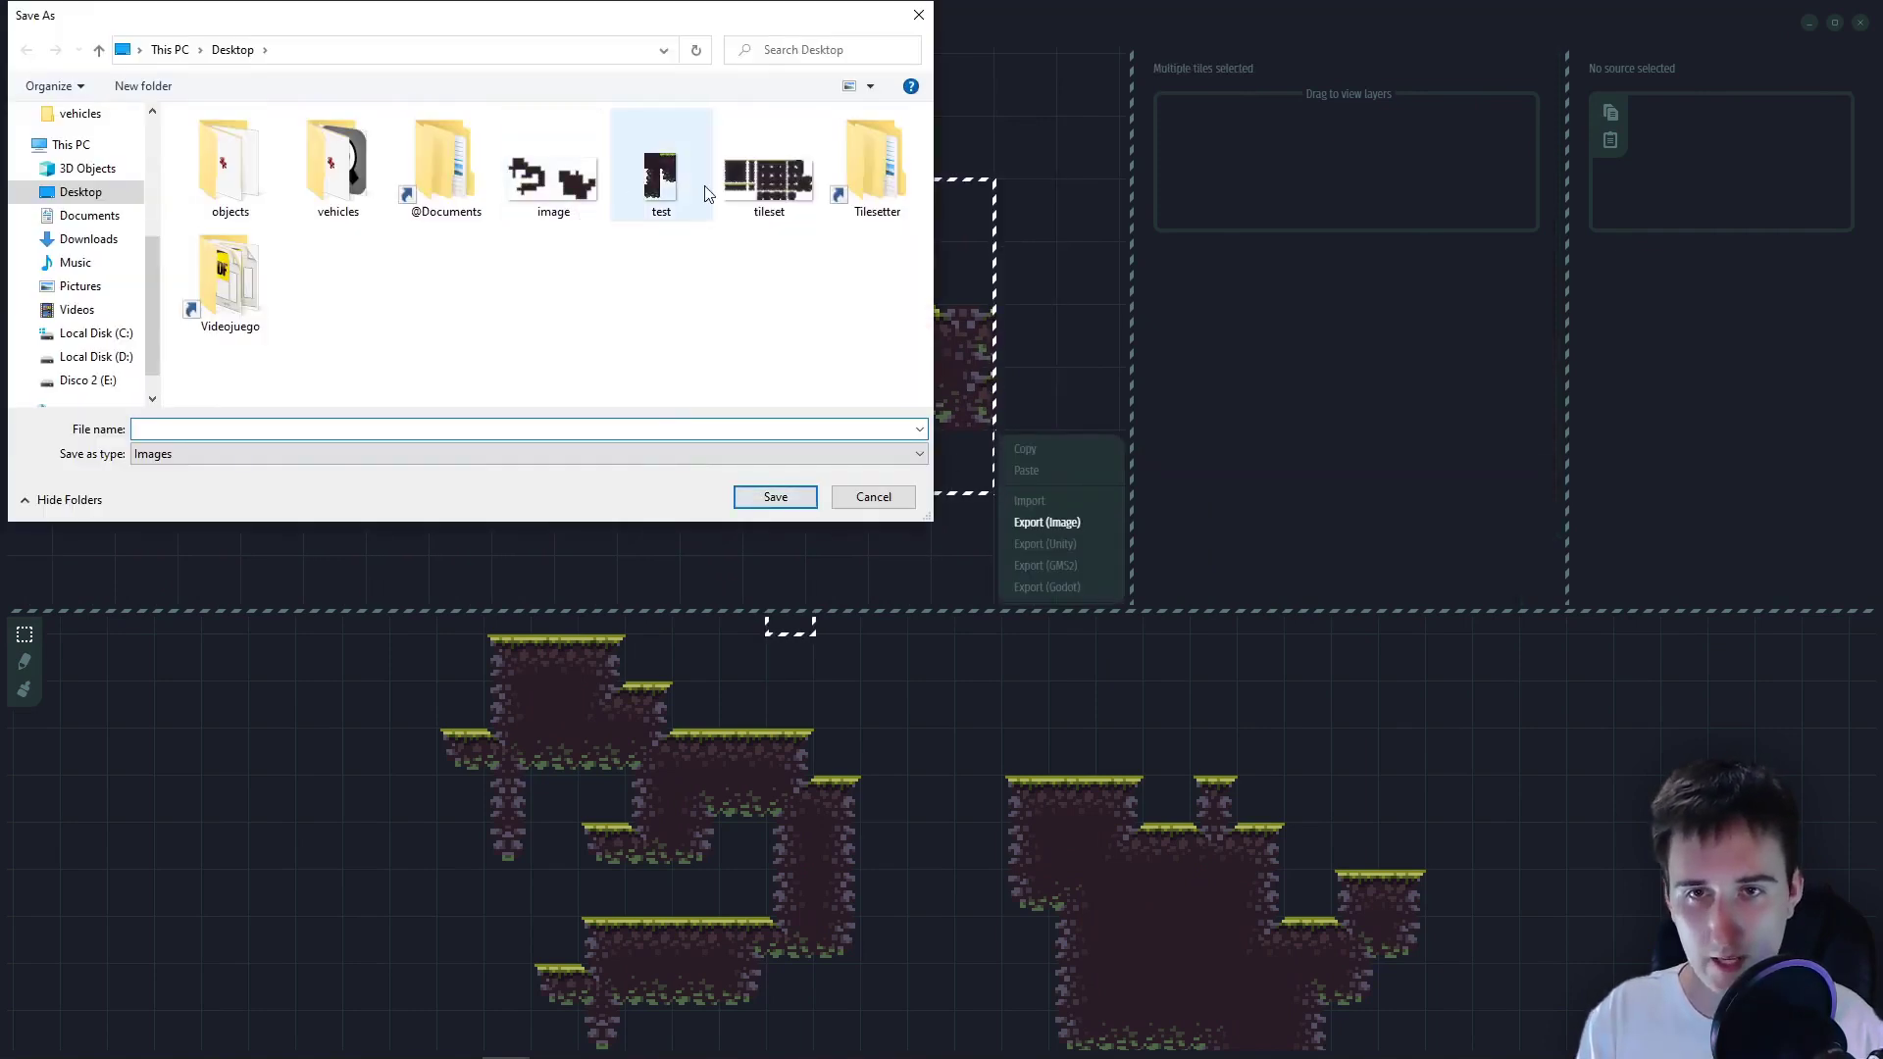
click(760, 201)
click(775, 496)
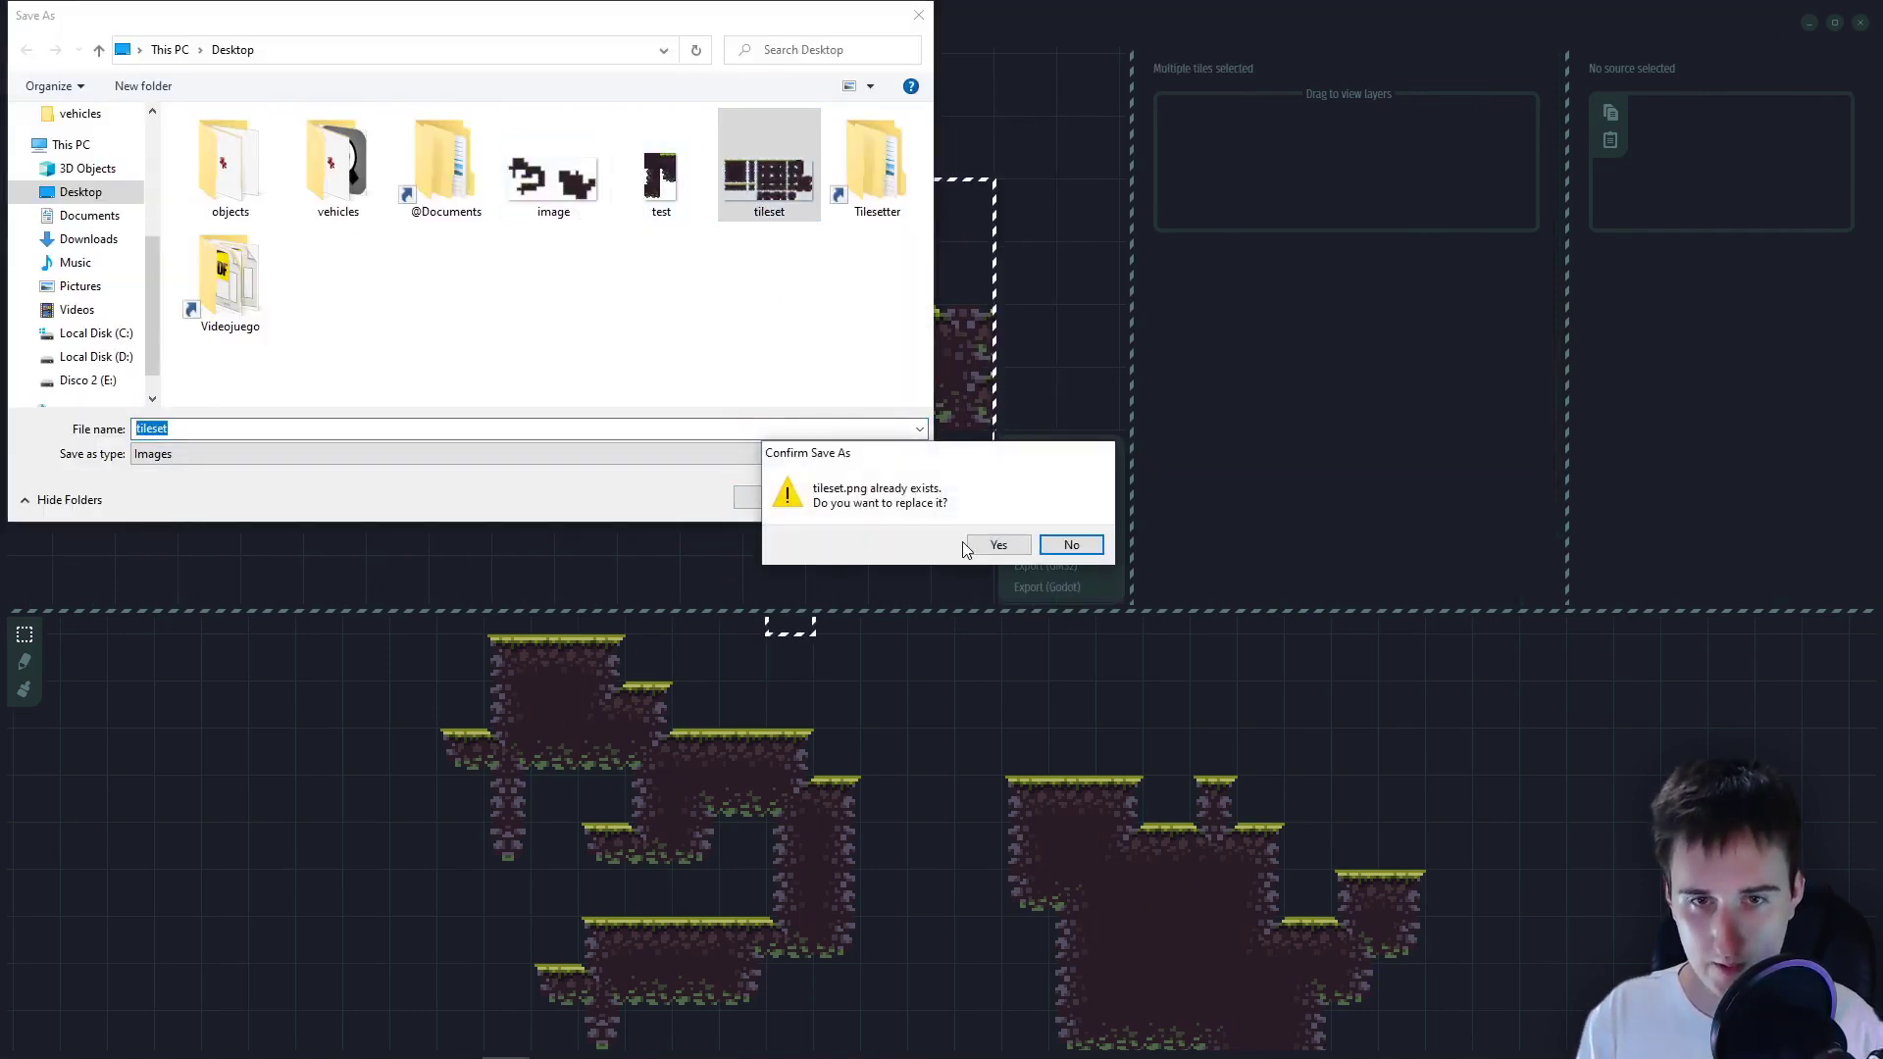
click(1010, 542)
click(991, 472)
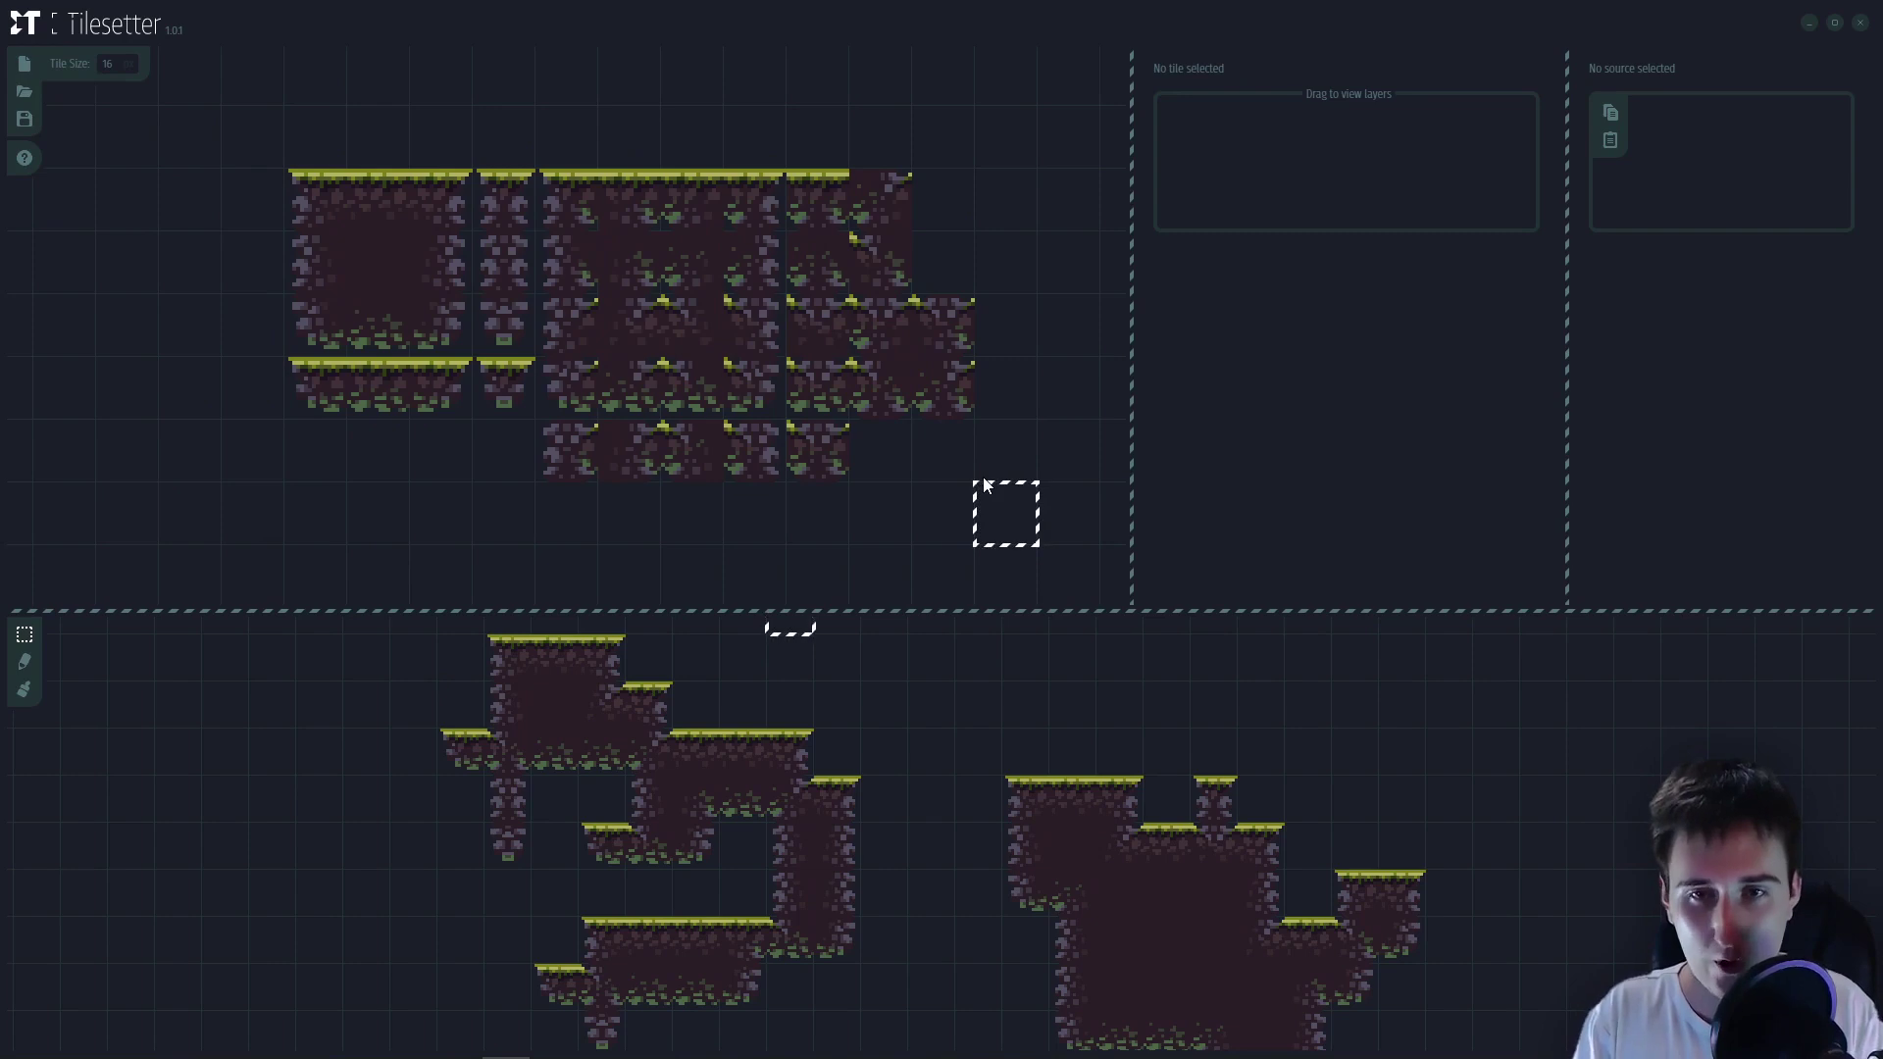
- Paint a horizontal platform four tiles wide and a separate column four tiles high with the base tile, left of the existing terrain
click(367, 244)
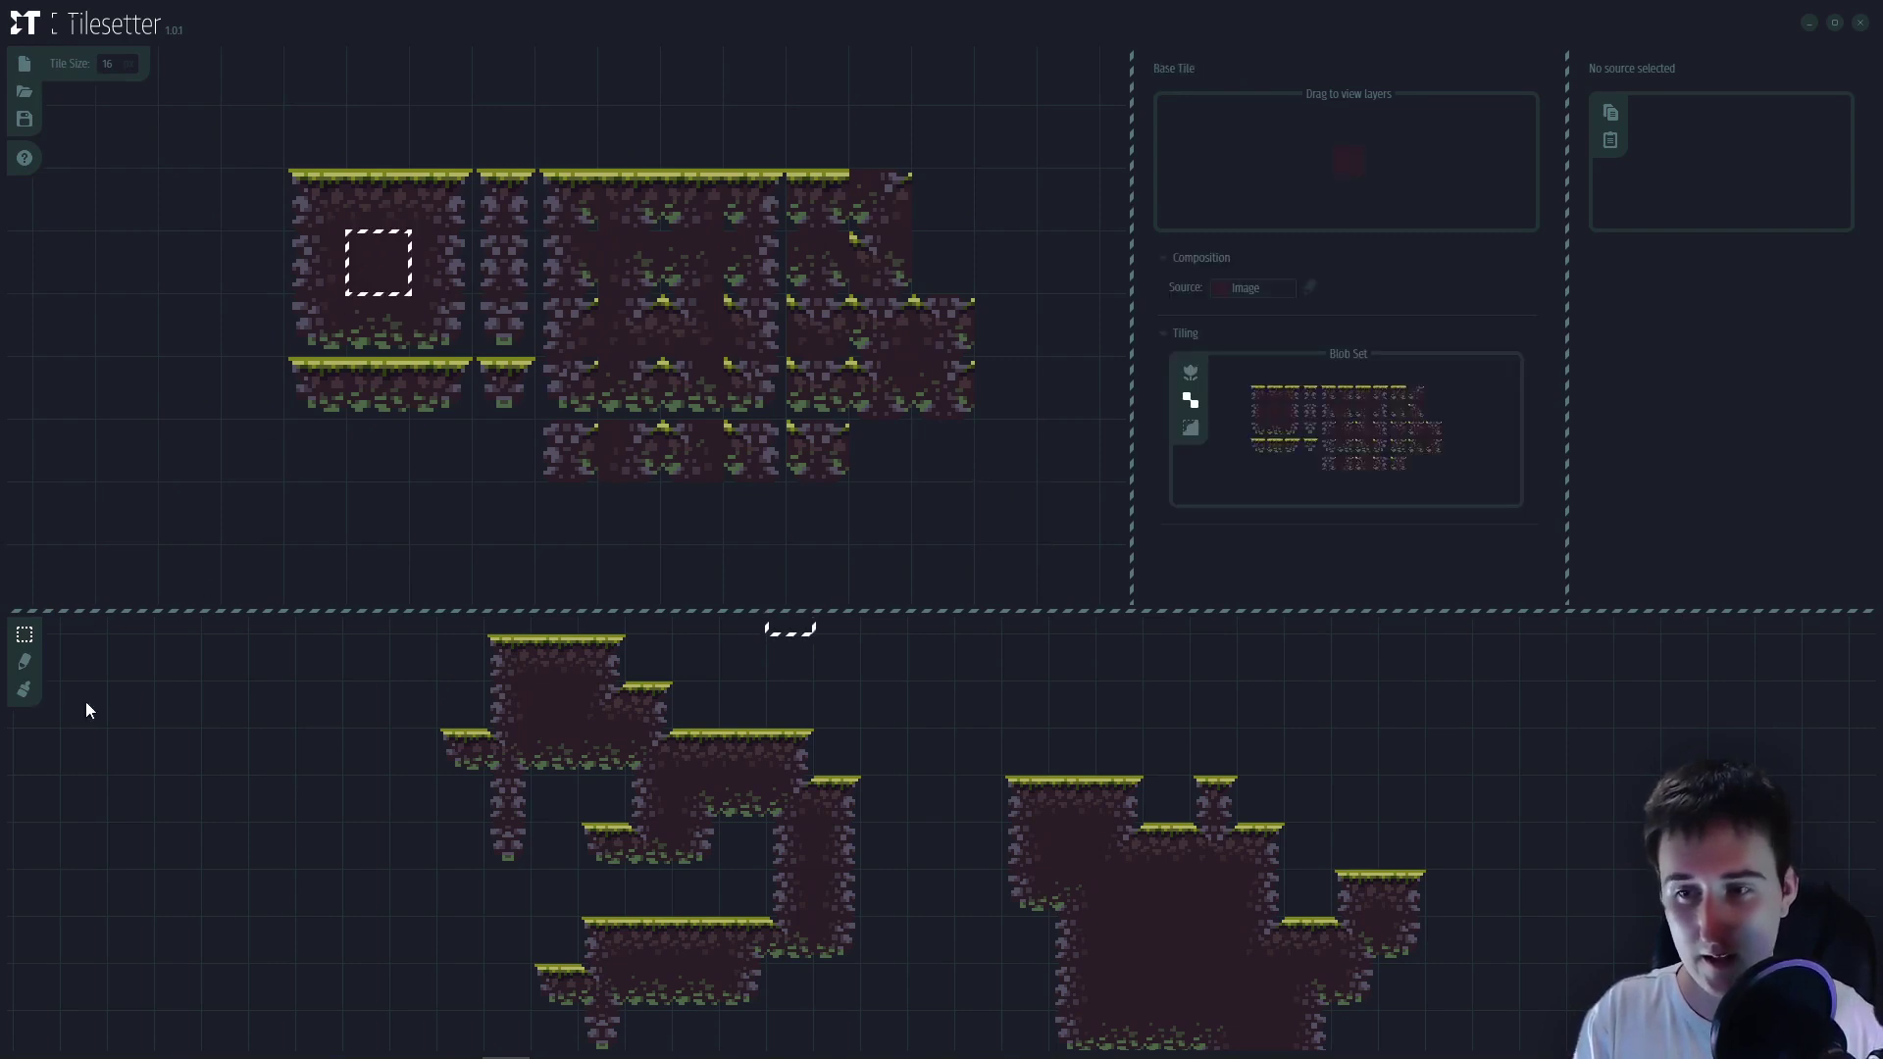
click(23, 689)
drag(157, 704, 286, 704)
drag(226, 785, 226, 895)
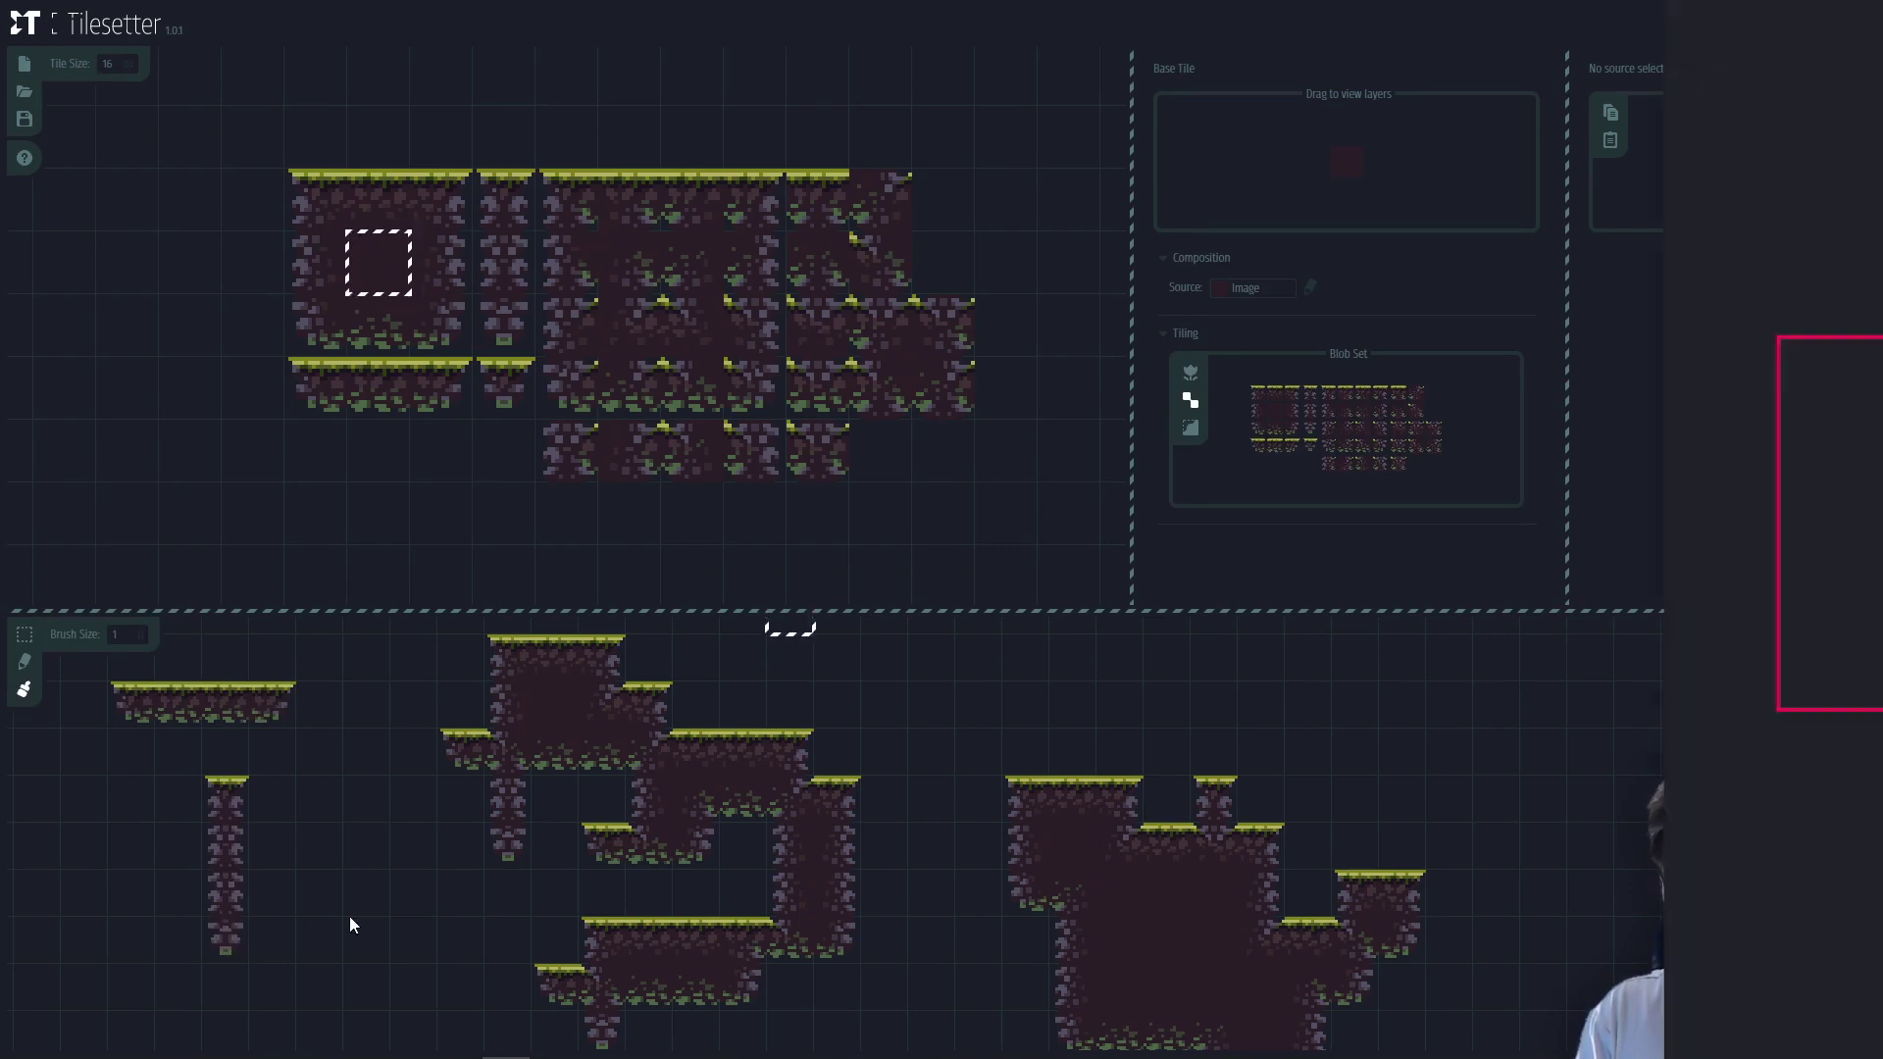